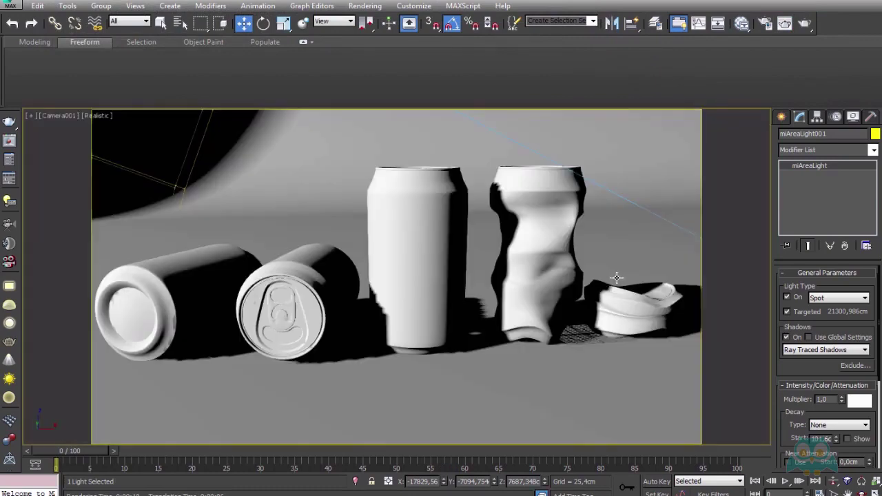
- Orbit the perspective view to the spotlight and select it to show its settings
key("p")
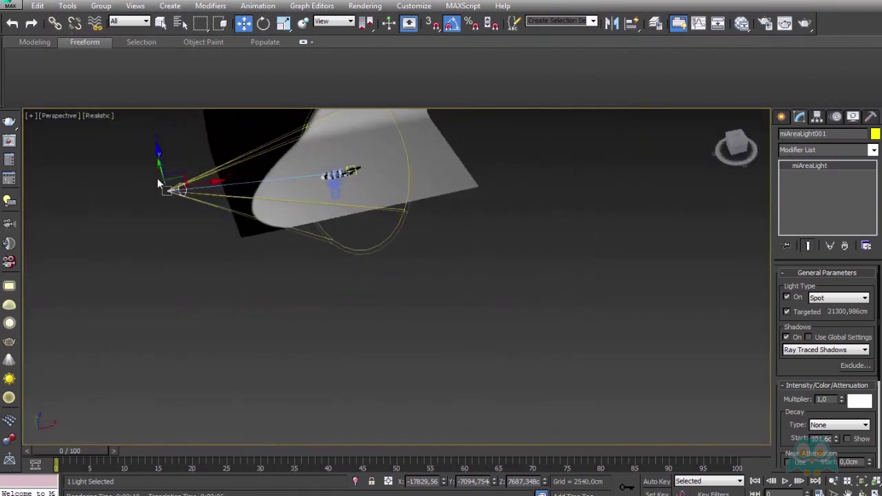
mouse_move(159, 185)
middle_mouse_down("alt")
mouse_move(352, 322)
mouse_move(332, 255)
middle_mouse_up("alt")
left_click(219, 226)
left_click(245, 225)
left_click(351, 319)
left_click(331, 255)
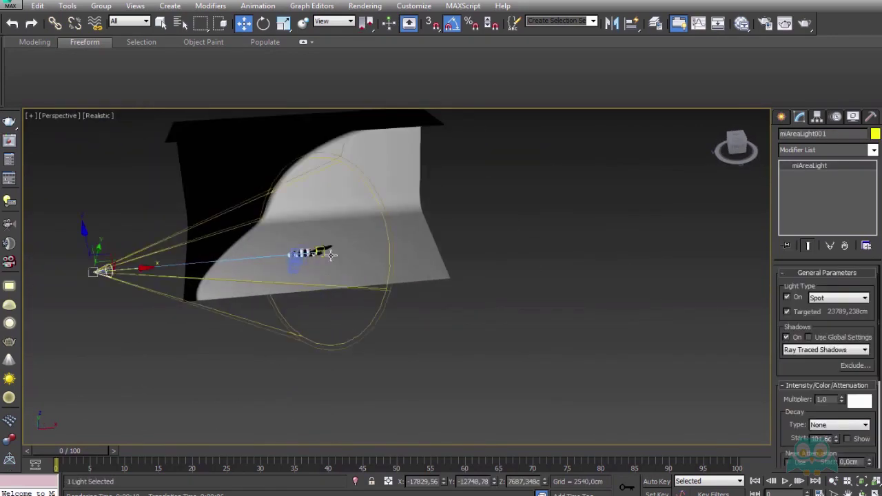
- Raise the spotlight's hotspot to 49.3 and falloff to 51.7, then render the spotlight view
scroll(331, 255, "up", 2)
scroll(802, 364, "down", 3)
scroll(818, 381, "down", 2)
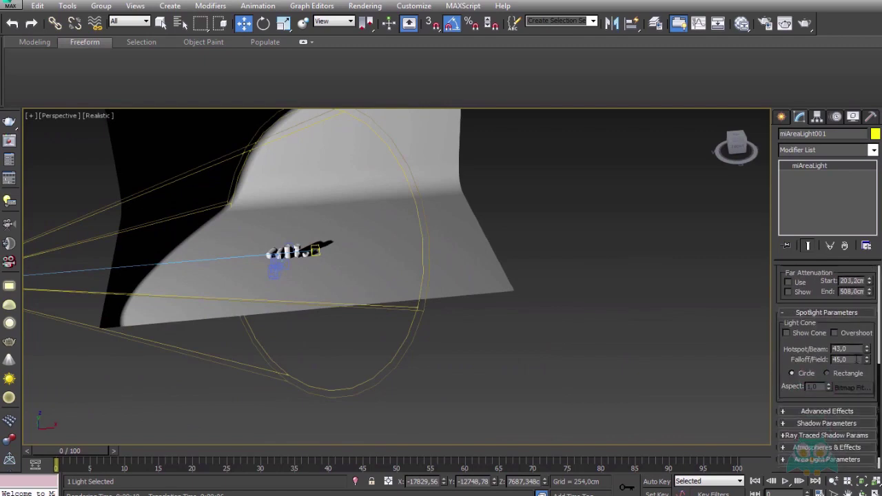
left_click_drag(867, 348, 867, 330)
key("shift+4")
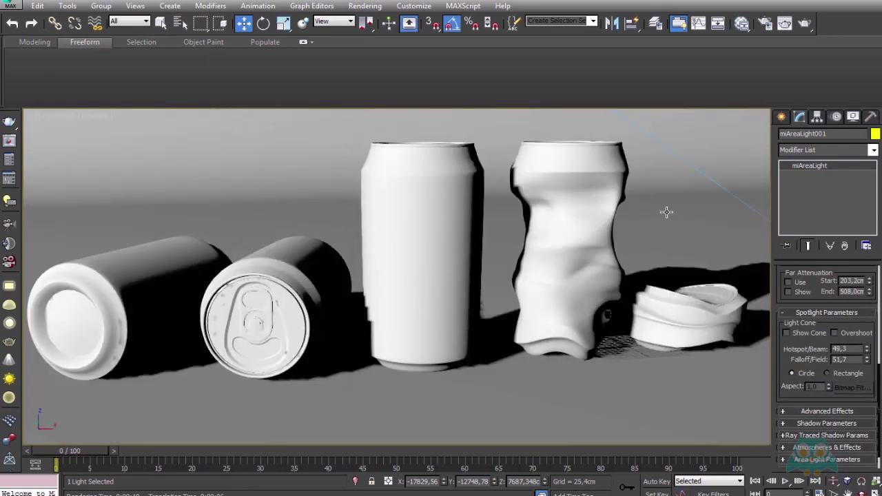
key("shift+q")
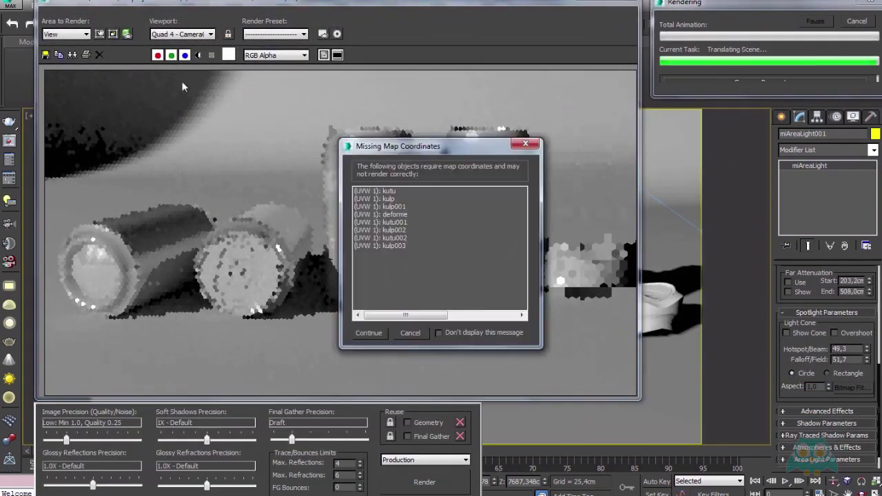
- Continue past the Missing Map Coordinates warning so the cans render completes
left_click(368, 333)
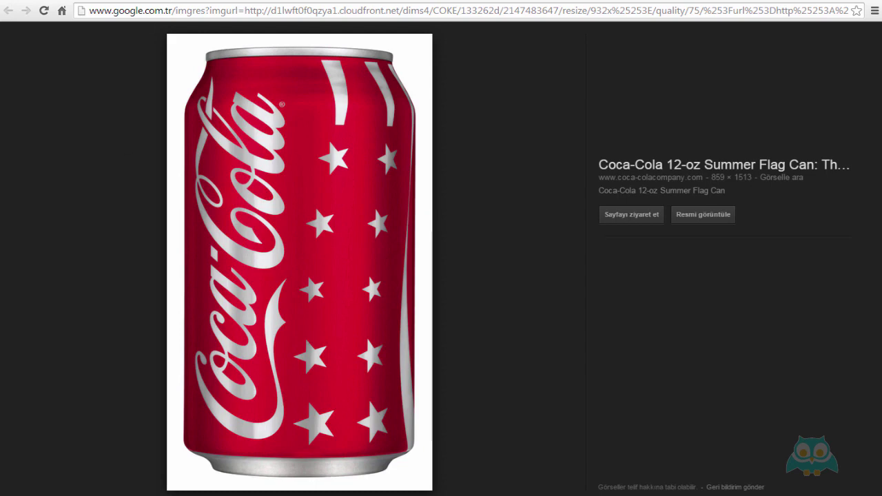
- Step through the Coca-Cola can image results to the photo of two dated can bottoms
key("Right")
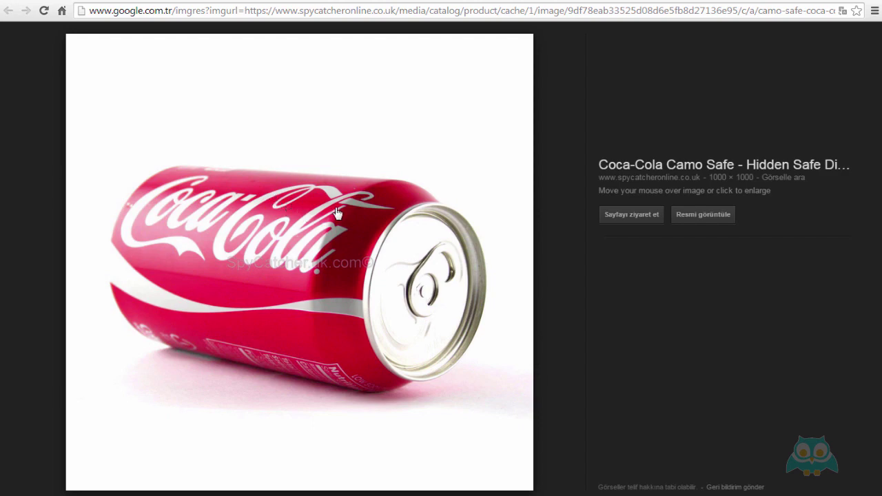
key("Right")
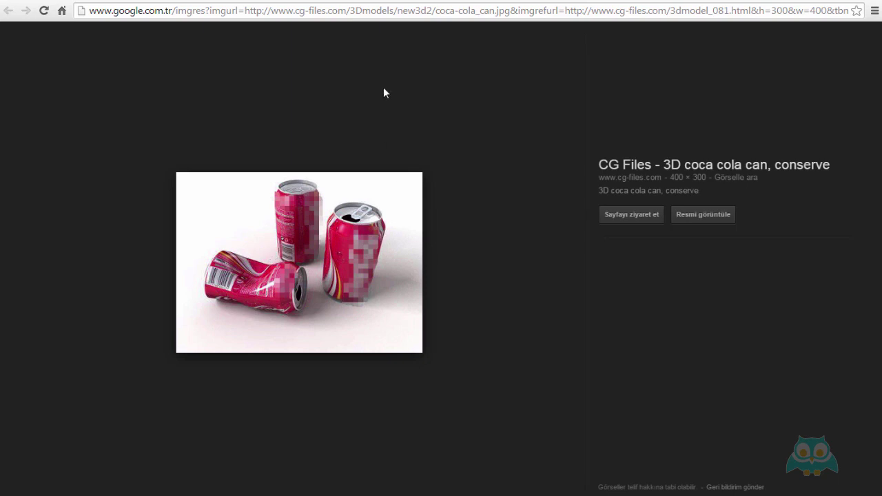
key("Right")
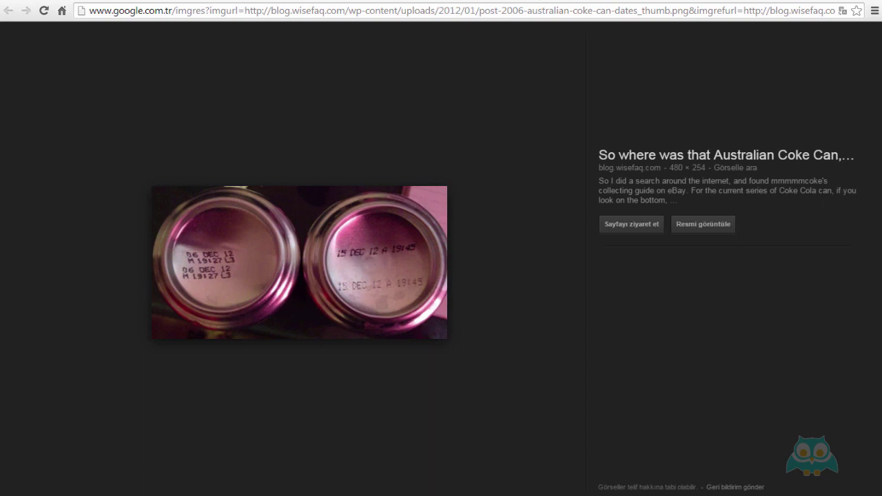
- Advance to the can-top reference photo in the image results
key("Right")
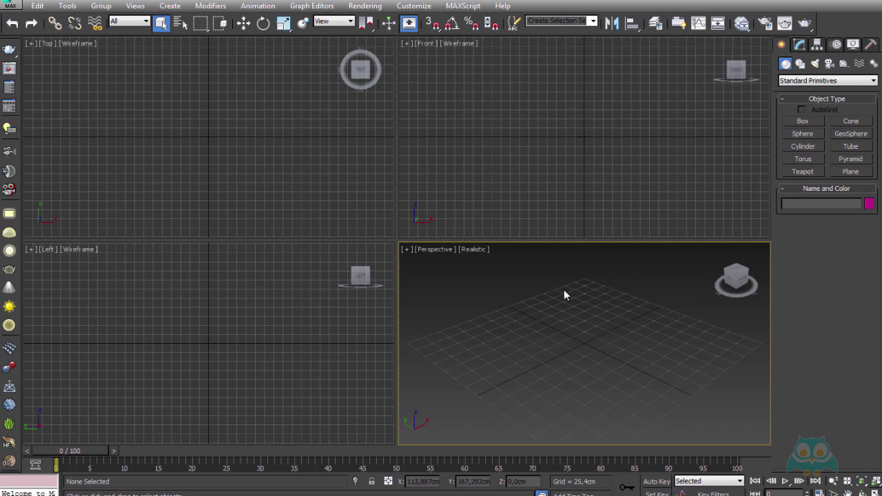
- In the maximized Front view, draw a plane with 1 length and 1 width segment
key("alt+w")
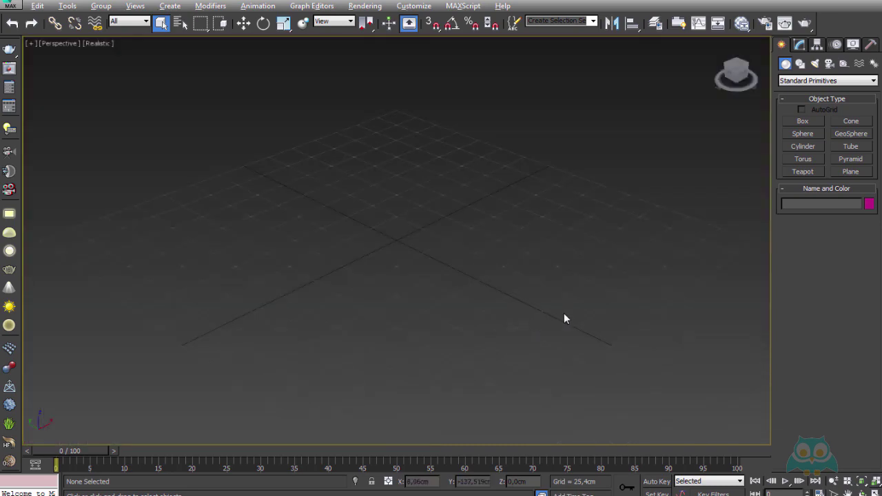
key("f")
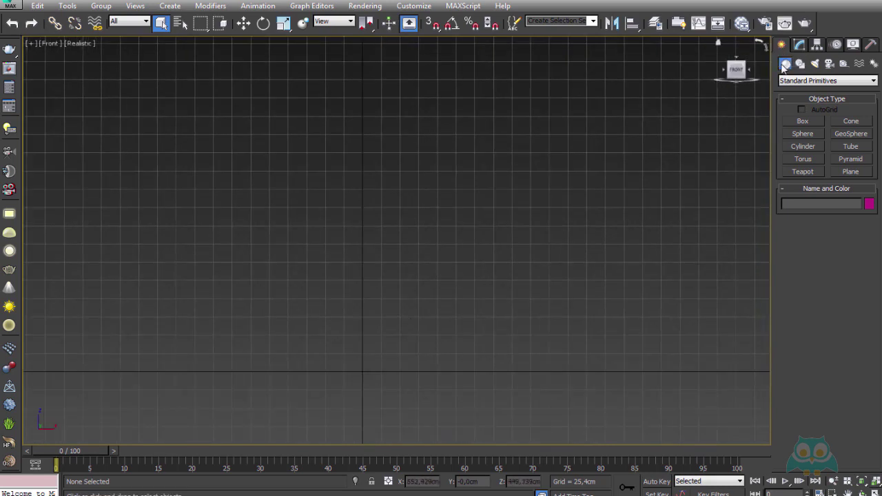
left_click(852, 172)
mouse_move(196, 62)
left_mouse_down()
mouse_move(511, 344)
mouse_move(529, 373)
left_mouse_up()
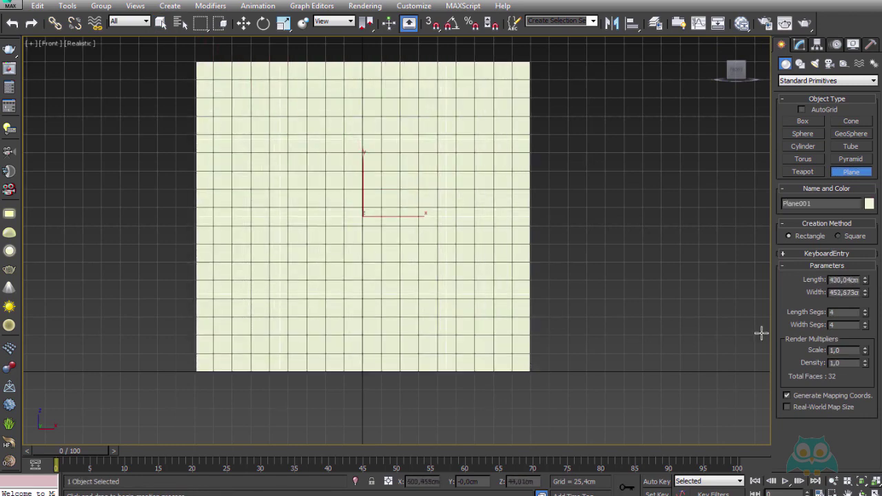
right_click(865, 312)
right_click(866, 324)
right_click(600, 195)
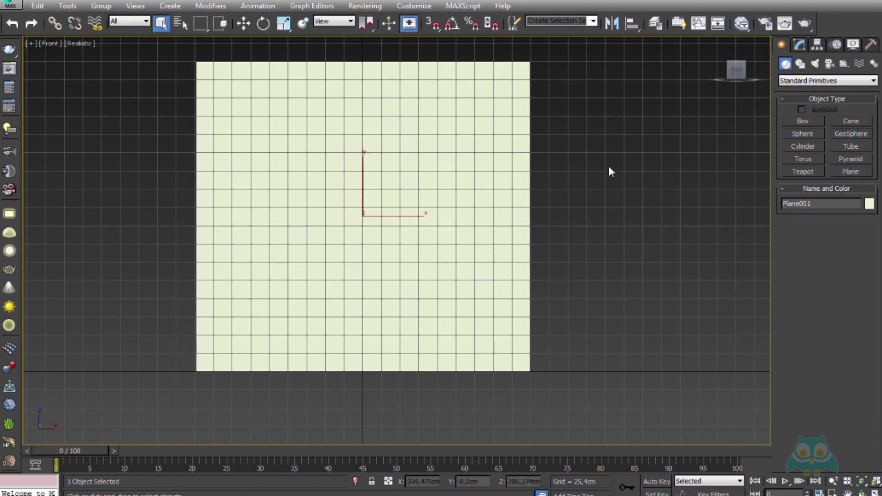
- Back in Perspective, move the plane to X 0 and Y 0
key("p")
scroll(566, 198, "down", 3)
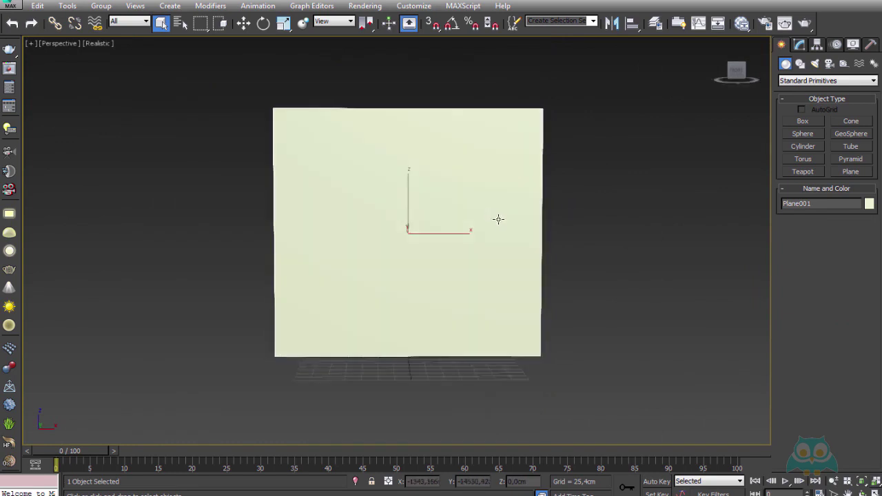
middle_click_drag(499, 219, 335, 99, "alt")
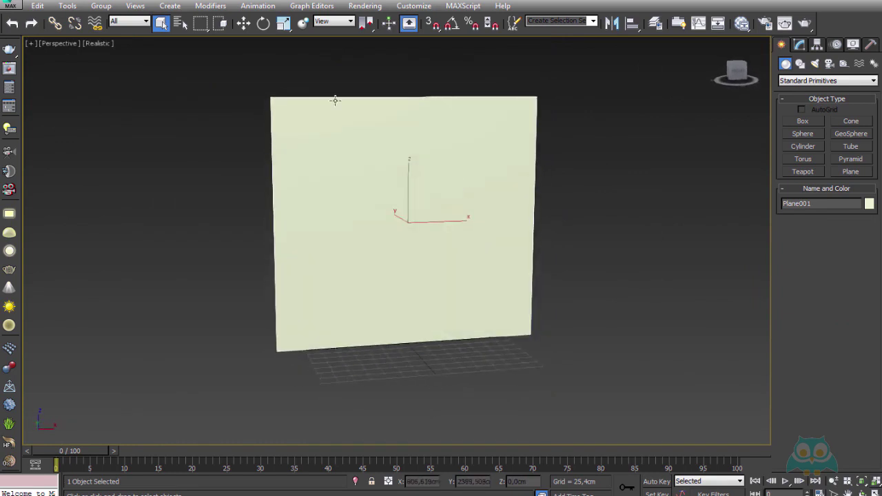
left_click(244, 25)
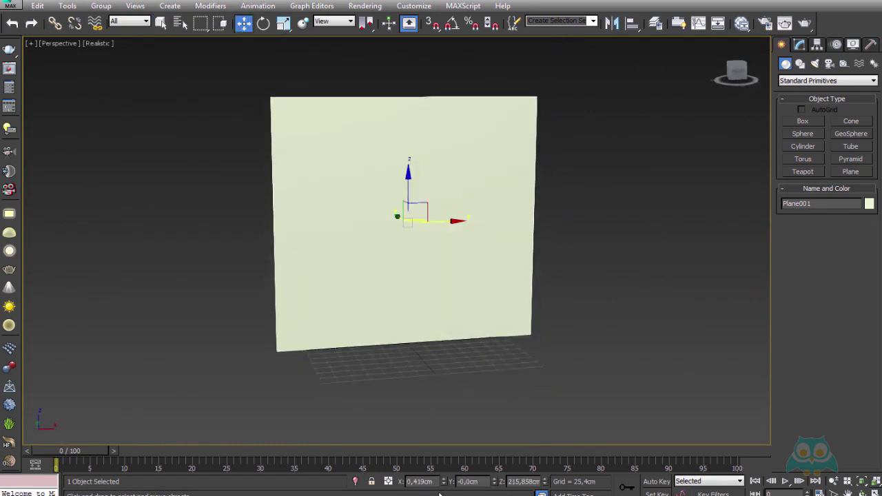
right_click(444, 482)
right_click(494, 485)
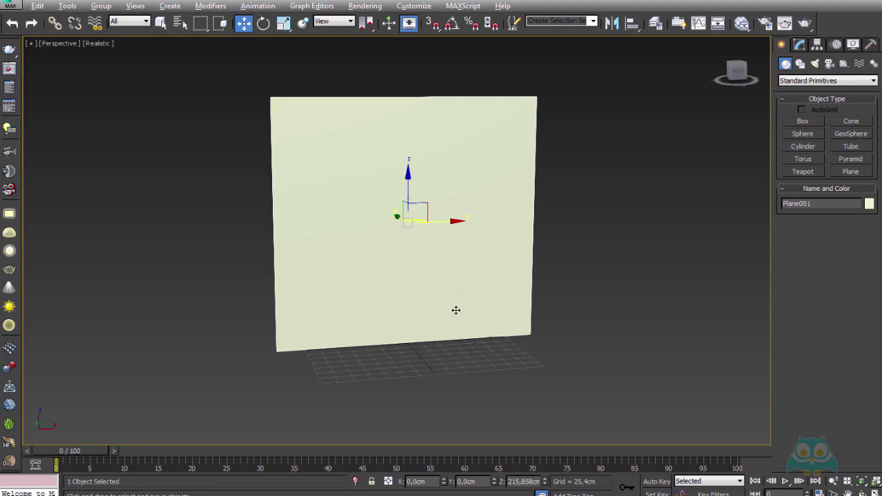
mouse_move(455, 310)
middle_mouse_down("alt")
mouse_move(264, 289)
mouse_move(503, 325)
mouse_move(584, 297)
mouse_move(419, 289)
mouse_move(597, 286)
mouse_move(425, 295)
mouse_move(439, 297)
middle_mouse_up("alt")
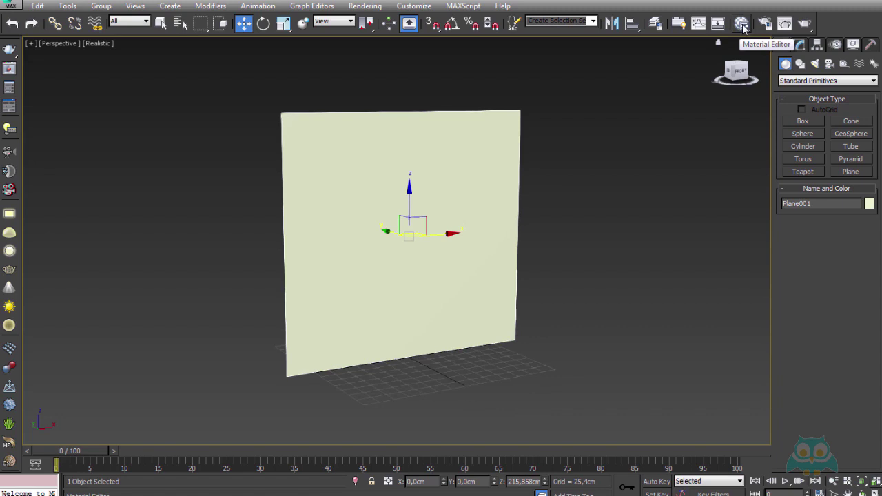
- Build a Standard material with the can.jpg bitmap wired into Diffuse Color
key("m")
left_click_drag(510, 108, 539, 98)
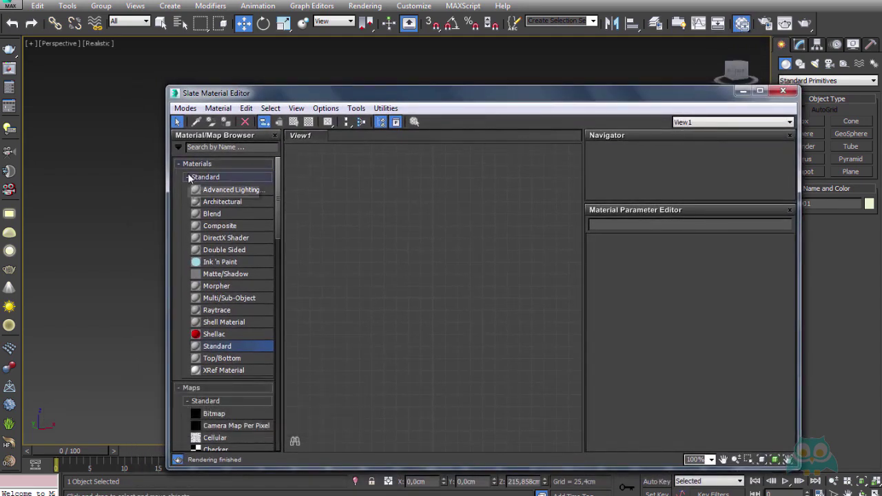
left_click_drag(215, 345, 349, 301)
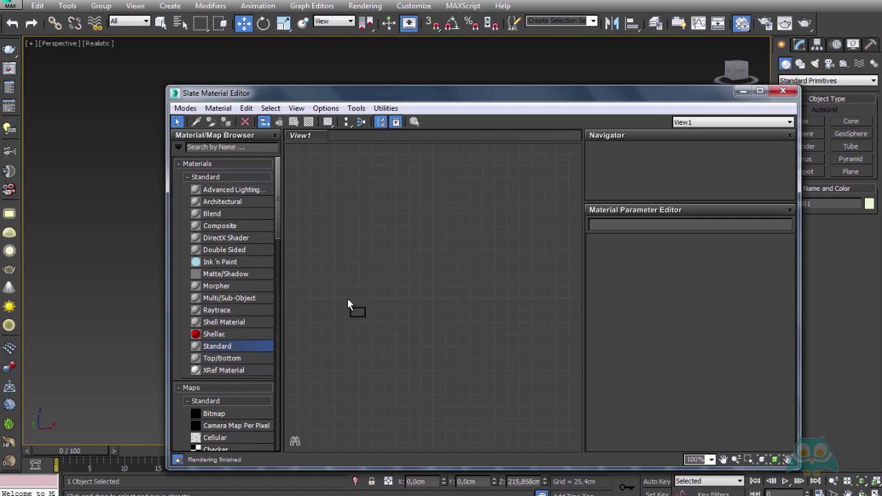
left_click_drag(543, 230, 545, 228)
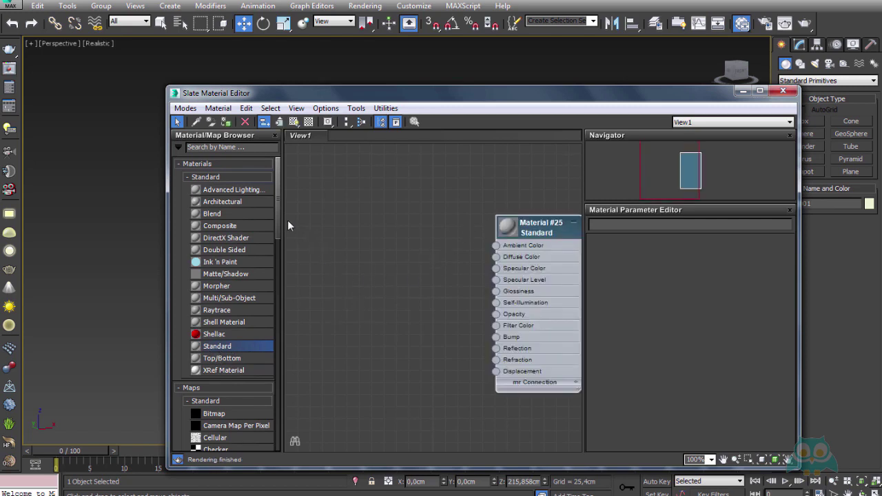
left_click_drag(276, 226, 283, 278)
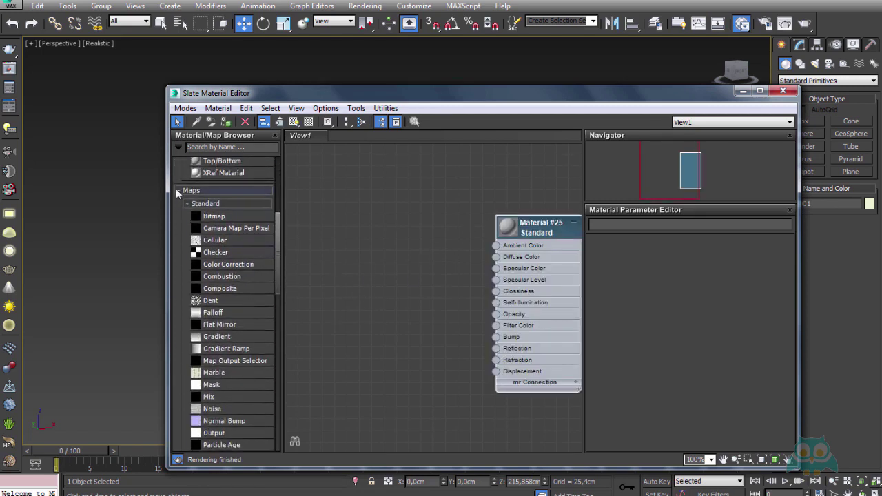
left_click_drag(214, 219, 346, 215)
left_click_drag(508, 262, 496, 258)
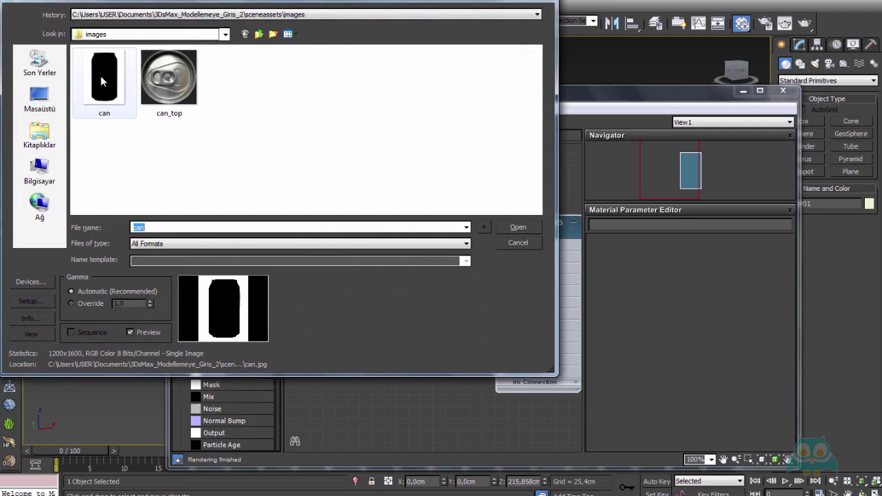
left_click(101, 78)
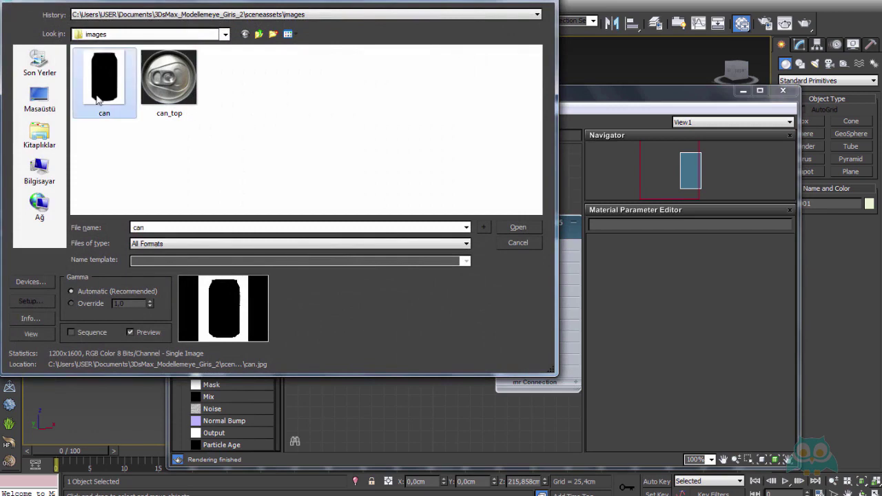
left_click(519, 228)
- Enable Show Shaded Material and assign the can material to the plane
mouse_move(482, 224)
middle_mouse_down()
mouse_move(426, 224)
mouse_move(453, 222)
middle_mouse_up()
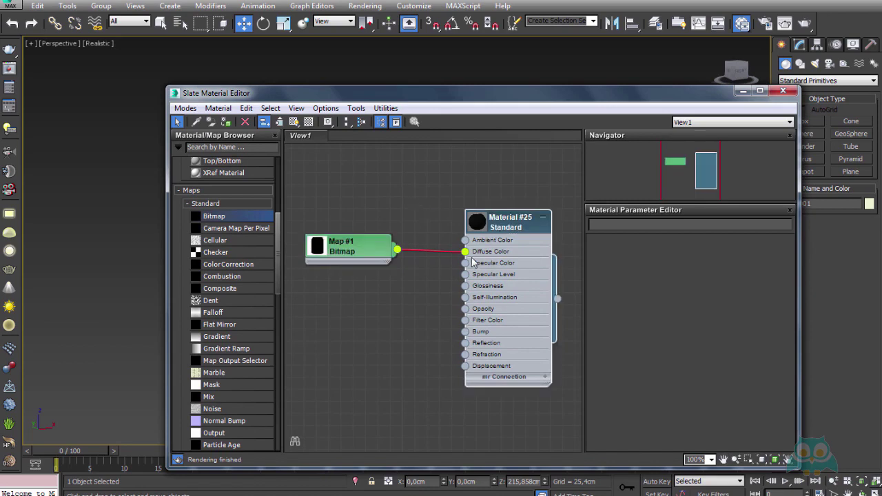
left_click(435, 222)
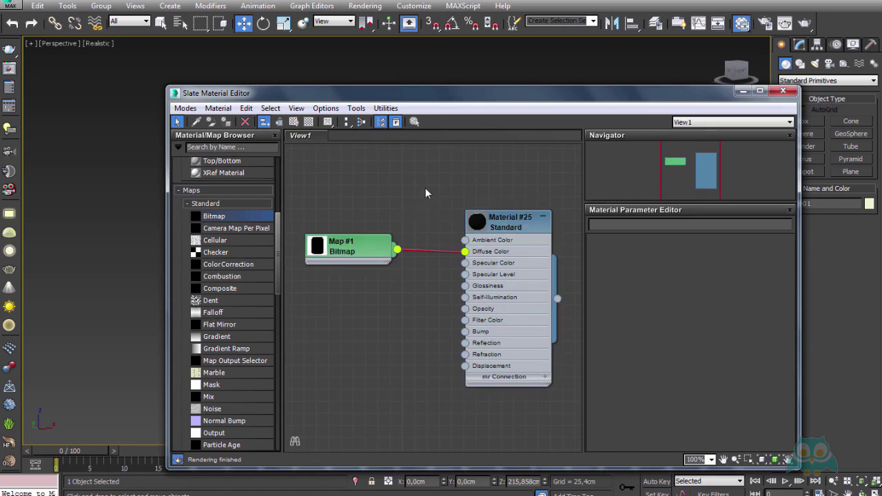
double_click(513, 225)
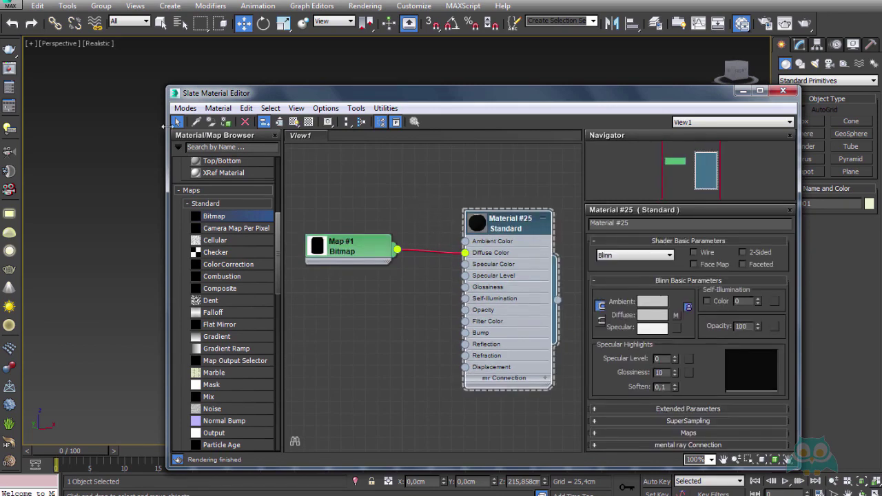
left_click(296, 122)
left_click_drag(413, 93, 400, 264)
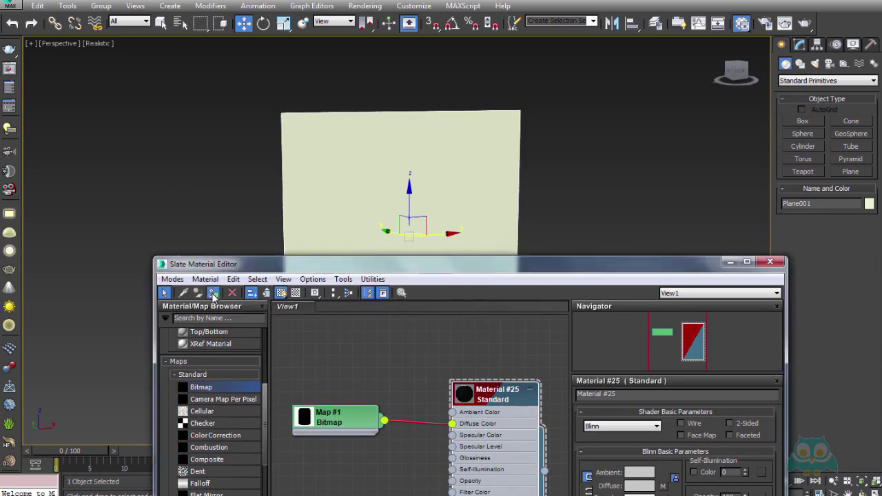
left_click(213, 296)
left_click_drag(644, 261, 647, 262)
left_click(587, 250)
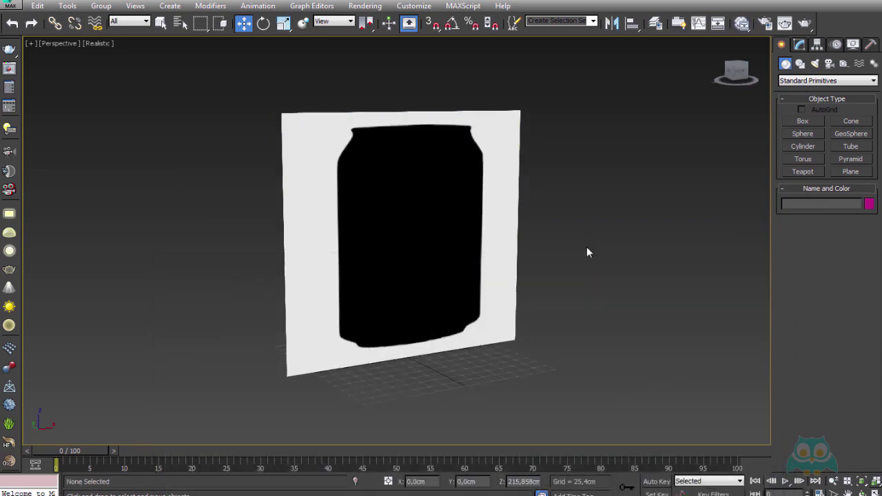
mouse_move(587, 250)
middle_mouse_down("alt")
mouse_move(517, 242)
mouse_move(435, 193)
mouse_move(455, 222)
mouse_move(561, 236)
mouse_move(499, 239)
mouse_move(484, 213)
mouse_move(494, 197)
middle_mouse_up("alt")
left_click(511, 169)
mouse_move(511, 169)
middle_mouse_down("alt")
mouse_move(520, 191)
mouse_move(510, 191)
middle_mouse_up("alt")
middle_click_drag(592, 178, 582, 185)
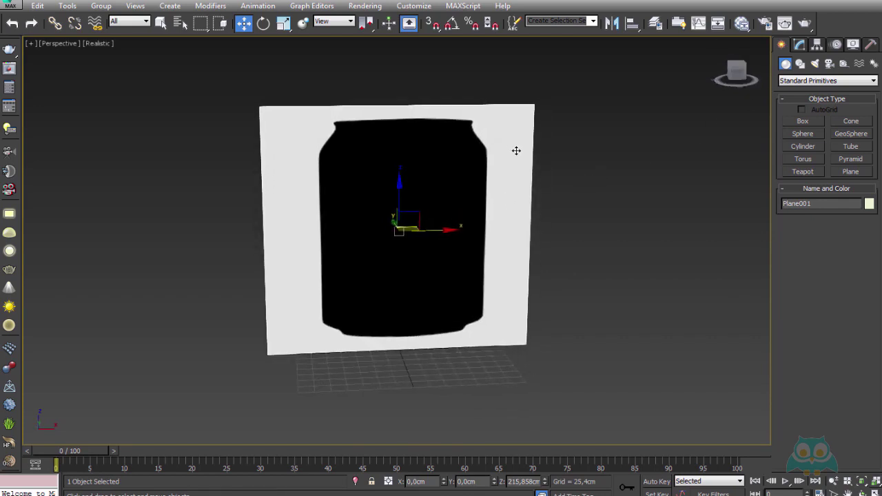
- Add a UVW Map modifier to the plane
left_click(799, 46)
left_click(827, 77)
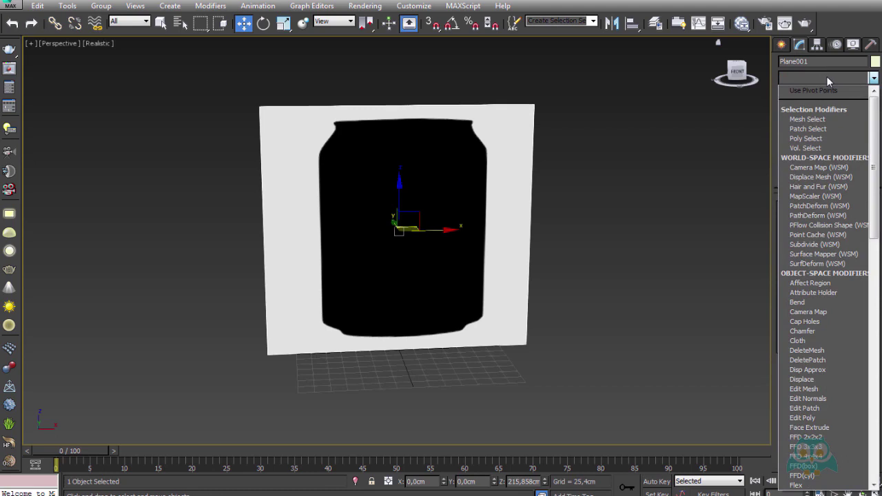
key("u")
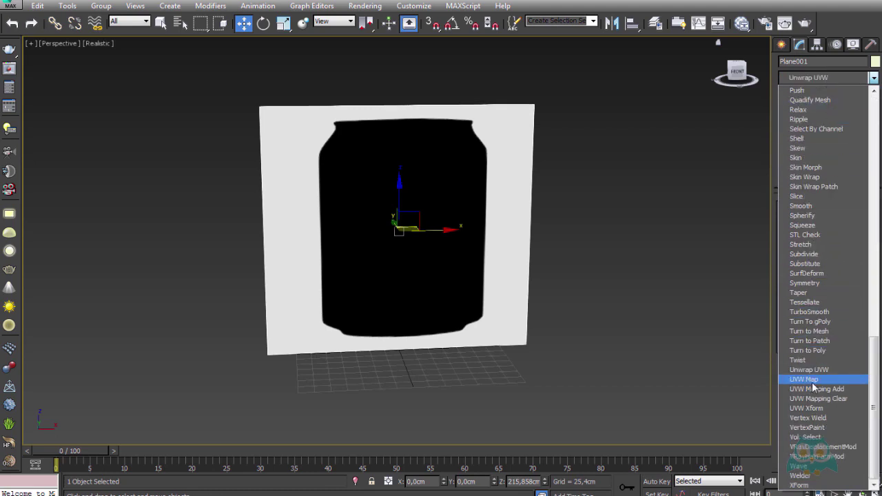
left_click(812, 379)
mouse_move(579, 233)
middle_mouse_down("alt")
mouse_move(531, 197)
mouse_move(554, 203)
mouse_move(542, 189)
mouse_move(566, 197)
mouse_move(526, 200)
middle_mouse_up("alt")
- Use Bitmap Fit with the can image so the mapping matches its 1200×1600 proportions
scroll(854, 278, "down", 1)
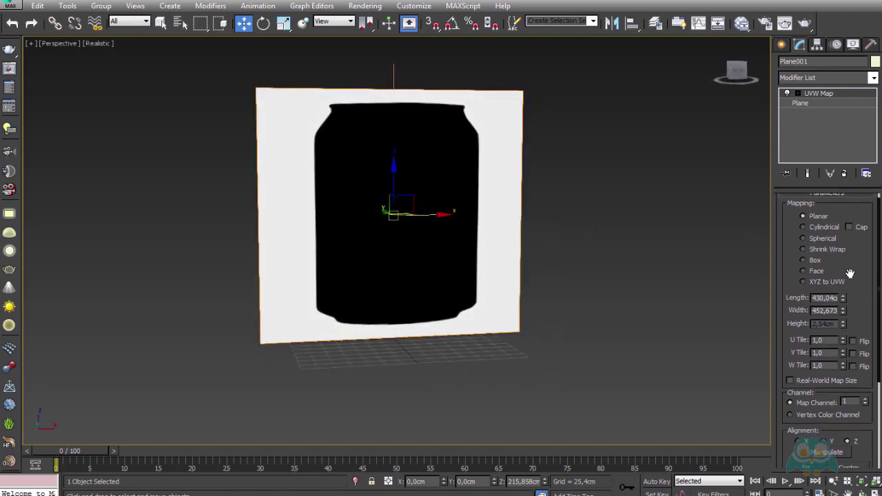
left_click_drag(845, 276, 831, 171)
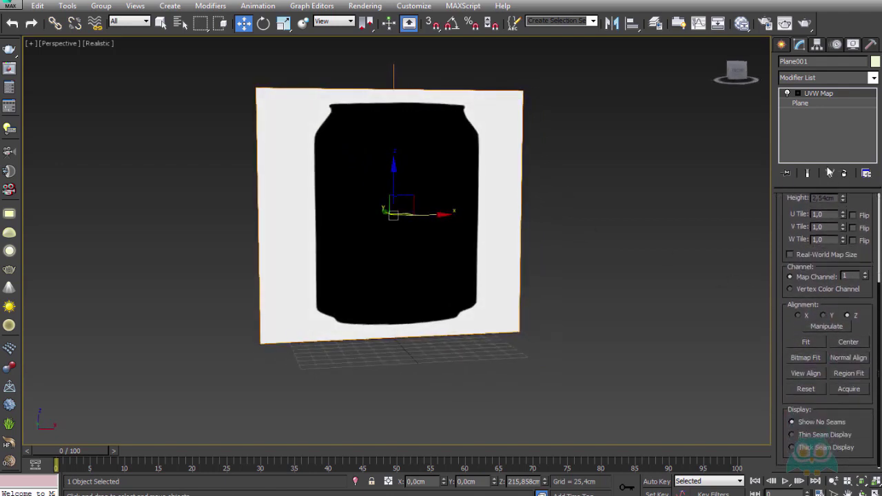
left_click(806, 358)
mouse_move(104, 81)
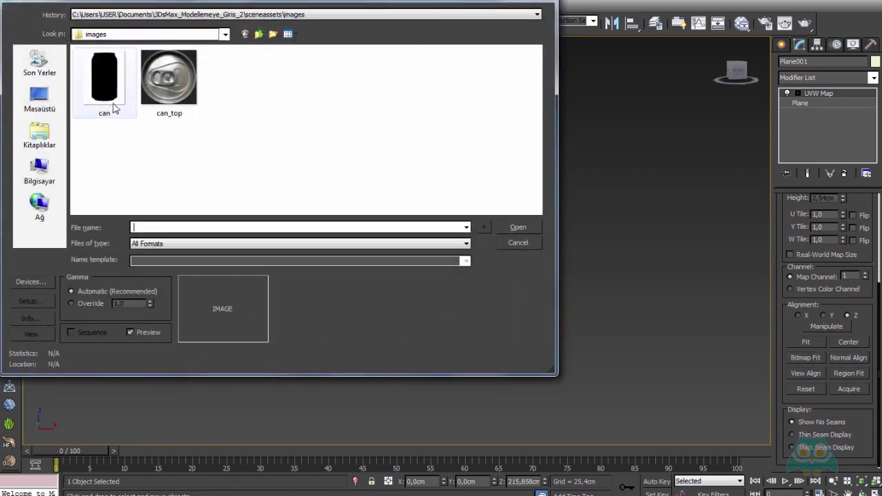
left_click(104, 78)
left_click_drag(338, 1, 503, 191)
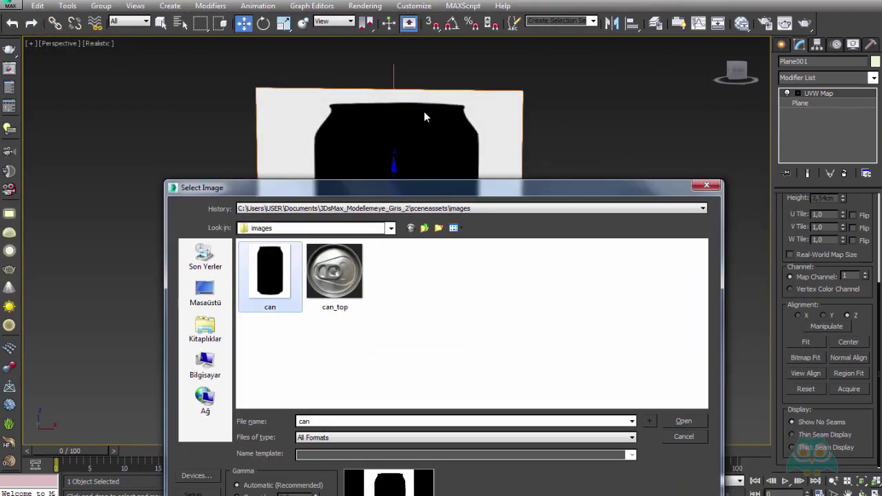
mouse_move(484, 199)
left_mouse_down()
mouse_move(448, 171)
mouse_move(402, 89)
left_mouse_up()
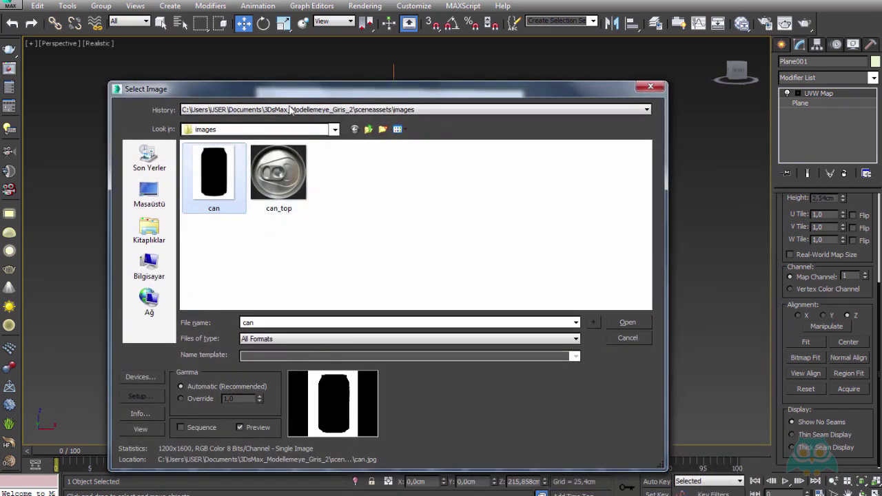
mouse_move(398, 89)
left_mouse_down()
mouse_move(427, 181)
mouse_move(390, 305)
mouse_move(380, 80)
left_mouse_up()
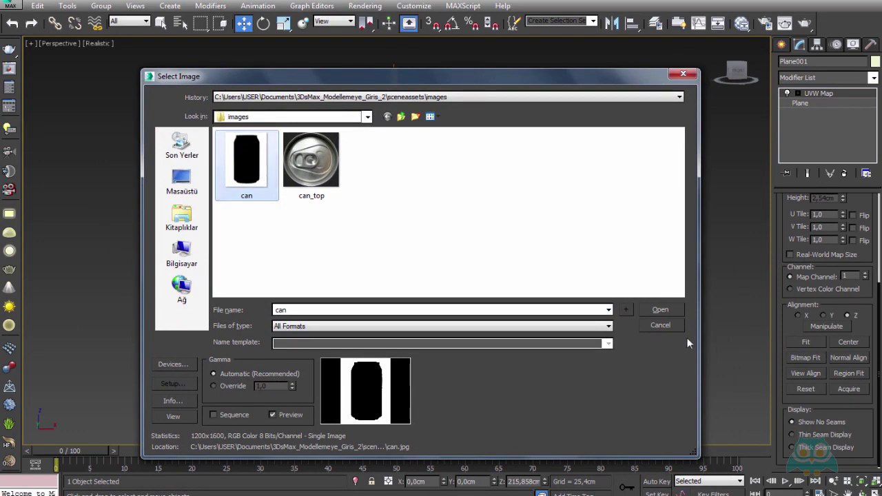
left_click(660, 311)
- Open the Create panel and turn the view to face the can reference plane squarely
mouse_move(591, 240)
middle_mouse_down("alt")
mouse_move(622, 192)
mouse_move(579, 266)
mouse_move(597, 262)
middle_mouse_up("alt")
left_click(782, 45)
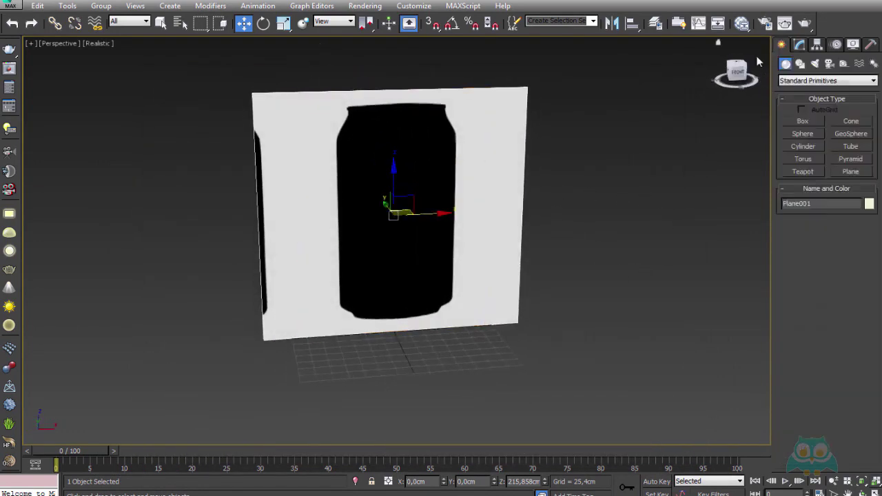
mouse_move(565, 181)
middle_mouse_down("alt")
mouse_move(394, 173)
mouse_move(567, 179)
mouse_move(546, 175)
mouse_move(530, 205)
middle_mouse_up("alt")
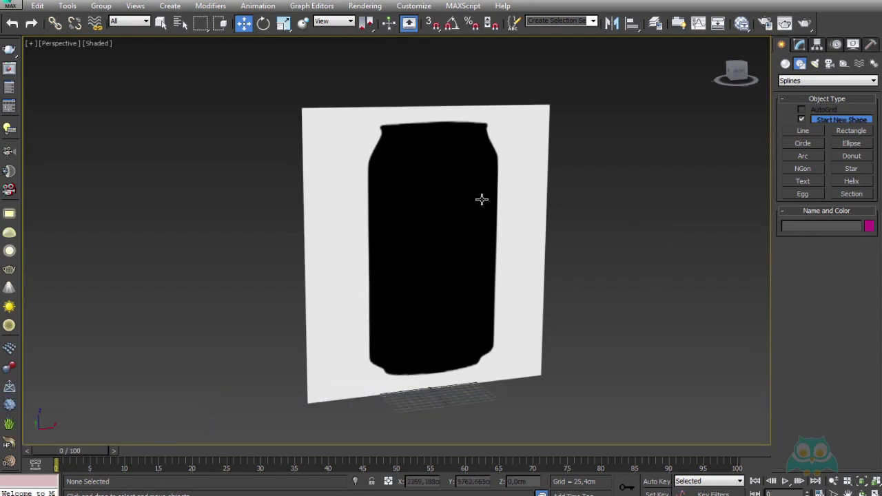
- In the Front view, reframe the can and activate the Line spline tool
key("f")
middle_click_drag(444, 199, 478, 203)
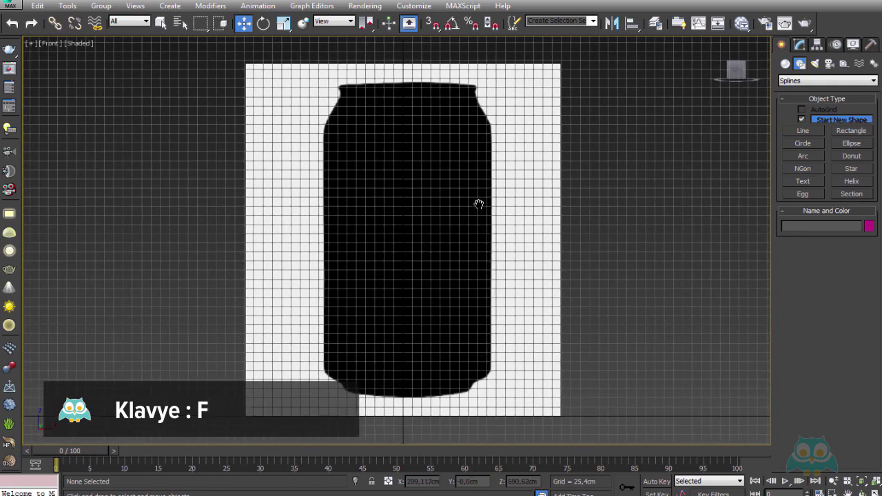
scroll(478, 199, "down", 2)
scroll(479, 199, "up", 2)
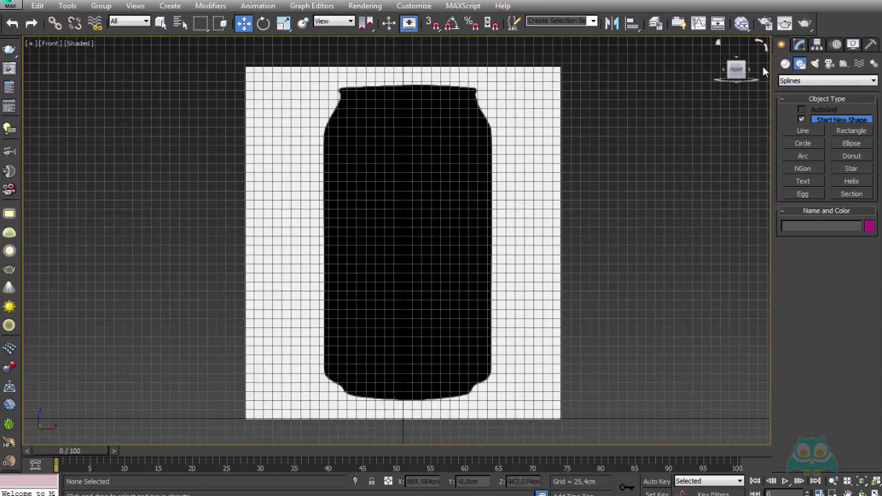
left_click(804, 131)
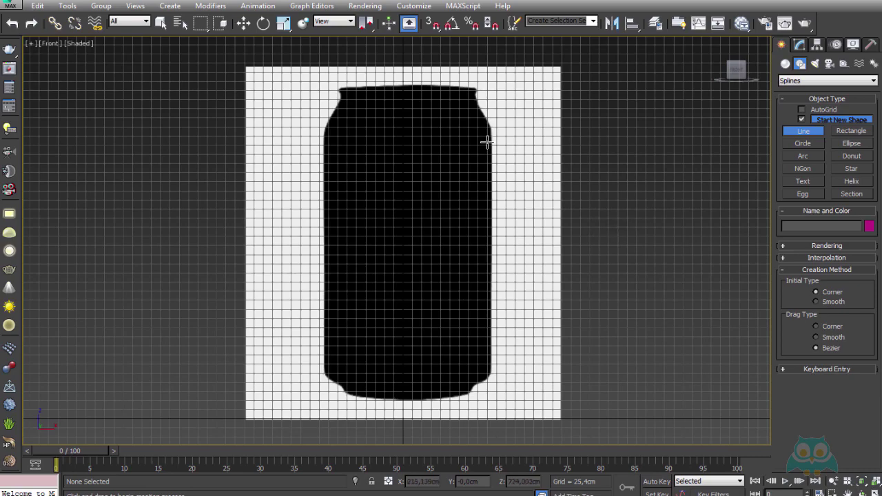
- Zoom and pan in close on the can silhouette's top-right rim
mouse_move(626, 162)
middle_mouse_down()
mouse_move(571, 145)
mouse_move(532, 172)
mouse_move(634, 153)
mouse_move(609, 155)
mouse_move(584, 180)
mouse_move(610, 168)
middle_mouse_up()
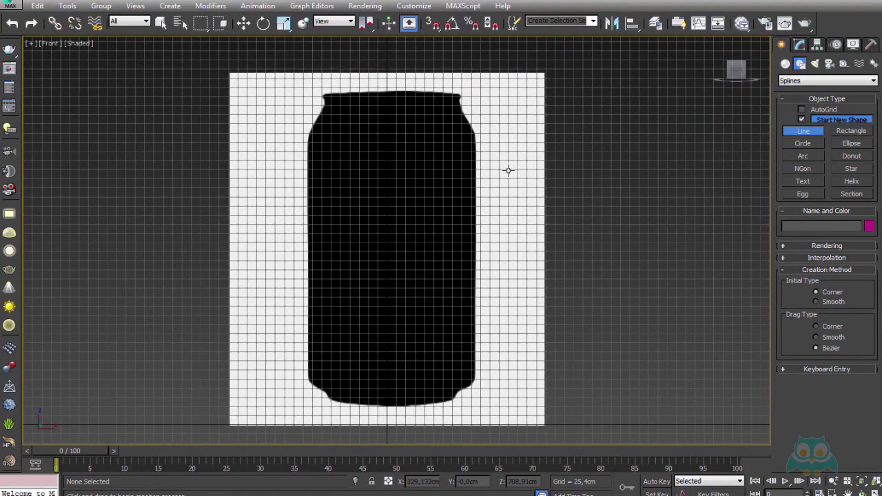
scroll(562, 162, "up", 4)
scroll(564, 163, "down", 6)
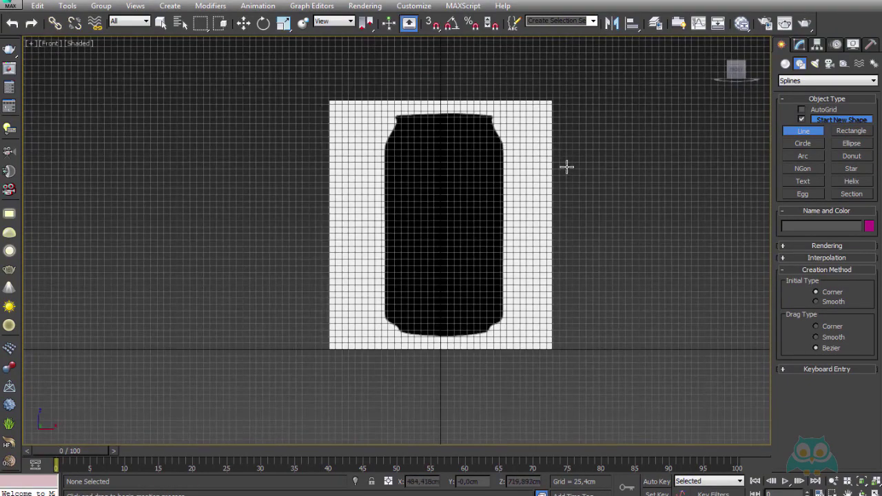
scroll(566, 168, "up", 4)
scroll(566, 167, "down", 5)
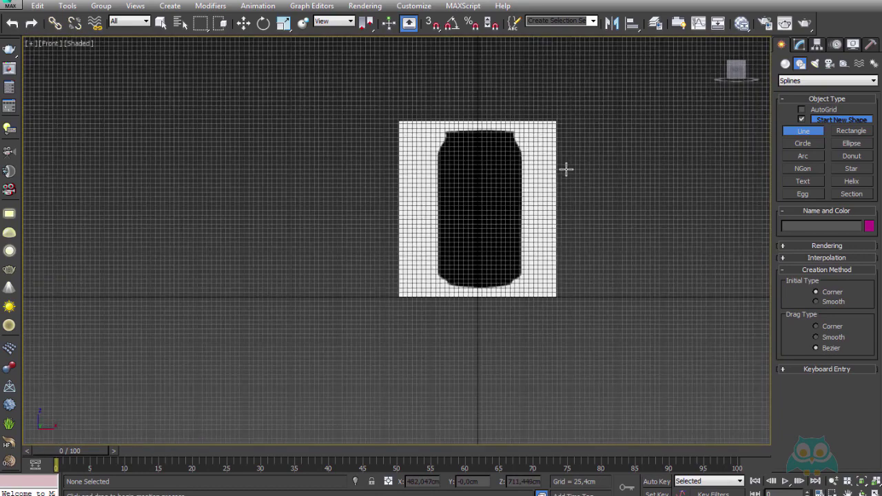
scroll(566, 169, "up", 4)
scroll(510, 137, "down", 3)
scroll(467, 124, "up", 5)
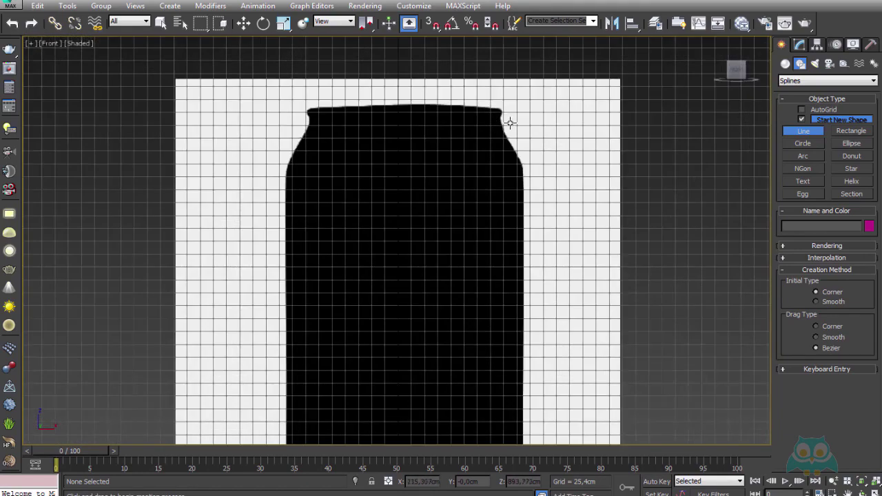
scroll(510, 123, "up", 2)
scroll(496, 155, "up", 1)
scroll(494, 152, "up", 1)
scroll(462, 135, "up", 1)
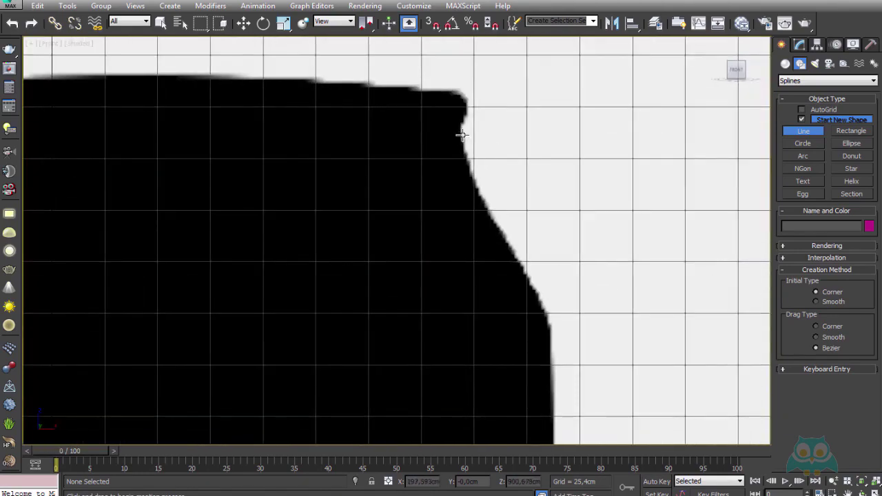
scroll(462, 134, "up", 1)
- Trace outline points from the top-right rim down the shoulder to where it meets the side
middle_click_drag(459, 138, 399, 147)
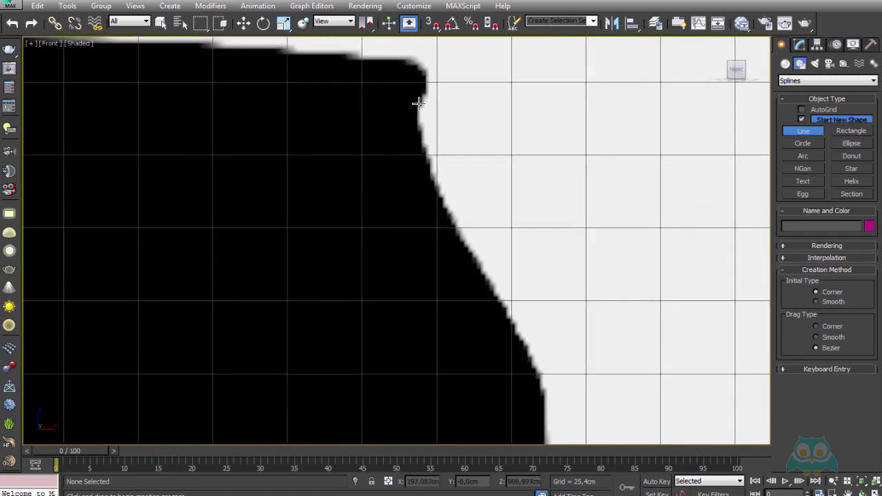
left_click(417, 106)
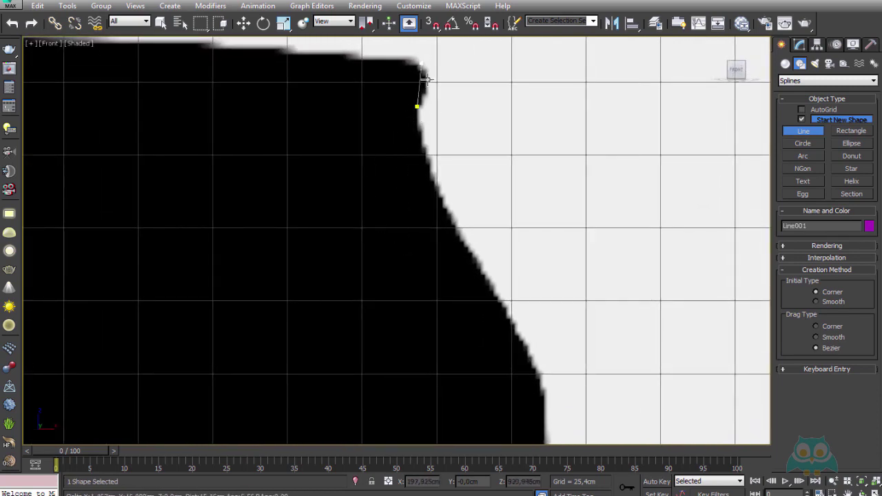
middle_click_drag(427, 188, 432, 177)
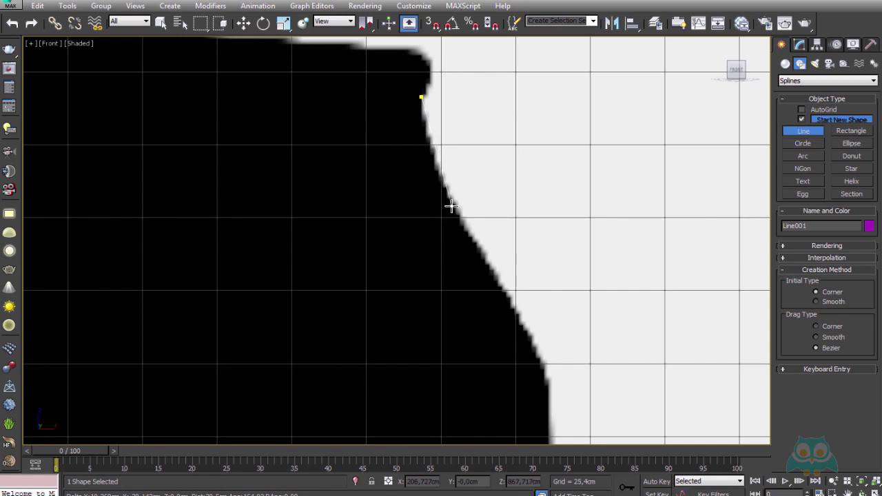
left_click_drag(451, 206, 502, 291)
middle_click_drag(503, 292, 484, 158)
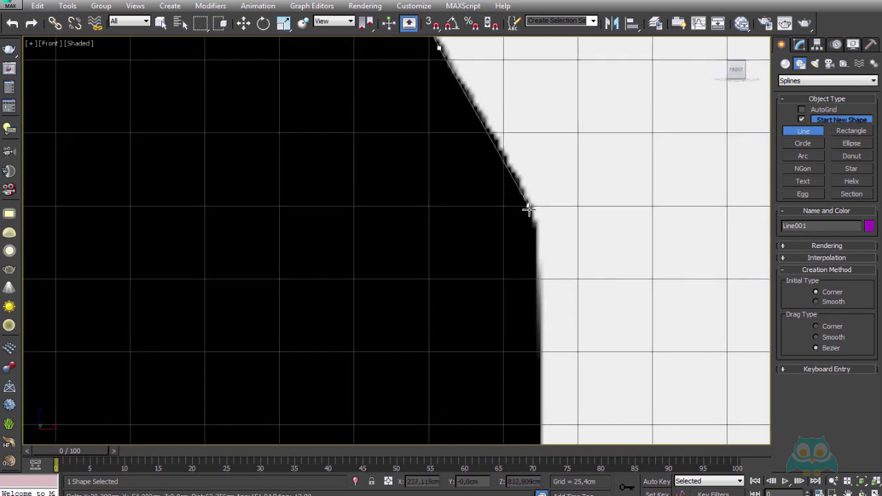
left_click_drag(534, 222, 534, 276)
scroll(532, 275, "down", 5)
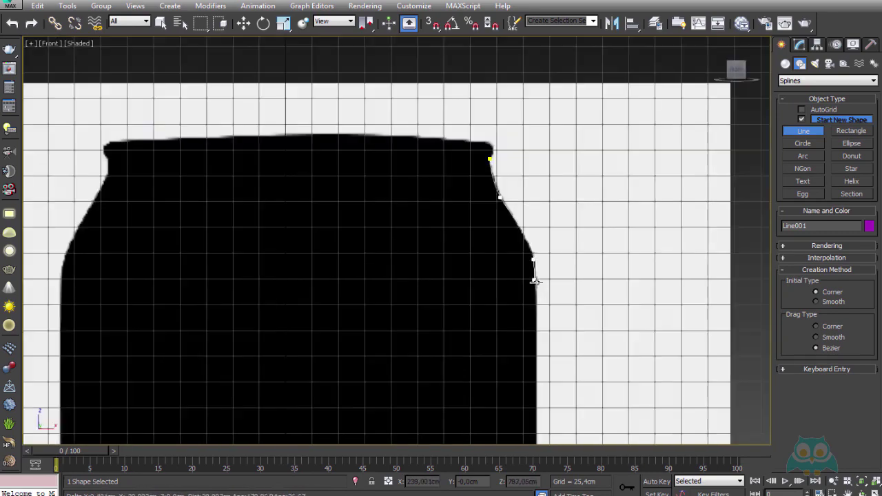
middle_click_drag(531, 276, 531, 122)
scroll(531, 247, "down", 3)
middle_click_drag(531, 246, 546, 103)
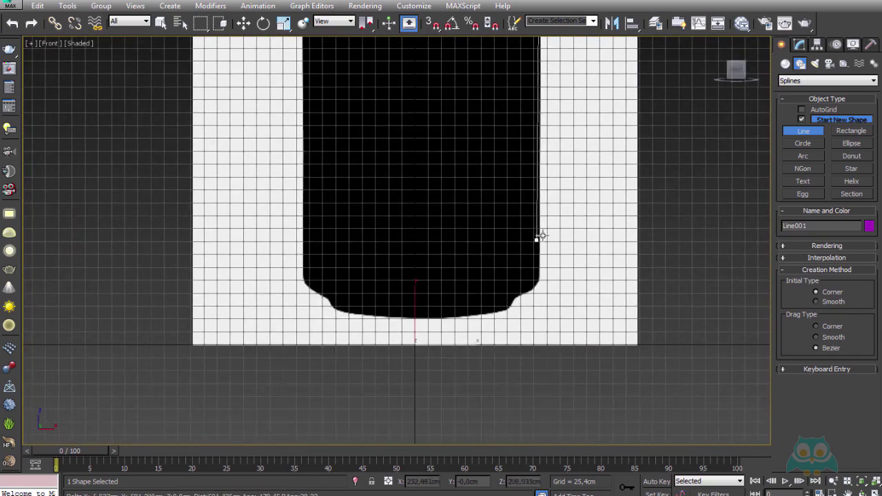
scroll(545, 227, "up", 1)
scroll(543, 268, "up", 4)
scroll(543, 267, "up", 2)
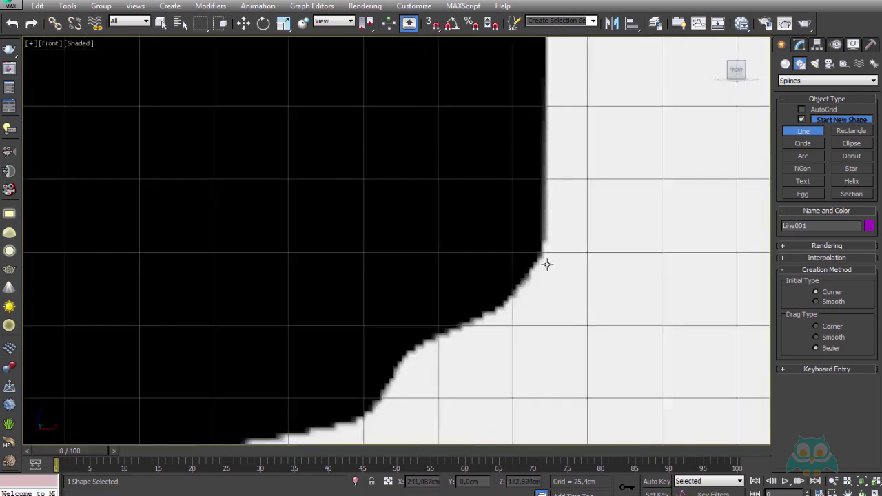
scroll(539, 249, "up", 1)
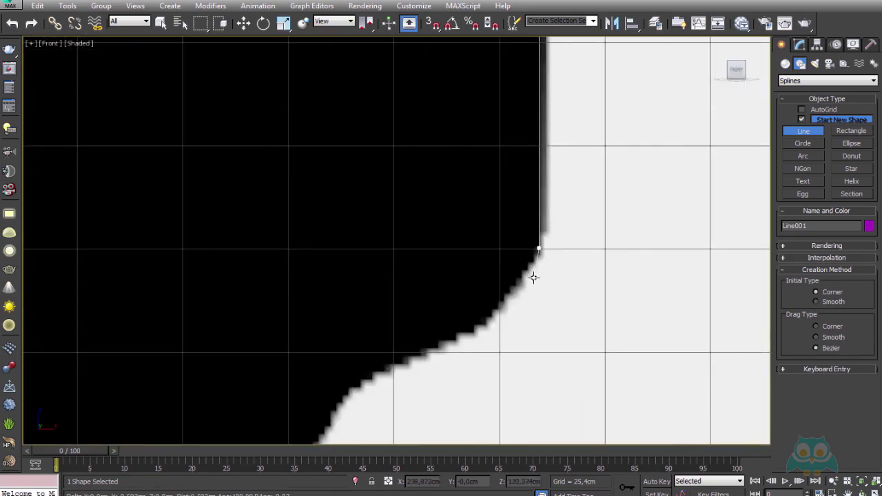
- Add curved points along the can's bottom curve toward the base centre
middle_click_drag(473, 315, 540, 256)
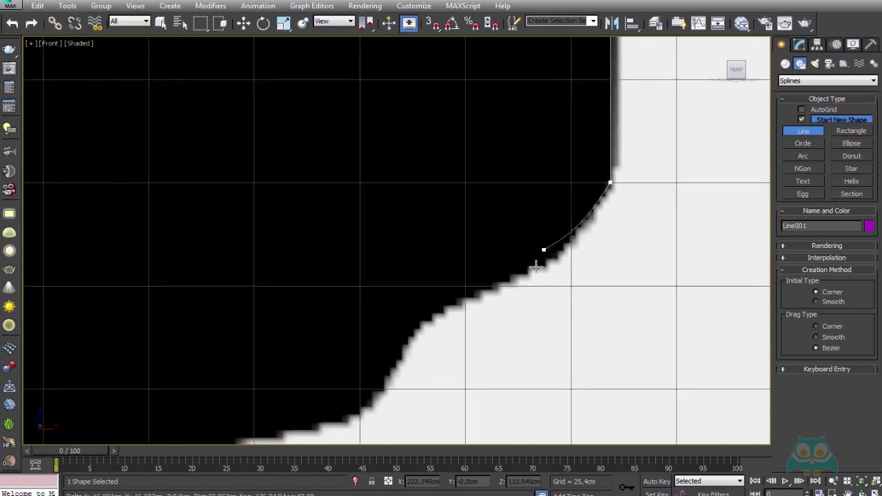
left_click_drag(517, 276, 470, 296)
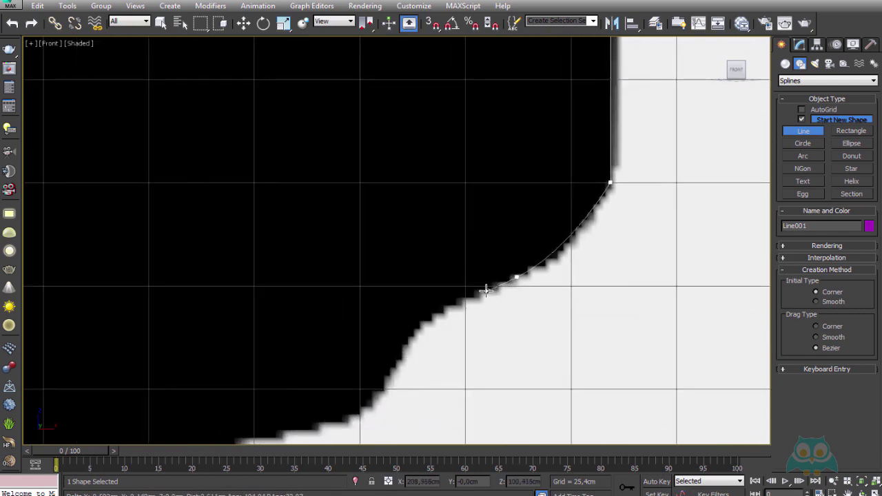
middle_click_drag(459, 299, 563, 169)
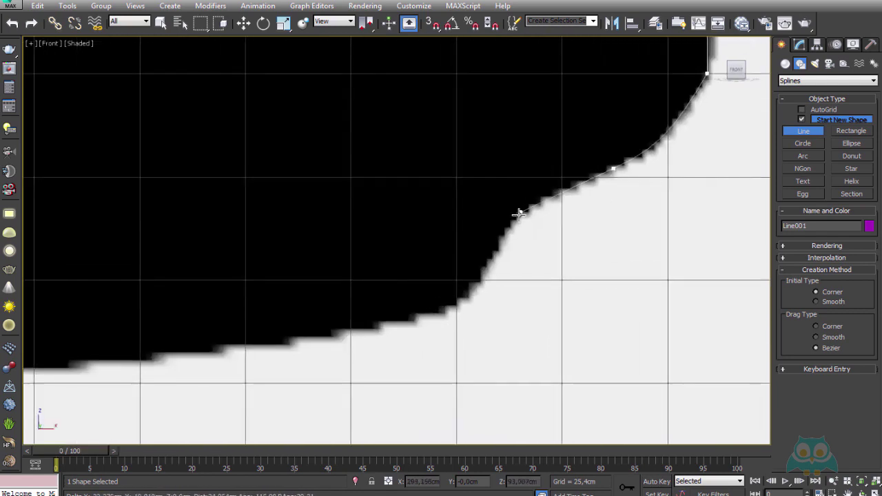
left_click_drag(511, 221, 494, 253)
middle_click_drag(492, 256, 571, 228)
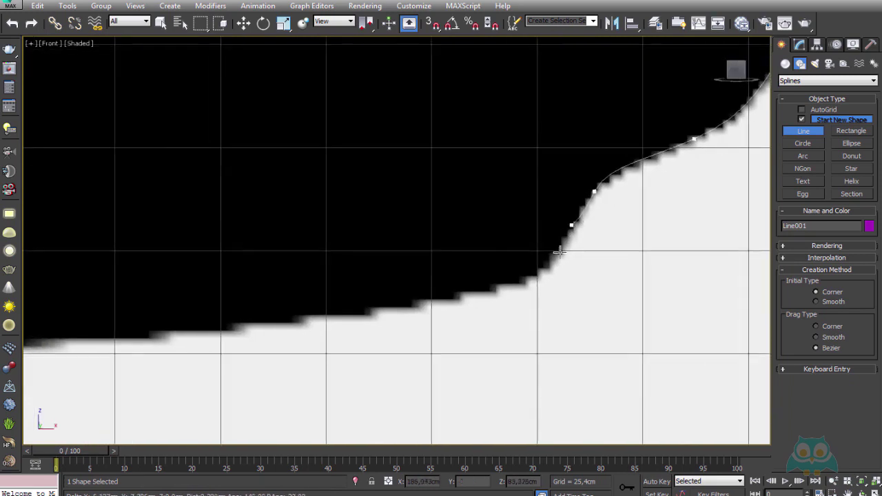
left_click_drag(526, 281, 503, 286)
scroll(482, 283, "down", 3)
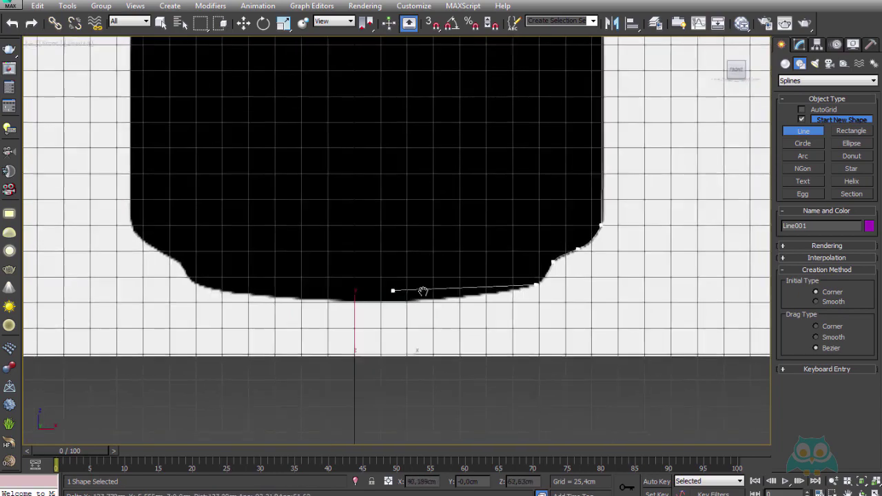
scroll(427, 289, "down", 3)
scroll(462, 159, "down", 2)
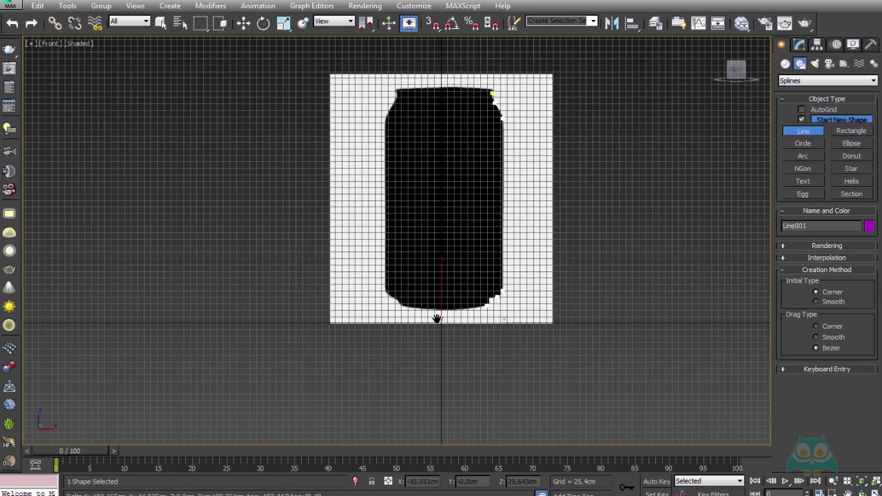
middle_click_drag(436, 318, 435, 323)
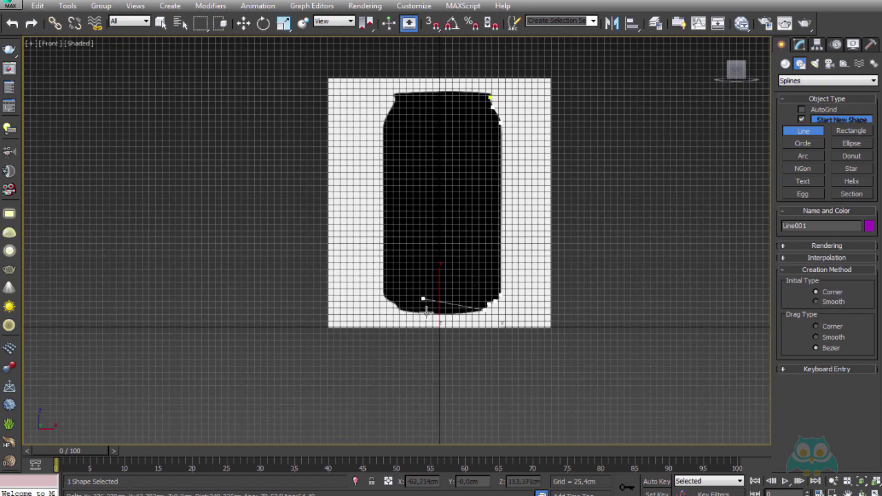
scroll(441, 340, "up", 3)
scroll(449, 315, "up", 2)
scroll(451, 296, "up", 2)
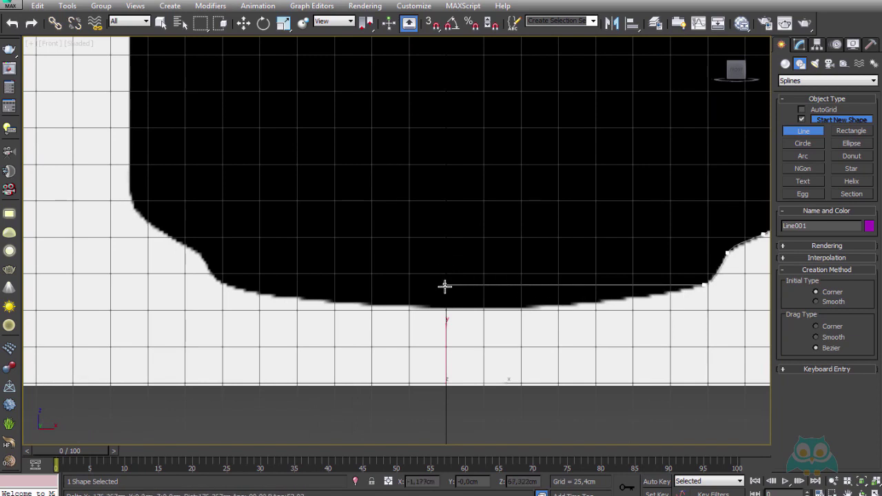
- Place the final vertex at the base centre, finish the spline and exit the Line tool
left_click(444, 286)
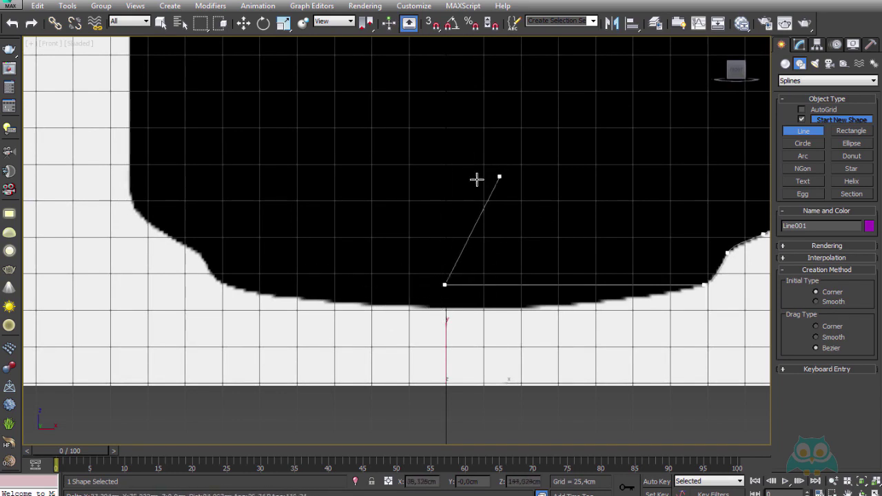
right_click(441, 183)
middle_click_drag(468, 184, 453, 205)
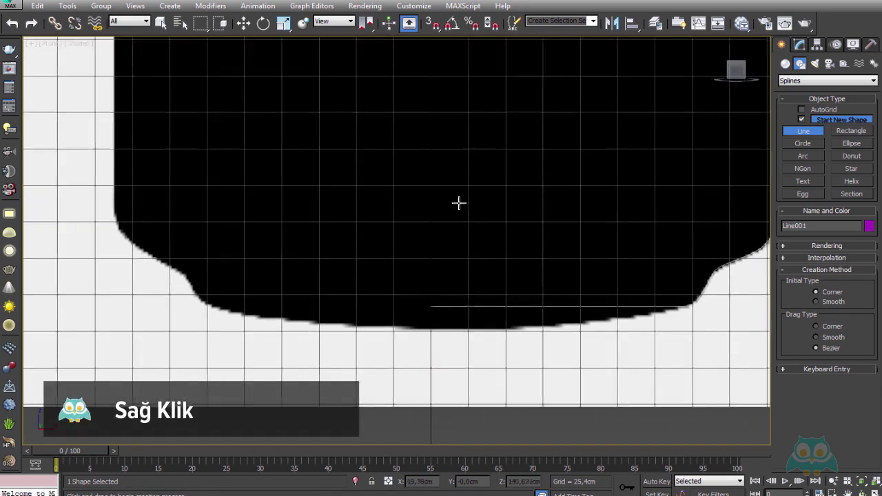
right_click(425, 124)
scroll(415, 235, "down", 1)
scroll(415, 234, "down", 3)
- In Perspective view, move the can outline along Y to -111,722cm, in front of the reference plane
middle_click_drag(540, 228, 528, 315)
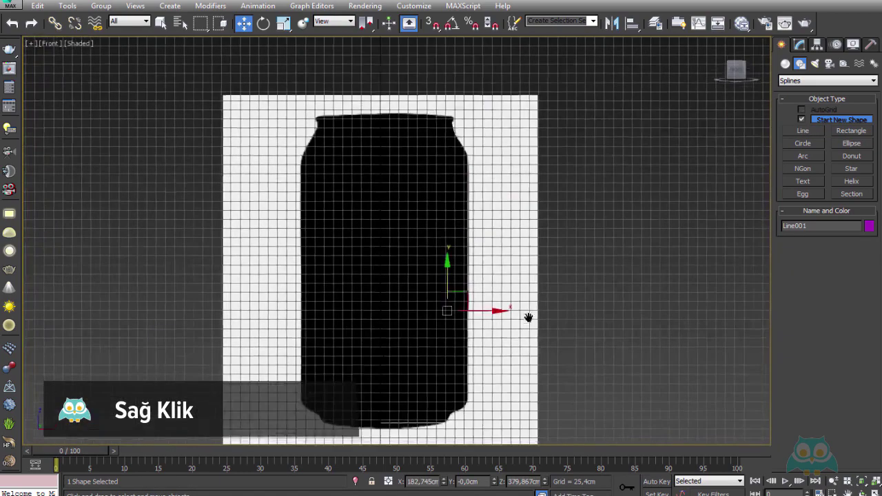
key("p")
scroll(542, 289, "down", 2)
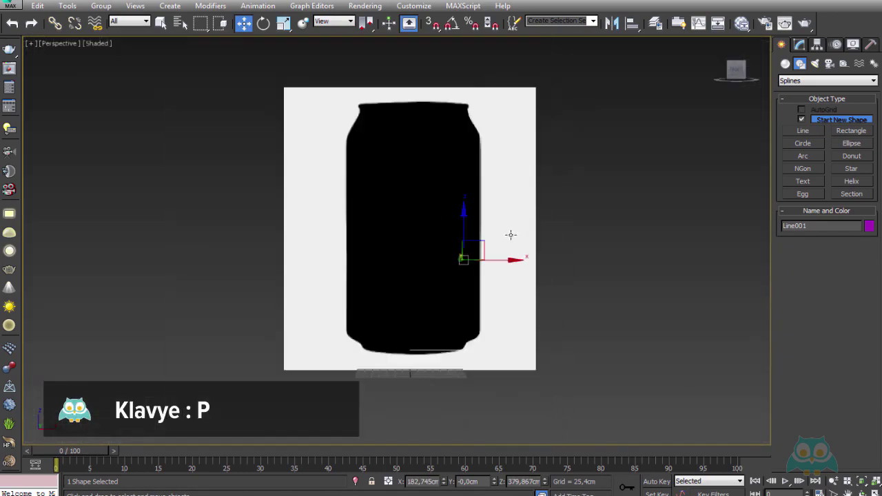
mouse_move(510, 234)
middle_mouse_down("alt")
mouse_move(528, 276)
mouse_move(468, 274)
middle_mouse_up("alt")
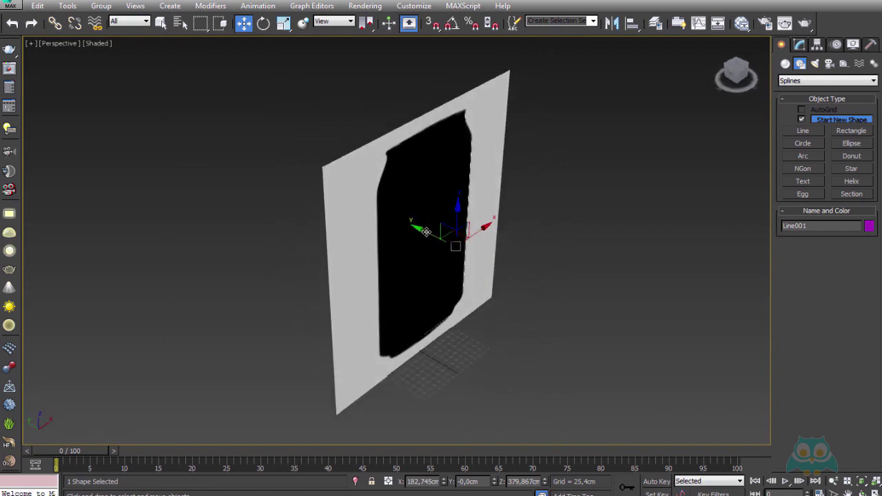
left_click_drag(426, 232, 444, 233)
mouse_move(475, 241)
middle_mouse_down("alt")
mouse_move(493, 202)
mouse_move(291, 179)
mouse_move(371, 232)
mouse_move(518, 216)
mouse_move(435, 197)
mouse_move(420, 221)
mouse_move(444, 199)
mouse_move(438, 204)
middle_mouse_up("alt")
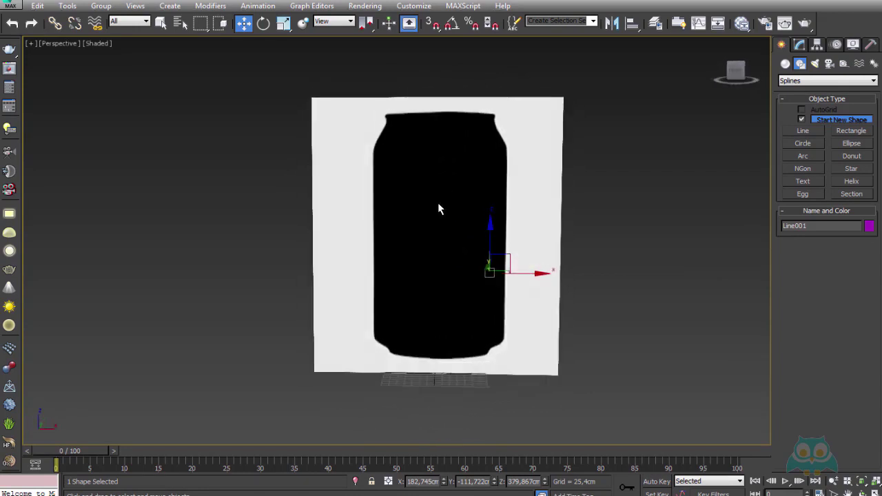
- Back in Front view, enter Vertex sub-object mode on the Line001 spline
key("f")
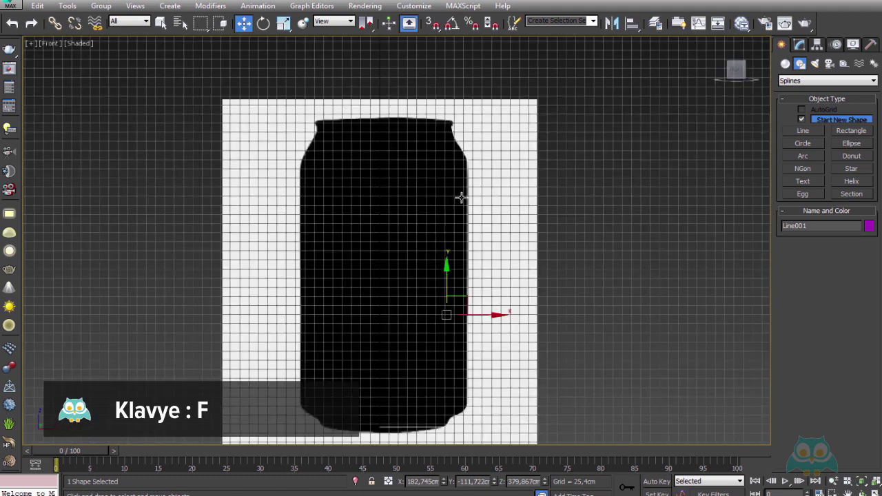
left_click(801, 44)
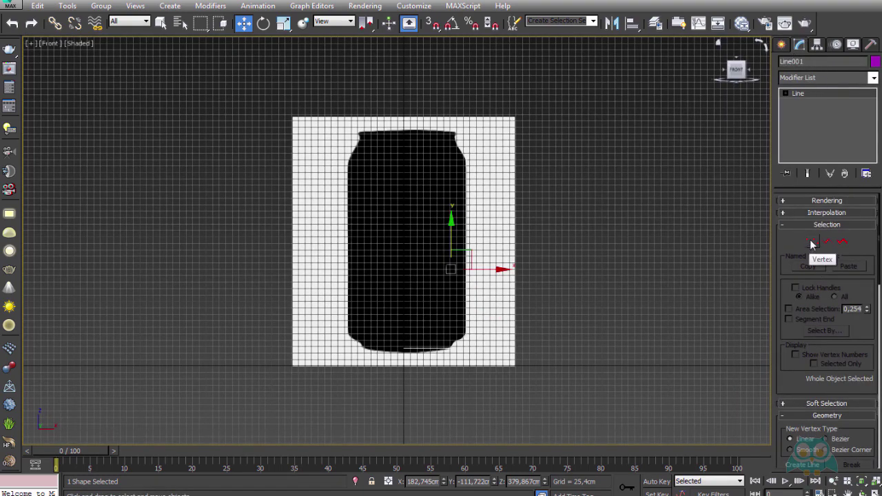
left_click(812, 242)
scroll(476, 200, "up", 4)
scroll(464, 185, "up", 4)
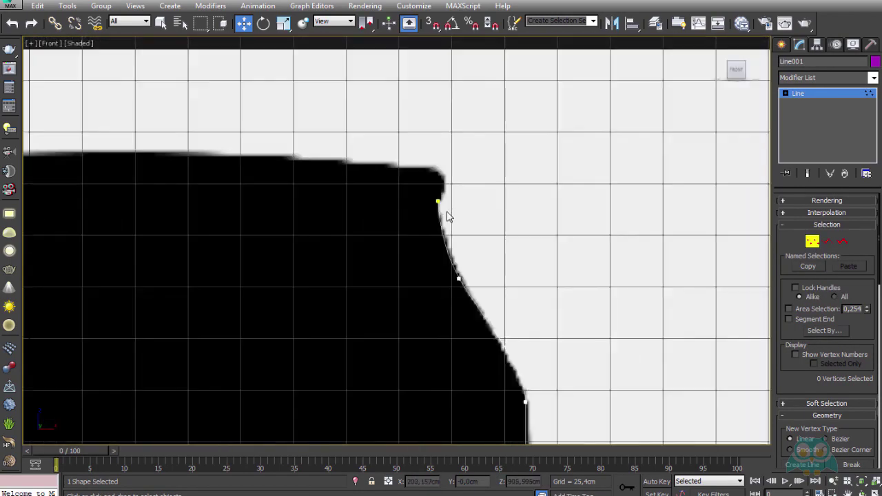
scroll(469, 185, "up", 2)
scroll(476, 186, "up", 2)
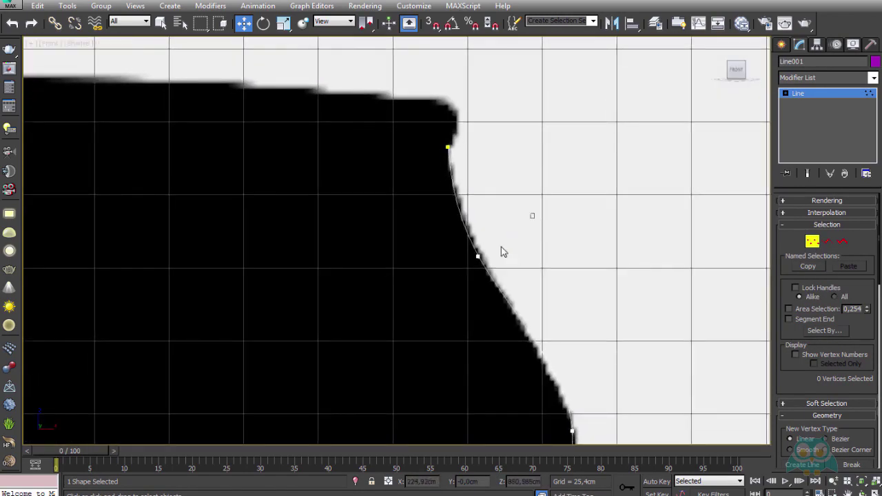
- Adjust the shoulder vertices' Bezier handles so the curve follows the can's shoulder edge
left_click_drag(439, 305, 439, 304)
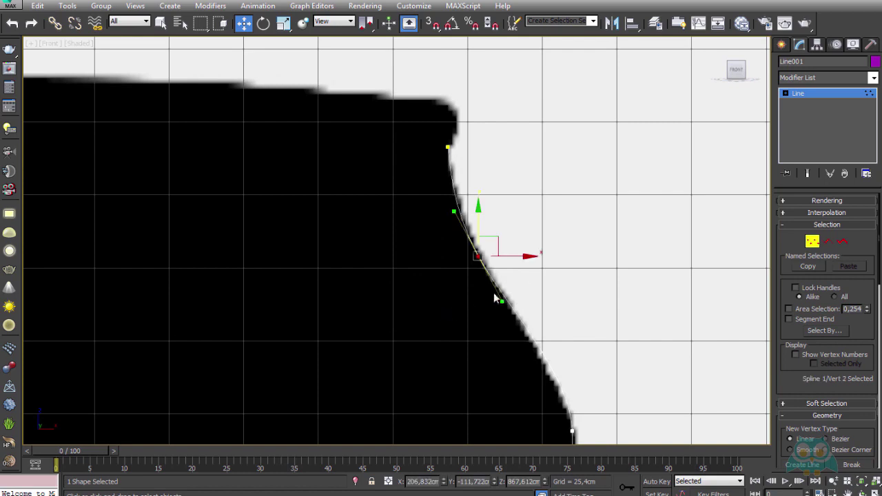
scroll(496, 276, "up", 1)
scroll(496, 276, "up", 1)
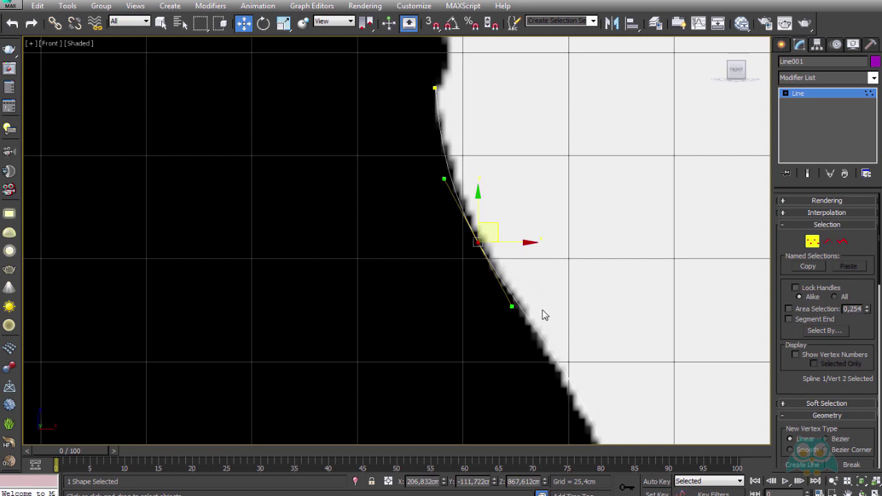
middle_click_drag(543, 315, 542, 291)
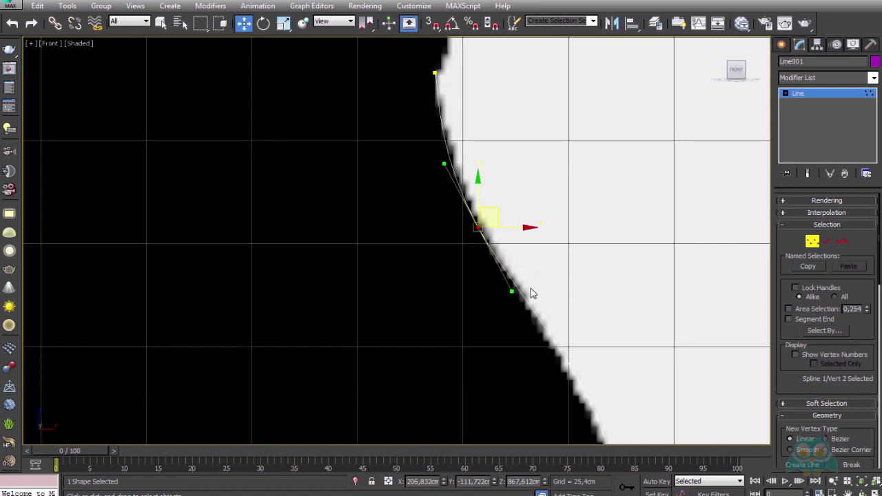
left_click_drag(510, 293, 506, 294)
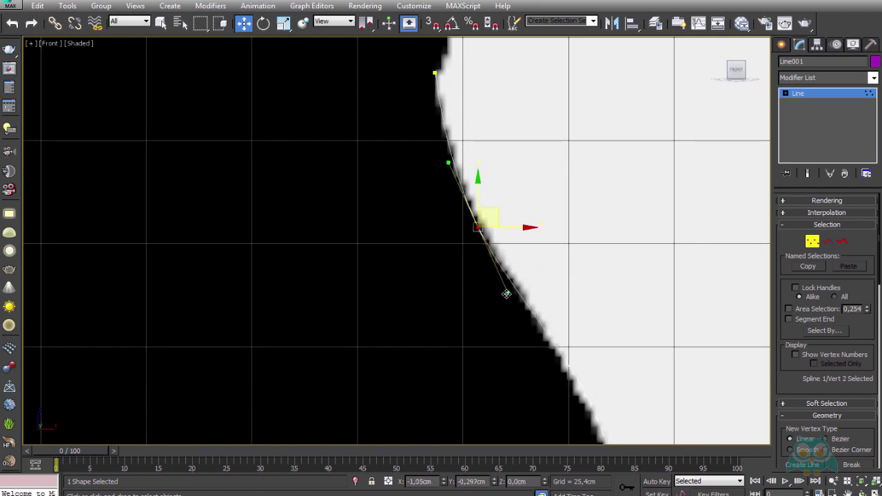
scroll(506, 295, "down", 3)
middle_click_drag(510, 289, 510, 207)
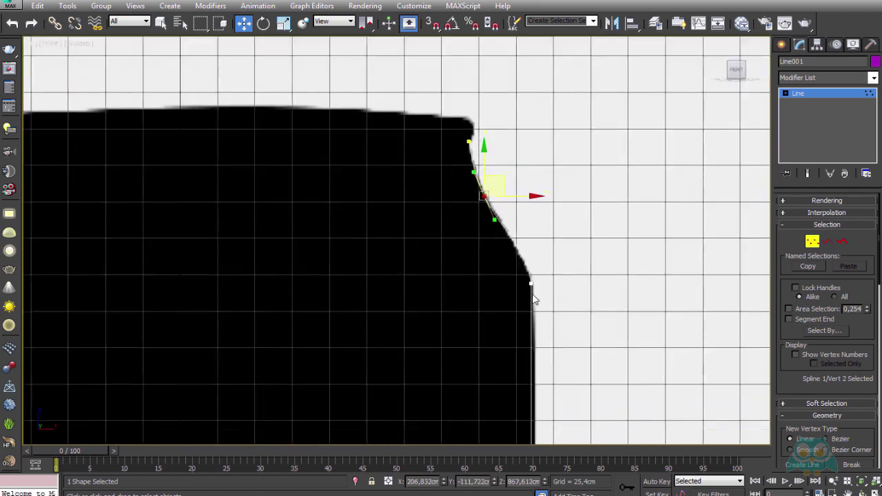
scroll(514, 280, "up", 3)
left_click(528, 264)
left_click_drag(530, 341, 541, 343)
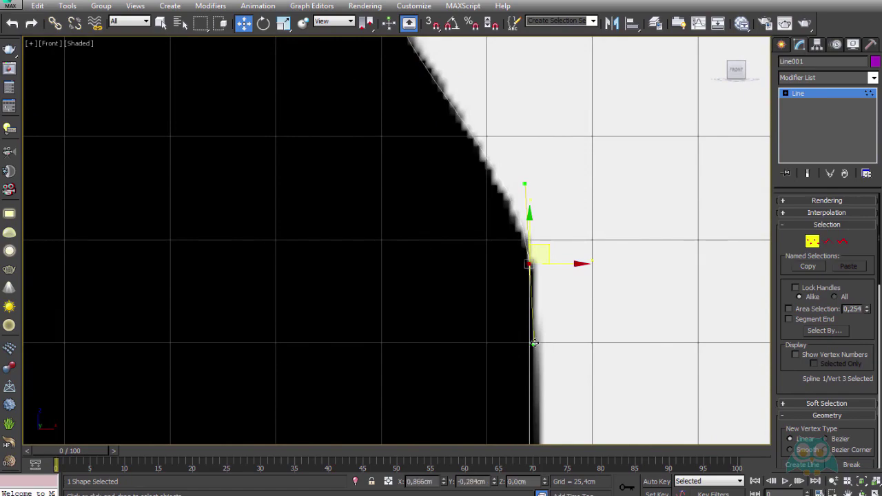
- Convert the base corner vertex to Bezier Corner
scroll(540, 345, "down", 3)
scroll(541, 386, "down", 3)
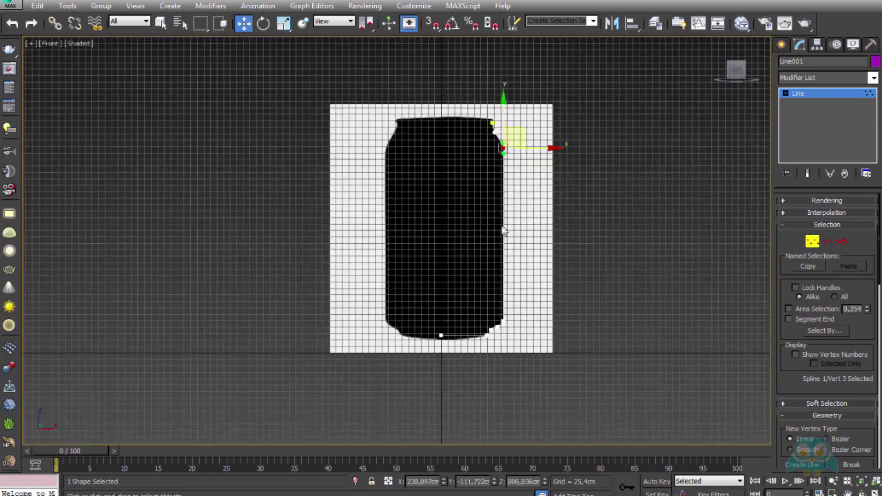
scroll(511, 276, "up", 5)
scroll(519, 276, "up", 3)
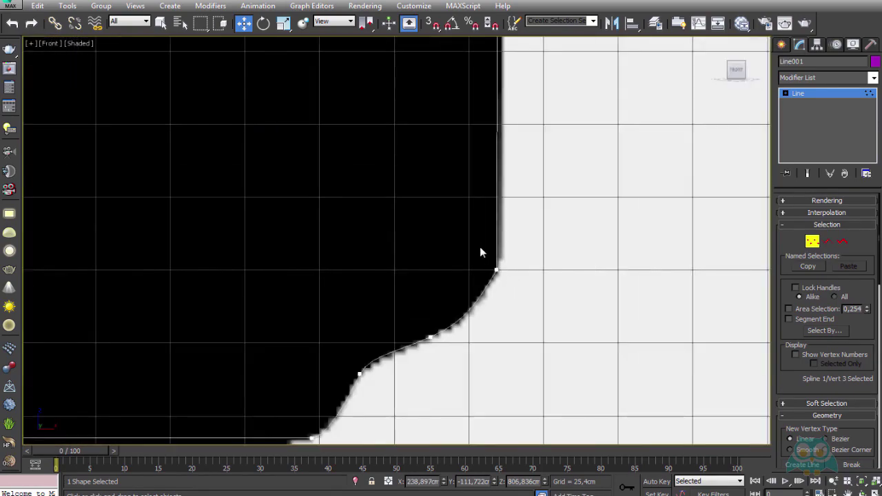
left_click(496, 270)
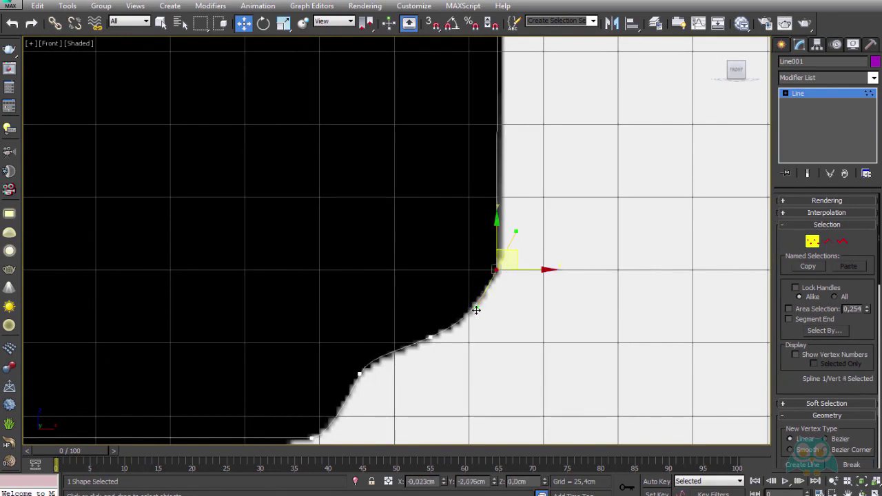
left_click(498, 295)
scroll(497, 295, "up", 3)
left_click(496, 251)
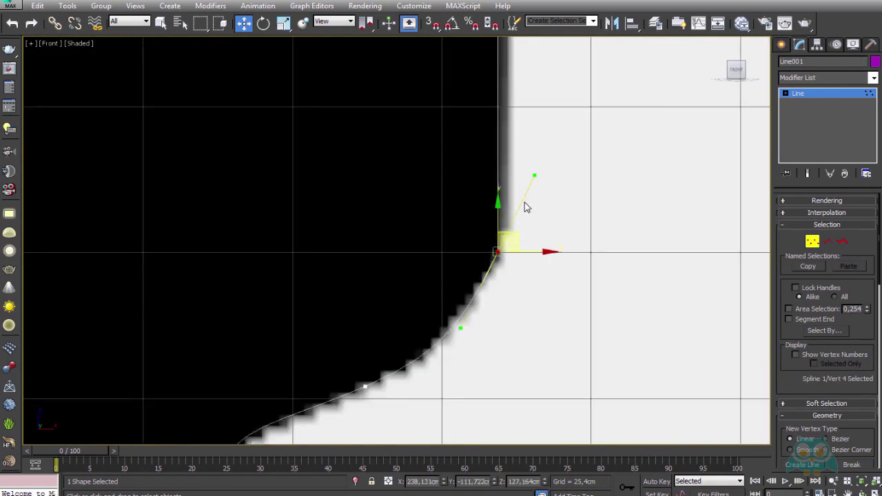
right_click(495, 249)
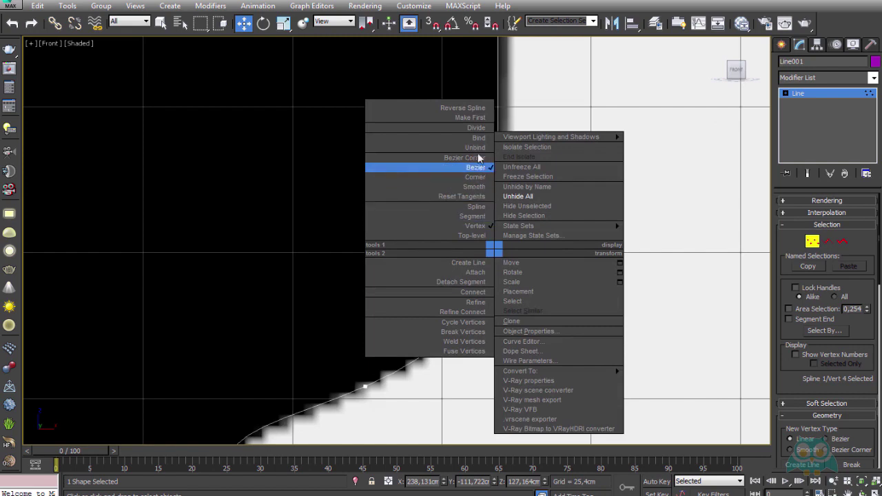
left_click(465, 157)
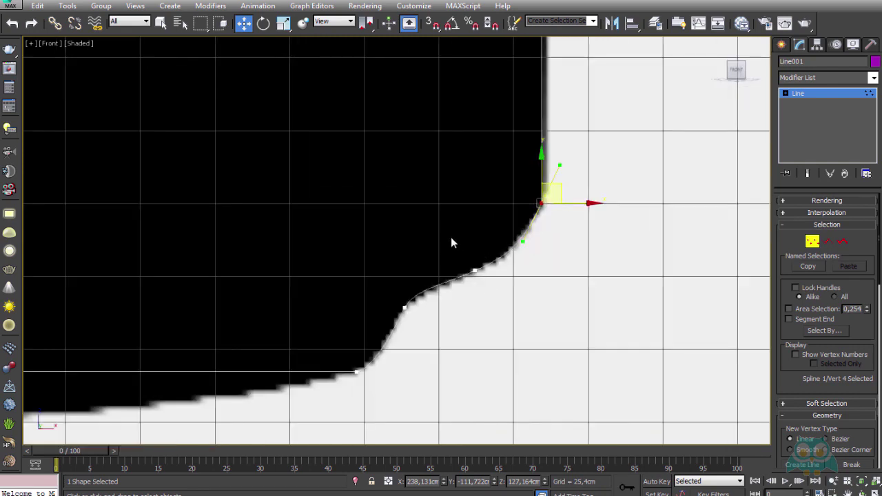
- Check the remaining base vertices toward the base centre, then clear the selection
middle_click_drag(451, 241, 525, 276)
scroll(485, 291, "up", 3)
left_click(407, 293)
middle_click_drag(425, 324, 540, 279)
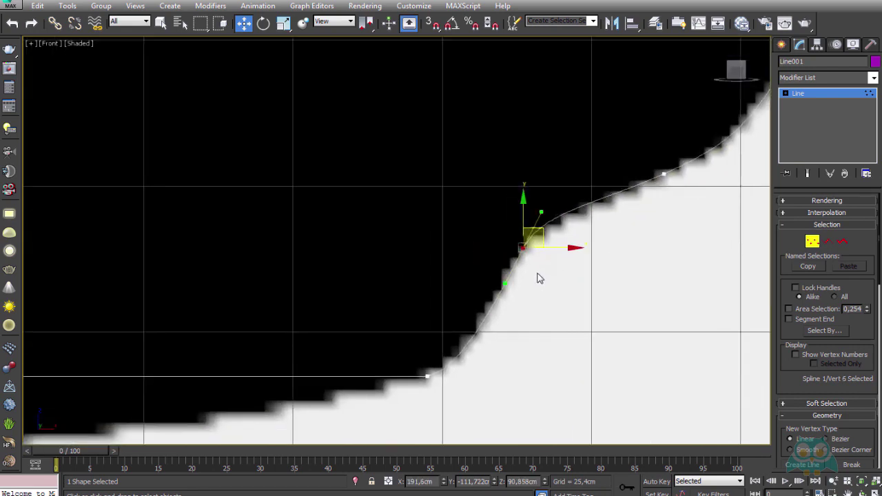
scroll(501, 288, "up", 2)
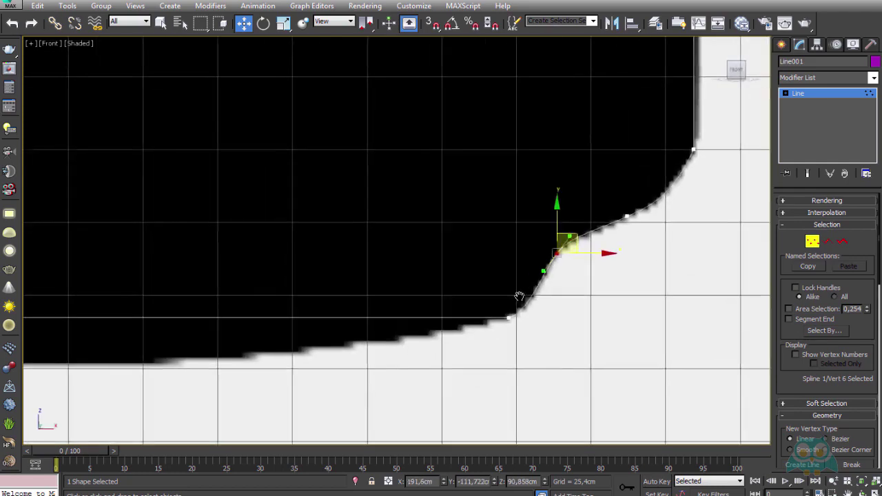
middle_click_drag(372, 420, 489, 286)
left_click(535, 307)
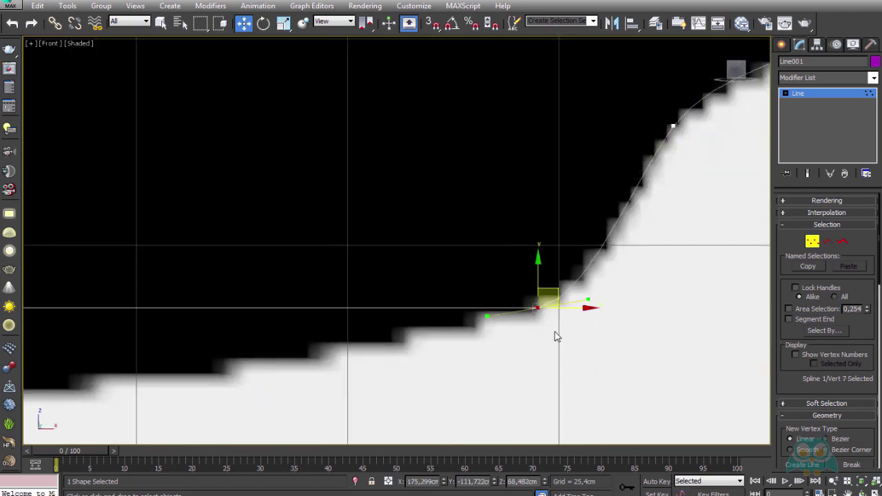
left_click(489, 316)
scroll(577, 213, "down", 2)
scroll(545, 274, "down", 2)
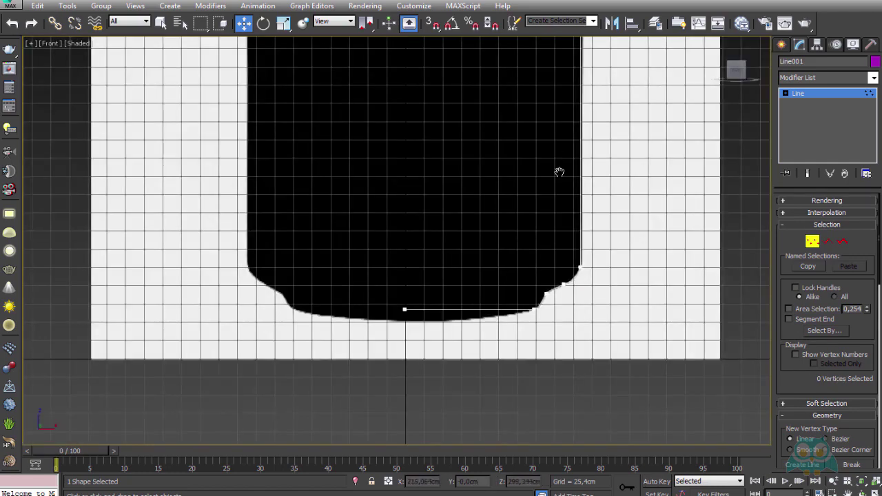
scroll(559, 173, "down", 3)
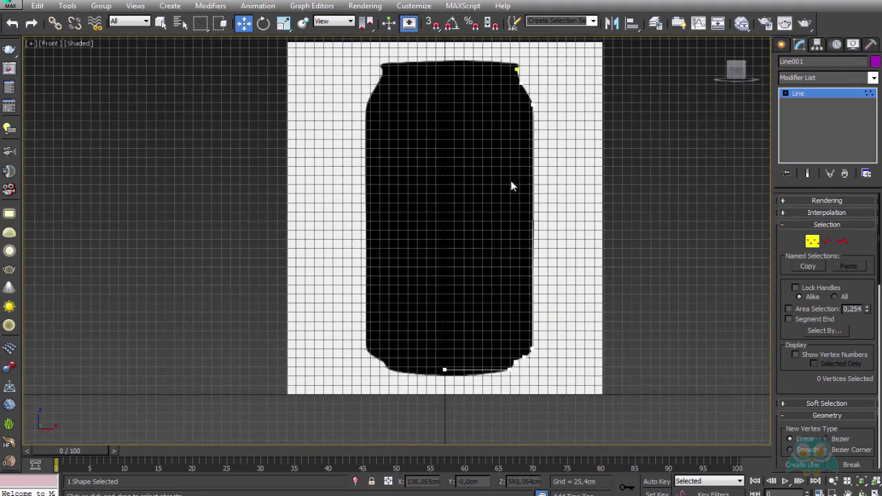
- Exit Vertex mode and add a Lathe modifier to Line001, inspecting it in Perspective
left_click(812, 241)
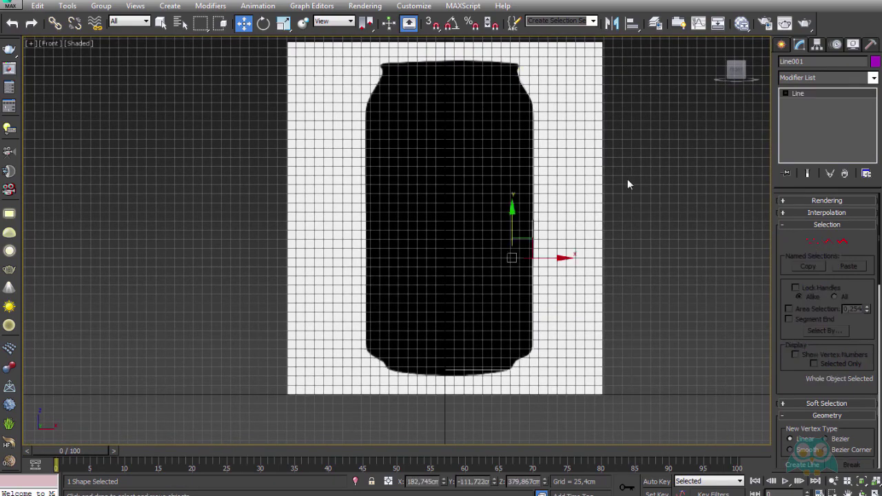
mouse_move(615, 156)
middle_mouse_down()
mouse_move(595, 214)
mouse_move(570, 187)
mouse_move(583, 190)
middle_mouse_up()
key("p")
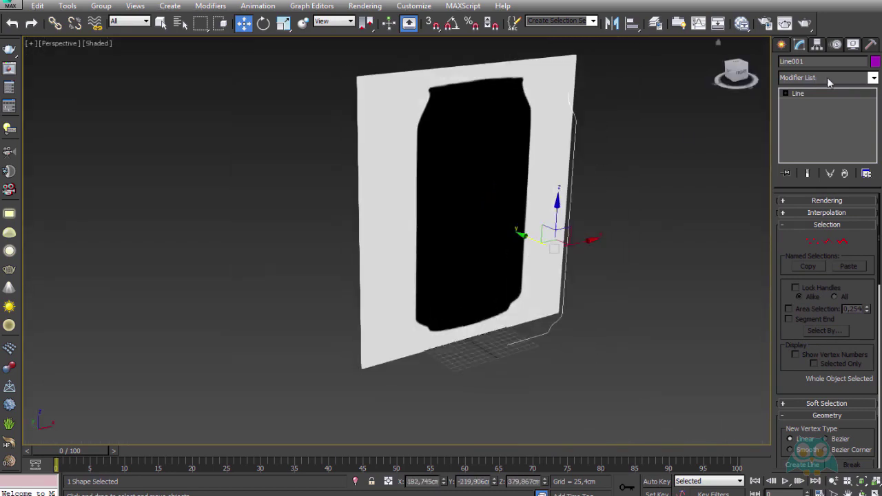
left_click(814, 78)
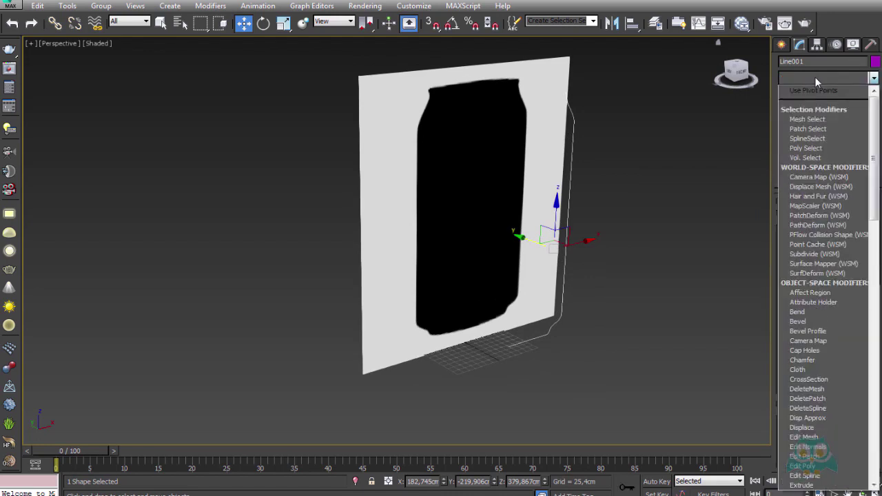
key("l")
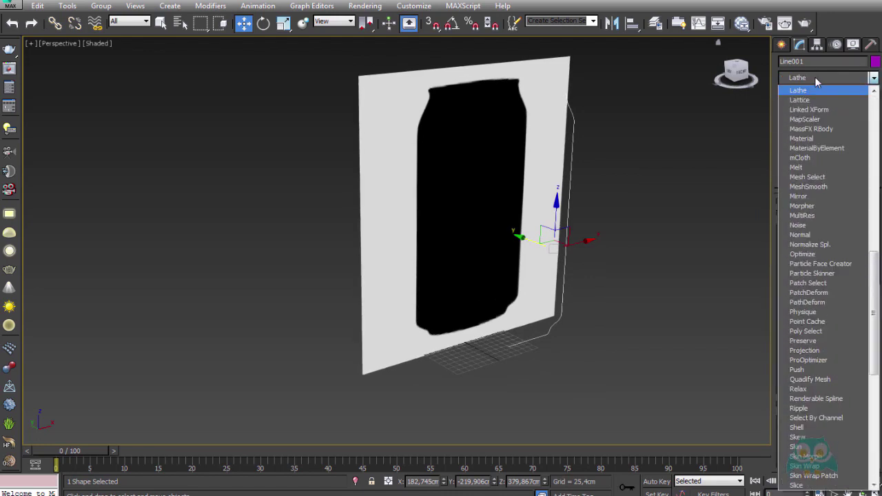
key("Return")
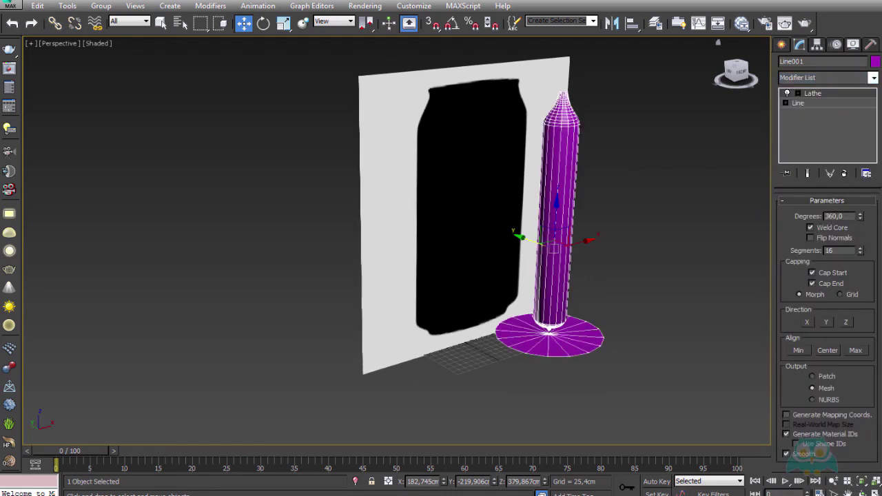
mouse_move(728, 262)
middle_mouse_down("alt")
mouse_move(668, 247)
mouse_move(679, 245)
middle_mouse_up("alt")
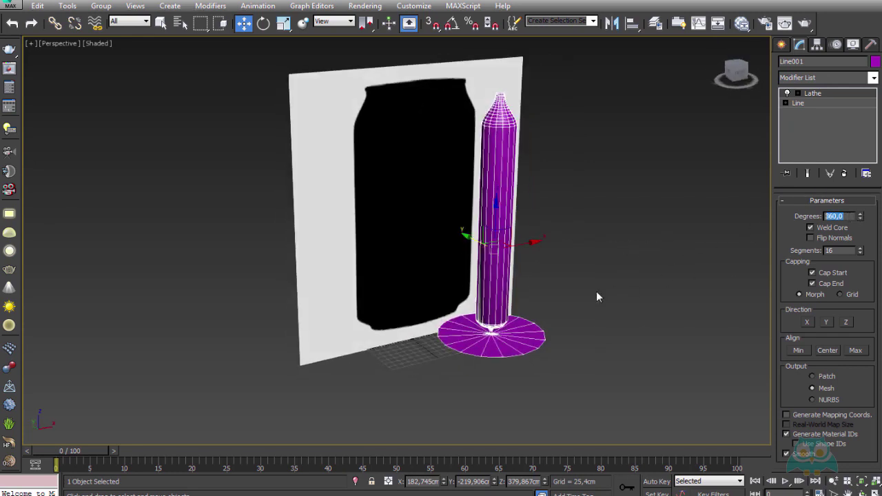
middle_click_drag(596, 291, 612, 281, "alt")
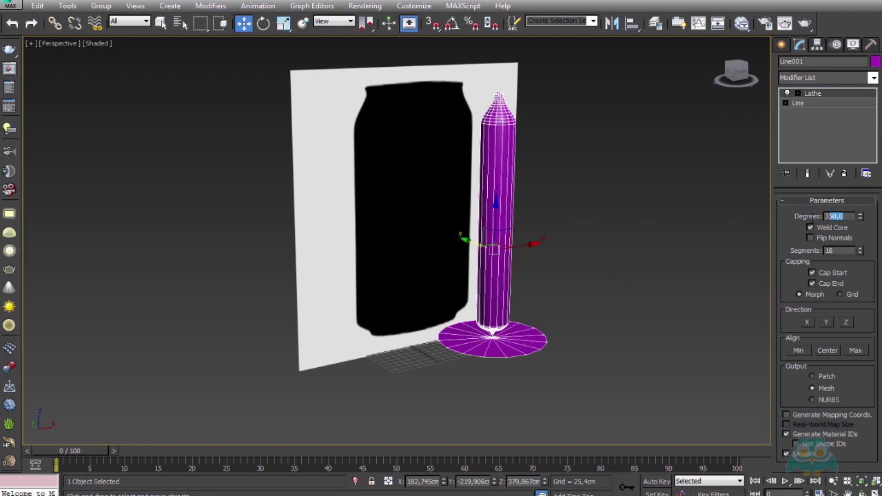
mouse_move(607, 227)
middle_mouse_down("alt")
mouse_move(539, 211)
mouse_move(583, 225)
mouse_move(535, 244)
mouse_move(515, 203)
mouse_move(537, 202)
middle_mouse_up("alt")
scroll(537, 232, "up", 3)
scroll(552, 217, "down", 5)
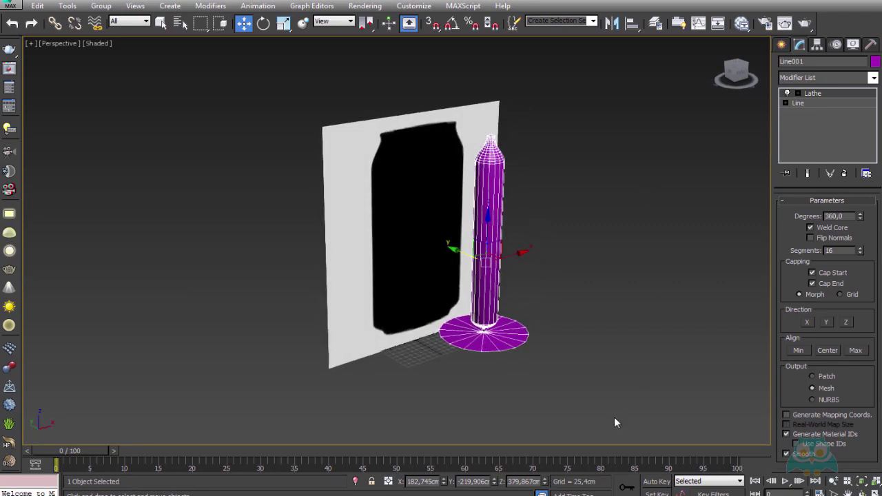
- Set the Lathe direction to the Y axis
left_click(827, 323)
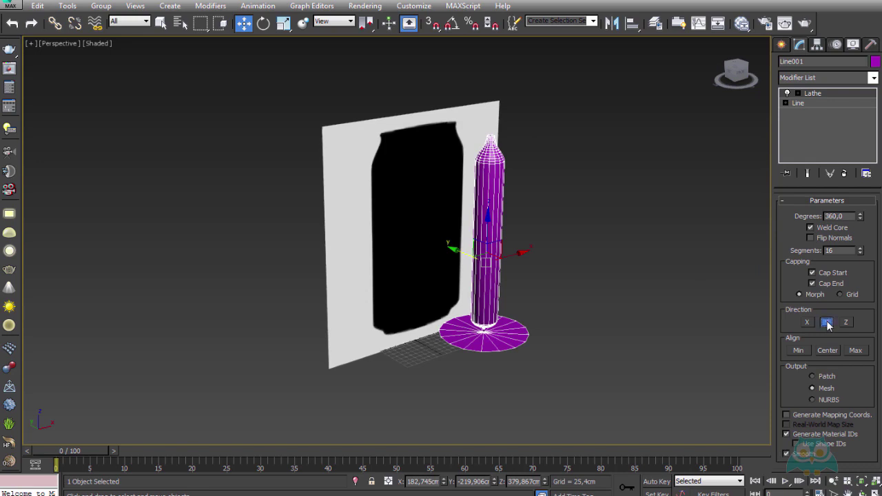
mouse_move(530, 359)
middle_mouse_down("alt")
mouse_move(532, 366)
mouse_move(538, 354)
middle_mouse_up("alt")
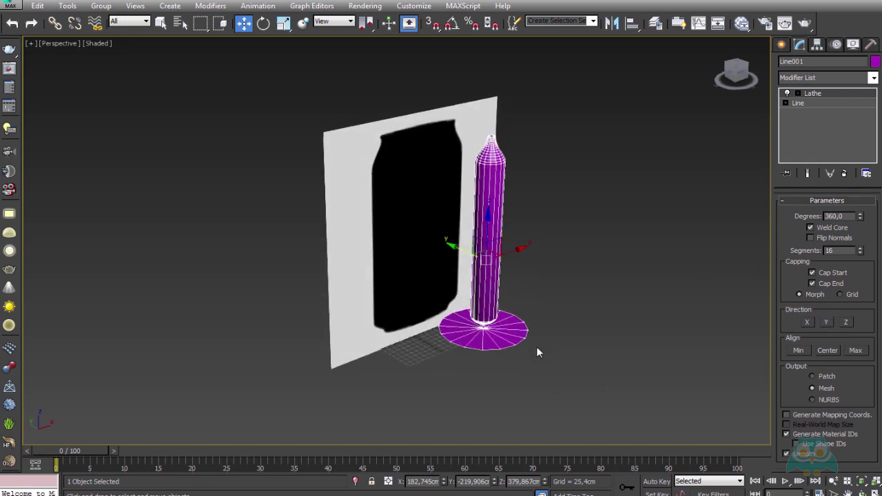
mouse_move(703, 321)
middle_mouse_down("alt")
mouse_move(583, 269)
mouse_move(624, 280)
mouse_move(593, 281)
mouse_move(605, 312)
mouse_move(604, 275)
mouse_move(594, 273)
middle_mouse_up("alt")
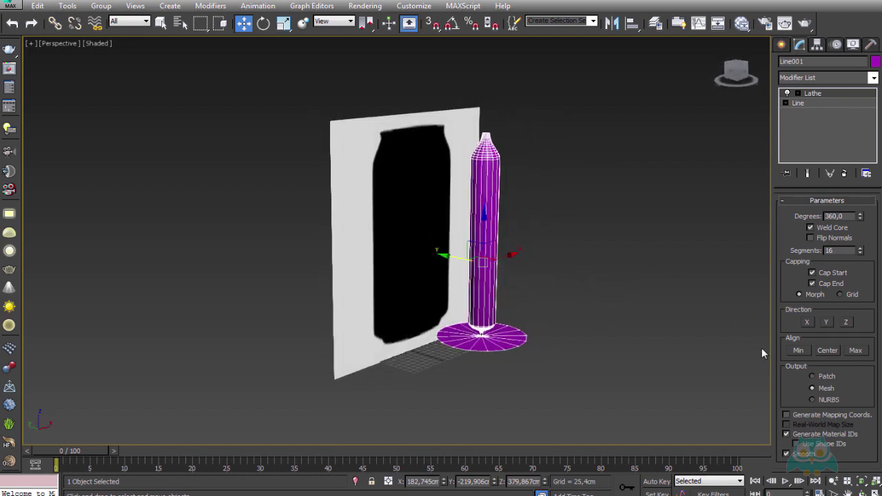
middle_click_drag(553, 301, 536, 241, "alt")
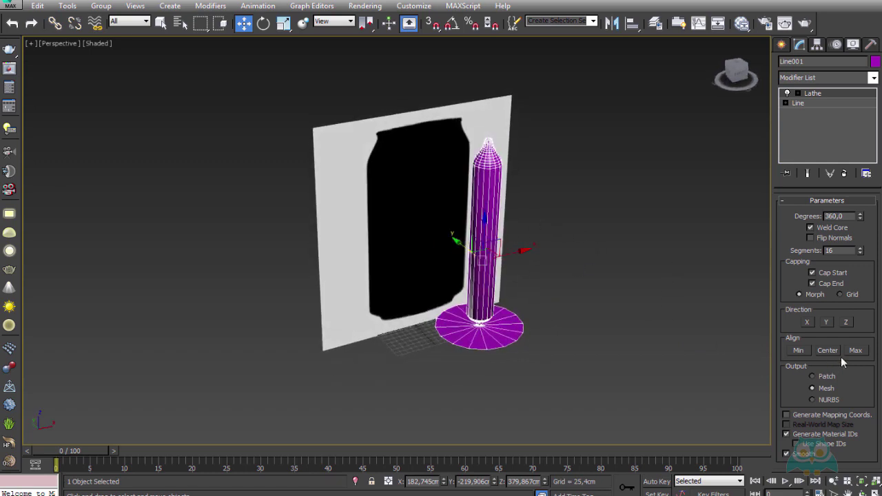
- Try Lathe Align Max and Center, then settle on Min so the can closes
left_click(860, 352)
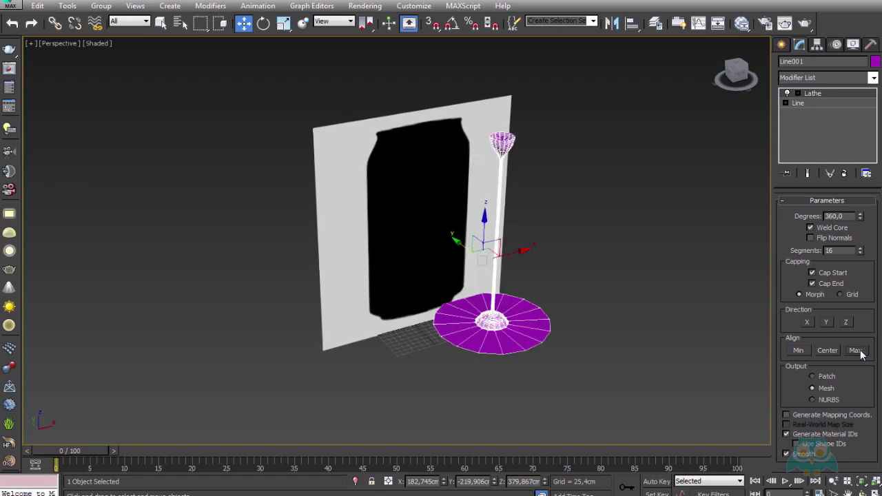
mouse_move(627, 282)
middle_mouse_down("alt")
mouse_move(593, 288)
mouse_move(615, 288)
middle_mouse_up("alt")
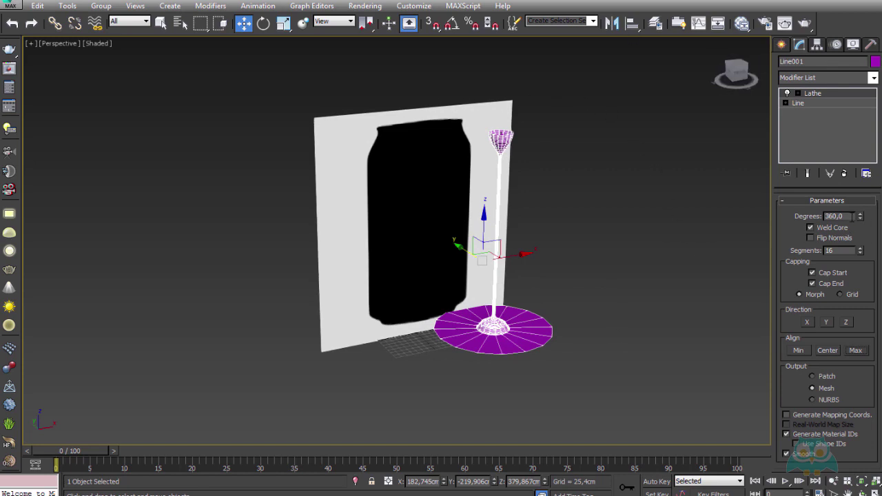
mouse_move(539, 229)
middle_mouse_down("alt")
mouse_move(569, 143)
mouse_move(602, 204)
middle_mouse_up("alt")
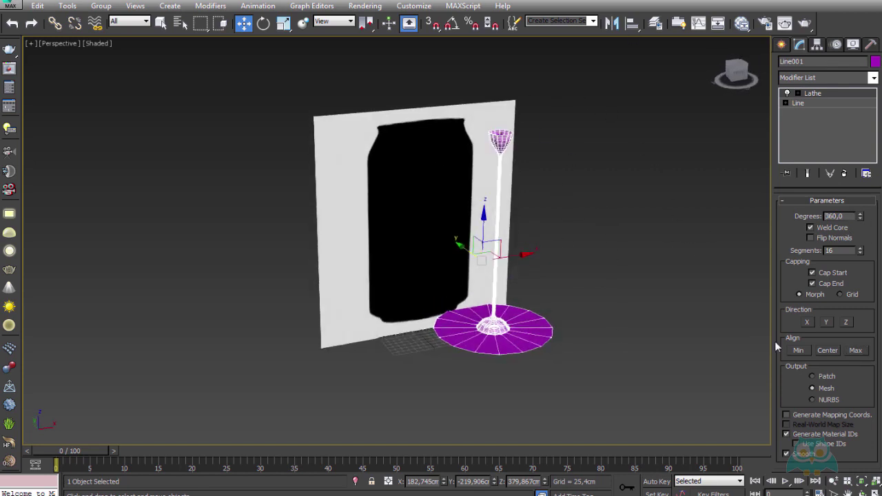
left_click(829, 350)
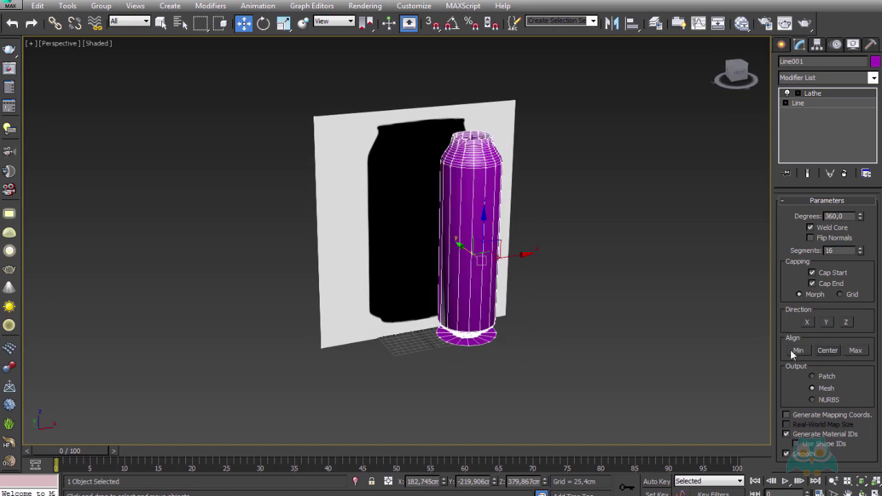
mouse_move(554, 295)
middle_mouse_down("alt")
mouse_move(628, 329)
mouse_move(630, 182)
middle_mouse_up("alt")
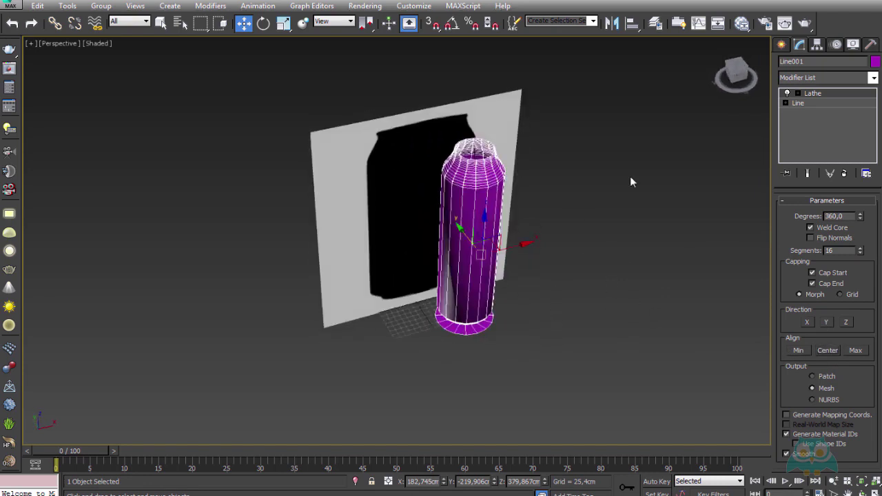
middle_click_drag(588, 301, 589, 292, "alt")
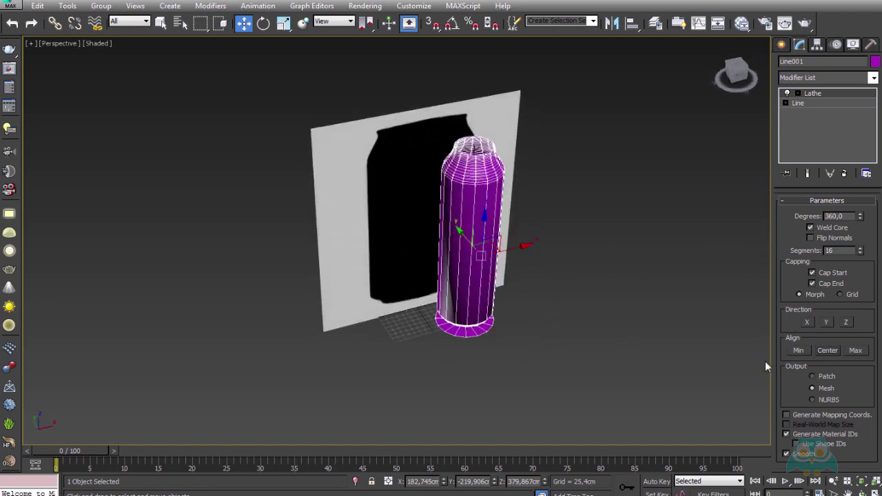
left_click(828, 351)
mouse_move(587, 329)
middle_mouse_down("alt")
mouse_move(583, 362)
mouse_move(611, 334)
mouse_move(623, 340)
middle_mouse_up("alt")
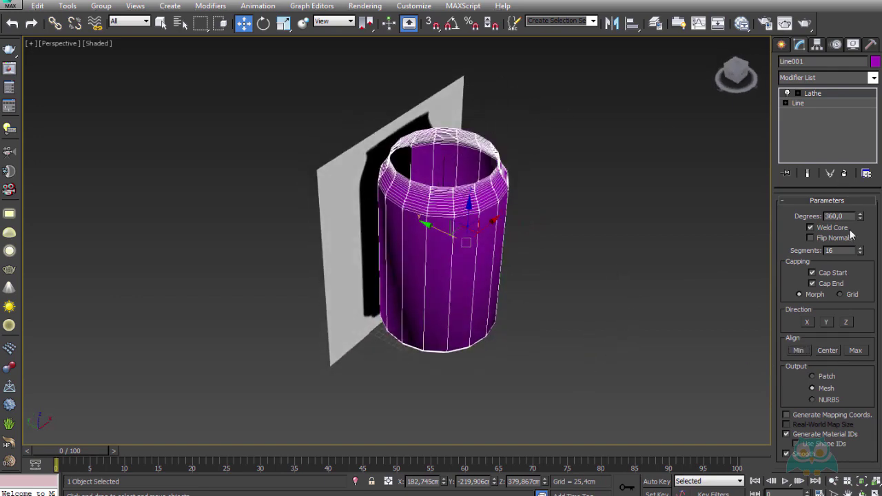
mouse_move(558, 265)
middle_mouse_down("alt")
mouse_move(520, 211)
mouse_move(429, 247)
mouse_move(492, 206)
mouse_move(510, 253)
mouse_move(501, 255)
mouse_move(486, 324)
mouse_move(482, 293)
middle_mouse_up("alt")
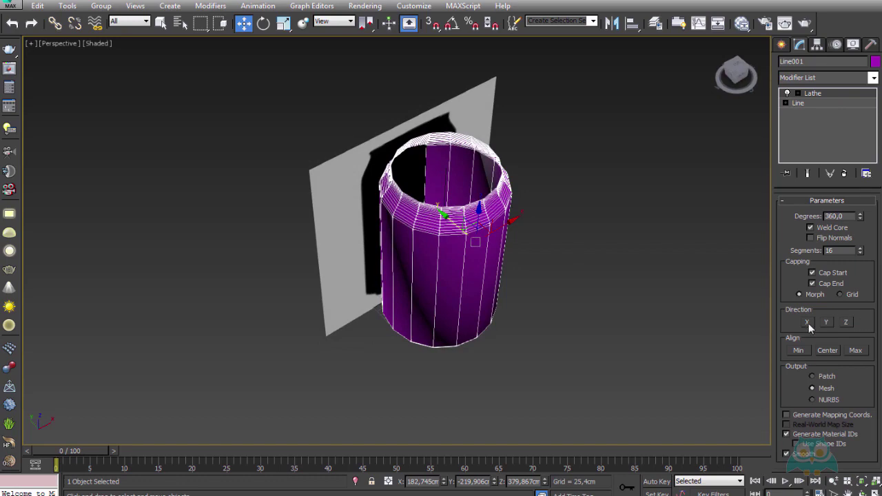
left_click(798, 351)
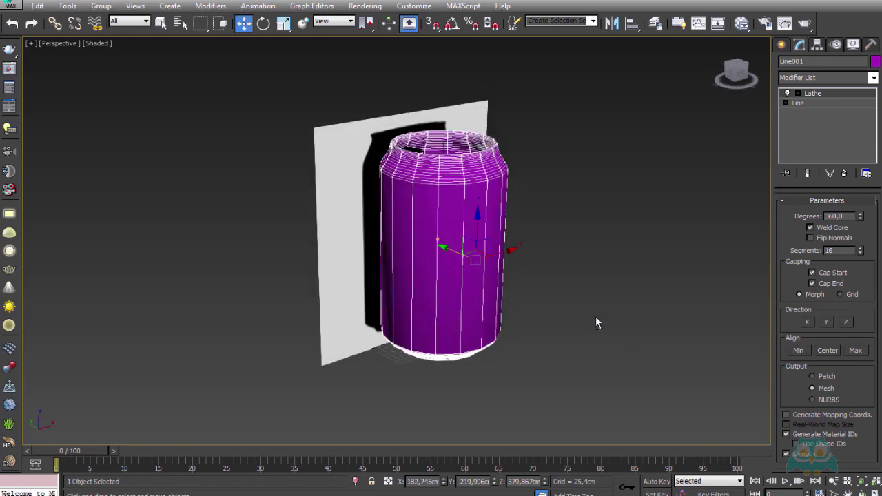
- Frame the can, inspect its underside, and enable Weld Core in the Lathe parameters
mouse_move(596, 316)
middle_mouse_down("alt")
mouse_move(622, 293)
mouse_move(607, 323)
mouse_move(595, 299)
mouse_move(558, 308)
middle_mouse_up("alt")
key("z")
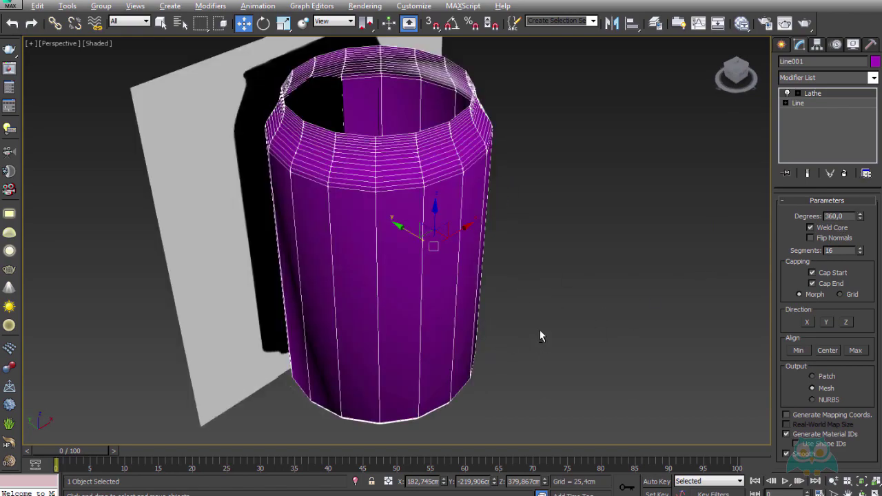
mouse_move(539, 335)
middle_mouse_down("alt")
mouse_move(540, 201)
mouse_move(453, 288)
middle_mouse_up("alt")
scroll(468, 275, "up", 3)
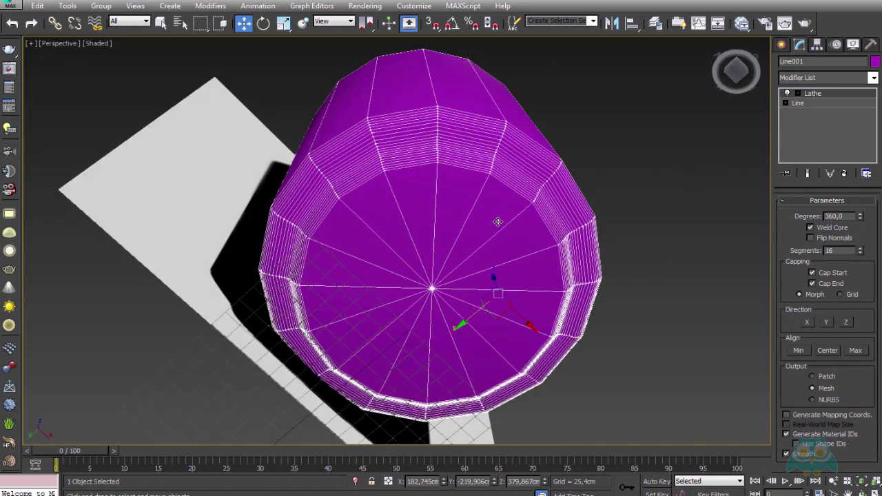
scroll(449, 265, "up", 3)
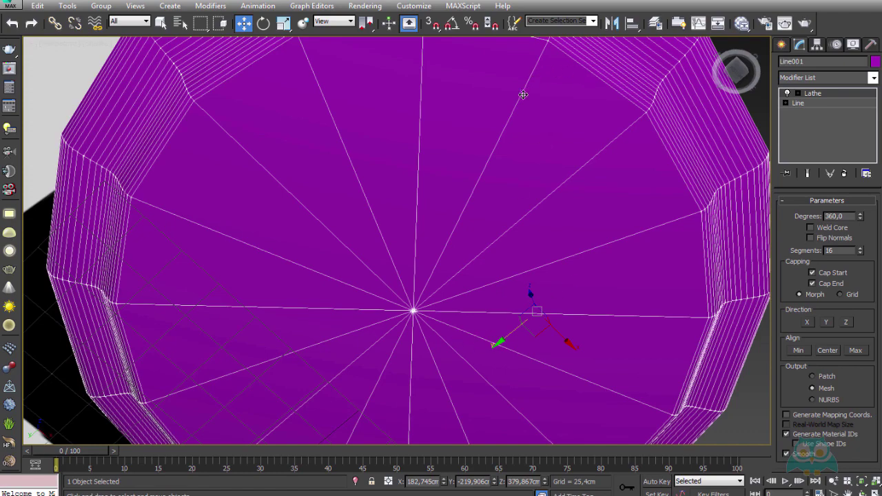
left_click(830, 230)
scroll(528, 199, "down", 5)
mouse_move(547, 191)
middle_mouse_down("alt")
mouse_move(538, 292)
mouse_move(539, 155)
mouse_move(535, 209)
middle_mouse_up("alt")
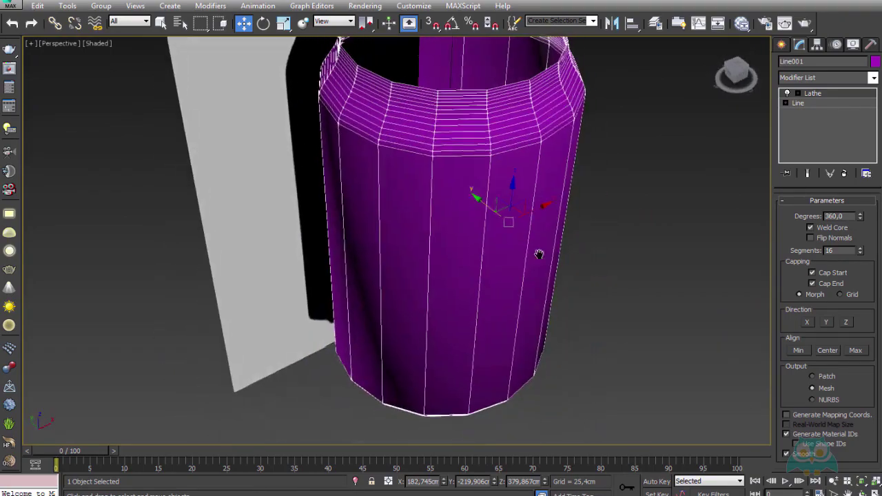
mouse_move(534, 209)
middle_mouse_down("alt")
mouse_move(549, 262)
mouse_move(471, 238)
middle_mouse_up("alt")
scroll(556, 175, "down", 5)
mouse_move(556, 176)
middle_mouse_down("alt")
mouse_move(338, 157)
mouse_move(352, 198)
mouse_move(448, 230)
mouse_move(526, 142)
mouse_move(526, 237)
mouse_move(531, 229)
middle_mouse_up("alt")
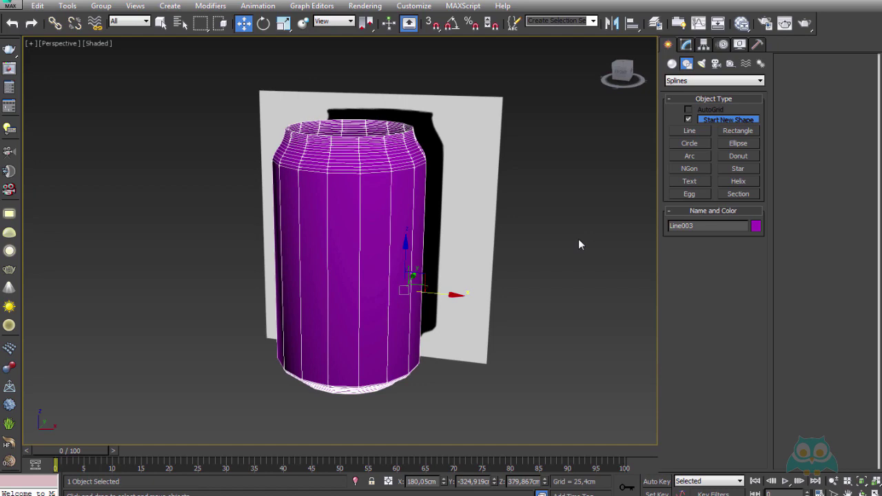
mouse_move(595, 266)
middle_mouse_down("alt")
mouse_move(514, 262)
mouse_move(483, 209)
mouse_move(513, 267)
middle_mouse_up("alt")
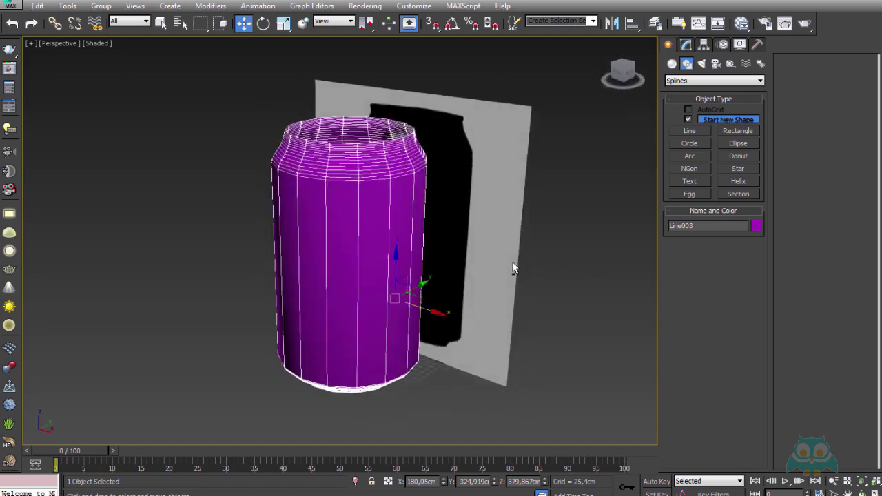
mouse_move(408, 207)
middle_mouse_down("alt")
mouse_move(426, 222)
mouse_move(400, 197)
mouse_move(437, 203)
mouse_move(416, 185)
middle_mouse_up("alt")
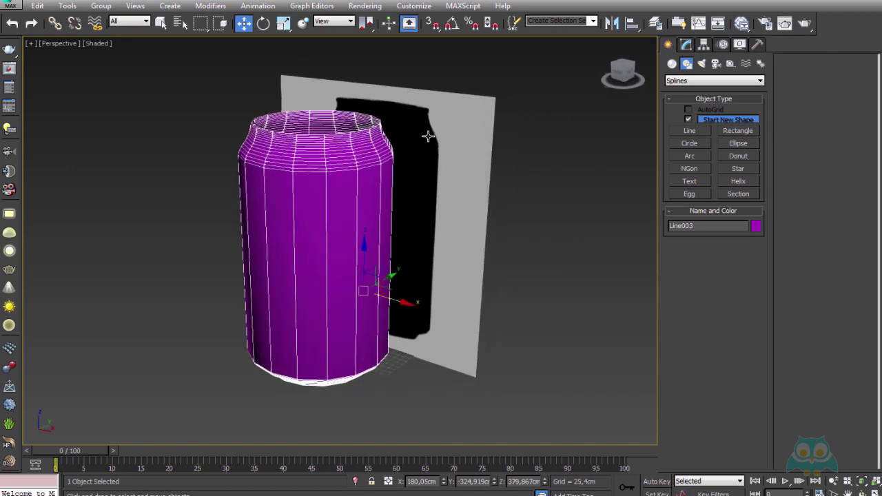
mouse_move(401, 246)
middle_mouse_down("alt")
mouse_move(372, 262)
mouse_move(336, 252)
mouse_move(354, 207)
middle_mouse_up("alt")
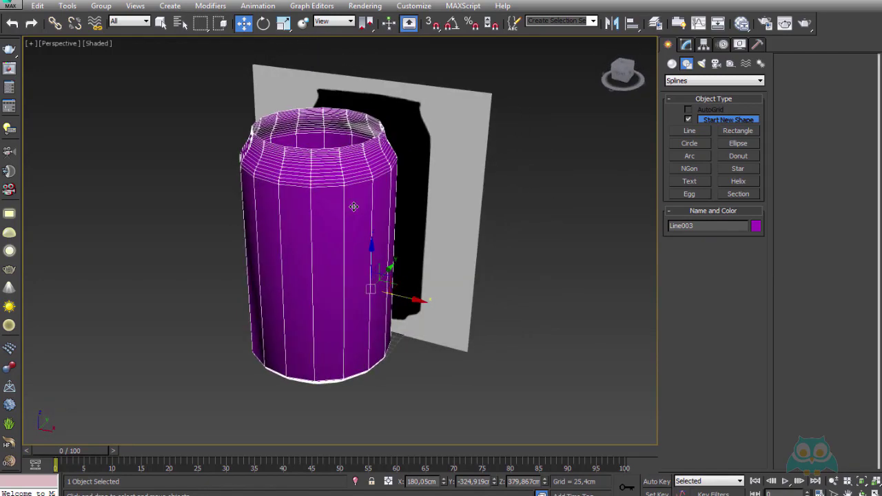
- With Affect Pivot Only, use Center to Object to centre the can's pivot, then return to Modify
left_click(703, 44)
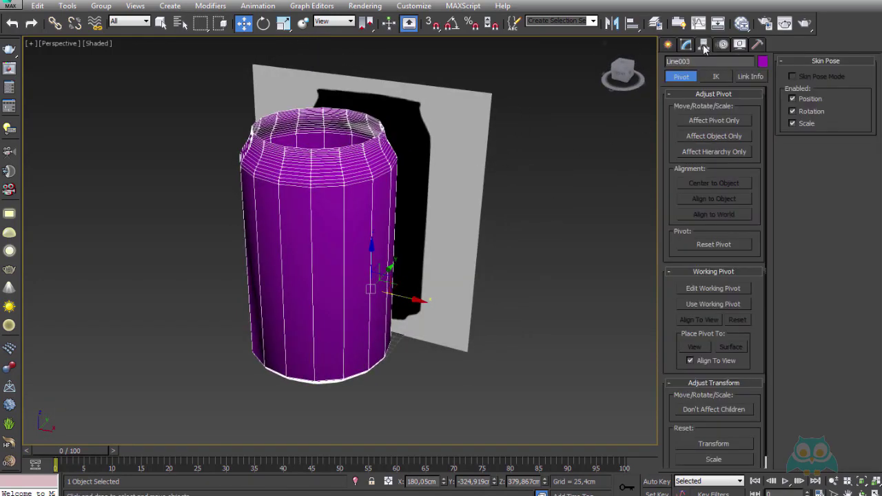
left_click(723, 120)
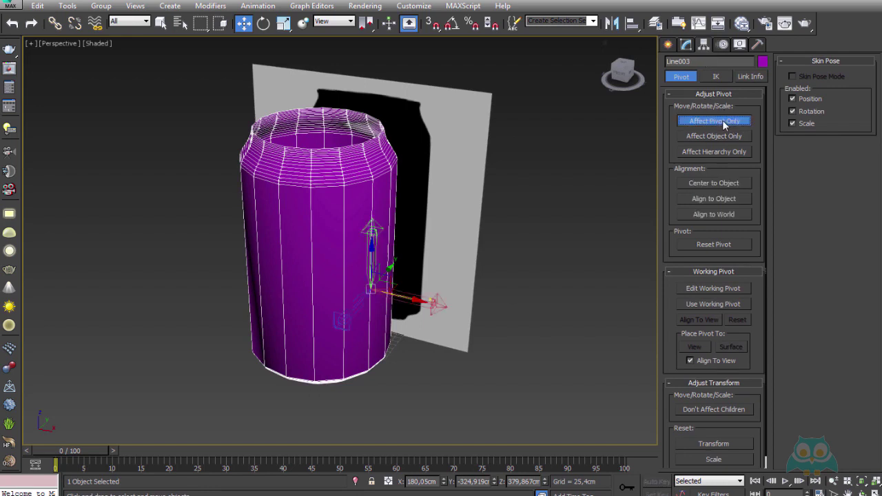
left_click(724, 182)
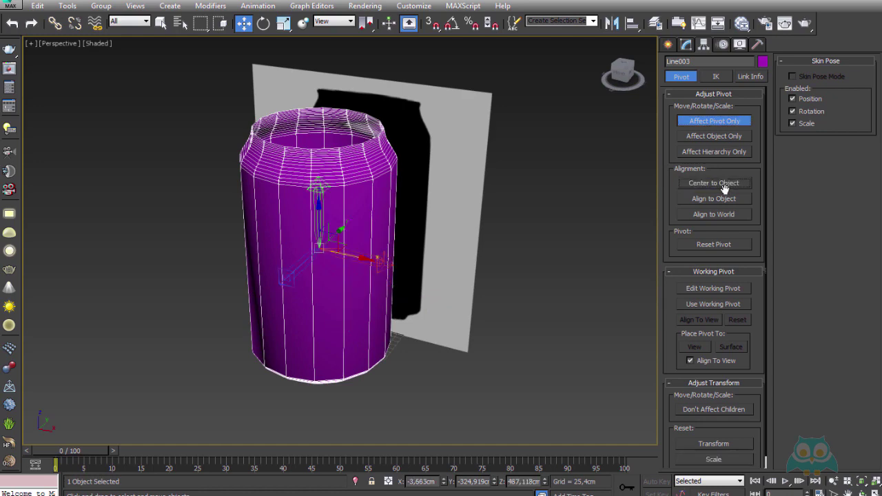
left_click(714, 122)
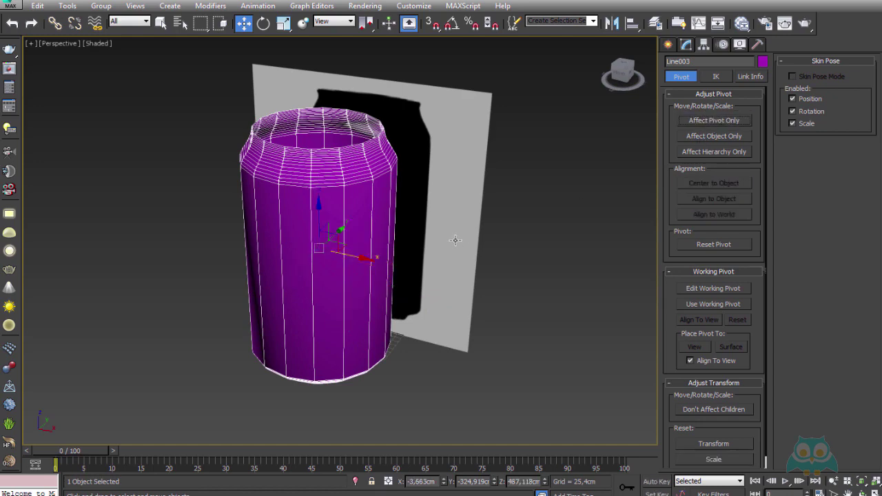
mouse_move(453, 237)
middle_mouse_down("alt")
mouse_move(451, 320)
mouse_move(426, 252)
mouse_move(473, 258)
mouse_move(458, 268)
mouse_move(476, 255)
middle_mouse_up("alt")
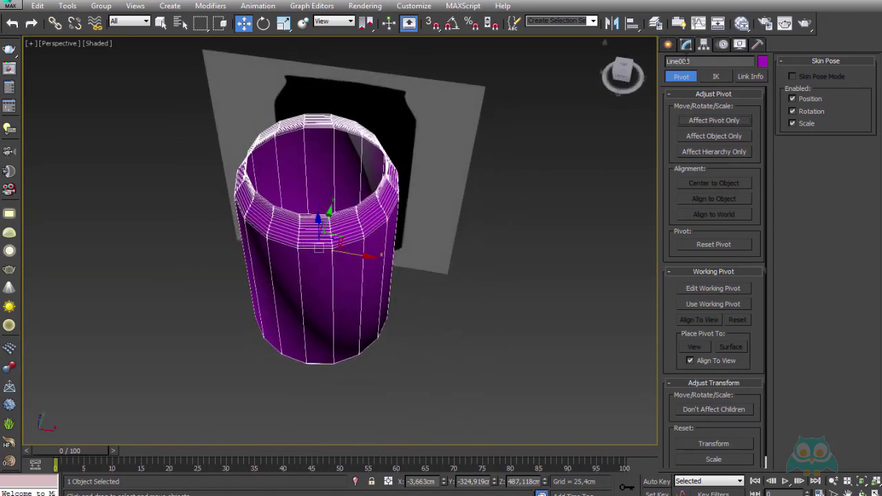
left_click(687, 45)
mouse_move(454, 221)
middle_mouse_down("alt")
mouse_move(459, 189)
mouse_move(456, 212)
mouse_move(422, 172)
mouse_move(414, 207)
mouse_move(440, 208)
middle_mouse_up("alt")
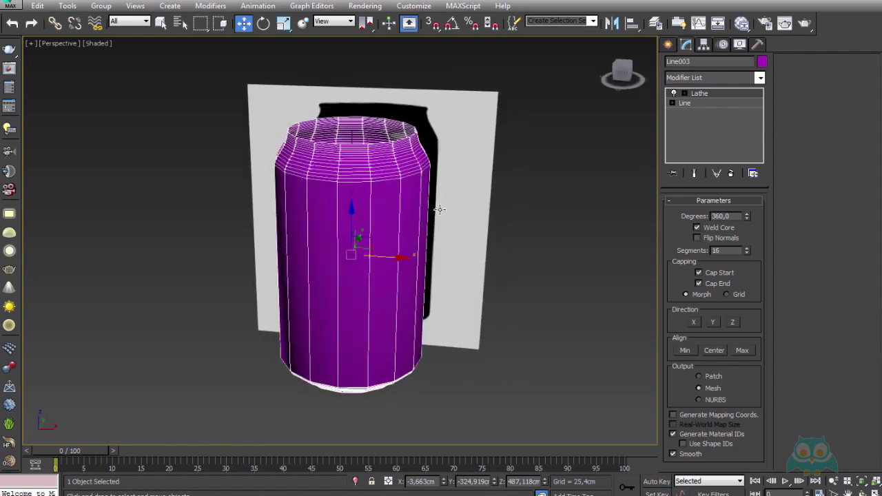
- Clone the can as a copy named Kopya
key("ctrl+v")
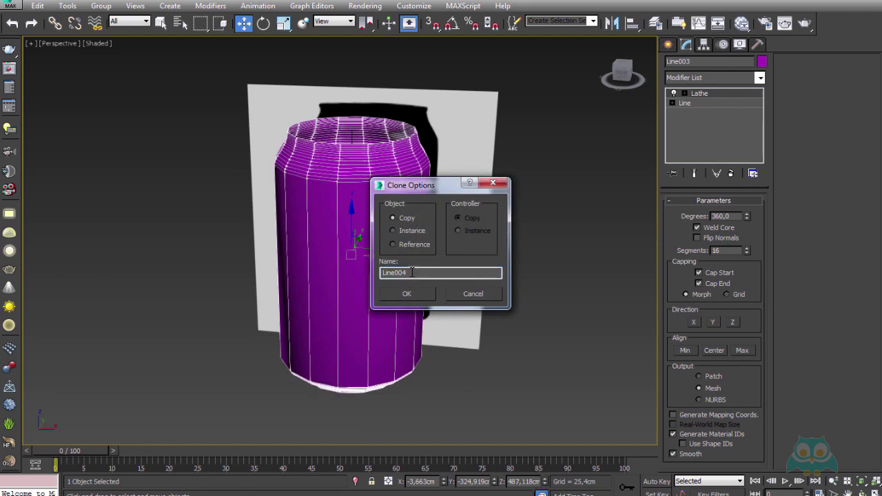
double_click(412, 272)
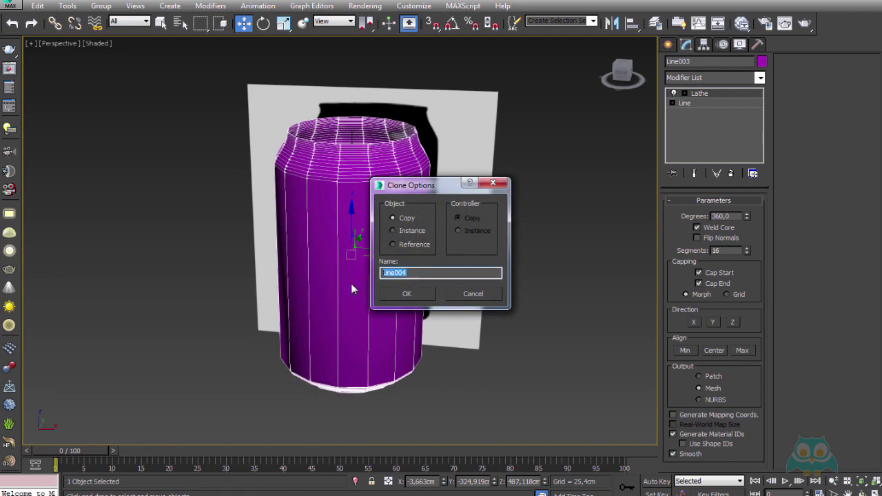
type("Kopya")
left_click(419, 296)
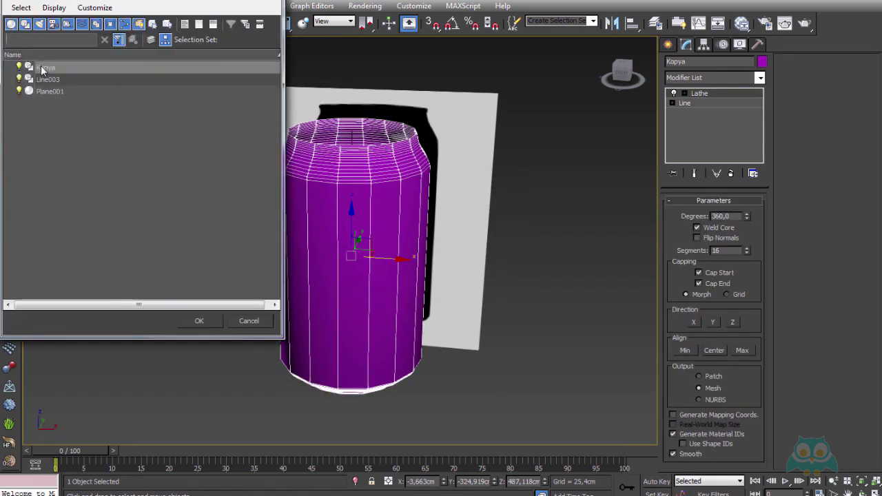
- Hide Kopya and Plane001, then select the original can
left_click(54, 92, "ctrl")
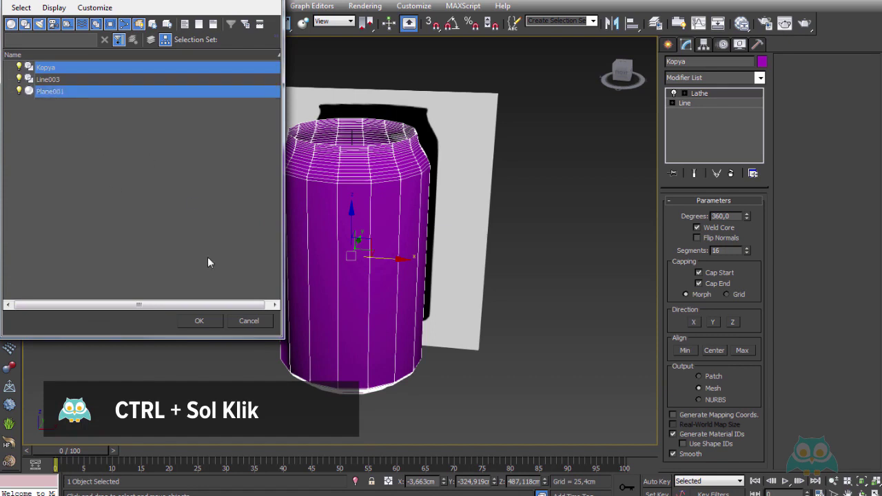
left_click(206, 321)
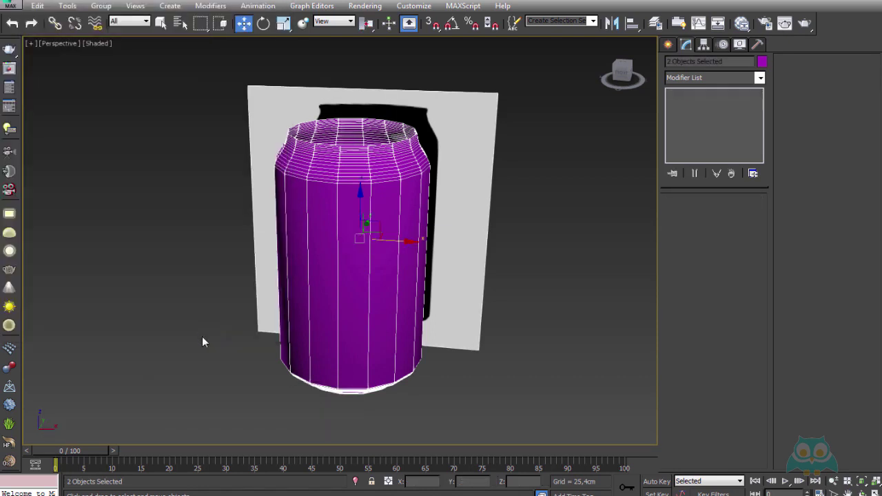
right_click(287, 103)
left_click(331, 73)
mouse_move(289, 236)
middle_mouse_down("alt")
mouse_move(425, 251)
mouse_move(262, 234)
mouse_move(354, 232)
mouse_move(382, 253)
mouse_move(396, 200)
middle_mouse_up("alt")
left_click(383, 254)
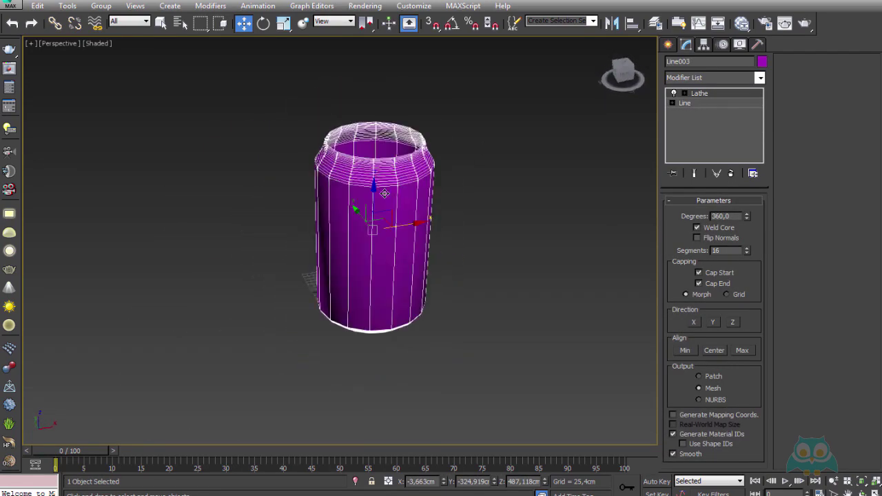
- Rename Line003 to POLY and convert it to Editable Poly
key("z")
left_click(707, 62)
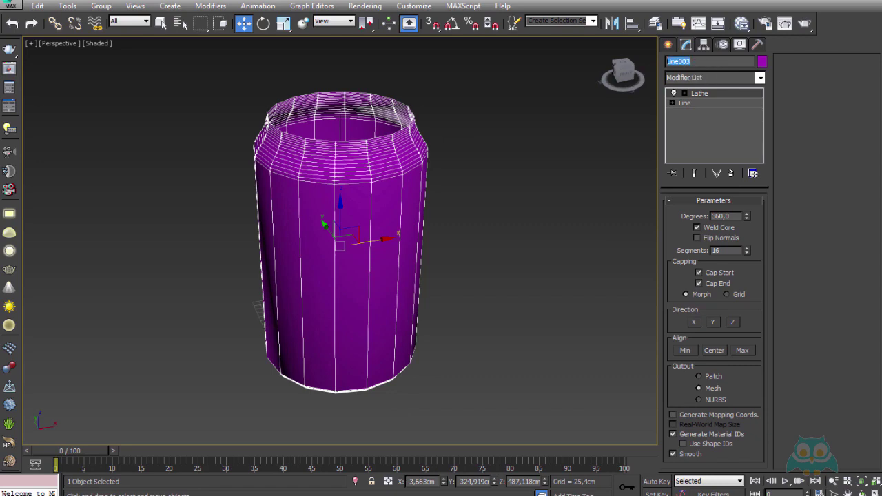
type("POLY")
mouse_move(550, 145)
middle_mouse_down("alt")
mouse_move(435, 128)
mouse_move(452, 181)
middle_mouse_up("alt")
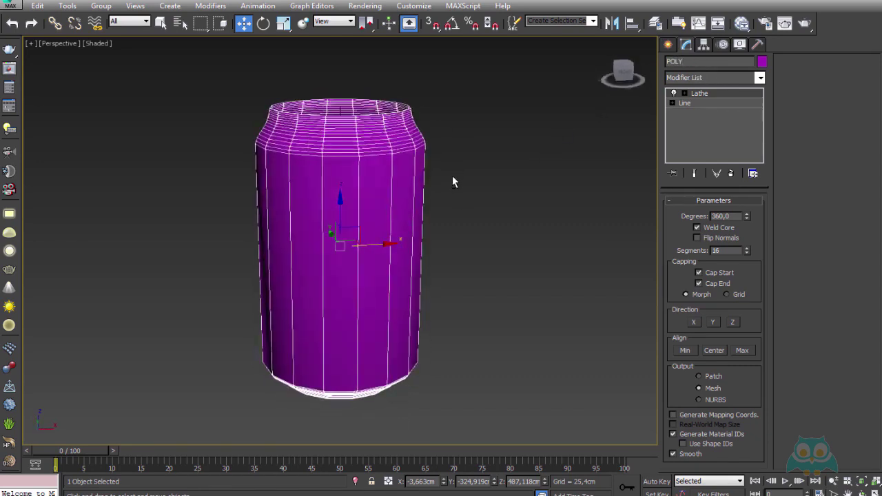
right_click(363, 152)
mouse_move(386, 272)
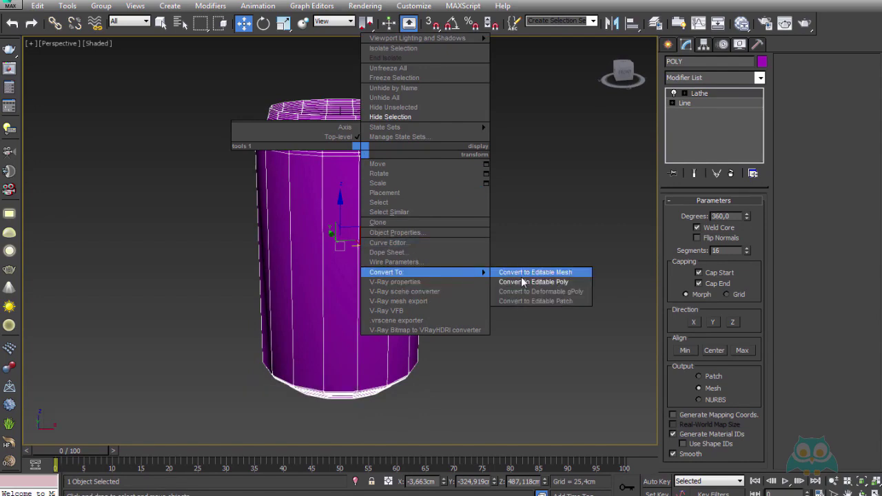
left_click(555, 282)
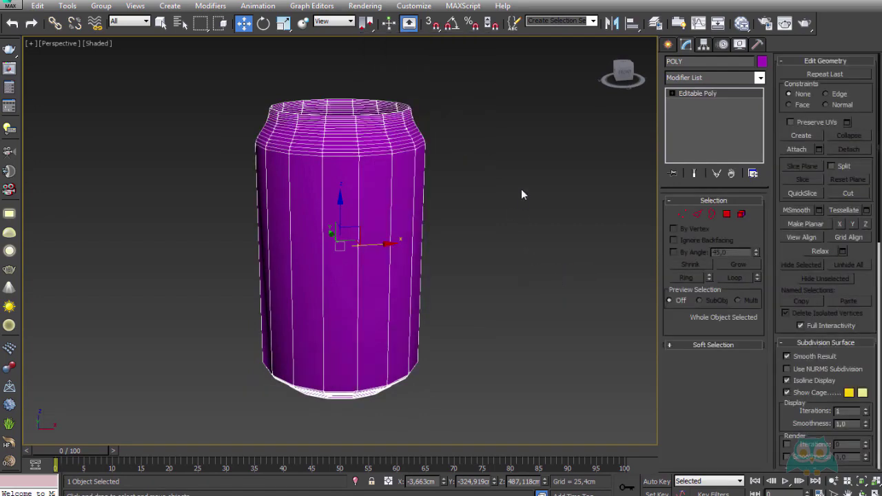
- Orbit and zoom around the POLY can to inspect its top and bottom
mouse_move(522, 195)
middle_mouse_down("alt")
mouse_move(487, 97)
mouse_move(510, 209)
mouse_move(435, 224)
middle_mouse_up("alt")
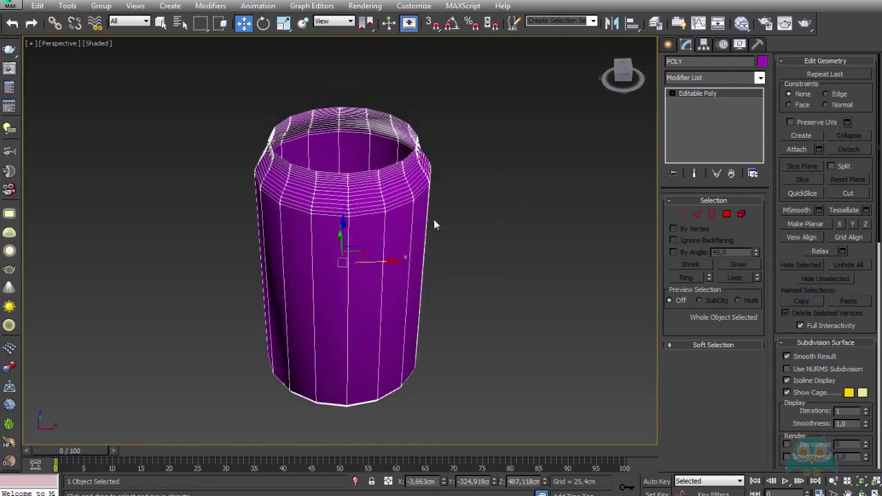
scroll(373, 190, "up", 2)
scroll(380, 183, "up", 2)
scroll(378, 158, "up", 2)
scroll(356, 117, "up", 2)
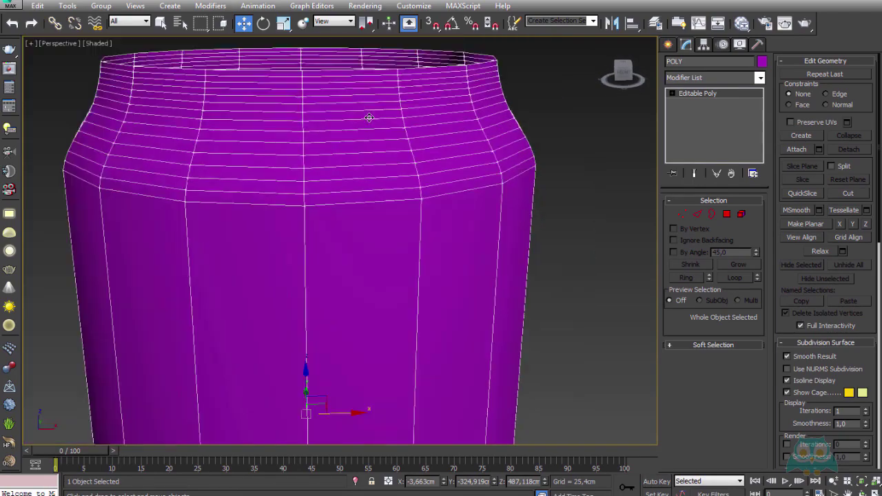
scroll(370, 118, "down", 2)
scroll(360, 119, "down", 3)
scroll(360, 137, "up", 2)
scroll(361, 93, "up", 1)
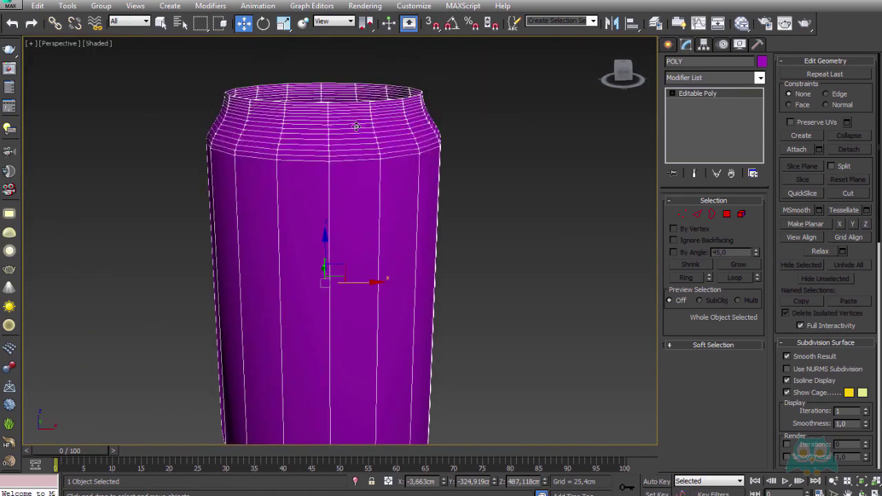
scroll(357, 126, "up", 2)
scroll(419, 131, "up", 1)
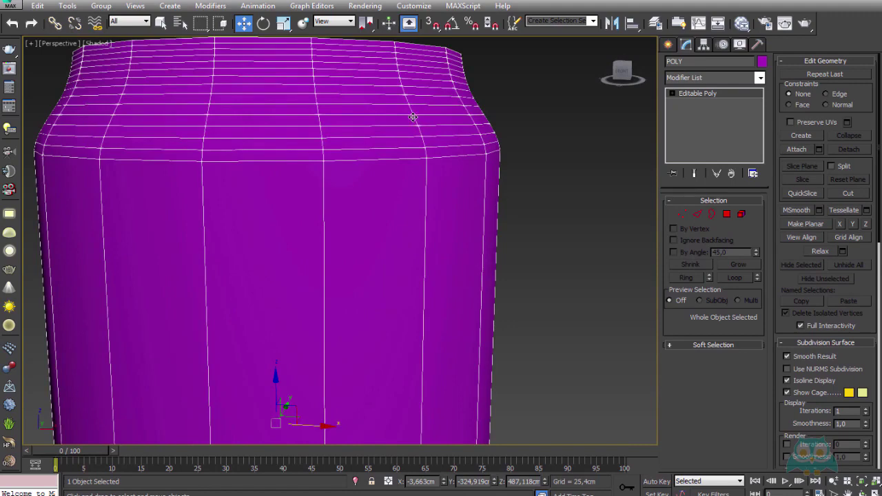
middle_click_drag(413, 117, 392, 167, "alt")
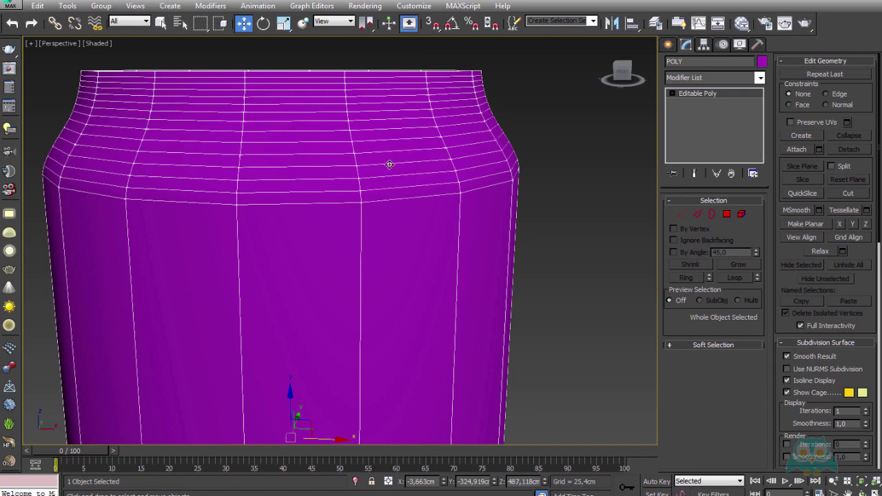
scroll(382, 163, "down", 2)
scroll(373, 167, "down", 2)
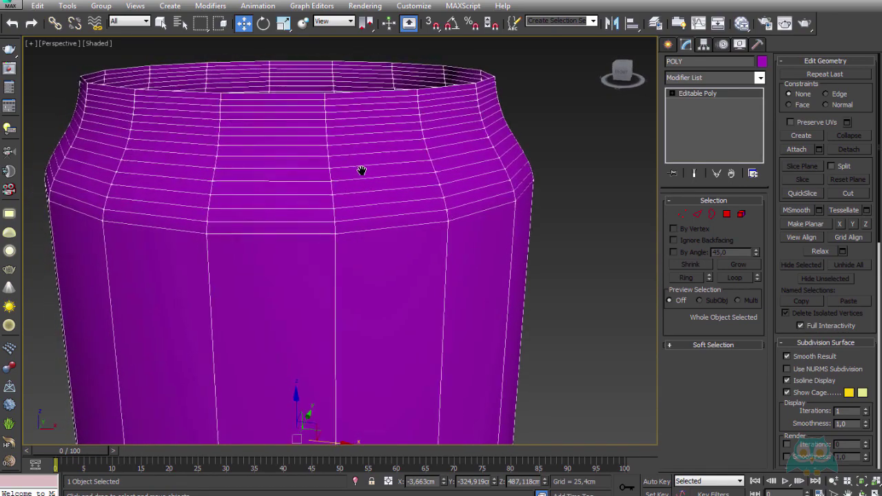
scroll(361, 172, "down", 2)
mouse_move(360, 179)
middle_mouse_down("alt")
mouse_move(352, 64)
mouse_move(390, 193)
mouse_move(338, 137)
mouse_move(339, 173)
mouse_move(353, 156)
mouse_move(327, 160)
mouse_move(349, 149)
middle_mouse_up("alt")
scroll(334, 134, "up", 3)
scroll(332, 131, "up", 2)
scroll(348, 154, "down", 3)
scroll(327, 160, "down", 3)
scroll(349, 150, "up", 1)
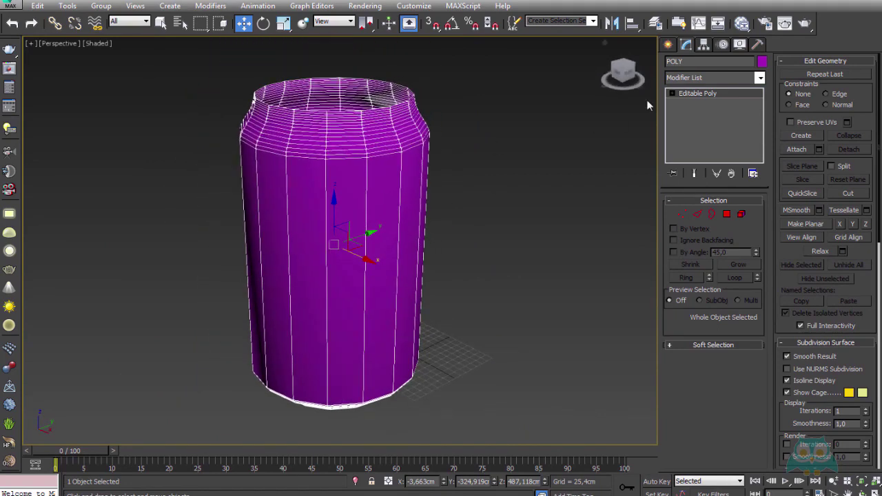
- Add an Optimize modifier to the can and inspect the bottom cap
left_click(717, 79)
key("o")
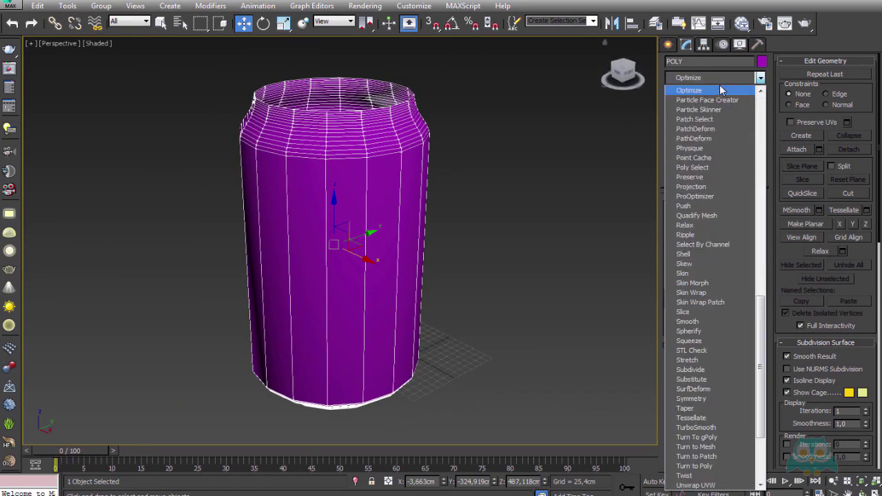
left_click(721, 90)
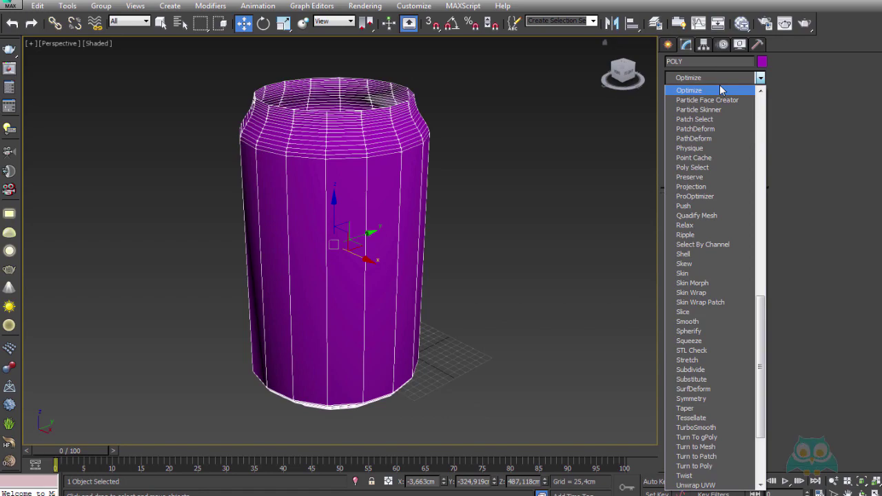
mouse_move(424, 276)
middle_mouse_down("alt")
mouse_move(459, 276)
mouse_move(408, 217)
mouse_move(424, 180)
mouse_move(433, 213)
mouse_move(424, 203)
mouse_move(427, 255)
mouse_move(357, 258)
mouse_move(347, 269)
mouse_move(386, 286)
middle_mouse_up("alt")
scroll(428, 173, "up", 3)
scroll(431, 193, "down", 3)
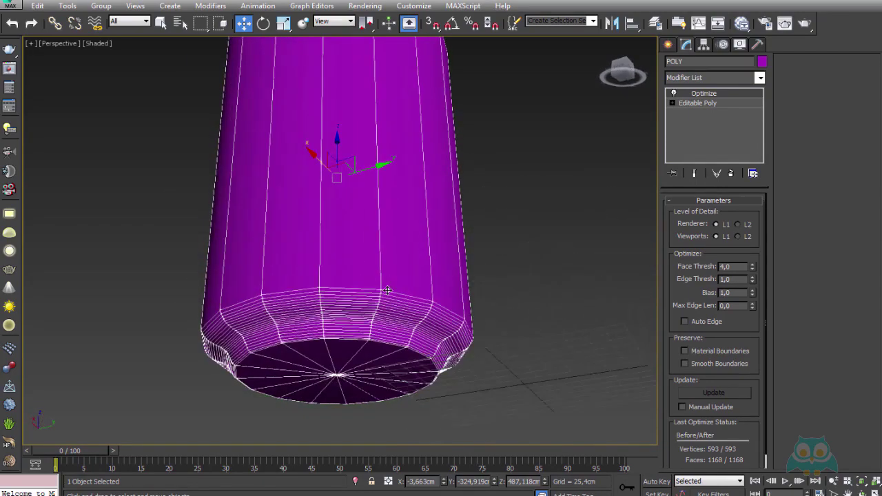
scroll(394, 292, "up", 2)
scroll(398, 291, "up", 3)
scroll(398, 287, "down", 2)
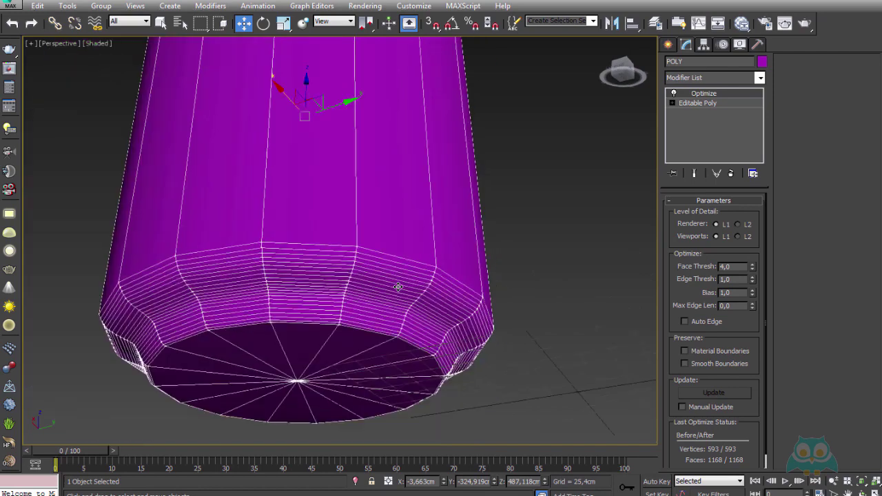
- Compare with the unoptimized poly, then tune Optimize Bias and settle on 0.093 (208 vertices)
left_click(675, 93)
left_click(713, 103)
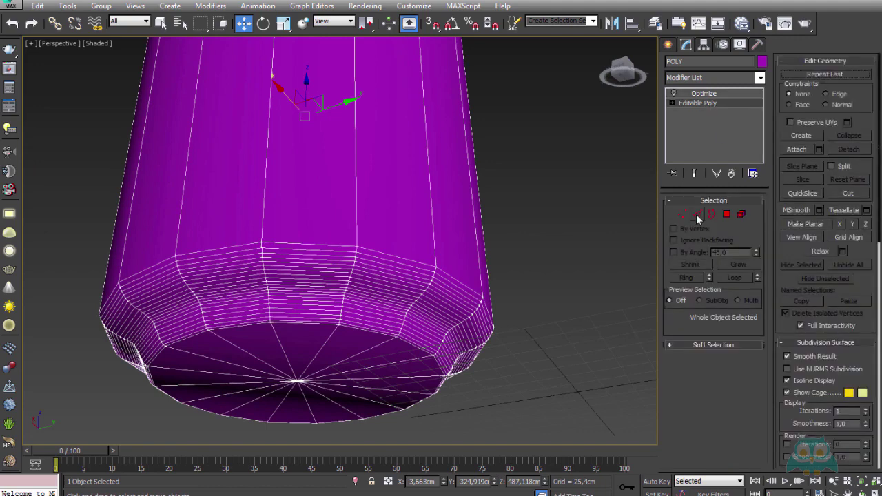
left_click(704, 95)
left_click(675, 93)
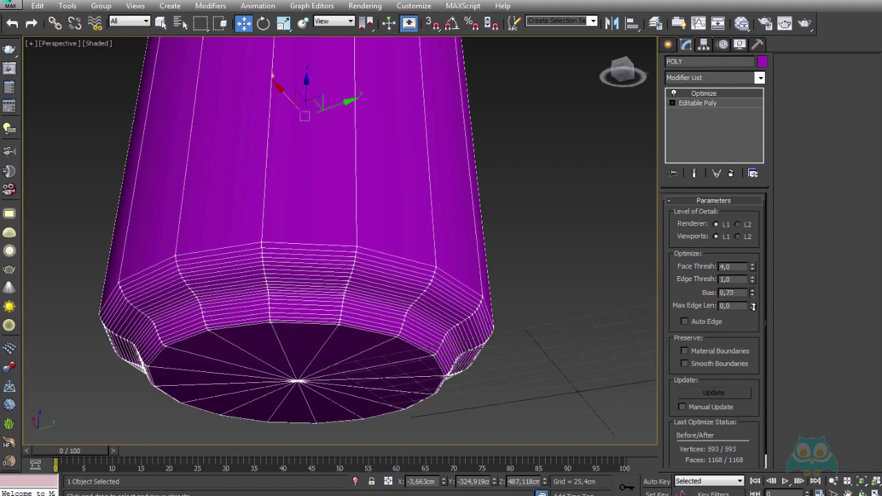
left_click_drag(753, 335, 752, 344)
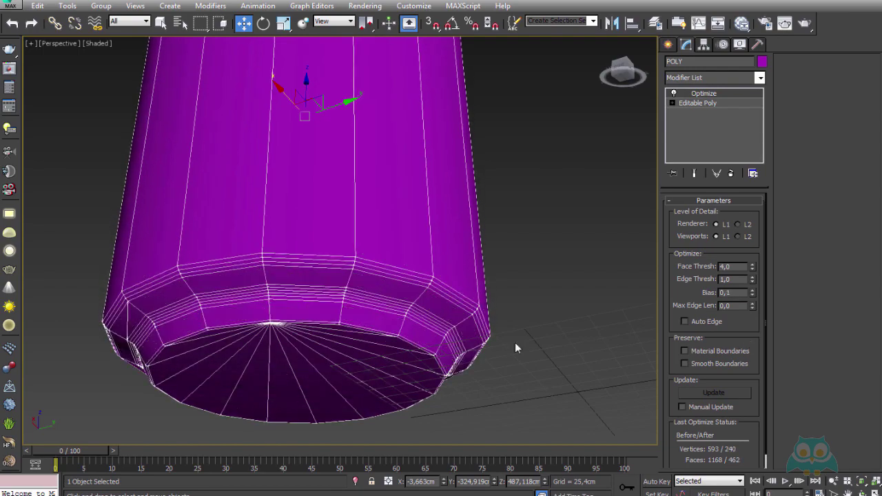
middle_click_drag(307, 327, 432, 328, "alt")
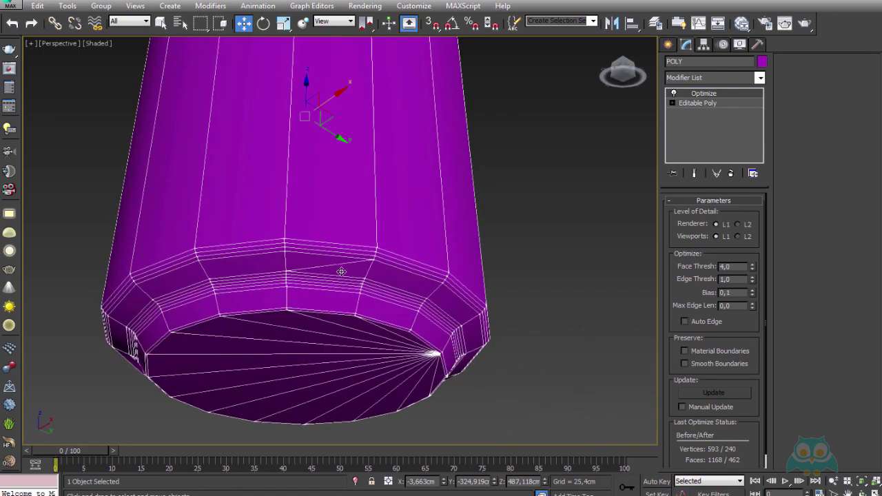
mouse_move(341, 272)
middle_mouse_down("alt")
mouse_move(339, 230)
mouse_move(419, 136)
mouse_move(404, 223)
mouse_move(346, 112)
mouse_move(357, 90)
mouse_move(335, 87)
mouse_move(390, 125)
middle_mouse_up("alt")
middle_click_drag(494, 149, 460, 244, "alt")
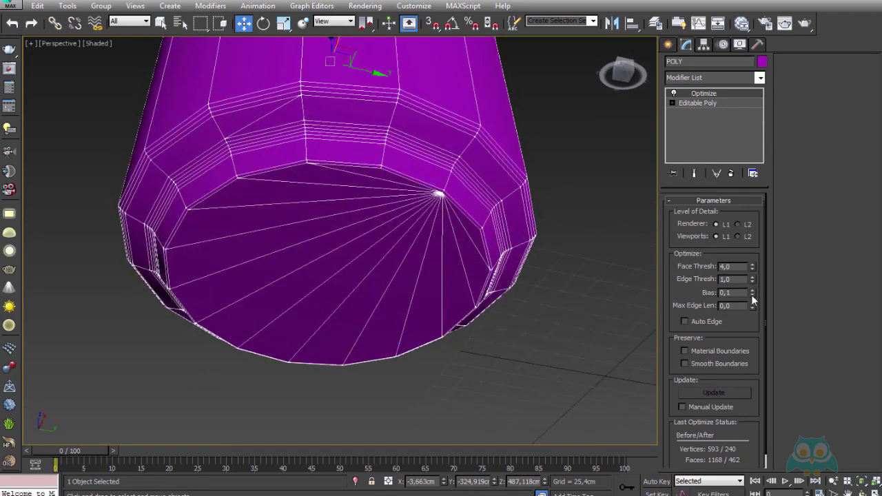
left_click_drag(752, 296, 753, 310)
middle_click_drag(336, 222, 269, 146, "alt")
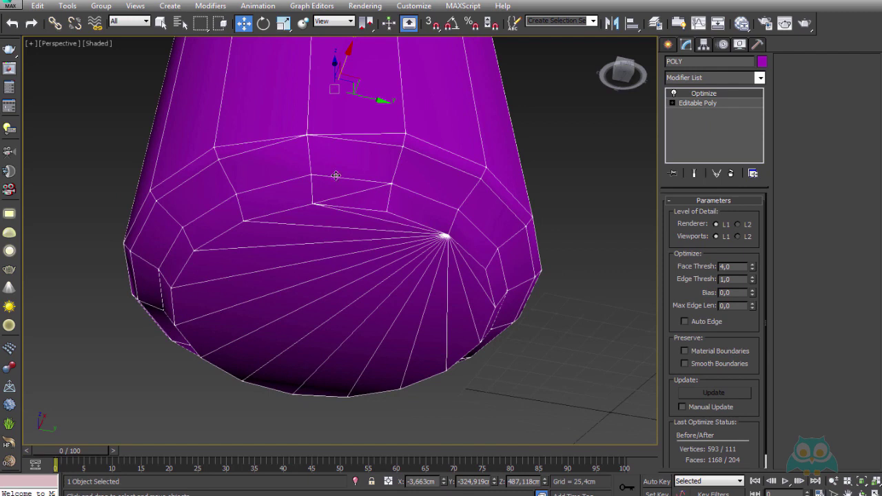
middle_click_drag(359, 179, 258, 143, "alt")
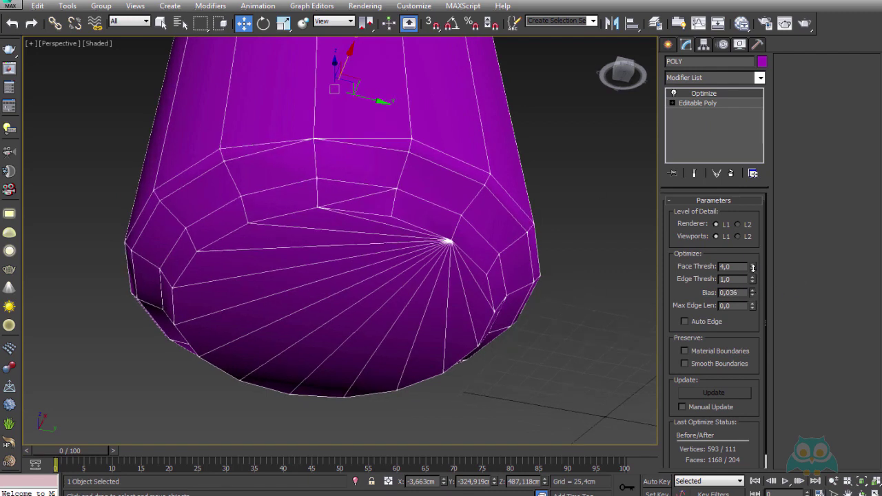
left_click_drag(752, 256, 748, 236)
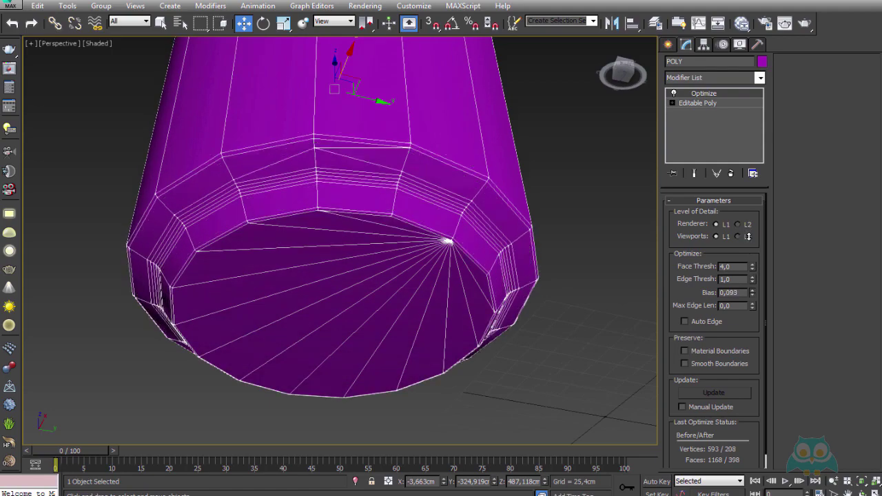
- Collapse the optimized can back into an Editable Poly
middle_click_drag(484, 171, 458, 166, "alt")
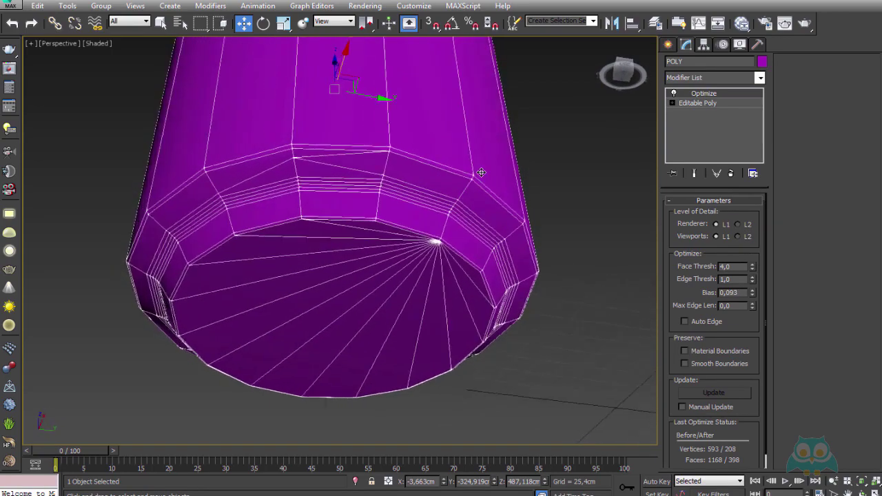
scroll(335, 163, "up", 1)
scroll(323, 149, "up", 4)
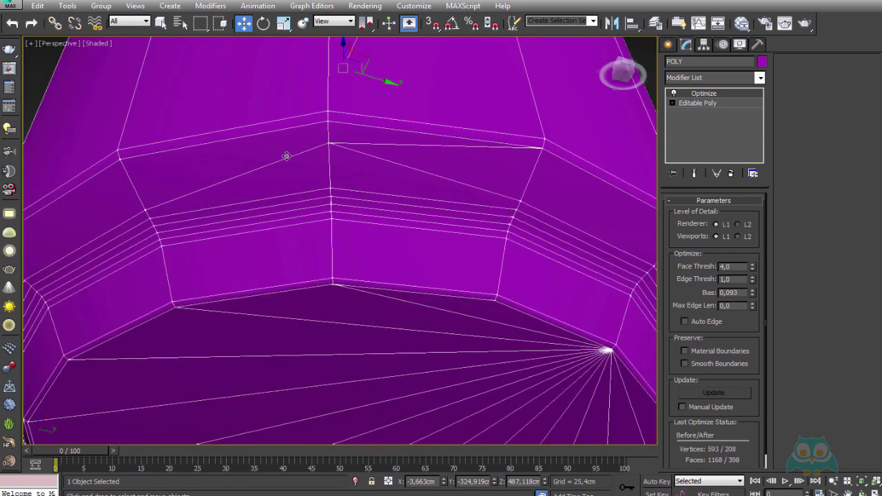
mouse_move(445, 184)
middle_mouse_down("alt")
mouse_move(442, 253)
mouse_move(504, 173)
mouse_move(416, 233)
mouse_move(473, 203)
mouse_move(448, 186)
mouse_move(446, 244)
middle_mouse_up("alt")
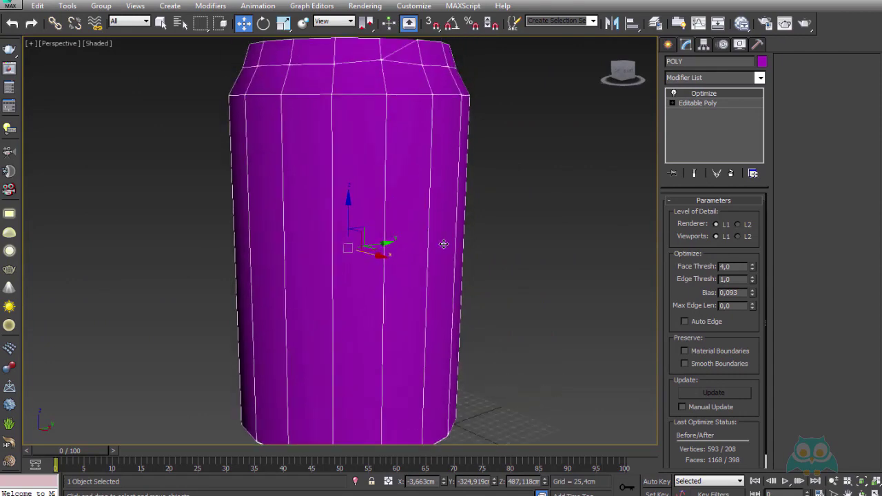
right_click(398, 120)
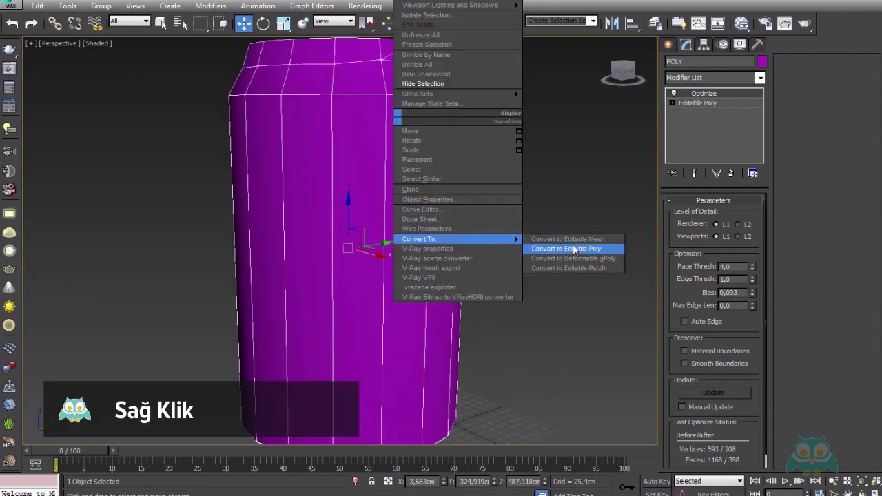
left_click(576, 249)
- In Edge mode, cleanly remove the stray diagonal edge on the top rim
scroll(407, 169, "up", 3)
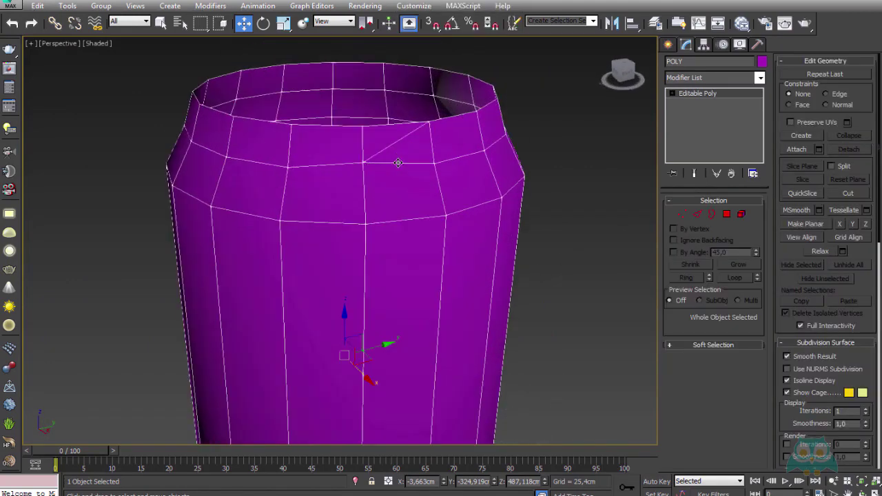
scroll(398, 162, "up", 2)
middle_click_drag(396, 160, 409, 162, "alt")
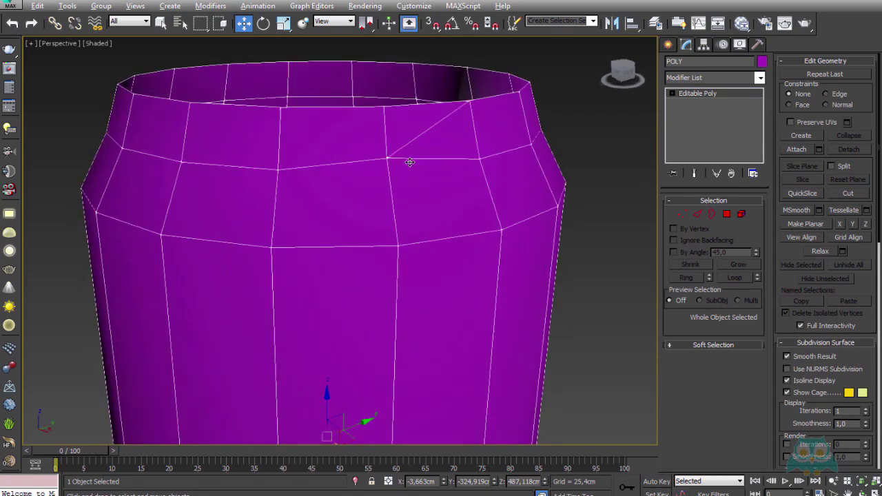
left_click(698, 214)
left_click(434, 126)
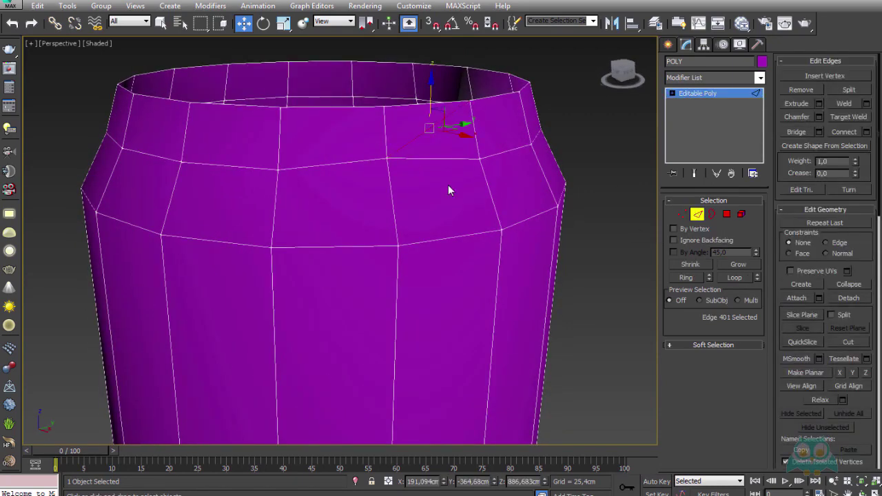
key("ctrl+BackSpace")
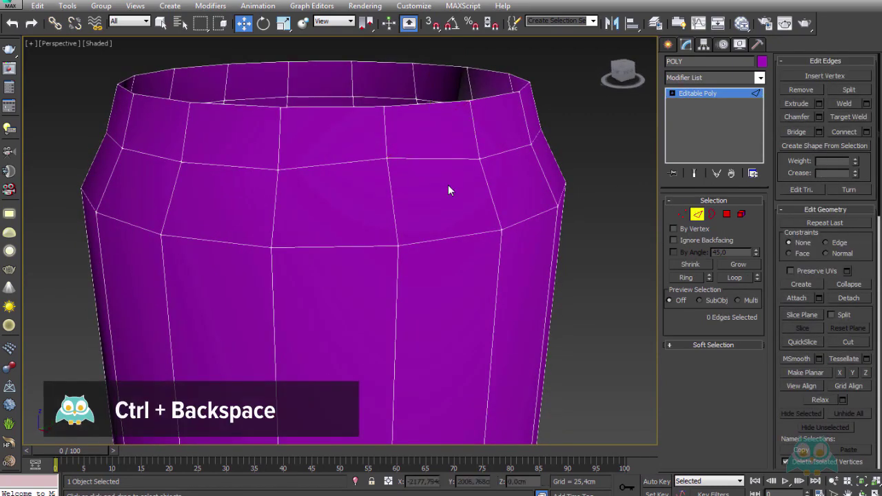
- Flatten the edge loop under the rim with Make Planar Y, then select the shoulder loop
mouse_move(443, 169)
middle_mouse_down("alt")
mouse_move(404, 151)
mouse_move(447, 166)
middle_mouse_up("alt")
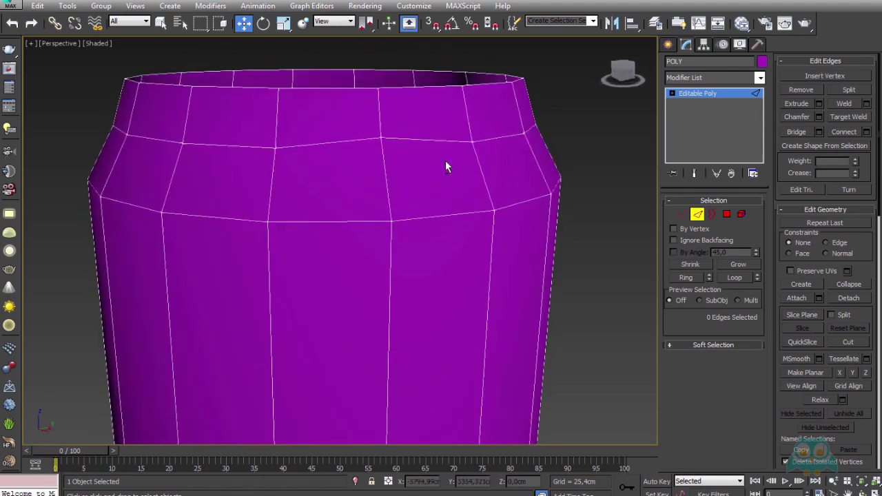
double_click(408, 138)
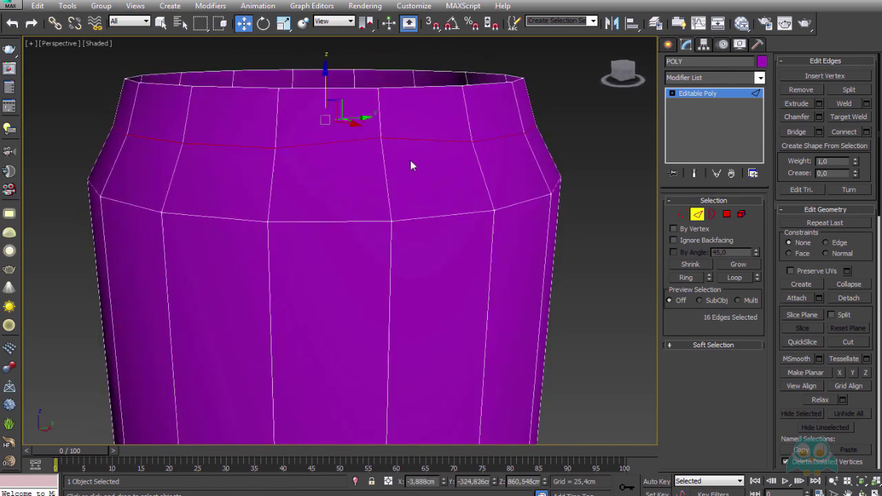
scroll(860, 255, "down", 1)
scroll(848, 269, "down", 1)
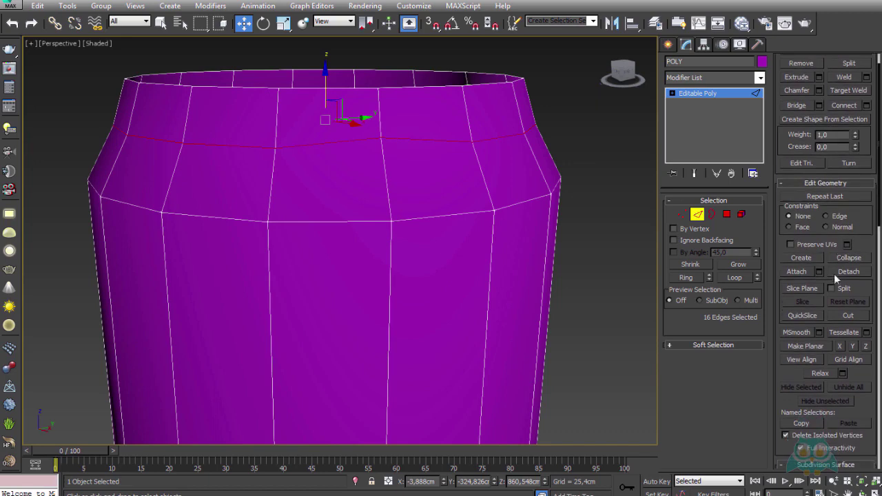
left_click(854, 350)
mouse_move(460, 206)
middle_mouse_down("alt")
mouse_move(460, 191)
mouse_move(488, 186)
mouse_move(453, 195)
mouse_move(450, 219)
middle_mouse_up("alt")
double_click(391, 205)
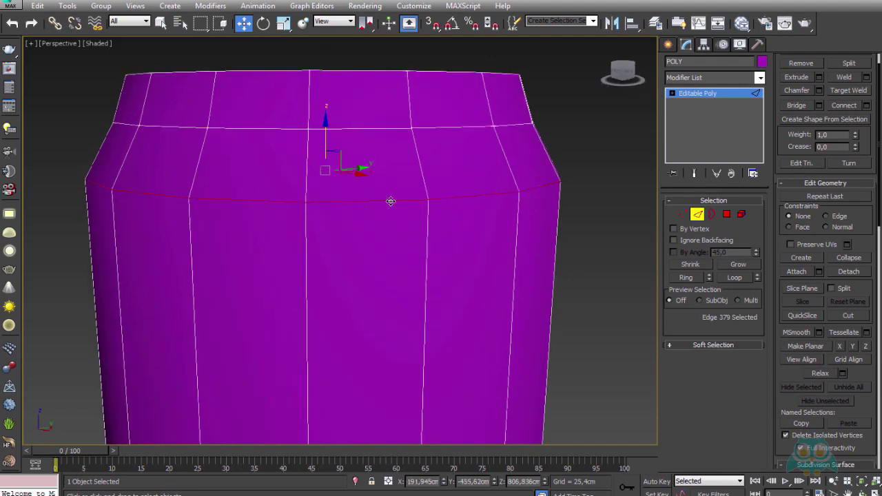
- Remove a redundant edge loop near the can's base
scroll(522, 272, "down", 3)
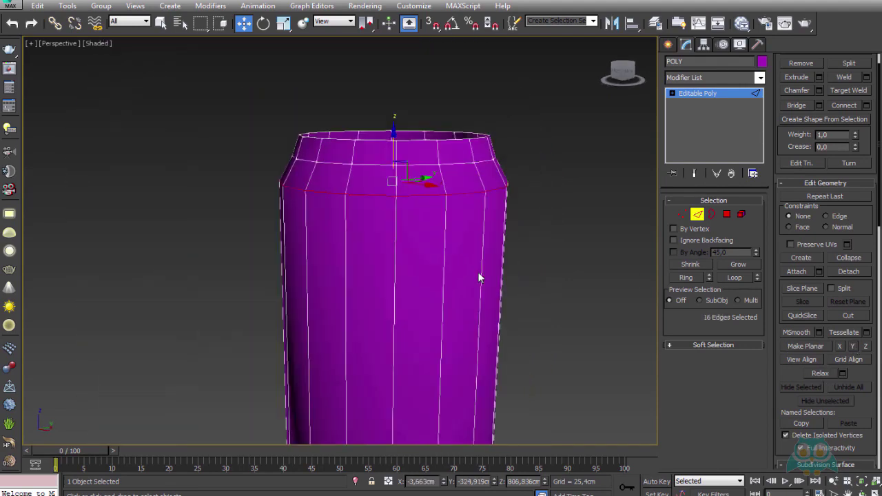
middle_click_drag(441, 400, 466, 315, "alt")
scroll(454, 253, "up", 3)
scroll(441, 191, "up", 3)
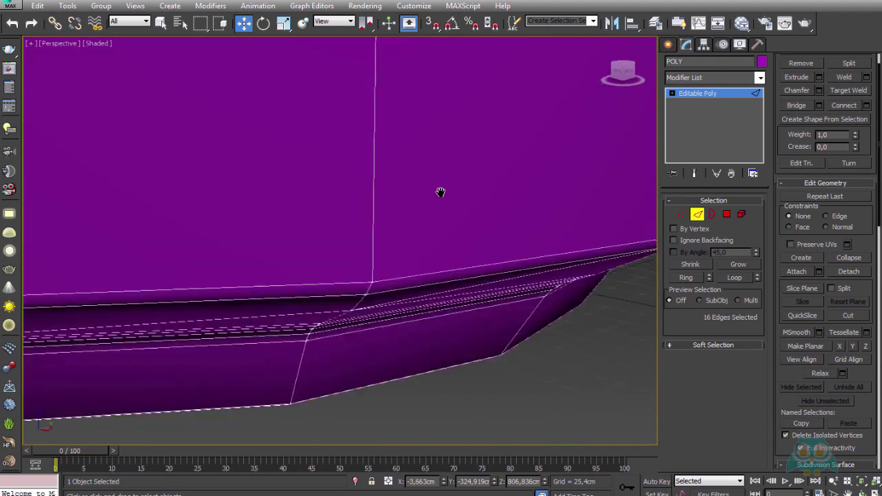
scroll(444, 240, "up", 2)
mouse_move(443, 241)
middle_mouse_down()
mouse_move(446, 204)
mouse_move(467, 232)
mouse_move(462, 204)
middle_mouse_up()
scroll(445, 246, "down", 2)
scroll(462, 204, "down", 2)
mouse_move(429, 264)
middle_mouse_down("alt")
mouse_move(430, 170)
mouse_move(420, 205)
mouse_move(384, 212)
middle_mouse_up("alt")
scroll(420, 205, "up", 2)
double_click(406, 187)
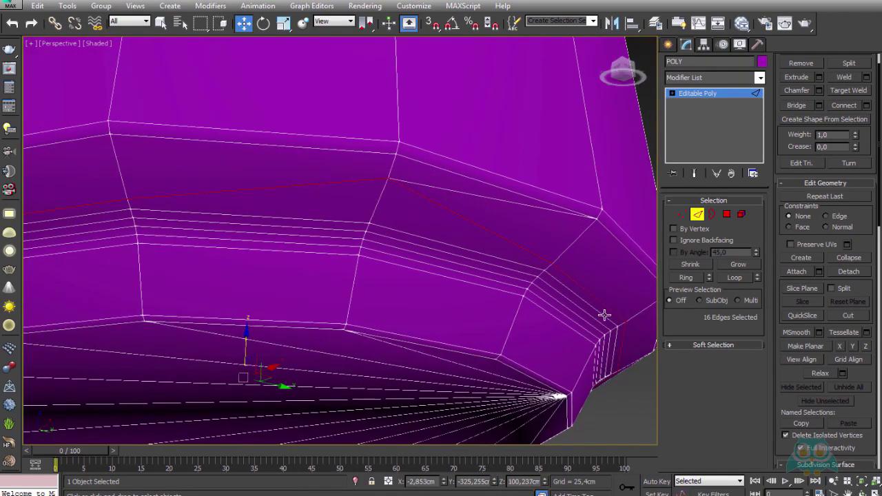
key("ctrl+BackSpace")
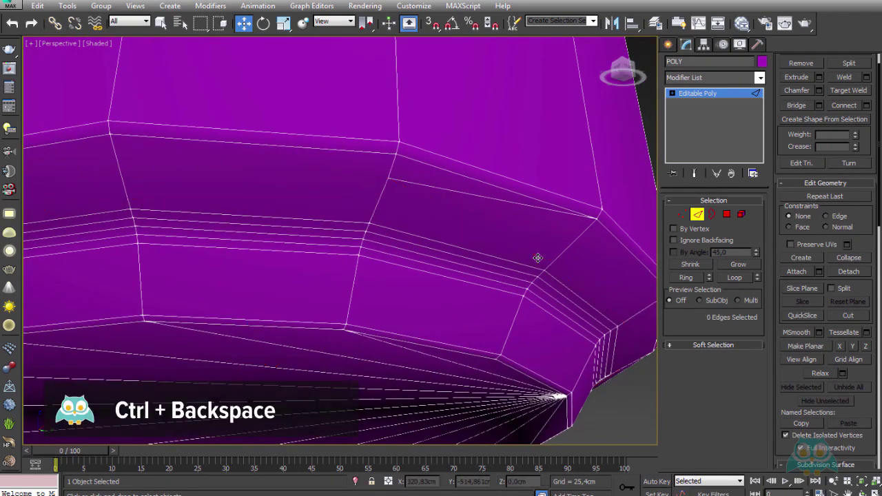
- Remove a leftover stray edge at the base
left_click(466, 198)
scroll(468, 205, "up", 3)
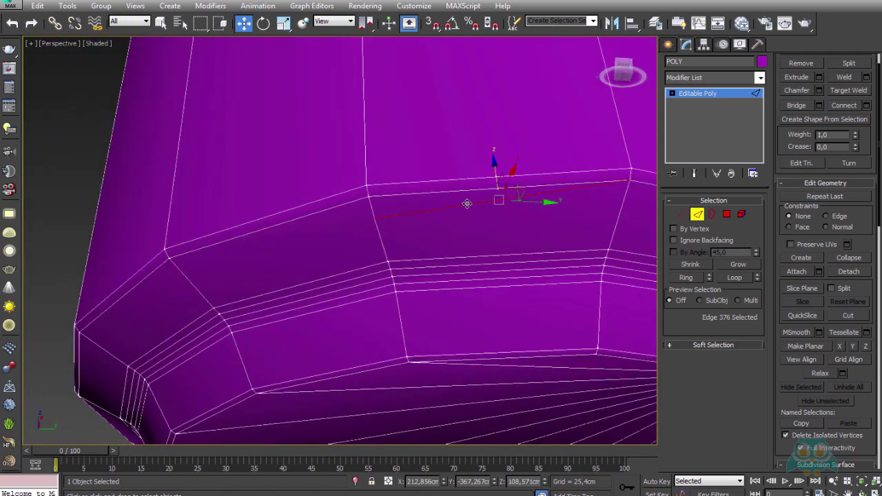
key("ctrl+BackSpace")
scroll(290, 213, "down", 2)
scroll(451, 213, "down", 2)
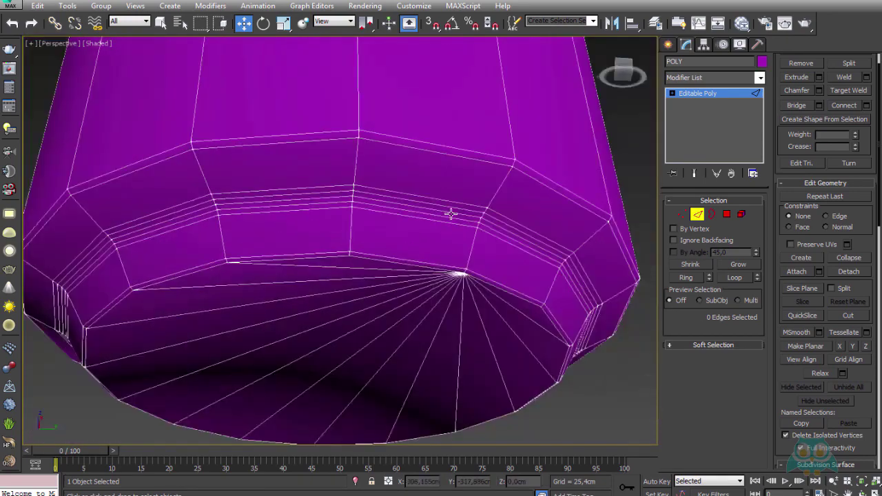
scroll(372, 226, "down", 2)
scroll(373, 227, "up", 2)
scroll(382, 232, "up", 2)
scroll(400, 273, "up", 2)
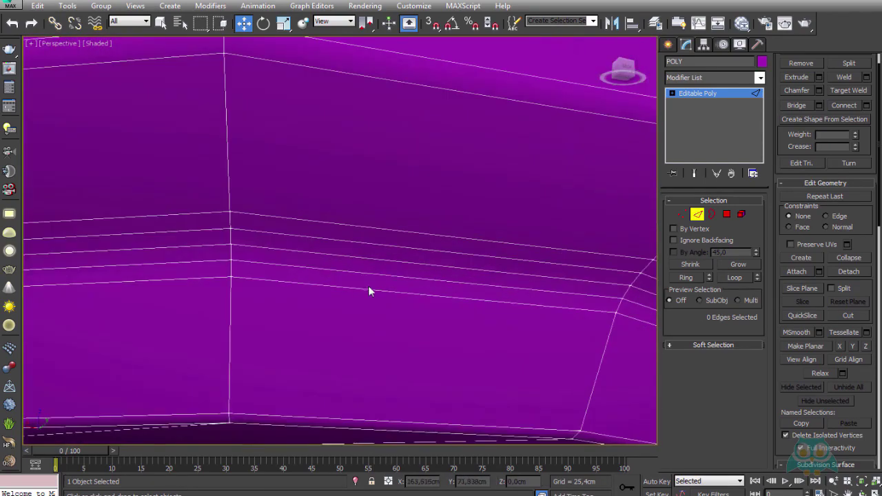
- Select four extra base edges, extend them with Loop, and clear the extra loops
left_click(362, 290)
left_click(370, 259, "ctrl")
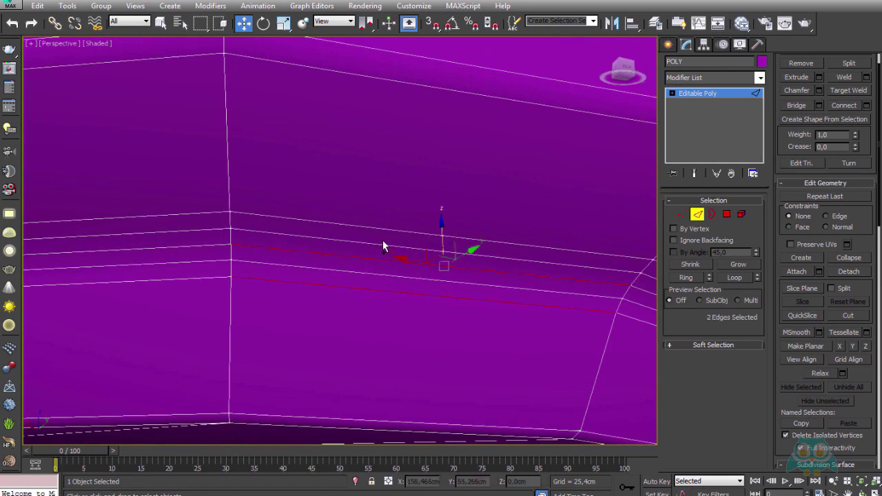
left_click(381, 231, "ctrl")
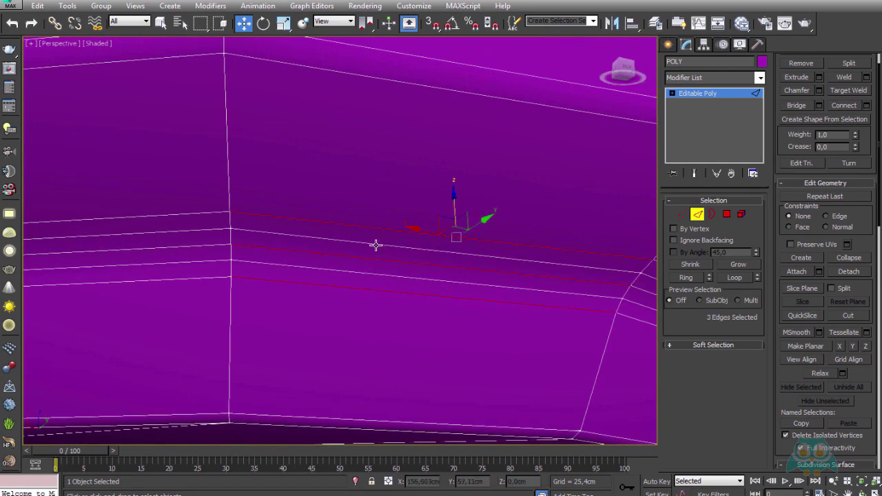
mouse_move(375, 245)
middle_mouse_down("alt")
mouse_move(347, 256)
mouse_move(617, 311)
mouse_move(426, 308)
mouse_move(520, 289)
mouse_move(312, 241)
middle_mouse_up("alt")
left_click(315, 227, "ctrl")
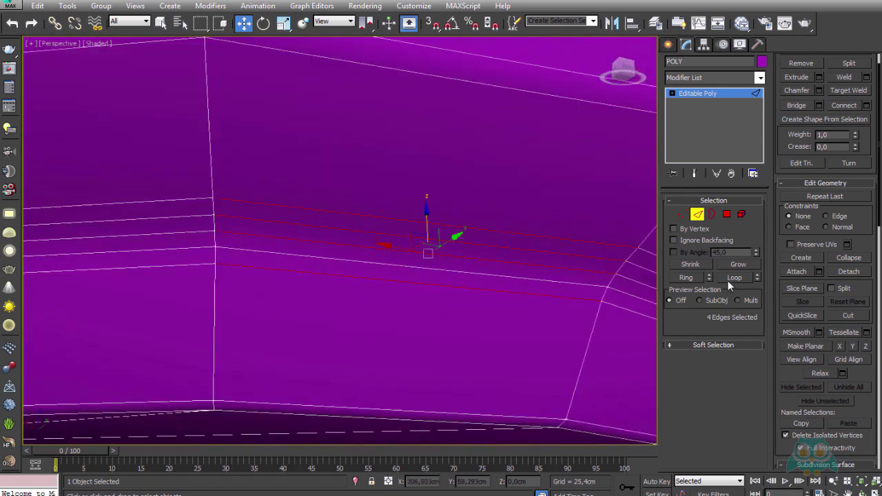
left_click(728, 281)
key("ctrl+d")
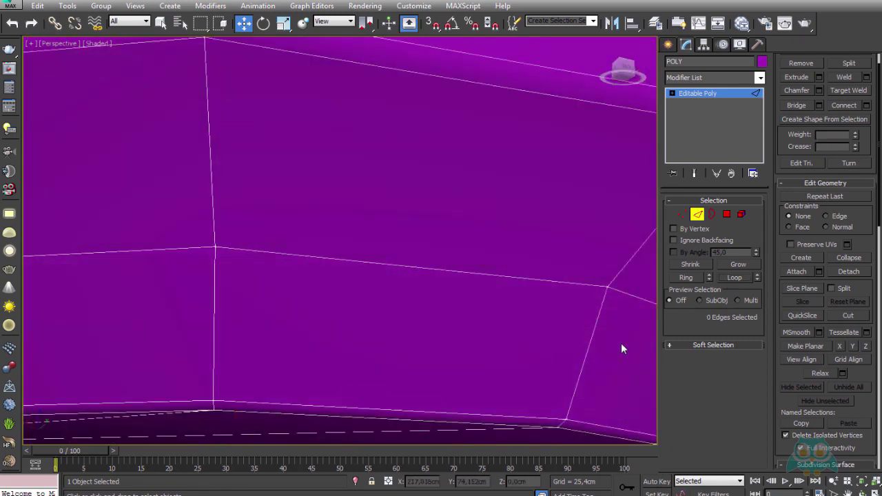
- Select the bottom rim edge loop, try raising it, then undo the move
scroll(621, 344, "down", 5)
middle_click_drag(368, 316, 462, 308, "alt")
scroll(462, 308, "up", 4)
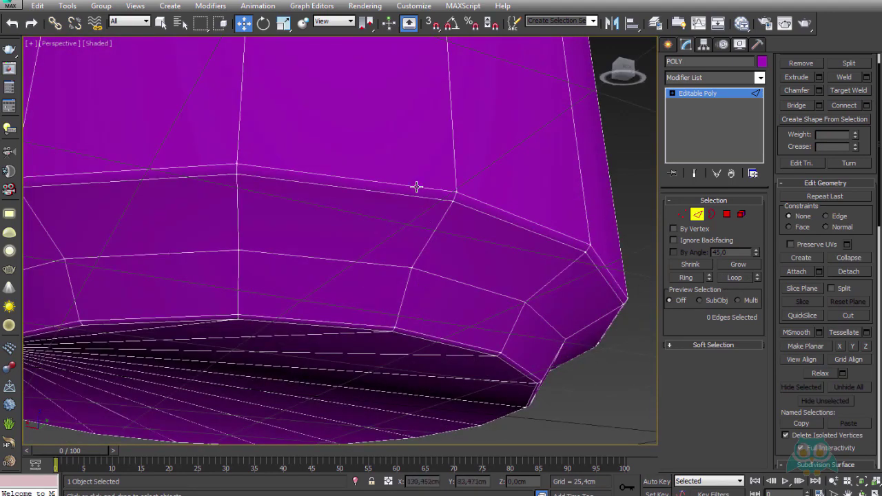
mouse_move(417, 187)
middle_mouse_down("alt")
mouse_move(445, 246)
mouse_move(443, 272)
middle_mouse_up("alt")
scroll(434, 256, "up", 3)
scroll(405, 278, "up", 3)
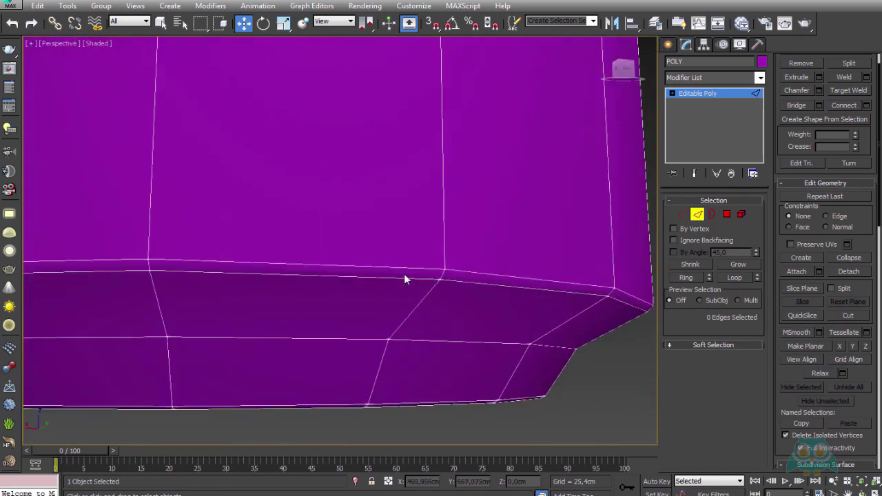
double_click(402, 277)
scroll(402, 279, "down", 2)
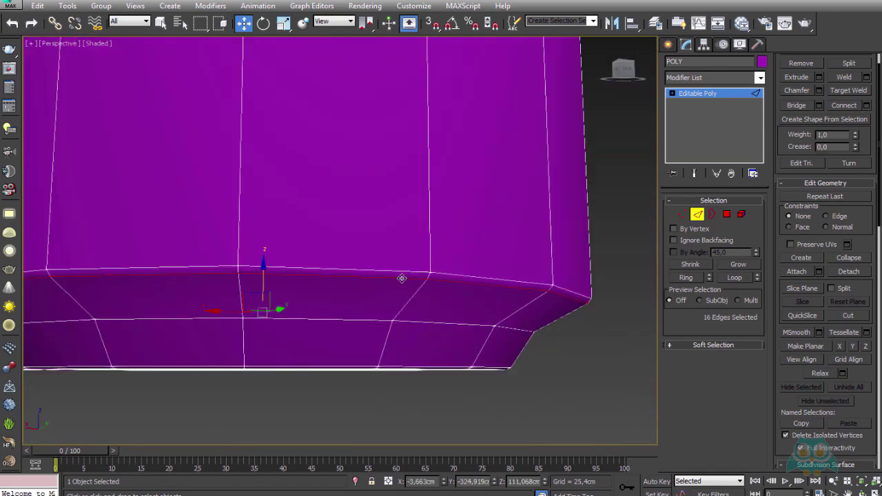
left_click_drag(406, 282, 405, 281)
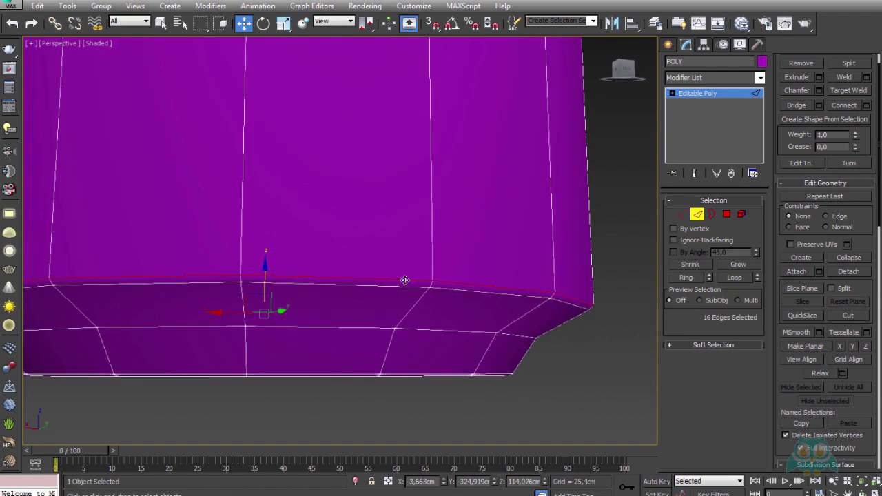
key("ctrl+z")
key("ctrl+z")
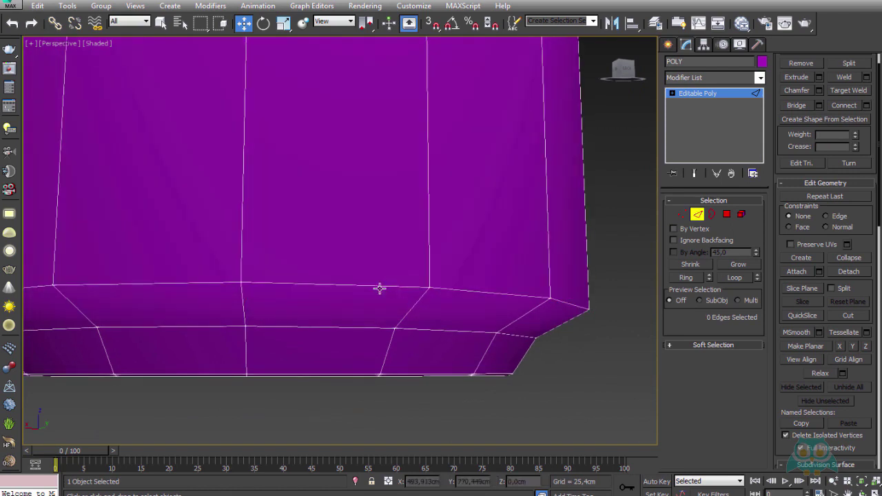
- Reselect the bottom rim loop and inspect the can's underside
double_click(385, 288)
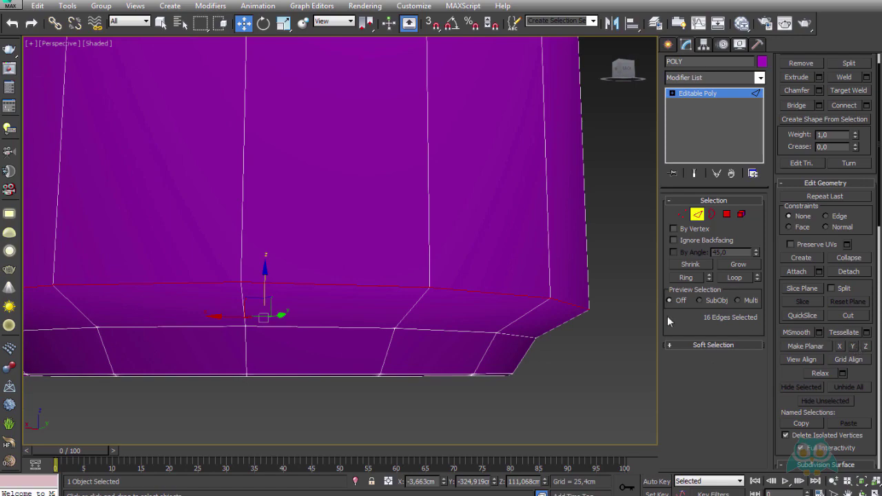
middle_click_drag(473, 289, 489, 231, "alt")
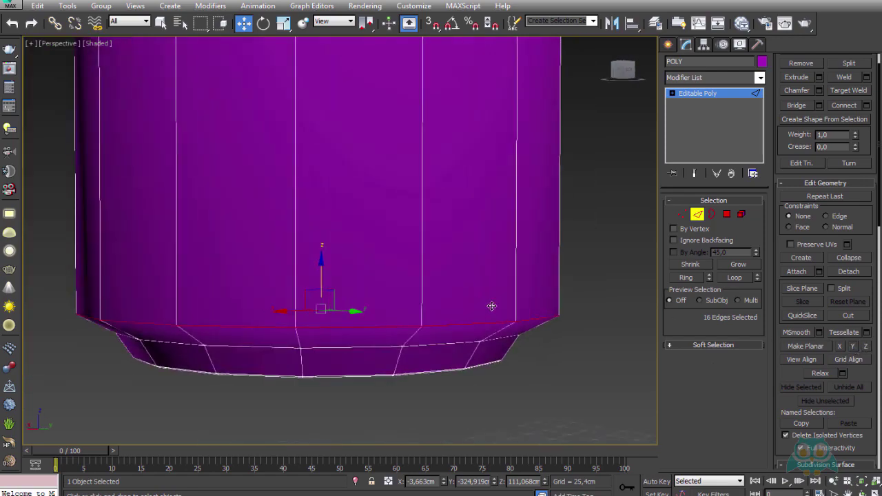
scroll(335, 191, "up", 2)
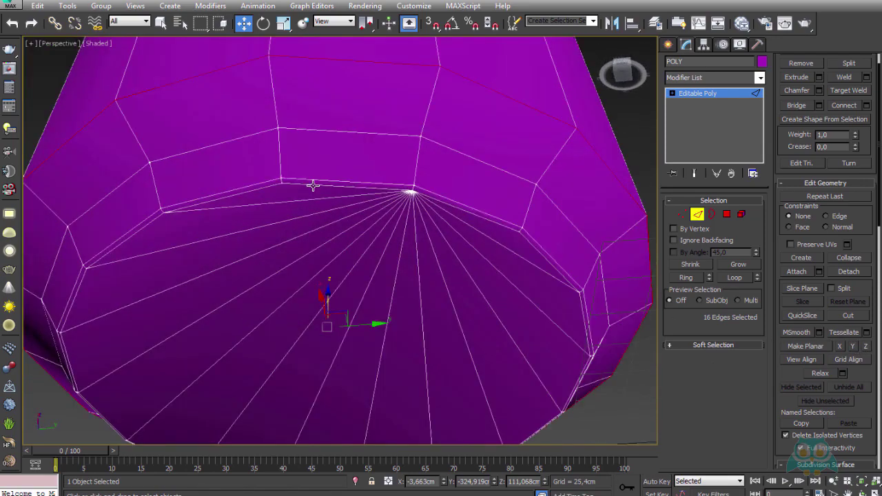
scroll(309, 185, "up", 2)
scroll(324, 186, "up", 2)
scroll(443, 242, "down", 1)
scroll(305, 218, "down", 1)
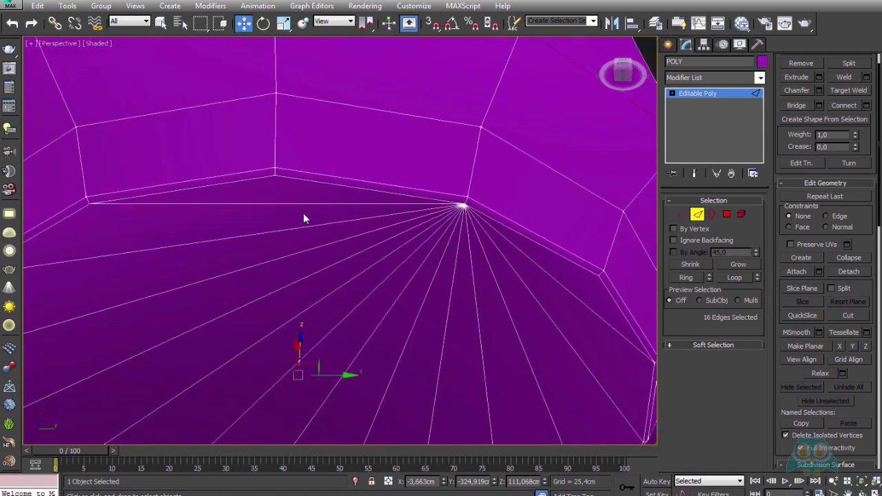
scroll(350, 171, "down", 1)
scroll(343, 216, "down", 2)
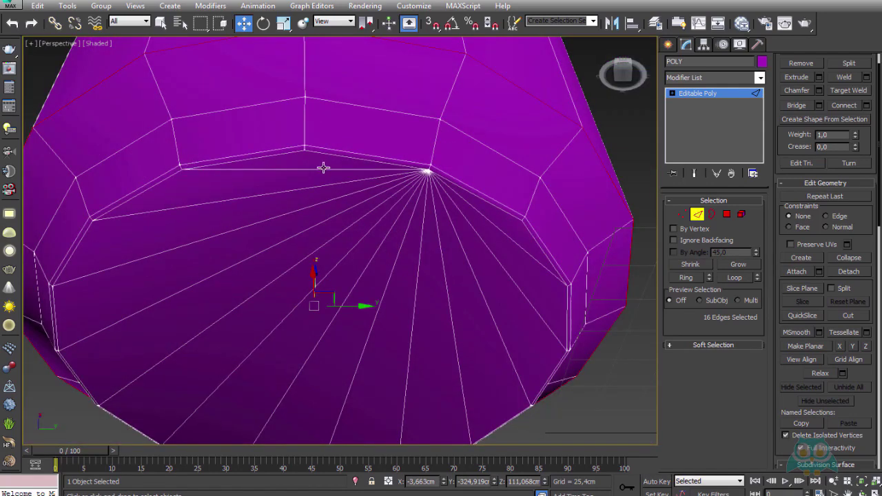
- In Polygon mode, select the bottom fan triangles and delete them
left_click(728, 214)
left_click(312, 159)
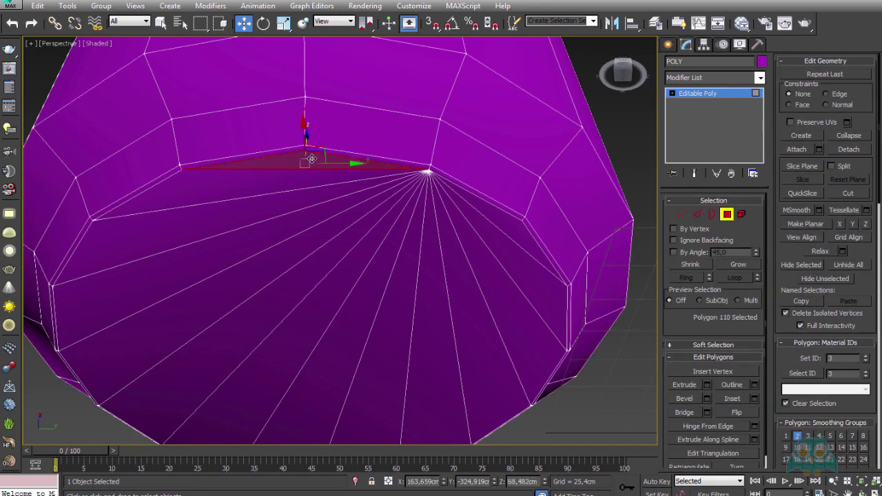
left_click(221, 181, "ctrl")
left_click(206, 223, "ctrl")
left_click(205, 255, "ctrl")
left_click(214, 293, "ctrl")
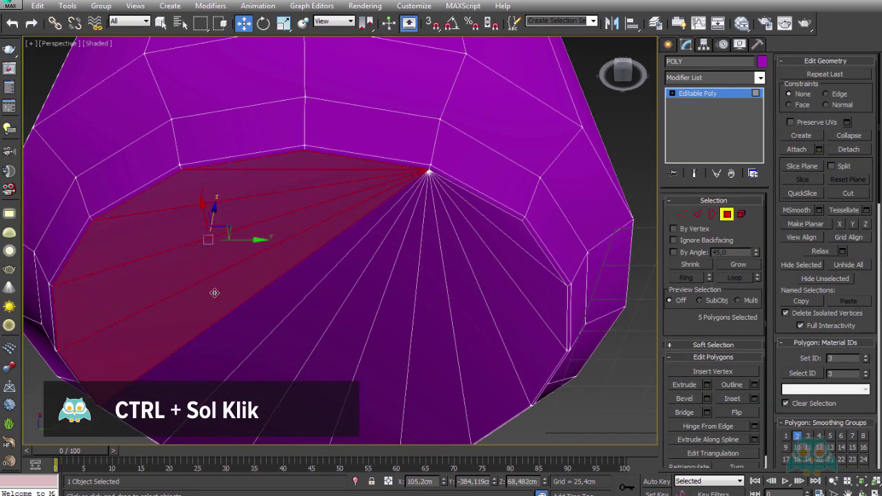
left_click(250, 331, "ctrl")
left_click(310, 346, "ctrl")
left_click(332, 345, "ctrl")
left_click(387, 342, "ctrl")
left_click(432, 335, "ctrl")
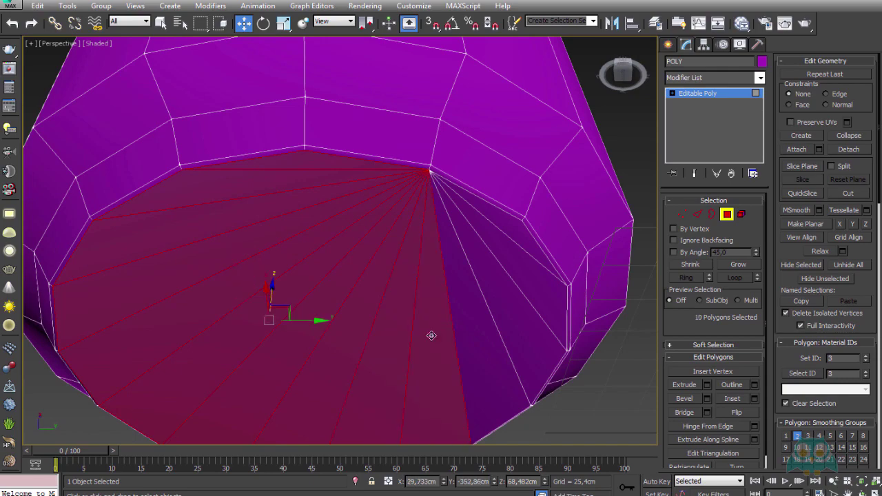
left_click(476, 325, "ctrl")
left_click(496, 310, "ctrl")
left_click(524, 290, "ctrl")
left_click(518, 234, "ctrl")
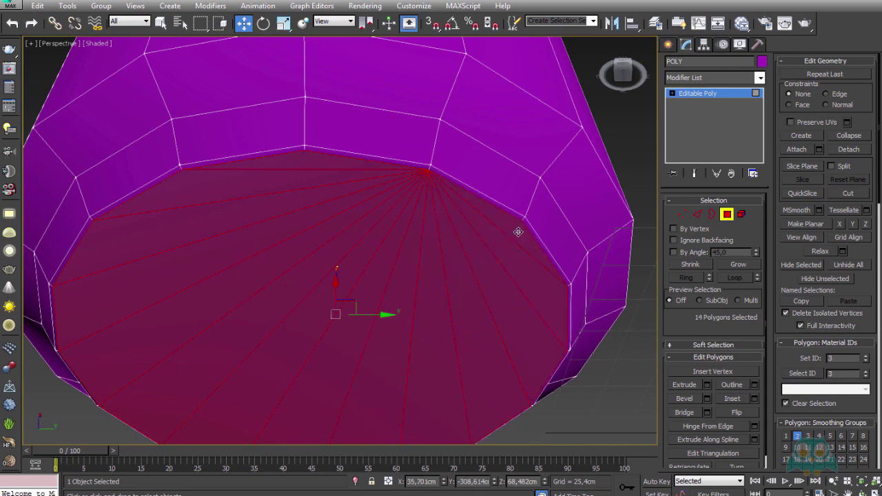
key("Delete")
- Inspect the open base, select the ring of rim faces, then clear the selection
mouse_move(407, 238)
middle_mouse_down("alt")
mouse_move(444, 257)
mouse_move(500, 258)
middle_mouse_up("alt")
scroll(451, 276, "up", 2)
scroll(475, 301, "up", 3)
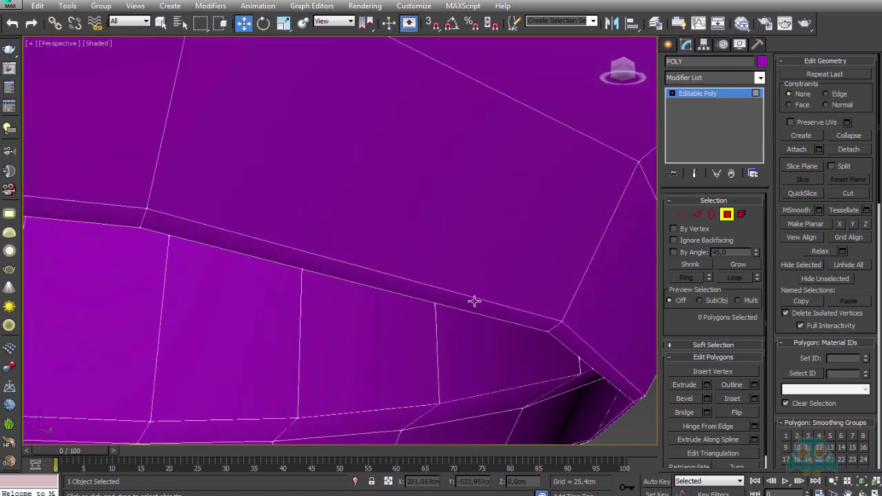
left_click(522, 315)
mouse_move(503, 311)
middle_mouse_down("alt")
mouse_move(478, 262)
mouse_move(205, 191)
mouse_move(285, 227)
middle_mouse_up("alt")
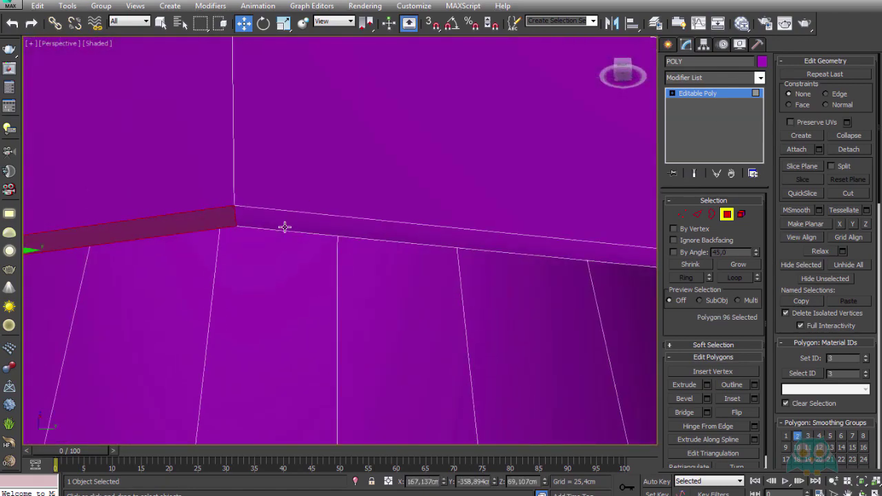
left_click(285, 226, "shift")
scroll(290, 223, "down", 5)
mouse_move(366, 248)
middle_mouse_down("alt")
mouse_move(355, 193)
mouse_move(415, 252)
mouse_move(470, 223)
middle_mouse_up("alt")
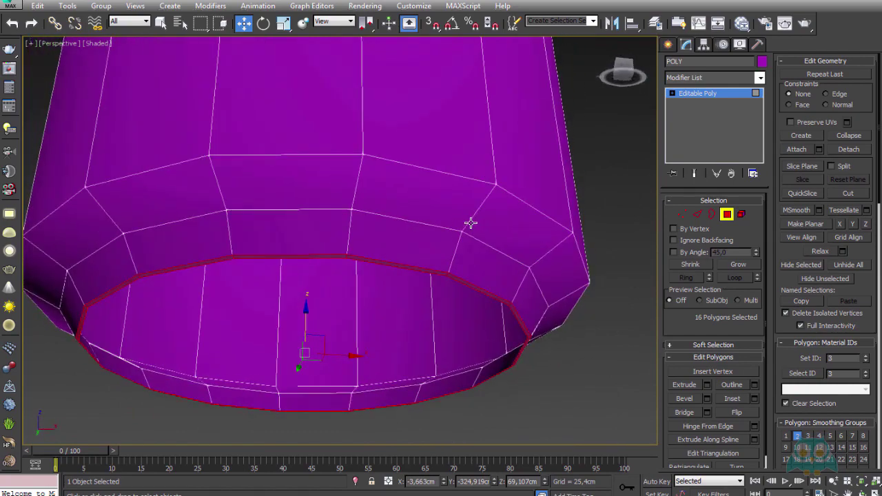
key("ctrl+d")
scroll(412, 297, "down", 5)
middle_click_drag(413, 297, 391, 262, "alt")
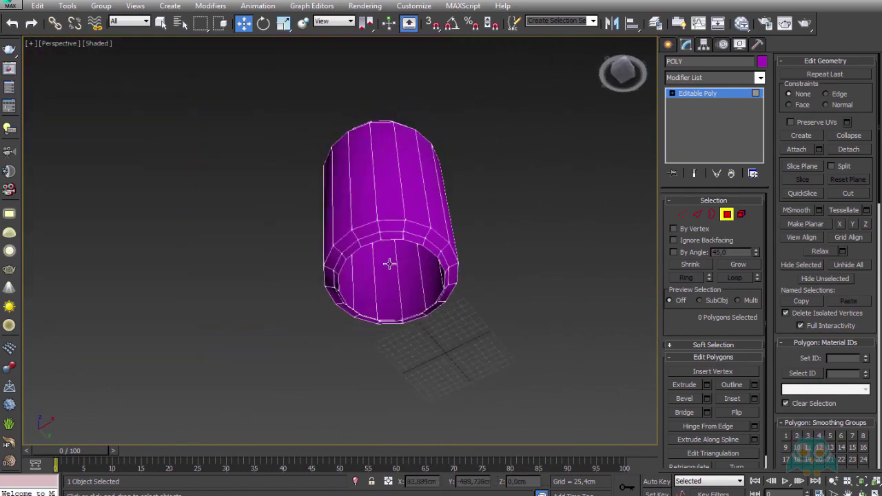
scroll(390, 262, "up", 4)
mouse_move(426, 170)
middle_mouse_down("alt")
mouse_move(439, 97)
mouse_move(329, 201)
mouse_move(328, 185)
mouse_move(305, 189)
middle_mouse_up("alt")
- Pick individual side faces of the can and orbit around to inspect their shading
left_click(331, 206)
scroll(333, 206, "down", 2)
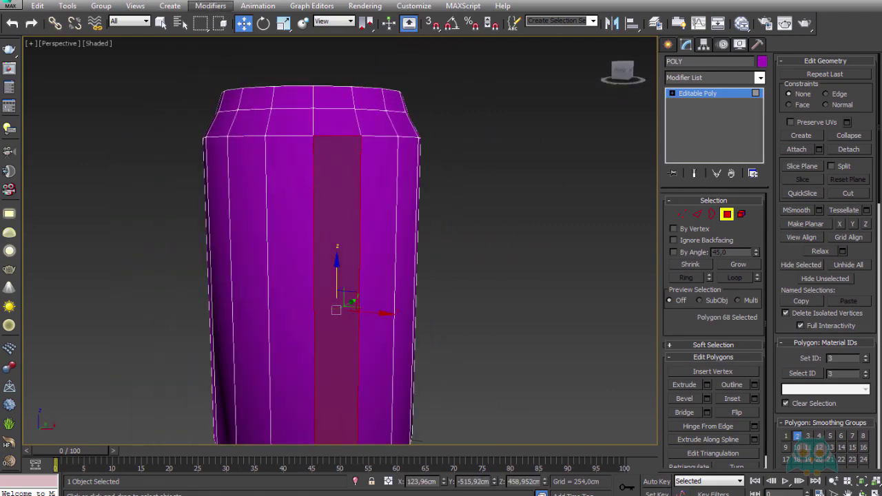
left_click(161, 23)
scroll(316, 153, "up", 3)
mouse_move(316, 153)
middle_mouse_down("alt")
mouse_move(313, 133)
mouse_move(321, 188)
mouse_move(407, 203)
mouse_move(447, 199)
mouse_move(262, 201)
mouse_move(380, 207)
mouse_move(347, 169)
mouse_move(363, 136)
mouse_move(364, 155)
middle_mouse_up("alt")
scroll(299, 187, "up", 2)
scroll(321, 187, "down", 1)
scroll(262, 201, "down", 2)
scroll(347, 169, "down", 1)
scroll(363, 136, "up", 1)
scroll(360, 131, "up", 1)
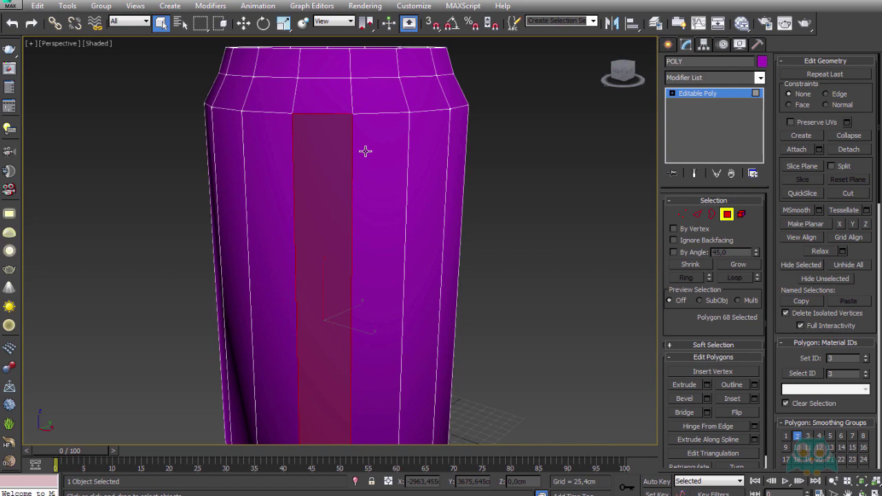
left_click(384, 127)
mouse_move(383, 126)
middle_mouse_down("alt")
mouse_move(377, 145)
mouse_move(427, 140)
mouse_move(299, 104)
mouse_move(385, 116)
middle_mouse_up("alt")
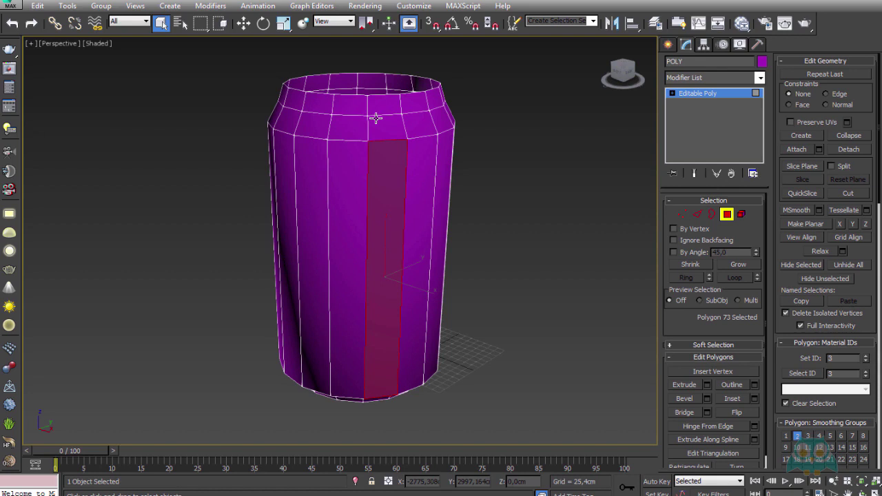
scroll(358, 135, "up", 2)
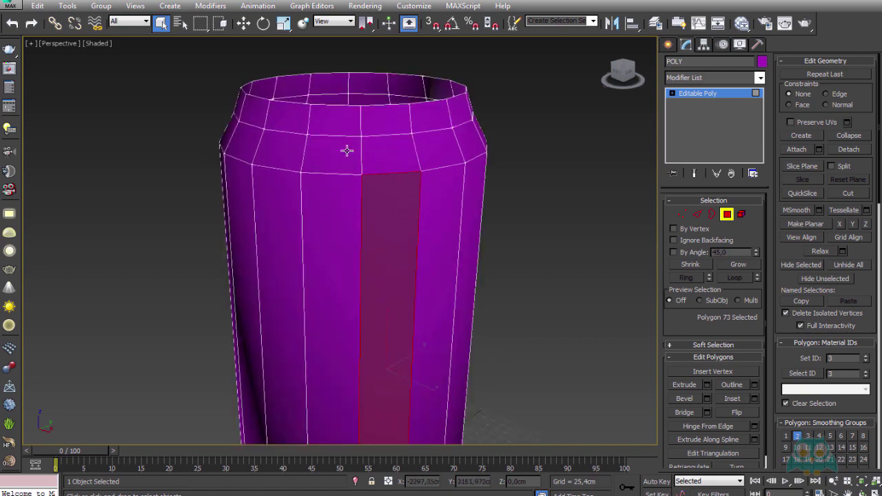
mouse_move(347, 150)
middle_mouse_down("alt")
mouse_move(392, 170)
mouse_move(404, 193)
middle_mouse_up("alt")
scroll(347, 178, "up", 3)
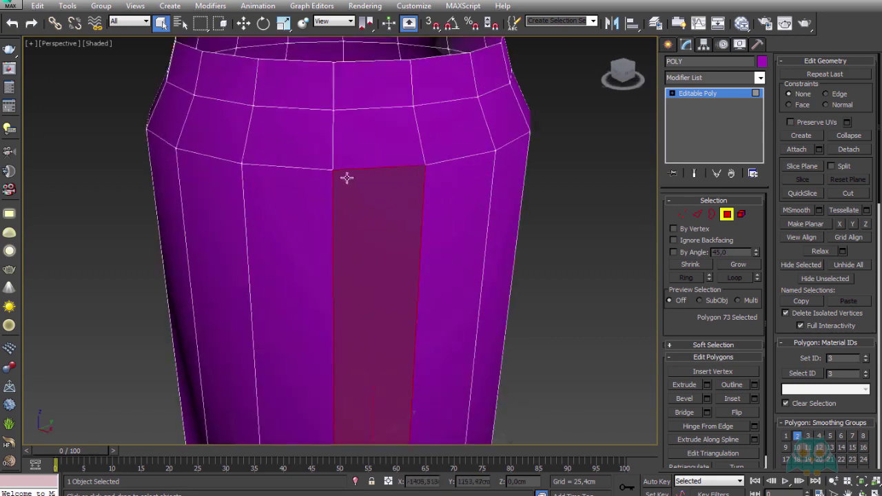
left_click(282, 188)
mouse_move(368, 285)
middle_mouse_down("alt")
mouse_move(374, 187)
mouse_move(382, 199)
mouse_move(366, 159)
middle_mouse_up("alt")
scroll(375, 195, "down", 2)
- Select all 80 polygons with Ctrl+A, flip their normals, and check the result
key("ctrl+a")
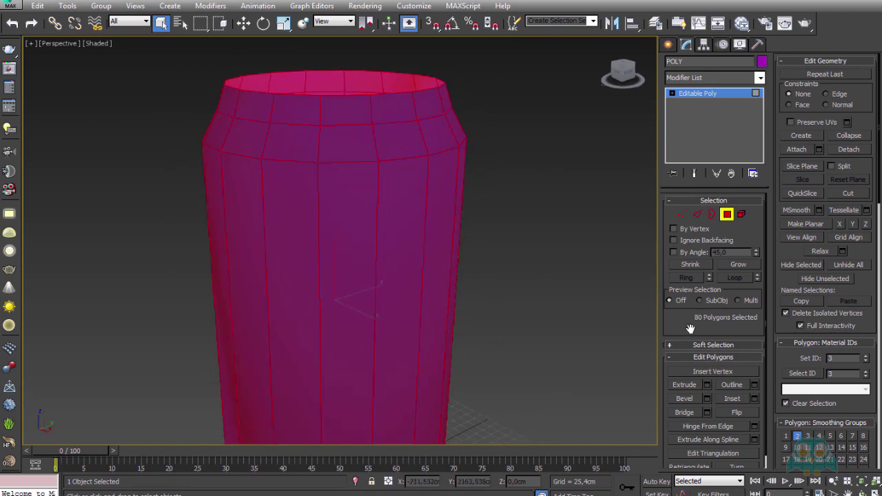
scroll(691, 329, "down", 1)
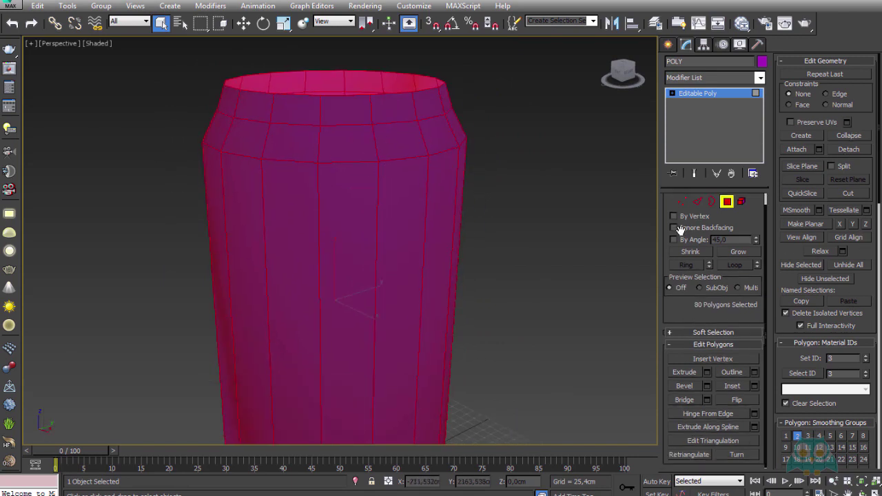
left_click(738, 399)
middle_click_drag(516, 280, 522, 282, "alt")
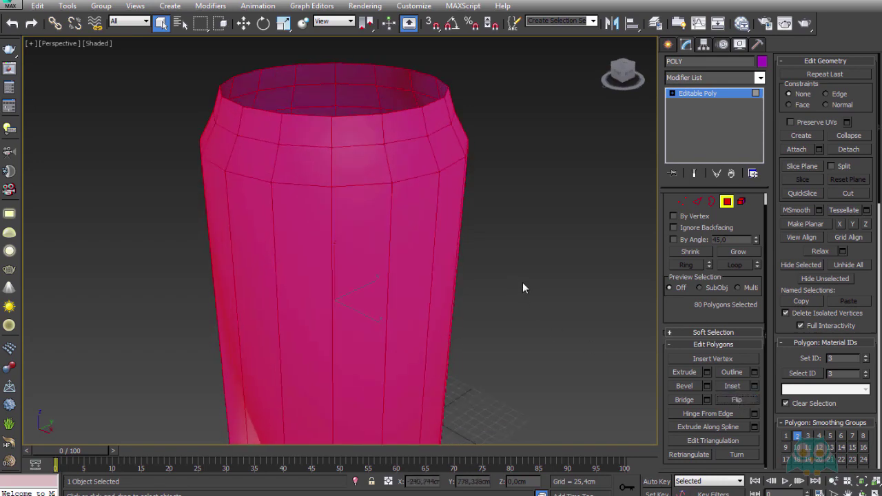
left_click(522, 282)
left_click(357, 197)
scroll(357, 198, "down", 3)
mouse_move(355, 179)
middle_mouse_down("alt")
mouse_move(414, 193)
mouse_move(356, 195)
mouse_move(393, 190)
middle_mouse_up("alt")
scroll(394, 184, "up", 2)
- Cap the 16-edge open bottom border with one flat polygon using the quad menu's Cap
left_click(548, 191)
middle_click_drag(548, 190, 404, 204, "alt")
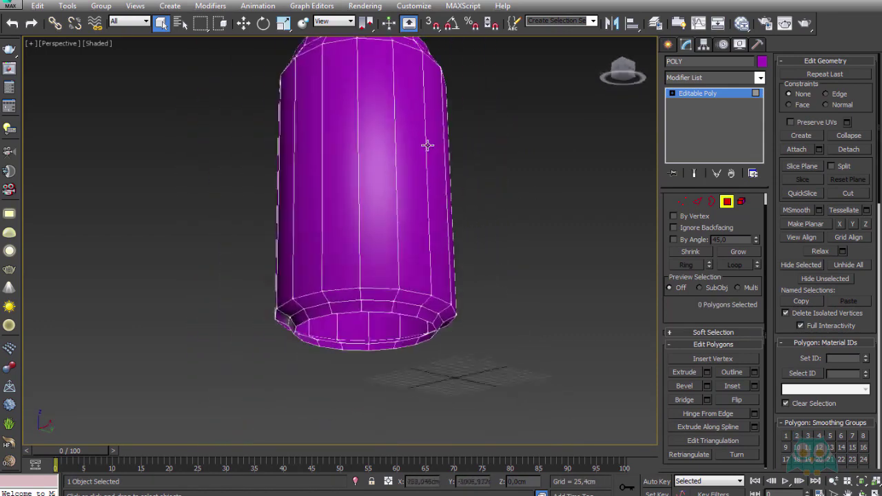
scroll(404, 204, "up", 3)
scroll(419, 233, "down", 1)
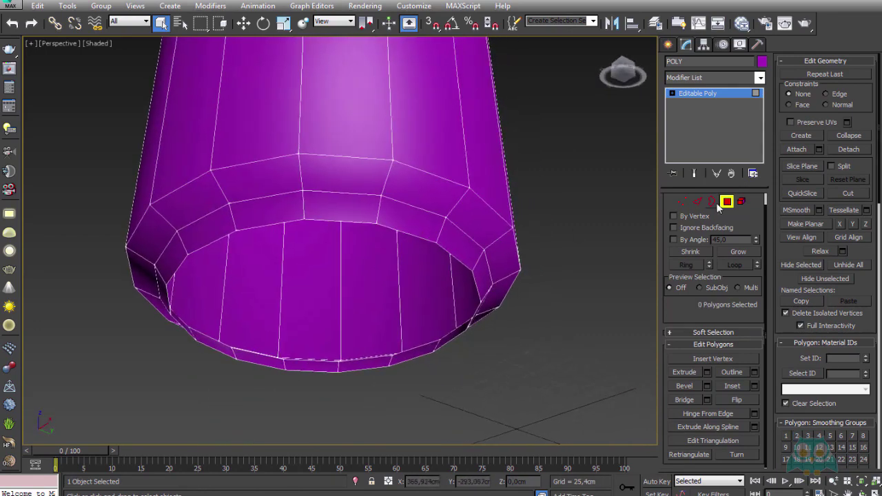
left_click(712, 201)
right_click(399, 233)
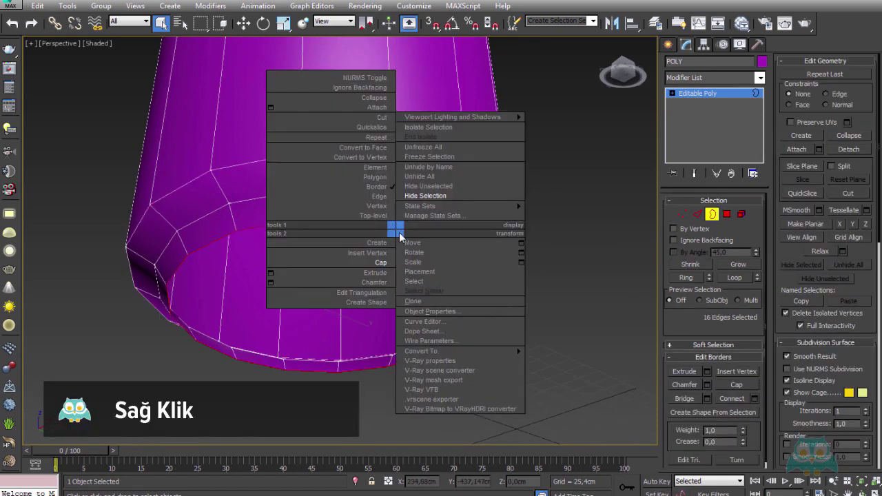
left_click(324, 253)
mouse_move(448, 257)
middle_mouse_down("alt")
mouse_move(408, 259)
mouse_move(409, 188)
mouse_move(406, 199)
middle_mouse_up("alt")
scroll(417, 186, "up", 2)
scroll(424, 193, "up", 2)
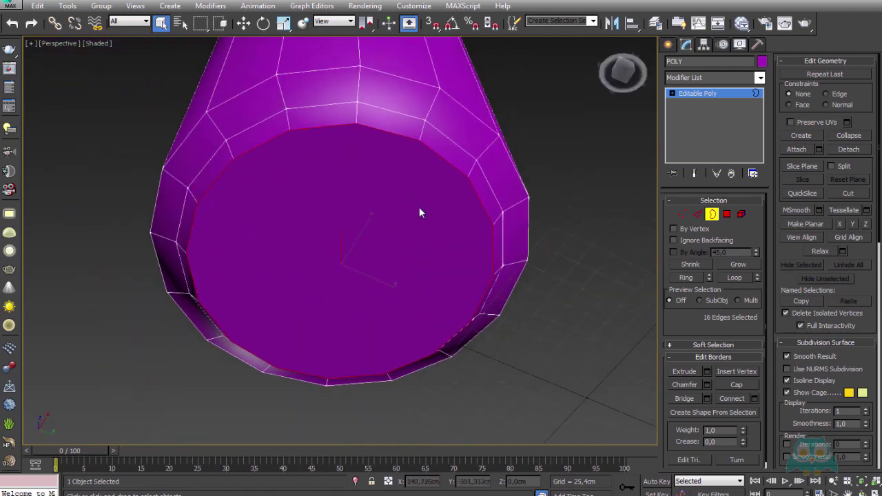
middle_click_drag(517, 211, 461, 211, "alt")
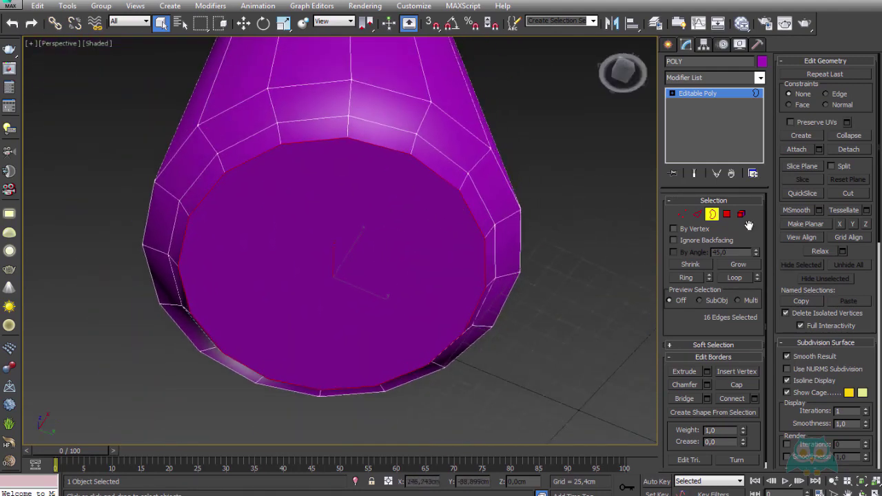
left_click(728, 215)
- Inset the bottom cap face, leaving a smaller central polygon inside a narrow ring
middle_click_drag(563, 213, 386, 242)
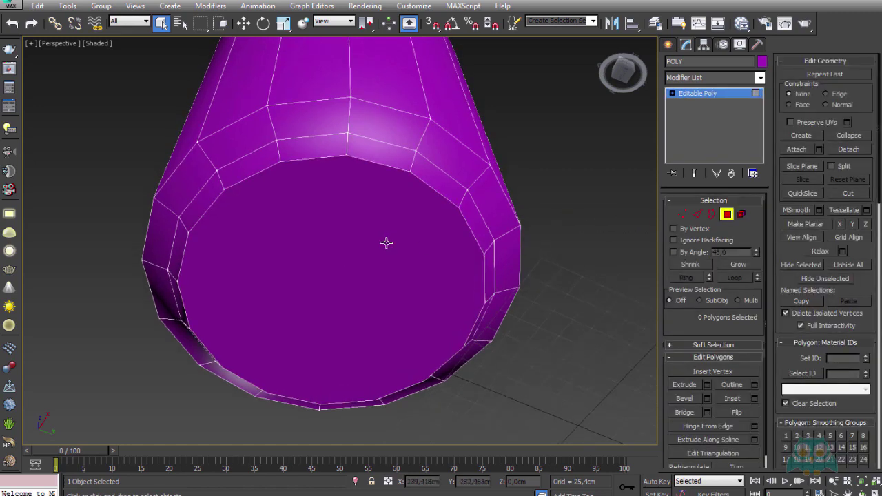
left_click(369, 225)
middle_click_drag(419, 216, 422, 230, "alt")
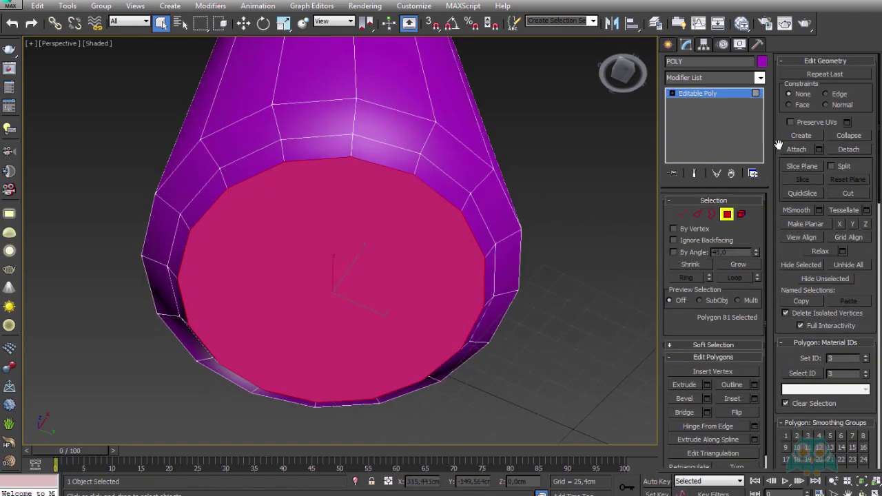
left_click(742, 399)
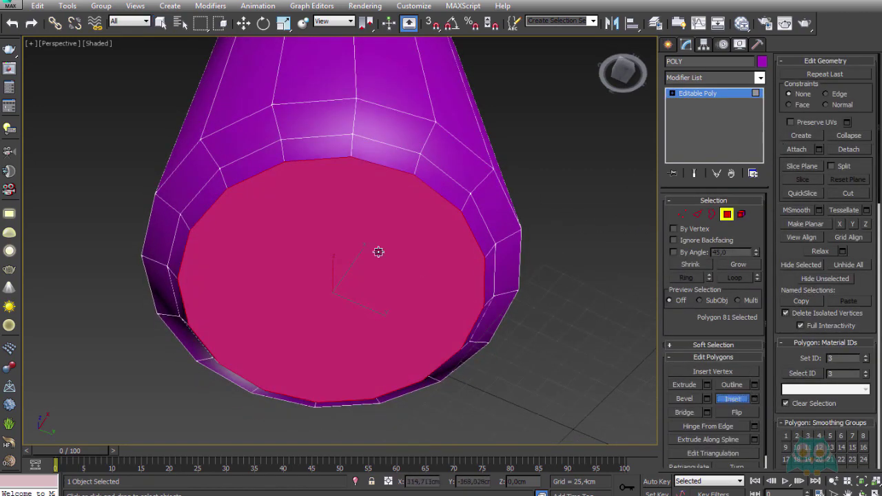
left_click_drag(337, 201, 340, 240)
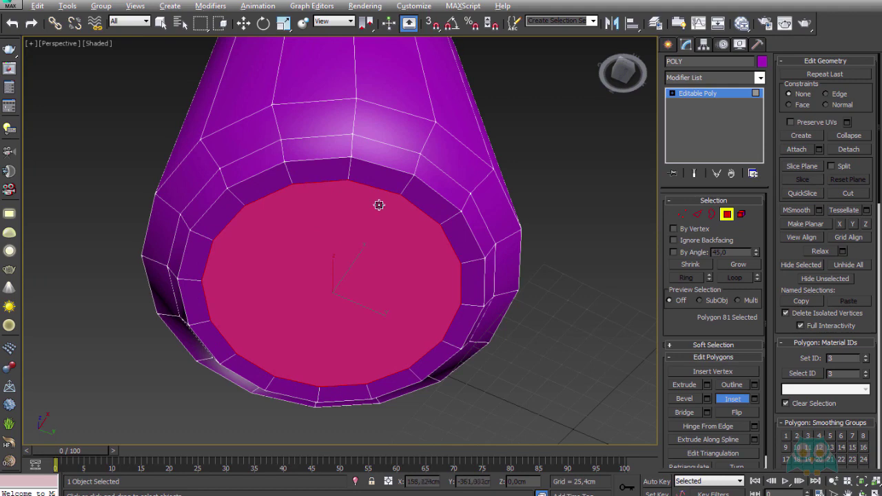
mouse_move(380, 205)
middle_mouse_down("alt")
mouse_move(364, 167)
mouse_move(341, 213)
middle_mouse_up("alt")
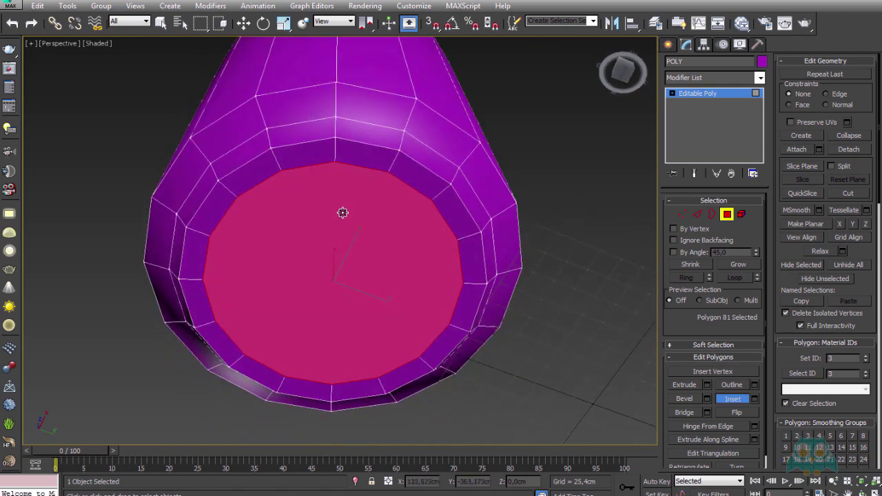
mouse_move(342, 212)
left_mouse_down()
mouse_move(346, 190)
mouse_move(343, 227)
left_mouse_up()
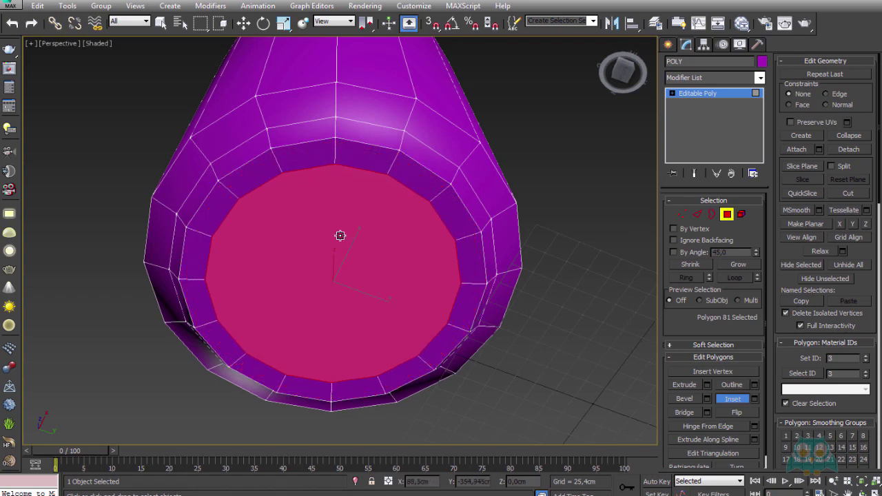
- Bevel the cap inward with a negative height and a -21,288 cm outline
left_click(707, 398)
scroll(423, 233, "up", 2)
scroll(423, 231, "up", 4)
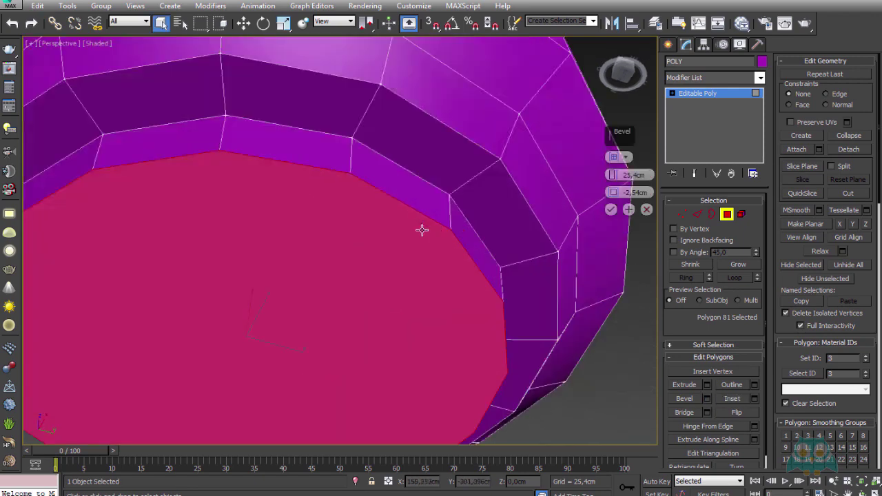
left_click_drag(613, 175, 613, 184)
scroll(412, 205, "down", 3)
scroll(412, 205, "up", 1)
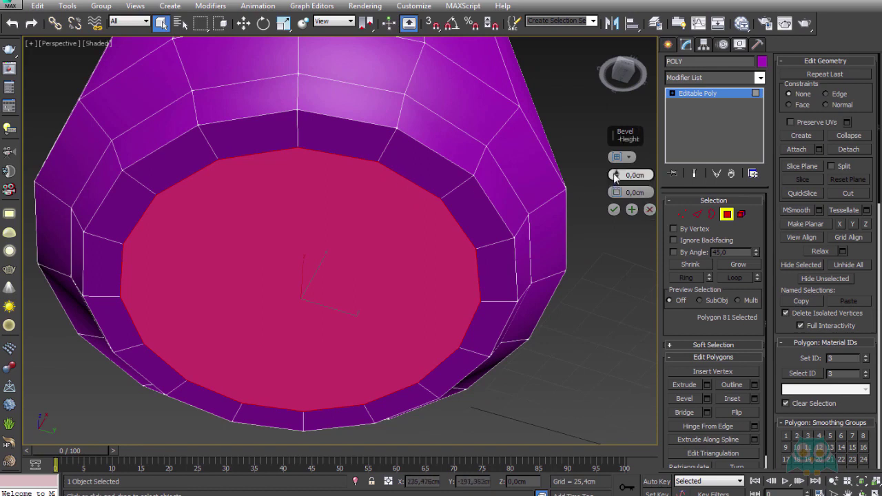
left_click_drag(618, 174, 608, 199)
middle_click_drag(609, 198, 506, 209, "alt")
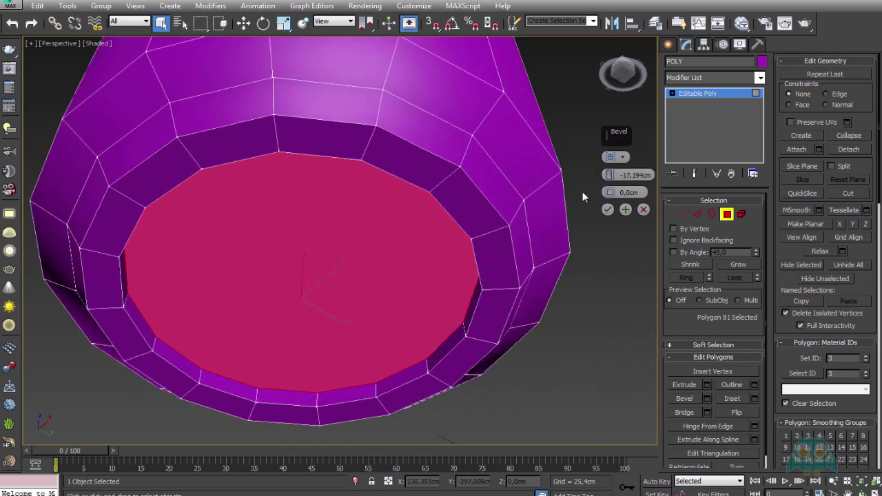
left_click_drag(610, 174, 606, 220)
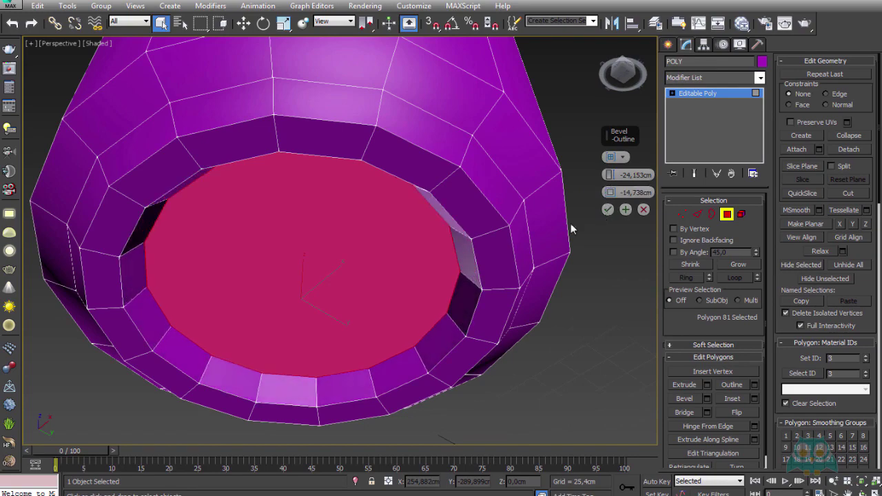
mouse_move(570, 223)
middle_mouse_down("alt")
mouse_move(424, 173)
mouse_move(441, 266)
mouse_move(430, 191)
middle_mouse_up("alt")
left_click_drag(609, 192, 609, 195)
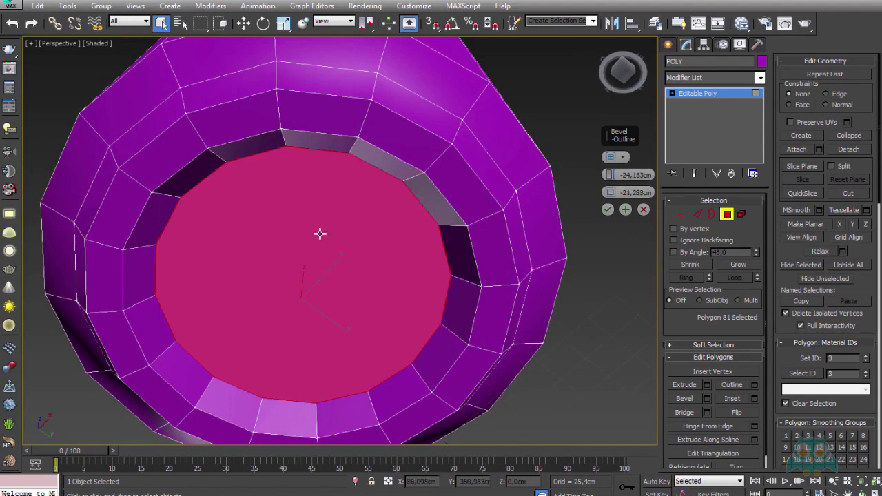
- Deepen the bevel height to -30,703 cm and apply the bevel
mouse_move(321, 232)
middle_mouse_down("alt")
mouse_move(347, 227)
mouse_move(387, 237)
middle_mouse_up("alt")
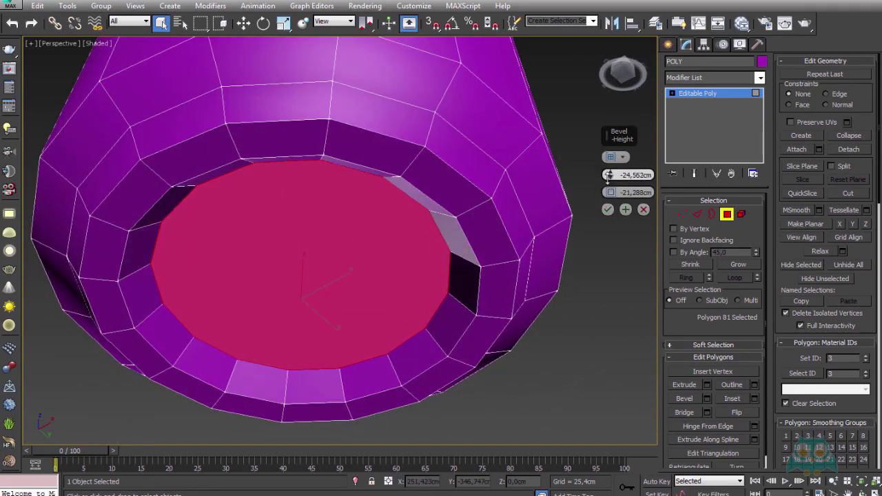
left_click_drag(608, 176, 608, 182)
mouse_move(524, 210)
middle_mouse_down("alt")
mouse_move(473, 252)
mouse_move(459, 213)
middle_mouse_up("alt")
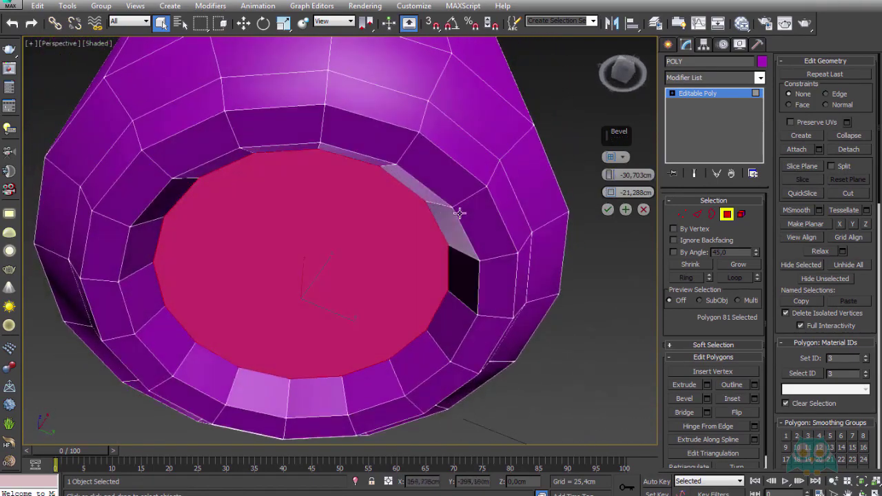
left_click(608, 209)
mouse_move(607, 209)
middle_mouse_down("alt")
mouse_move(535, 158)
mouse_move(654, 222)
middle_mouse_up("alt")
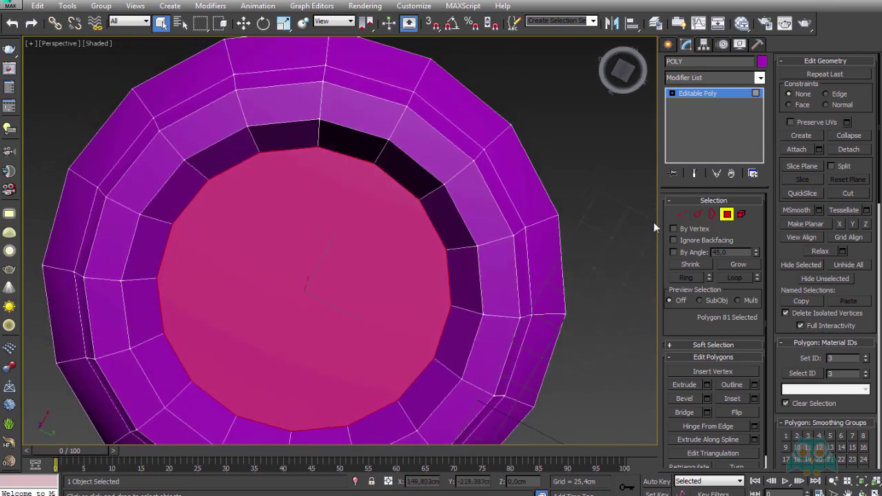
- Select the ring of 16 edges around the base recess and inspect them up close
left_click(698, 215)
middle_click_drag(482, 200, 460, 183, "alt")
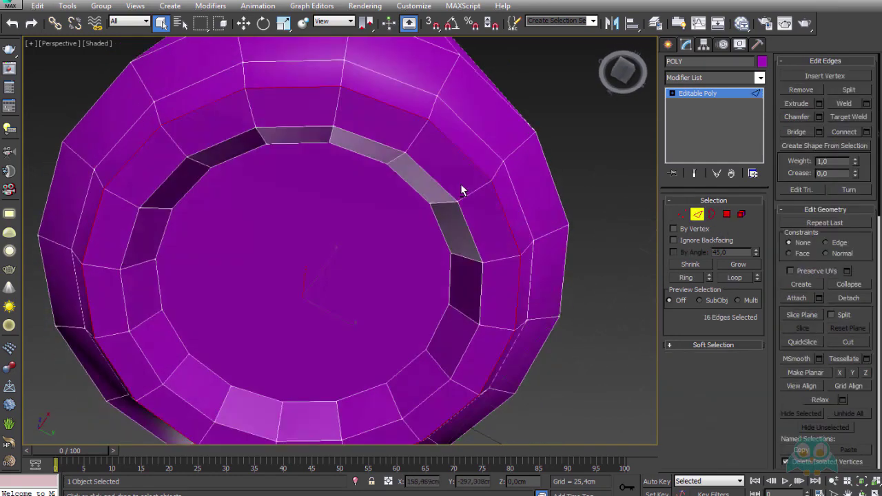
left_click(689, 275)
middle_click_drag(522, 158, 423, 181, "alt")
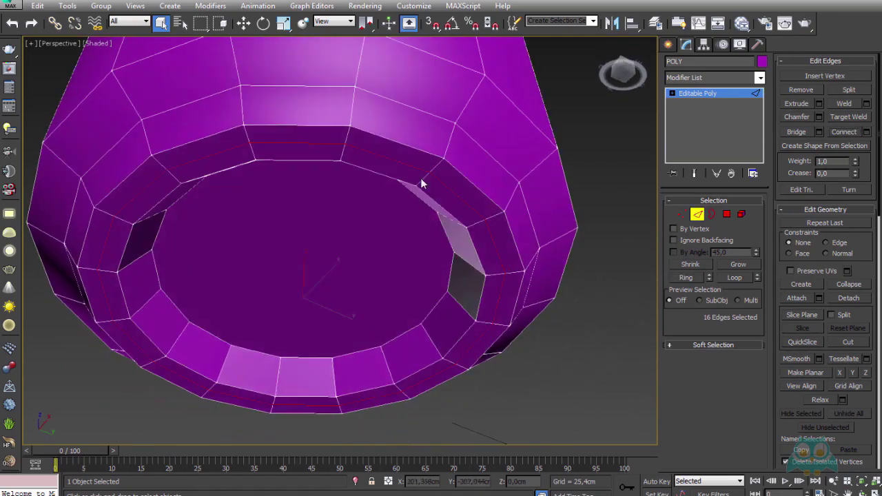
left_click(243, 23)
mouse_move(422, 150)
middle_mouse_down("alt")
mouse_move(437, 177)
mouse_move(355, 178)
middle_mouse_up("alt")
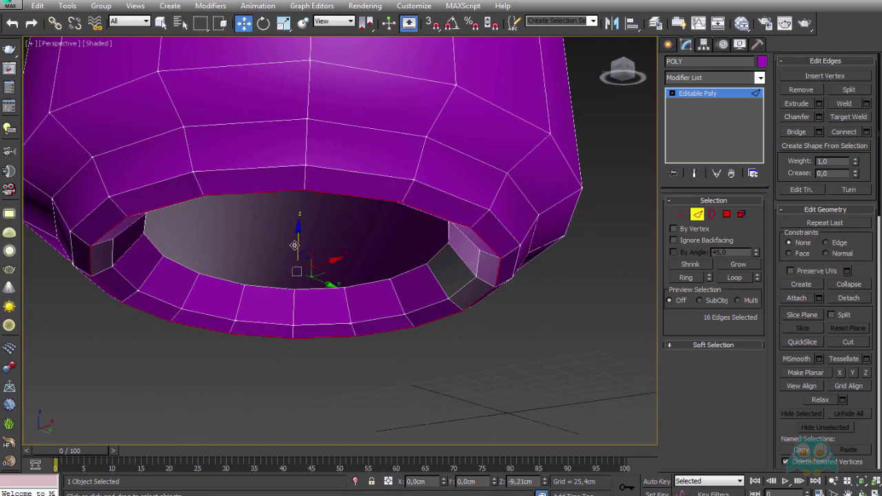
mouse_move(298, 233)
middle_mouse_down("alt")
mouse_move(394, 174)
mouse_move(384, 138)
mouse_move(384, 205)
mouse_move(456, 132)
middle_mouse_up("alt")
scroll(418, 177, "up", 4)
scroll(406, 162, "up", 3)
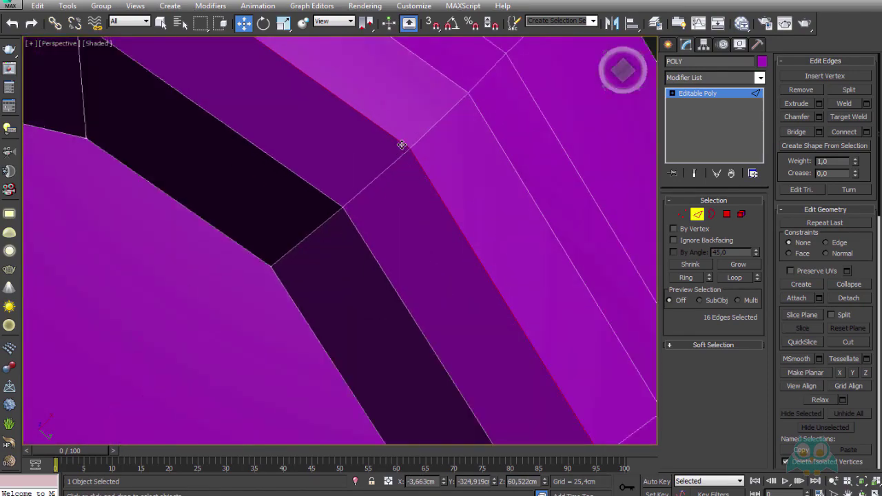
middle_click_drag(402, 144, 381, 178, "alt")
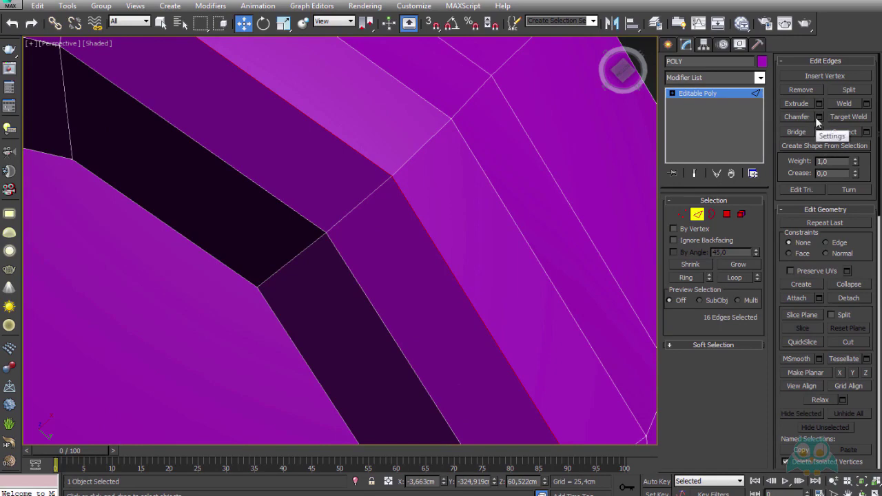
mouse_move(636, 158)
middle_mouse_down("alt")
mouse_move(469, 199)
mouse_move(583, 148)
middle_mouse_up("alt")
left_click(524, 188)
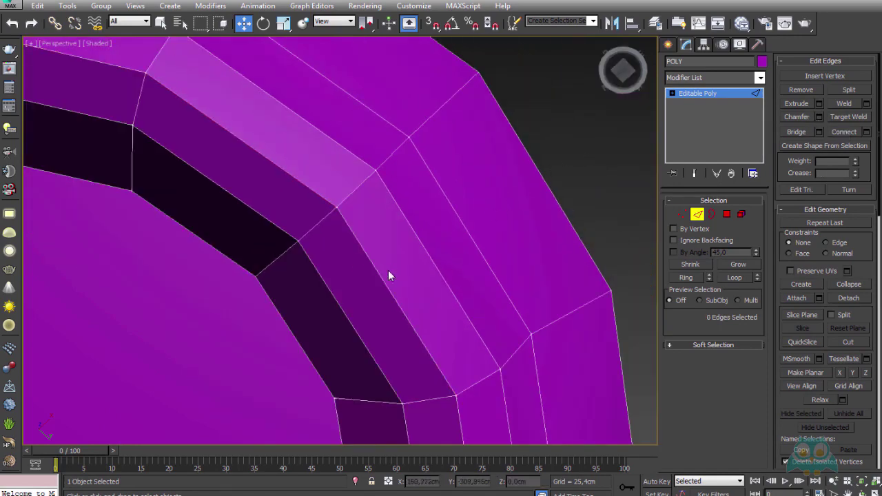
- Restore the 16-edge selection and chamfer it by 0,655 cm
key("ctrl+z")
scroll(347, 223, "up", 4)
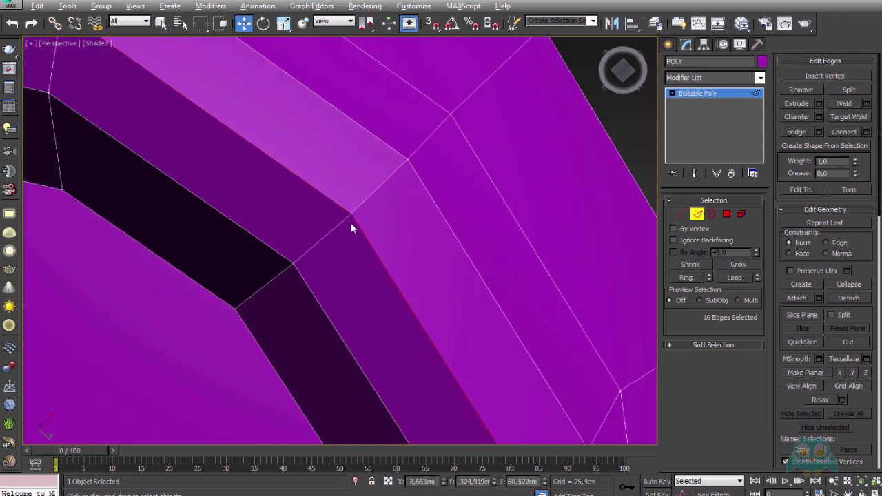
left_click(819, 117)
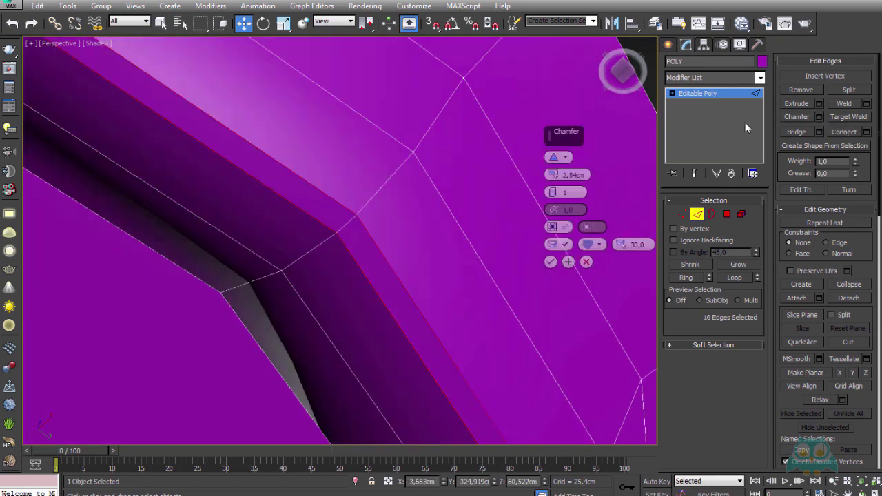
mouse_move(551, 174)
left_mouse_down()
mouse_move(552, 195)
mouse_move(553, 163)
left_mouse_up()
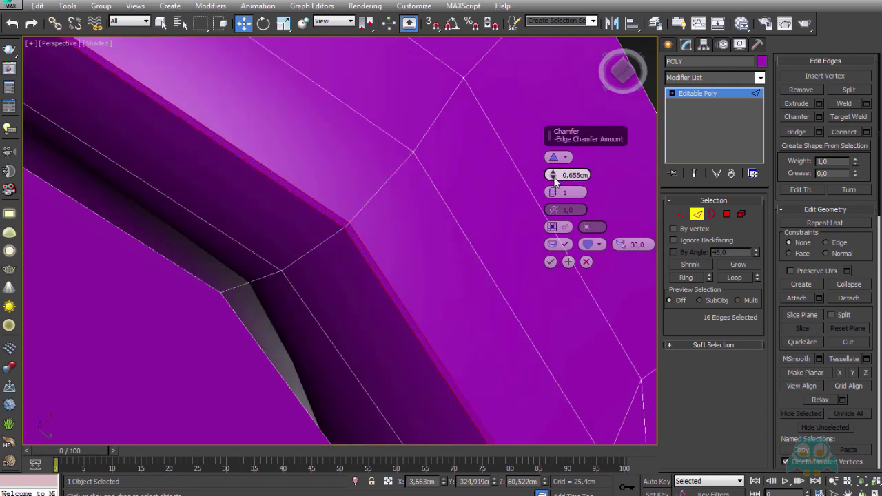
left_click(550, 263)
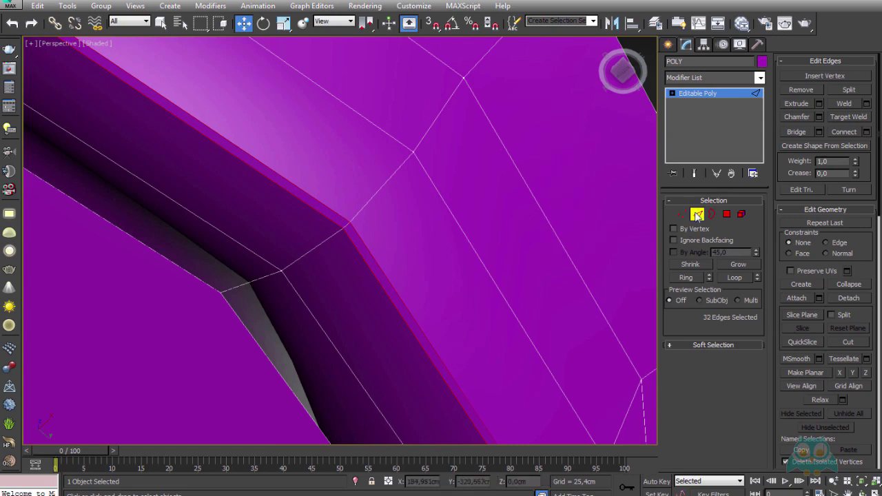
- Inset the bottom's centre polygon, adding a thin ring around a smaller centre face
scroll(425, 232, "down", 3)
scroll(483, 207, "down", 3)
left_click(552, 191)
scroll(404, 219, "down", 2)
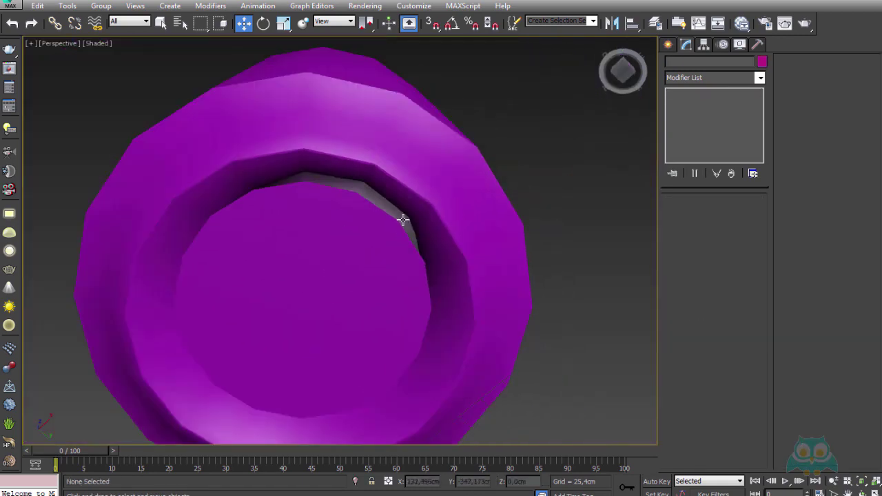
scroll(407, 228, "up", 2)
left_click(386, 225)
scroll(386, 225, "down", 4)
middle_click_drag(386, 225, 393, 197, "alt")
scroll(393, 196, "up", 2)
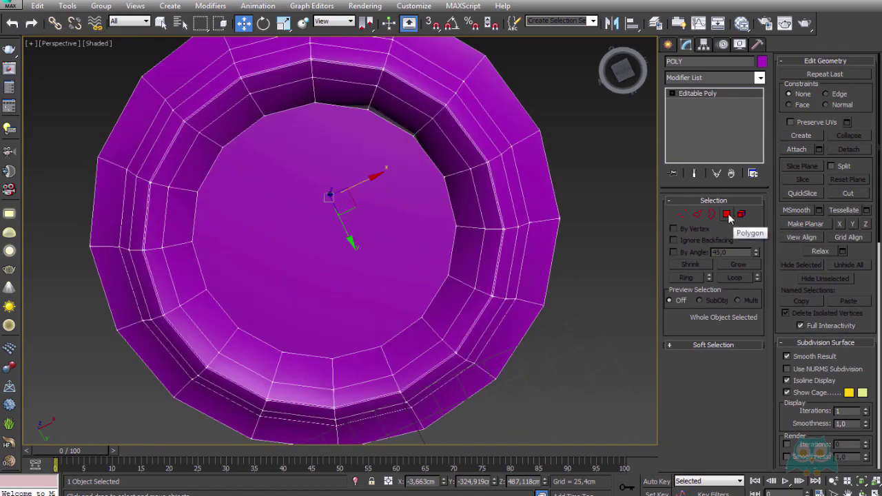
left_click(727, 214)
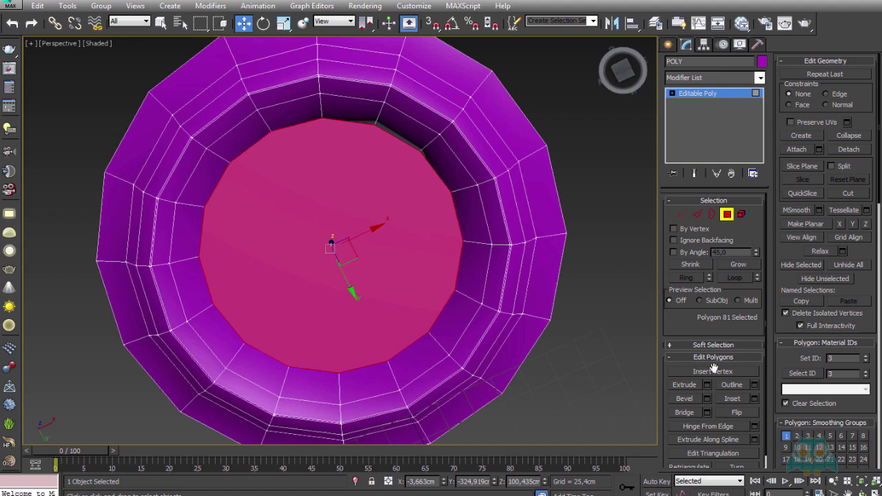
left_click(734, 401)
mouse_move(333, 188)
left_mouse_down()
mouse_move(342, 231)
mouse_move(333, 253)
left_mouse_up()
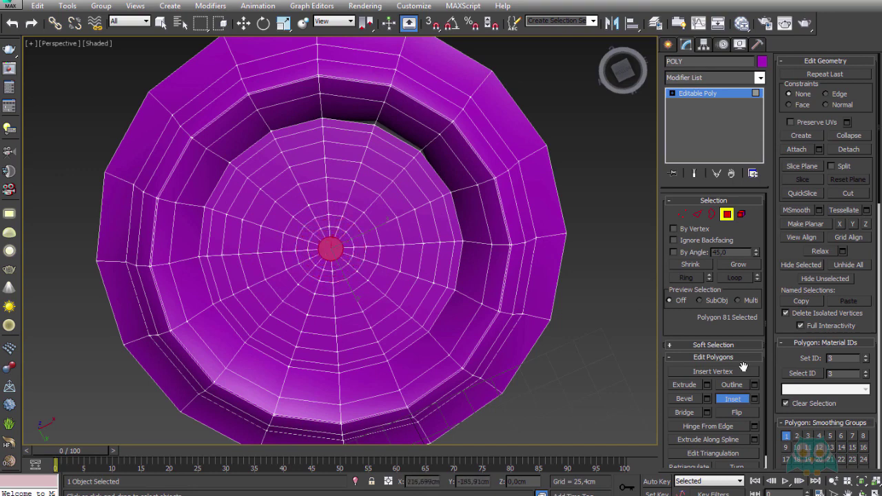
- Select the bottom's centre vertex, ready to move it
key("ctrl+d")
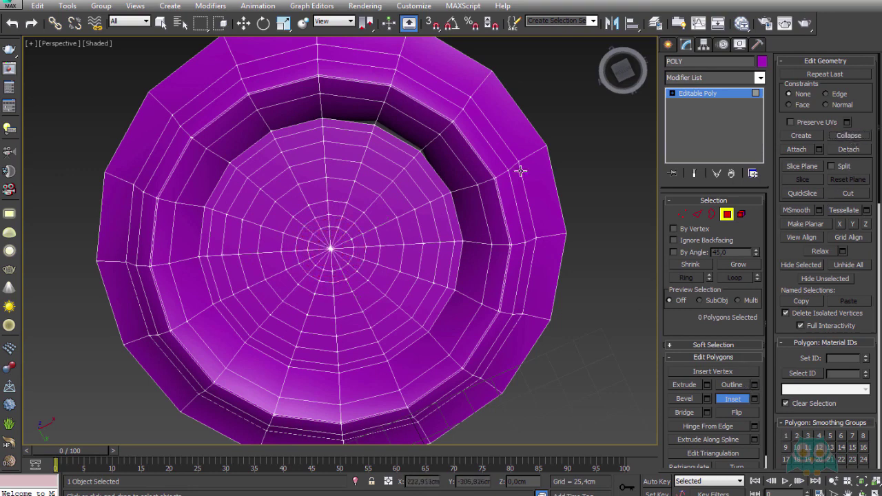
left_click(687, 214)
left_click(331, 248)
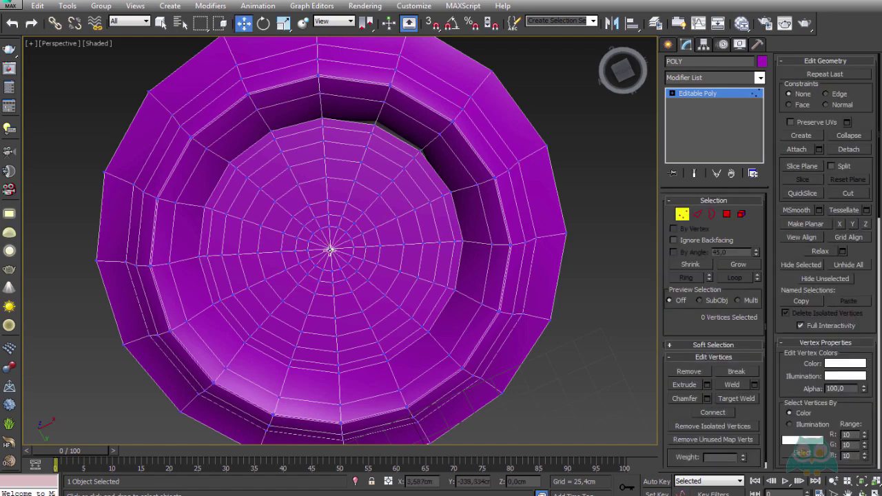
key("w")
middle_click_drag(374, 226, 455, 205, "alt")
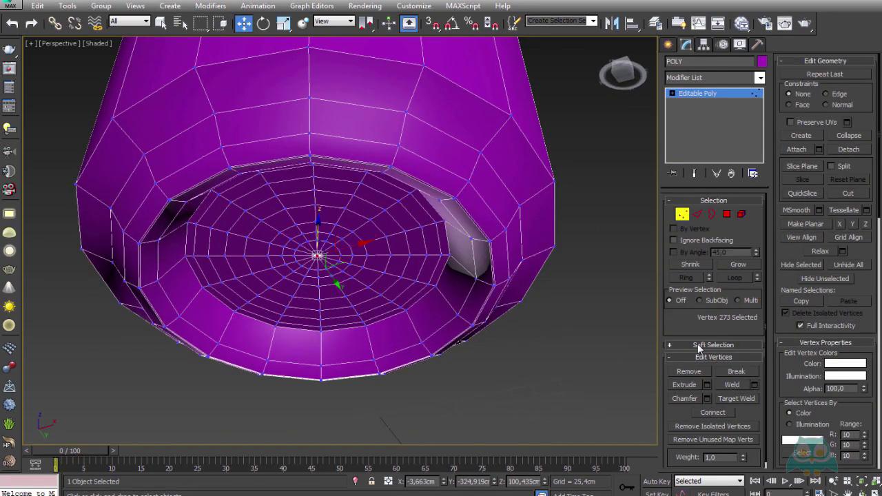
- With soft selection at 207,904 cm falloff, push the centre vertex inward to dome the base
left_click(699, 346)
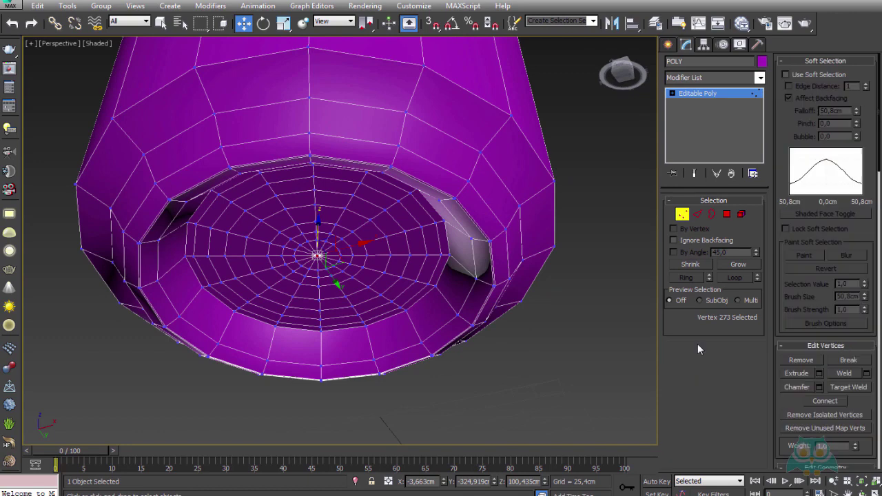
left_click(814, 77)
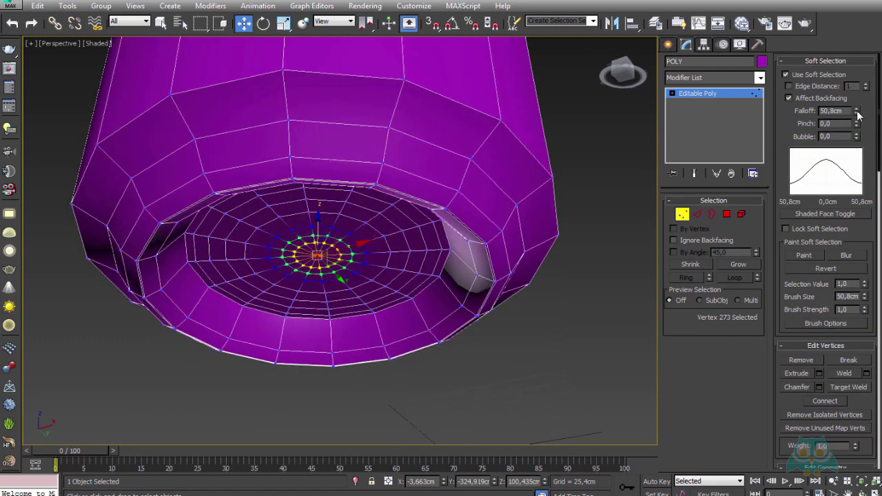
left_click_drag(858, 112, 788, 486)
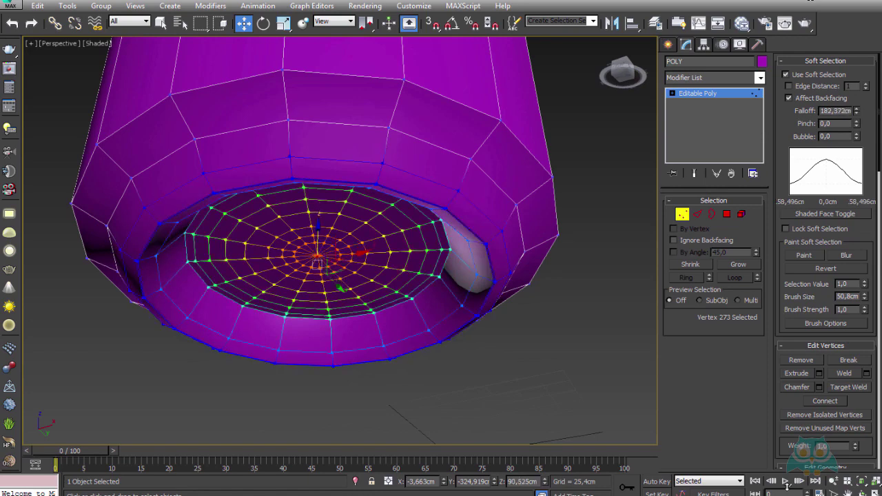
key("alt")
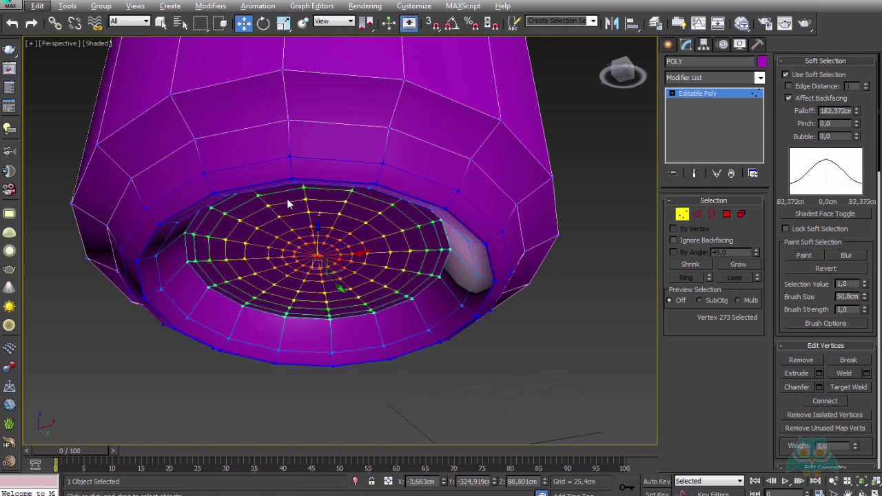
middle_click_drag(321, 226, 312, 241, "alt")
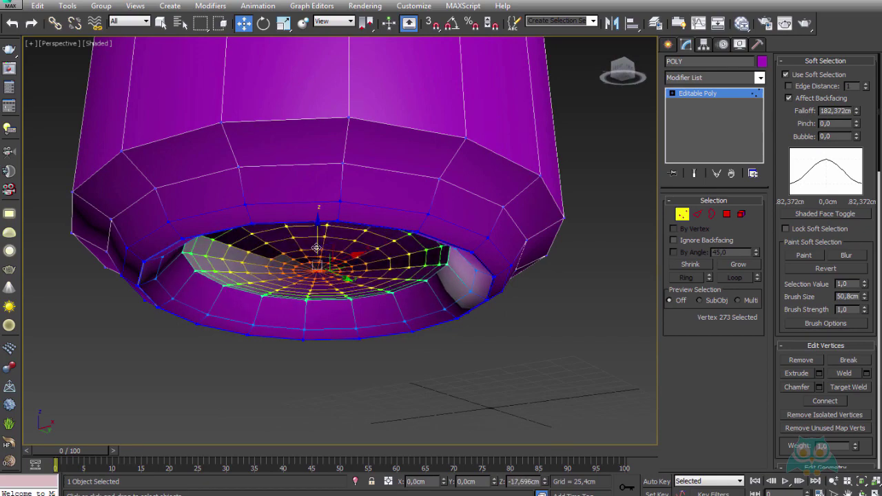
mouse_move(317, 231)
middle_mouse_down("alt")
mouse_move(351, 233)
mouse_move(359, 255)
middle_mouse_up("alt")
left_click_drag(349, 261, 350, 254)
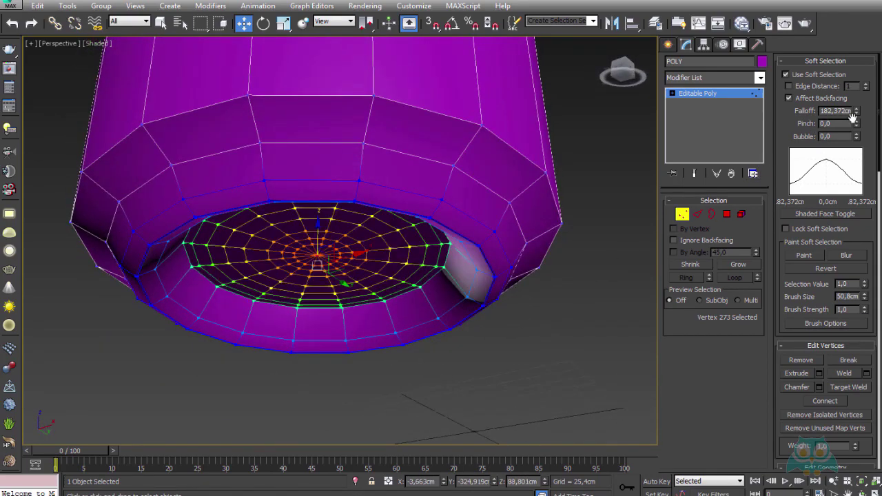
left_click_drag(855, 115, 856, 102)
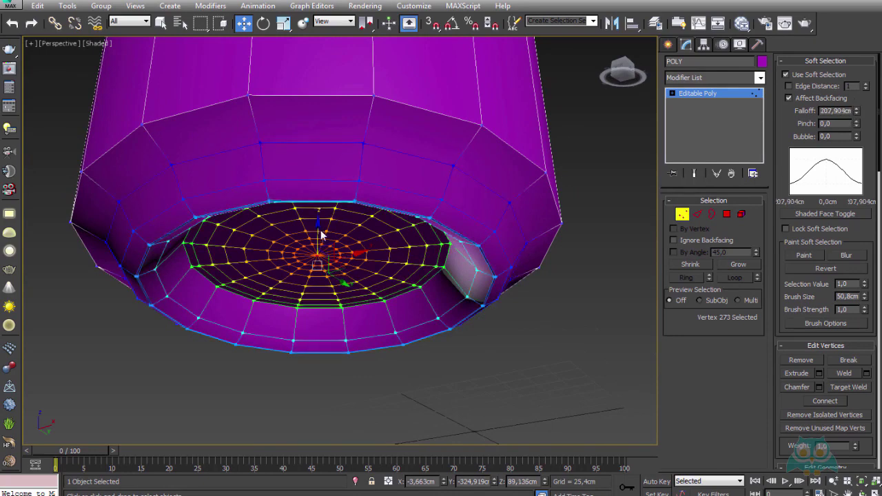
left_click_drag(321, 235, 313, 260)
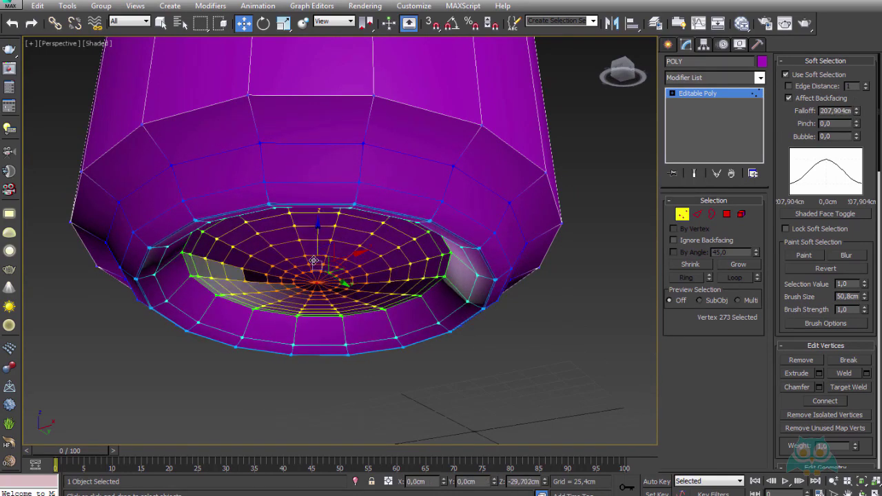
left_click(805, 77)
- Leave vertex editing and check the domed cavity's shading from below
left_click(812, 61)
left_click(434, 285)
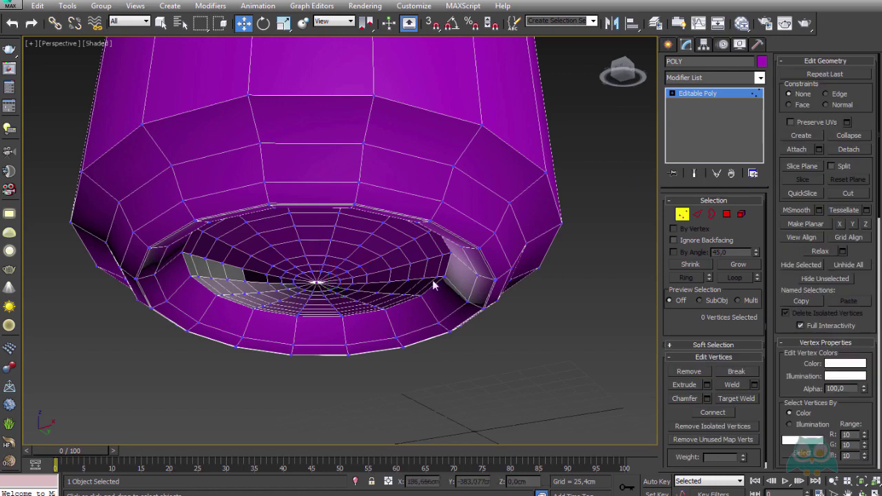
left_click(681, 215)
left_click(522, 350)
mouse_move(364, 246)
middle_mouse_down("alt")
mouse_move(394, 193)
mouse_move(457, 175)
mouse_move(368, 266)
mouse_move(393, 187)
mouse_move(433, 237)
mouse_move(375, 132)
middle_mouse_up("alt")
left_click(393, 187)
scroll(374, 131, "down", 3)
left_click(481, 299)
scroll(375, 291, "up", 5)
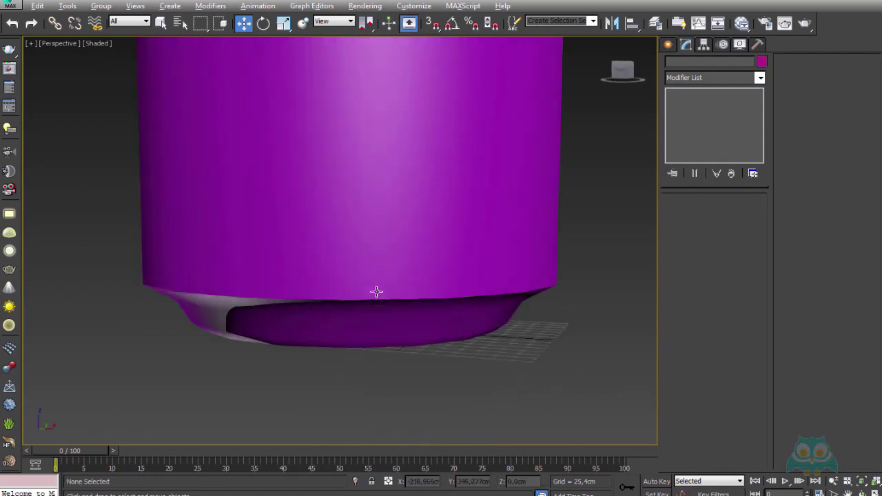
scroll(398, 256, "up", 2)
scroll(397, 257, "up", 2)
left_click(459, 245)
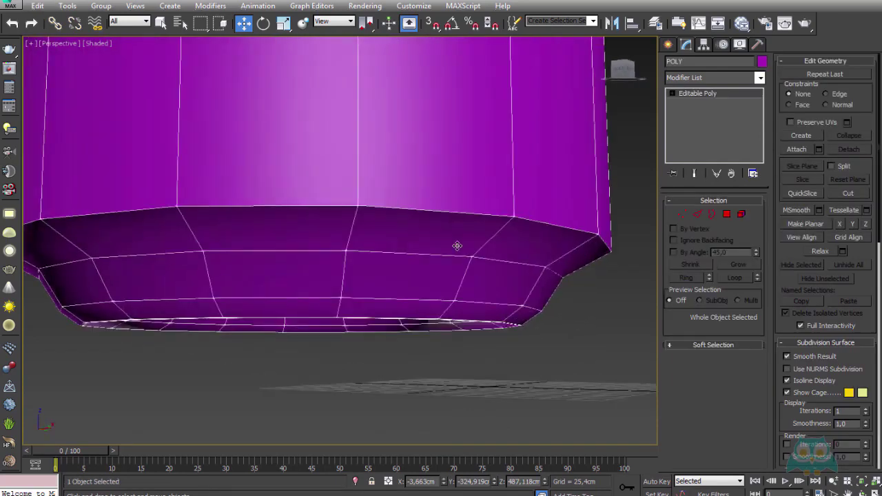
scroll(493, 270, "up", 2)
- Chamfer the edge loop where the side wall meets the base by about 2,047 cm
left_click(699, 215)
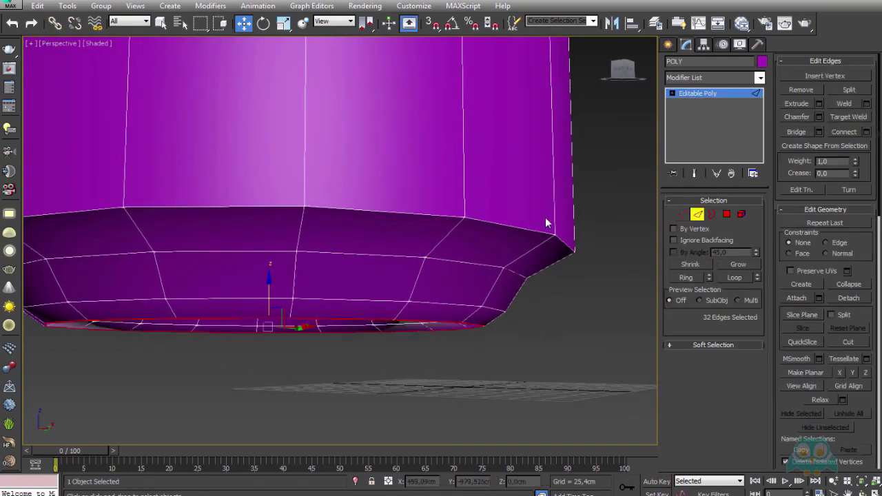
double_click(511, 226)
middle_click_drag(559, 245, 568, 254, "alt")
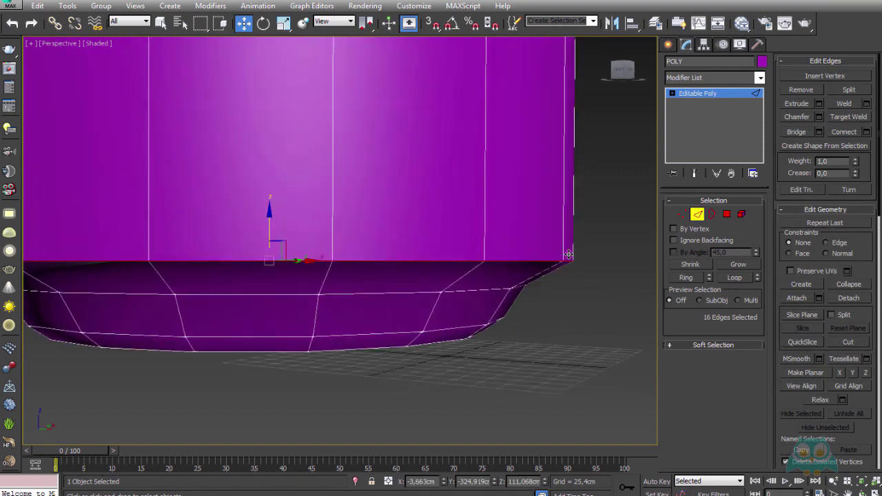
scroll(537, 285, "up", 2)
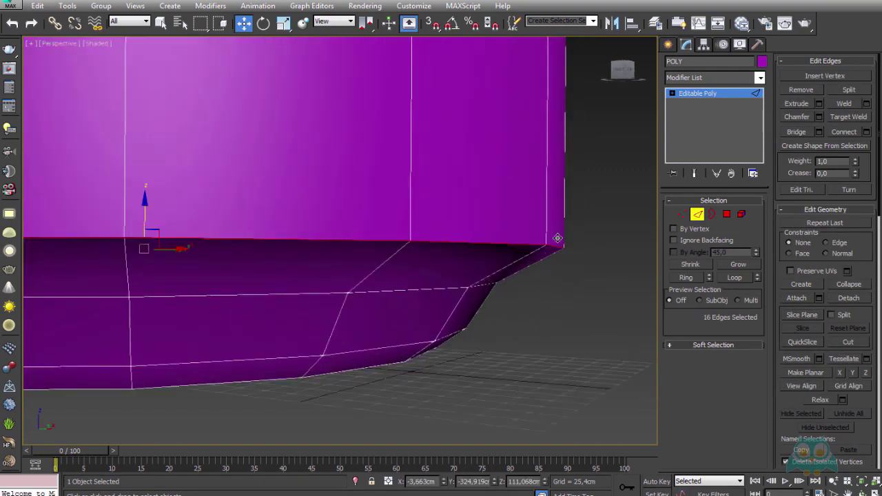
left_click(820, 116)
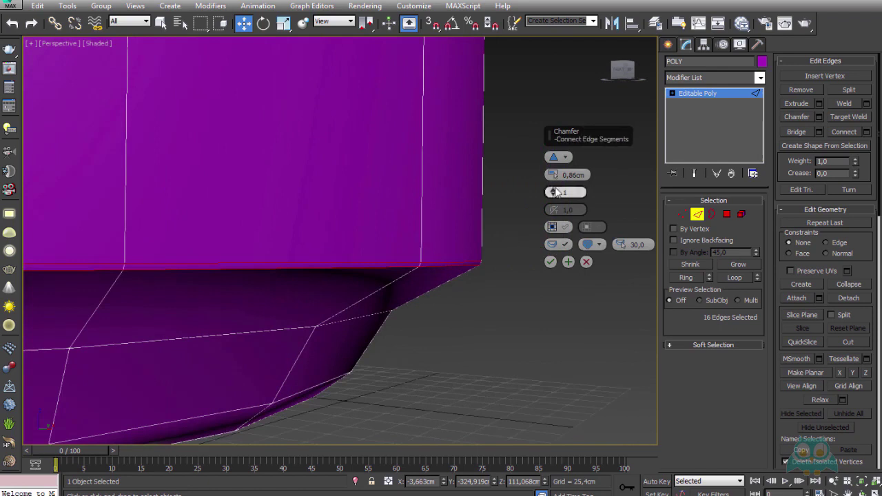
right_click(552, 178)
left_click_drag(551, 178, 551, 162)
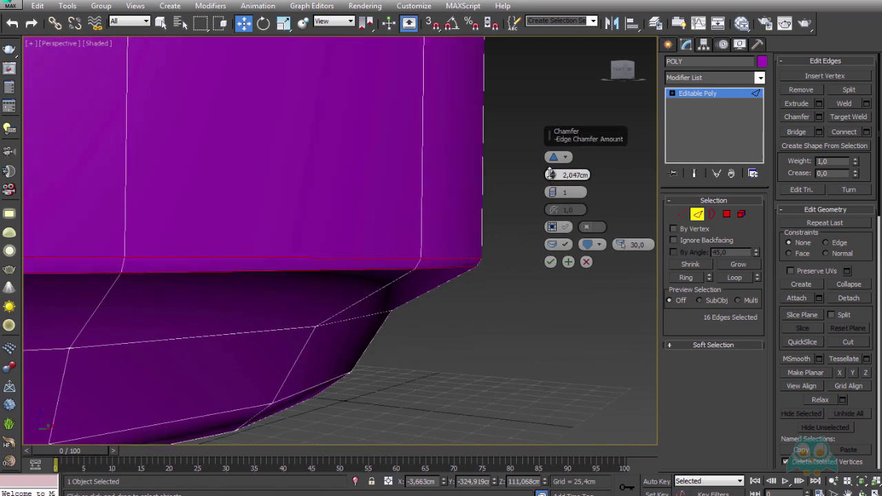
left_click(550, 262)
left_click(613, 258)
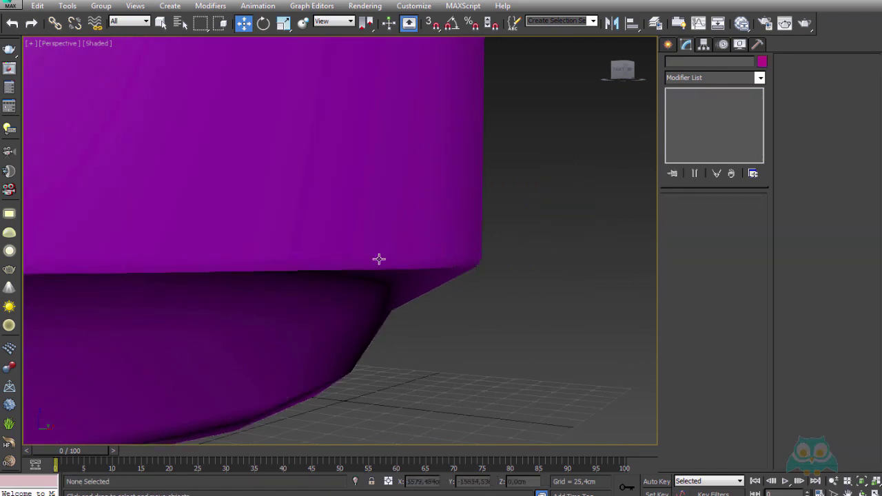
mouse_move(379, 258)
middle_mouse_down("alt")
mouse_move(497, 288)
mouse_move(430, 288)
mouse_move(402, 180)
mouse_move(425, 262)
mouse_move(411, 191)
mouse_move(413, 221)
middle_mouse_up("alt")
left_click(413, 221)
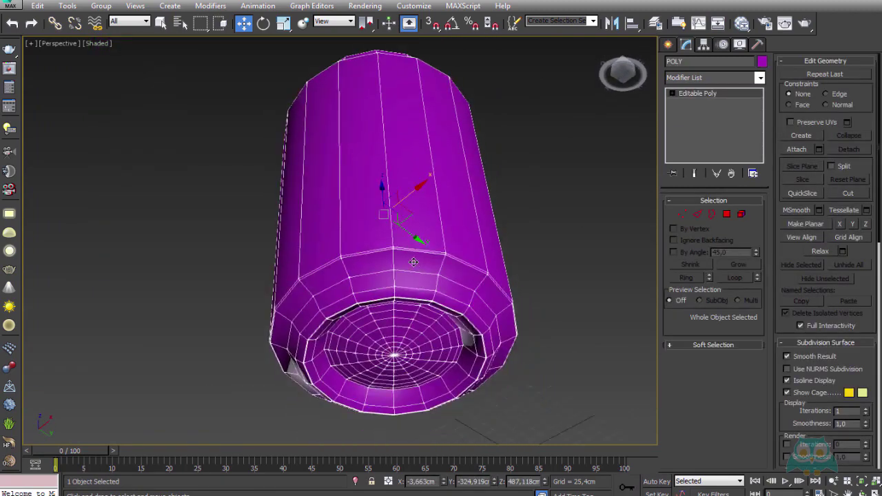
- Select the top border and Shift-drag it upward to extrude a new band of rim faces
mouse_move(416, 260)
middle_mouse_down("alt")
mouse_move(446, 341)
mouse_move(426, 255)
mouse_move(467, 250)
mouse_move(455, 255)
mouse_move(418, 189)
mouse_move(412, 154)
mouse_move(446, 154)
mouse_move(381, 203)
mouse_move(414, 207)
mouse_move(431, 197)
mouse_move(399, 200)
middle_mouse_up("alt")
left_click(712, 213)
left_click(467, 157)
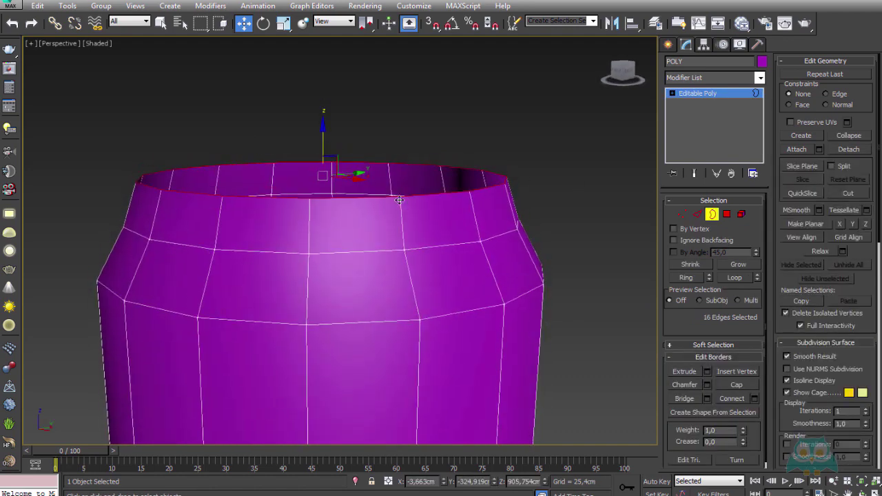
scroll(399, 200, "up", 1)
scroll(360, 186, "up", 3)
scroll(394, 176, "up", 1)
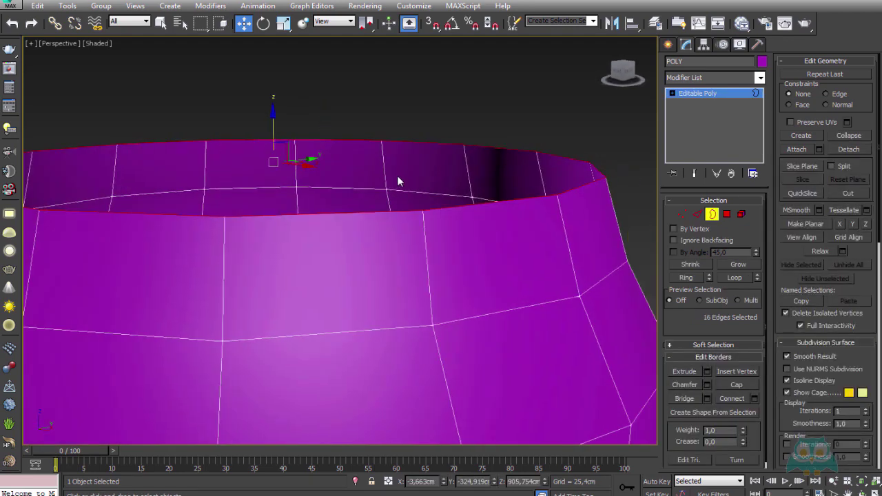
left_click_drag(273, 121, 272, 102, "shift")
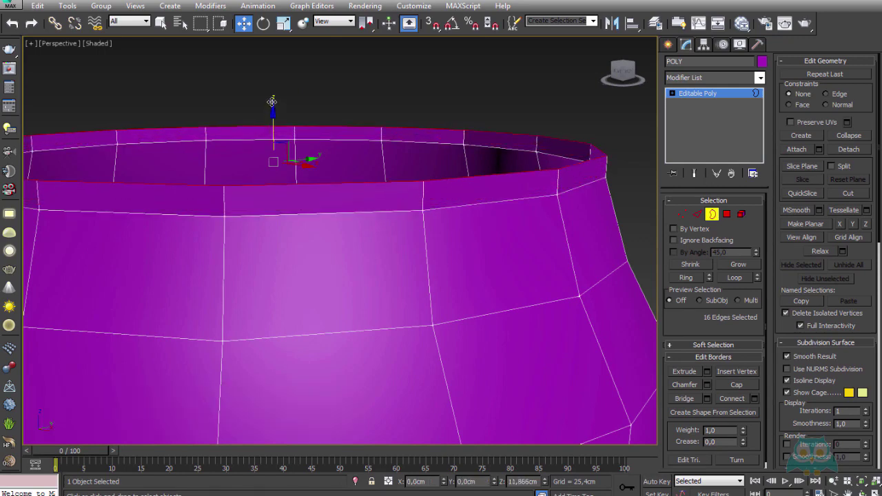
middle_click_drag(458, 168, 455, 229, "alt")
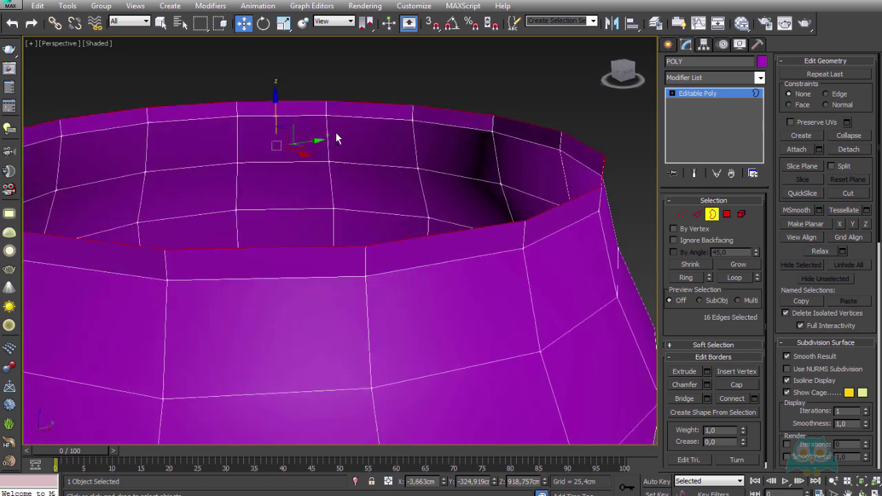
left_click(283, 23)
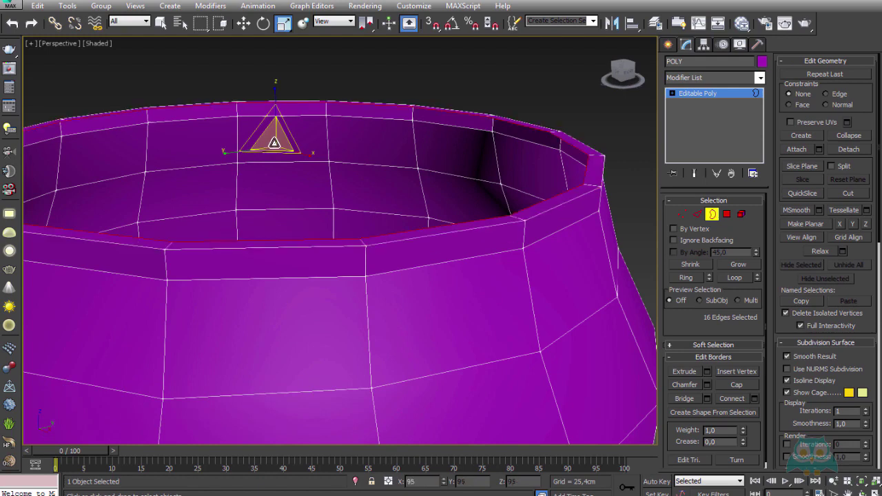
- Shift-scale a copy of the top border inward to about 94%, verifying it in the Scale Transform Type-In
left_click_drag(274, 140, 275, 145, "shift")
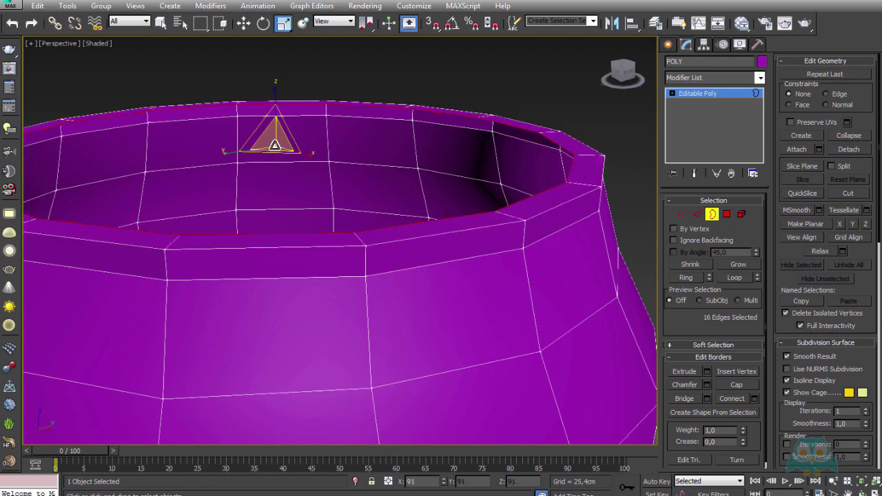
scroll(291, 169, "down", 3)
mouse_move(291, 169)
middle_mouse_down("alt")
mouse_move(323, 188)
mouse_move(314, 124)
middle_mouse_up("alt")
scroll(324, 187, "up", 3)
right_click(282, 23)
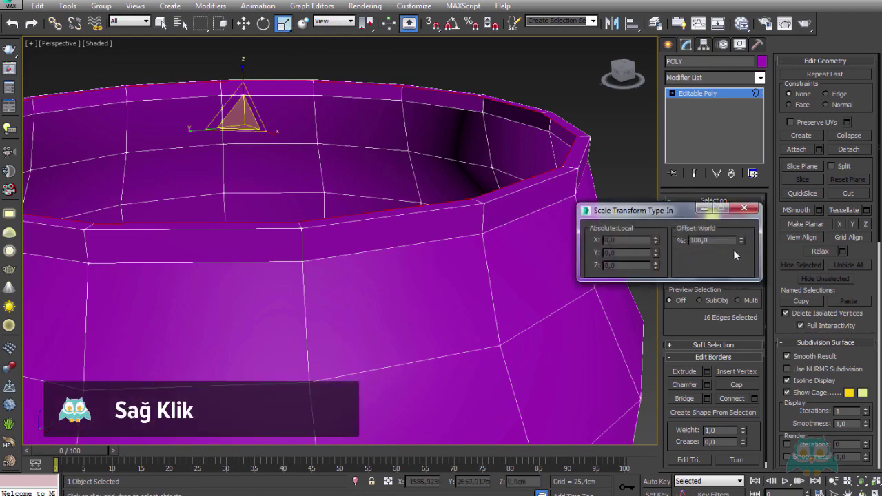
left_click_drag(669, 216, 711, 224)
mouse_move(784, 248)
left_mouse_down()
mouse_move(779, 218)
mouse_move(764, 255)
left_mouse_up()
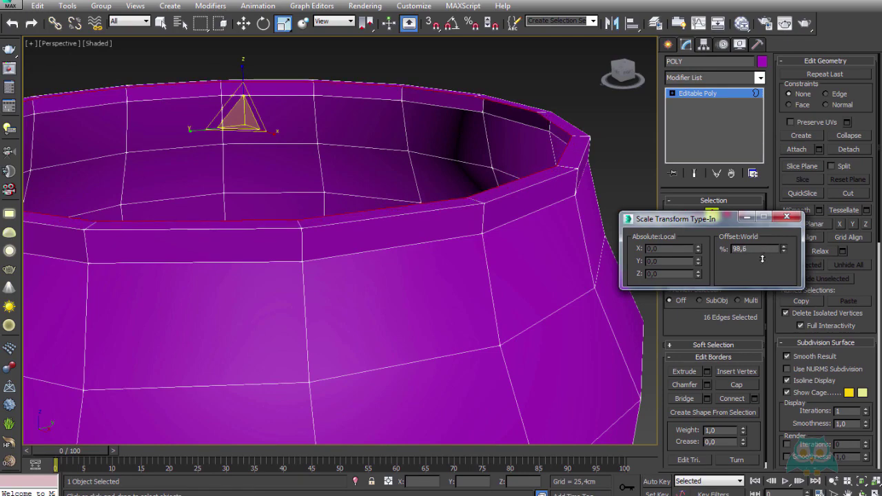
middle_click_drag(526, 269, 527, 263, "alt")
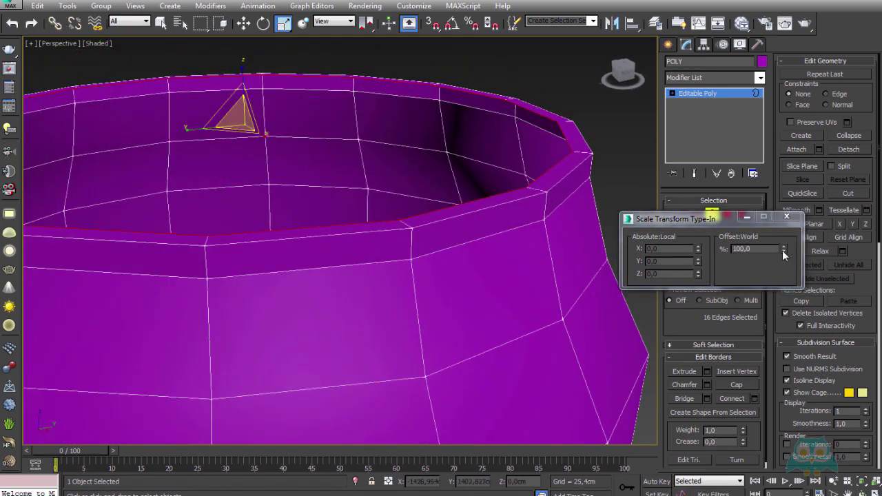
mouse_move(473, 269)
middle_mouse_down("alt")
mouse_move(442, 217)
mouse_move(352, 129)
mouse_move(331, 172)
middle_mouse_up("alt")
left_click(786, 217)
left_click(244, 23)
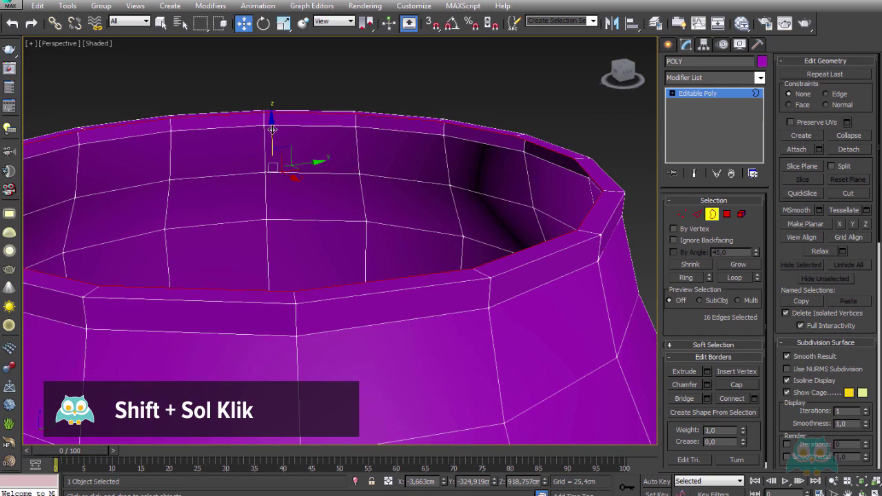
- Shift-drag the inner rim border along Z to extrude the lip's inner wall
left_click_drag(272, 130, 273, 143, "shift")
middle_click_drag(273, 142, 297, 148, "alt")
scroll(240, 182, "up", 2)
scroll(189, 153, "up", 5)
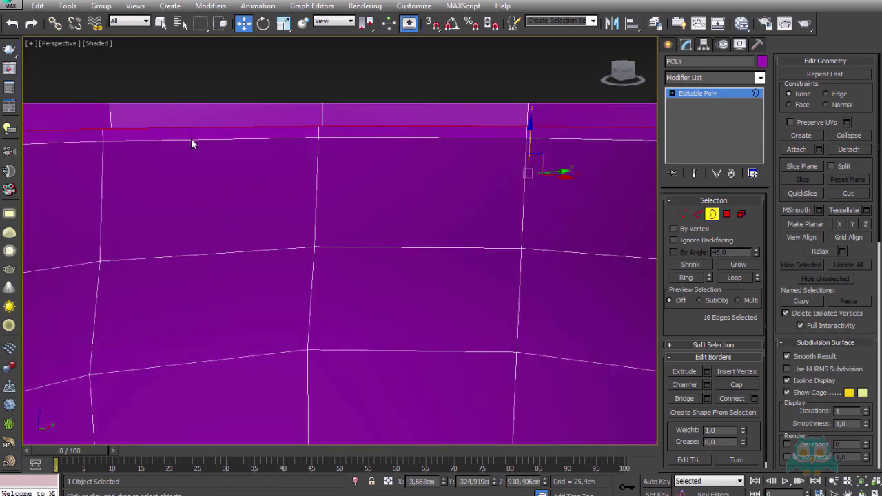
scroll(199, 145, "down", 4)
key("f")
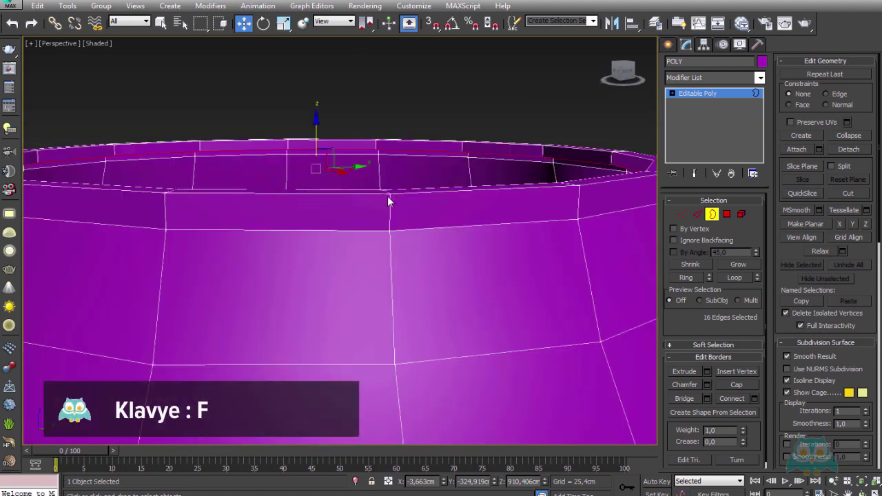
scroll(391, 162, "up", 3)
scroll(361, 252, "up", 3)
scroll(361, 252, "down", 2)
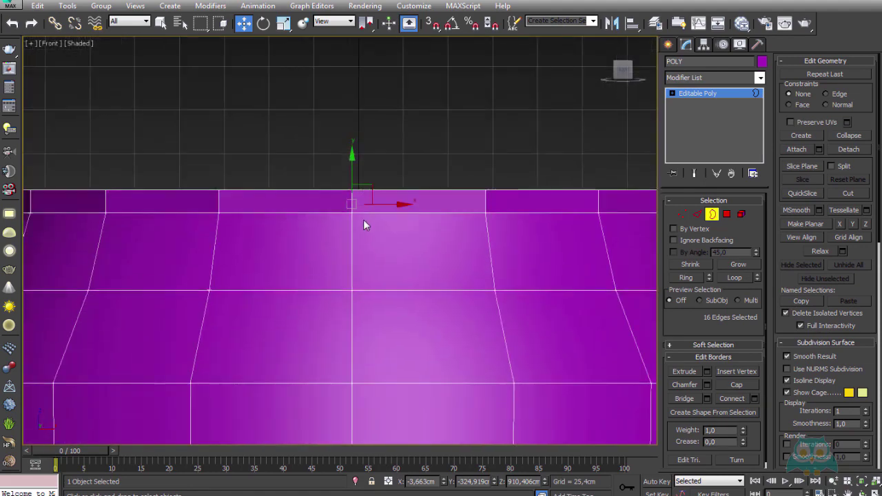
scroll(364, 222, "down", 3)
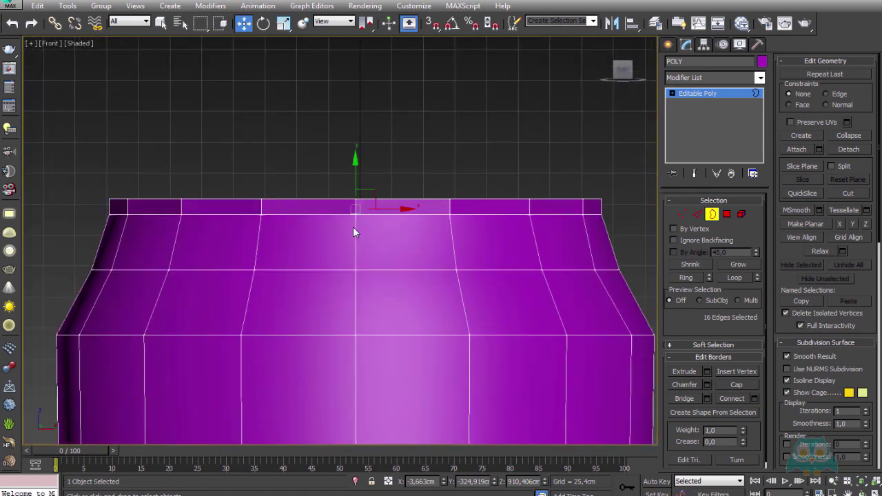
- In wireframe front view, nudge the new rim edges slightly down, then restore shaded perspective
left_click(89, 44)
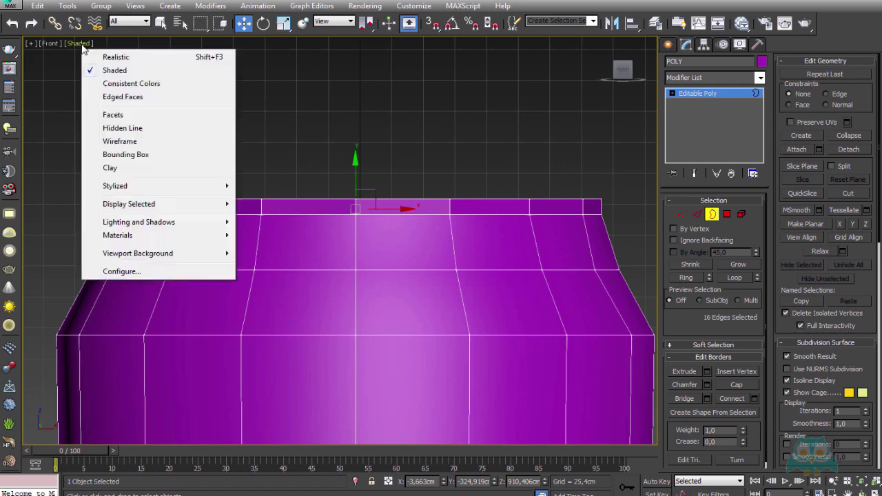
left_click(118, 142)
scroll(290, 200, "up", 2)
scroll(304, 224, "up", 2)
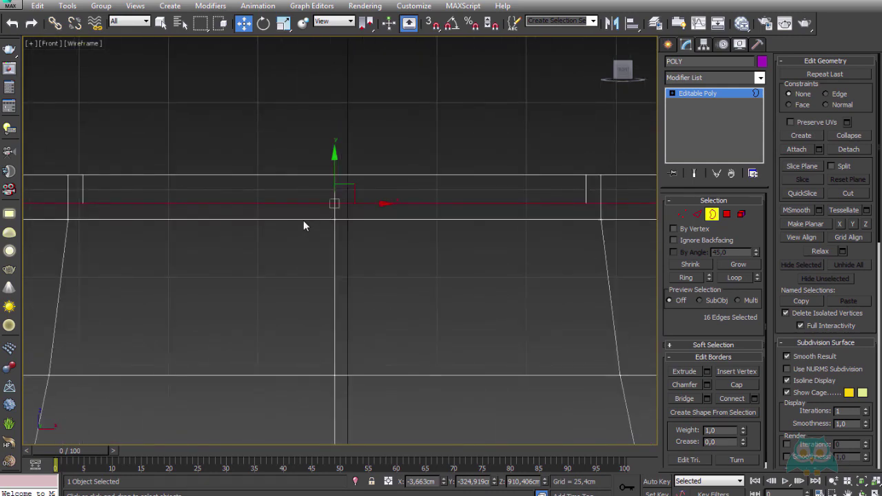
left_click_drag(335, 157, 334, 172)
scroll(484, 234, "down", 2)
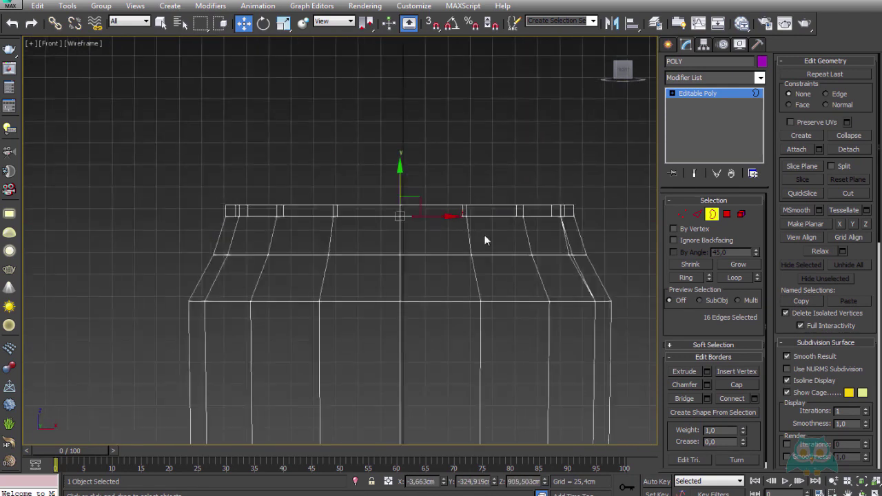
scroll(492, 241, "down", 2)
left_click(78, 42)
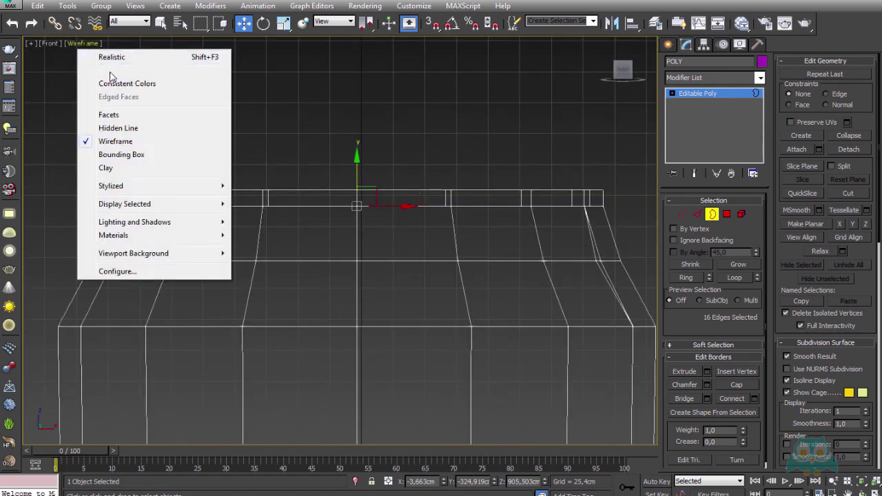
left_click(103, 69)
key("p")
mouse_move(420, 224)
middle_mouse_down("alt")
mouse_move(377, 202)
mouse_move(379, 228)
mouse_move(388, 198)
mouse_move(321, 183)
middle_mouse_up("alt")
- Cap the can's top opening using Cap from the border's quad menu
right_click(322, 183)
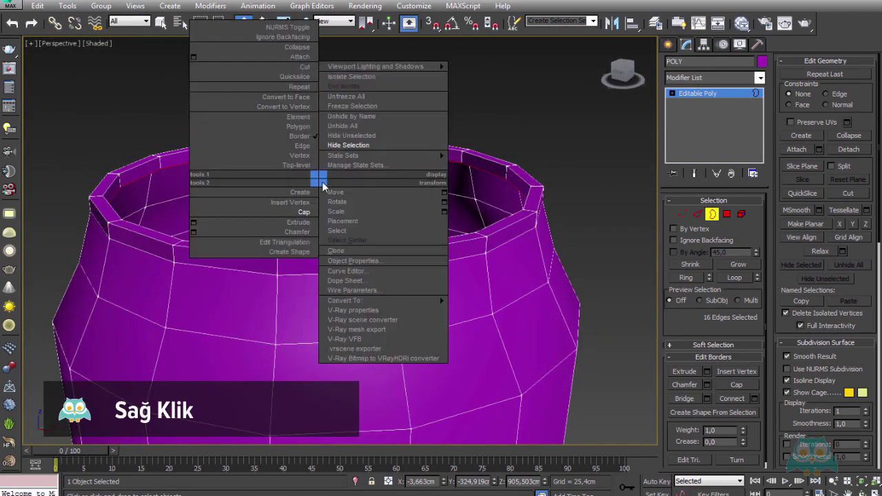
left_click(276, 212)
mouse_move(467, 194)
middle_mouse_down("alt")
mouse_move(461, 220)
mouse_move(471, 254)
mouse_move(451, 134)
mouse_move(451, 193)
mouse_move(469, 221)
middle_mouse_up("alt")
- Exit border editing, reselect the can, and zoom out to view the closed can
key("ctrl+d")
scroll(487, 272, "down", 3)
scroll(485, 232, "down", 3)
scroll(471, 254, "down", 3)
left_click(451, 234)
scroll(448, 198, "up", 3)
scroll(433, 244, "up", 2)
scroll(439, 186, "up", 2)
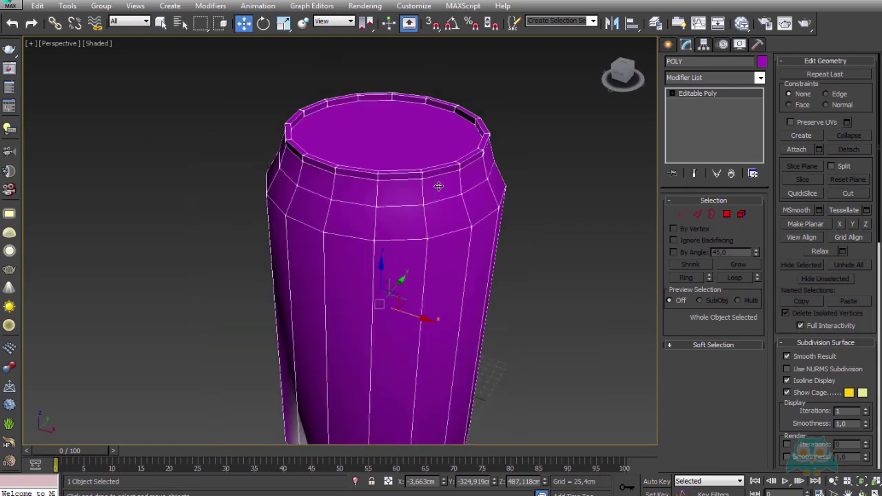
scroll(438, 186, "down", 2)
scroll(441, 173, "down", 2)
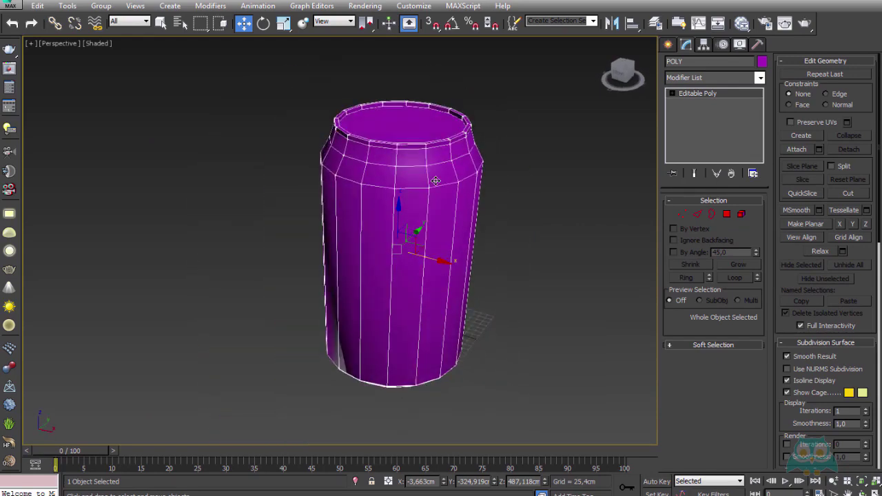
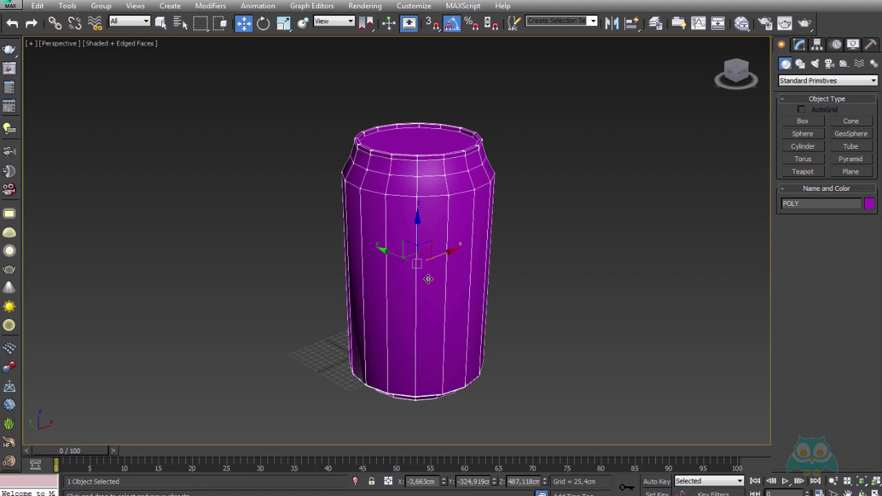
- Zero the POLY can's X and Y position, then start a copy with Ctrl+V
middle_click_drag(474, 312, 501, 298)
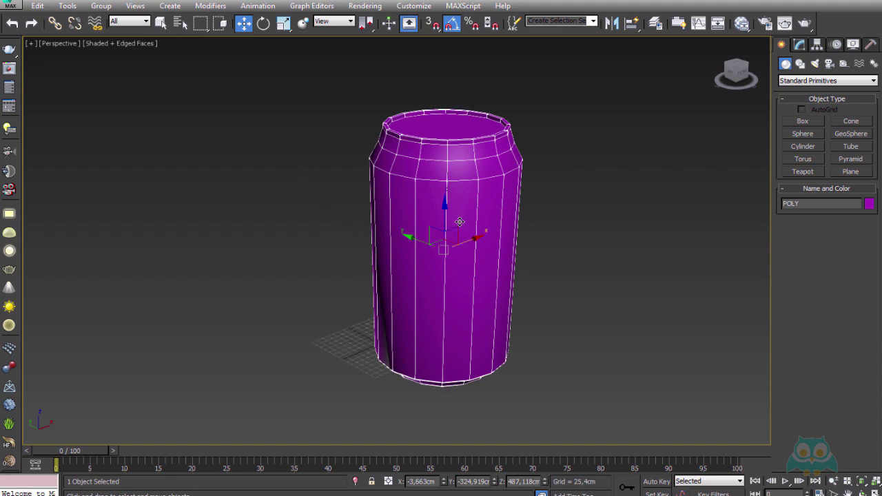
right_click(444, 484)
right_click(495, 485)
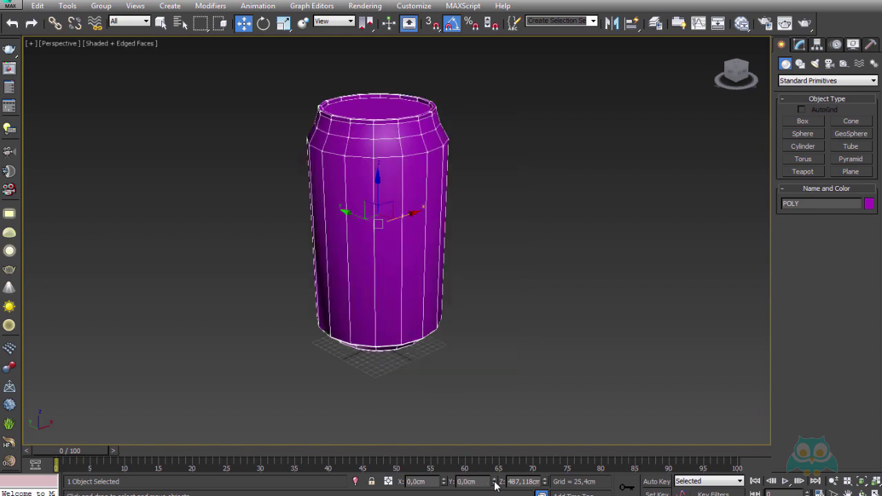
mouse_move(472, 330)
middle_mouse_down("alt")
mouse_move(453, 278)
mouse_move(468, 295)
middle_mouse_up("alt")
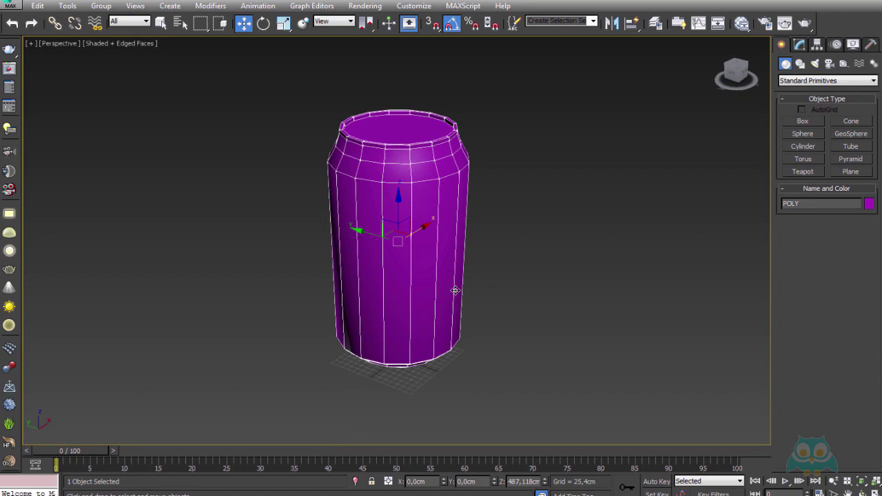
key("ctrl+v")
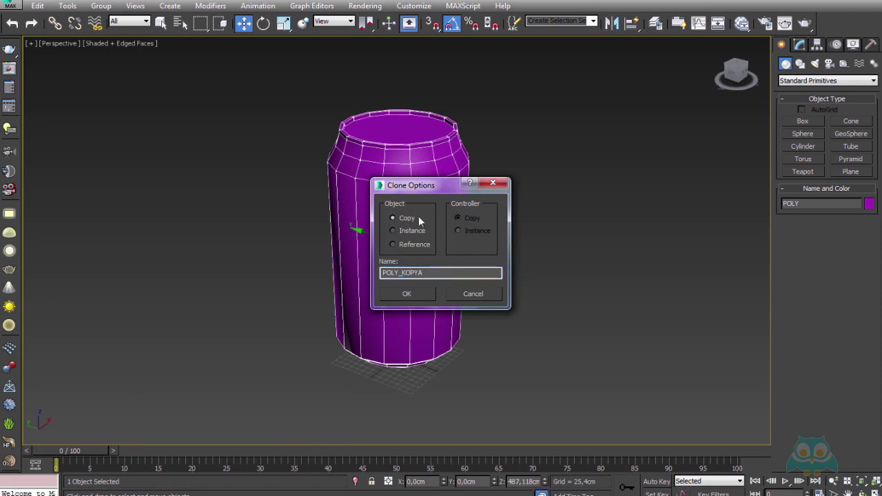
- Create the POLY_KOPYA copy, hide it, and reselect the original POLY can
left_click(412, 294)
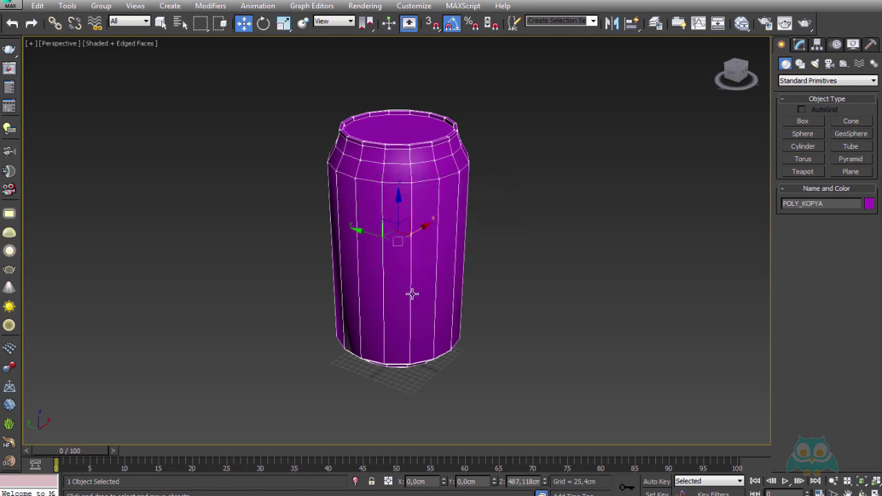
key("h")
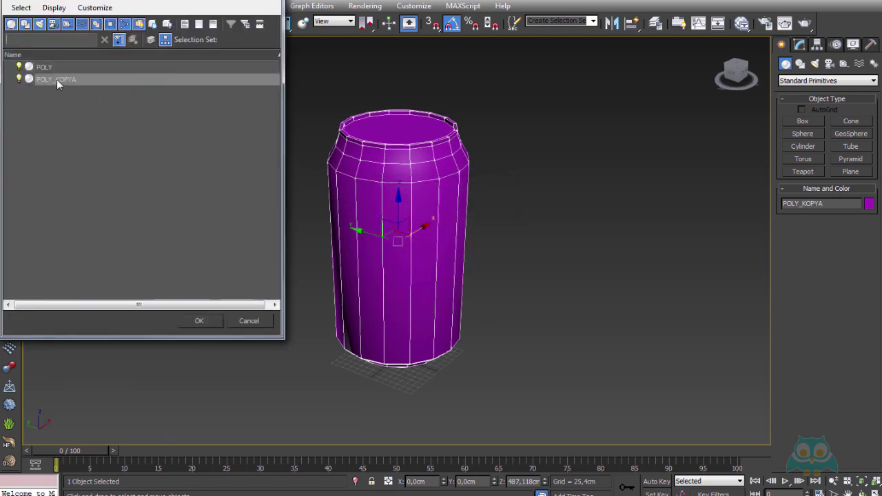
double_click(57, 81)
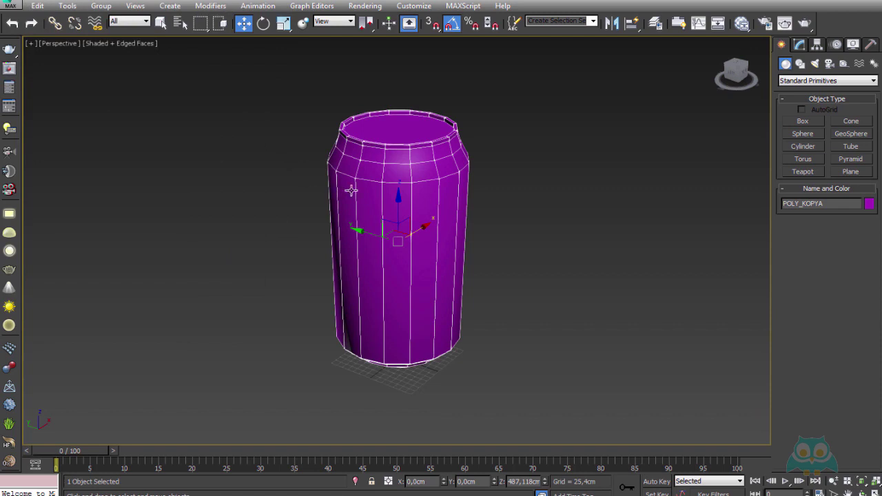
right_click(395, 181)
mouse_move(421, 158)
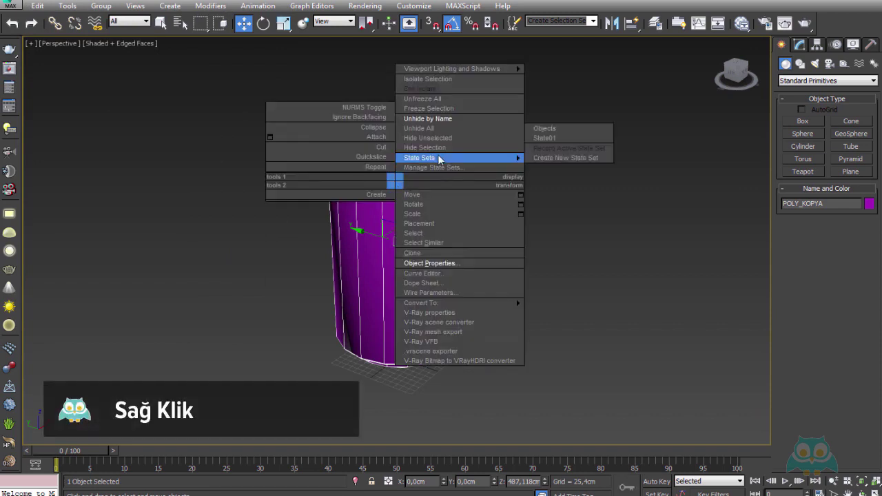
left_click(440, 146)
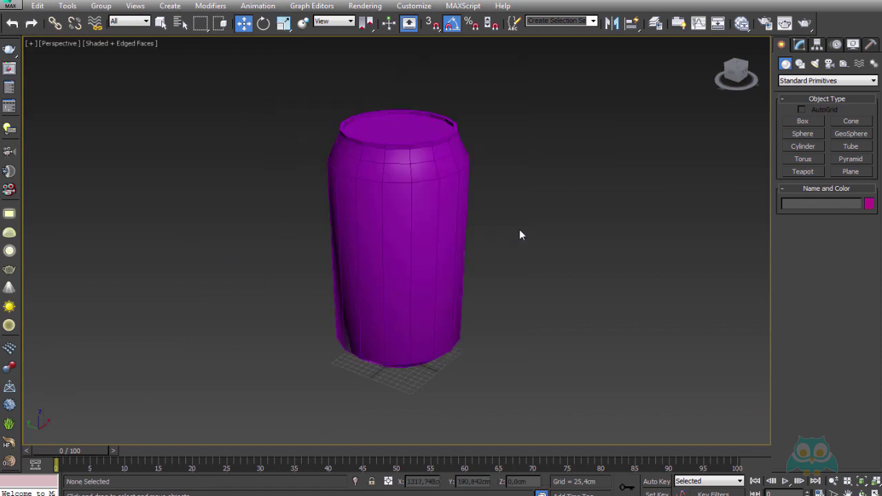
left_click(425, 171)
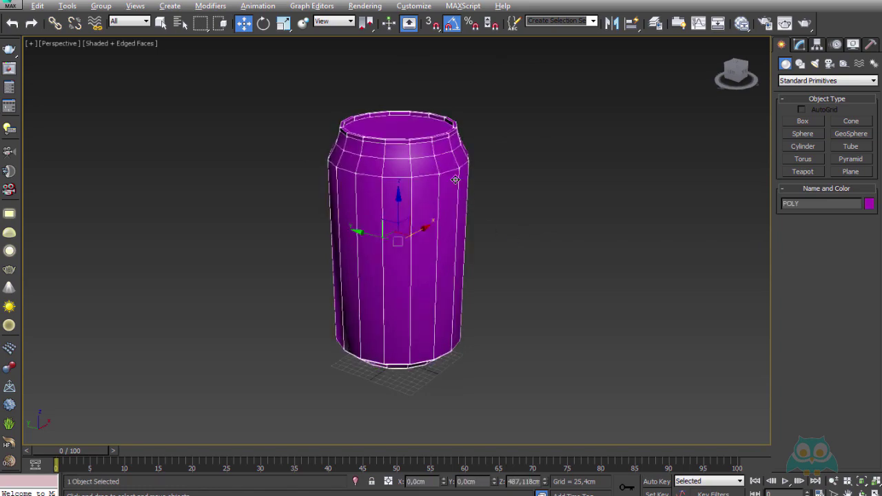
mouse_move(426, 172)
middle_mouse_down("alt")
mouse_move(441, 131)
mouse_move(463, 226)
middle_mouse_up("alt")
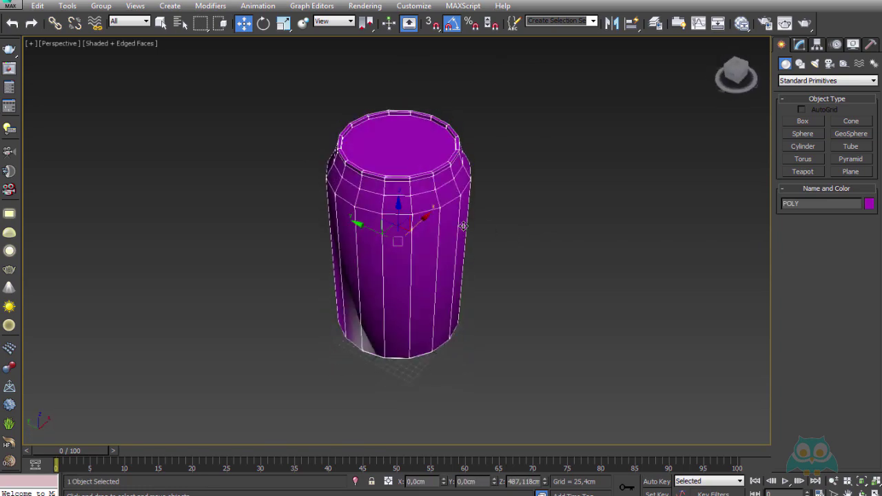
- In Top view, draw a roughly 503 x 500 cm plane to the right of the can
key("t")
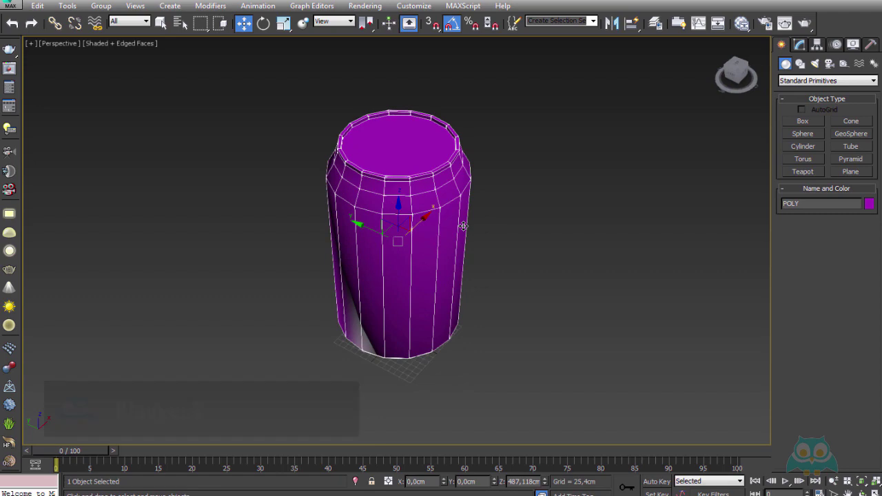
key("z")
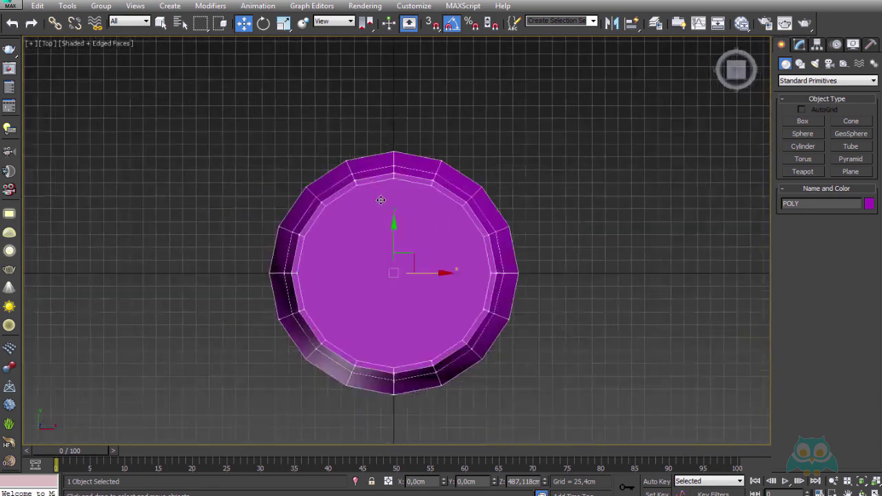
scroll(379, 205, "up", 3)
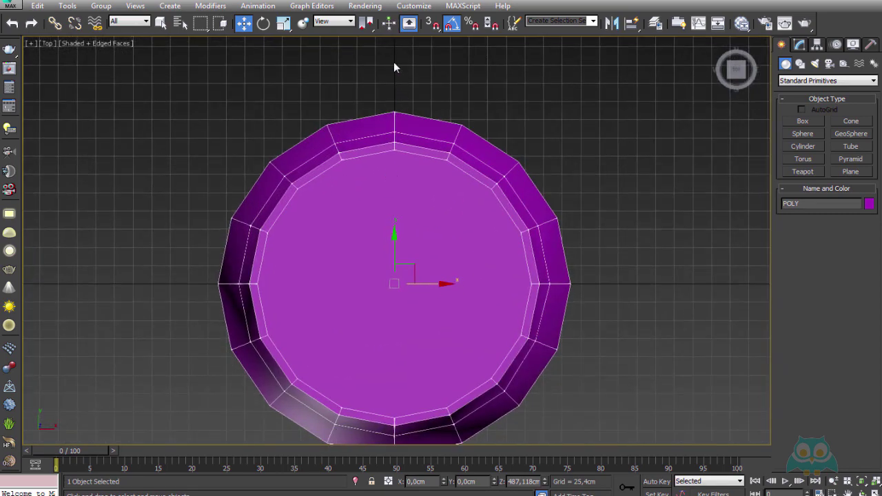
scroll(394, 62, "down", 2)
scroll(391, 83, "down", 1)
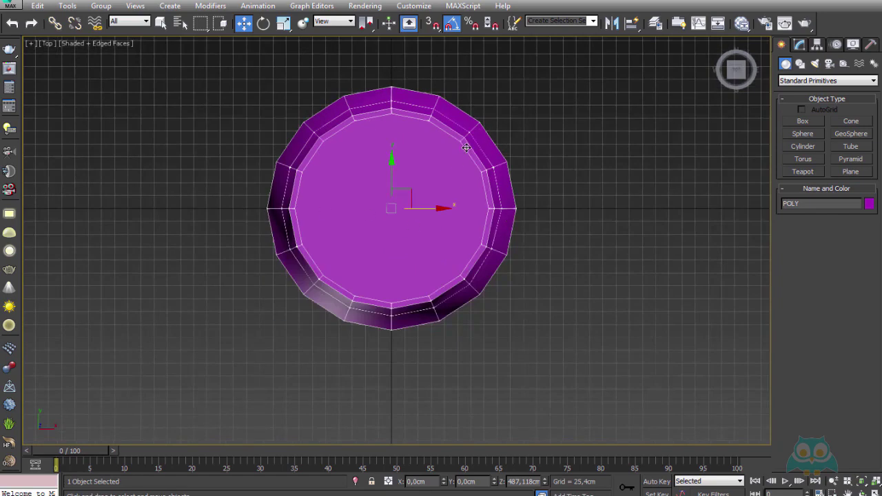
middle_click_drag(466, 148, 246, 223)
scroll(379, 224, "down", 3)
scroll(520, 210, "up", 2)
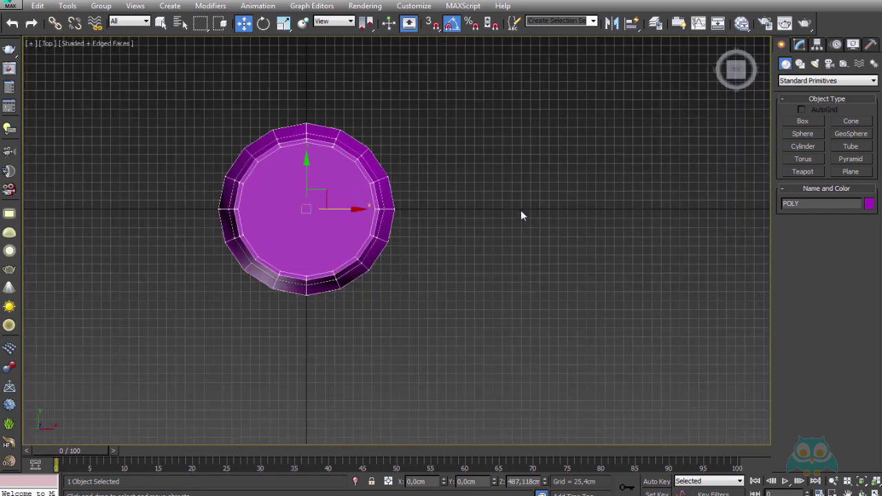
middle_click_drag(521, 209, 505, 237)
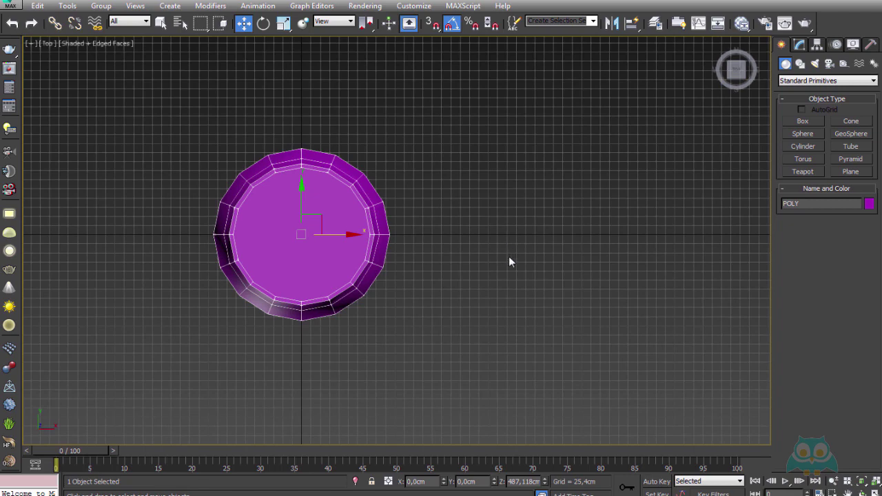
mouse_move(736, 69)
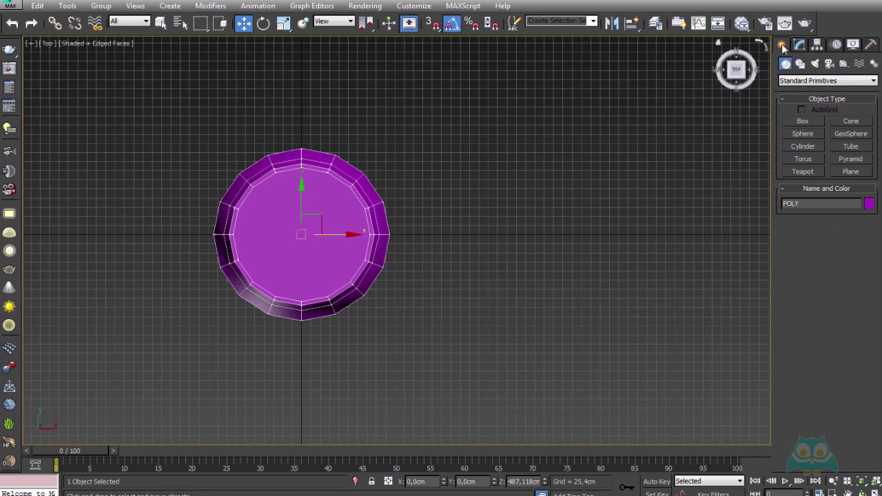
left_click(852, 172)
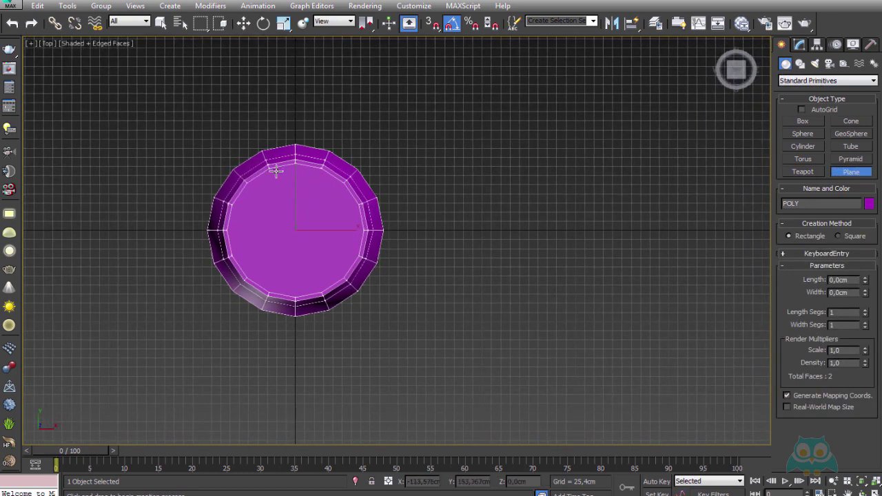
middle_click_drag(256, 203, 216, 203)
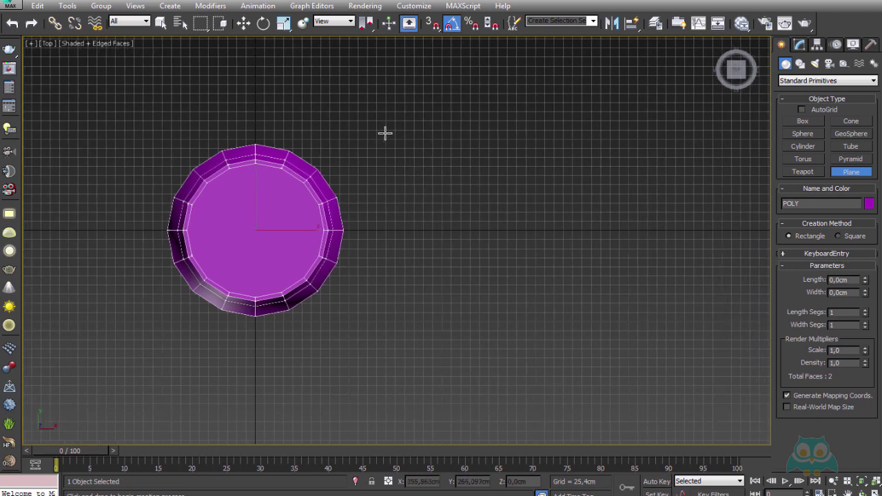
left_click_drag(385, 133, 569, 311)
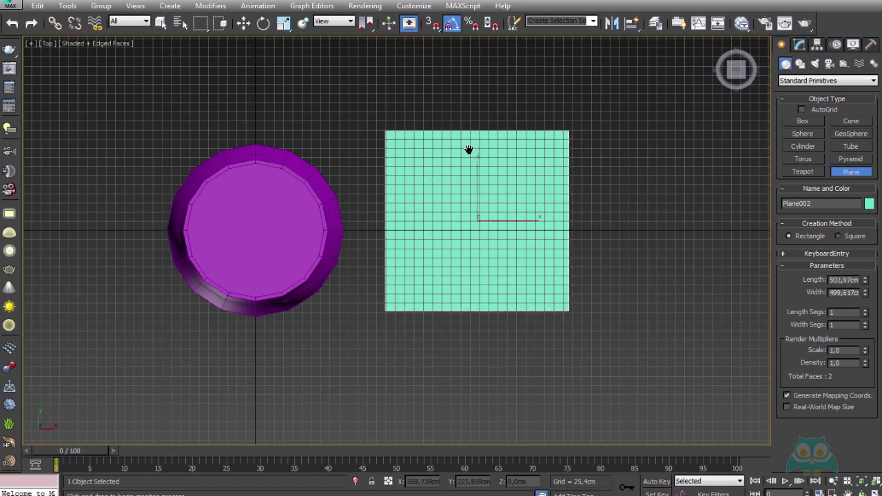
middle_click_drag(467, 148, 482, 148)
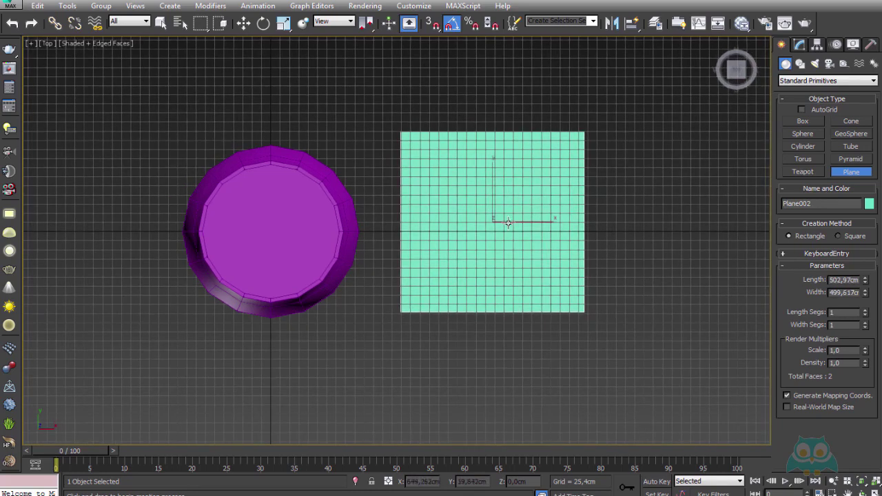
- Rename the new plane TEPE
right_click(519, 92)
left_click(800, 44)
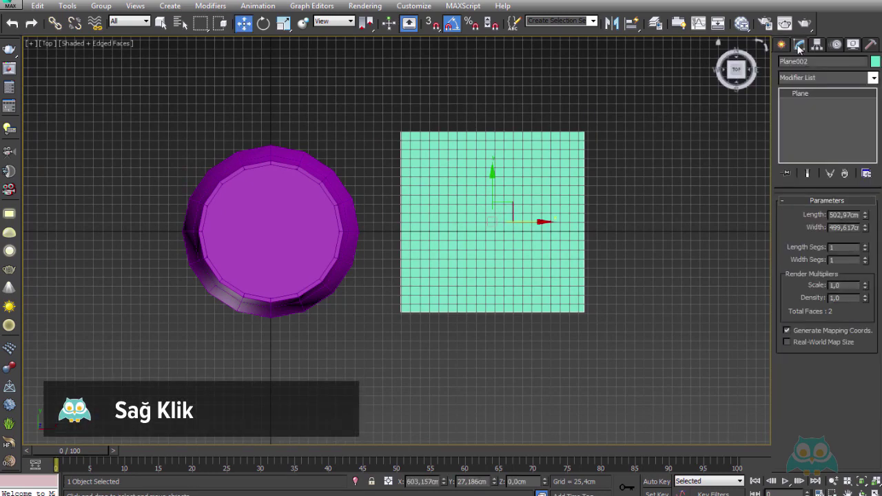
left_click(812, 61)
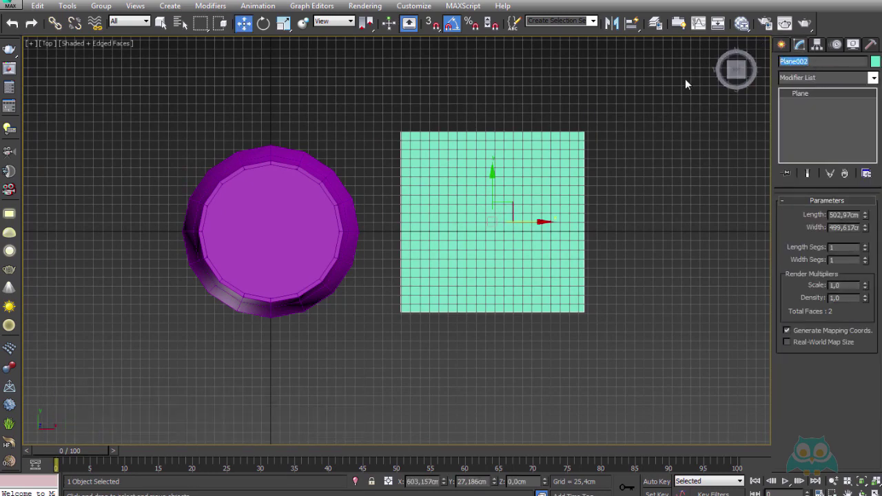
type("TEPE")
- In the Slate Material Editor, duplicate the bitmap and material nodes and name the material tepe
left_click(741, 24)
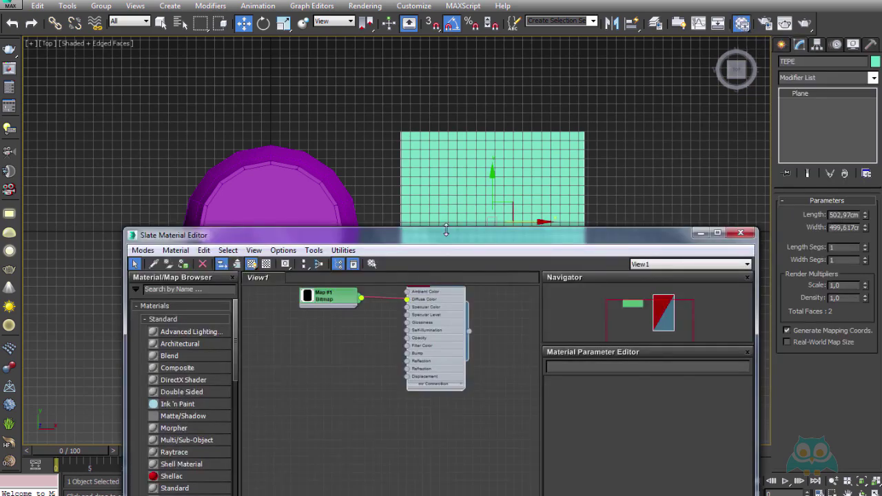
left_click_drag(446, 230, 424, 91)
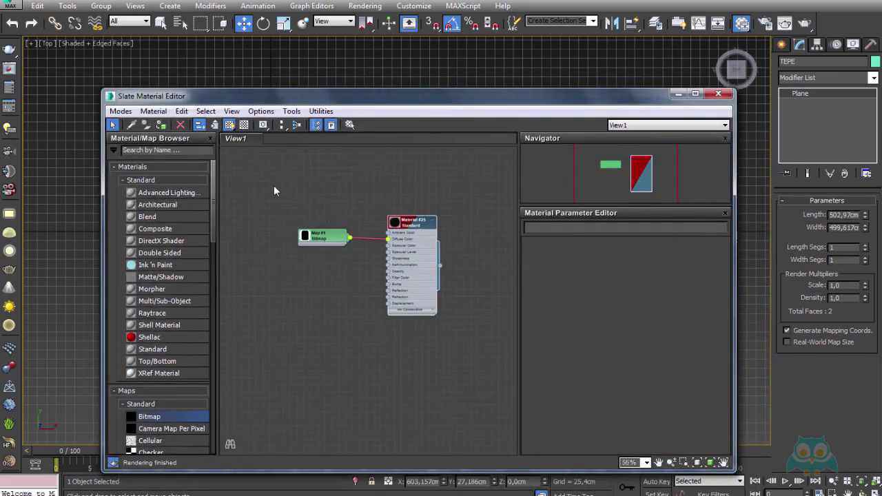
left_click_drag(266, 178, 484, 370)
left_click_drag(469, 175, 283, 349)
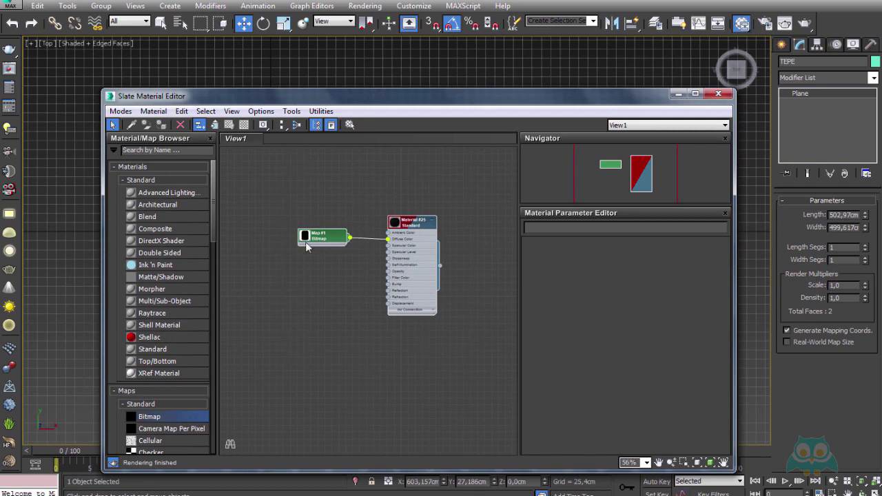
left_click_drag(415, 228, 411, 342, "shift")
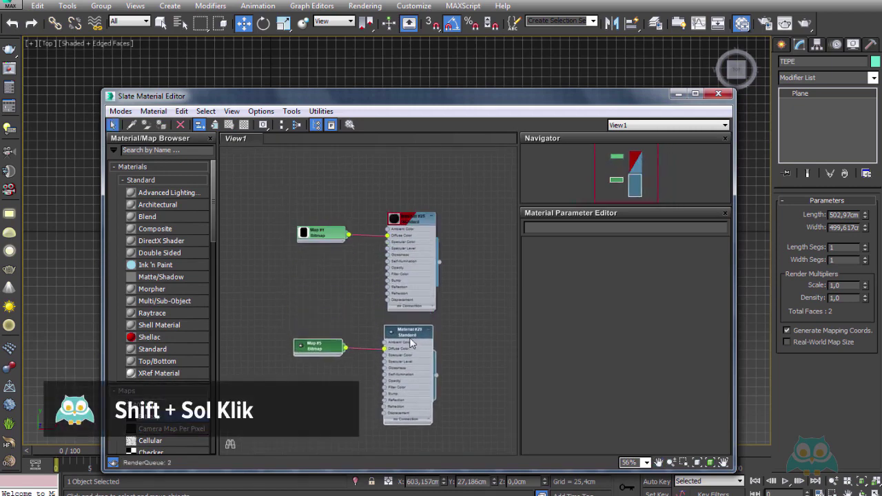
middle_click_drag(411, 342, 406, 276)
double_click(407, 276)
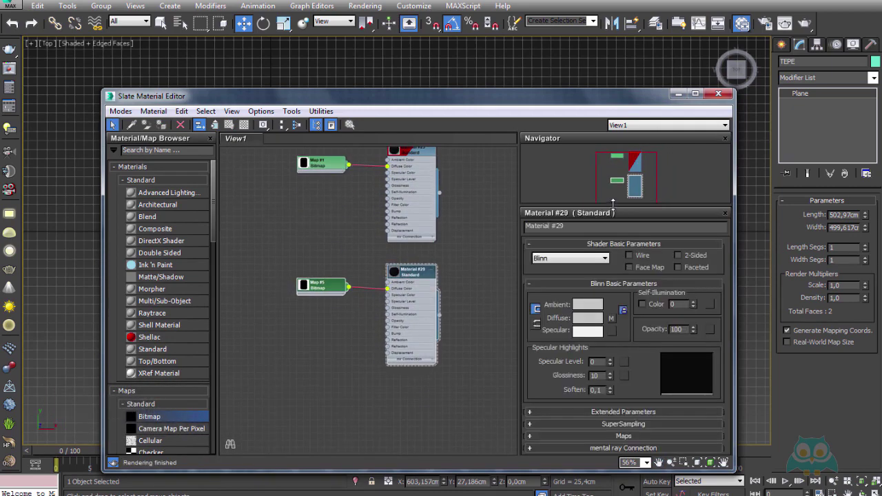
left_click_drag(587, 226, 468, 251)
type("tepe")
- Load can_top.jpg into the duplicated Map #5 bitmap feeding the tepe material
double_click(316, 289)
left_click_drag(564, 354, 560, 266)
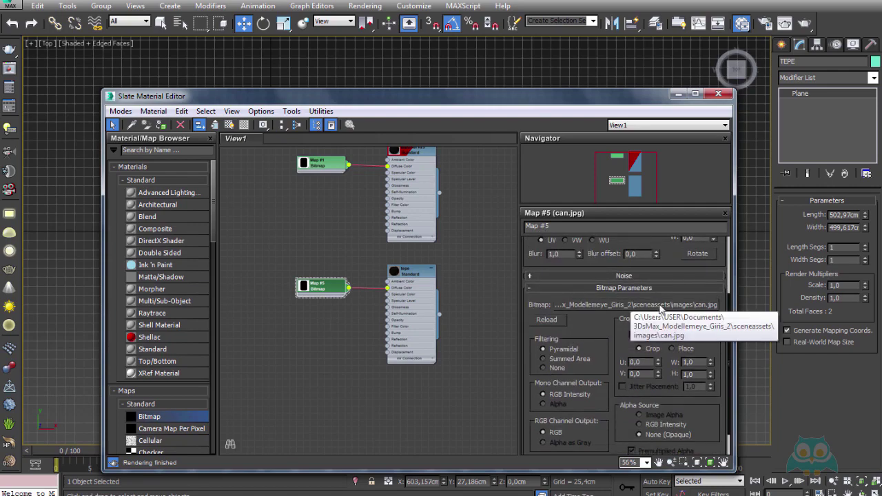
left_click(628, 304)
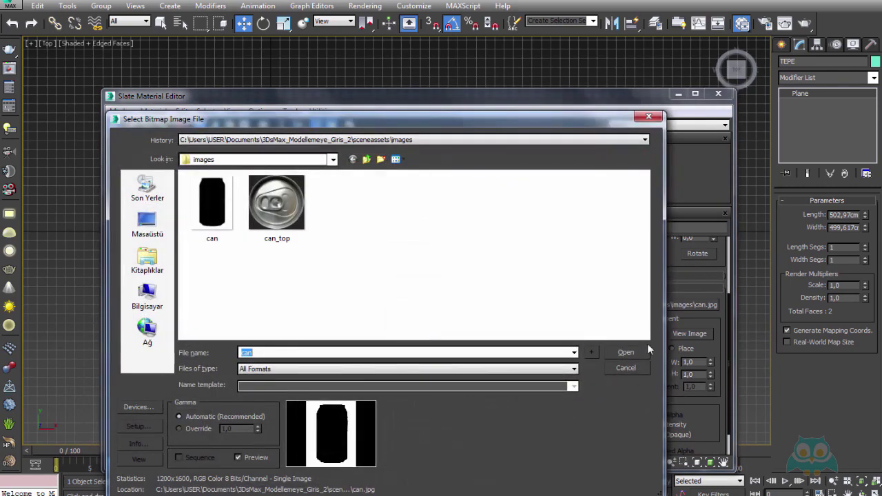
left_click(276, 204)
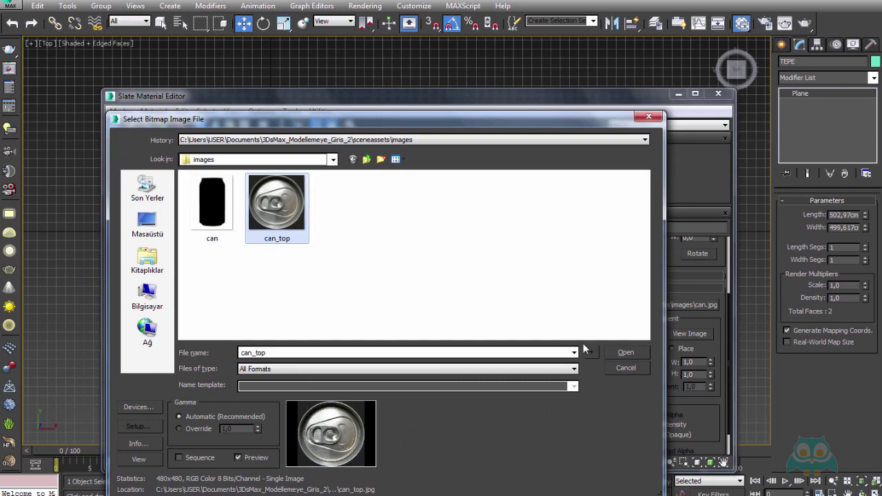
left_click(626, 352)
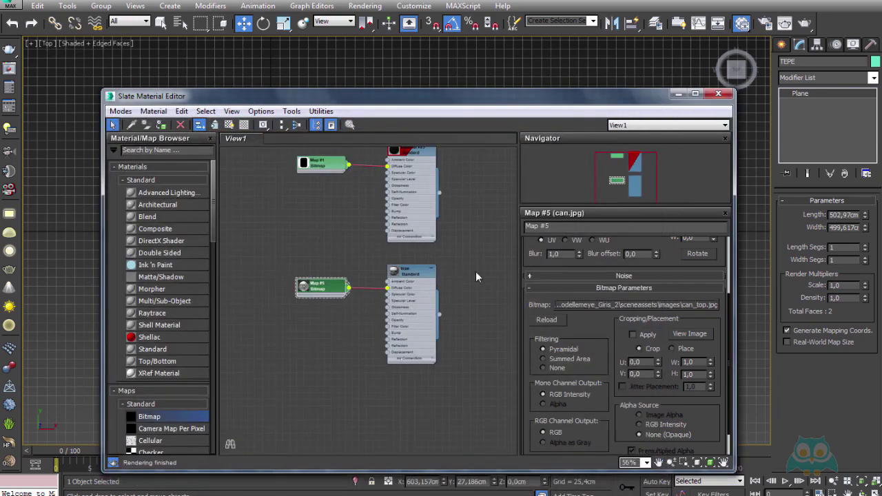
double_click(410, 275)
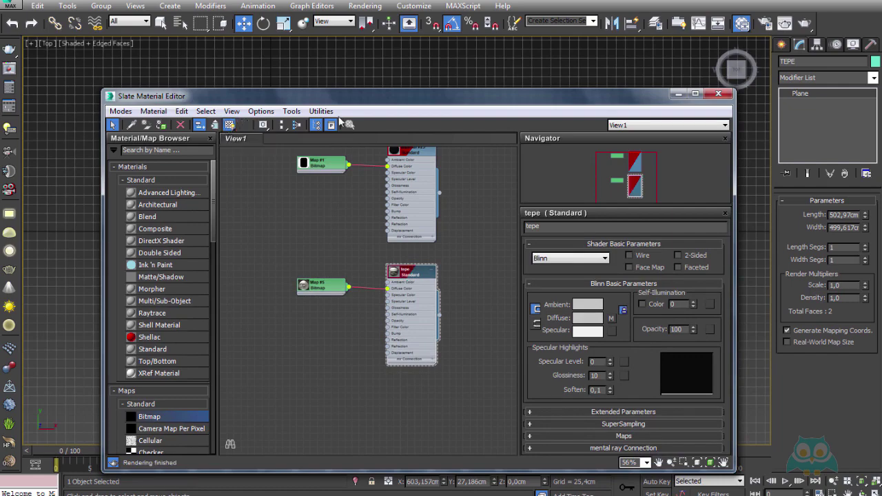
left_click_drag(399, 96, 426, 298)
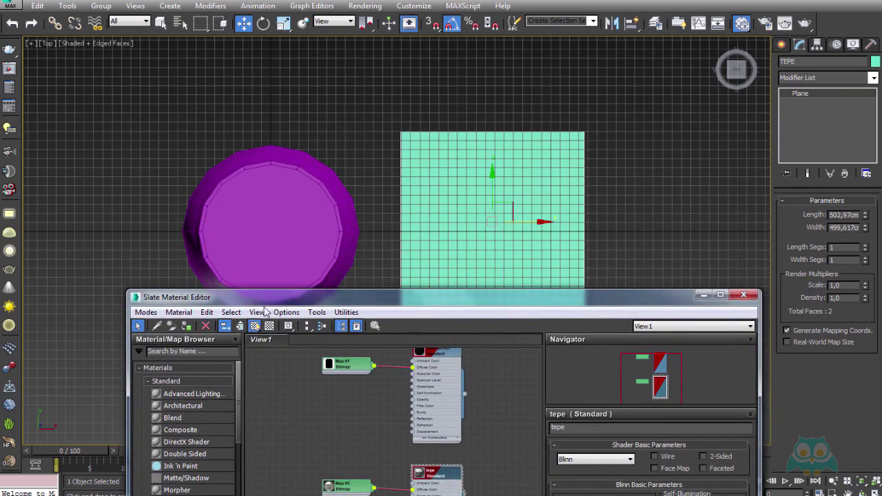
- Assign the tepe material to the TEPE plane and close the material editor
left_click(186, 327)
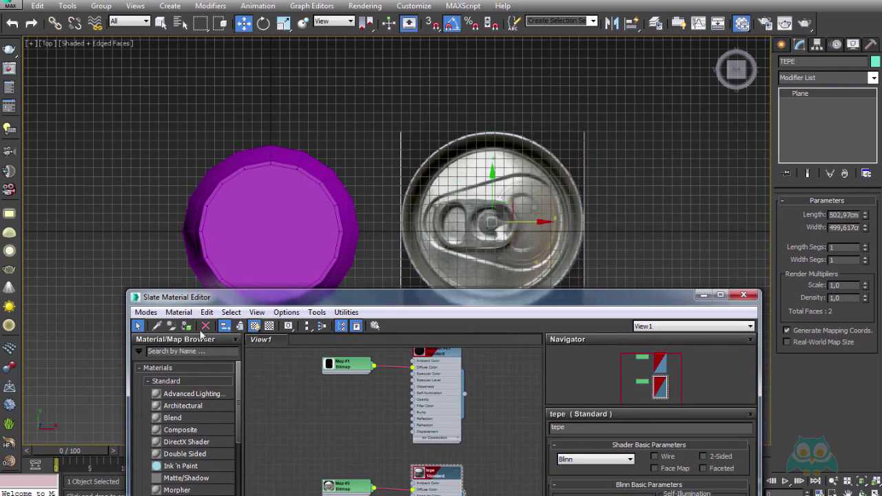
left_click(744, 295)
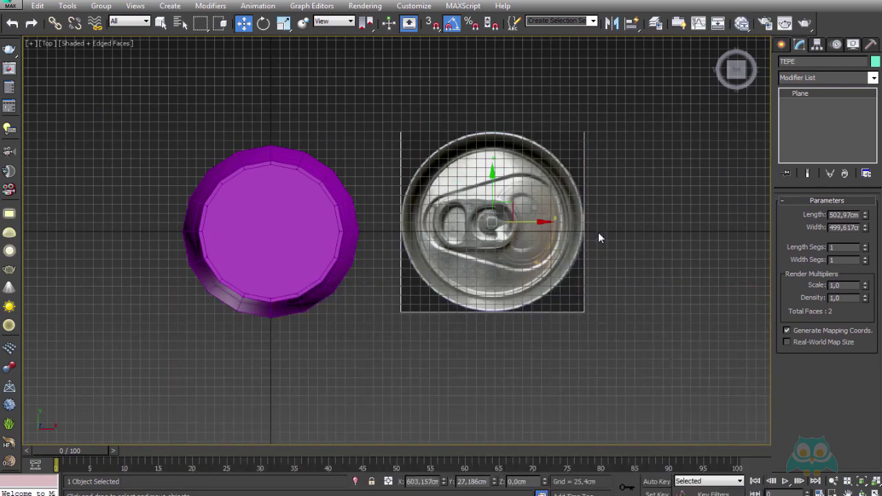
scroll(576, 163, "up", 3)
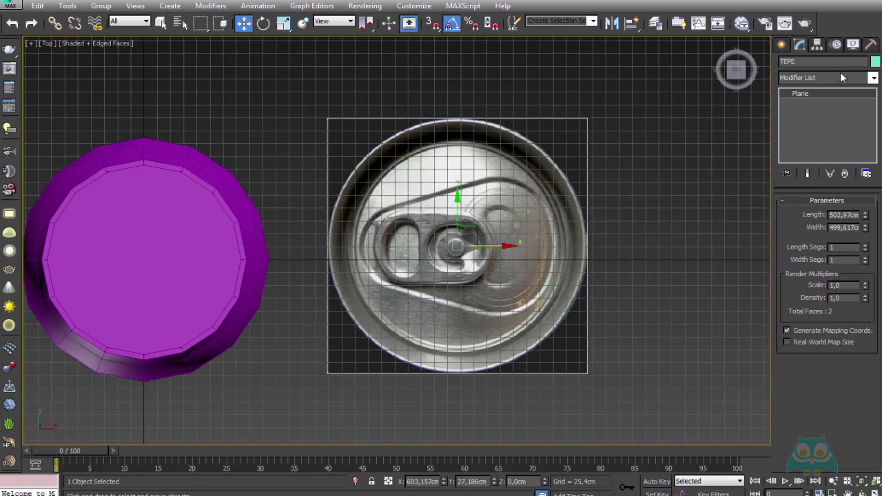
- Add a UVW Map modifier to the plane with Bitmap Fit set to can_top.jpg
left_click(840, 78)
key("u")
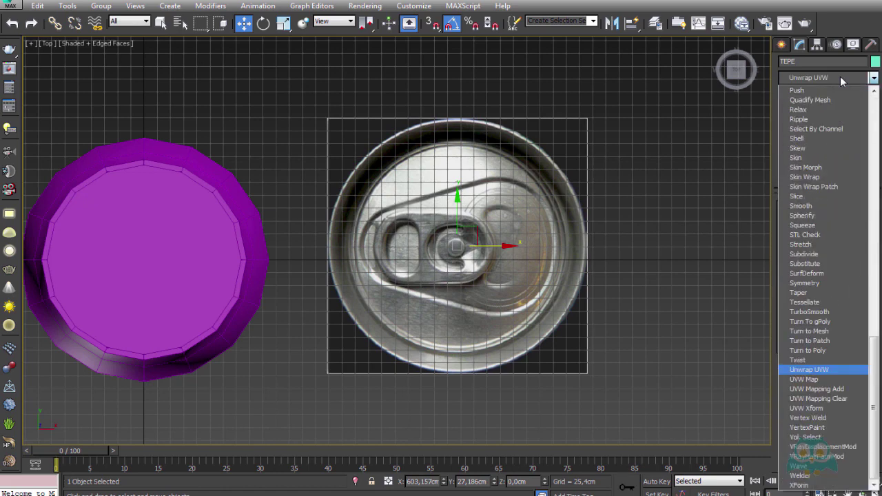
left_click(816, 383)
left_click_drag(848, 262, 839, 87)
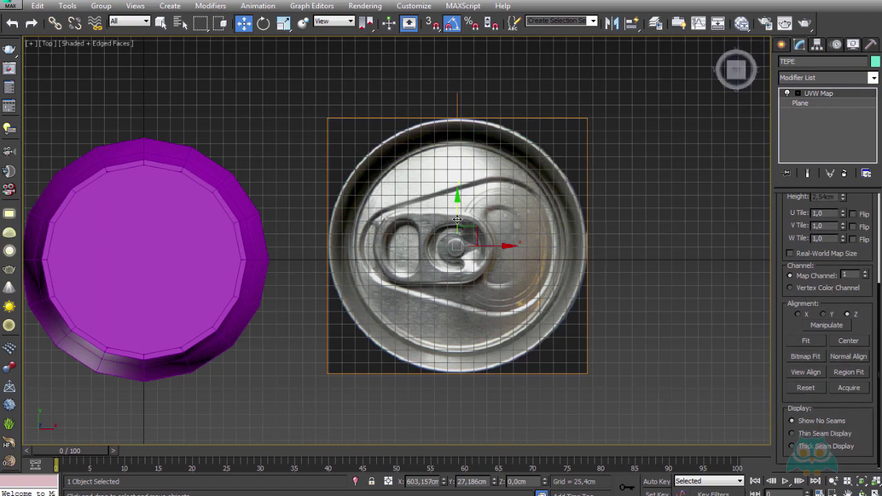
left_click(806, 356)
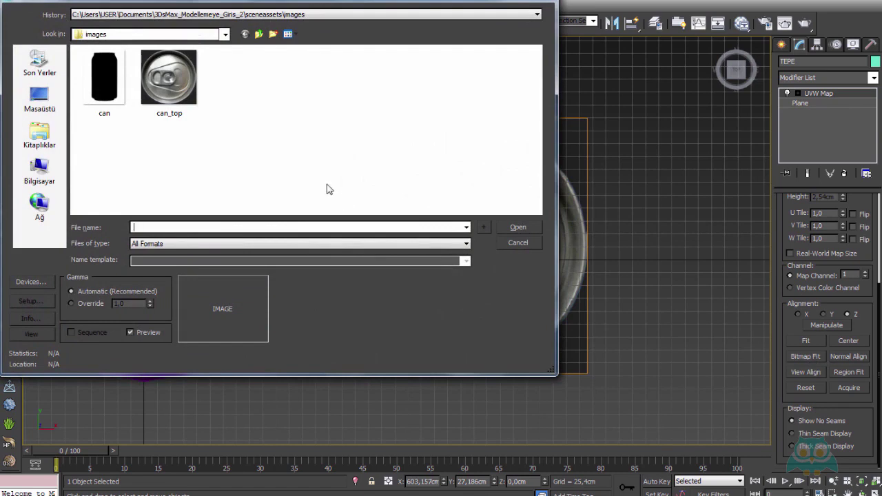
left_click(169, 77)
left_click(517, 227)
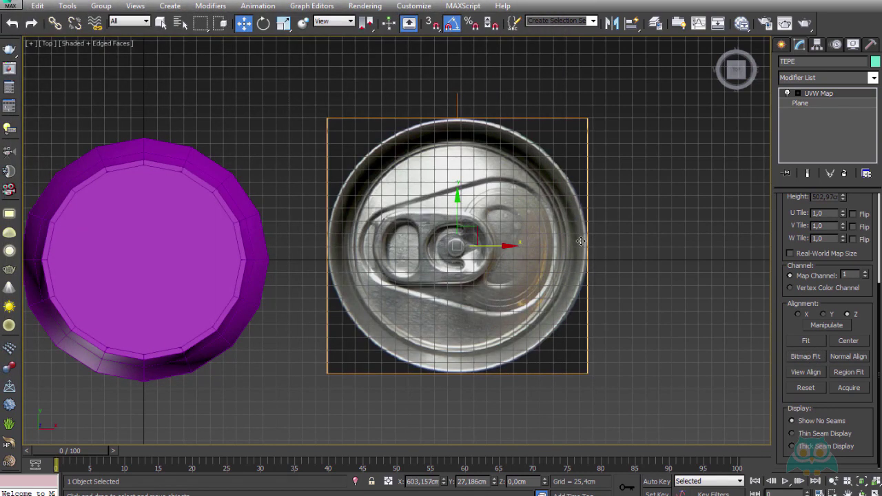
left_click(782, 46)
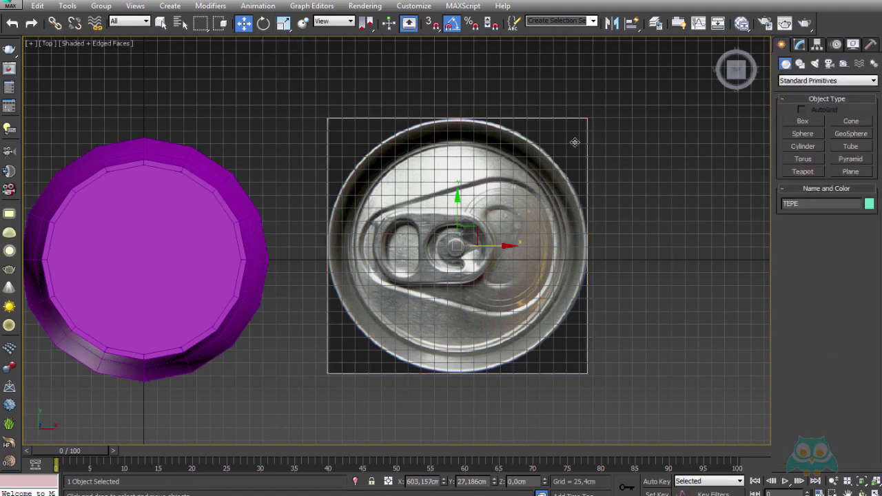
- Rotate the TEPE plane 90 degrees with angle snap on, then view it in Perspective
left_click(264, 24)
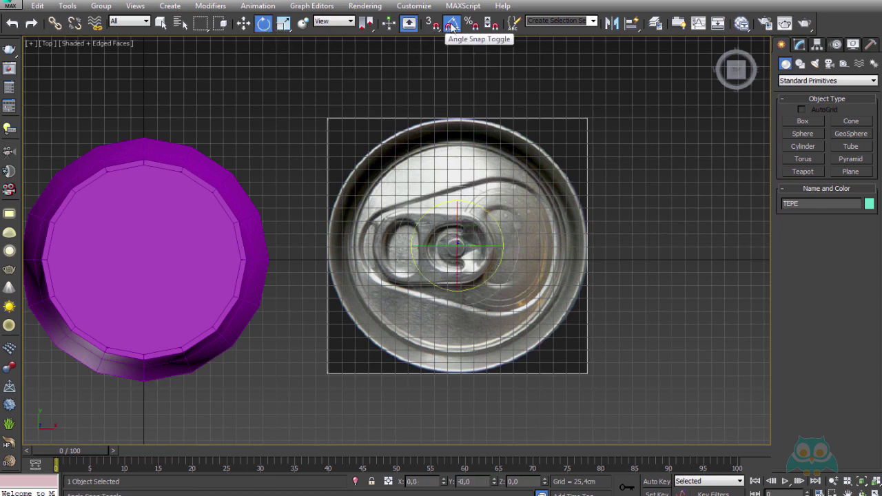
key("a")
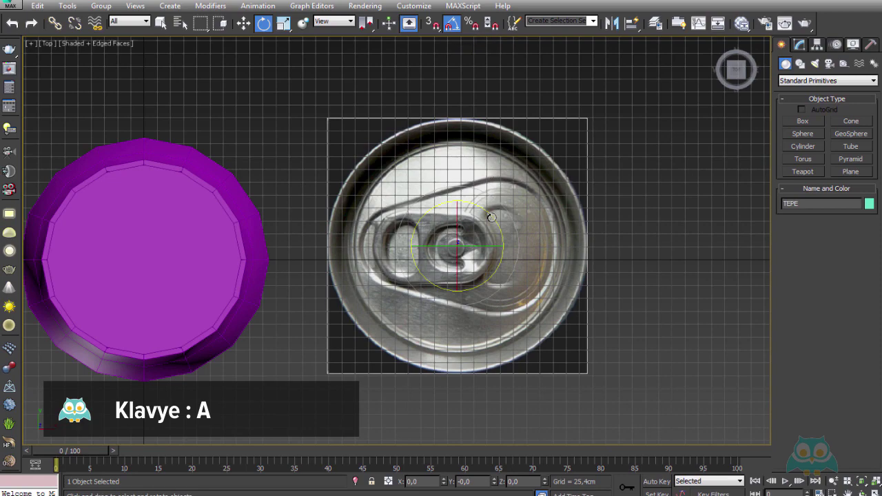
mouse_move(492, 218)
left_mouse_down()
mouse_move(484, 206)
mouse_move(437, 193)
left_mouse_up()
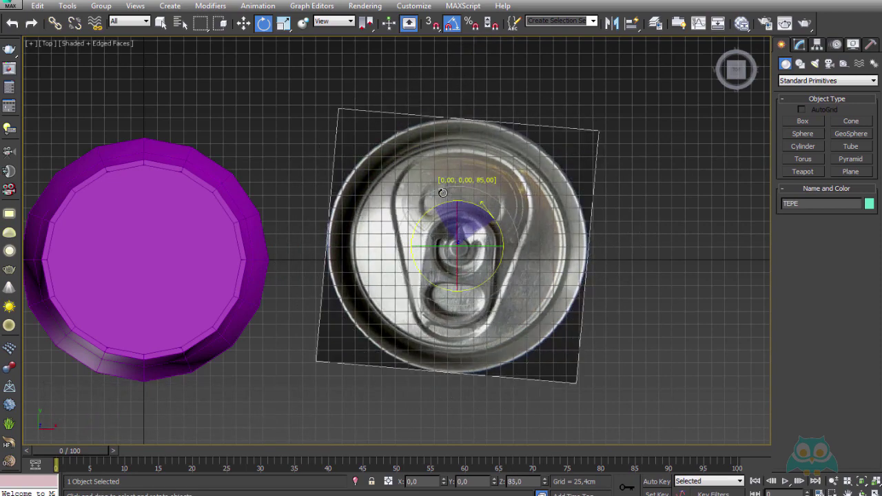
scroll(435, 195, "down", 5)
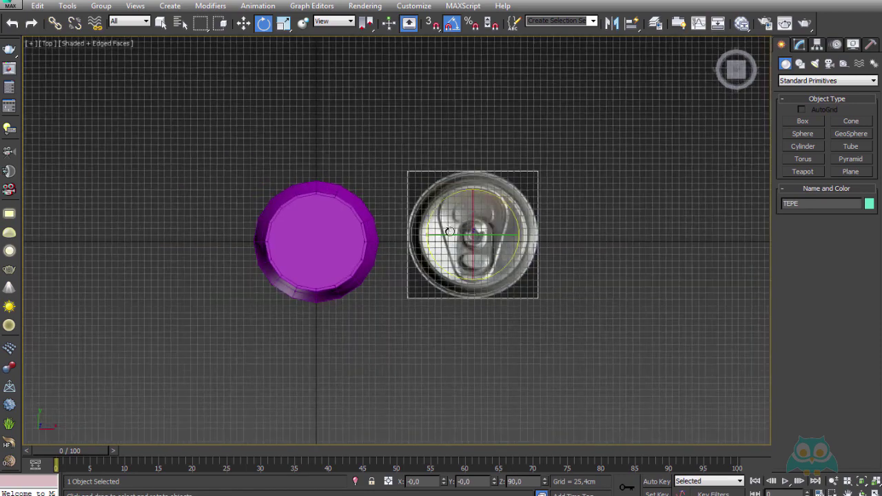
scroll(430, 173, "up", 5)
scroll(591, 207, "down", 3)
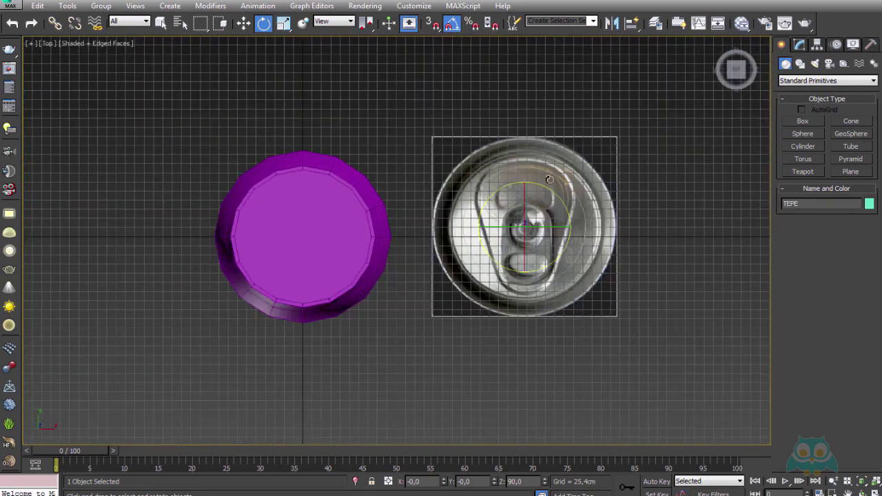
key("p")
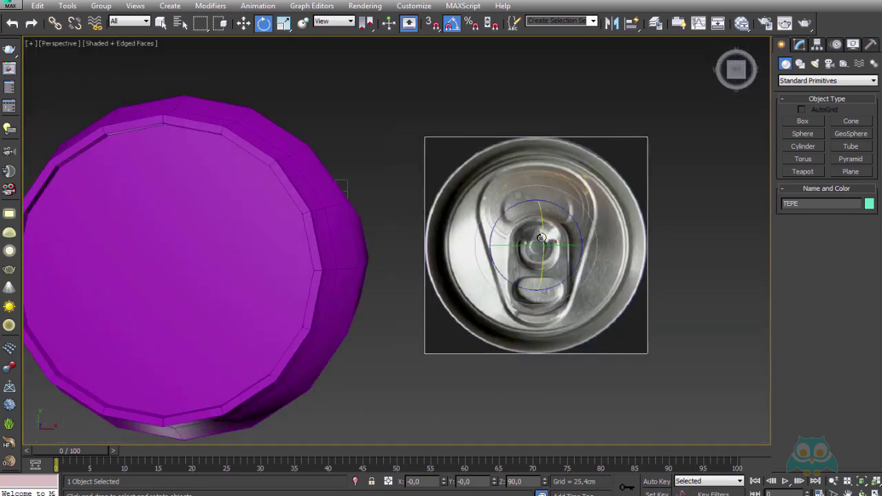
mouse_move(579, 202)
middle_mouse_down("alt")
mouse_move(499, 162)
mouse_move(502, 207)
middle_mouse_up("alt")
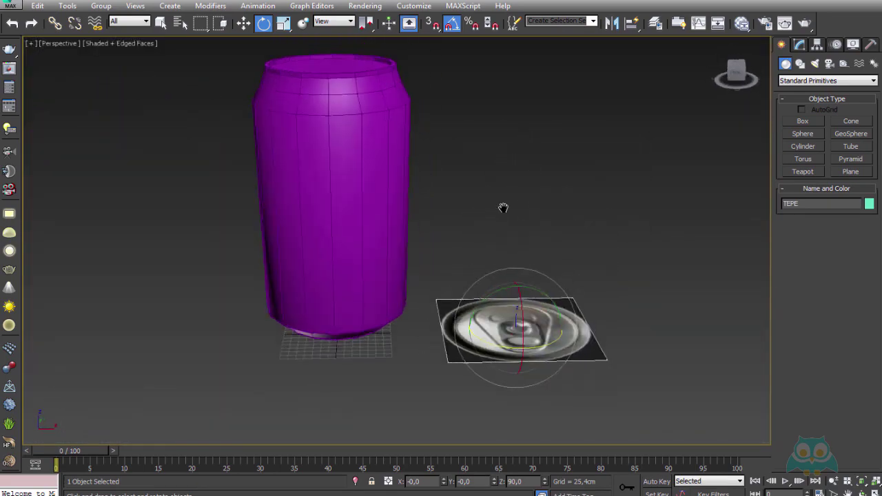
- Raise the cap plane beside the can, try a Quick Align, then undo it
left_click(252, 25)
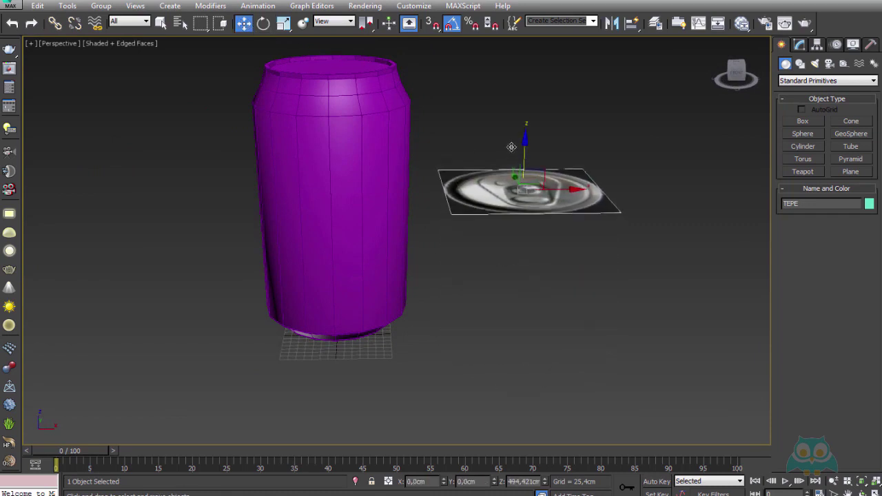
mouse_move(517, 324)
left_mouse_down()
mouse_move(522, 181)
mouse_move(466, 180)
mouse_move(585, 178)
left_mouse_up()
mouse_move(591, 235)
middle_mouse_down("alt")
mouse_move(578, 299)
mouse_move(586, 262)
middle_mouse_up("alt")
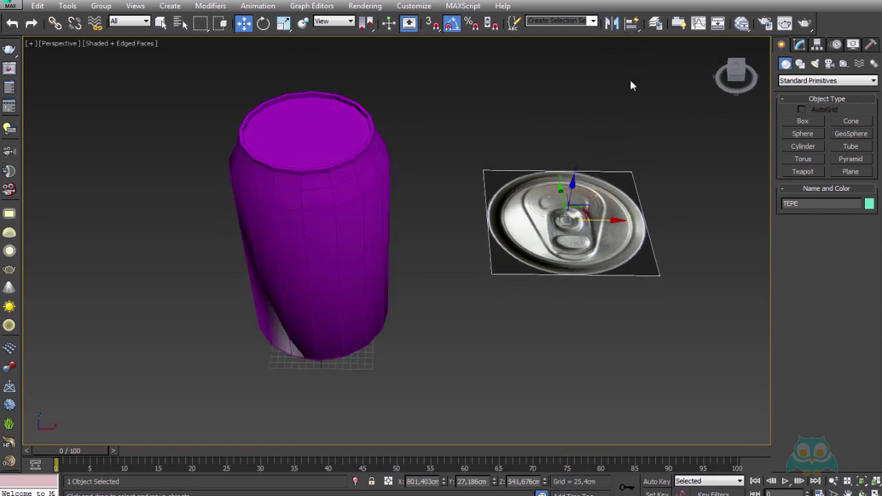
left_click_drag(632, 22, 634, 65)
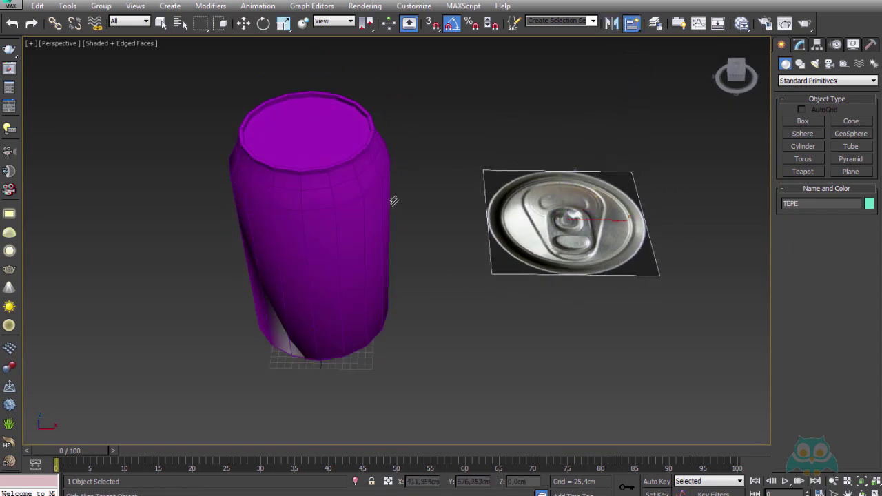
left_click(341, 199)
mouse_move(388, 198)
middle_mouse_down("alt")
mouse_move(400, 153)
mouse_move(359, 190)
mouse_move(392, 222)
middle_mouse_up("alt")
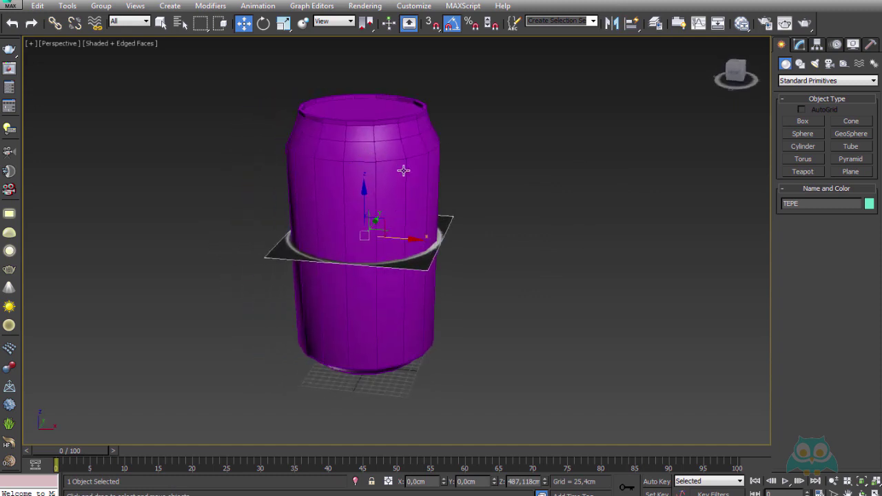
key("ctrl+z")
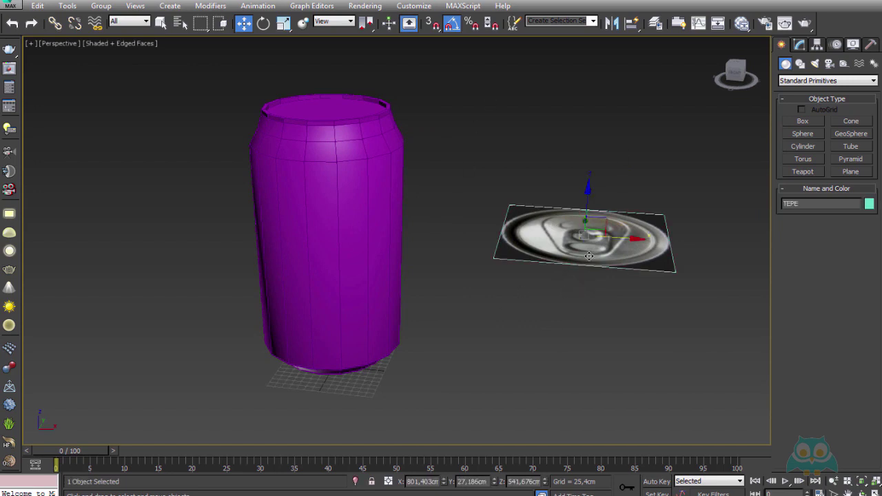
- Quick Align the TEPE plane to the can, centring it at X 0, Y 0, Z 487.118 cm
left_click(633, 24)
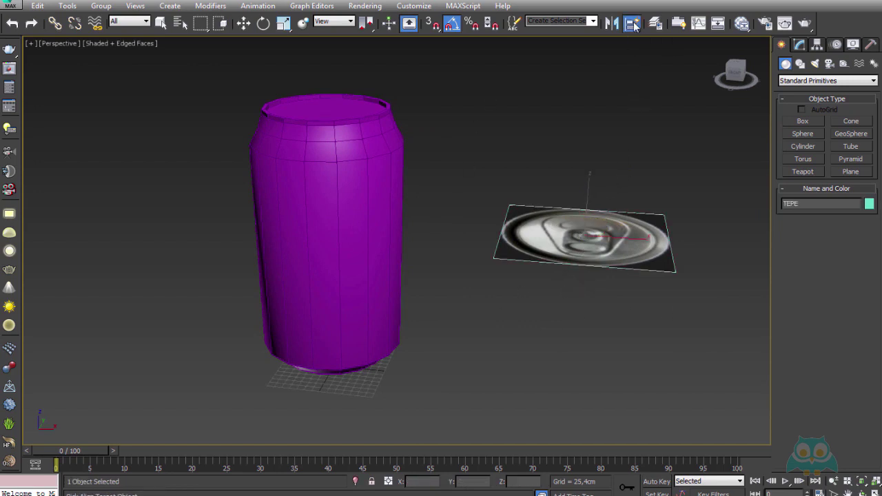
left_click(343, 155)
mouse_move(344, 155)
middle_mouse_down("alt")
mouse_move(408, 225)
mouse_move(382, 177)
mouse_move(418, 150)
mouse_move(432, 180)
mouse_move(392, 183)
mouse_move(419, 152)
mouse_move(414, 227)
mouse_move(424, 278)
middle_mouse_up("alt")
left_click(398, 169)
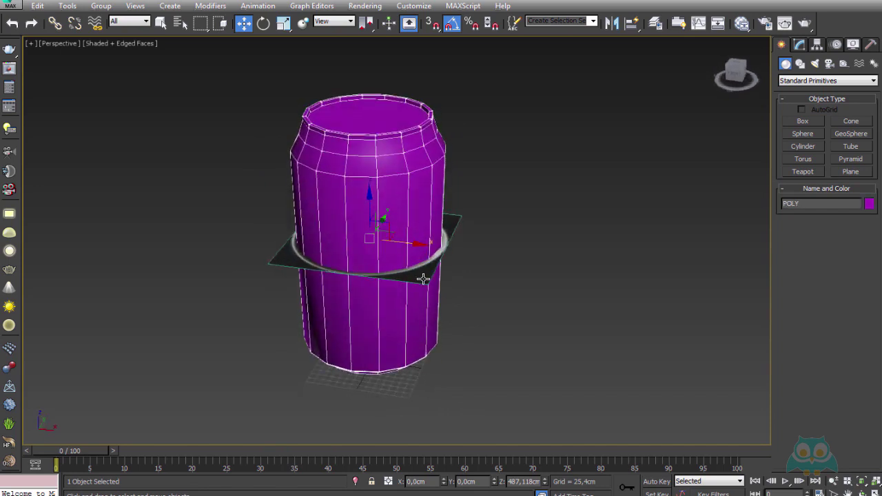
left_click(423, 279)
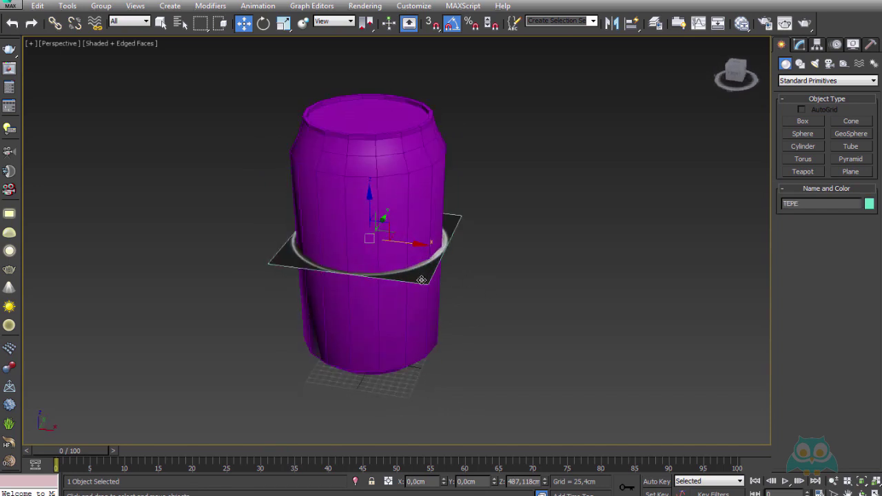
left_click(363, 158)
middle_click_drag(362, 157, 408, 204, "alt")
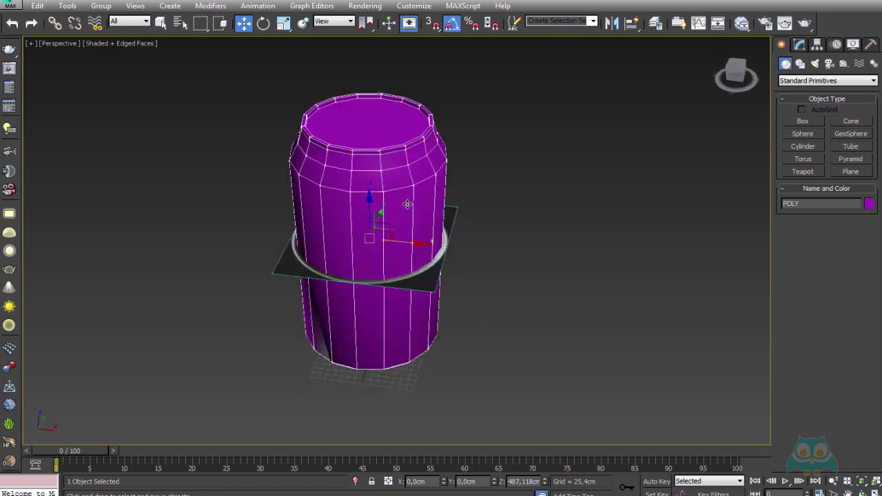
- In Top view, make the POLY can see-through with Alt+X over the reference photo
key("t")
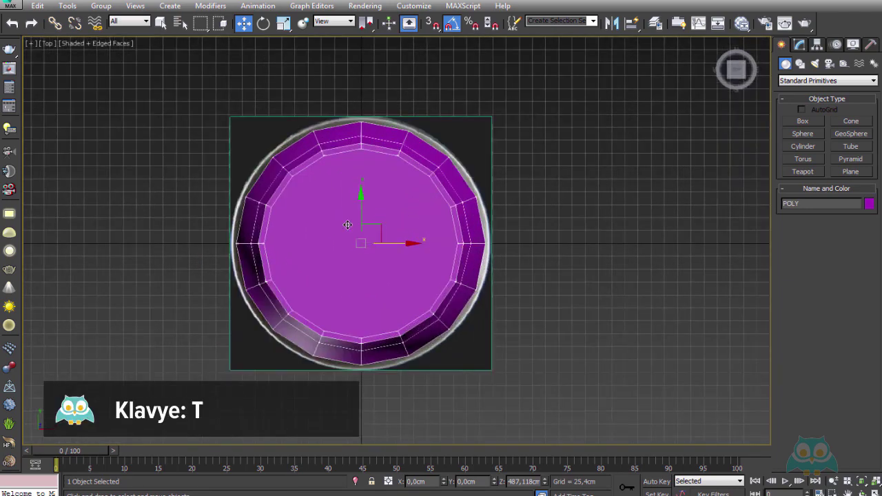
middle_click_drag(348, 225, 433, 230)
left_click(573, 193)
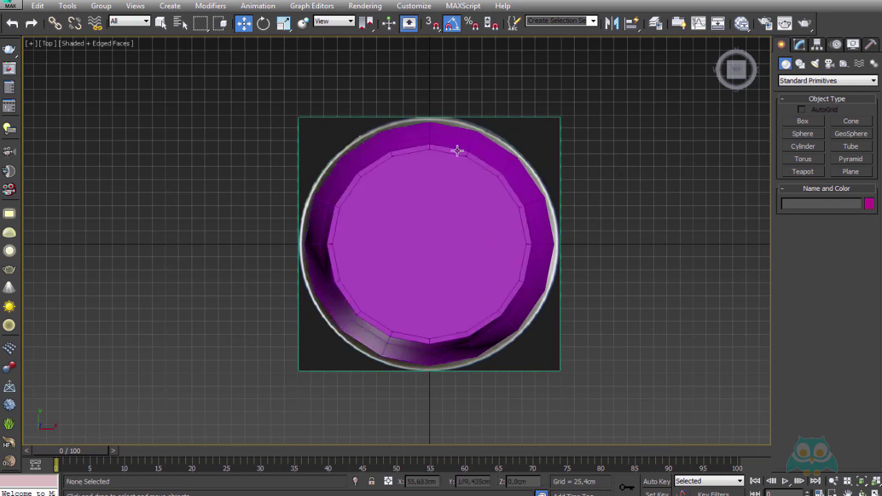
left_click(457, 149)
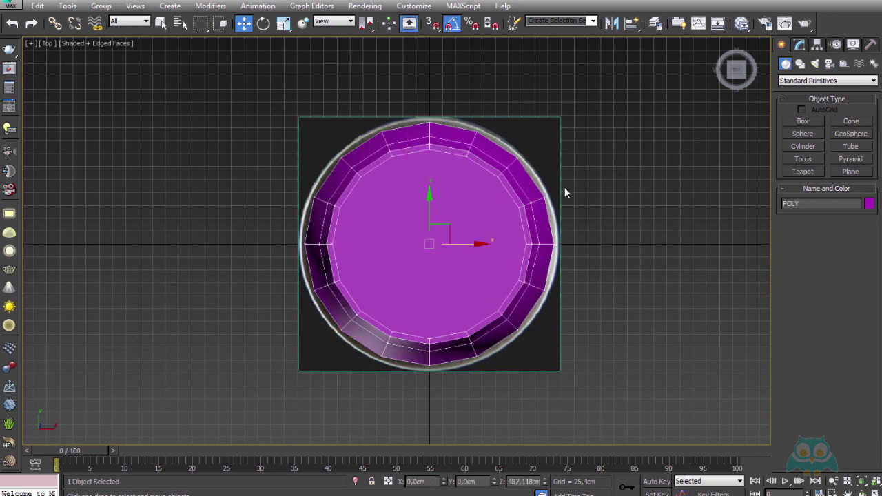
key("alt+x")
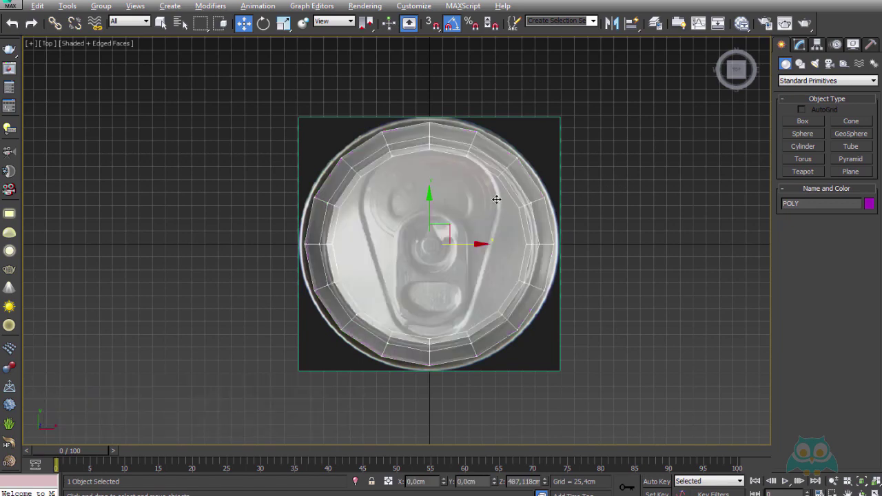
scroll(466, 206, "up", 2)
scroll(457, 196, "down", 2)
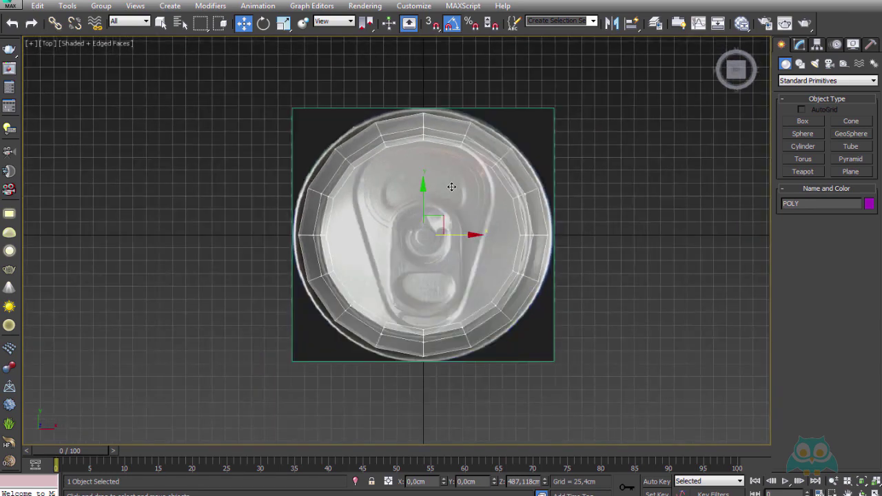
scroll(451, 186, "up", 2)
middle_click_drag(447, 176, 445, 171)
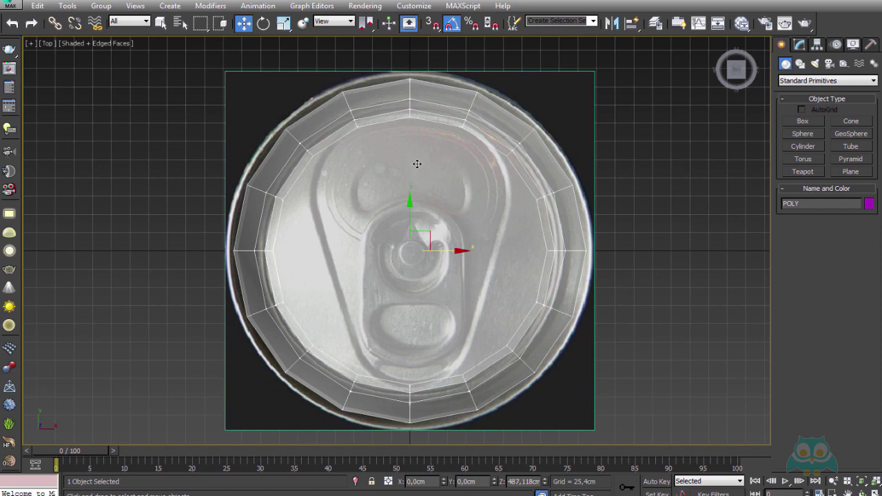
- Set the can's Object Properties display to By Object with See-Through enabled
right_click(416, 166)
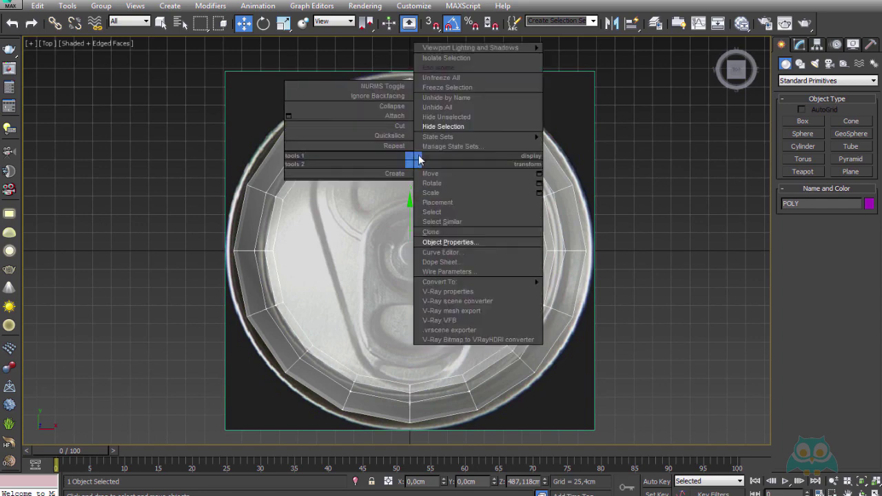
left_click(463, 243)
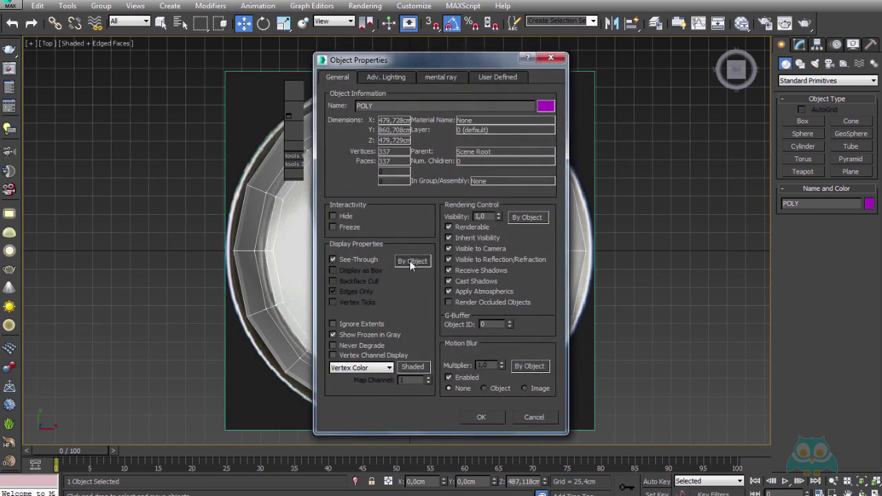
left_click(412, 263)
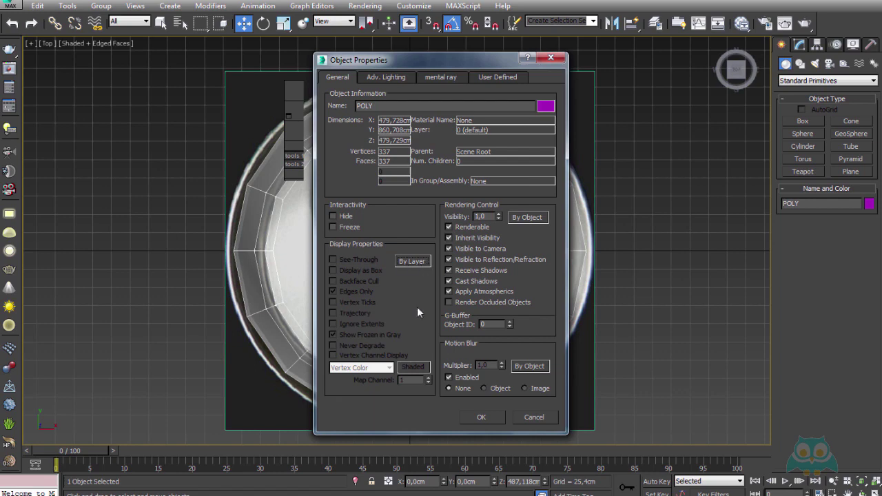
left_click(411, 262)
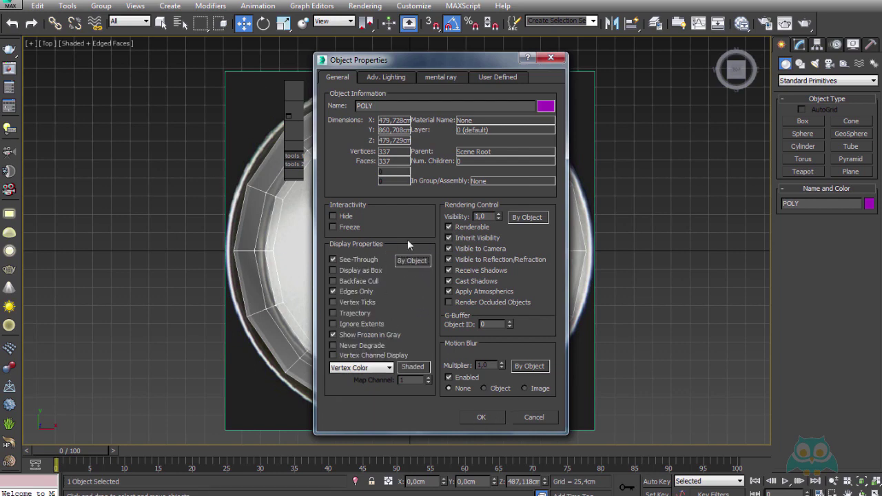
left_click(481, 418)
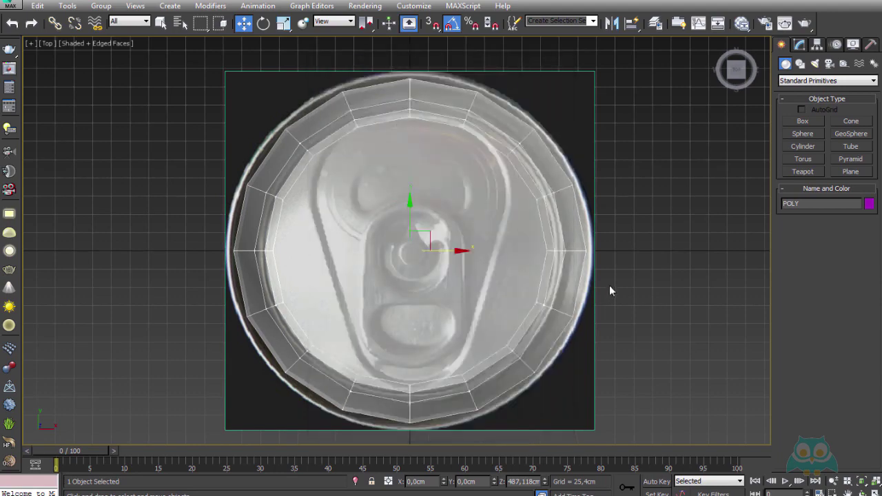
- Zoom in on the can lid and enter Polygon sub-object mode of the Editable Poly
scroll(421, 142, "up", 2)
scroll(416, 142, "up", 3)
scroll(414, 163, "down", 5)
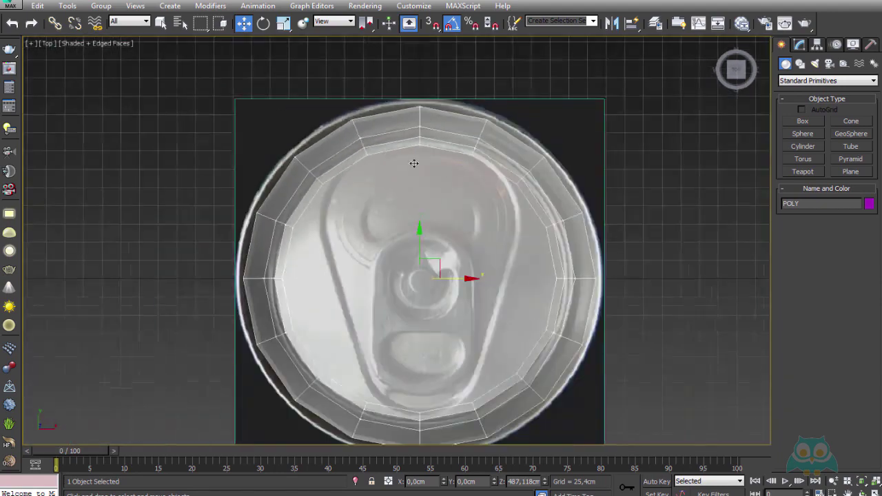
scroll(414, 173, "up", 1)
scroll(430, 183, "up", 3)
scroll(411, 127, "down", 2)
scroll(410, 127, "down", 2)
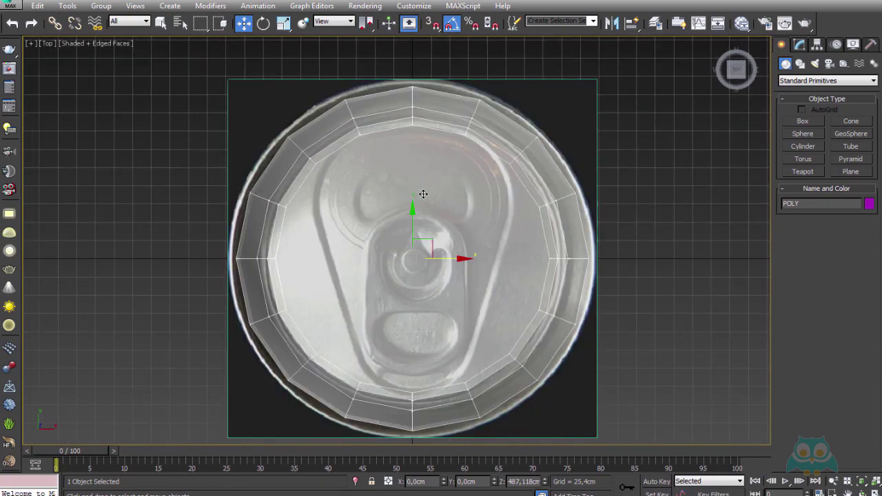
scroll(423, 191, "down", 1)
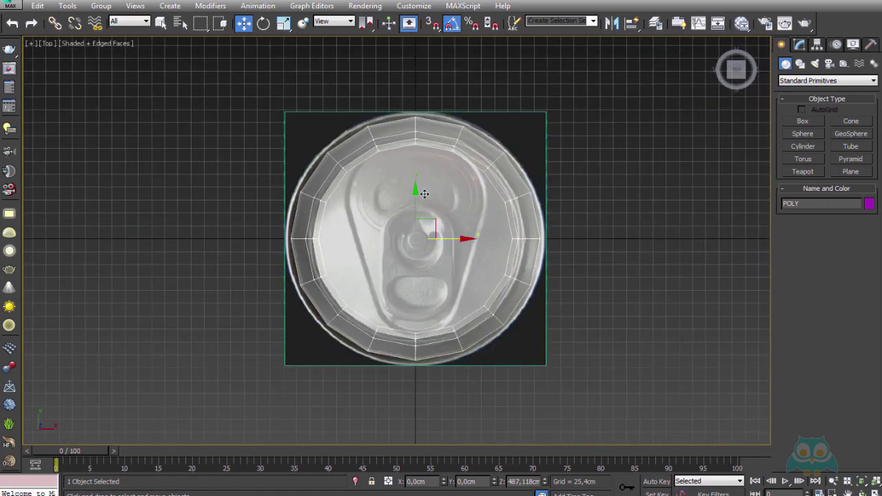
scroll(445, 155, "up", 3)
scroll(462, 160, "down", 1)
middle_click_drag(573, 177, 416, 179)
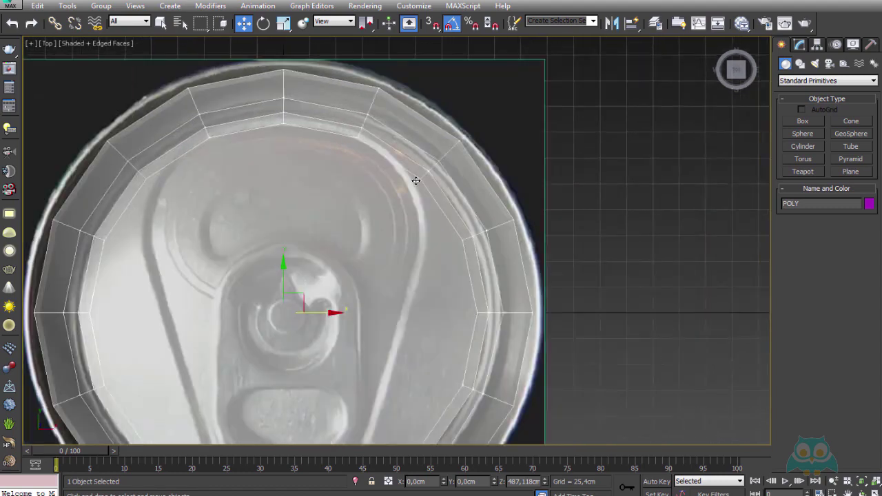
scroll(415, 179, "up", 2)
left_click(799, 45)
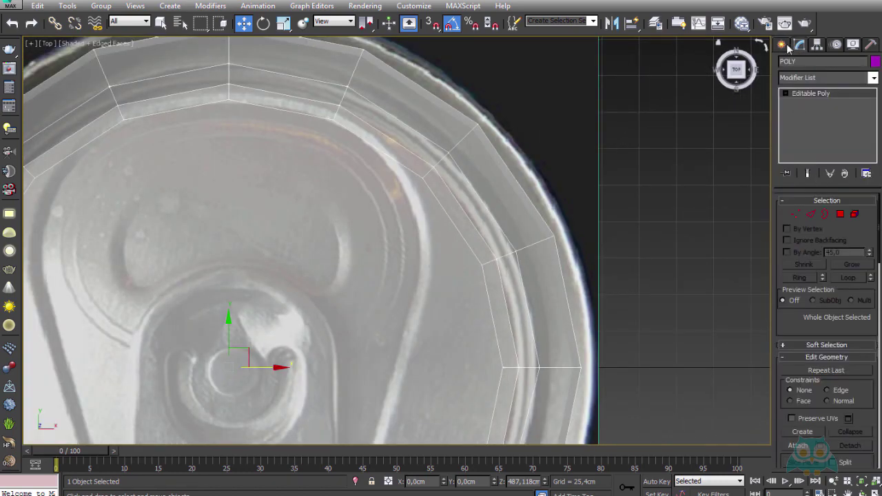
left_click(841, 214)
- Select two neighbouring rim polygons to check them against the photo, then exit Polygon mode
scroll(523, 213, "up", 2)
scroll(522, 213, "up", 1)
left_click(429, 142)
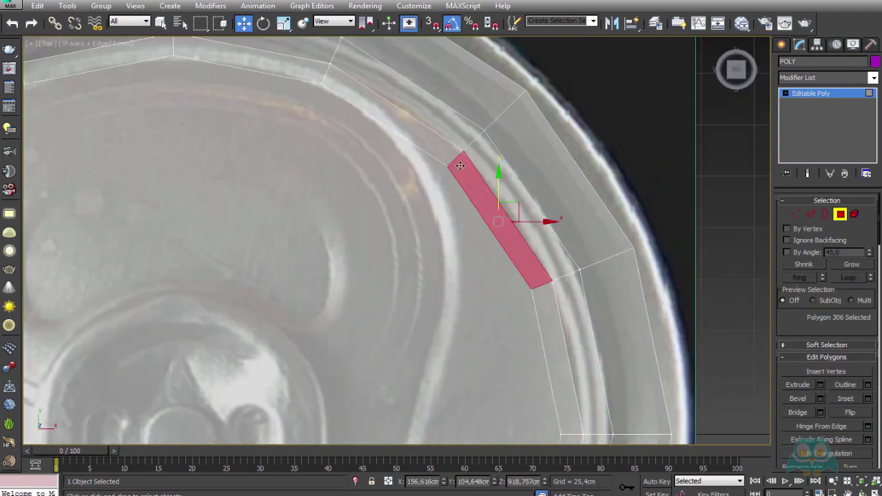
scroll(429, 142, "down", 5)
scroll(472, 180, "up", 5)
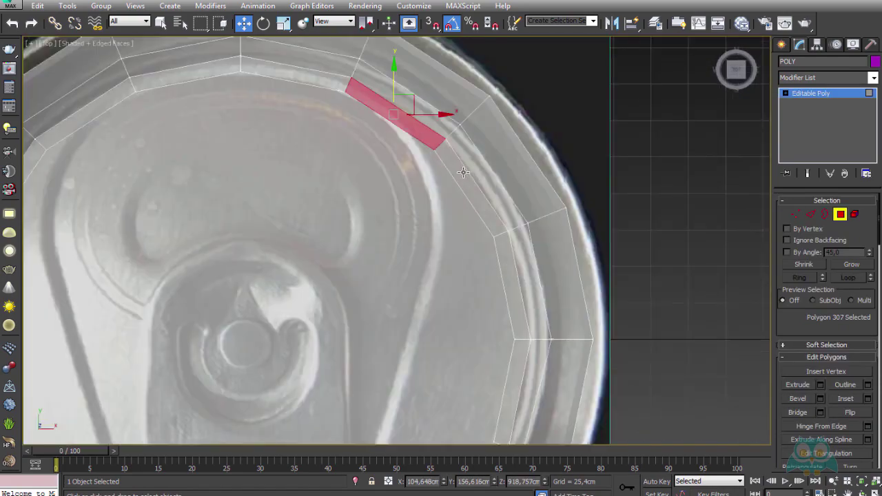
scroll(463, 172, "up", 2)
scroll(463, 172, "down", 5)
left_click(479, 191)
scroll(479, 188, "up", 5)
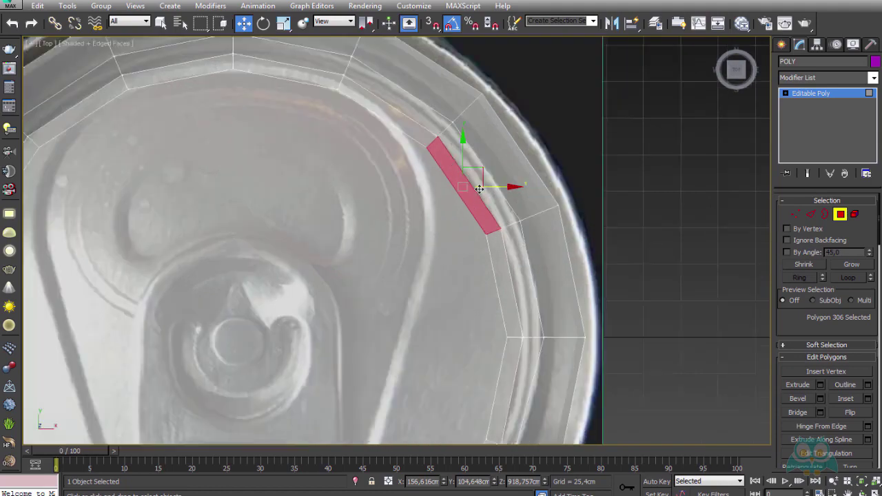
scroll(479, 189, "up", 1)
scroll(465, 187, "down", 1)
scroll(448, 197, "down", 2)
scroll(445, 177, "up", 3)
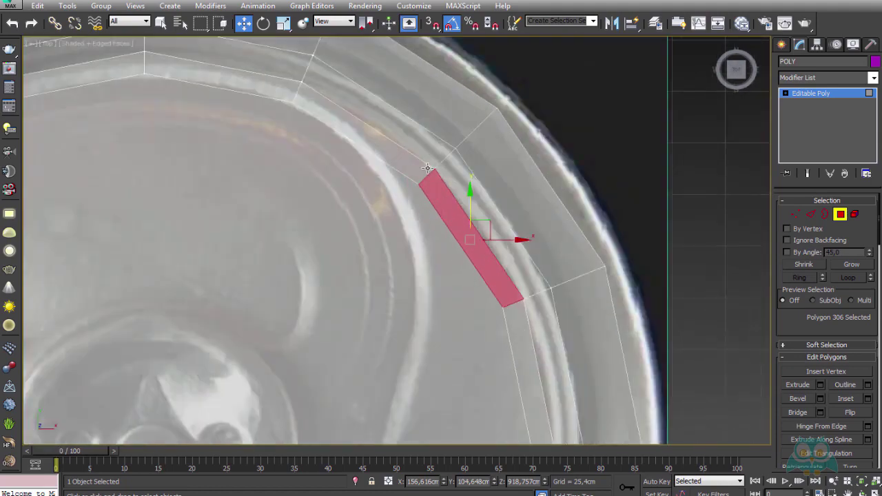
scroll(428, 169, "down", 1)
scroll(427, 168, "down", 3)
scroll(479, 256, "up", 5)
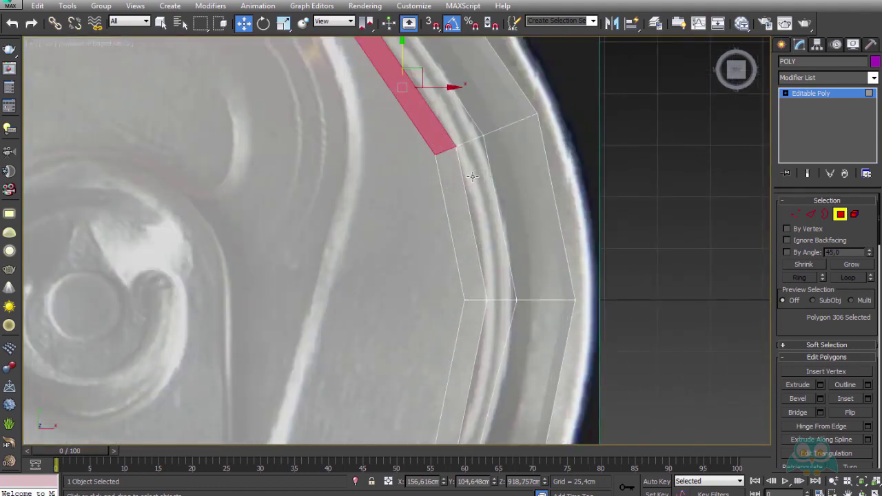
scroll(473, 216, "down", 3)
scroll(497, 224, "up", 3)
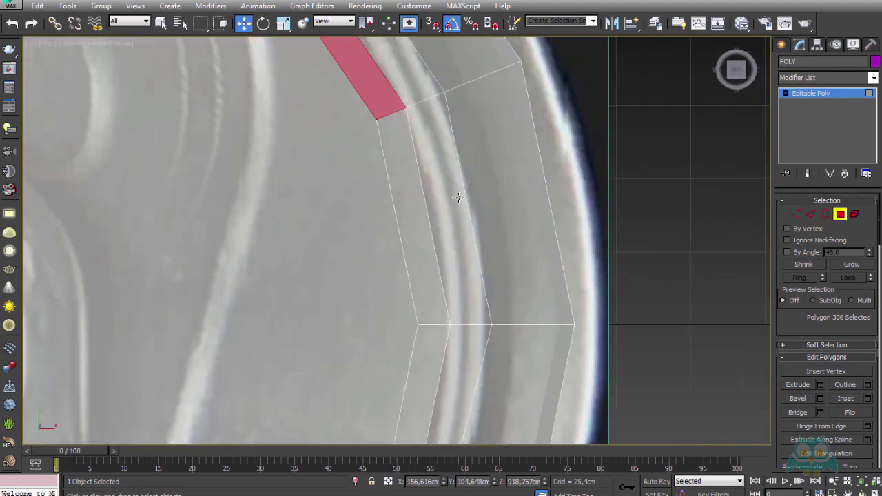
scroll(448, 294, "down", 3)
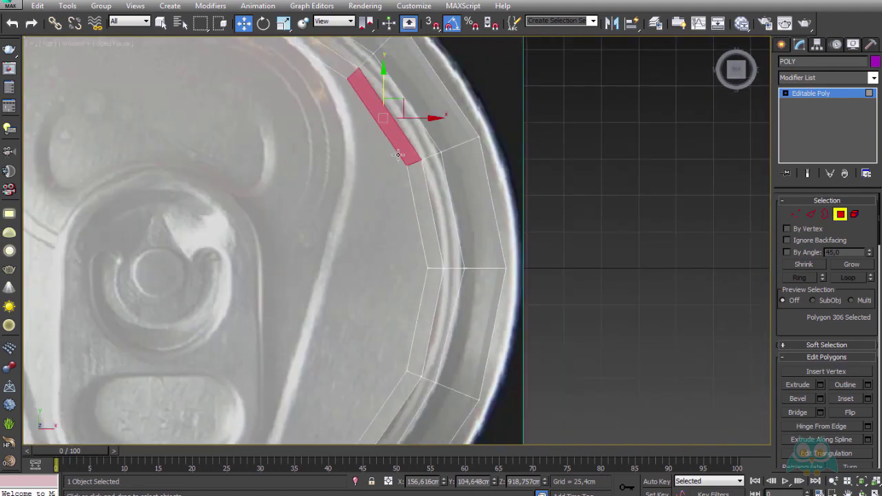
left_click(841, 215)
scroll(593, 207, "down", 3)
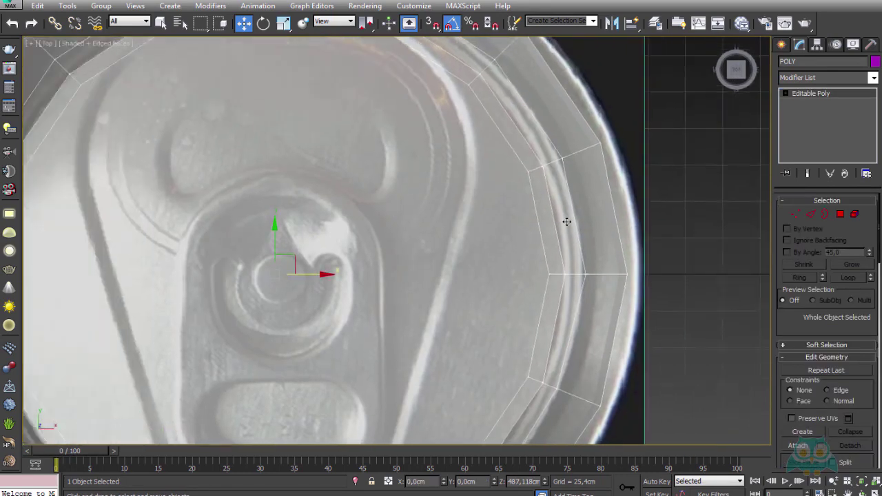
scroll(565, 223, "down", 3)
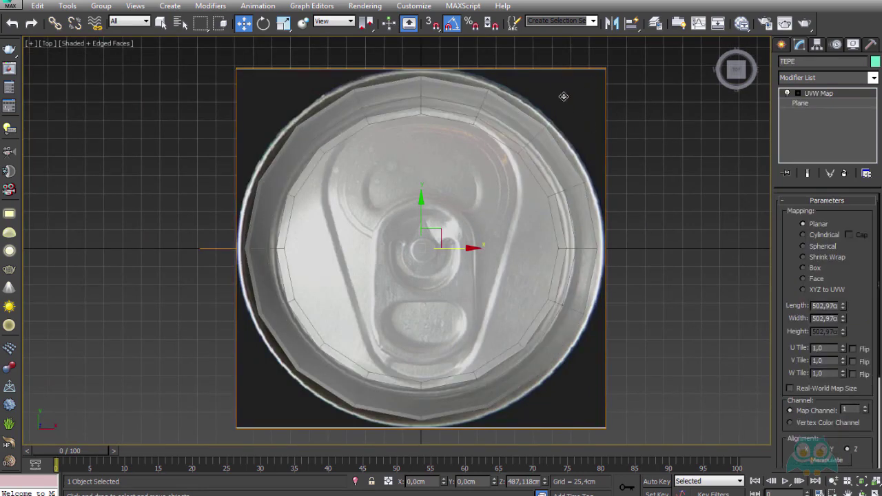
- Uniformly rescale the mapped reference photo, shrinking it and then enlarging it slightly
left_click(285, 26)
scroll(414, 228, "up", 1)
scroll(403, 267, "up", 1)
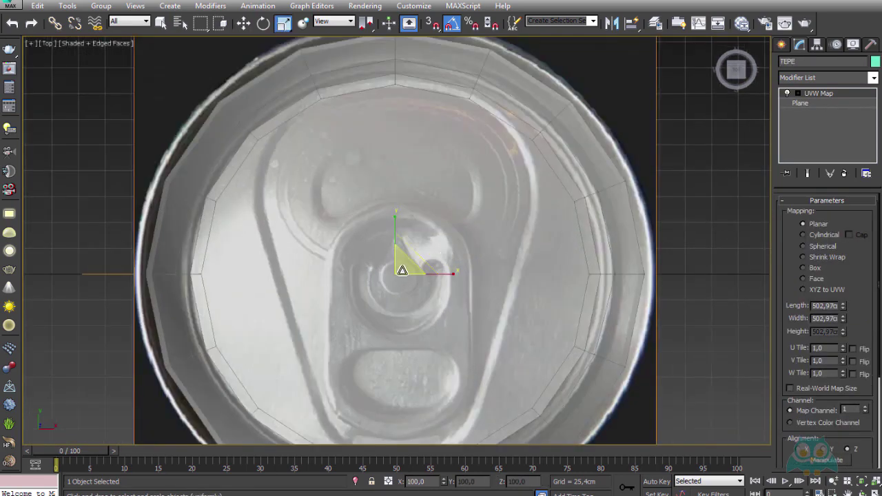
left_click_drag(403, 267, 401, 268)
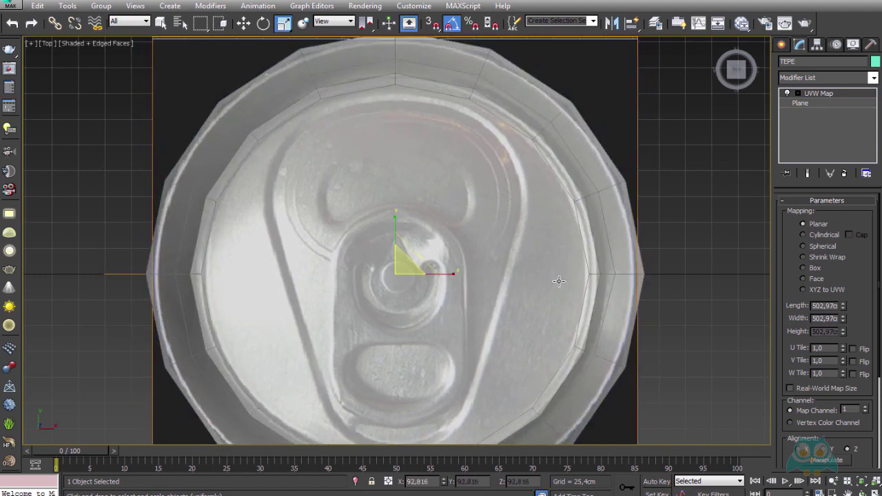
left_click_drag(406, 269, 405, 266)
scroll(535, 283, "down", 3)
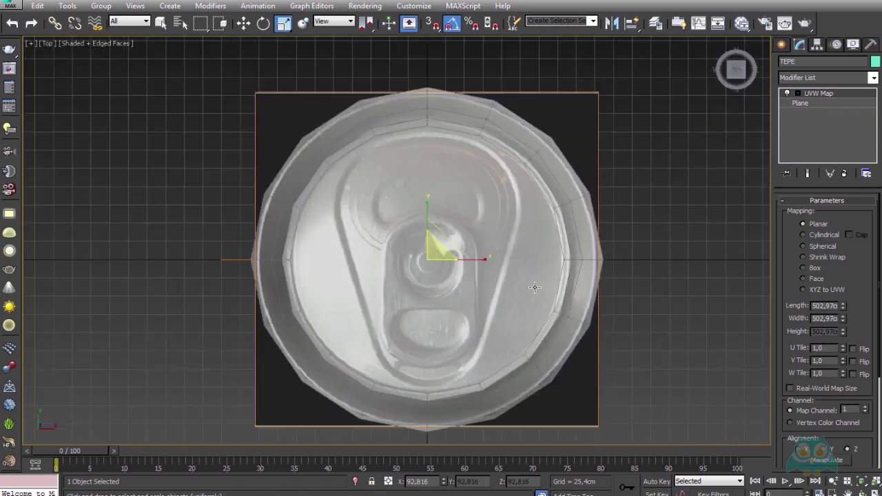
middle_click_drag(542, 303, 548, 256)
scroll(550, 255, "up", 3)
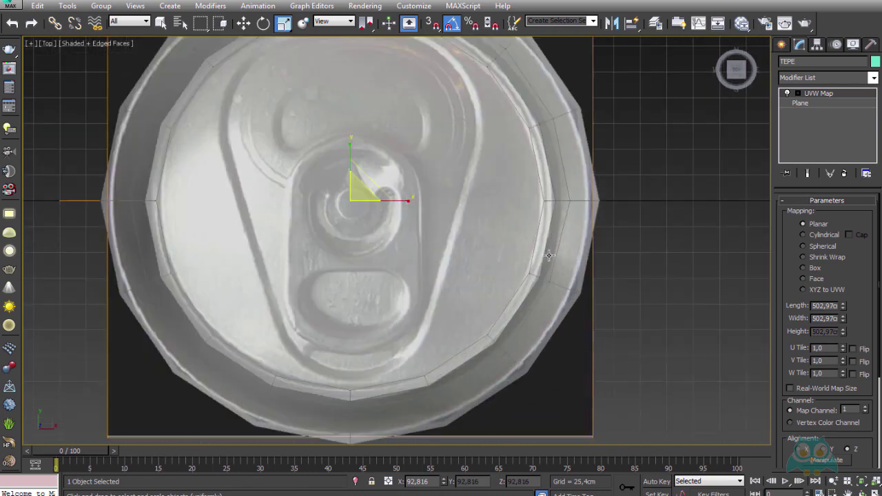
- Slide the reference photo to the right along X beneath the lid
left_click(244, 23)
middle_click_drag(396, 160, 246, 193)
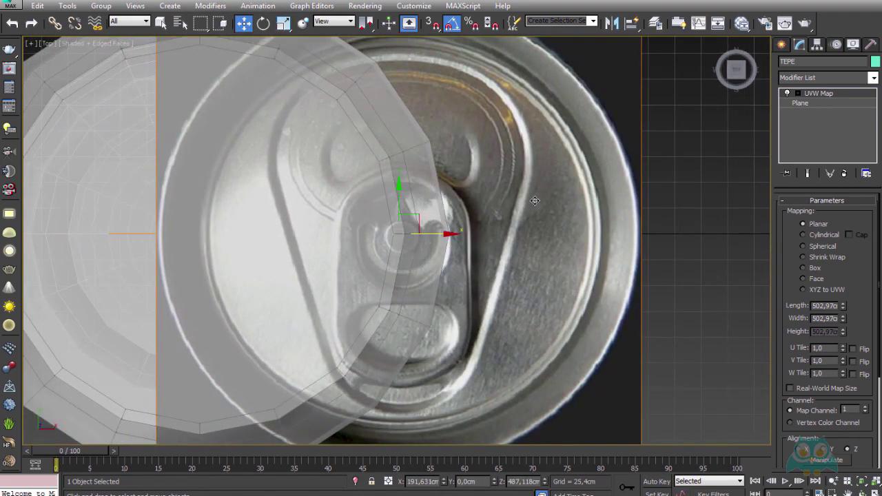
left_click_drag(238, 236, 483, 234)
scroll(579, 198, "down", 2)
left_click_drag(526, 208, 627, 207)
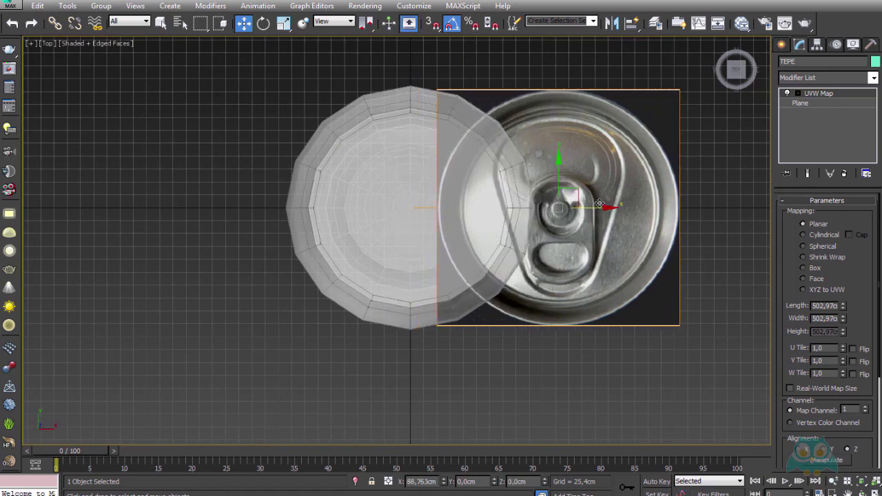
middle_click_drag(659, 97, 507, 104)
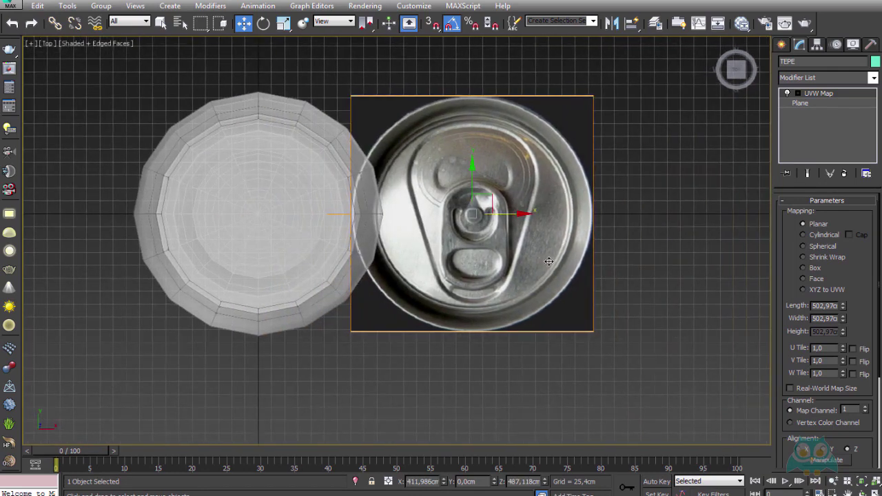
scroll(545, 206, "up", 2)
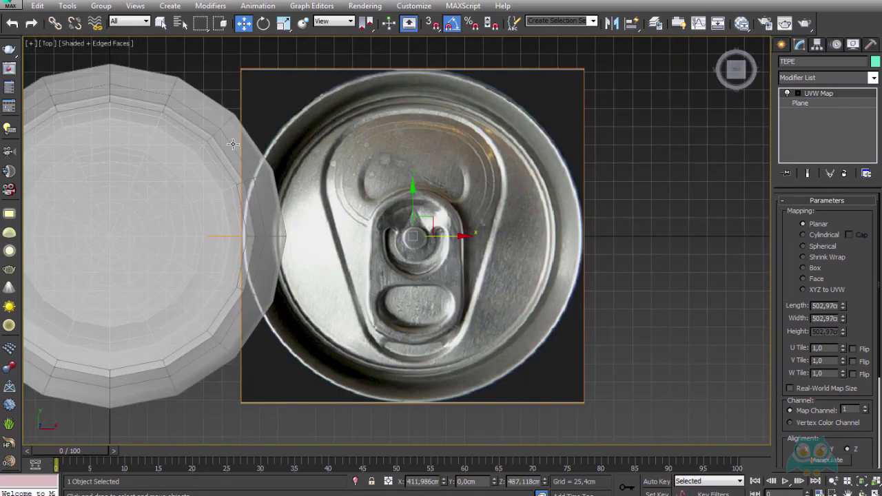
- Undo the photo's last move so it sits back under the lid
left_click(198, 122)
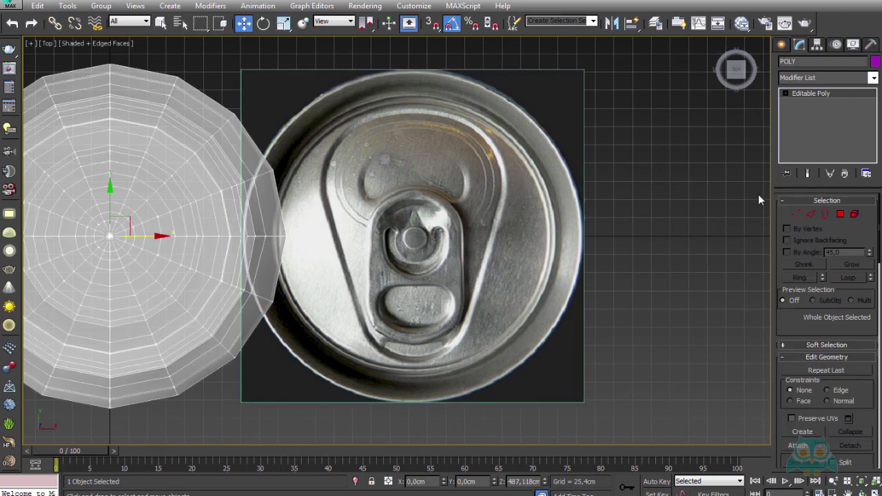
key("ctrl+z")
key("ctrl+z")
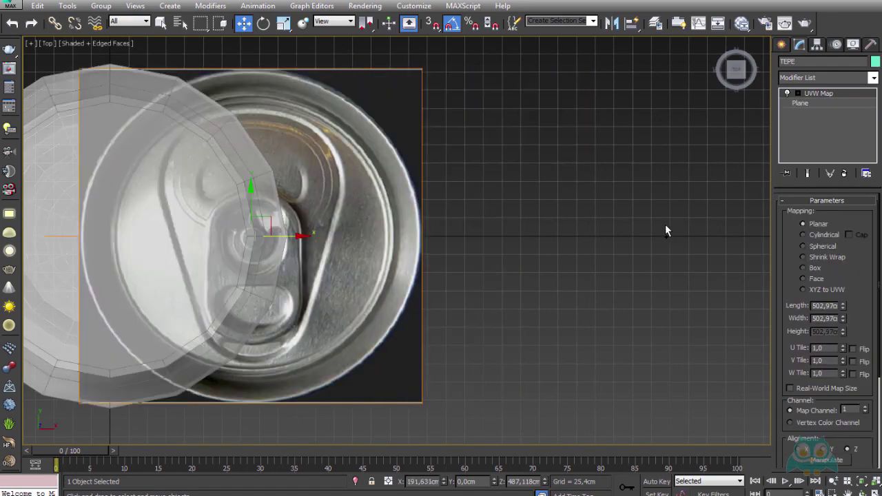
key("ctrl+z")
scroll(538, 177, "up", 3)
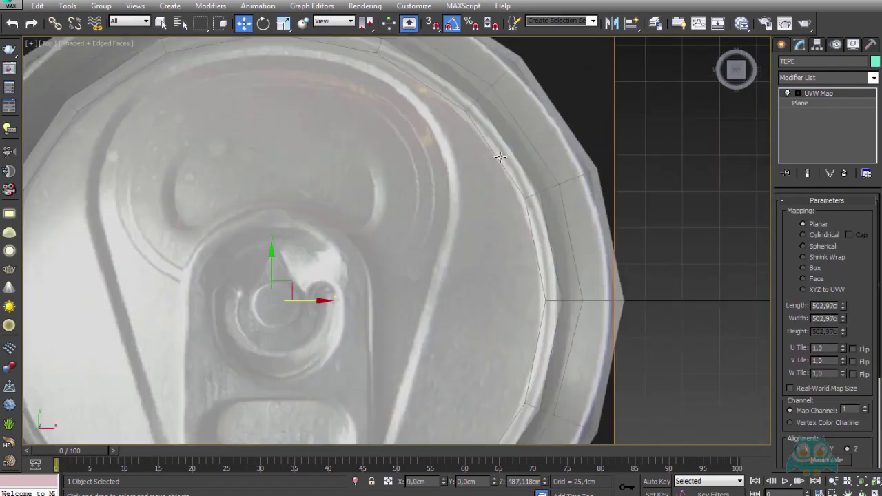
scroll(500, 157, "down", 3)
scroll(407, 173, "up", 2)
scroll(413, 183, "down", 2)
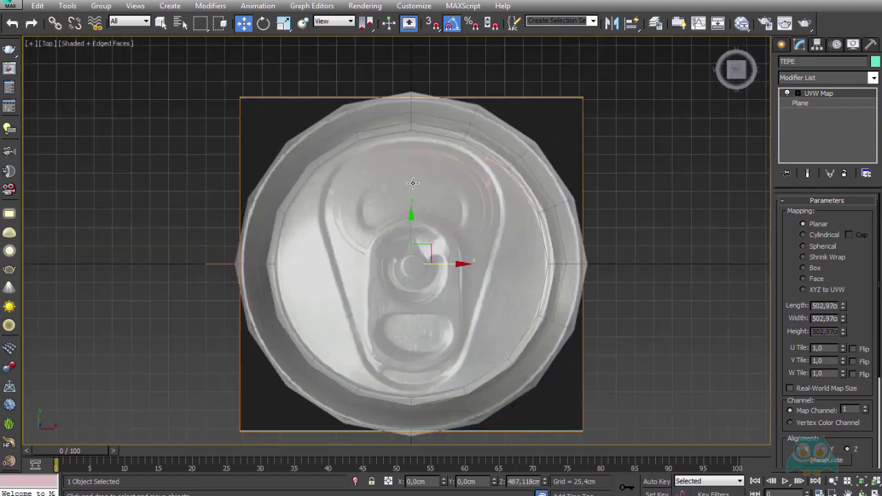
- Frame the lid in the view and show the Standard Primitives list
middle_click_drag(481, 234, 469, 209)
scroll(406, 151, "up", 2)
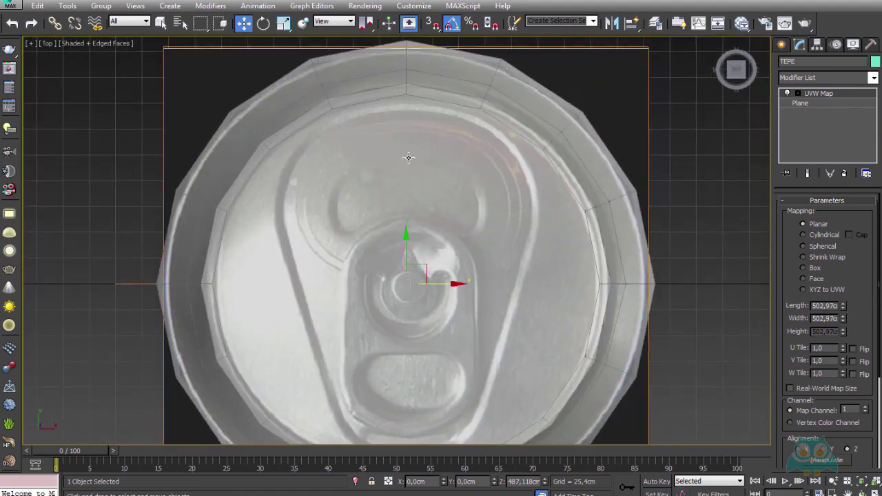
scroll(414, 155, "down", 2)
scroll(404, 138, "up", 2)
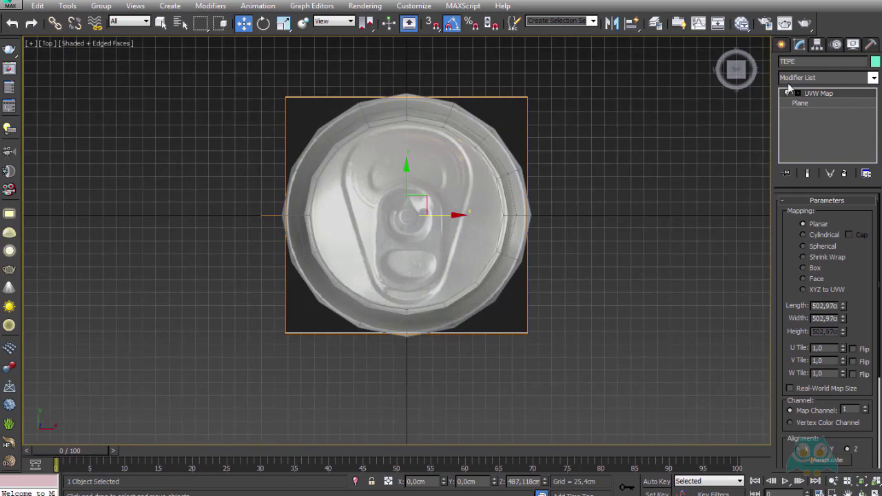
left_click(782, 44)
scroll(523, 190, "up", 3)
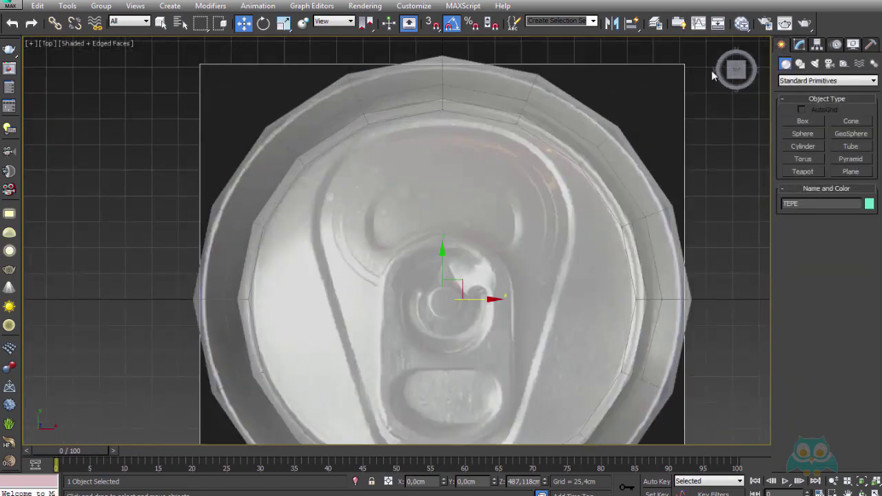
scroll(451, 195, "down", 3)
scroll(466, 154, "up", 3)
scroll(466, 153, "down", 3)
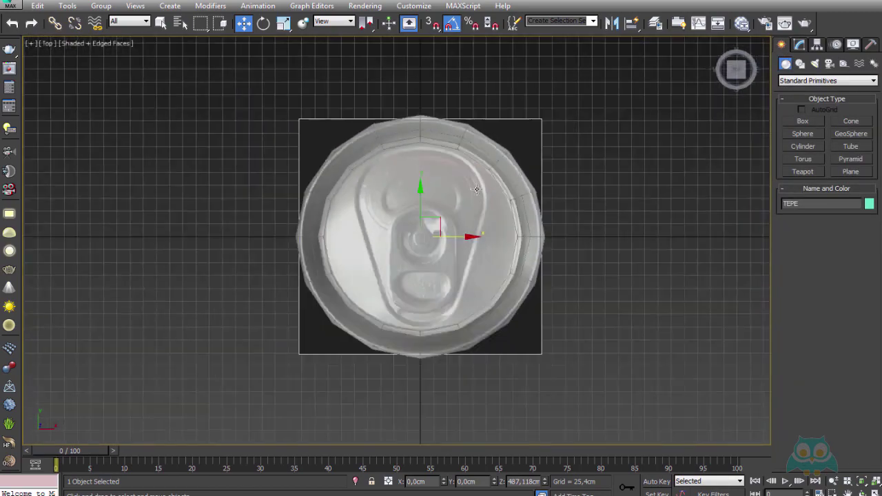
scroll(476, 185, "up", 2)
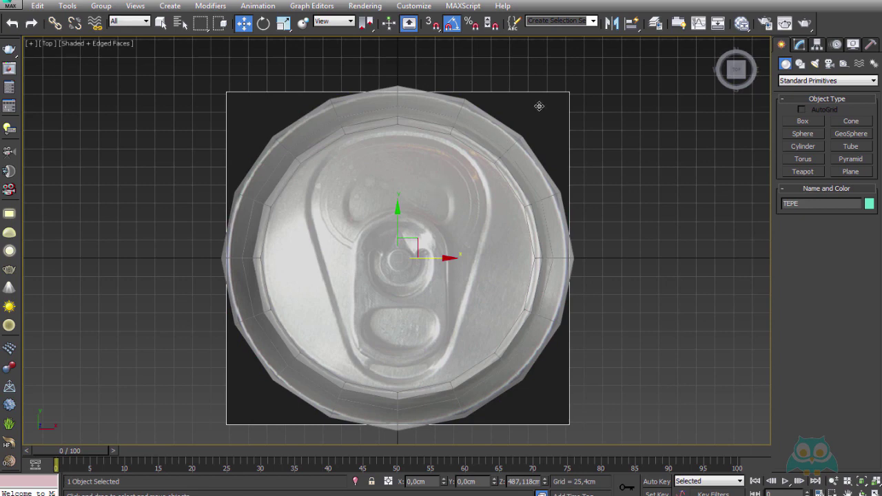
- Rotate the TEPE photo plane about Z until the pull-tab is vertical, then deselect
left_click(565, 99)
key("ctrl+z")
left_click(262, 25)
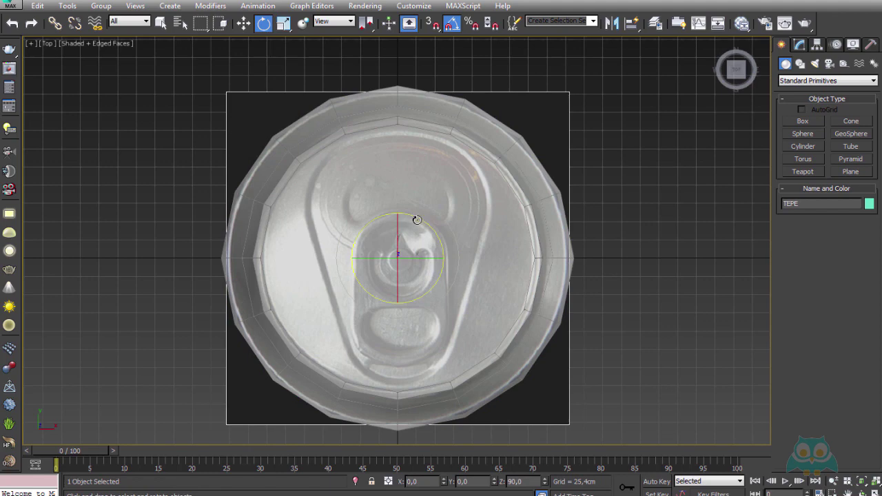
left_click_drag(417, 219, 471, 364)
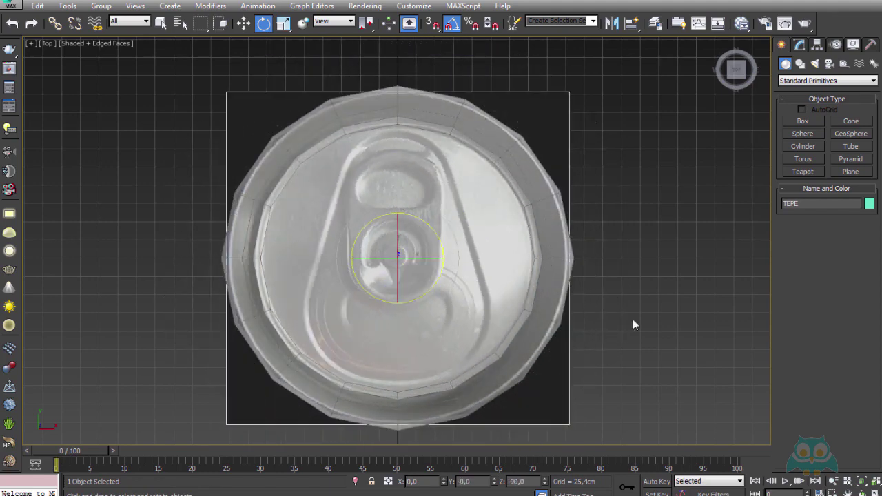
left_click(653, 283)
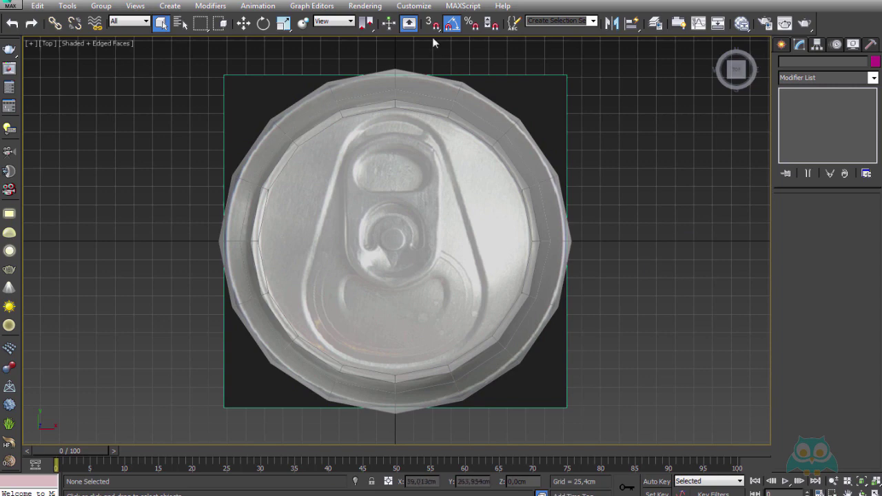
- Assign Shift+2 to Connect Vertex (Poly) under Editable Polygon Object, then close Customize User Interface
left_click(421, 7)
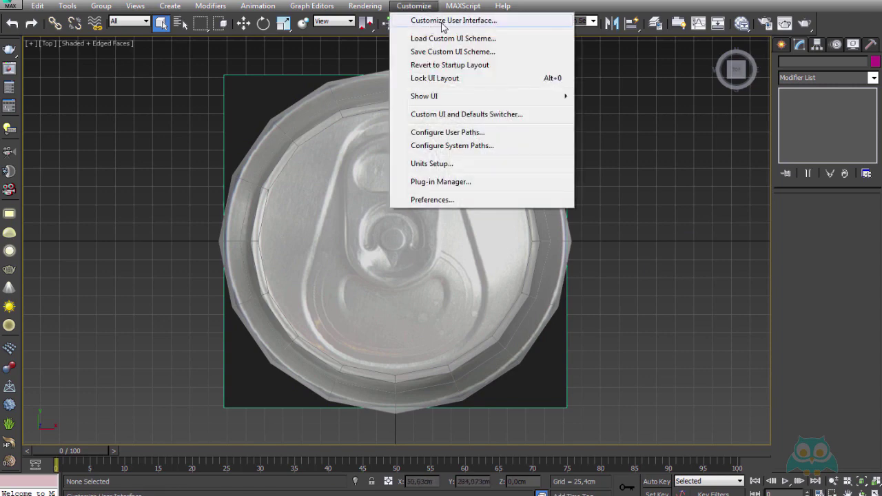
key("Escape")
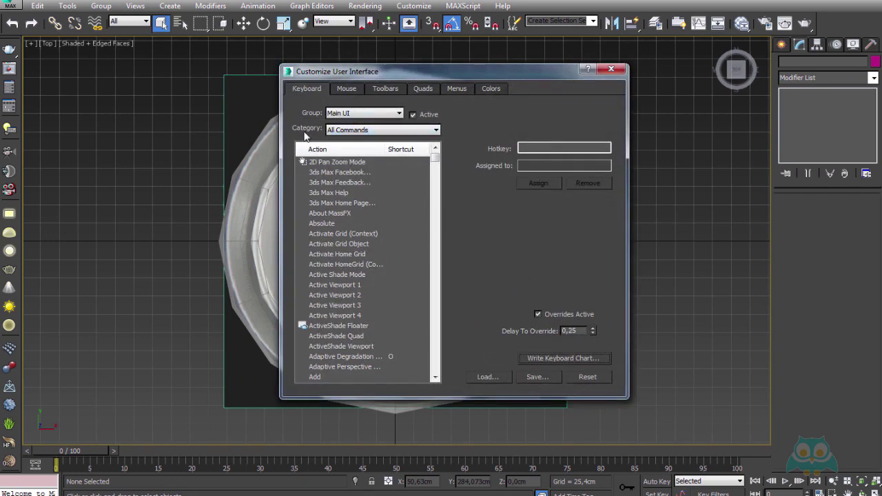
left_click(384, 129)
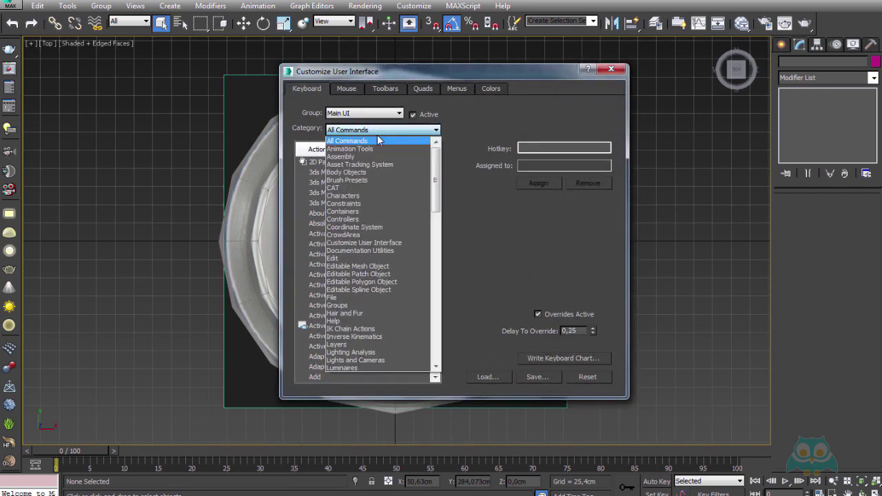
left_click(369, 283)
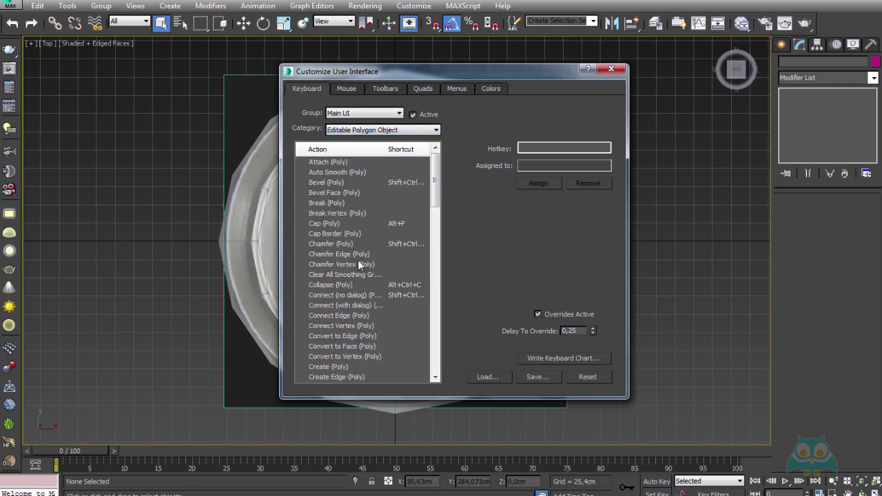
left_click(333, 327)
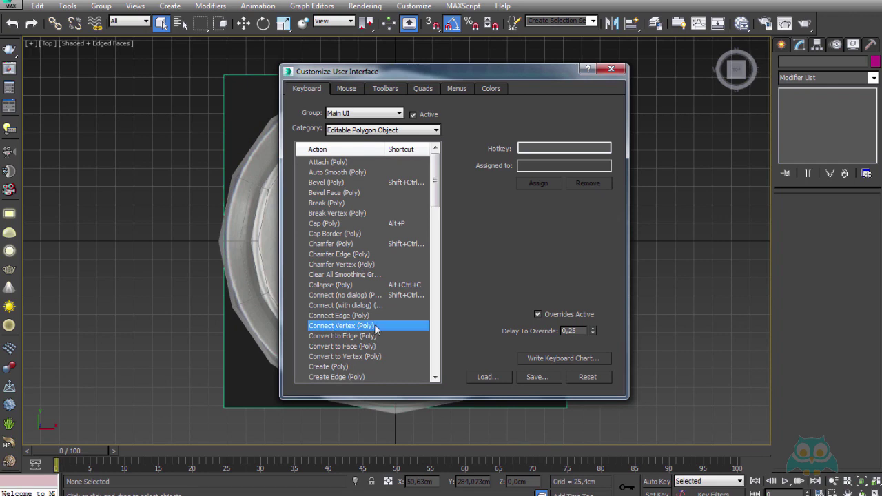
left_click(531, 148)
key("shift+2")
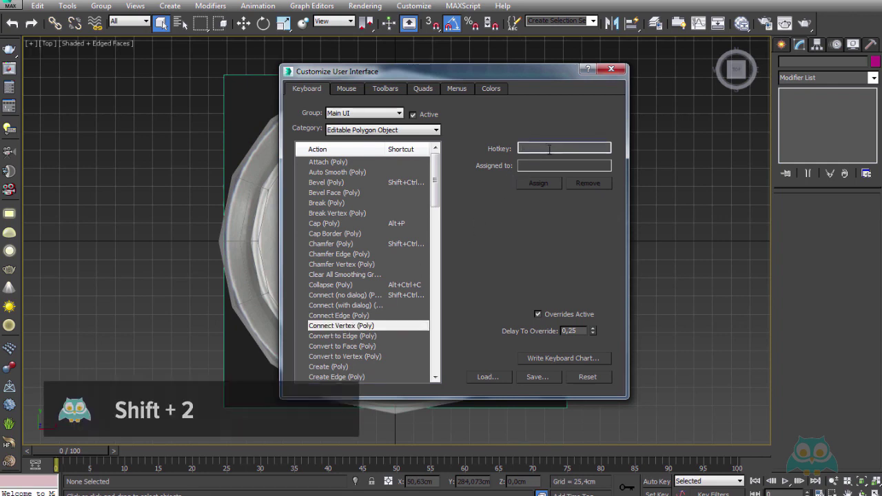
left_click(540, 184)
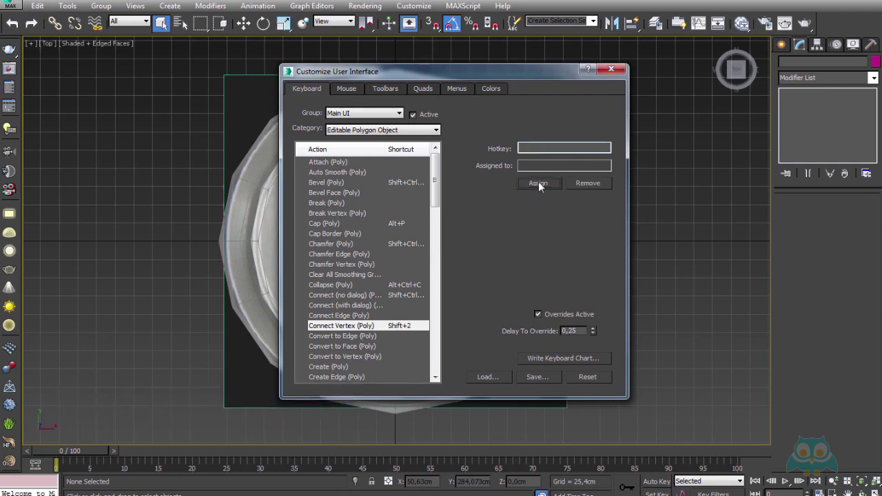
left_click(322, 327)
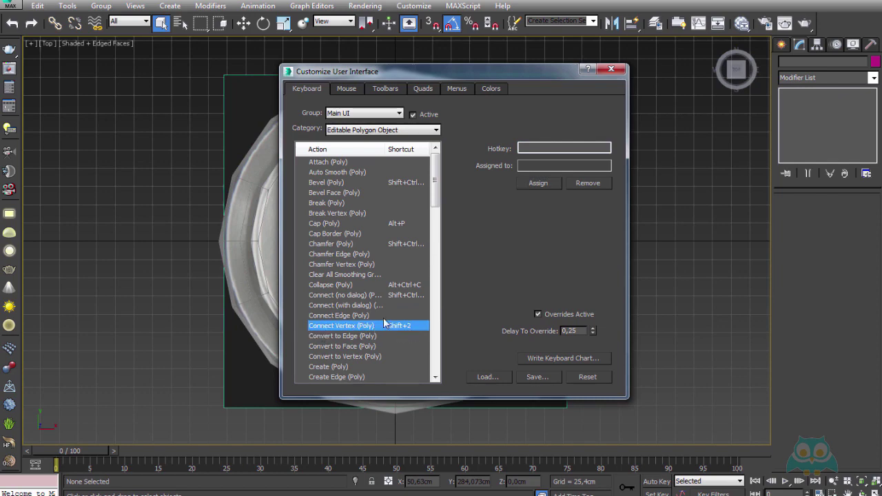
left_click(612, 70)
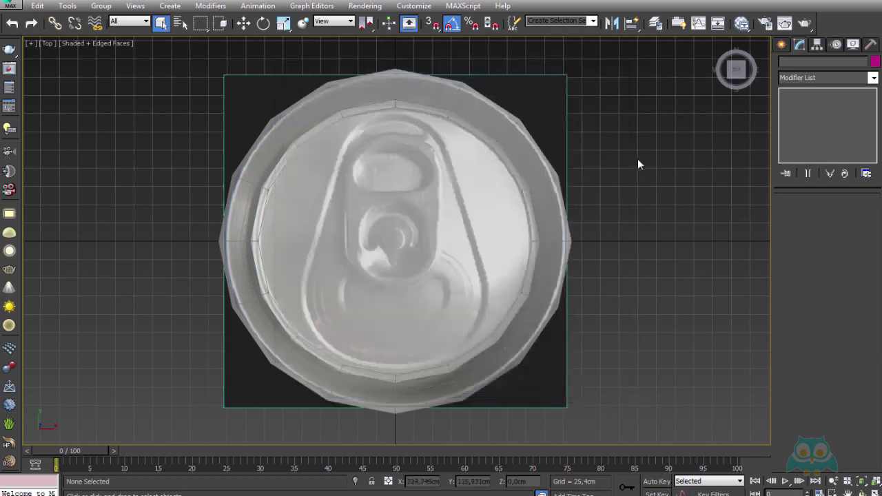
- Select the can, switch to Perspective, and turn off see-through so the lid looks solid
left_click(522, 160)
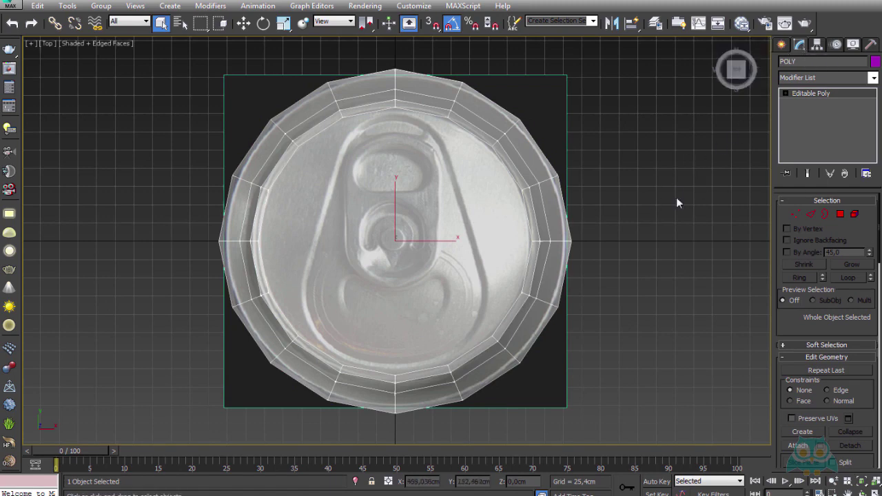
key("p")
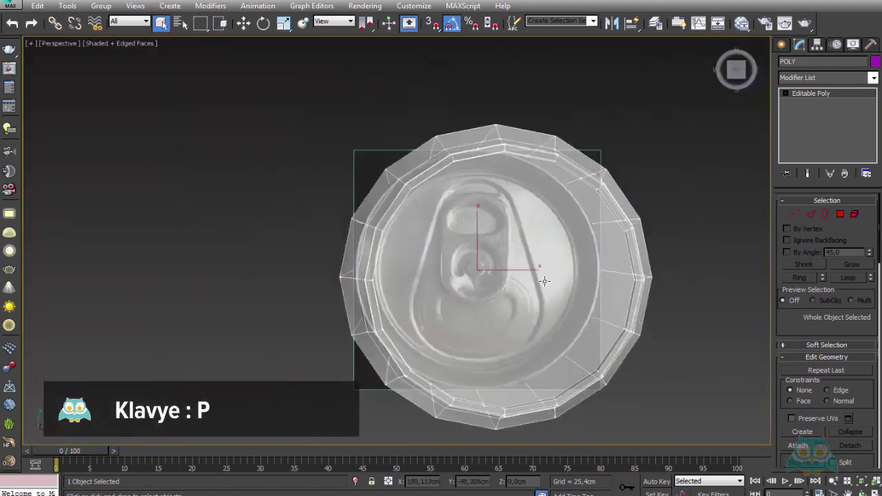
key("alt+x")
scroll(601, 187, "up", 3)
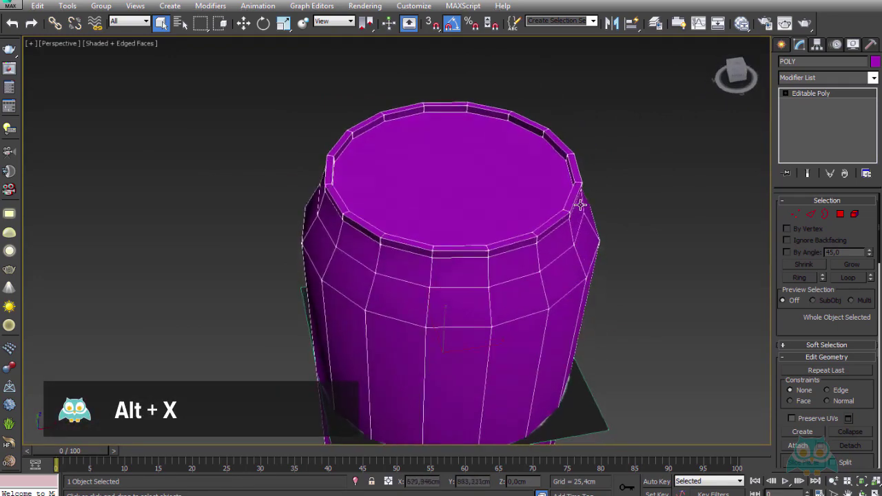
mouse_move(601, 187)
middle_mouse_down()
mouse_move(575, 160)
mouse_move(573, 189)
middle_mouse_up()
scroll(573, 189, "up", 3)
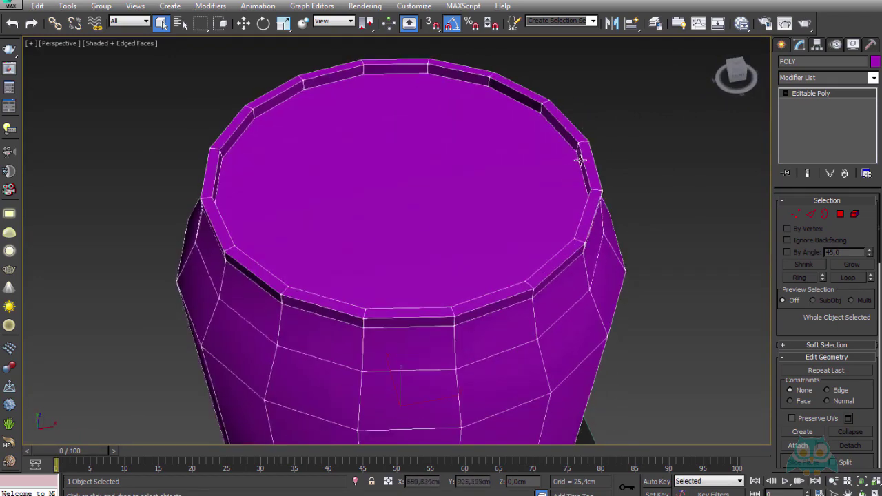
middle_click_drag(583, 158, 563, 172)
scroll(563, 173, "up", 4)
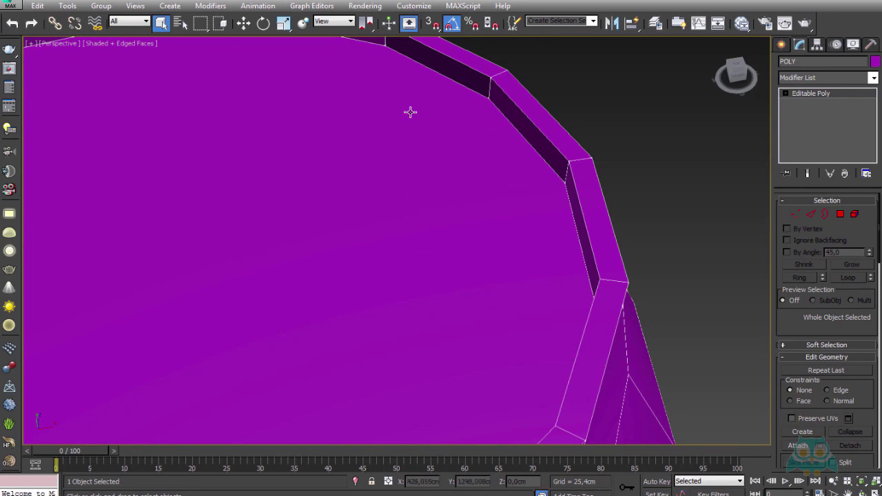
- Select the top cap polygon and convert it to its 16 border edges
left_click(841, 215)
left_click(441, 257)
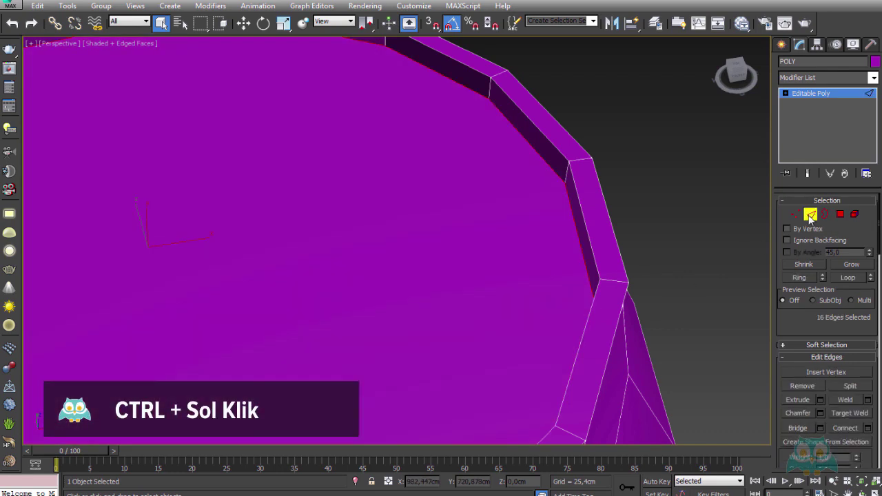
left_click(811, 214, "ctrl")
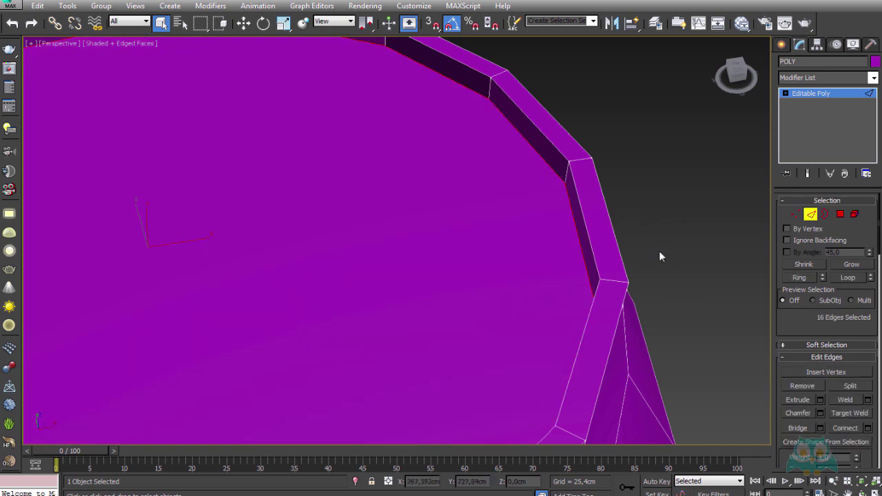
- Chamfer the border edges with Amount 7.084cm and 2 segments
left_click(821, 414)
scroll(536, 191, "up", 1)
scroll(538, 193, "up", 3)
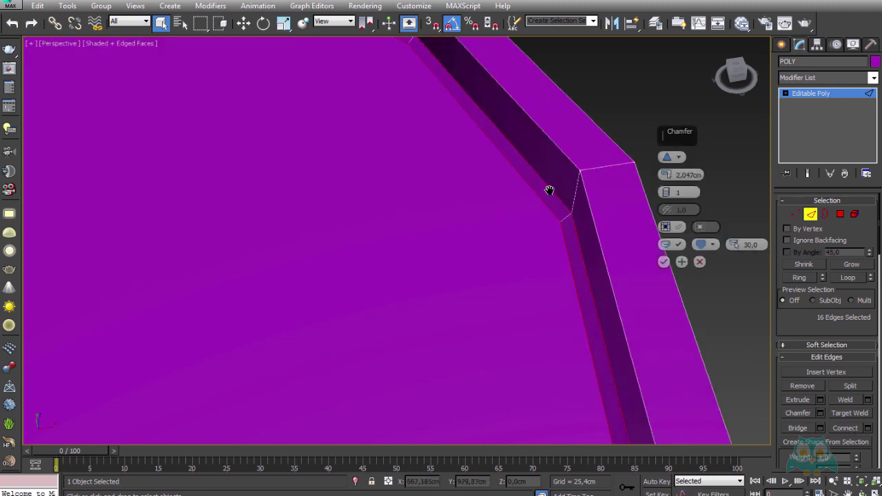
scroll(540, 198, "up", 2)
mouse_move(541, 198)
middle_mouse_down("alt")
mouse_move(461, 250)
mouse_move(480, 252)
middle_mouse_up("alt")
right_click(667, 176)
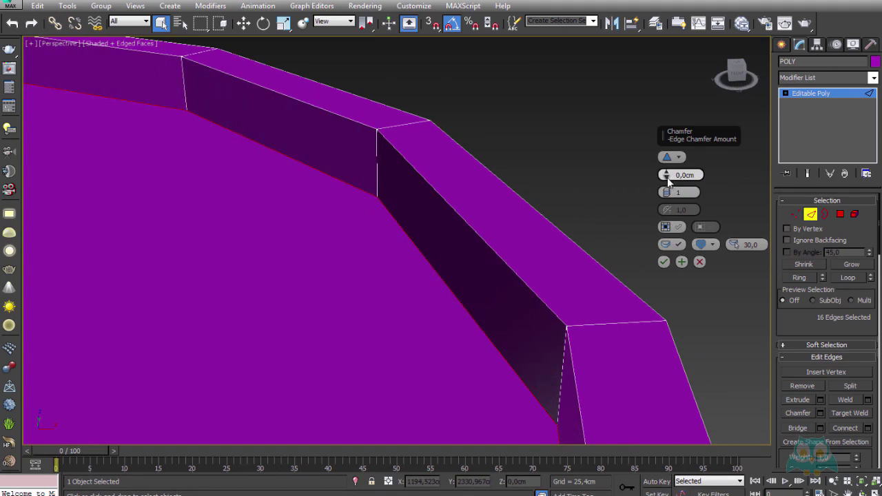
left_click_drag(667, 181, 668, 87)
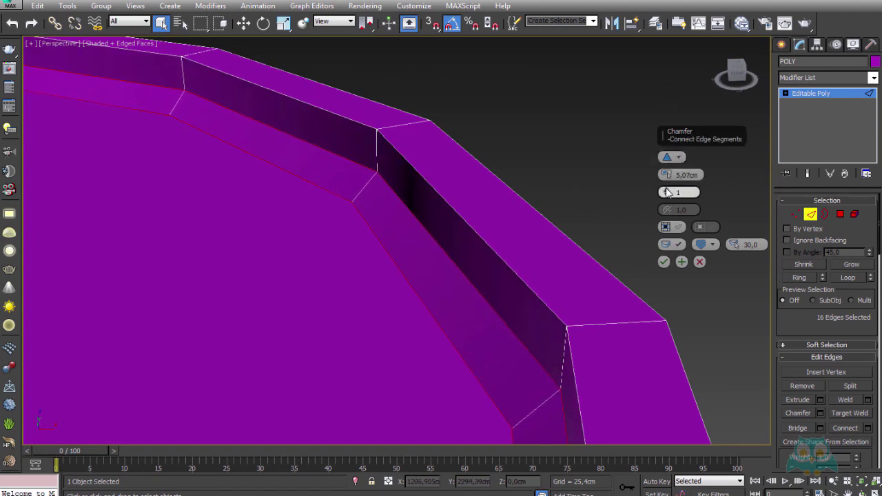
left_click_drag(666, 193, 668, 147)
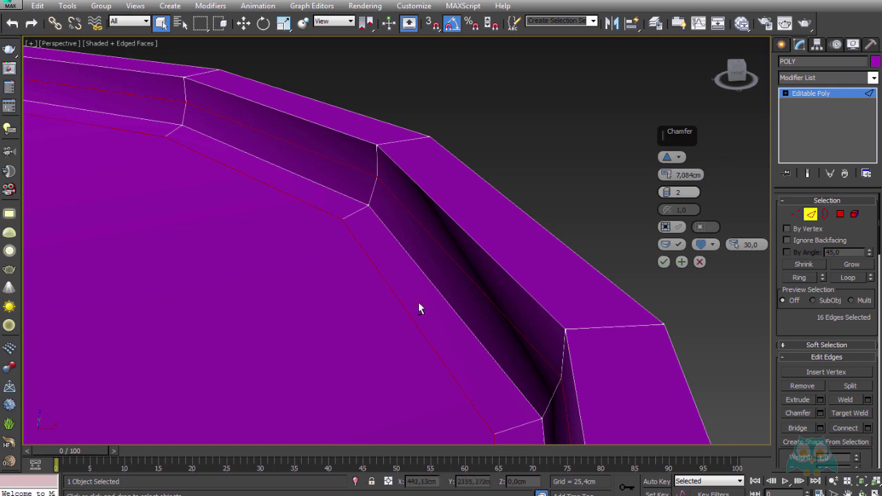
scroll(420, 309, "up", 3)
scroll(481, 335, "up", 4)
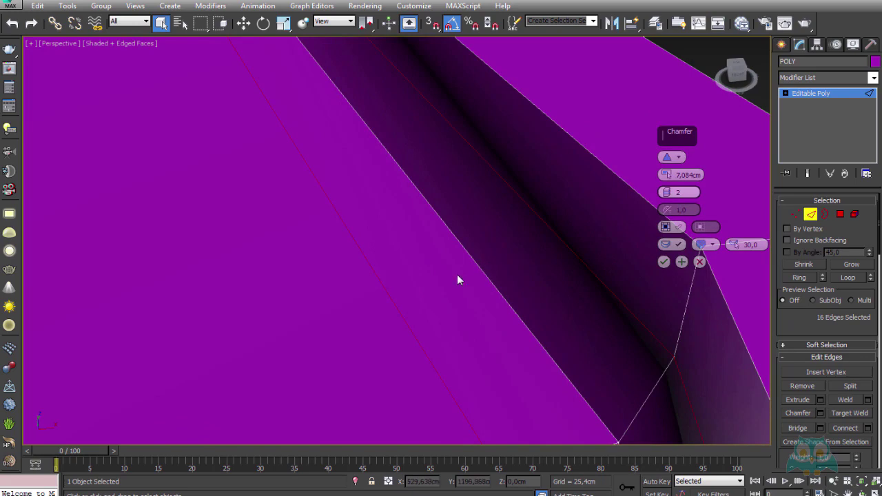
scroll(443, 321, "down", 3)
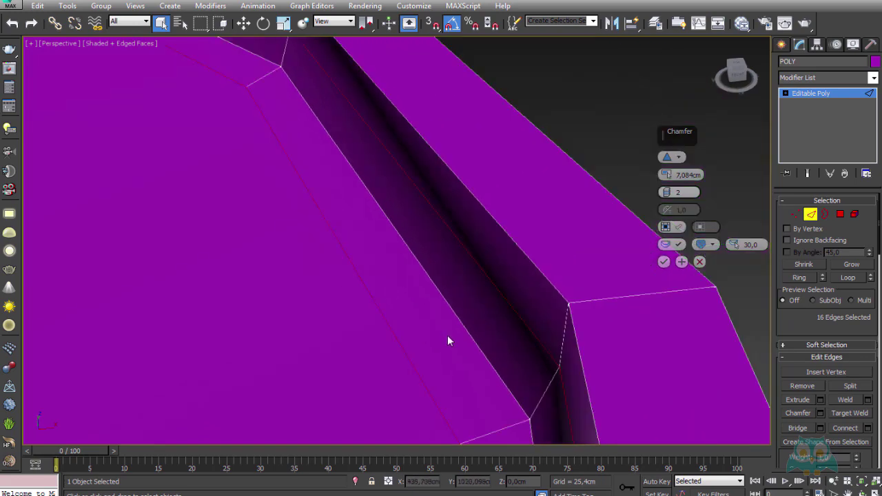
scroll(445, 322, "down", 3)
scroll(445, 324, "up", 2)
scroll(434, 341, "down", 3)
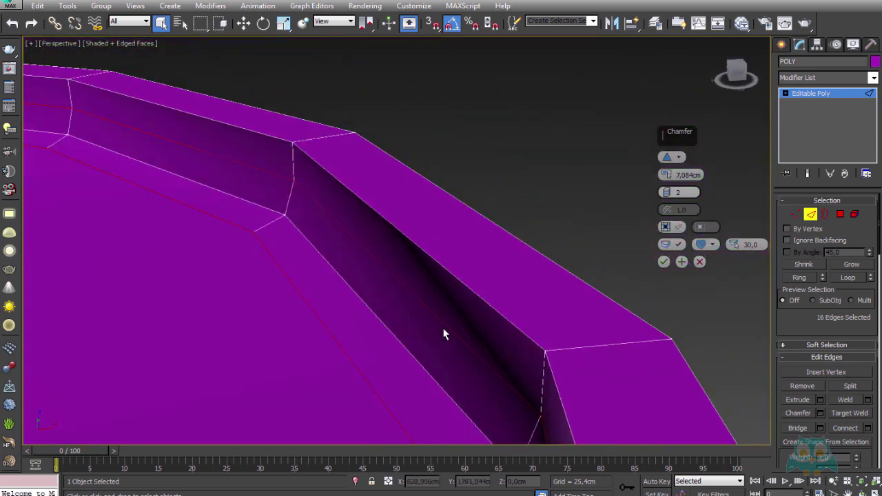
left_click(664, 262)
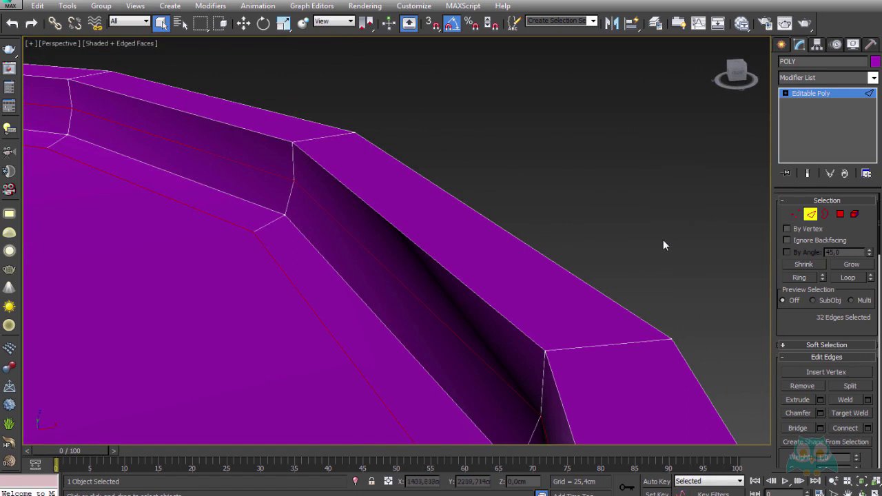
- Remove the strip's middle edge loop, then select a rim loop and view the can from the front
double_click(390, 271)
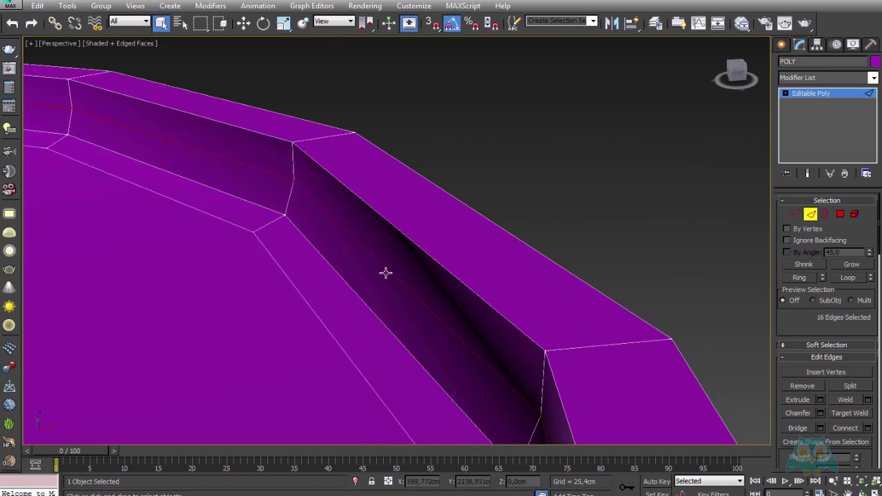
key("ctrl+BackSpace")
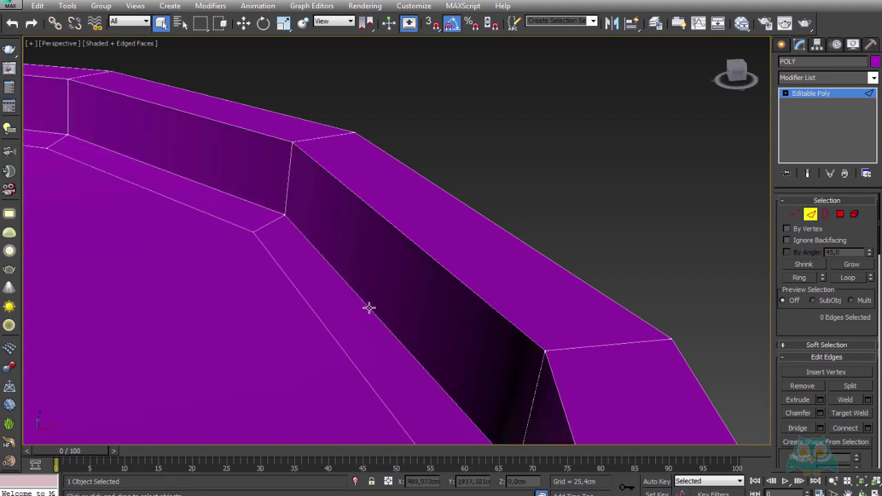
scroll(359, 307, "down", 3)
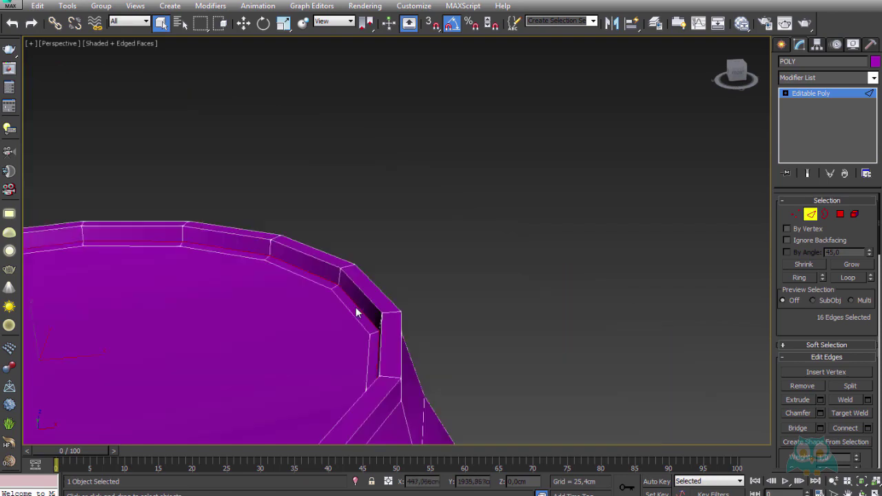
scroll(356, 305, "down", 1)
double_click(354, 314)
mouse_move(354, 315)
middle_mouse_down("alt")
mouse_move(359, 321)
mouse_move(339, 329)
middle_mouse_up("alt")
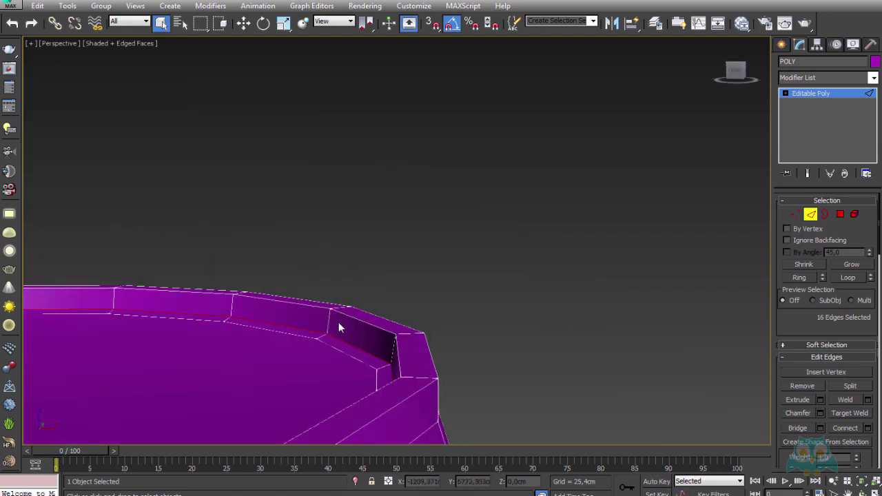
scroll(432, 273, "up", 2)
scroll(429, 278, "up", 2)
scroll(430, 280, "down", 2)
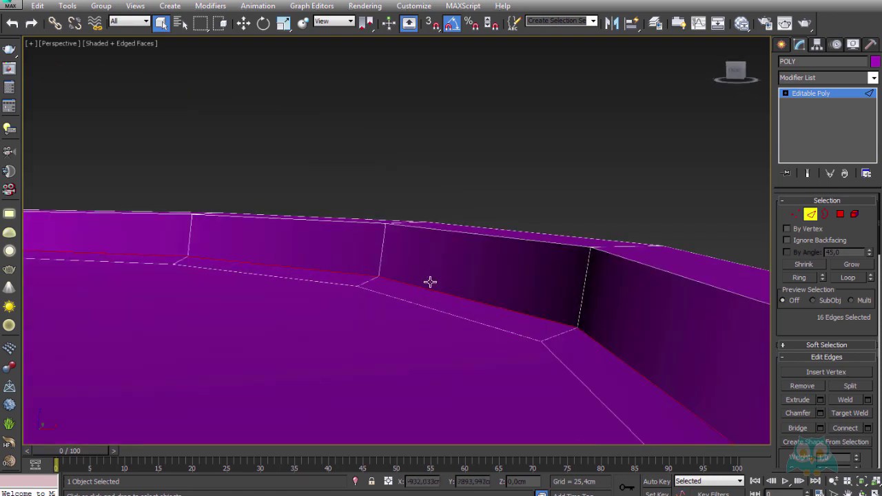
key("f")
middle_click_drag(431, 244, 428, 335)
scroll(412, 293, "down", 2)
- In wireframe front view, move the selected edge loop slightly down onto the rim line
middle_click_drag(412, 292, 411, 355)
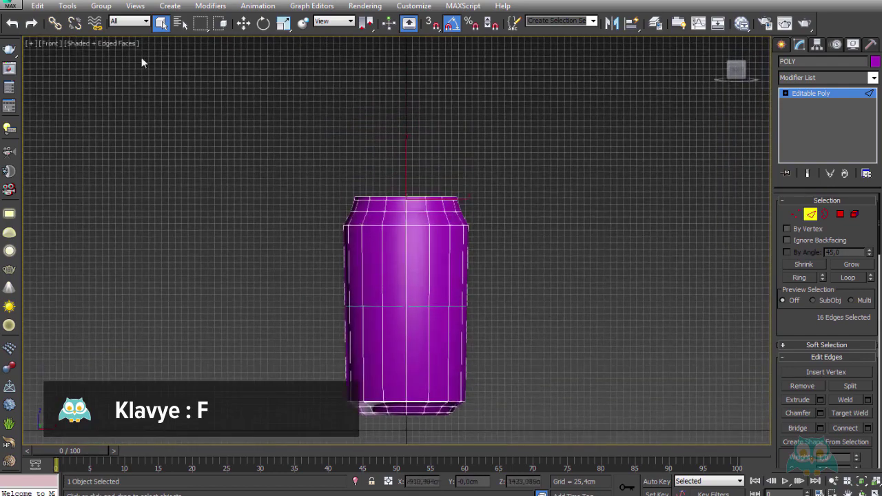
left_click(105, 42)
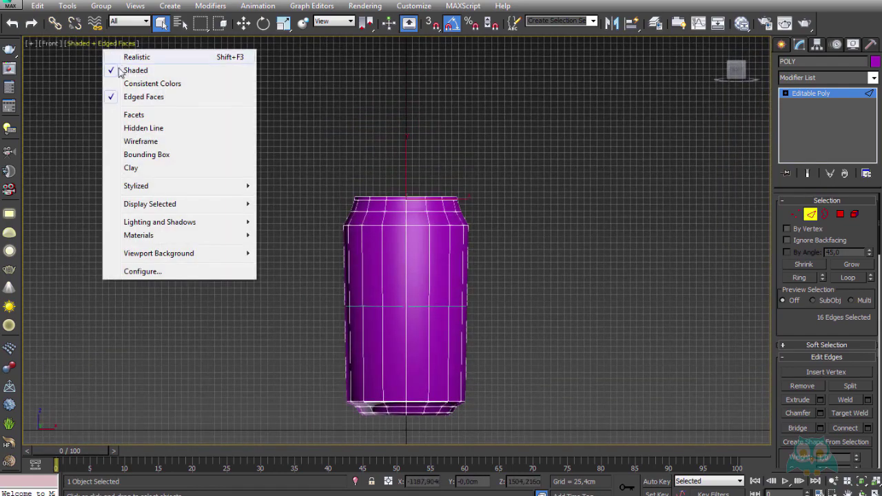
left_click(141, 141)
left_click(245, 23)
scroll(452, 165, "up", 5)
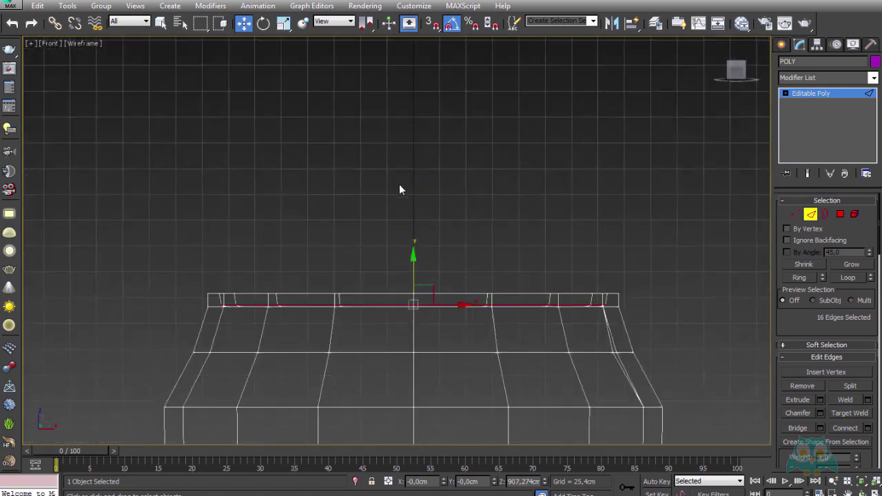
scroll(400, 186, "up", 3)
scroll(404, 237, "up", 3)
left_click_drag(391, 184, 394, 187)
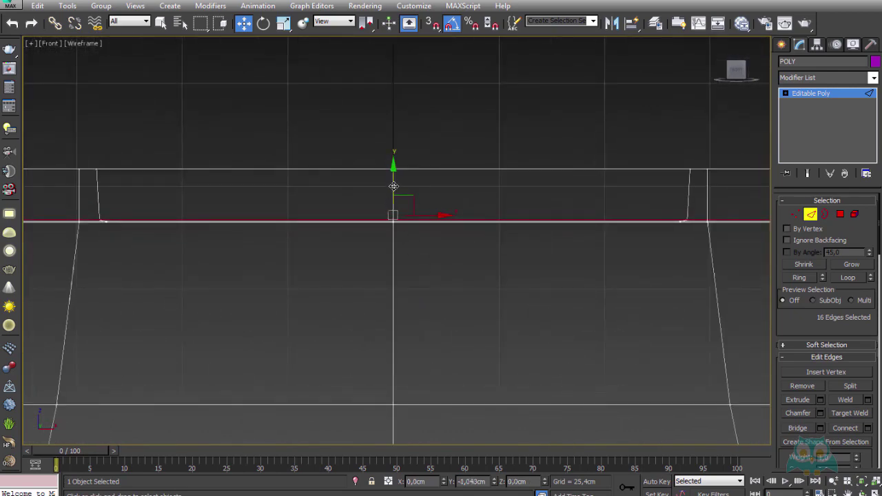
scroll(428, 245, "down", 3)
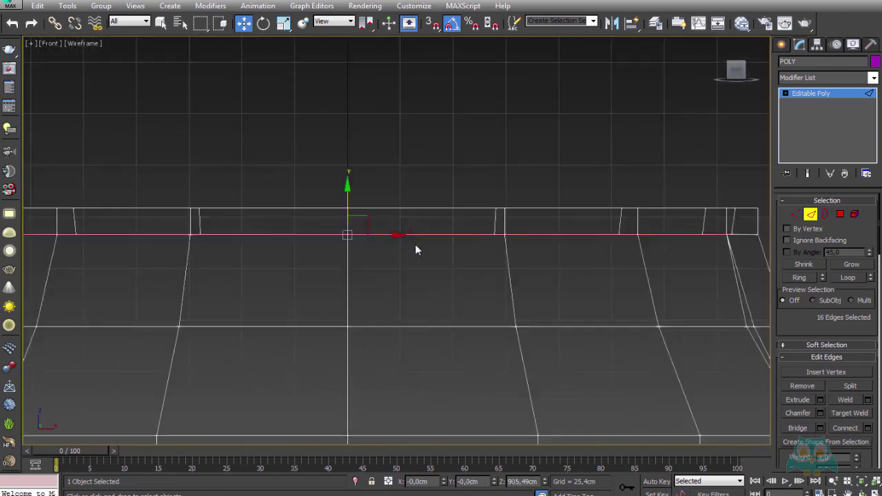
- Return to shaded Perspective, clear the edge selection, and frame the can's top
key("p")
mouse_move(583, 271)
middle_mouse_down()
mouse_move(571, 224)
mouse_move(581, 267)
middle_mouse_up()
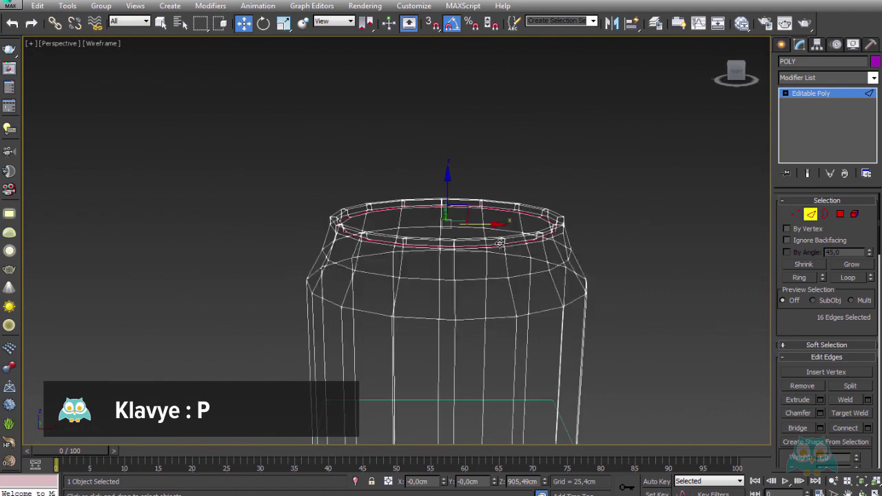
left_click(102, 43)
left_click(134, 70)
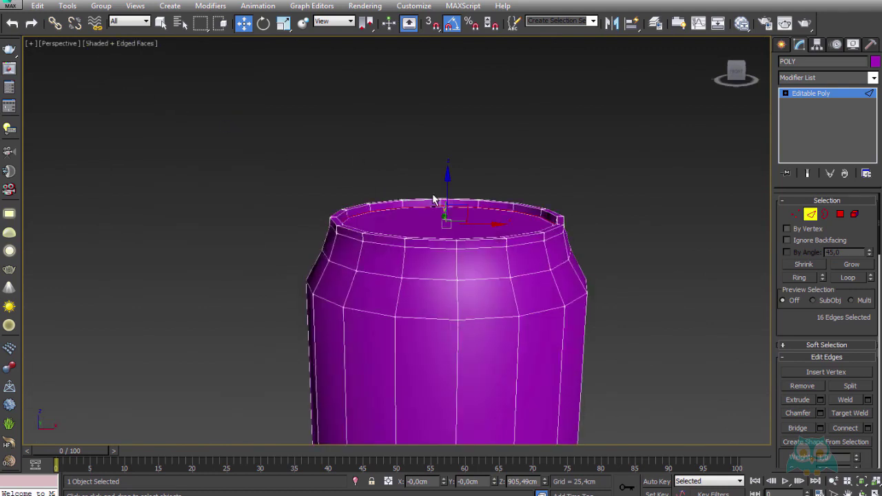
left_click(672, 205)
key("z")
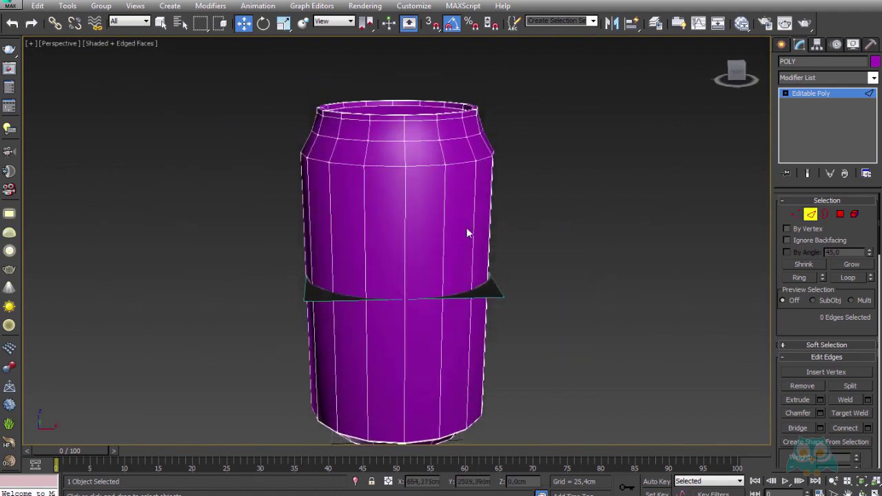
middle_click_drag(468, 232, 469, 262, "alt")
scroll(466, 185, "up", 5)
scroll(466, 185, "up", 3)
scroll(501, 222, "up", 2)
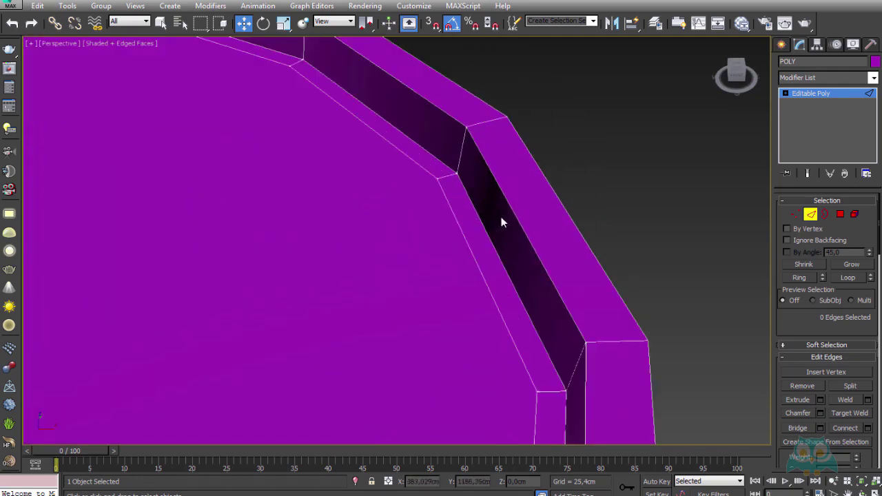
- Select the large top cap polygon in face mode
left_click(840, 214)
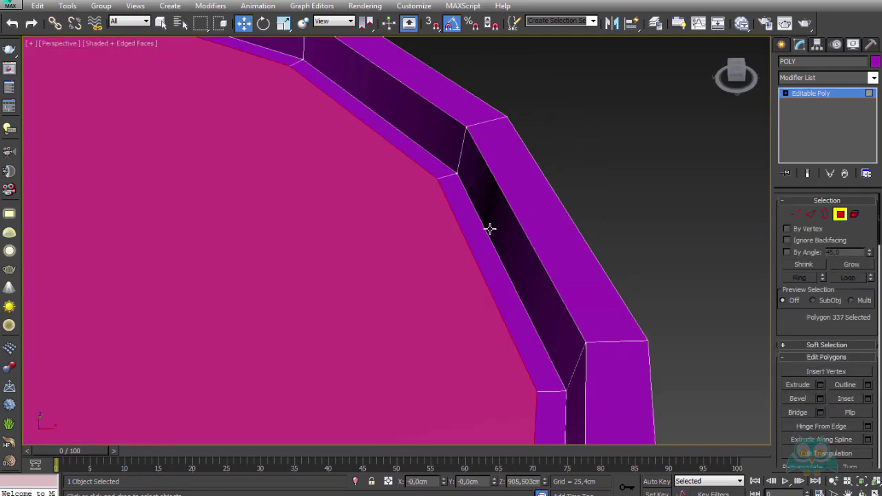
left_click(481, 231)
left_click(417, 160)
left_click(511, 299)
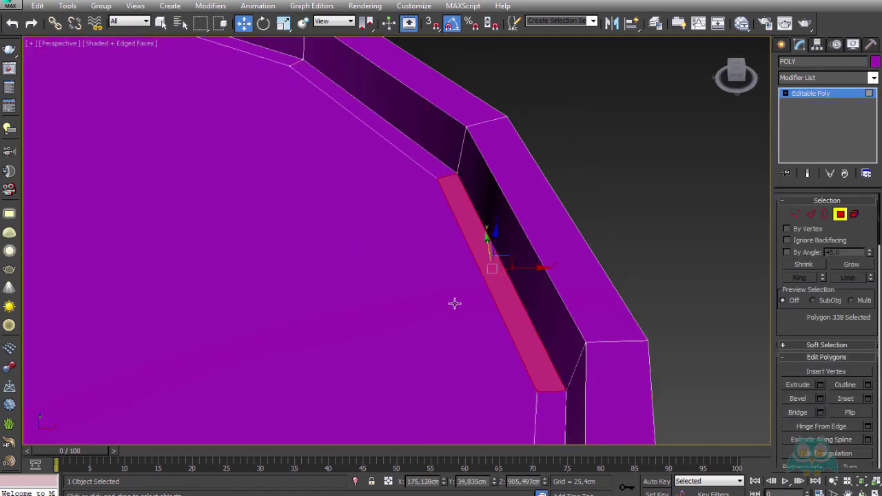
left_click(380, 322)
scroll(380, 322, "down", 2)
scroll(423, 285, "down", 1)
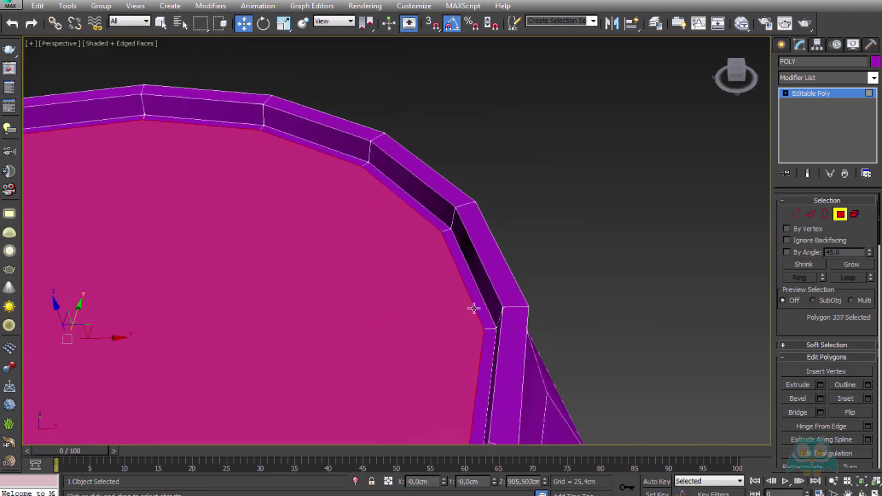
scroll(449, 296, "down", 1)
scroll(423, 285, "down", 2)
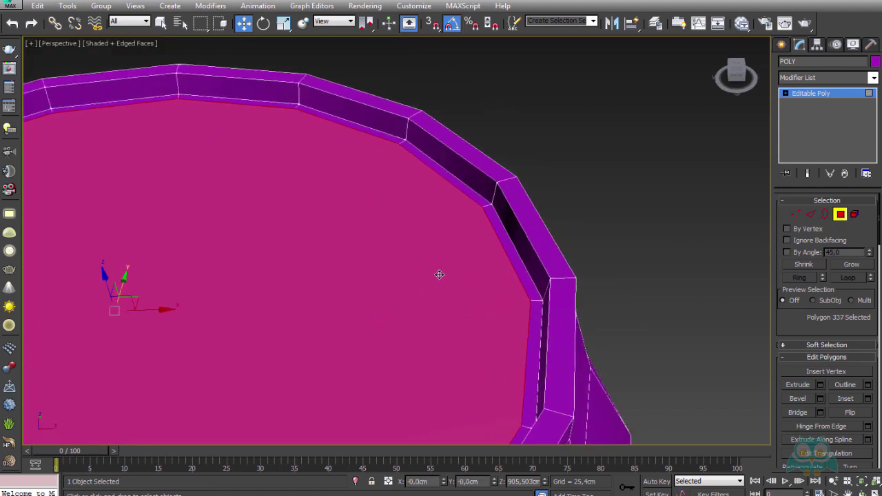
- Inset the top cap by 4,41 cm, then clear the selection
left_click(867, 400)
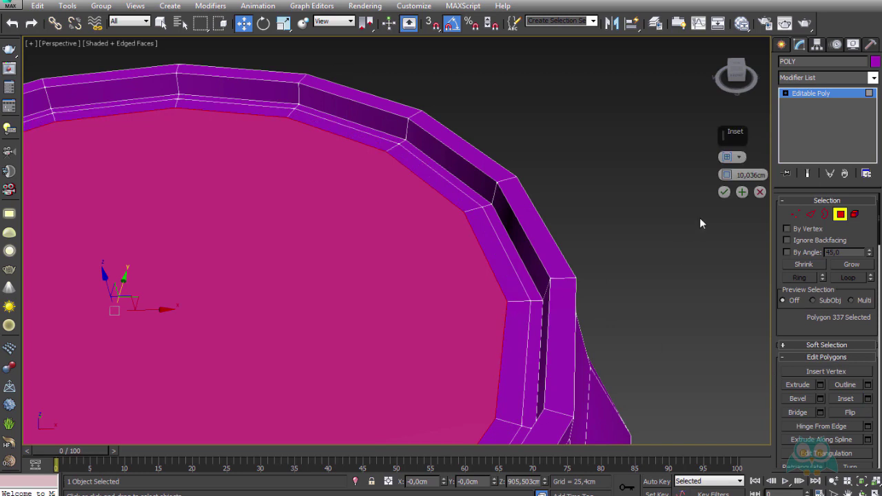
right_click(726, 175)
scroll(519, 262, "up", 2)
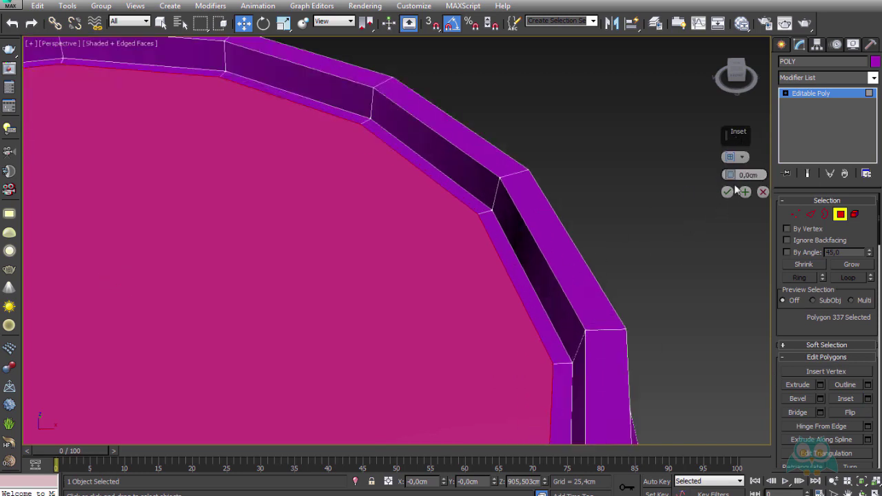
mouse_move(729, 174)
left_mouse_down()
mouse_move(718, 95)
mouse_move(719, 103)
left_mouse_up()
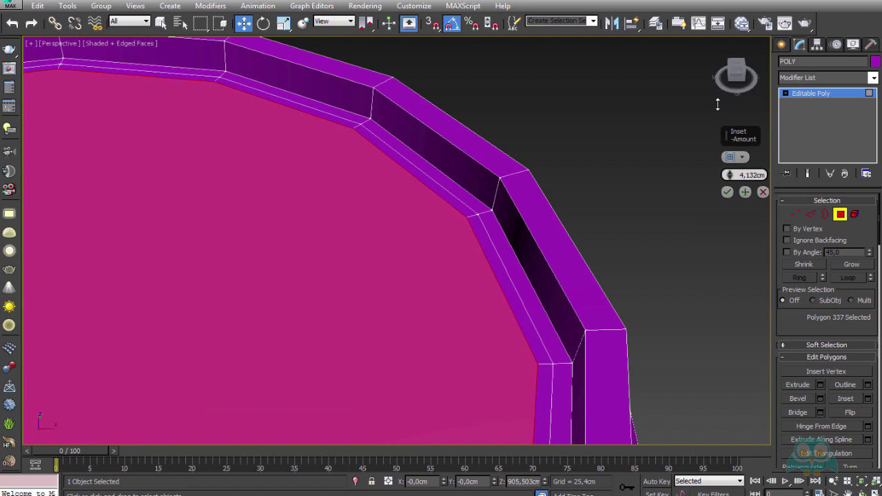
left_click(727, 193)
left_click(681, 238)
scroll(601, 242, "down", 2)
scroll(620, 248, "down", 3)
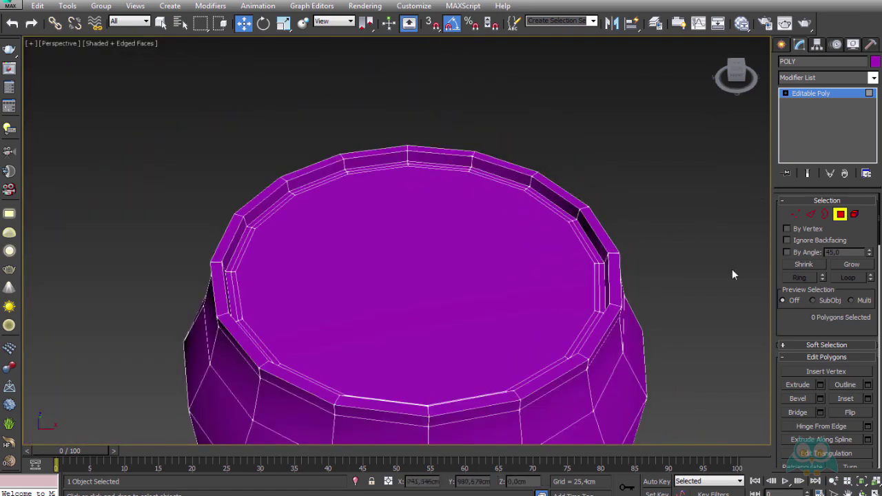
left_click(764, 207)
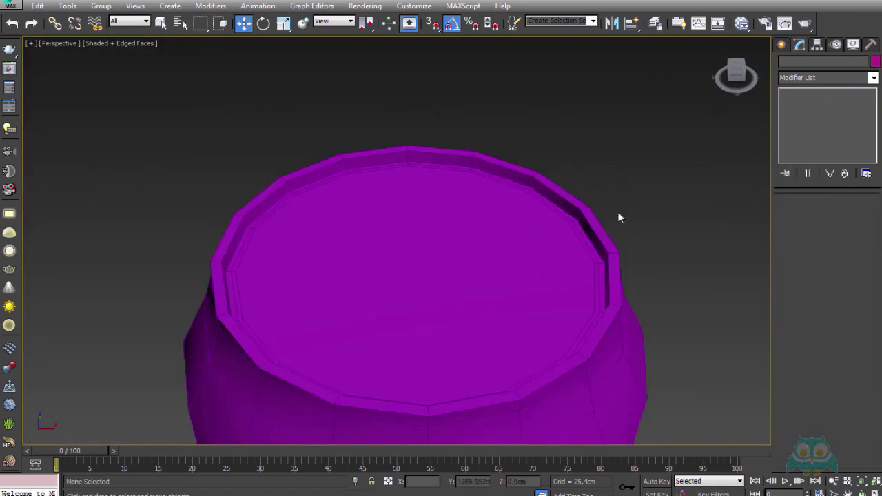
- Switch to Top view and make the can see-through with Alt+X
key("t")
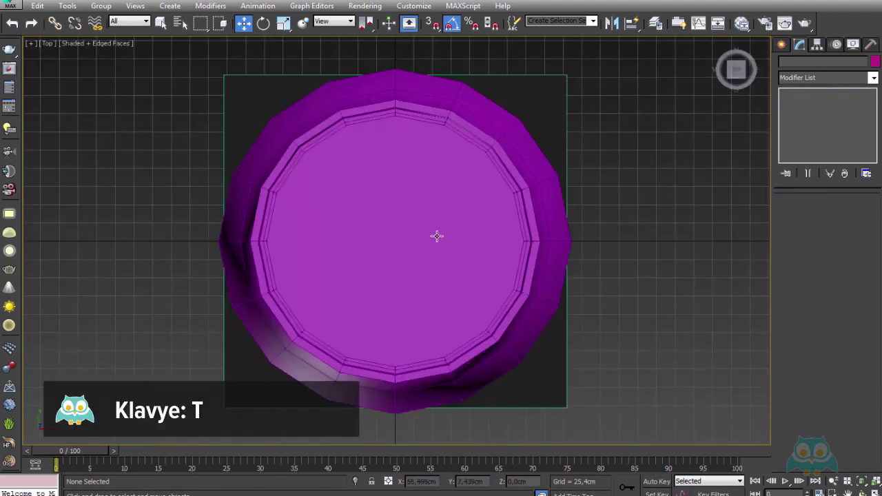
left_click(431, 221)
key("alt+x")
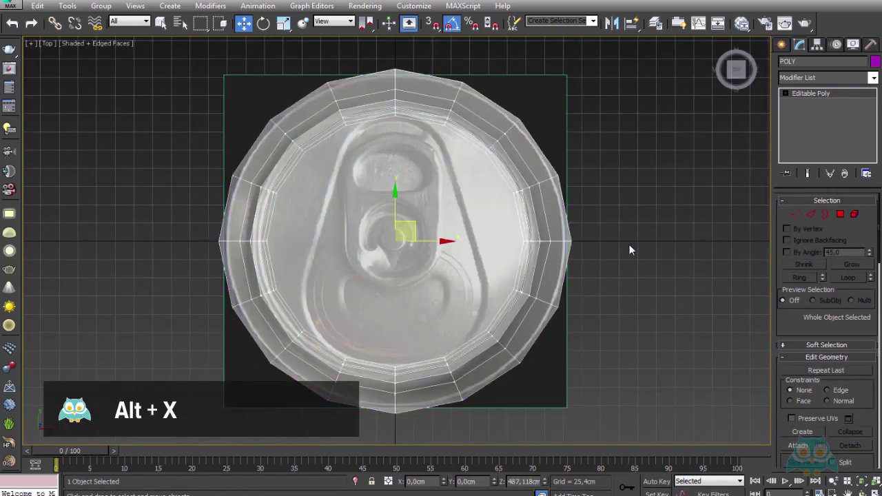
left_click(628, 248)
scroll(423, 161, "up", 3)
scroll(423, 161, "down", 2)
scroll(387, 131, "up", 5)
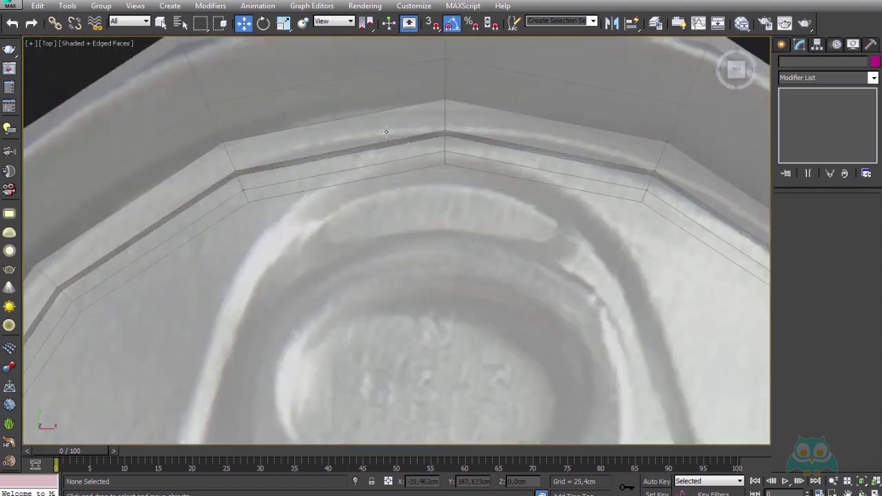
scroll(386, 132, "down", 4)
- Reselect the can and frame its top over the can_top reference photo
left_click(444, 177)
scroll(551, 138, "down", 1)
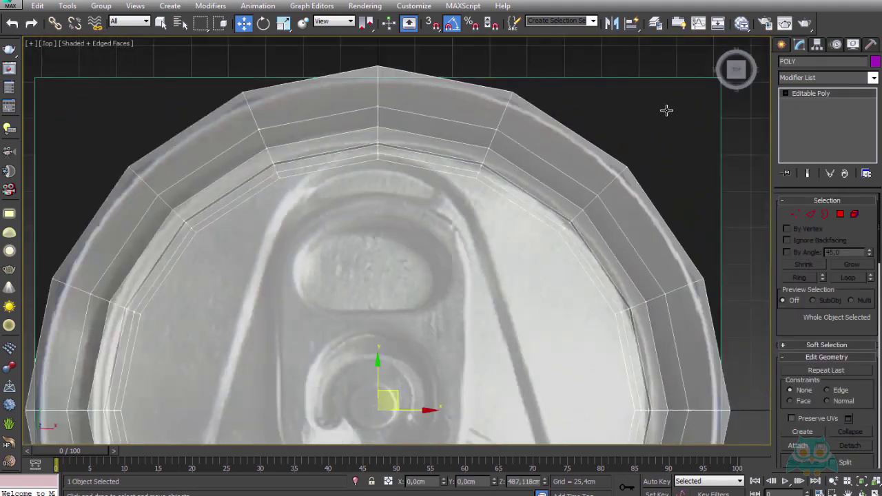
middle_click_drag(411, 177, 415, 169)
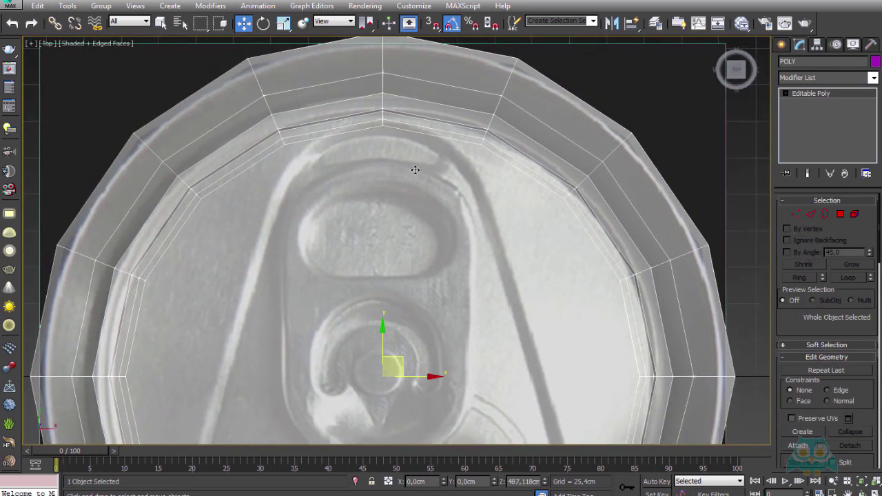
scroll(296, 203, "down", 5)
scroll(350, 225, "up", 3)
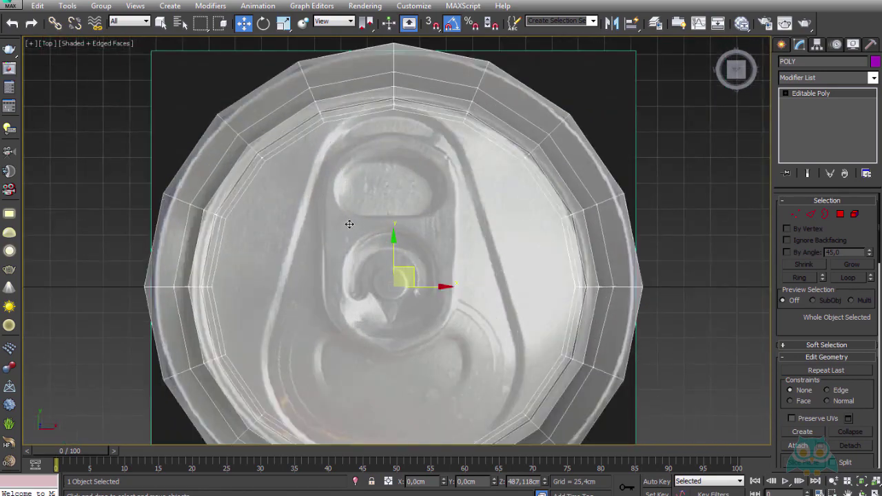
scroll(373, 222, "down", 3)
scroll(414, 211, "down", 1)
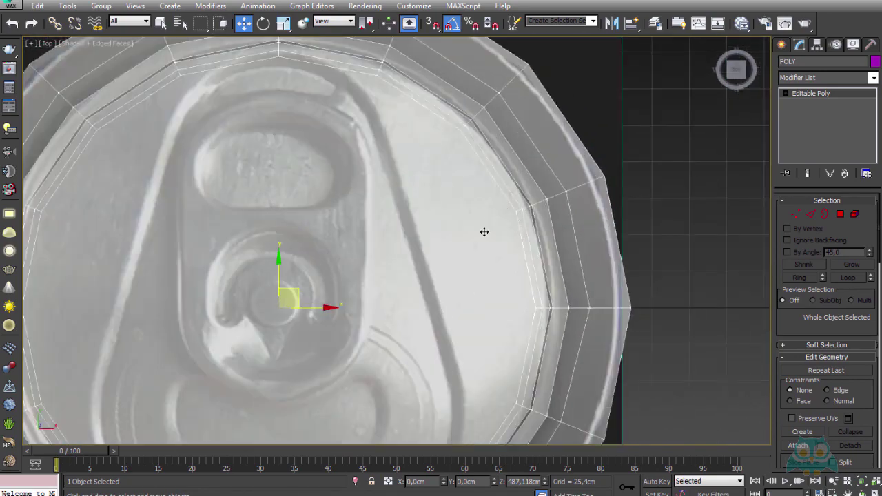
scroll(485, 232, "down", 4)
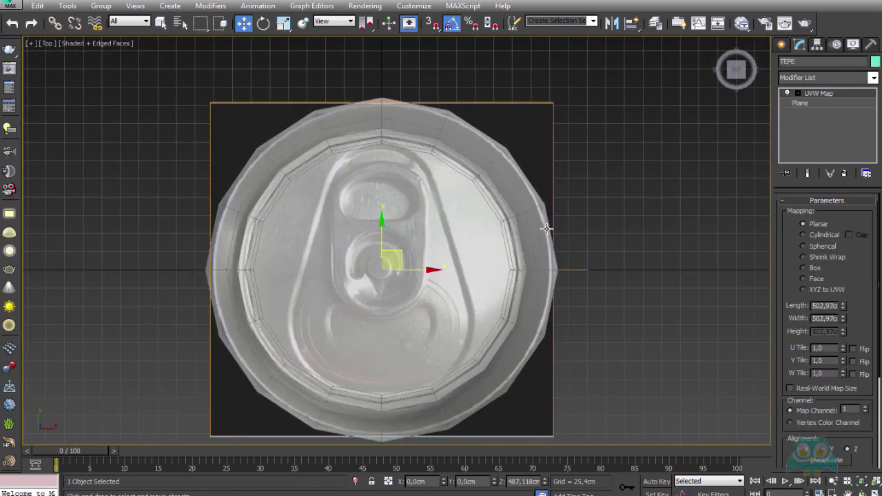
- Scale the reference photo plane uniformly down to 86.617% so its rim fits inside the can's lid
right_click(284, 25)
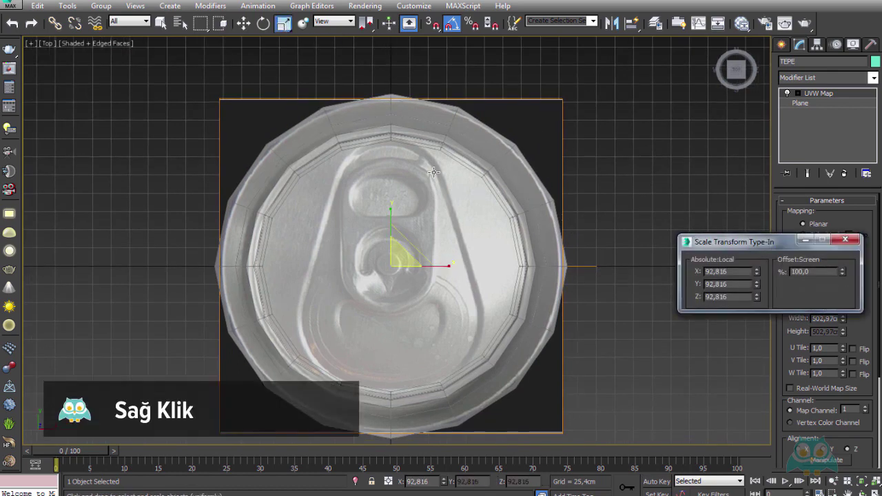
scroll(508, 223, "up", 1)
scroll(525, 253, "up", 3)
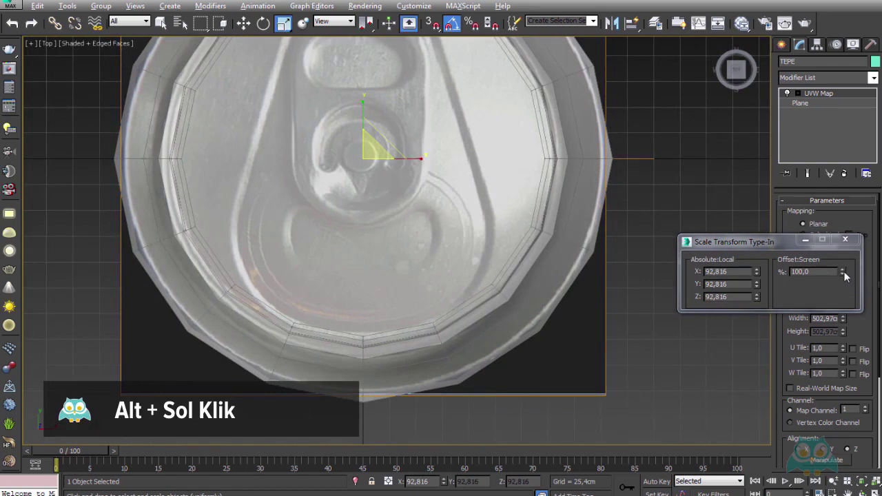
left_click_drag(842, 273, 843, 303, "alt")
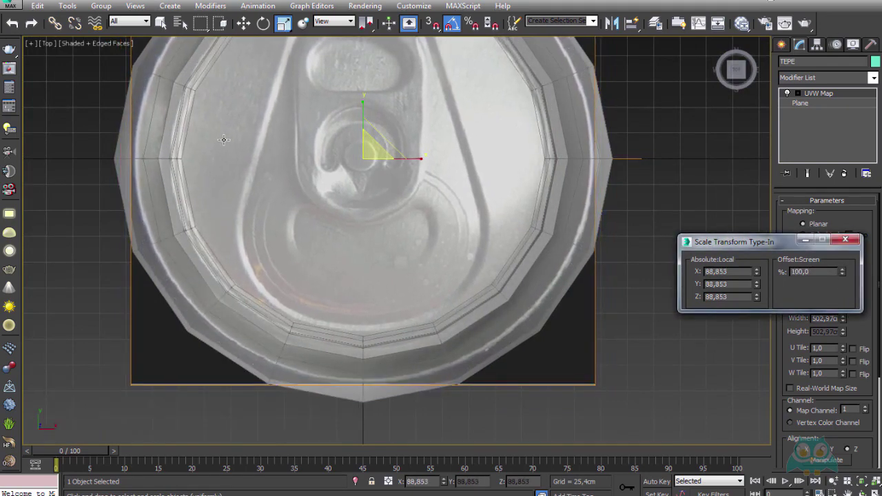
scroll(182, 193, "up", 3)
scroll(190, 155, "up", 3)
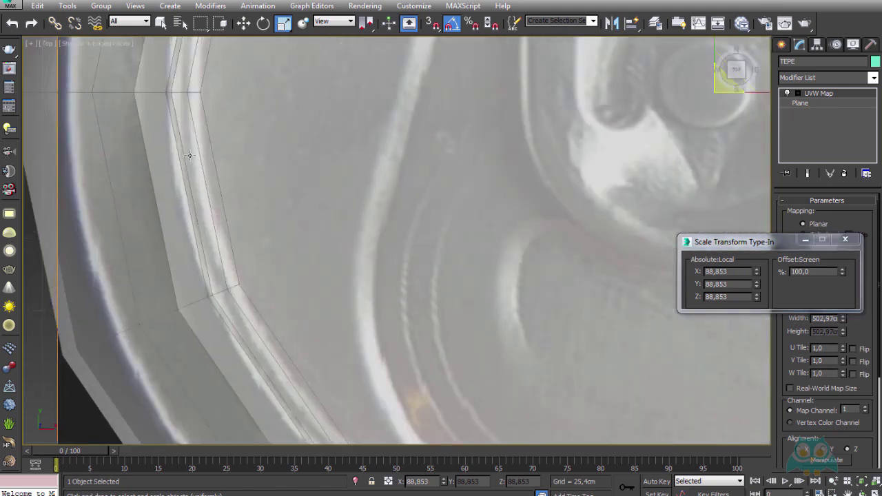
left_click_drag(843, 273, 817, 318, "alt")
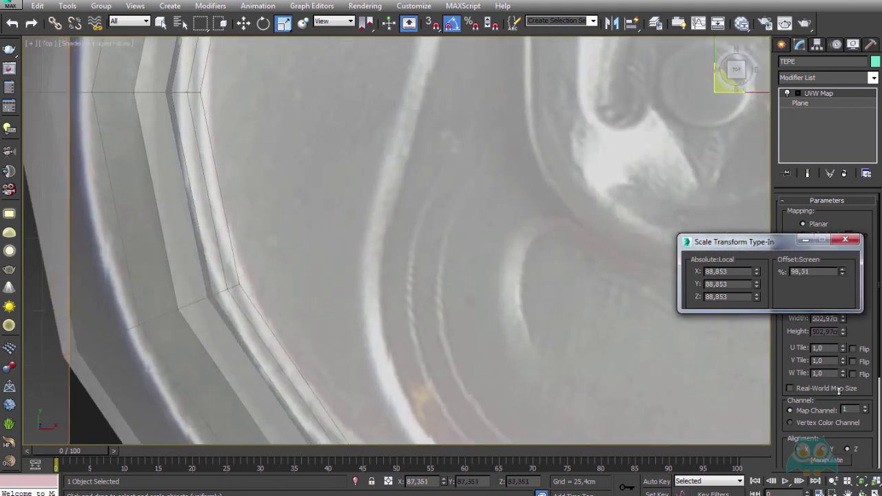
scroll(218, 256, "down", 3)
scroll(365, 262, "down", 3)
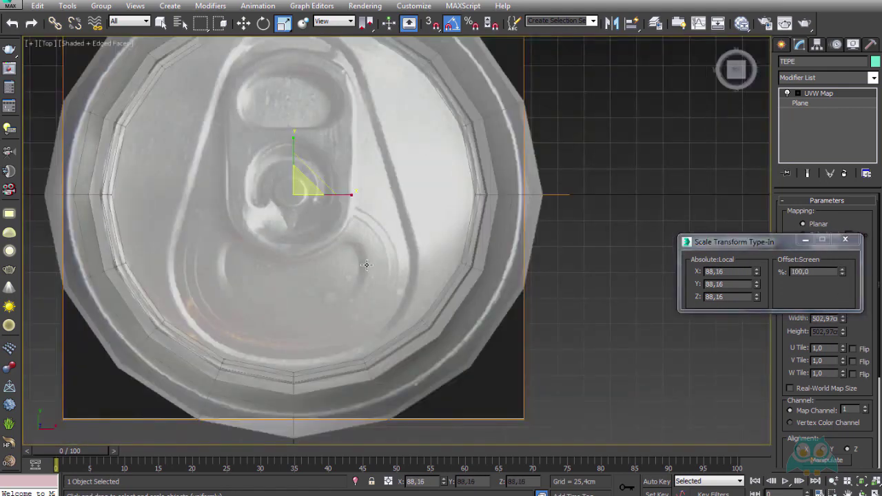
scroll(386, 255, "up", 2)
scroll(435, 250, "up", 4)
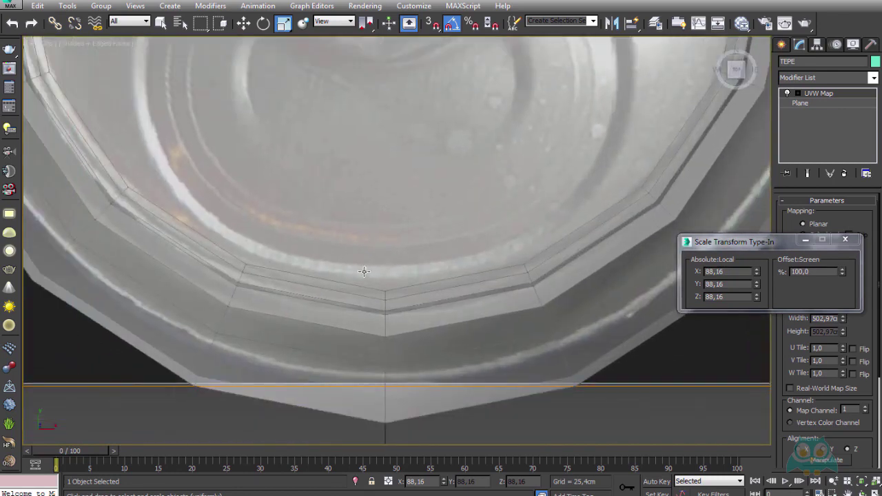
mouse_move(843, 273)
left_mouse_down("alt")
mouse_move(827, 379)
mouse_move(819, 378)
left_mouse_up("alt")
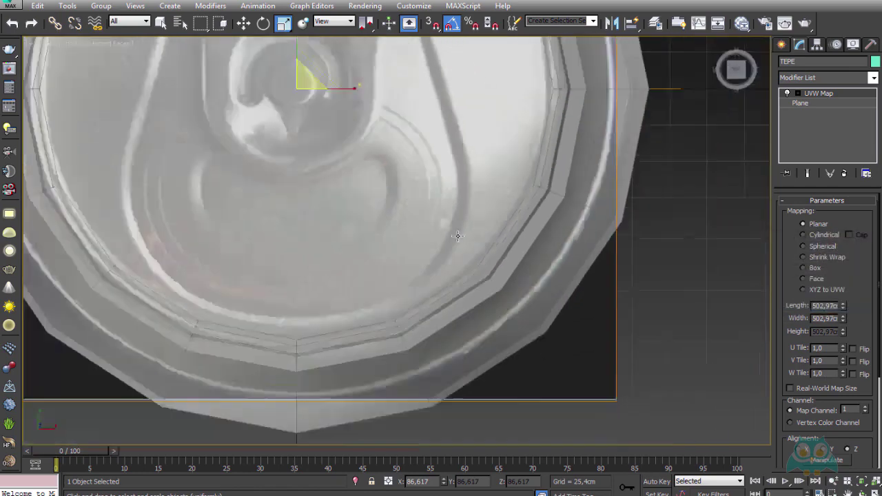
scroll(457, 235, "down", 2)
- Reselect the can mesh, return to plain selection, and switch to Vertex sub-object editing
left_click(482, 131)
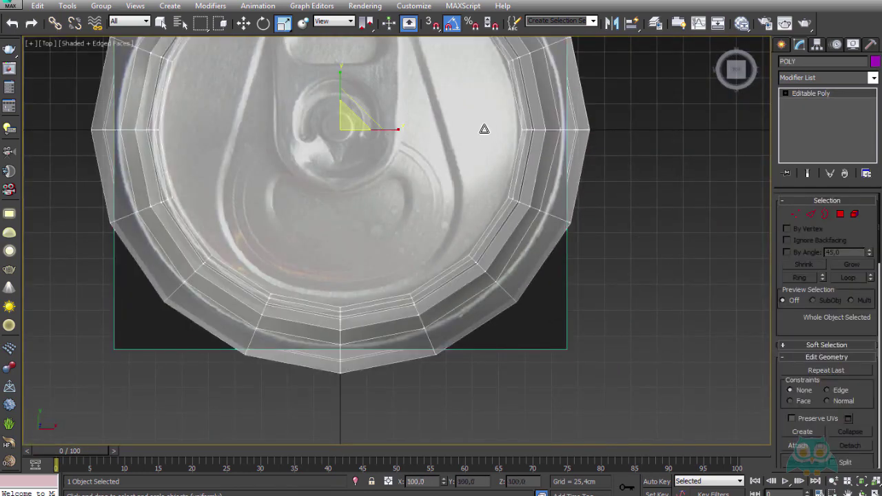
scroll(484, 129, "down", 2)
mouse_move(485, 129)
middle_mouse_down()
mouse_move(504, 205)
mouse_move(486, 197)
middle_mouse_up()
key("q")
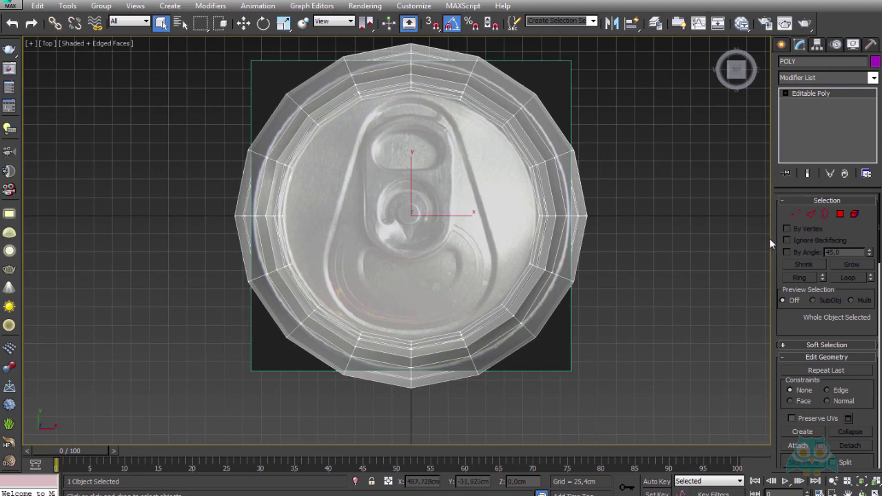
left_click_drag(772, 238, 660, 248)
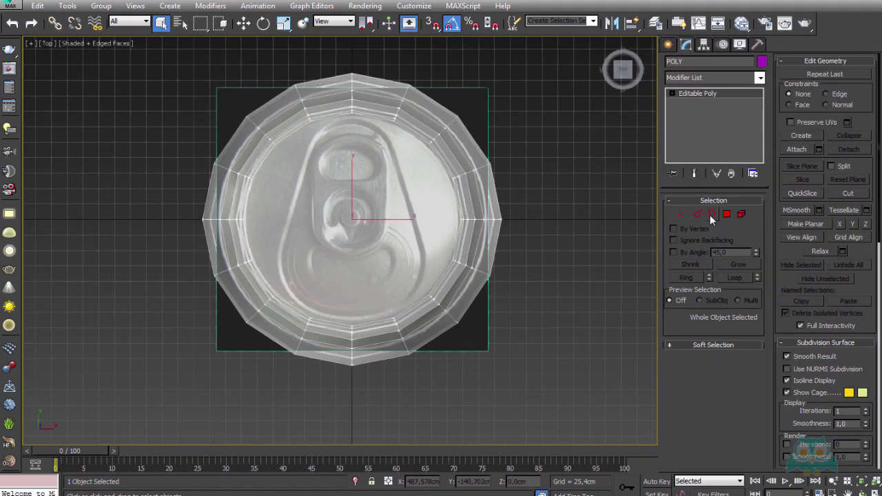
left_click(683, 215)
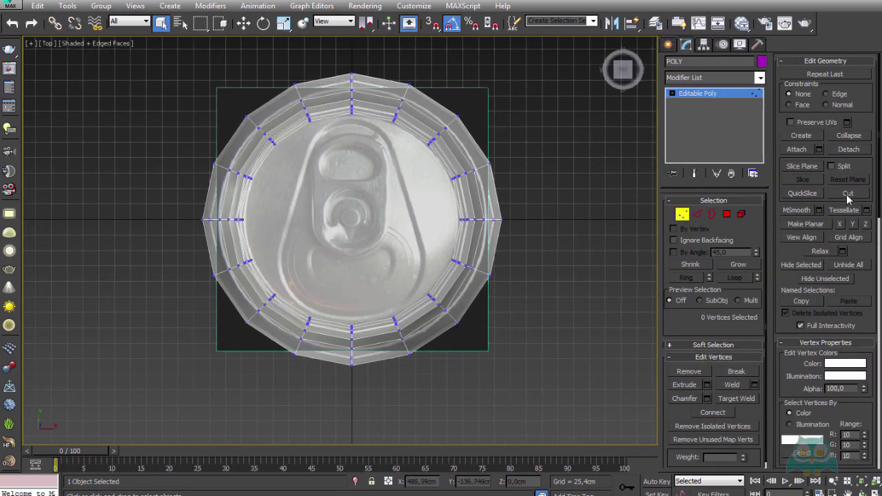
middle_click_drag(359, 339, 409, 326)
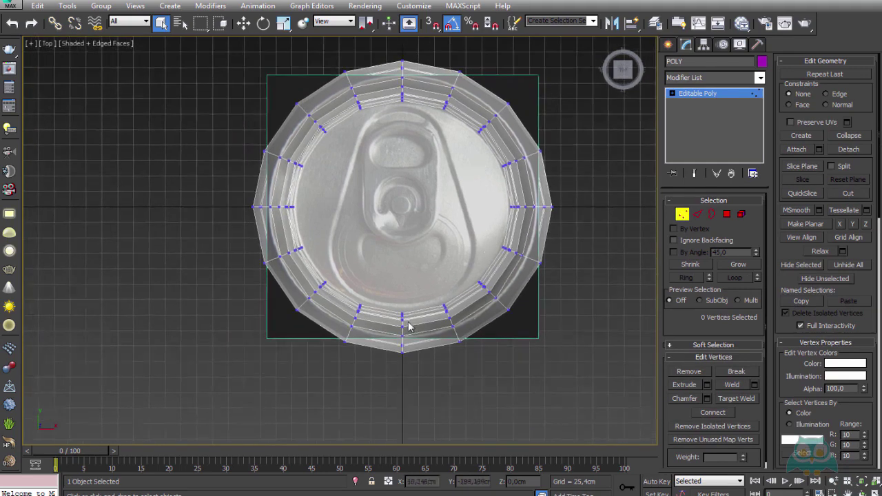
- Start a Cut at the inner top rim and place points along the tab's left outline
key("alt+c")
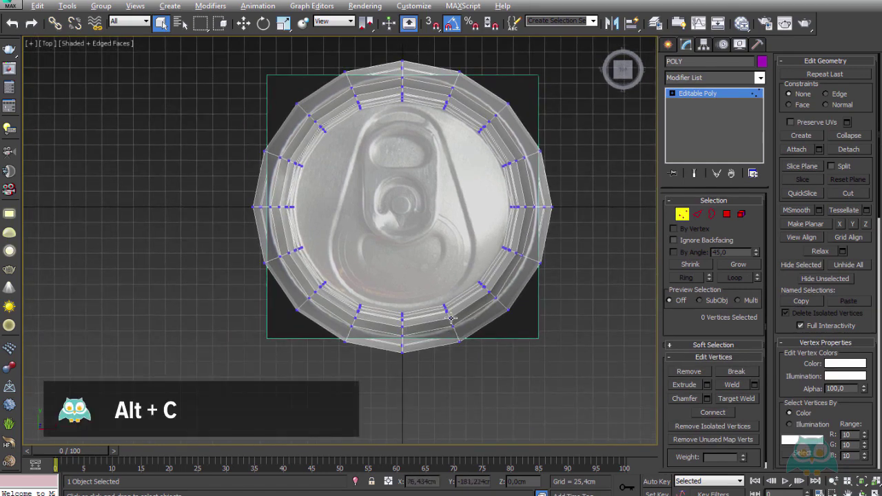
scroll(417, 161, "up", 5)
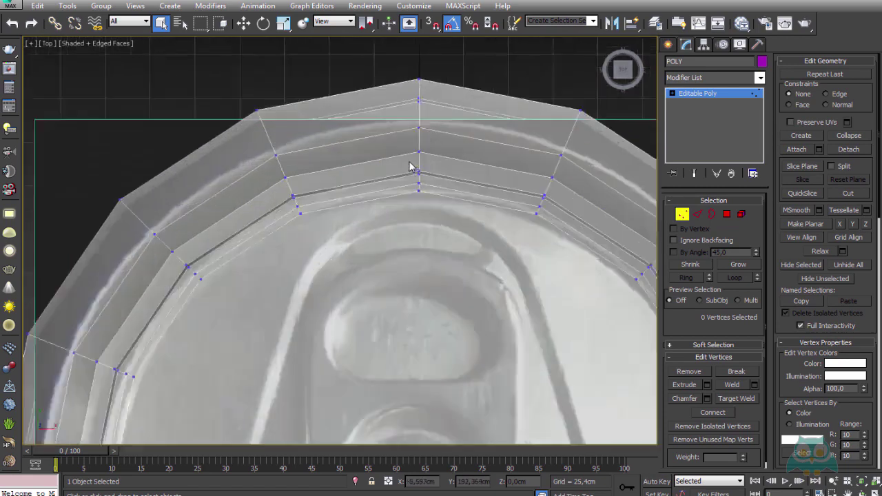
scroll(430, 217, "up", 4)
scroll(429, 218, "up", 3)
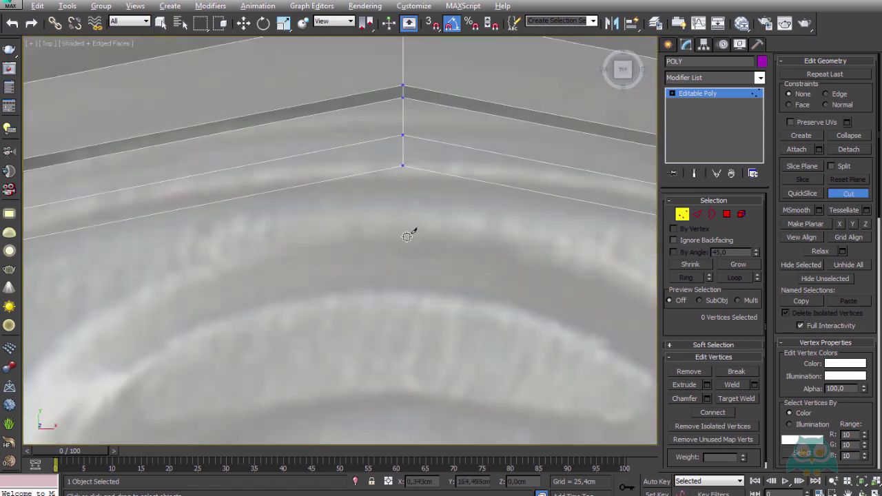
scroll(406, 169, "down", 3)
scroll(417, 185, "down", 3)
scroll(417, 185, "up", 4)
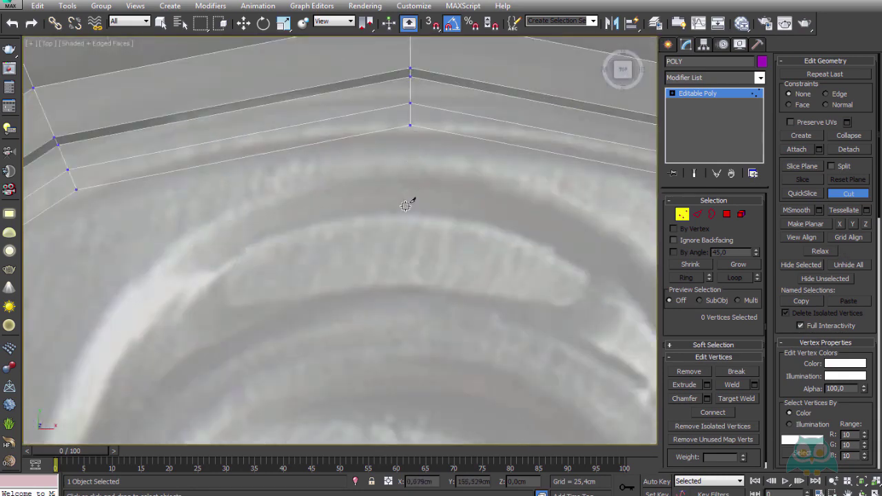
scroll(409, 173, "down", 1)
scroll(409, 181, "down", 2)
scroll(407, 177, "up", 3)
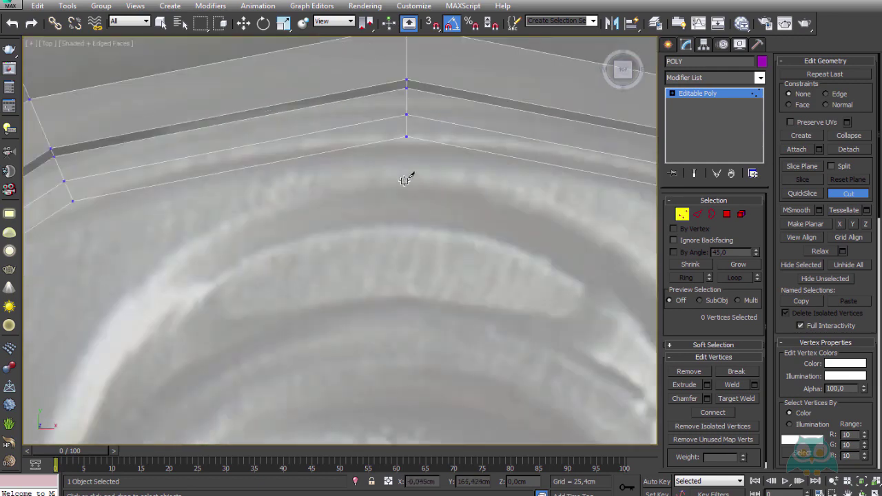
left_click(408, 177)
middle_click_drag(335, 217, 443, 176)
scroll(443, 177, "down", 2)
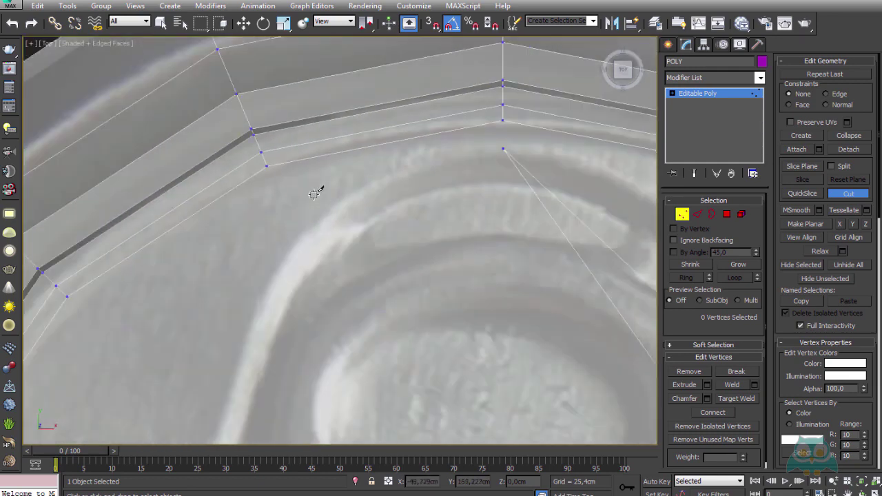
left_click(321, 219)
scroll(321, 221, "down", 2)
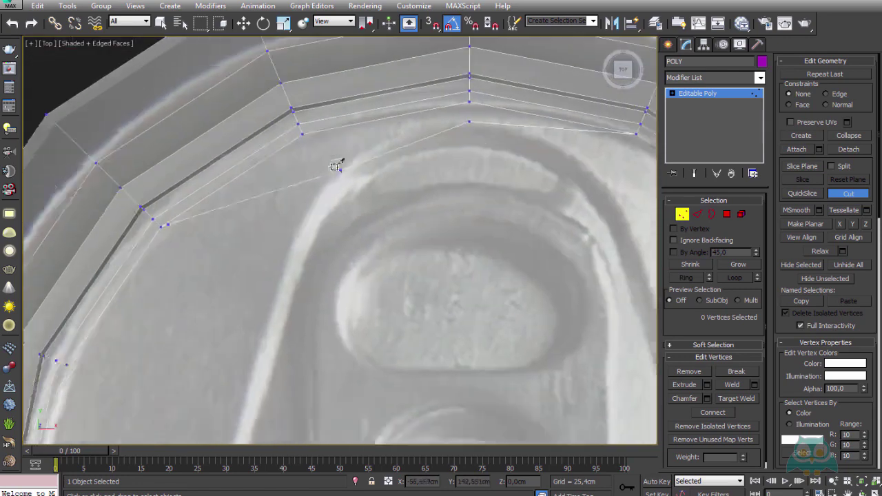
scroll(237, 220, "up", 2)
left_click(191, 210)
scroll(319, 244, "down", 4)
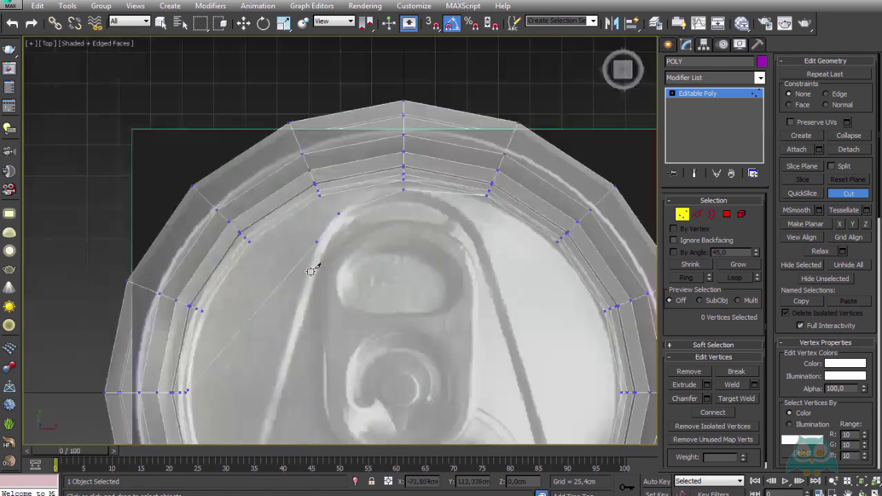
scroll(297, 227, "up", 1)
scroll(294, 206, "up", 2)
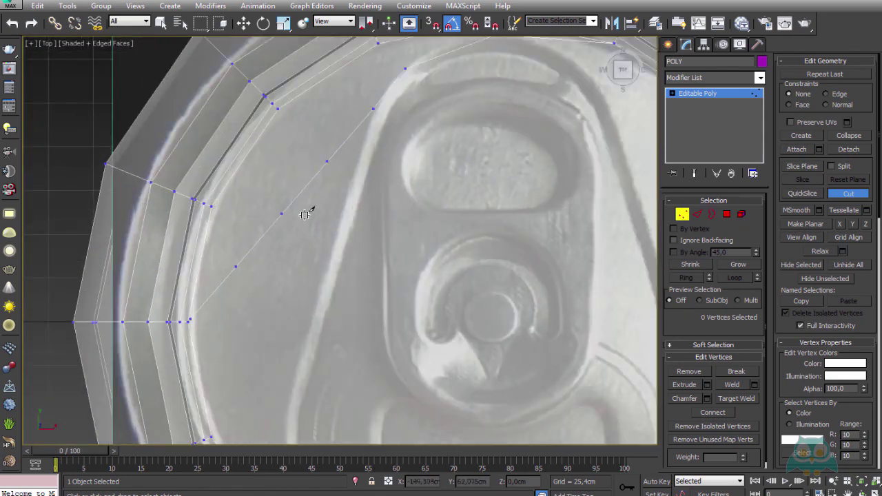
left_click(342, 208)
- Continue the cut down the tab's left edge to a vertex near the lower rim's centre
middle_click_drag(342, 208, 341, 186)
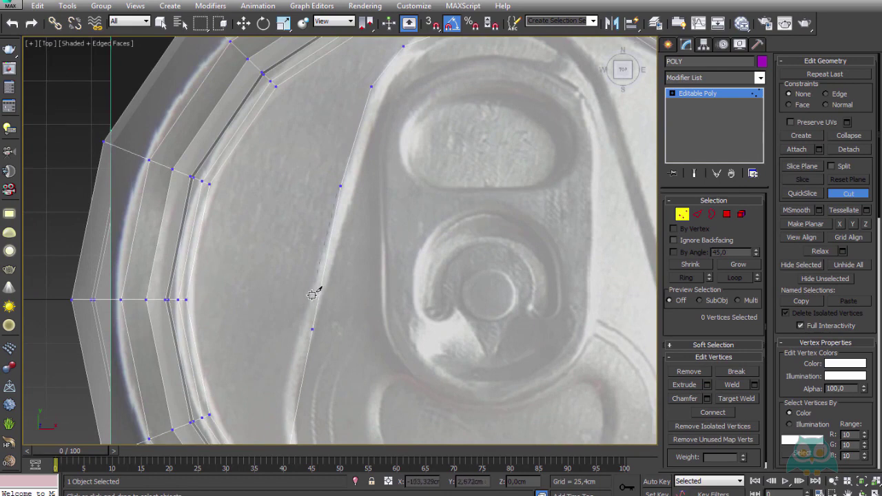
left_click(321, 293)
scroll(314, 296, "up", 2)
scroll(308, 230, "up", 1)
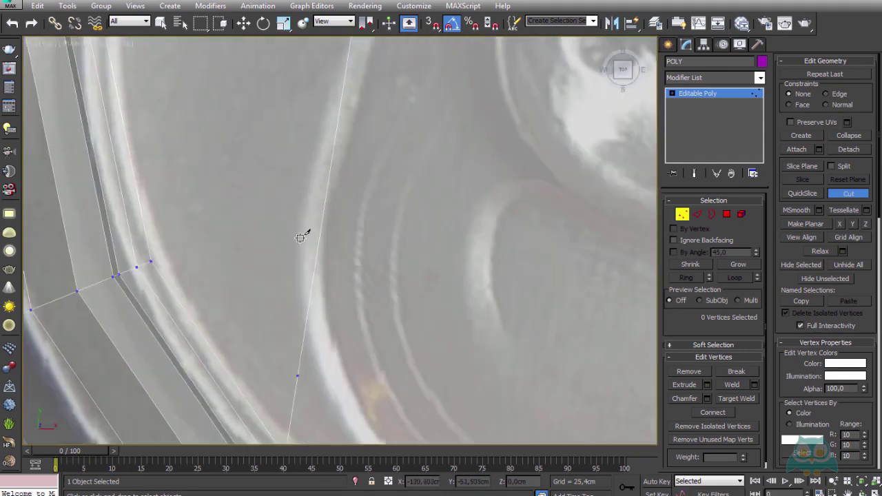
left_click(303, 228)
middle_click_drag(320, 263, 305, 167)
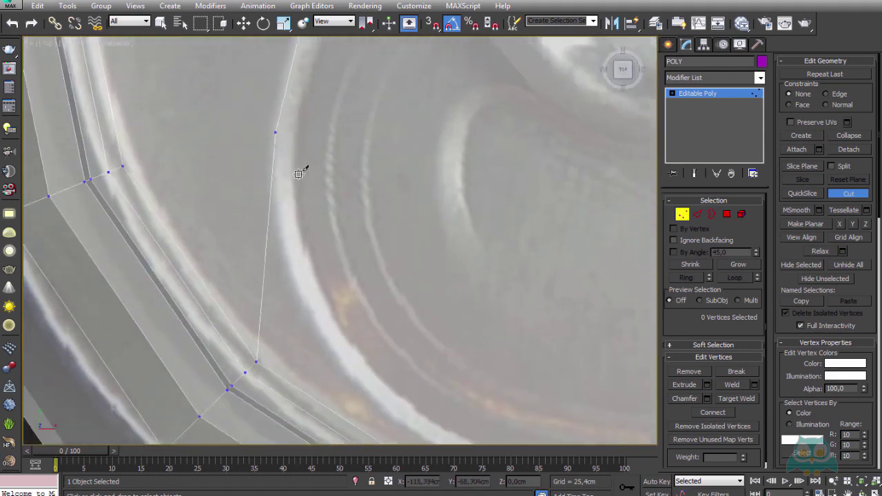
scroll(311, 179, "down", 3)
scroll(304, 210, "up", 3)
left_click(277, 215)
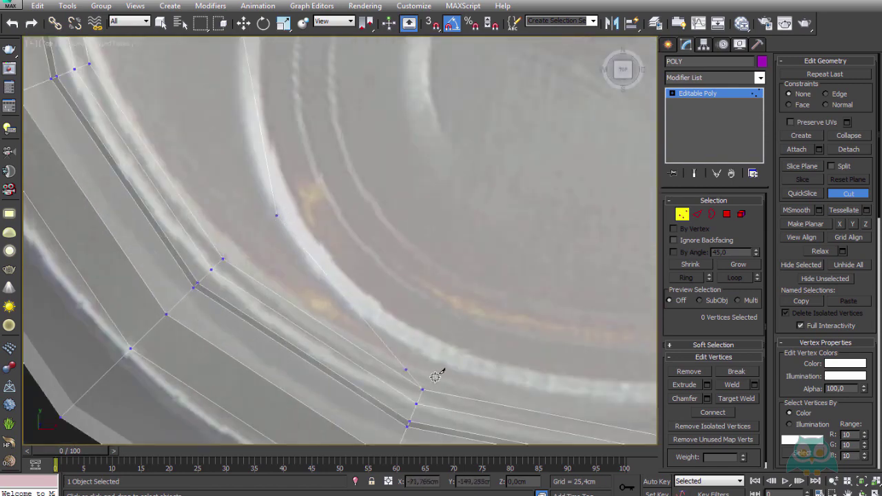
left_click(420, 351)
scroll(420, 351, "down", 3)
middle_click_drag(420, 350, 416, 309)
scroll(416, 308, "down", 3)
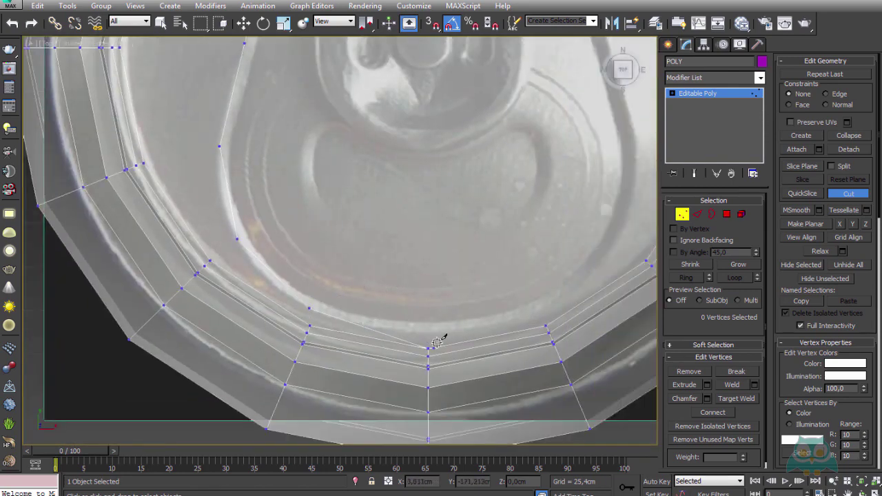
scroll(441, 331, "up", 3)
scroll(423, 329, "down", 2)
scroll(423, 328, "down", 4)
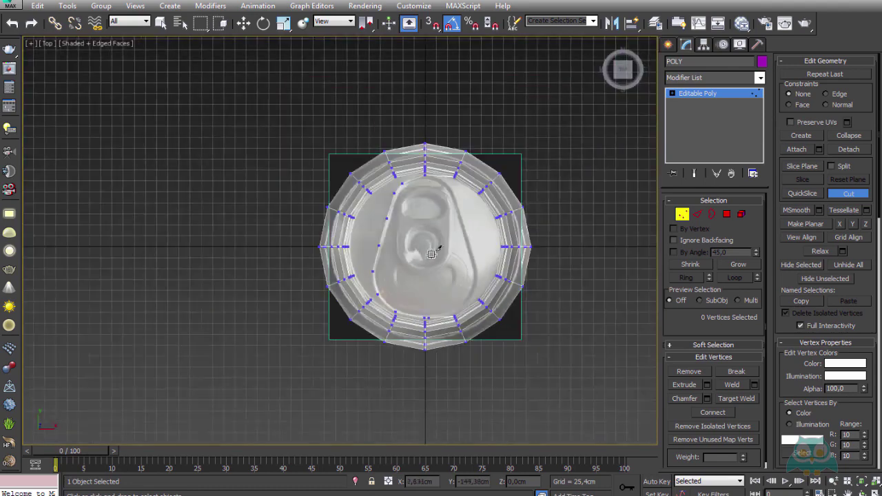
scroll(437, 189, "up", 1)
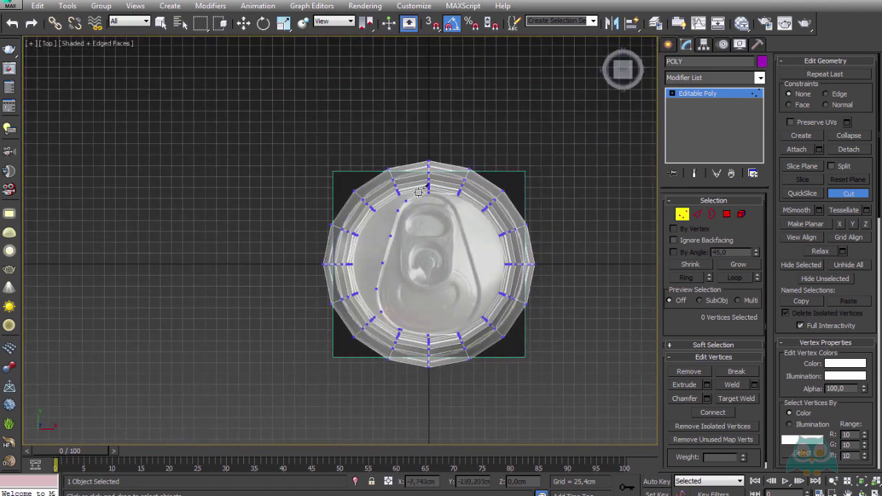
scroll(438, 330, "up", 5)
scroll(427, 290, "up", 2)
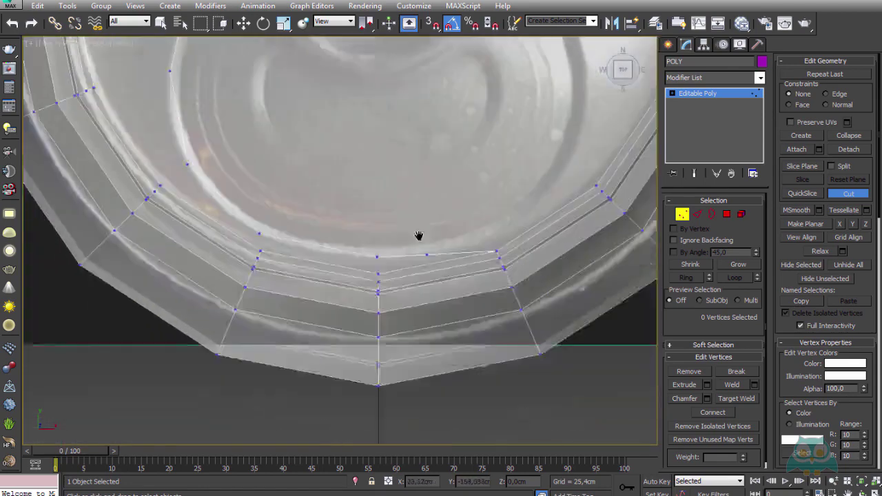
scroll(411, 231, "up", 2)
left_click(414, 268)
middle_click_drag(408, 244, 338, 219)
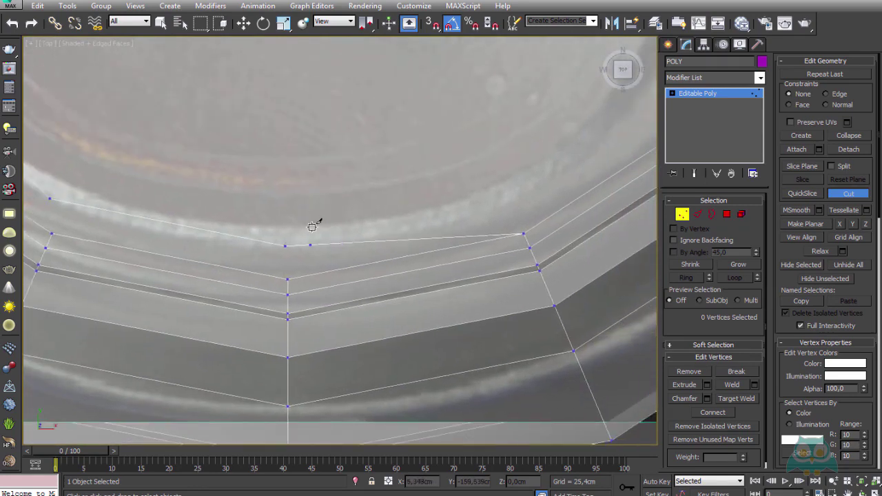
left_click(298, 245)
- Undo the stray cut segment and finish the tab outline on the lower centre vertex
left_click(527, 234)
scroll(412, 183, "down", 2)
left_click(316, 231)
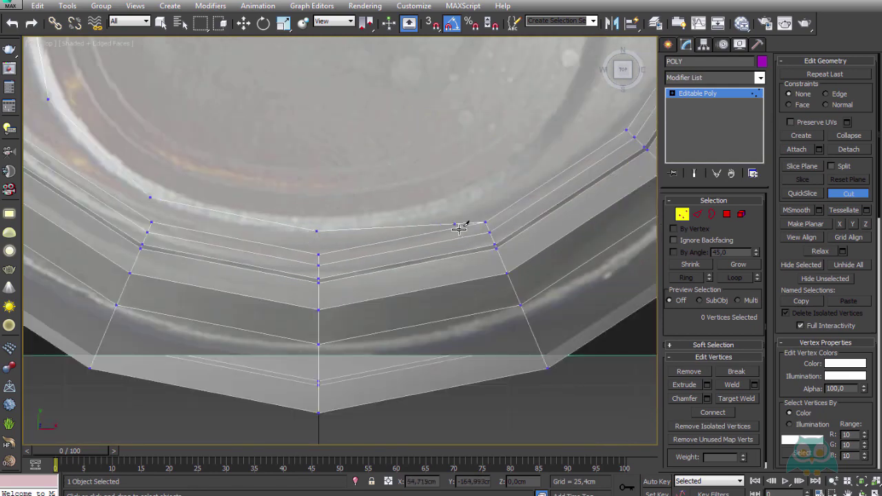
key("ctrl+z")
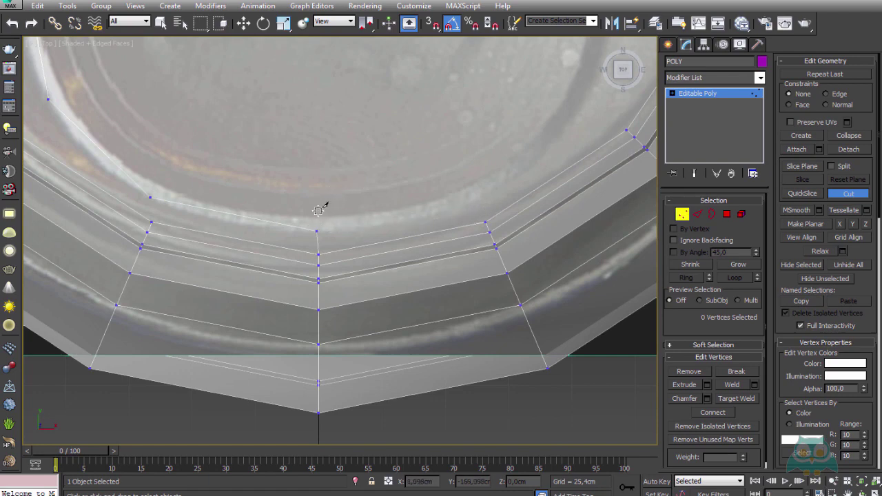
left_click(317, 231)
right_click(321, 227)
- Cut a vertical edge straight down the lid's middle from the top rim's centre vertex
scroll(323, 193, "down", 3)
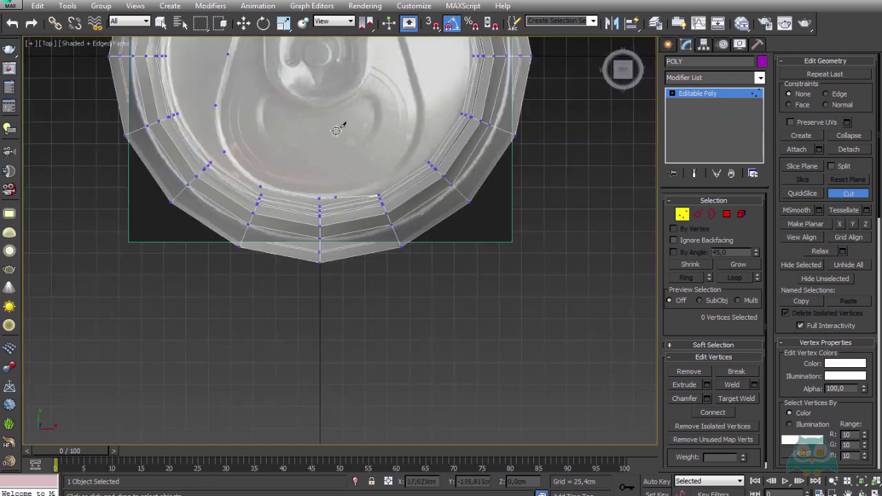
scroll(340, 124, "down", 2)
scroll(315, 198, "up", 1)
scroll(305, 200, "up", 5)
scroll(299, 149, "up", 1)
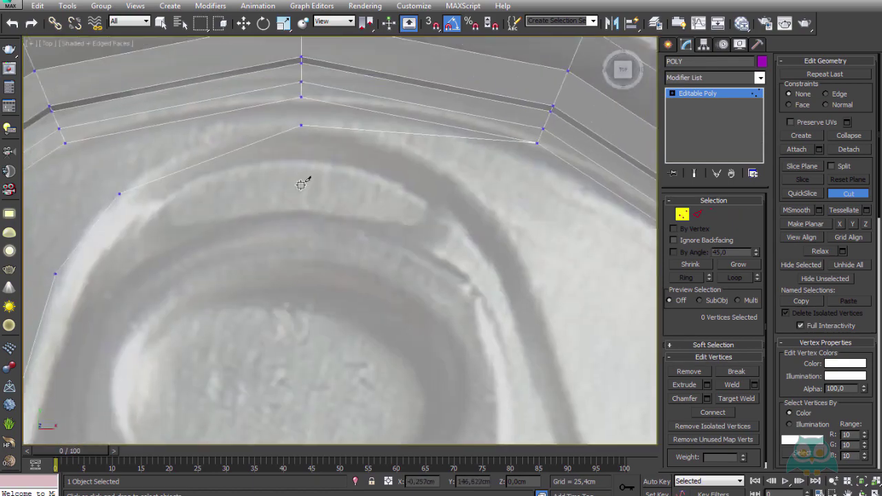
scroll(306, 181, "up", 2)
left_click(303, 72)
scroll(288, 248, "down", 3)
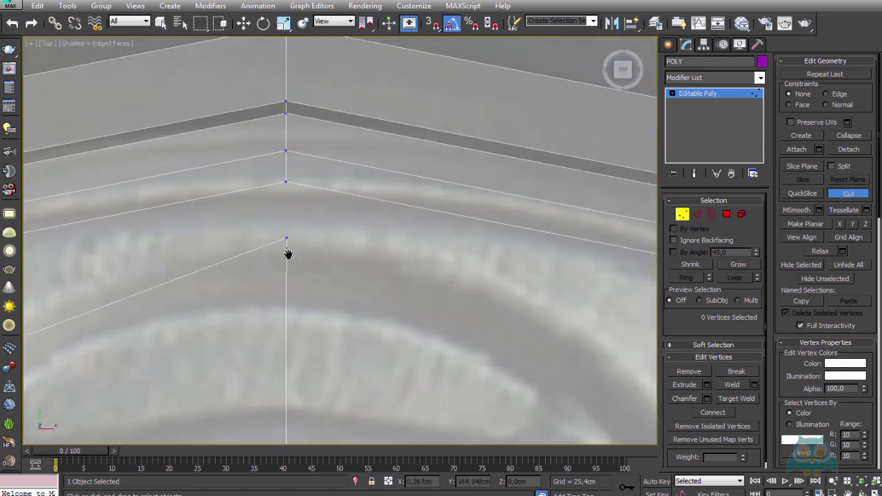
left_click(286, 183)
scroll(319, 248, "down", 3)
middle_click_drag(308, 228, 324, 204)
right_click(334, 220)
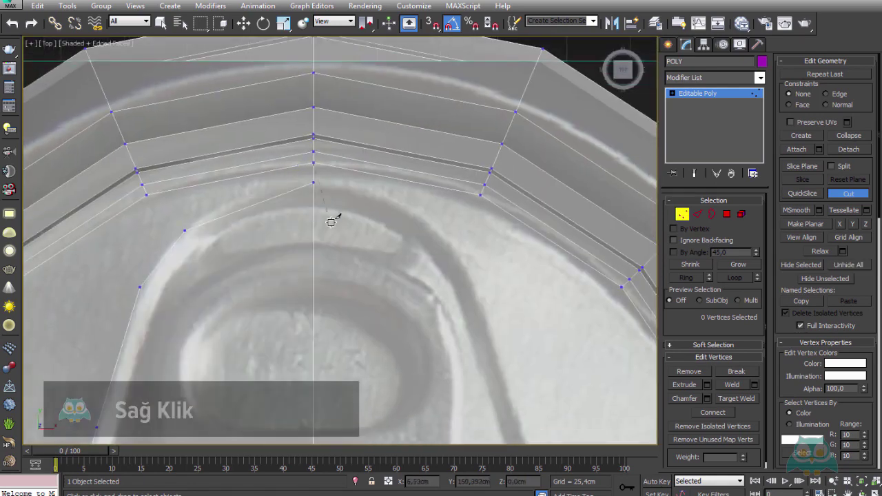
scroll(349, 181, "down", 2)
scroll(349, 246, "down", 3)
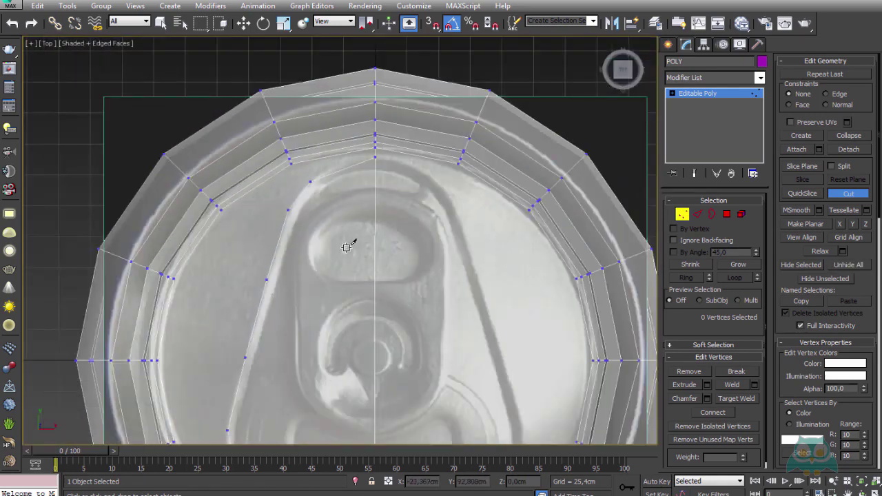
middle_click_drag(349, 246, 341, 142)
scroll(331, 204, "down", 2)
scroll(331, 204, "up", 2)
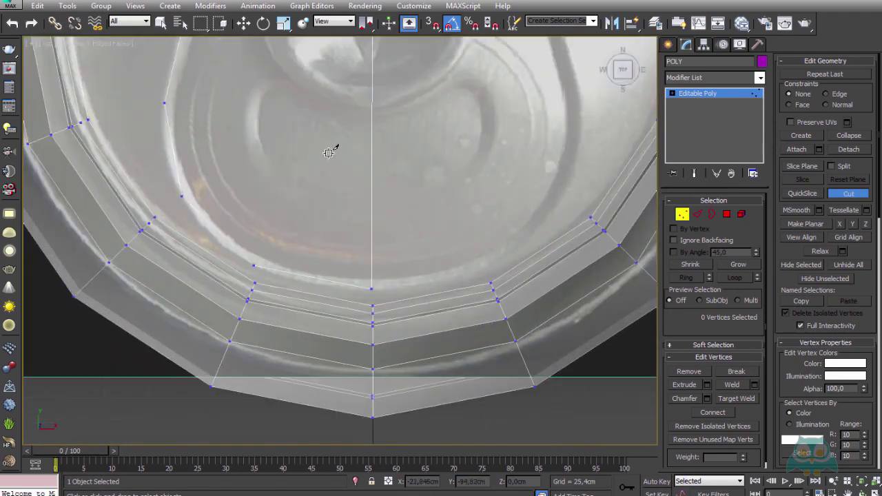
scroll(331, 152, "up", 1)
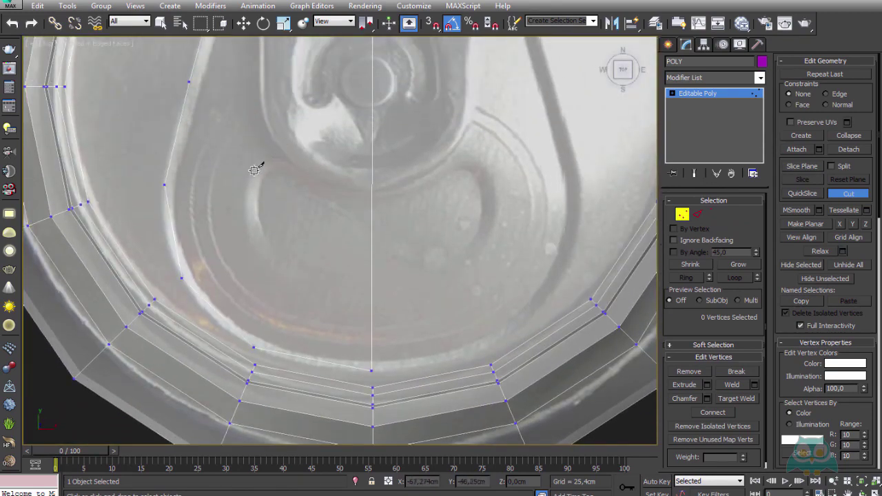
- Cut from the centre edge across and around the top-left corner of the tab's lower opening
scroll(362, 204, "up", 2)
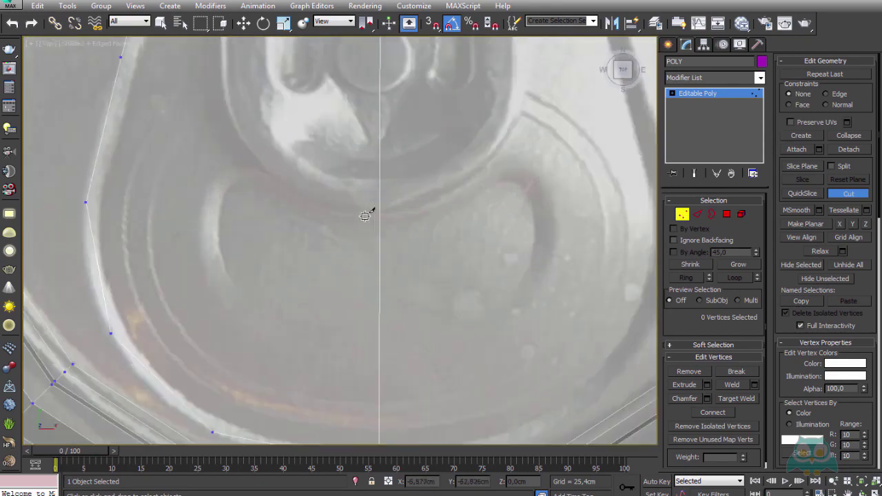
left_click(380, 213)
left_click(309, 205)
left_click(275, 205)
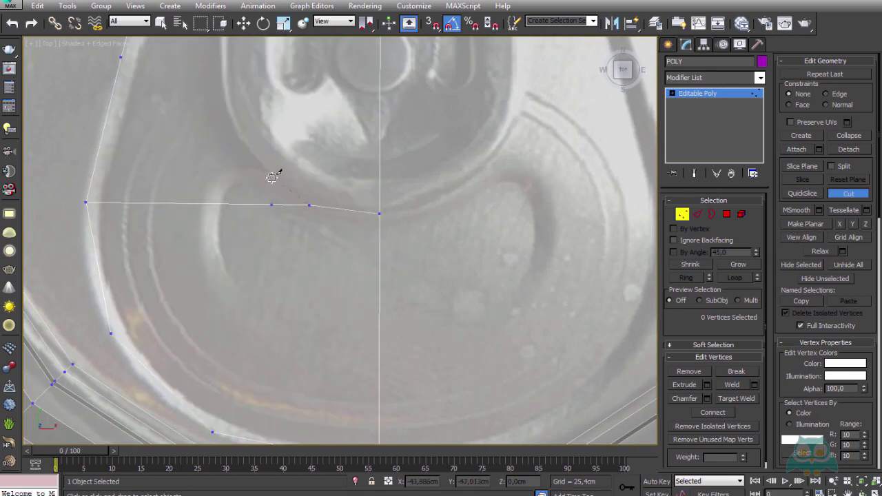
left_click(272, 177)
left_click(217, 169)
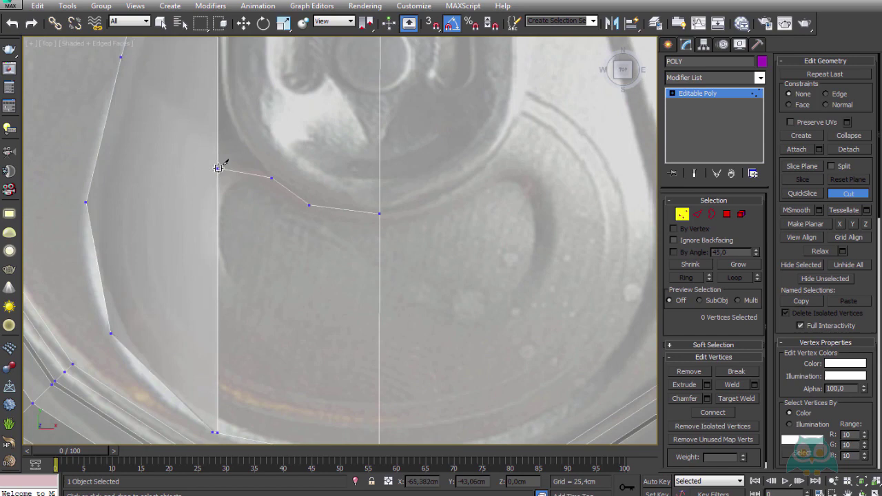
left_click(204, 207)
- Trace the opening's left side back to the centre edge, then exit Cut
middle_click_drag(199, 236, 199, 180)
left_click(209, 226)
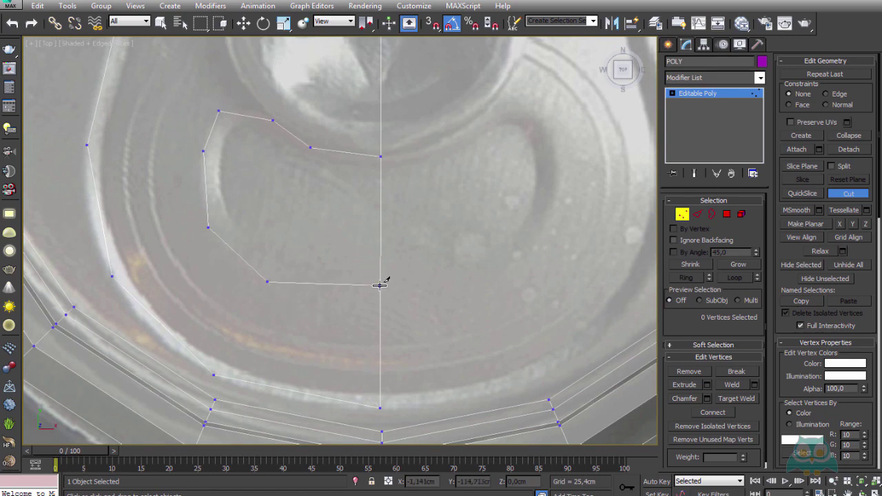
left_click(380, 285)
right_click(415, 230)
middle_click_drag(421, 202, 386, 260)
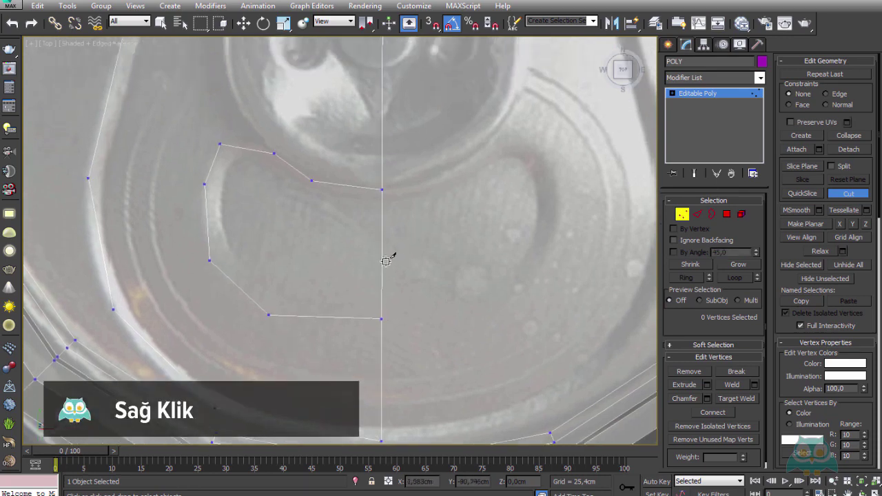
scroll(386, 261, "down", 4)
middle_click_drag(341, 144, 331, 273)
right_click(331, 197)
- Connect the inner-rim vertex to the tab outline's upper-left corner vertex with a new edge
scroll(325, 191, "up", 3)
scroll(297, 183, "up", 5)
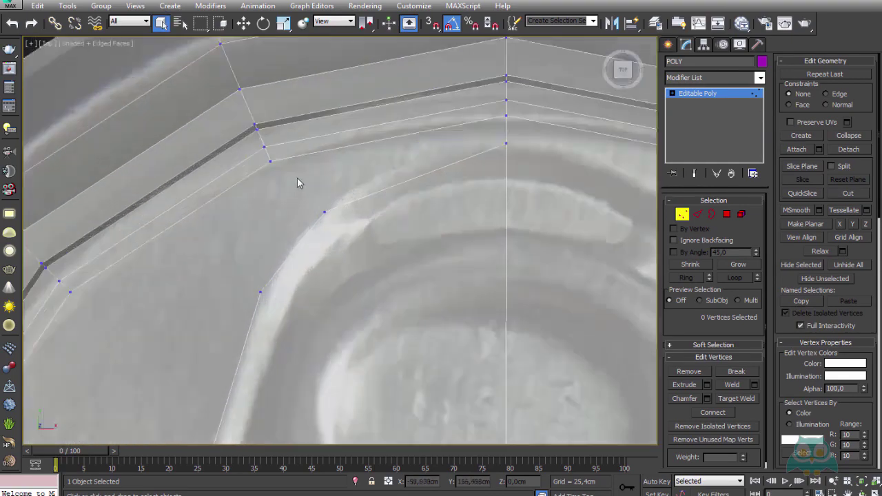
scroll(297, 182, "up", 2)
scroll(357, 255, "down", 4)
middle_click_drag(357, 255, 357, 227)
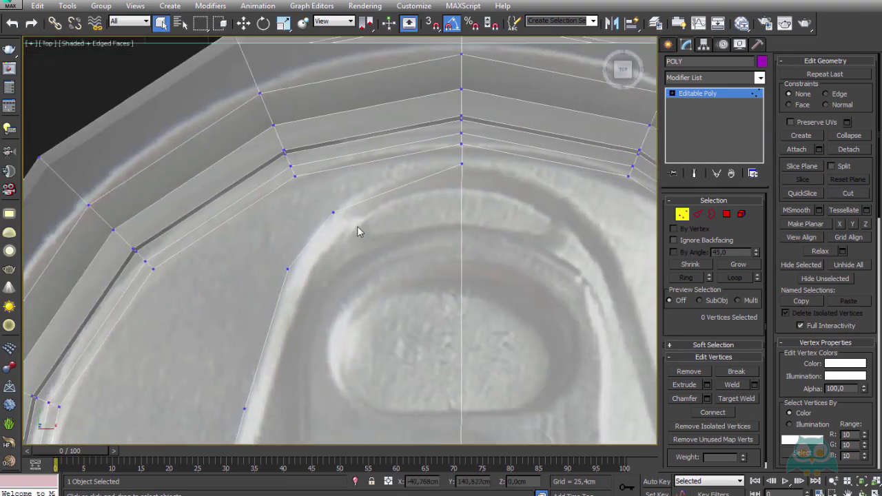
scroll(289, 177, "up", 3)
left_click(344, 215)
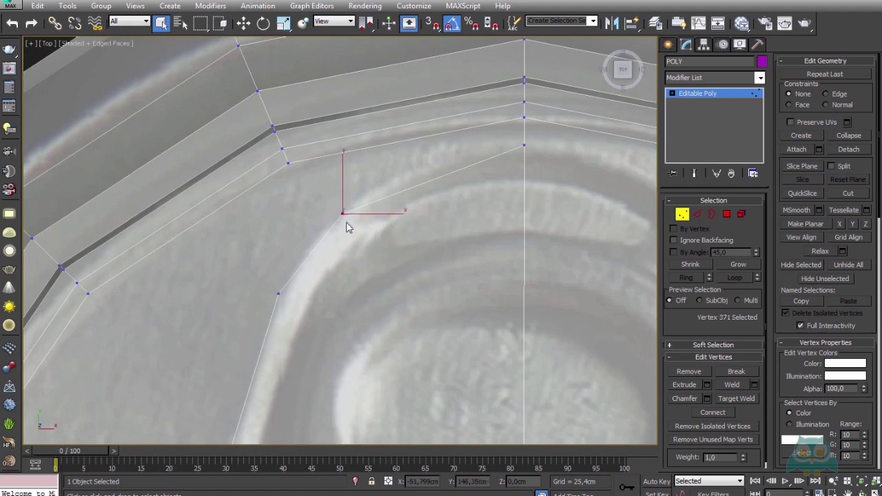
left_click(386, 261)
left_click(289, 164)
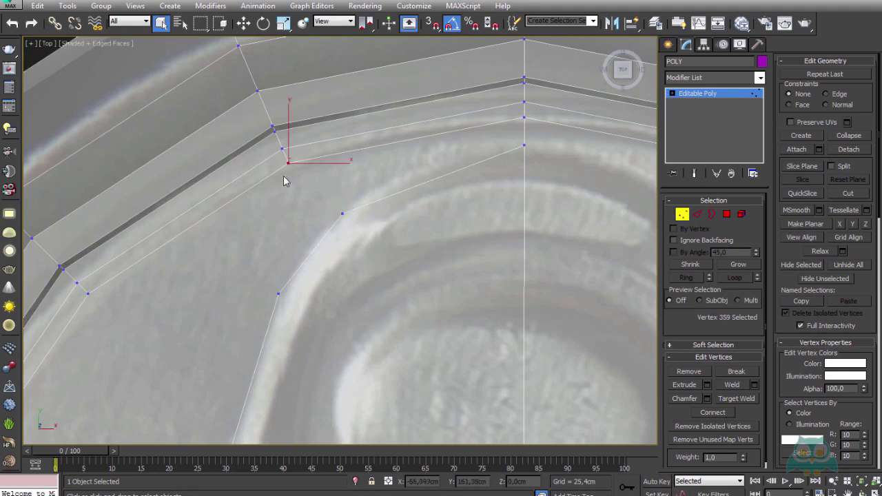
left_click(343, 215, "ctrl")
scroll(345, 251, "down", 3)
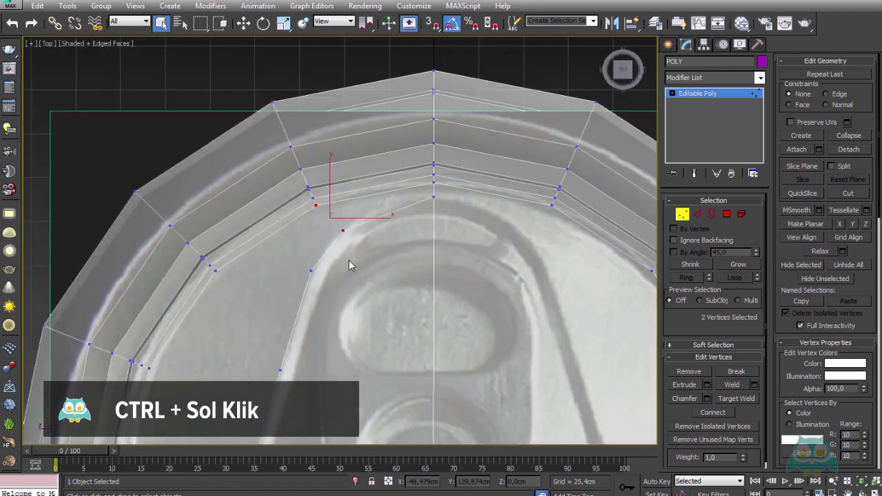
scroll(348, 252, "down", 2)
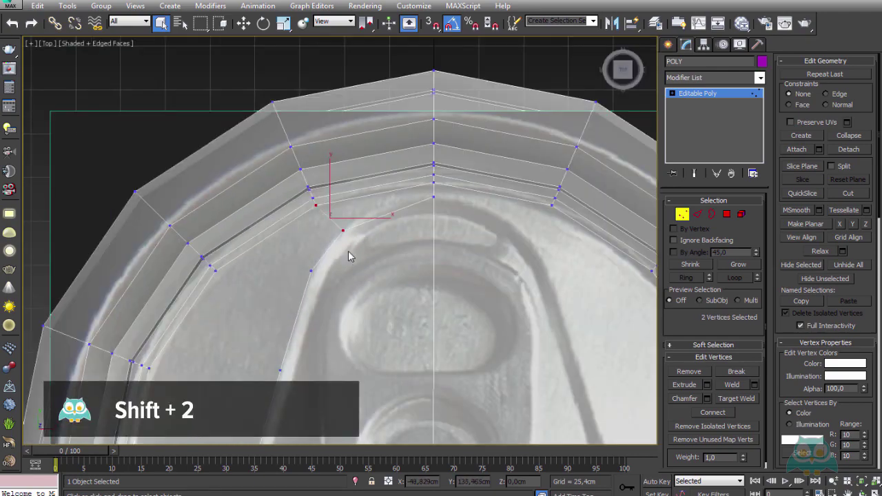
scroll(330, 247, "up", 5)
left_click(307, 226)
scroll(344, 238, "down", 4)
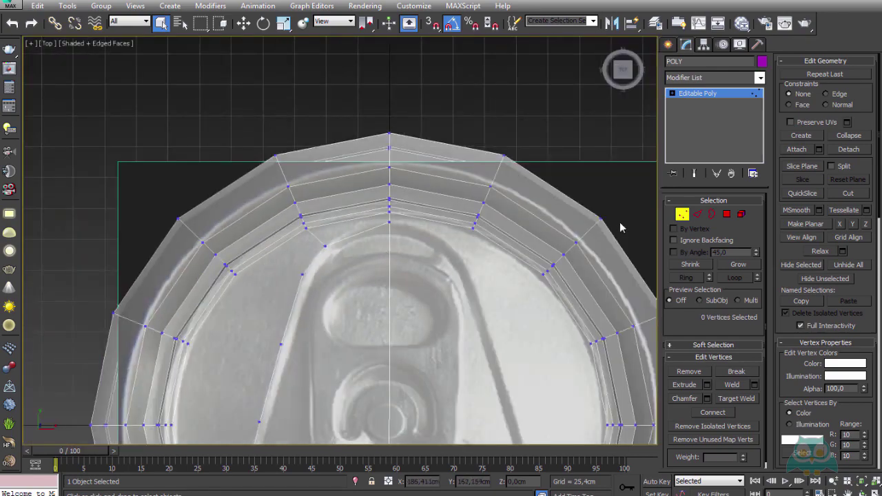
- In Perspective with See-Through off, connect an inner-rim vertex to a lid interior vertex
scroll(452, 272, "down", 3)
key("p")
scroll(378, 243, "up", 4)
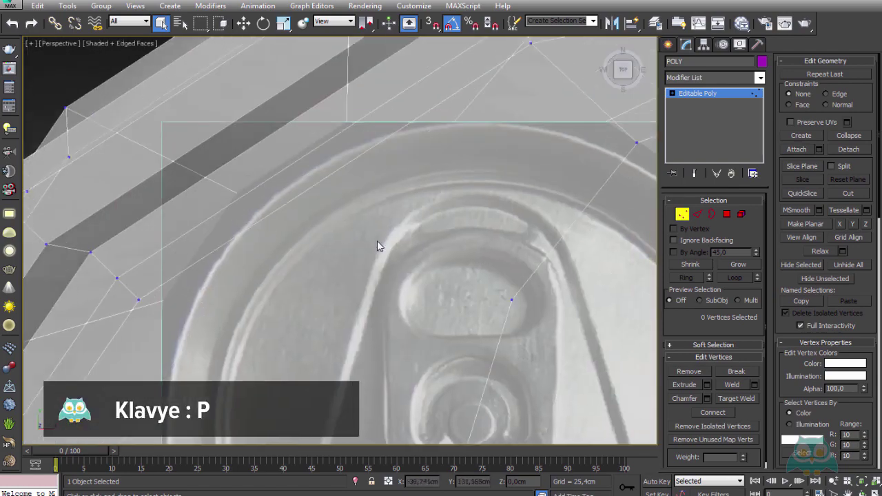
scroll(398, 271, "down", 3)
key("alt+x")
key("alt+x")
scroll(419, 247, "down", 4)
middle_click_drag(420, 246, 396, 206, "alt")
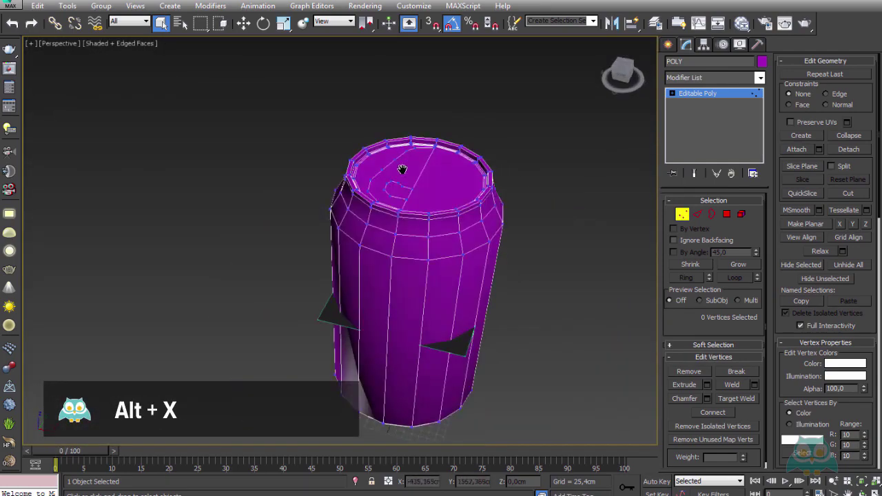
scroll(396, 197, "up", 8)
scroll(396, 197, "up", 4)
mouse_move(384, 200)
middle_mouse_down()
mouse_move(322, 206)
mouse_move(336, 229)
mouse_move(341, 196)
middle_mouse_up()
left_click(274, 187)
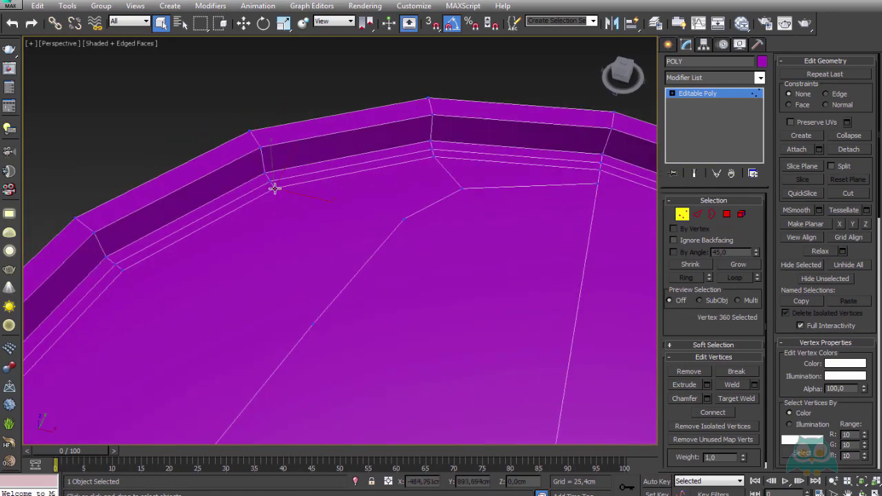
left_click(405, 220, "ctrl")
key("shift+2")
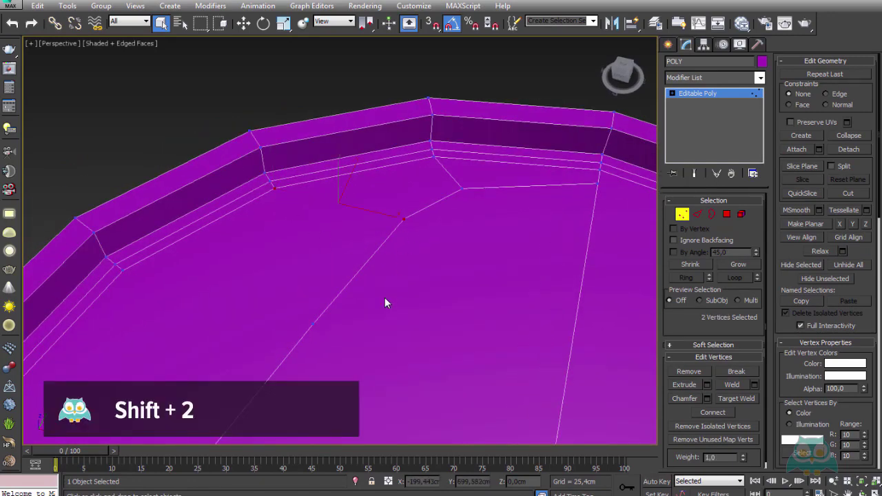
- Connect two more inner-rim vertices to opposite vertices across the lid with new edges
middle_click_drag(400, 297, 413, 270)
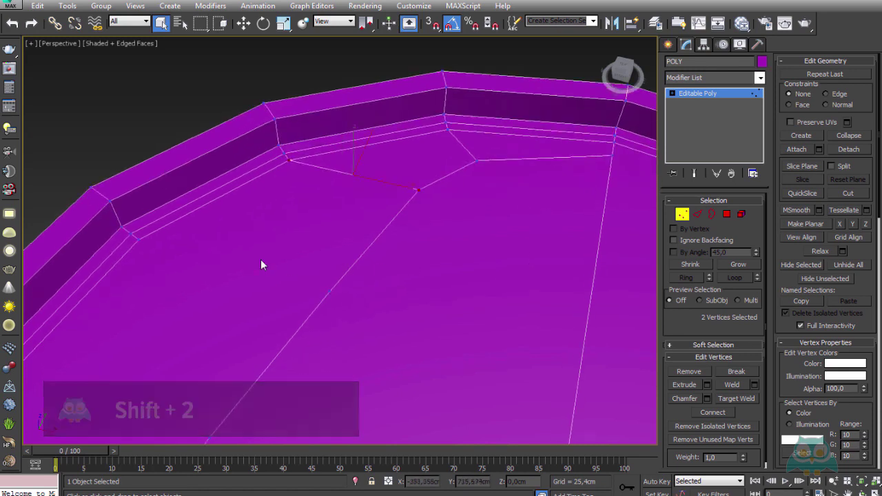
left_click(138, 240)
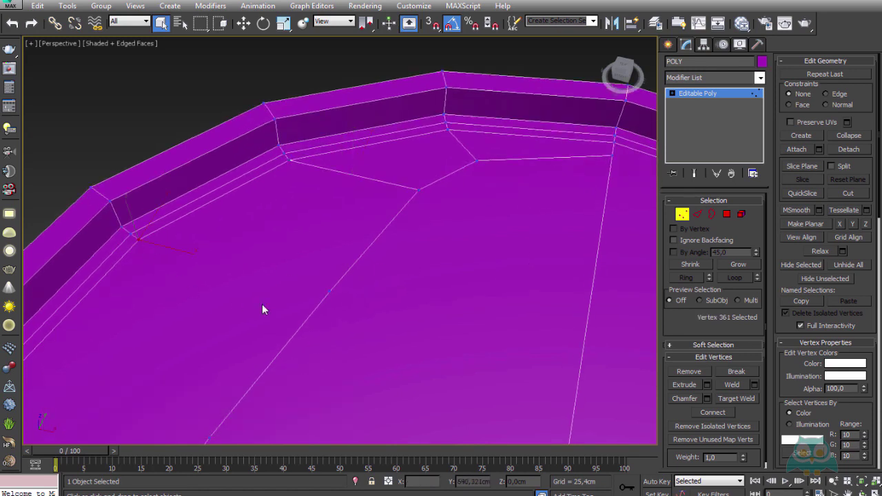
left_click(329, 292, "ctrl")
left_click(712, 412)
mouse_move(197, 311)
middle_mouse_down("alt")
mouse_move(140, 313)
mouse_move(193, 251)
middle_mouse_up("alt")
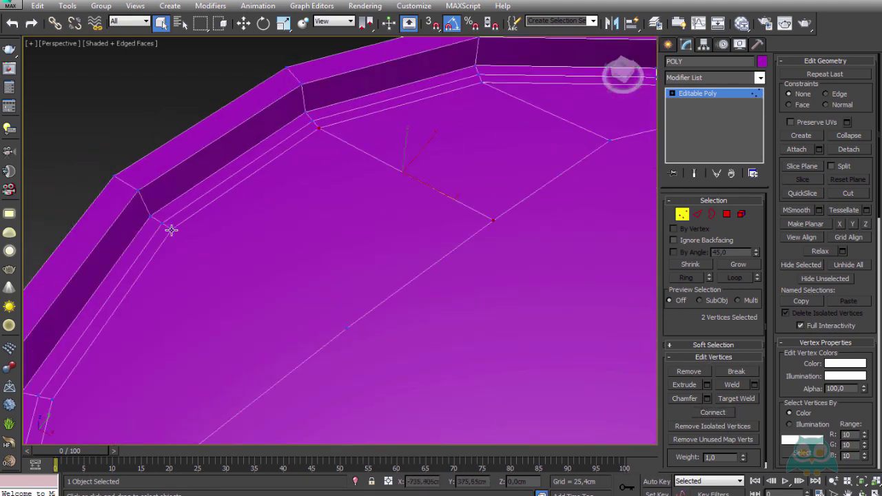
left_click(171, 231)
left_click(348, 329, "ctrl")
right_click(348, 331)
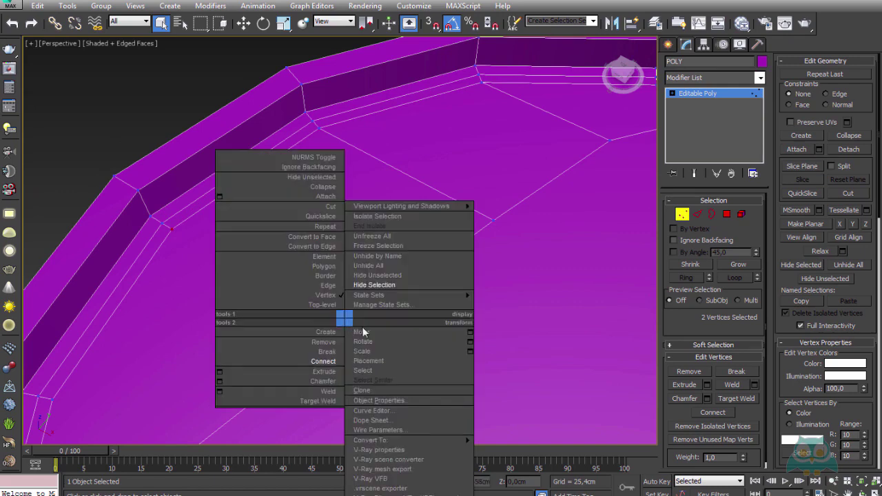
left_click(303, 352)
- Select another rim vertex and a second lid vertex as a pair
mouse_move(363, 374)
middle_mouse_down("alt")
mouse_move(358, 329)
mouse_move(193, 323)
middle_mouse_up("alt")
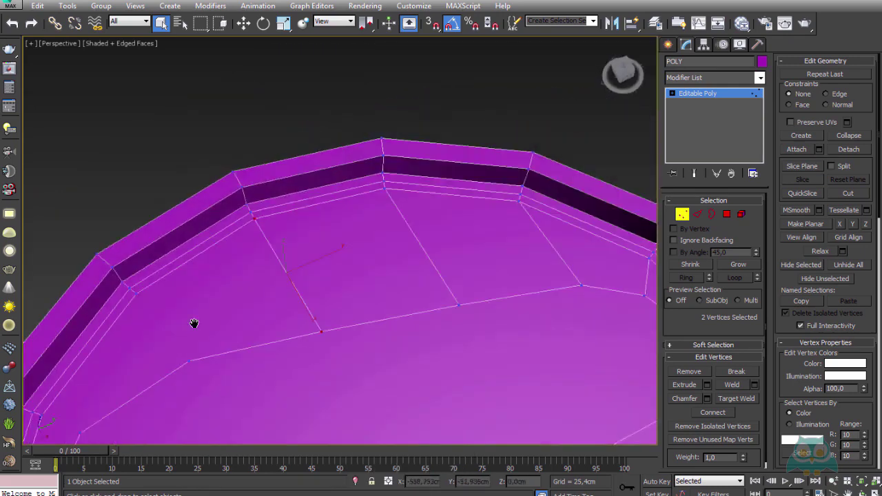
scroll(172, 298, "up", 3)
left_click(166, 249)
mouse_move(162, 248)
middle_mouse_down("alt")
mouse_move(260, 281)
mouse_move(275, 335)
mouse_move(288, 287)
mouse_move(252, 303)
middle_mouse_up("alt")
left_click(279, 324, "ctrl")
- In Top view, select matching vertex pairs along the inner ring near the lid rim
key("t")
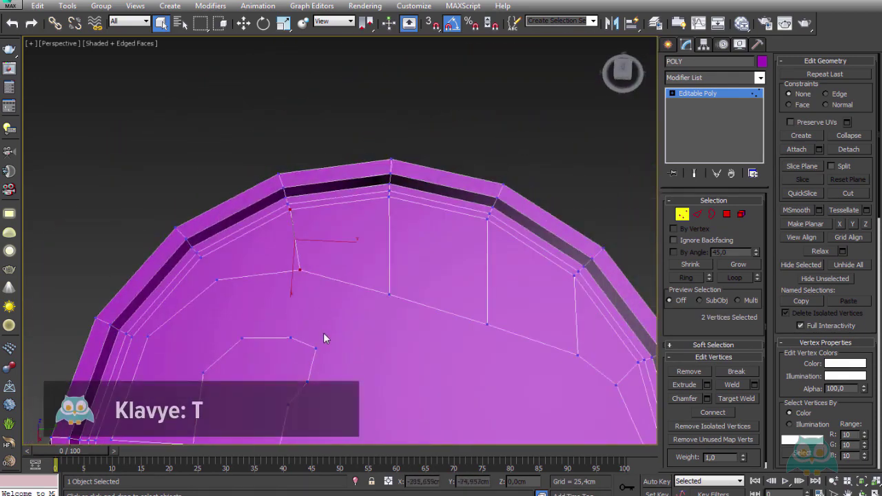
scroll(394, 256, "up", 5)
middle_click_drag(394, 256, 406, 232)
scroll(331, 293, "up", 3)
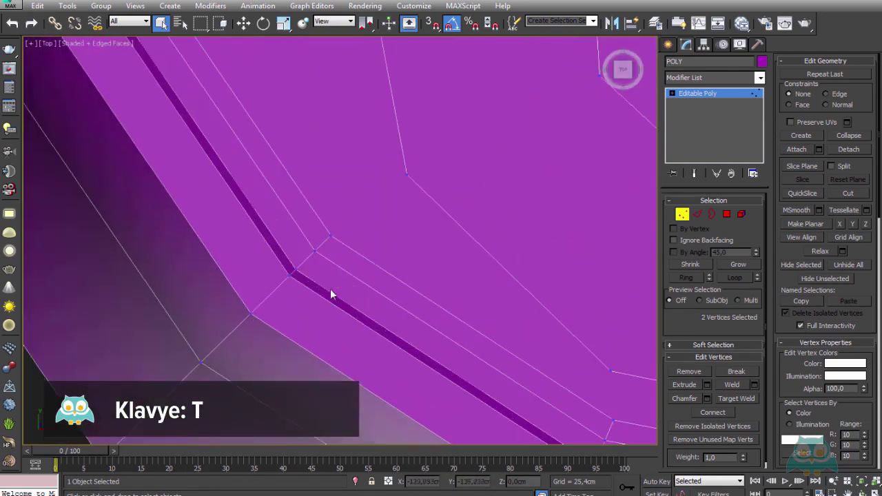
left_click(330, 235)
left_click(406, 175, "ctrl")
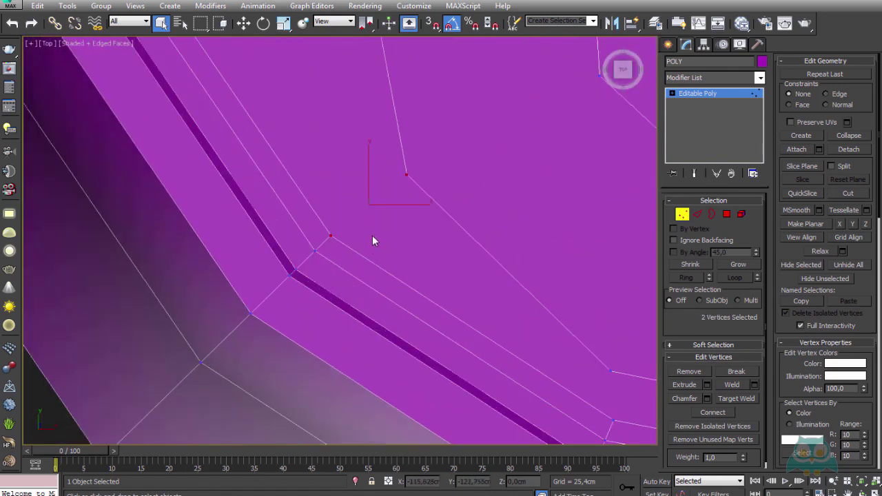
middle_click_drag(373, 240, 233, 132)
left_click(473, 315)
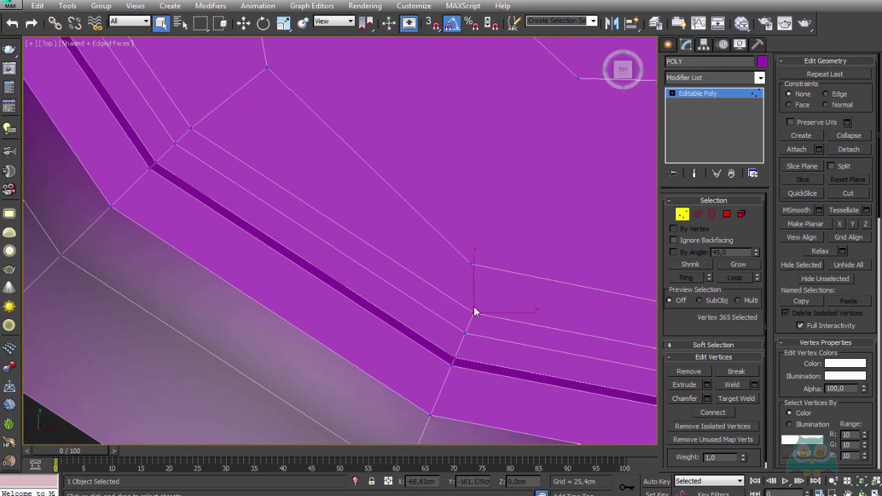
left_click(471, 265, "ctrl")
mouse_move(464, 285)
middle_mouse_down()
mouse_move(350, 207)
mouse_move(230, 196)
middle_mouse_up()
left_click(602, 310)
left_click(599, 264, "ctrl")
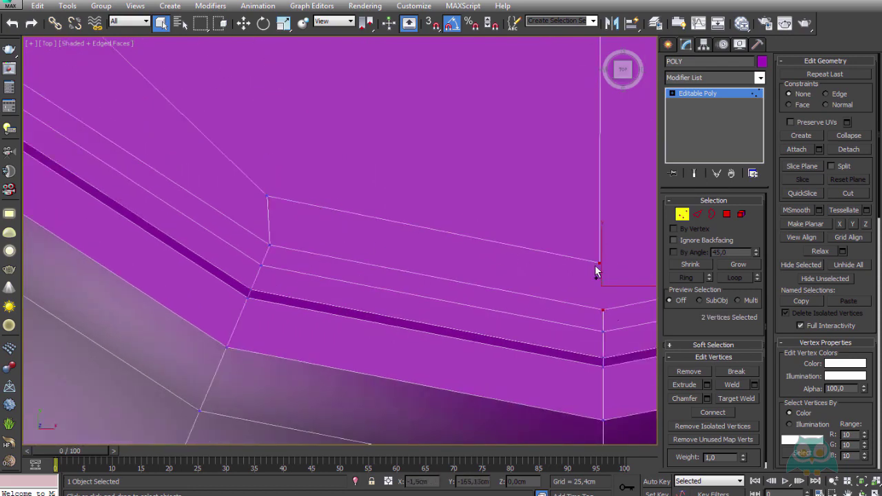
- Select pull-tab outline vertices paired with facing vertices toward the rim
middle_click_drag(589, 271, 473, 311)
scroll(473, 299, "down", 3)
scroll(437, 295, "down", 1)
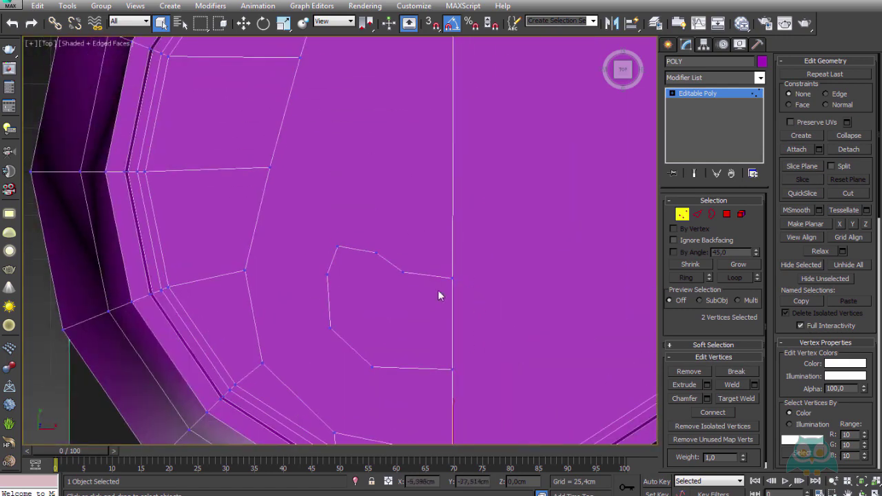
scroll(443, 244, "up", 2)
scroll(427, 259, "up", 3)
left_click(387, 251)
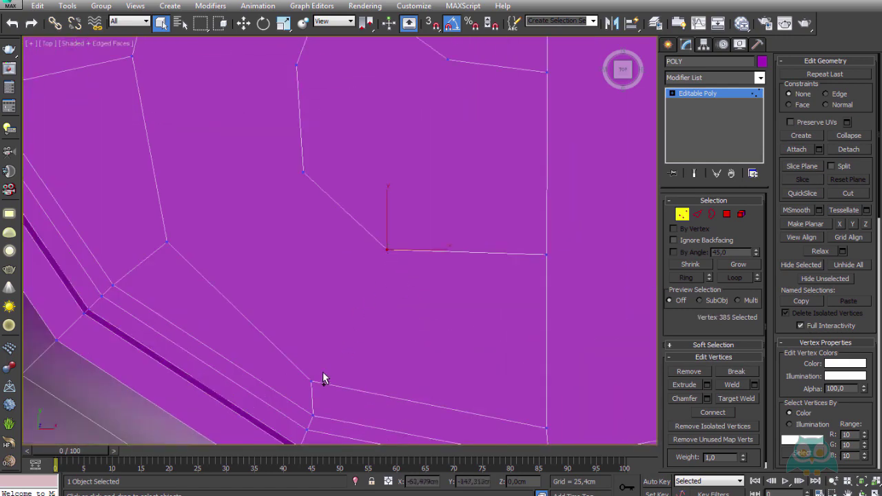
left_click(314, 381, "ctrl")
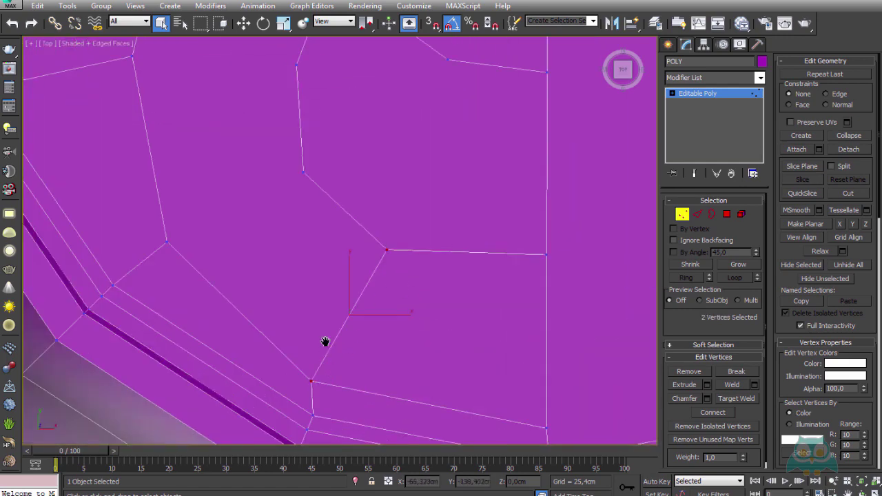
middle_click_drag(325, 345, 424, 382)
left_click(404, 208)
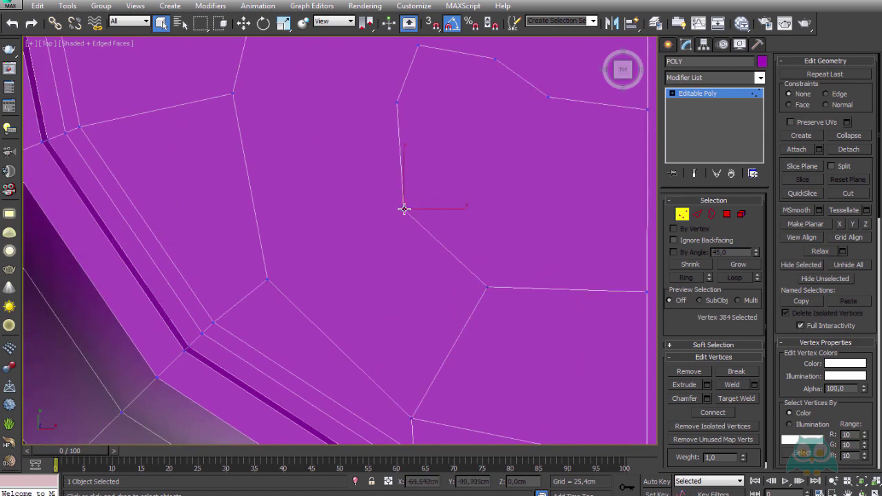
left_click(265, 280, "ctrl")
middle_click_drag(306, 320, 295, 435)
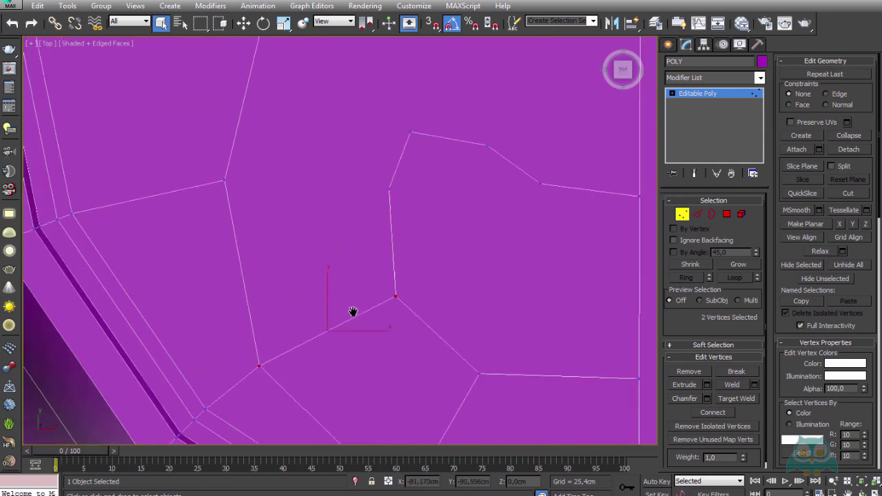
left_click(385, 216)
left_click(221, 209, "ctrl")
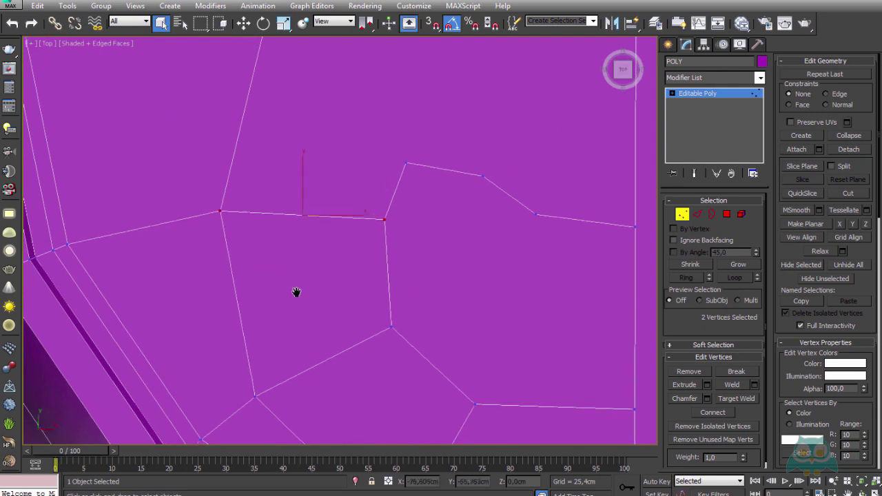
middle_click_drag(295, 293, 275, 319)
- Connect a pull-tab outline vertex to an upper lid vertex with Ctrl+Shift+E
left_click(281, 310)
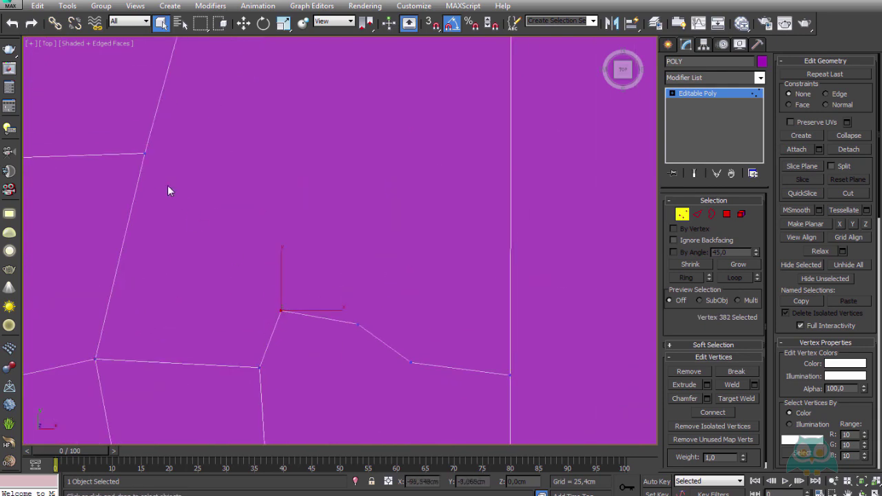
left_click(144, 154, "ctrl")
scroll(295, 275, "down", 3)
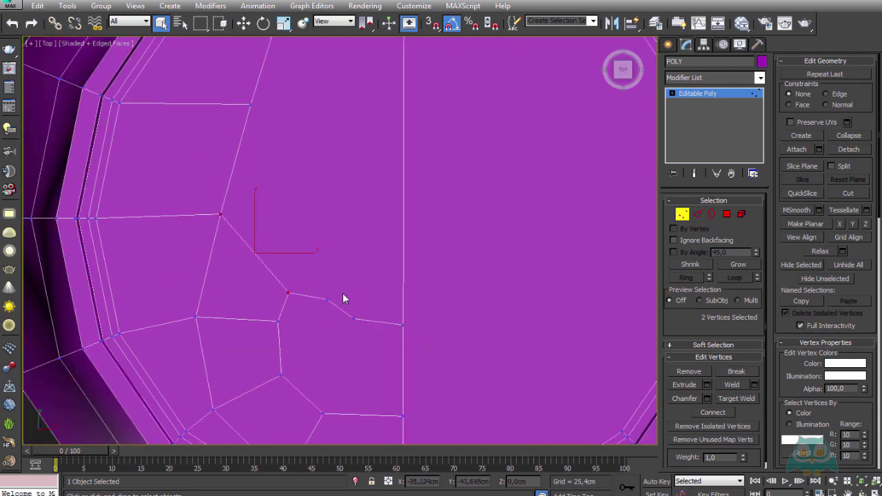
left_click(328, 300)
left_click(248, 103, "ctrl")
key("ctrl+shift+e")
left_click(354, 320)
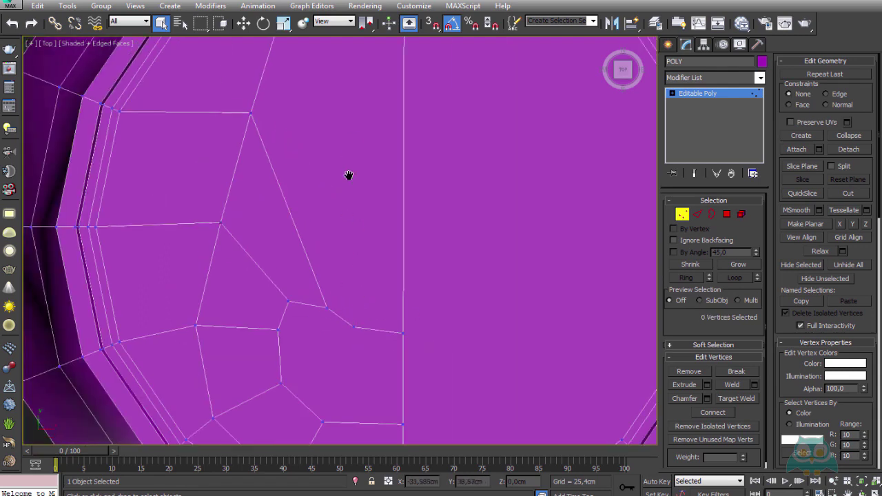
middle_click_drag(349, 175, 340, 275)
left_click(271, 109)
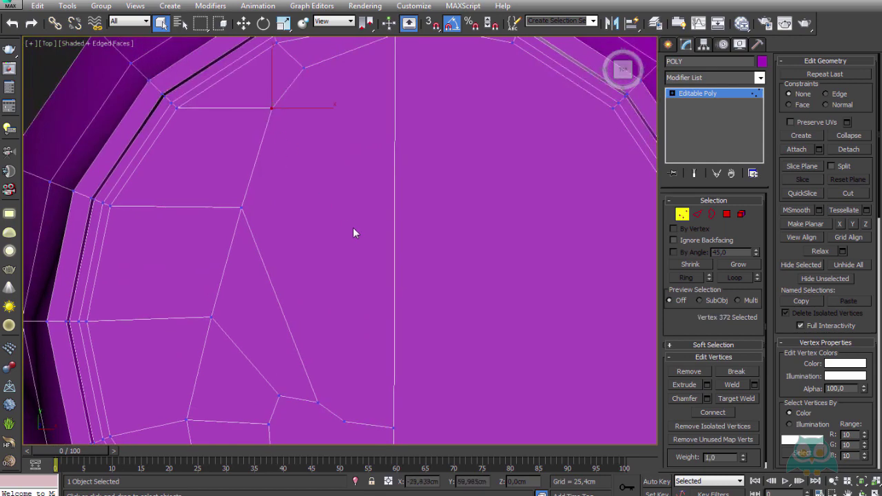
mouse_move(414, 287)
middle_mouse_down()
mouse_move(416, 267)
mouse_move(437, 271)
middle_mouse_up()
scroll(417, 262, "down", 4)
- With See-Through back on, move a pull-tab outline vertex up onto the photo's tab edge
key("alt+x")
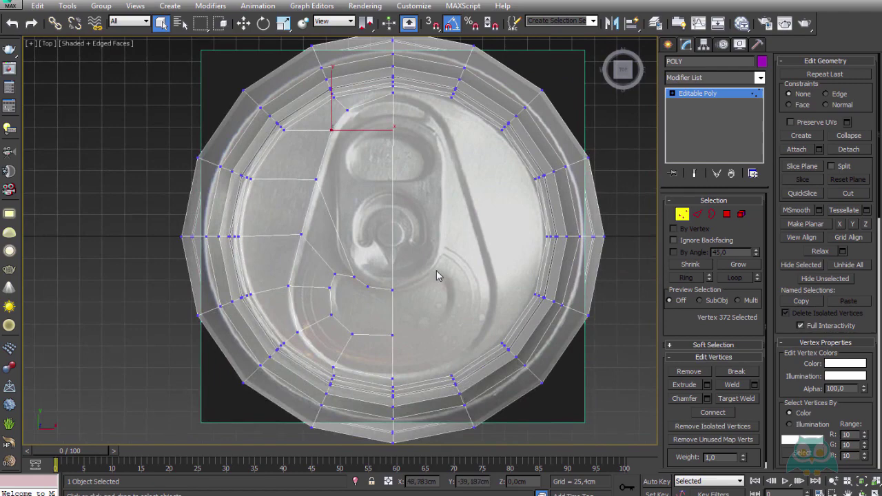
left_click(377, 134)
middle_click_drag(331, 182, 329, 191)
scroll(328, 191, "up", 4)
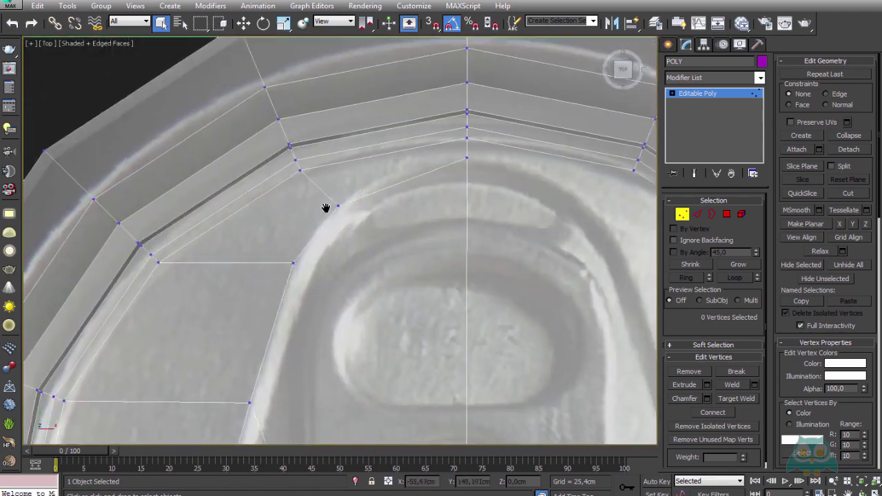
scroll(329, 205, "up", 4)
left_click(313, 216)
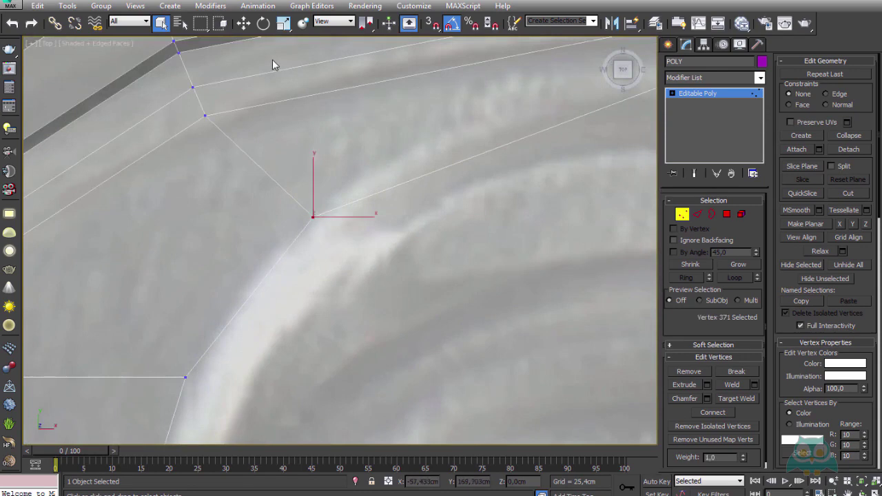
left_click(244, 23)
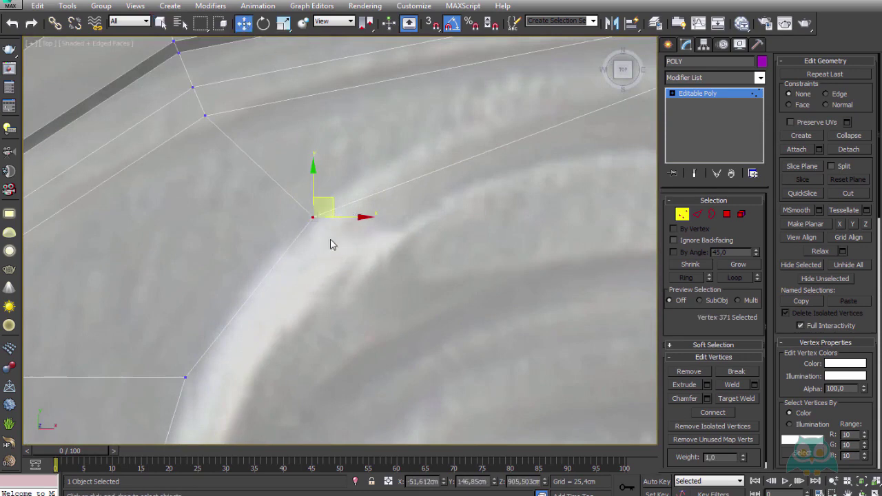
left_click_drag(329, 207, 335, 191)
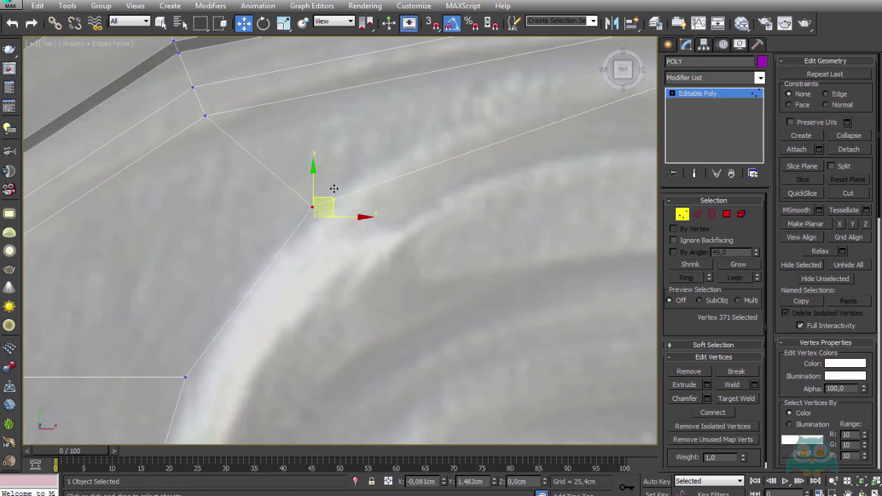
- Pull cap vertices down onto the rim curve shown in the photo
scroll(338, 191, "down", 3)
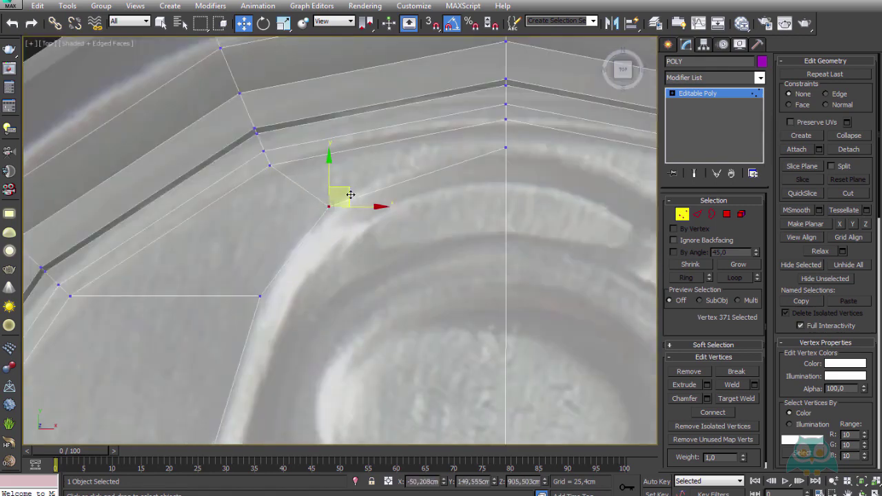
middle_click_drag(329, 301, 292, 262)
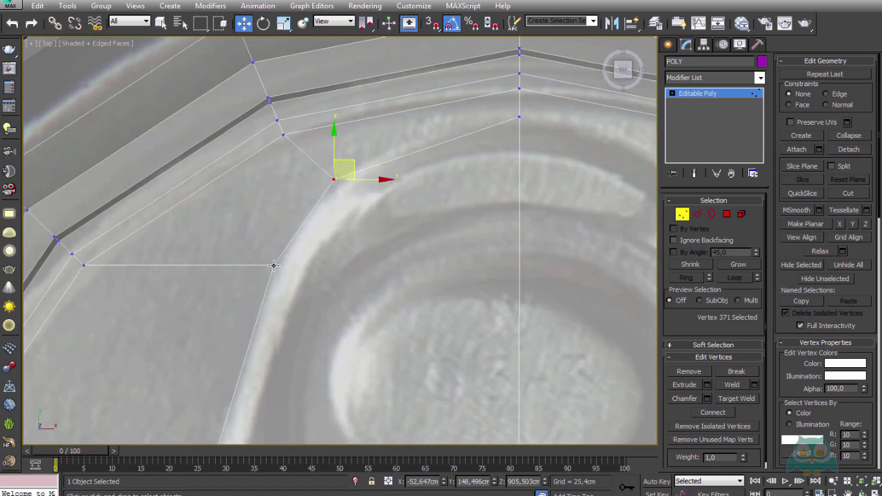
left_click_drag(273, 266, 257, 289)
scroll(310, 186, "down", 2)
scroll(283, 225, "up", 5)
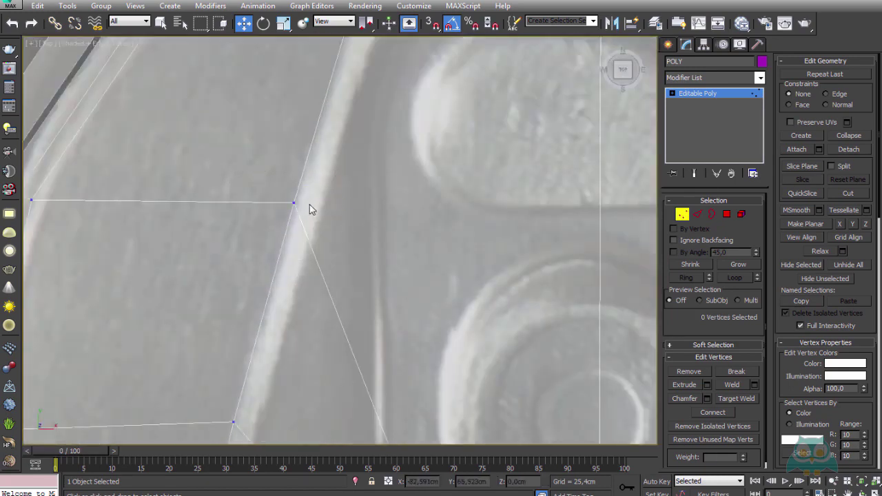
left_click(295, 204)
left_click_drag(295, 205, 290, 224)
scroll(295, 292, "down", 1)
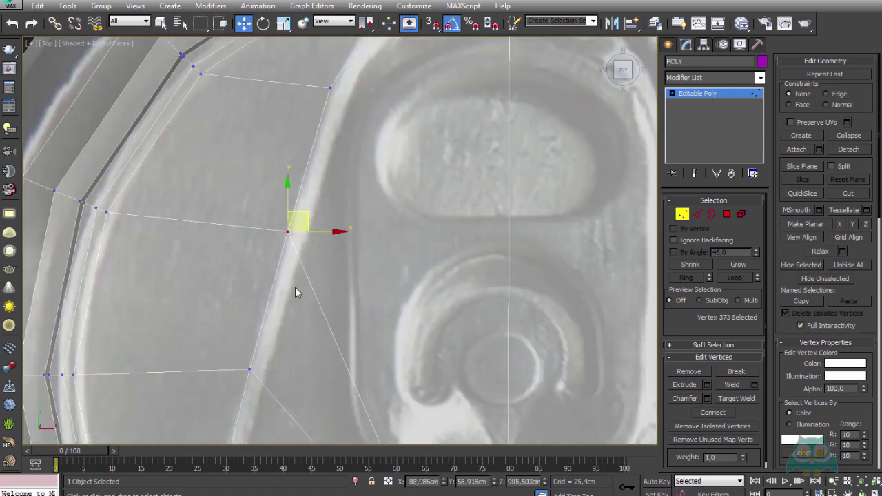
scroll(308, 288, "up", 2)
scroll(328, 311, "down", 2)
scroll(344, 385, "down", 2)
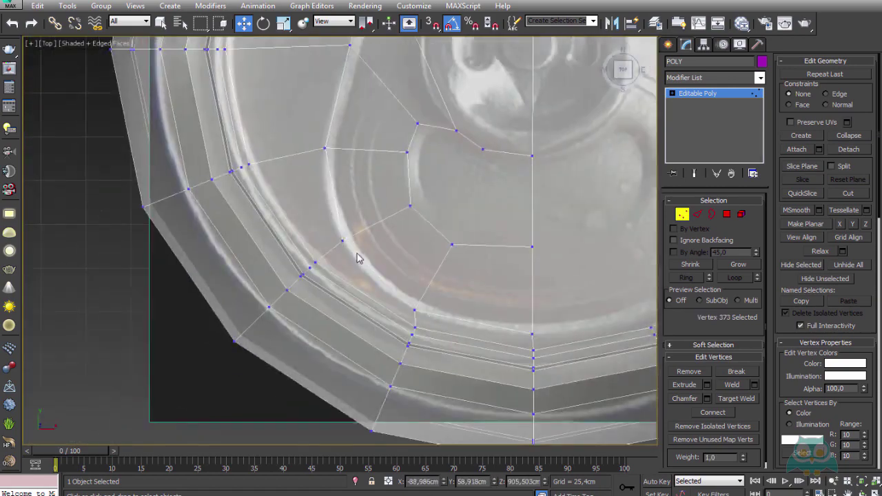
scroll(359, 259, "up", 4)
- Slide a cap vertex along its edge toward the rim contour
middle_click_drag(340, 173, 334, 238)
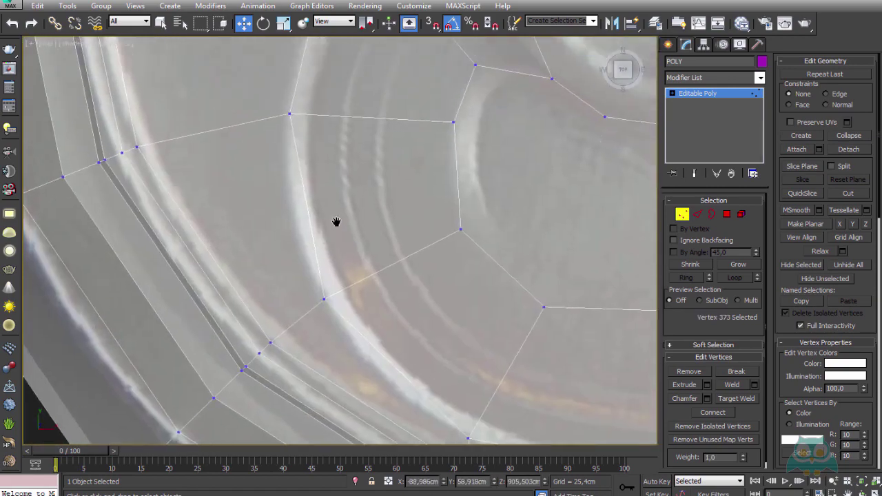
left_click(324, 299)
middle_click_drag(457, 354, 421, 271)
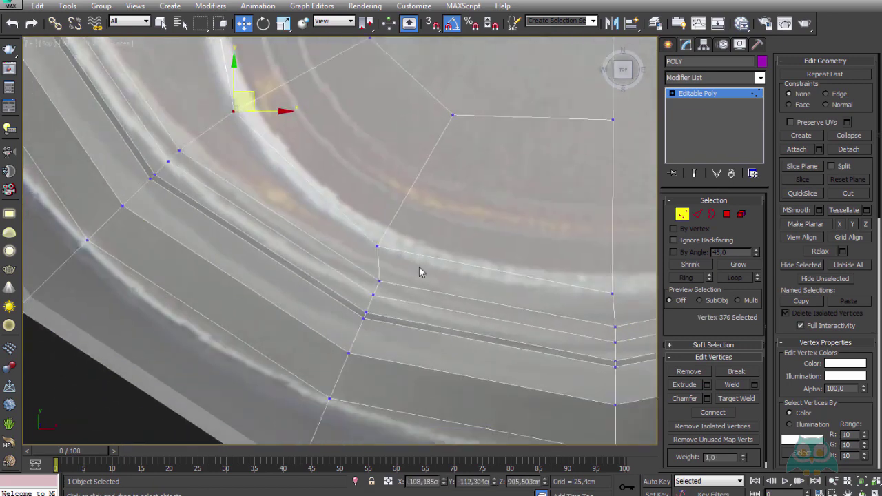
scroll(421, 272, "up", 2)
left_click_drag(363, 244, 389, 249)
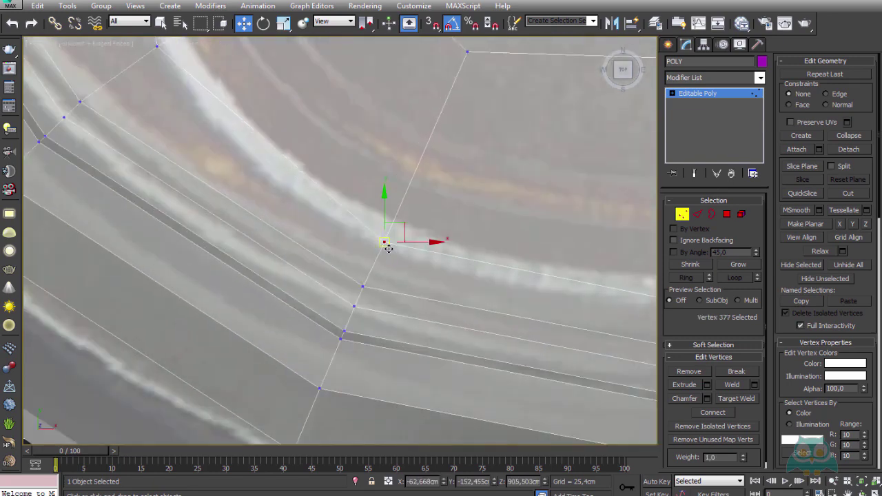
scroll(389, 249, "down", 3)
scroll(463, 262, "up", 3)
left_click(418, 243)
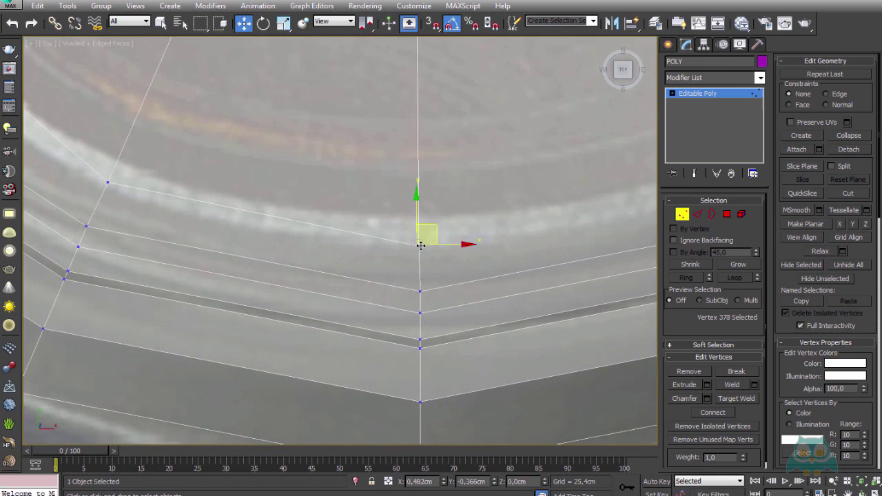
scroll(388, 160, "down", 2)
scroll(375, 219, "down", 1)
scroll(431, 244, "up", 1)
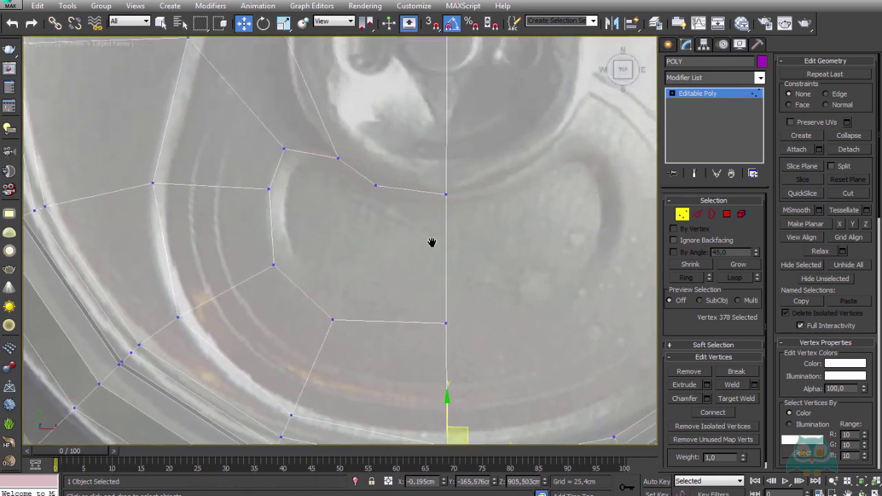
scroll(448, 198, "up", 2)
- Nudge the centre-seam vertices near the pull tab slightly down
left_click(440, 217)
left_click_drag(440, 218, 439, 233)
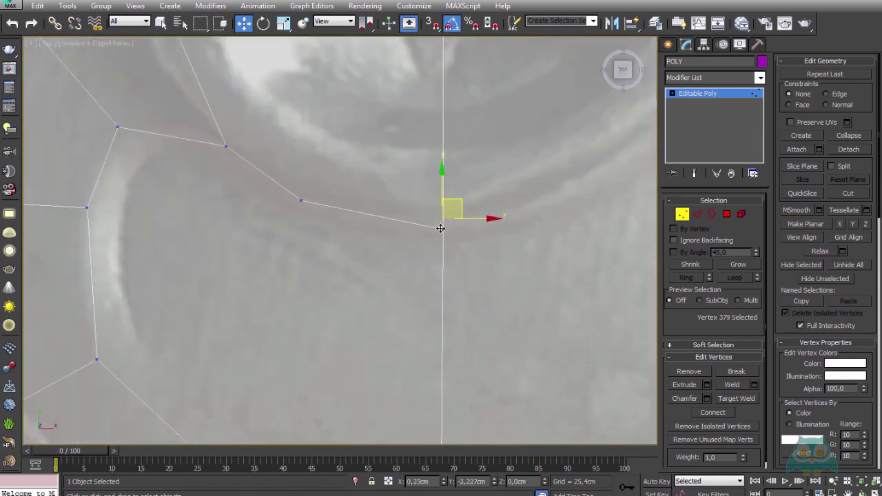
middle_click_drag(440, 234, 436, 154)
scroll(445, 276, "down", 1)
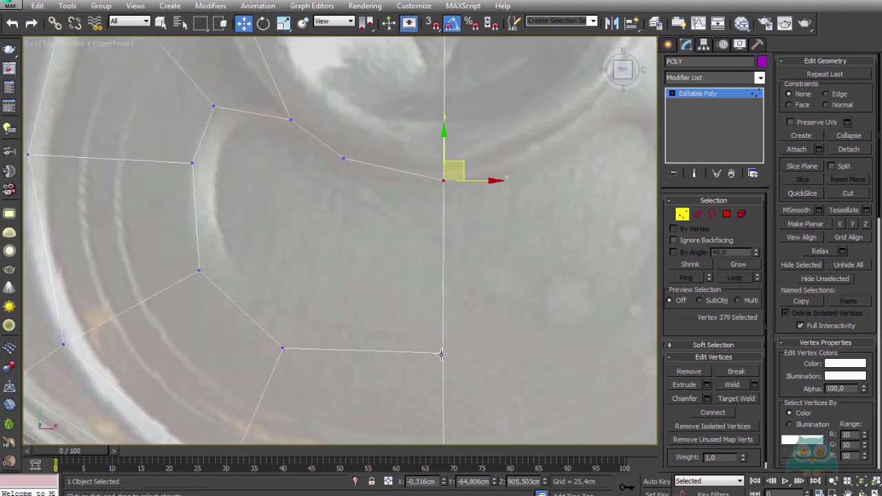
left_click(441, 352)
left_click_drag(442, 352, 442, 378)
scroll(404, 224, "up", 1)
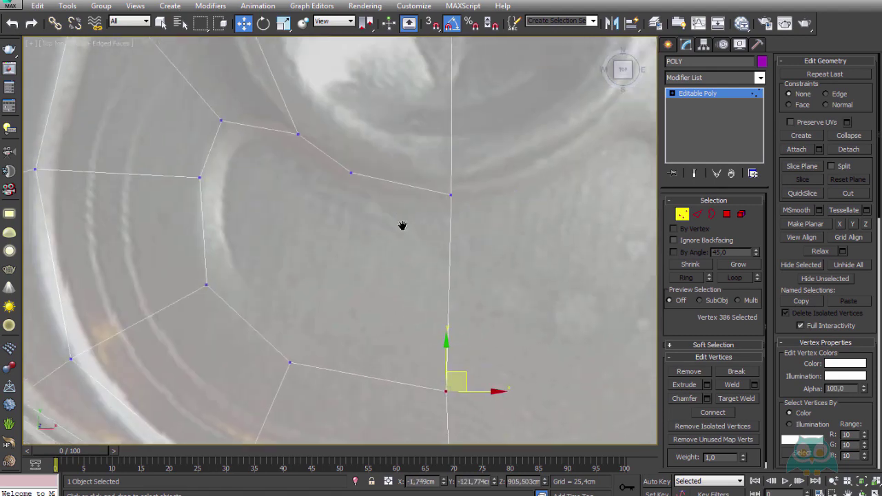
scroll(396, 207, "up", 1)
- Shift the pull-tab outline vertices to match the tab shape in the photo
left_click_drag(390, 205, 390, 208)
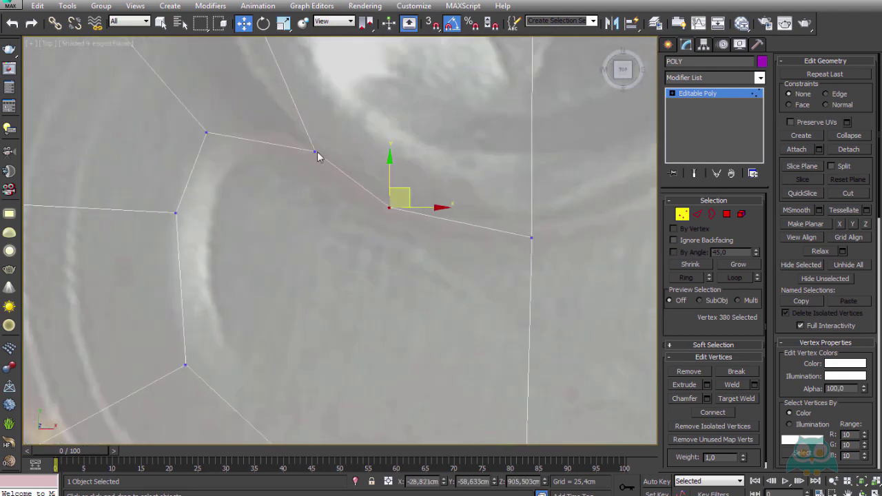
left_click_drag(318, 153, 322, 152)
left_click_drag(206, 131, 217, 129)
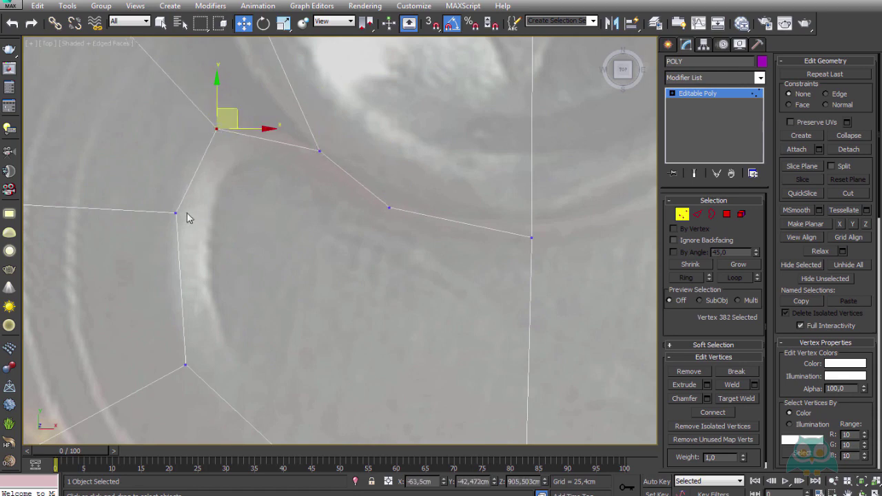
left_click_drag(175, 215, 178, 212)
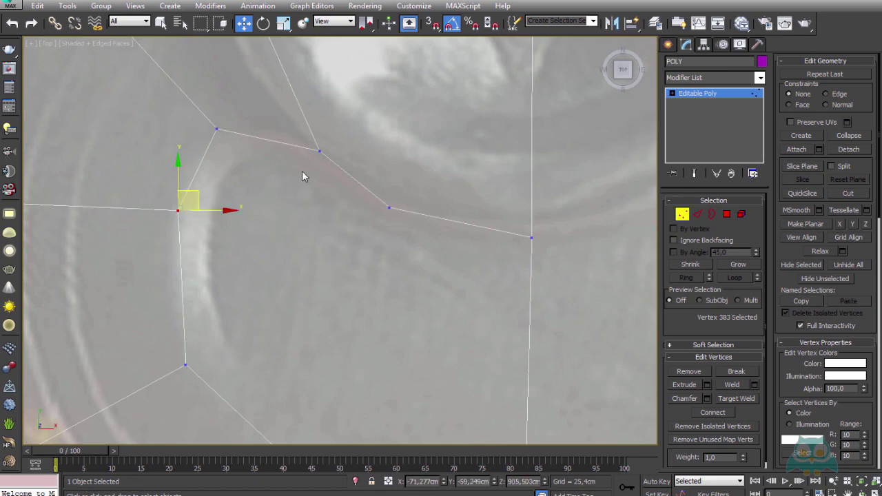
left_click(317, 151)
middle_click_drag(311, 145, 267, 163)
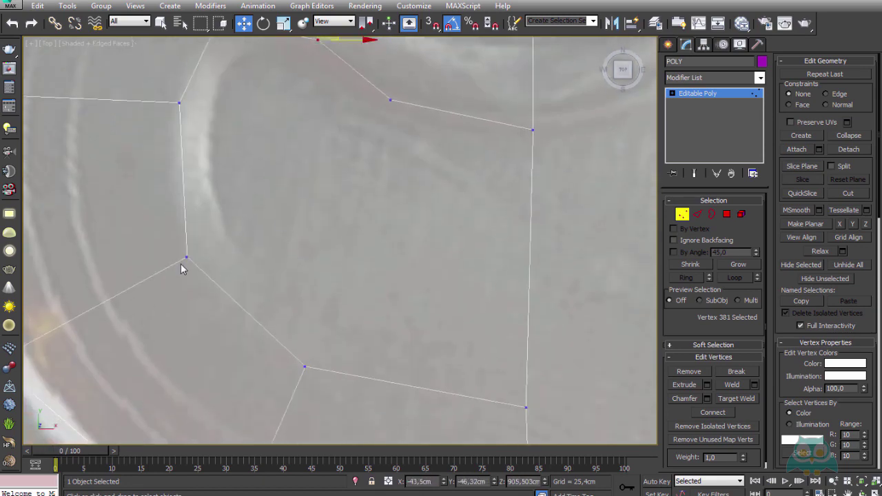
left_click_drag(187, 257, 193, 255)
scroll(323, 276, "down", 2)
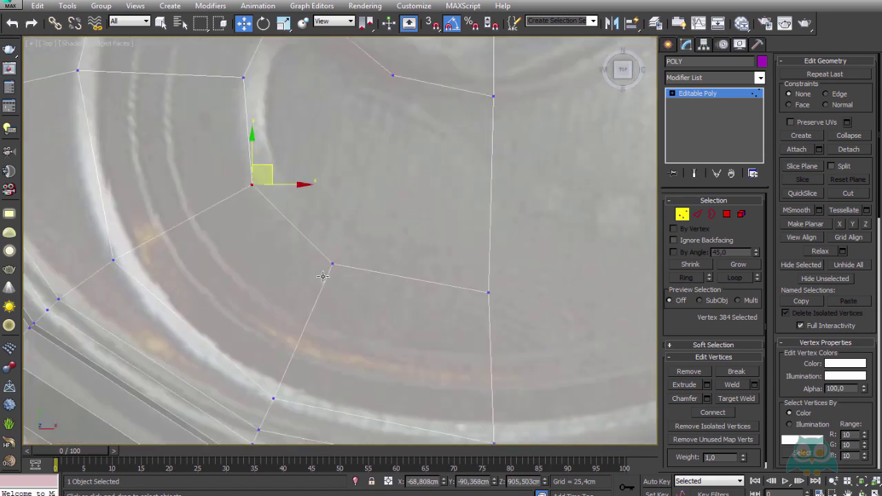
- Check the vertices around the tab and lower seam, then recentre the can and deselect all
left_click(334, 265)
scroll(390, 327, "down", 1)
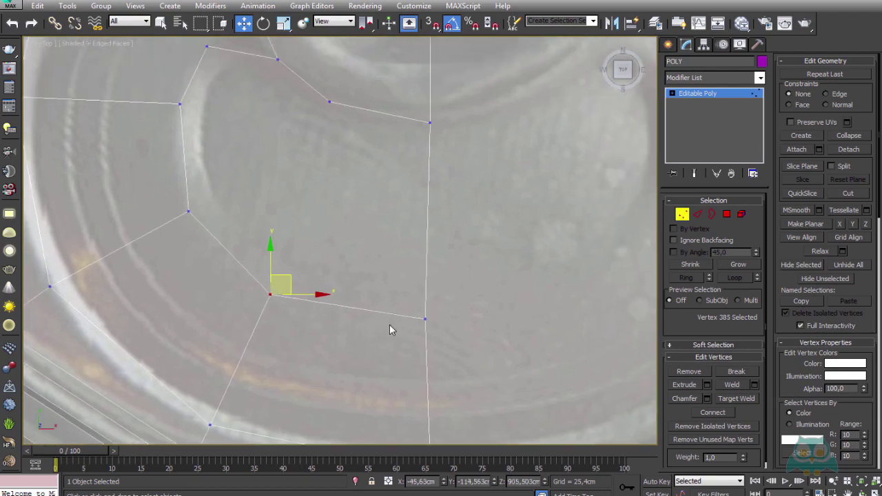
scroll(424, 324, "down", 2)
left_click(415, 321)
scroll(416, 323, "down", 3)
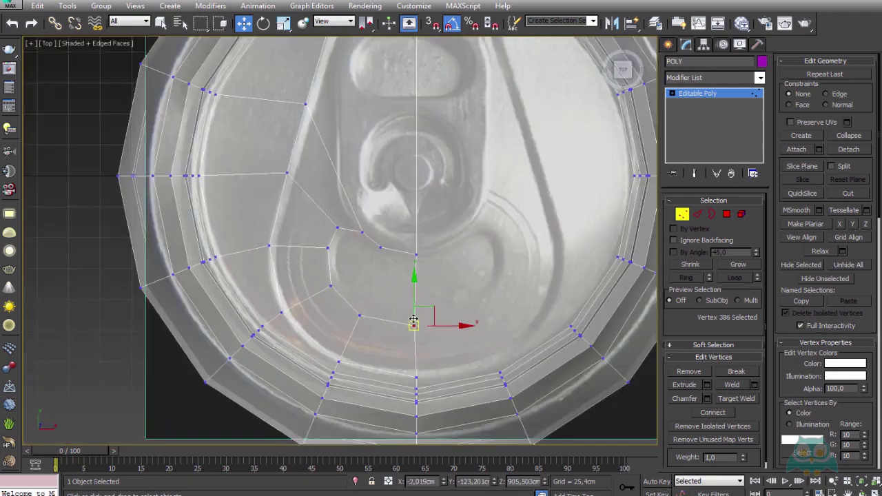
scroll(448, 292, "down", 3)
scroll(387, 186, "up", 3)
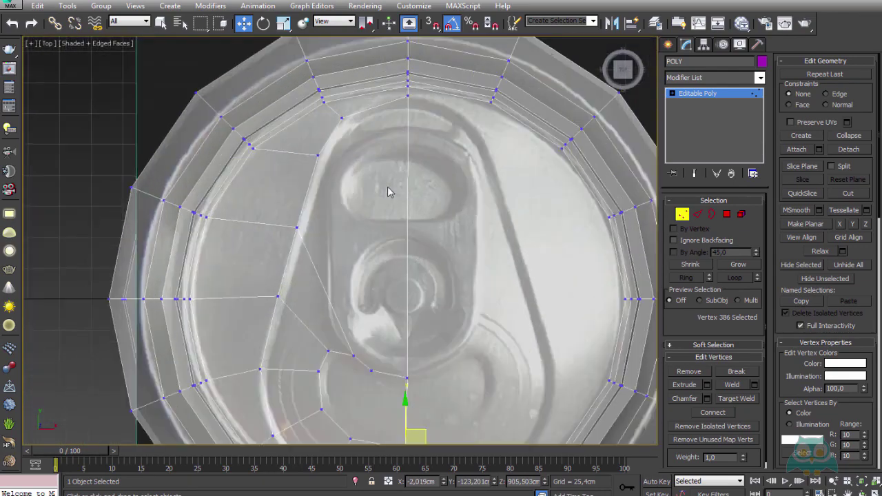
scroll(413, 199, "down", 2)
middle_click_drag(447, 228, 406, 208)
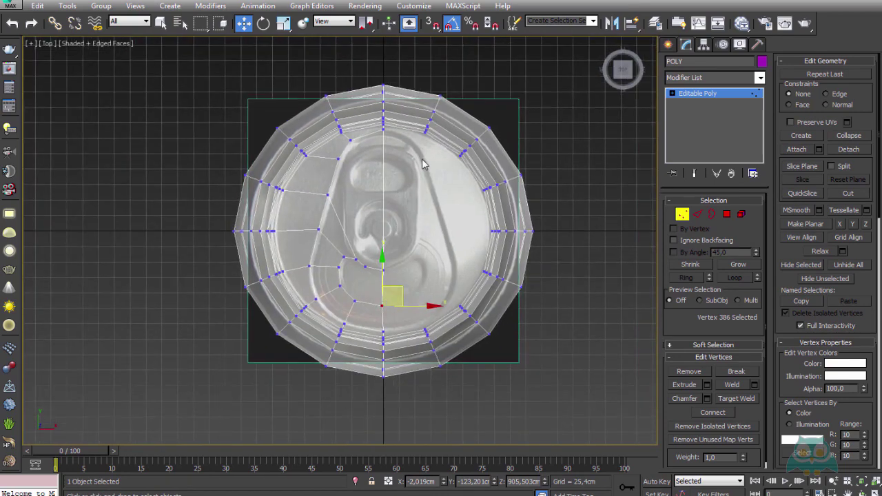
left_click(409, 218)
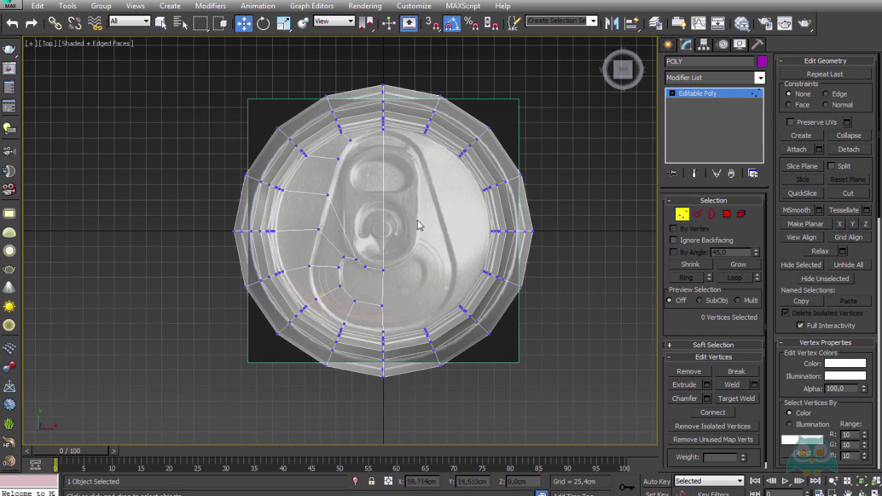
scroll(357, 142, "up", 2)
scroll(351, 136, "up", 1)
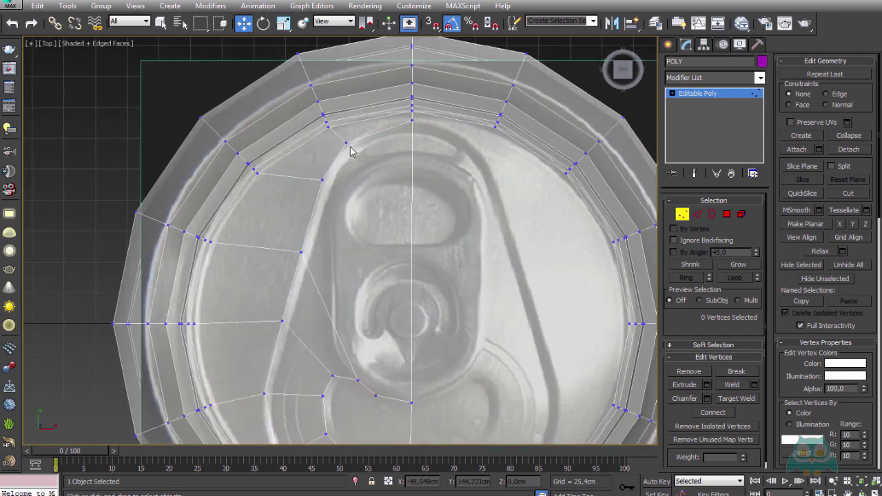
scroll(347, 142, "down", 1)
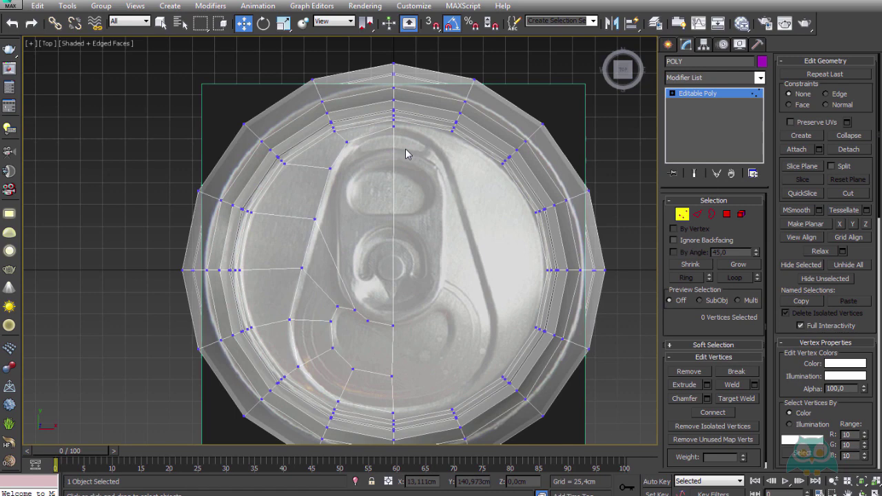
- In Polygon mode, box-select the polygons on the can's right half
scroll(345, 142, "up", 2)
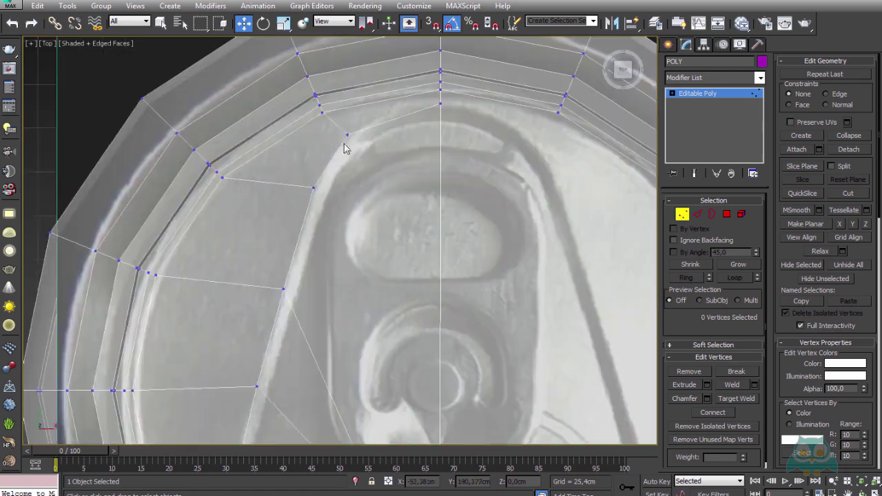
scroll(533, 152, "down", 2)
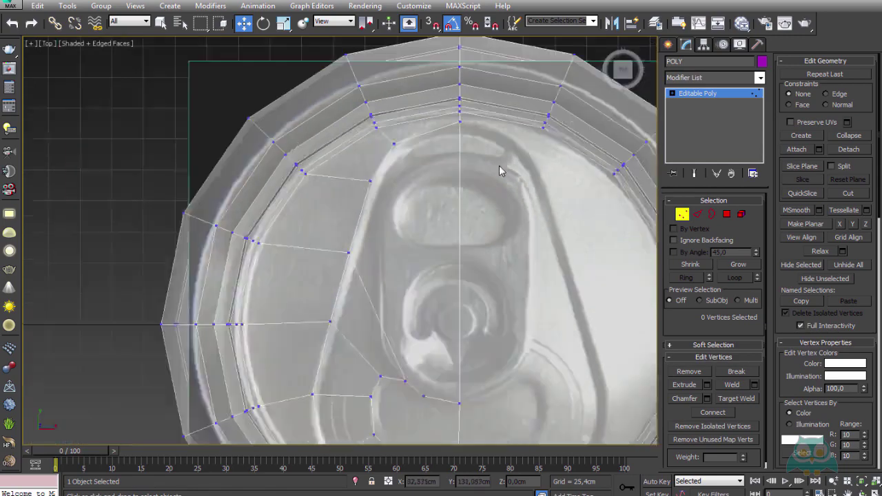
scroll(499, 165, "down", 2)
scroll(486, 169, "up", 4)
scroll(466, 166, "down", 3)
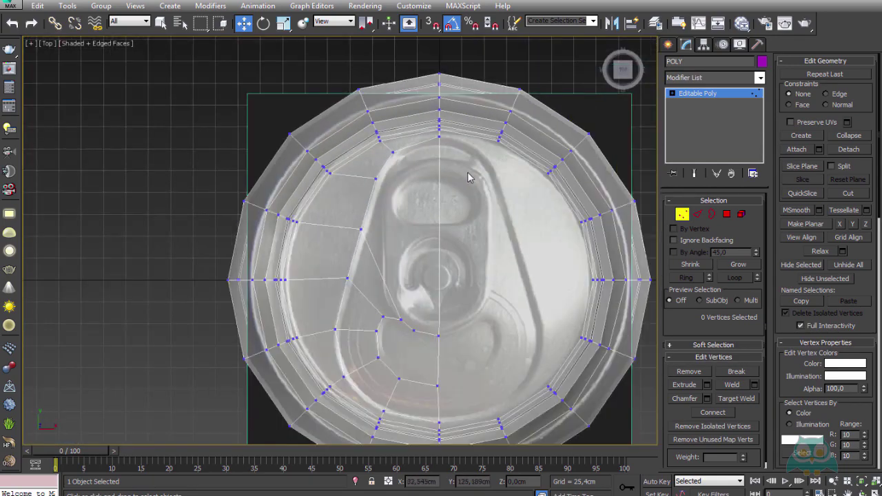
scroll(469, 173, "down", 1)
scroll(379, 174, "down", 2)
scroll(397, 163, "up", 1)
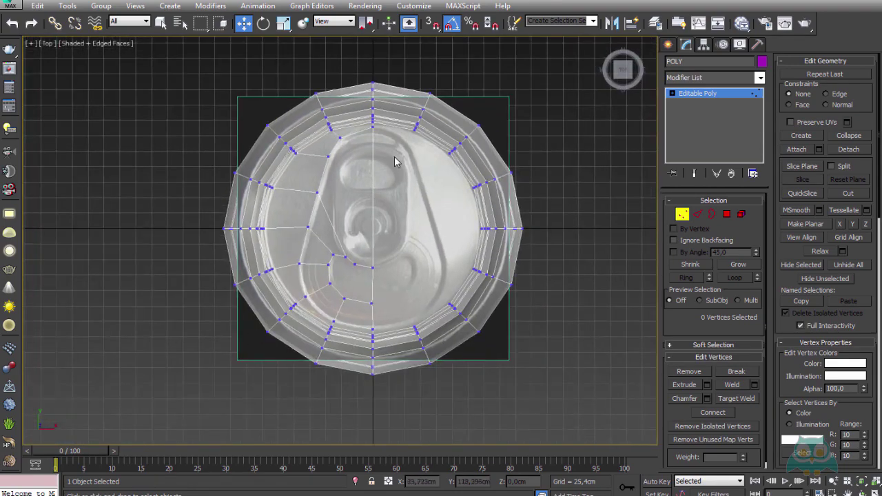
scroll(395, 157, "down", 1)
scroll(381, 156, "up", 1)
scroll(387, 143, "up", 2)
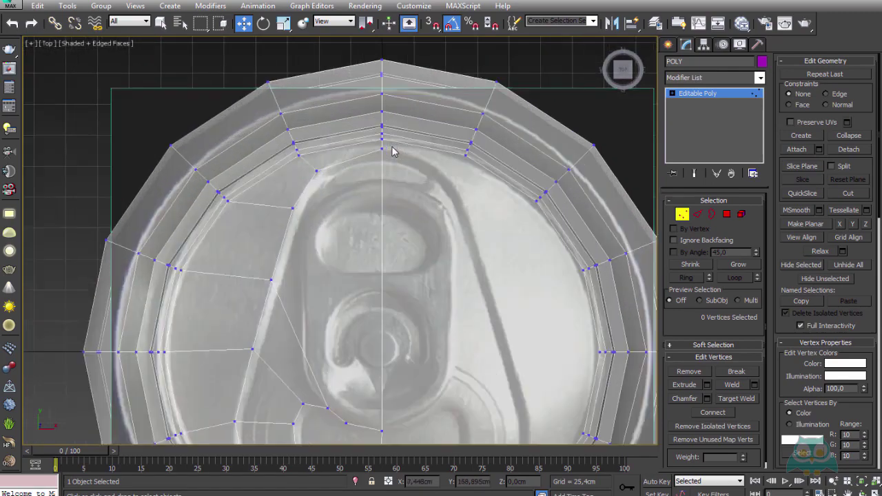
scroll(393, 148, "up", 1)
scroll(388, 153, "down", 1)
scroll(386, 152, "down", 2)
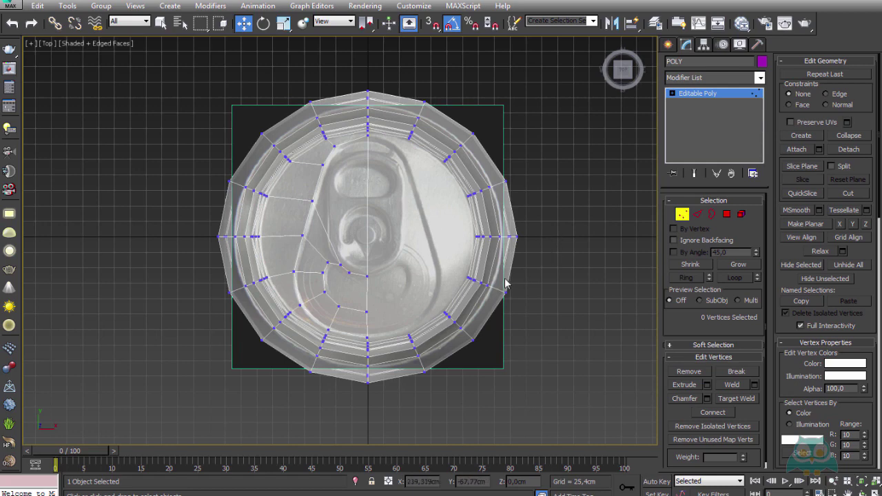
left_click(726, 214)
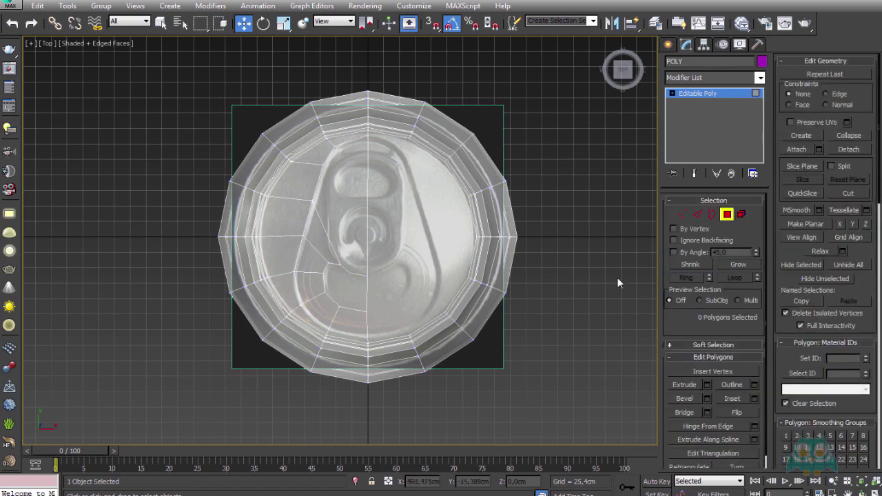
scroll(414, 177, "down", 3)
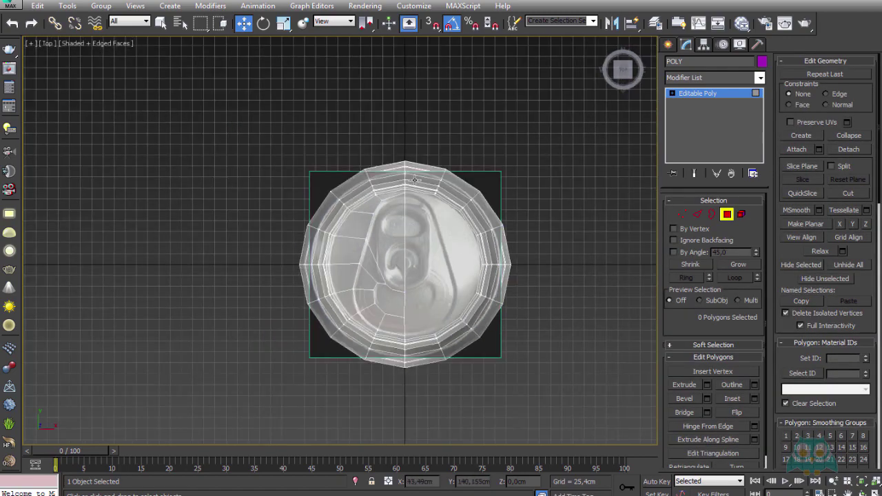
scroll(414, 177, "up", 5)
scroll(400, 173, "up", 2)
scroll(304, 138, "down", 3)
scroll(330, 125, "up", 1)
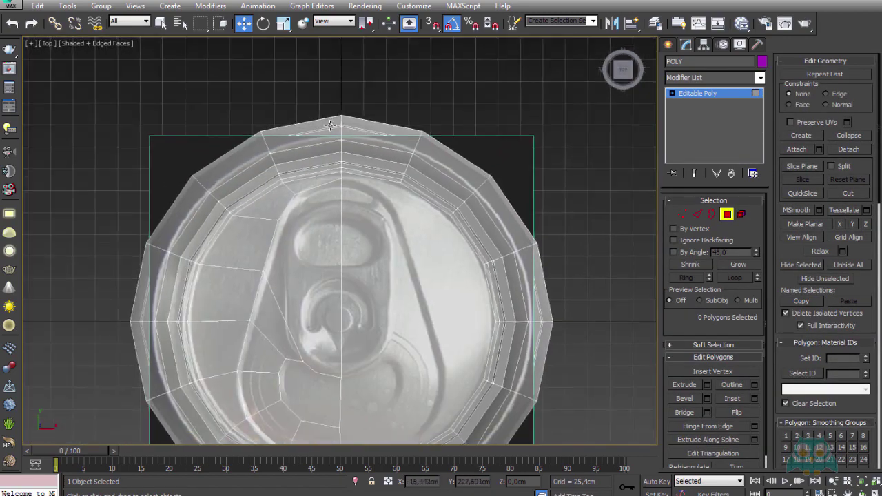
scroll(341, 120, "down", 3)
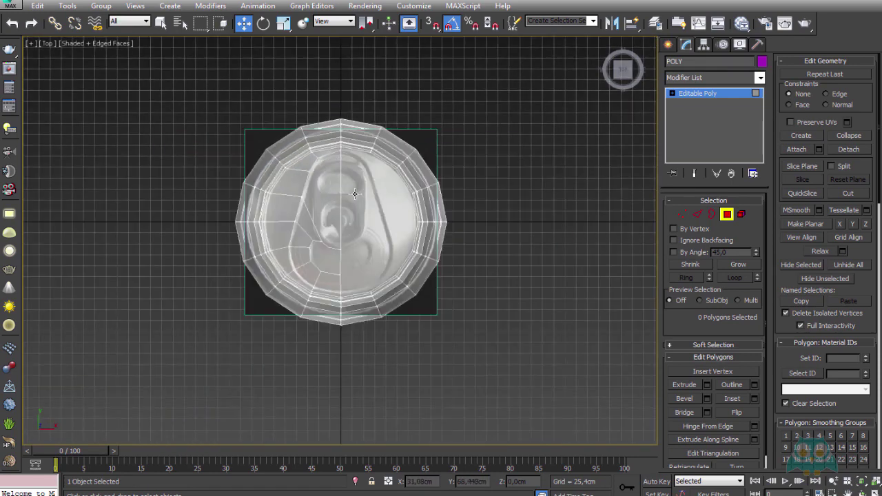
scroll(349, 108, "up", 1)
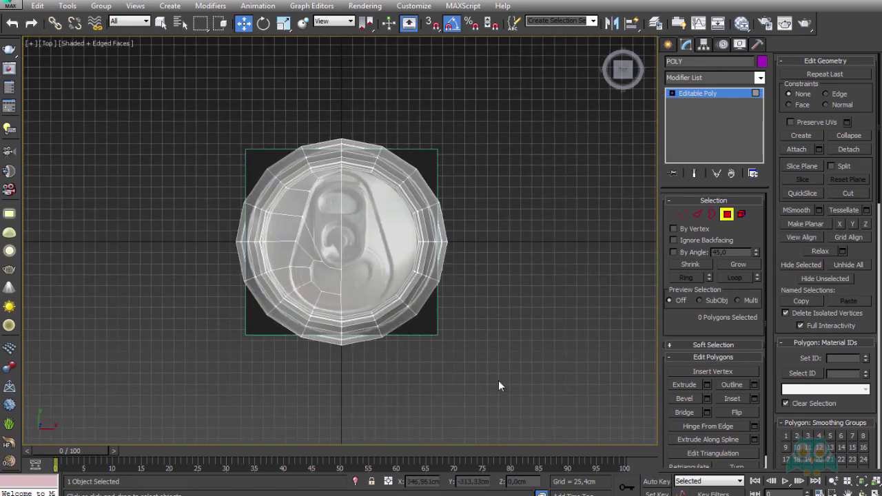
left_click_drag(491, 381, 371, 163)
left_click_drag(341, 95, 339, 84)
- From the bottom view, add the centre-notch polygons to the right-half selection
key("b")
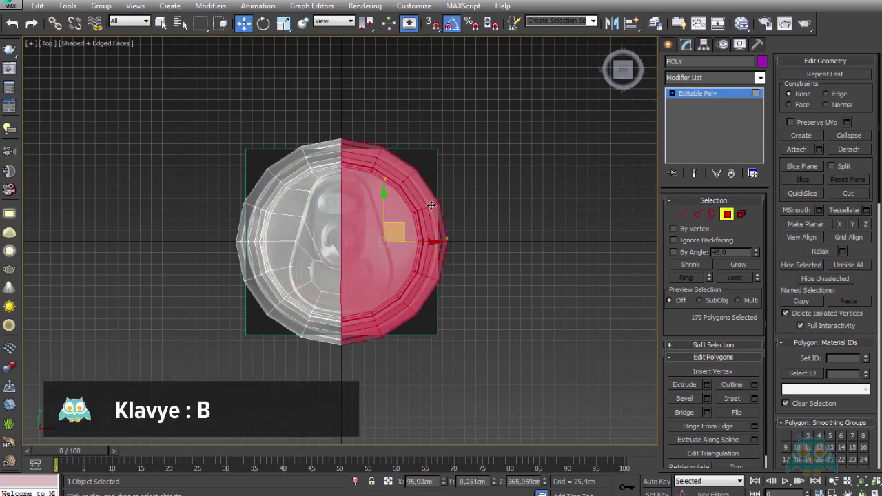
scroll(350, 248, "up", 5)
scroll(317, 249, "up", 5)
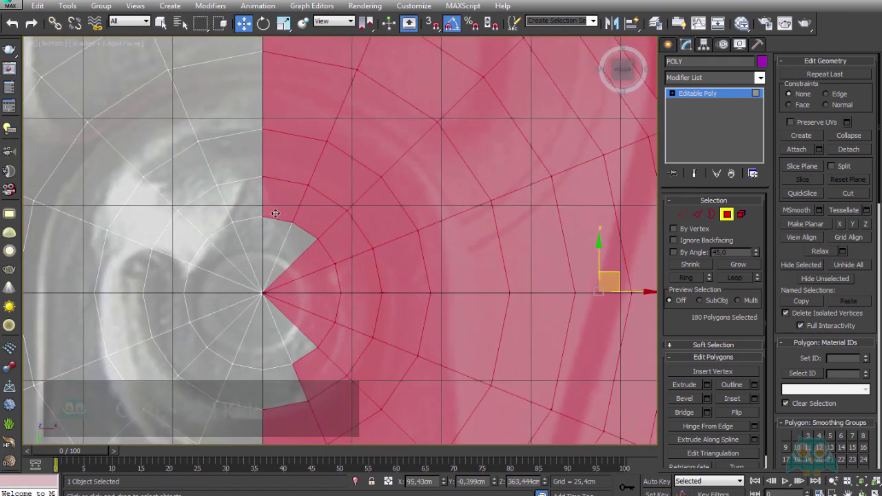
left_click(279, 257, "ctrl")
left_click(295, 256, "ctrl")
left_click(275, 332, "ctrl")
left_click(290, 331, "ctrl")
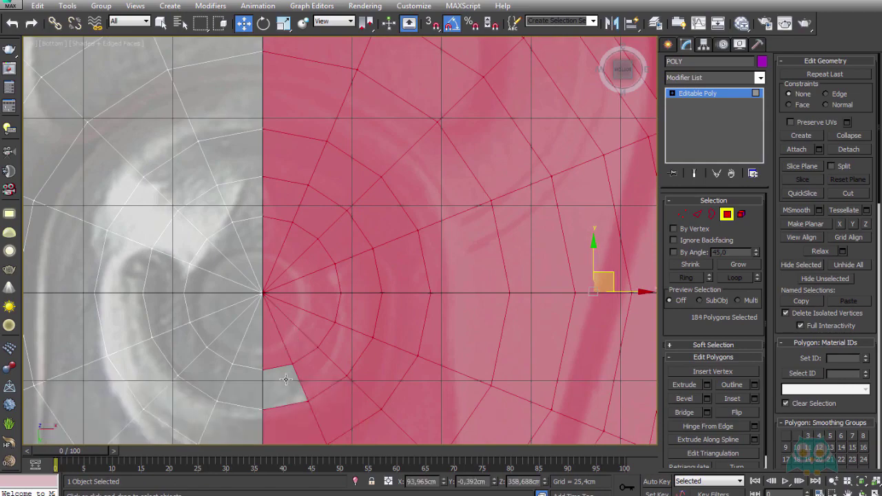
left_click(286, 376, "ctrl")
scroll(344, 311, "down", 10)
mouse_move(380, 315)
middle_mouse_down("alt")
mouse_move(430, 305)
mouse_move(424, 252)
middle_mouse_up("alt")
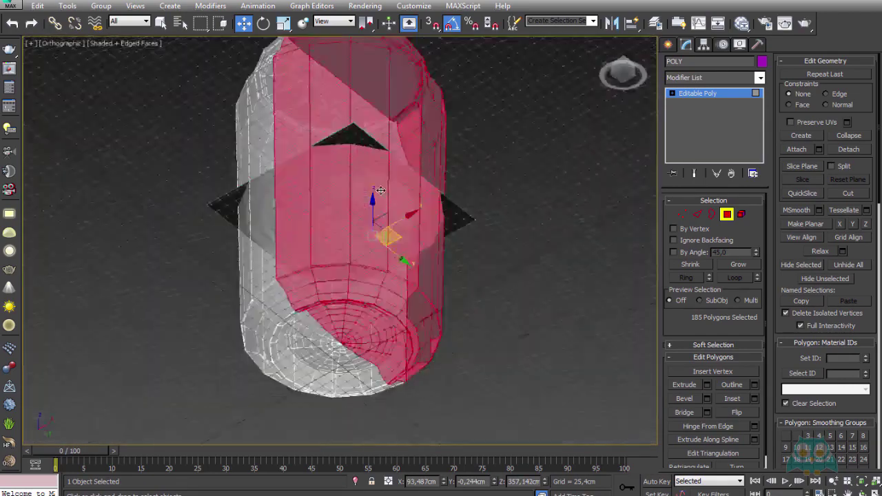
- Make the can opaque and delete the selected right-half polygons, then exit Polygon mode in Top view
key("alt+x")
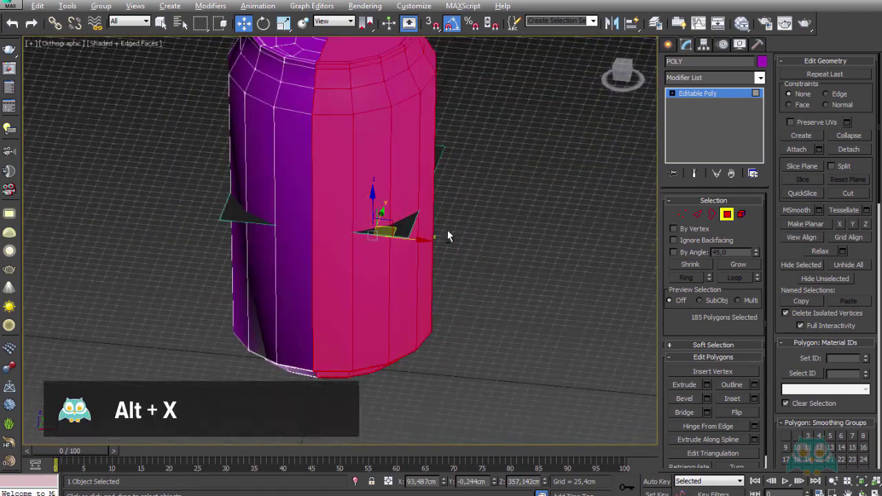
mouse_move(449, 237)
middle_mouse_down("alt")
mouse_move(350, 162)
mouse_move(446, 274)
middle_mouse_up("alt")
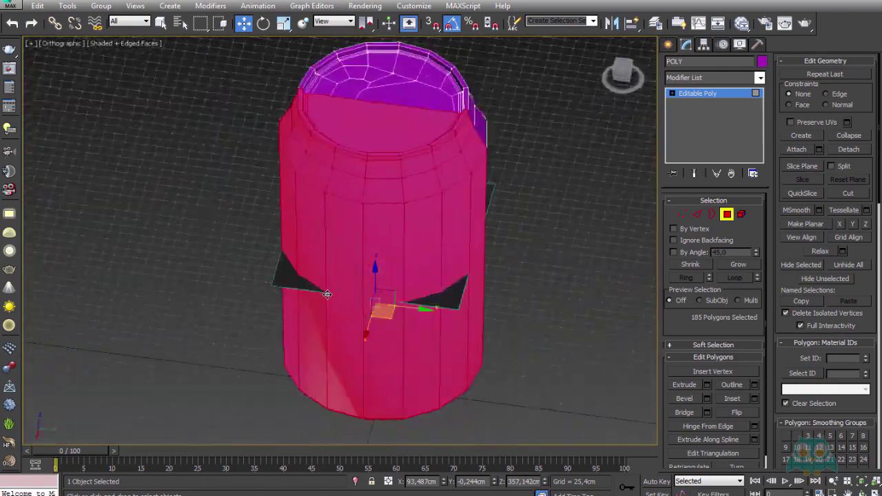
key("Delete")
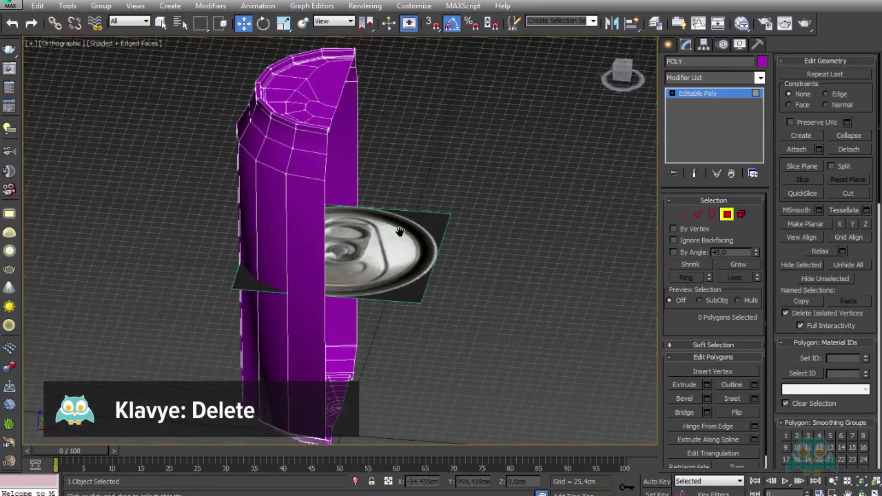
key("t")
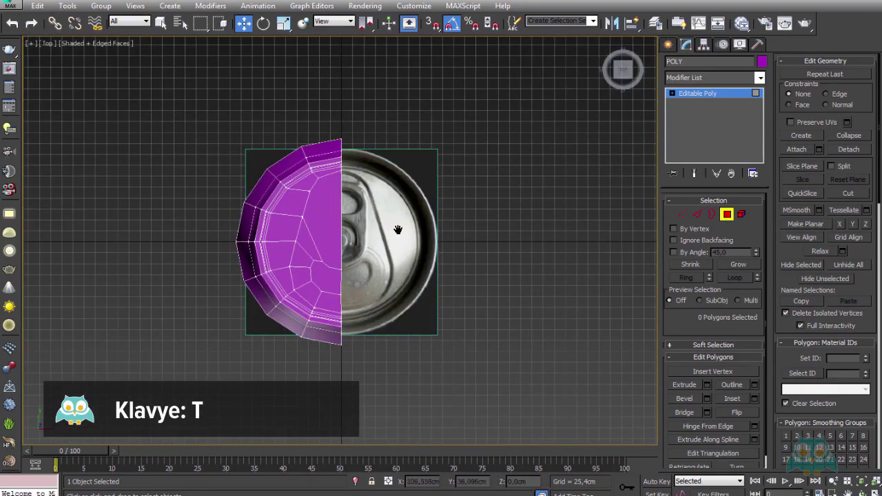
scroll(398, 230, "up", 5)
scroll(386, 221, "down", 5)
middle_click_drag(373, 219, 384, 219)
scroll(384, 219, "up", 4)
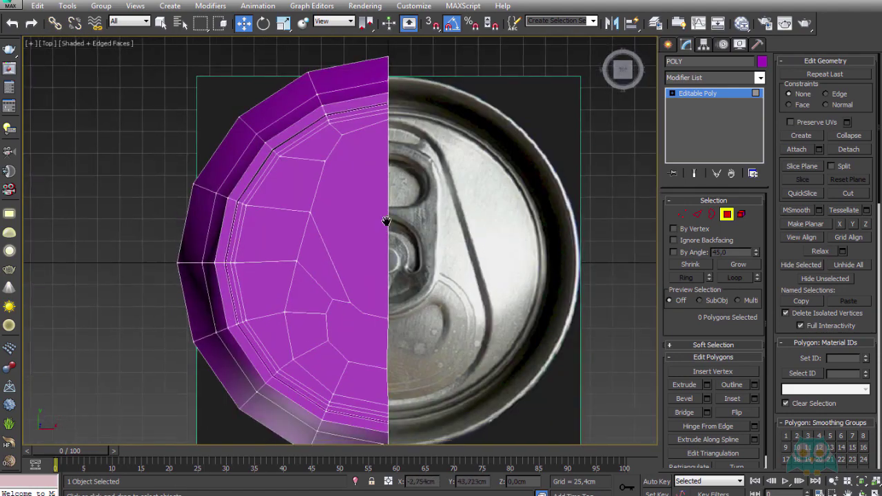
scroll(384, 220, "down", 2)
left_click(726, 214)
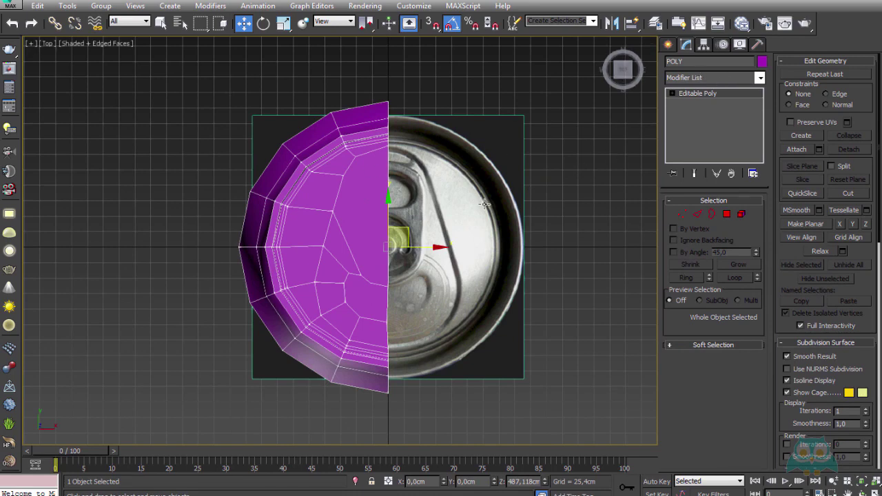
key("j")
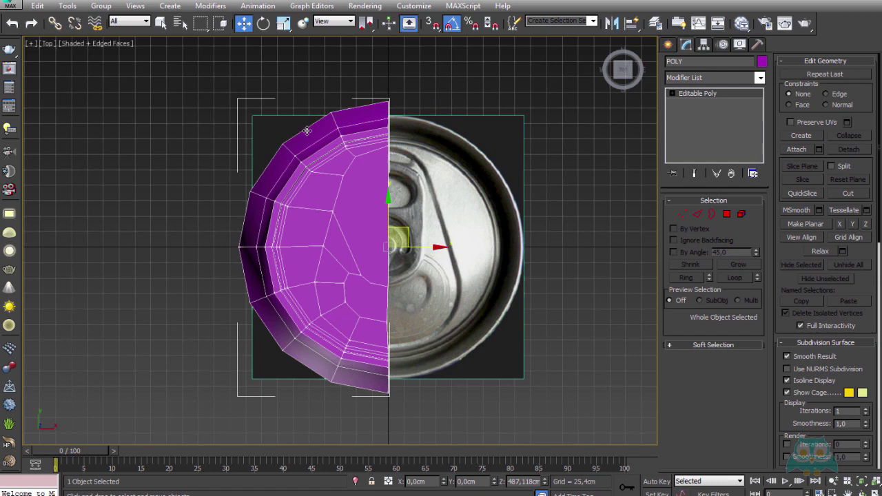
key("j")
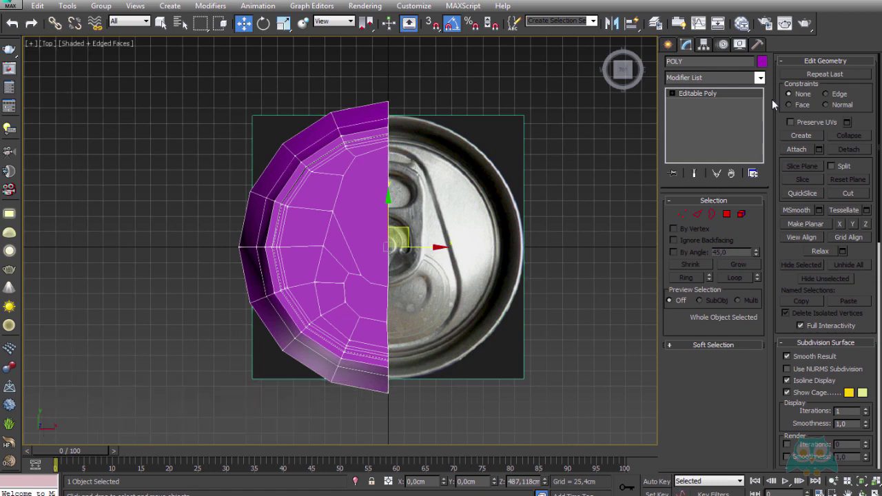
- Add a Symmetry modifier and flip it so the kept half is mirrored
left_click(722, 76)
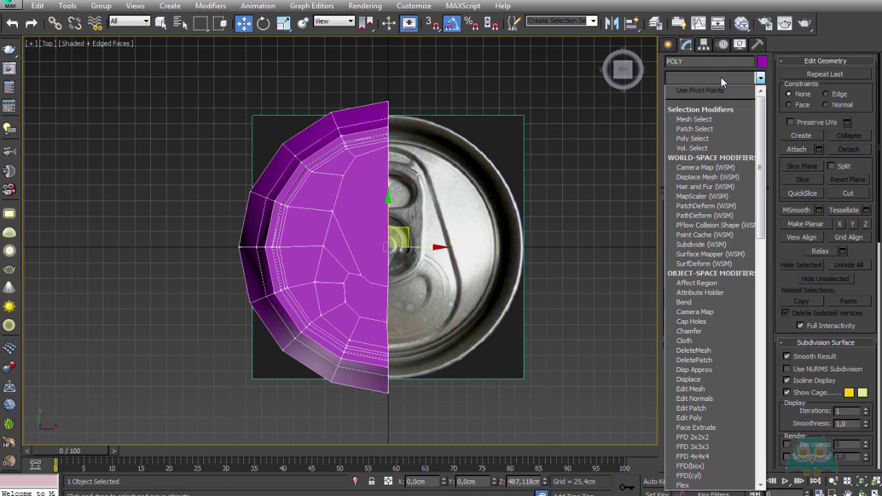
type("sy")
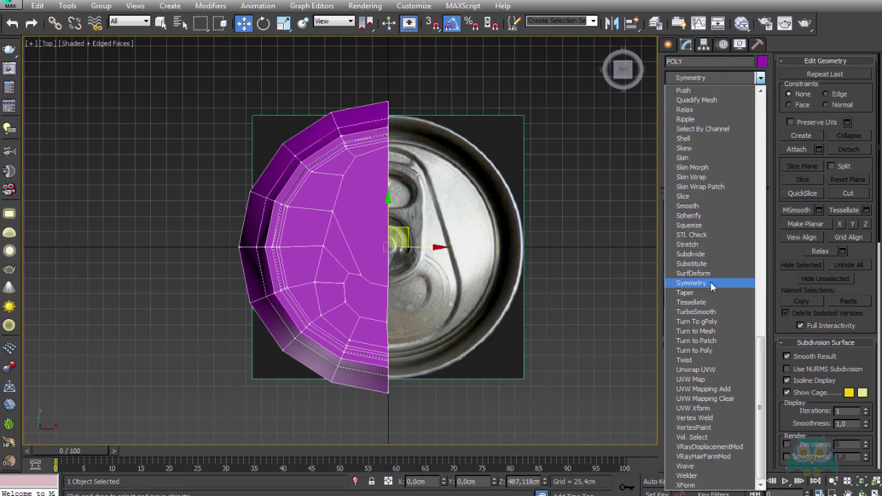
left_click(715, 284)
middle_click_drag(417, 255, 419, 254)
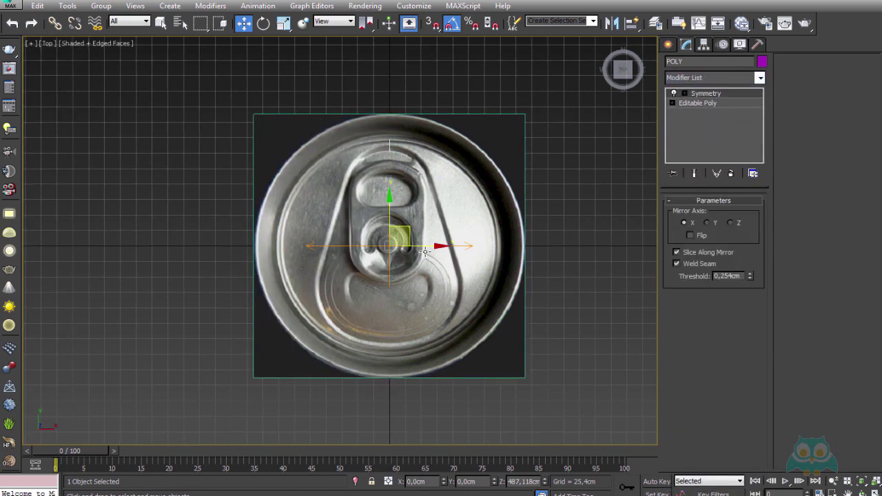
left_click(691, 236)
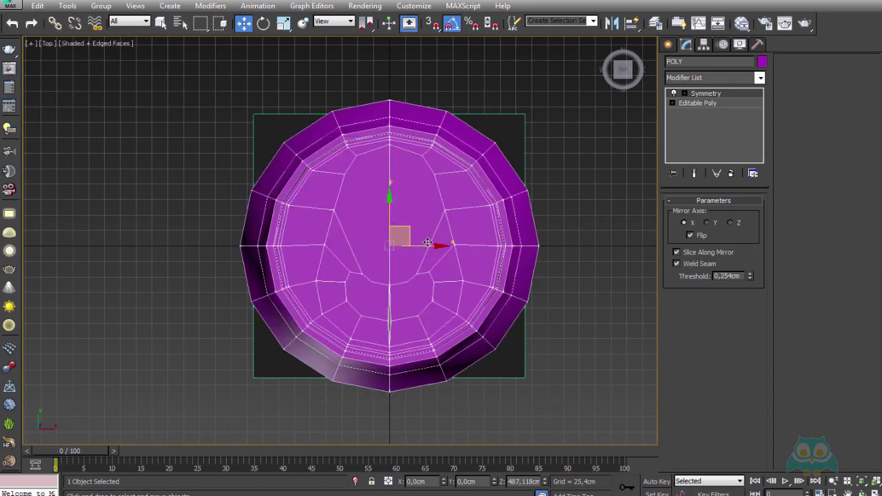
- Raise the Symmetry weld threshold to 4,47cm so the centre seam closes
scroll(427, 266, "up", 3)
middle_click_drag(425, 269, 426, 244)
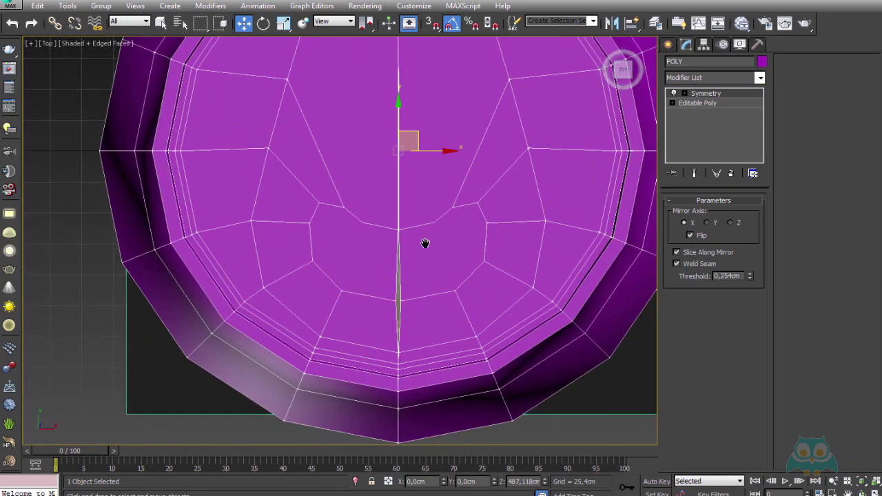
scroll(427, 236, "up", 2)
scroll(420, 272, "up", 2)
scroll(402, 187, "up", 2)
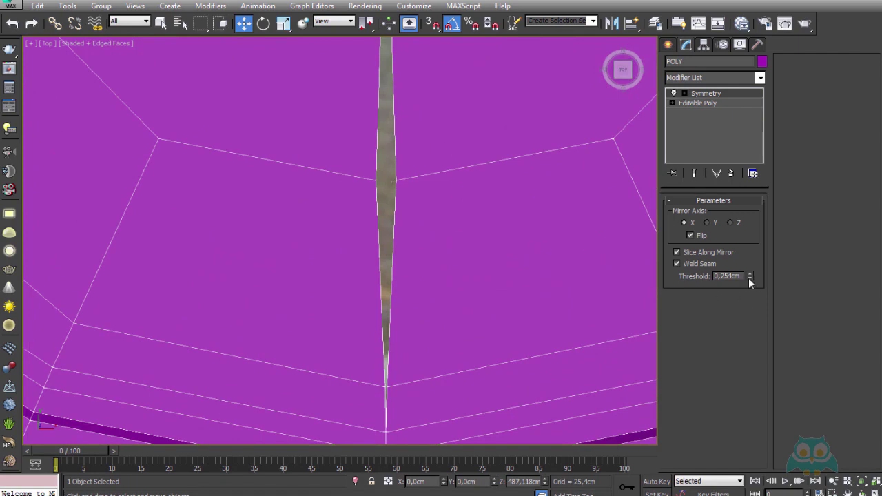
left_click_drag(750, 277, 746, 258)
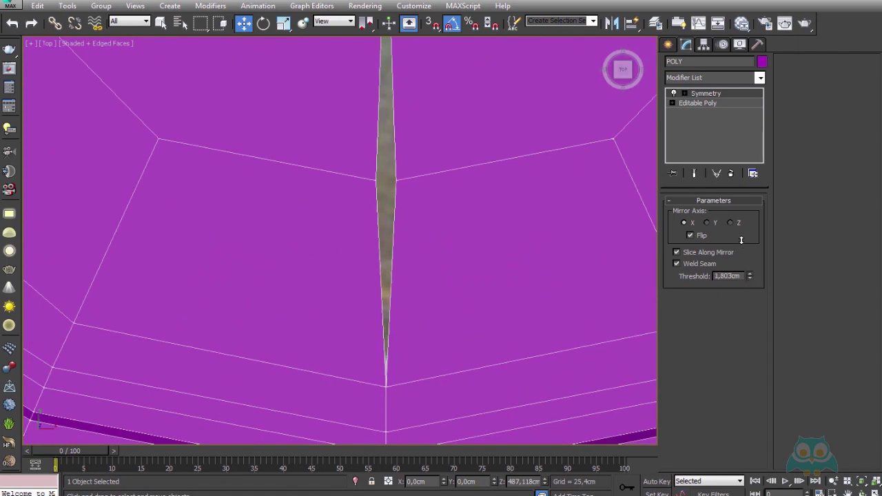
left_click_drag(743, 196, 744, 177)
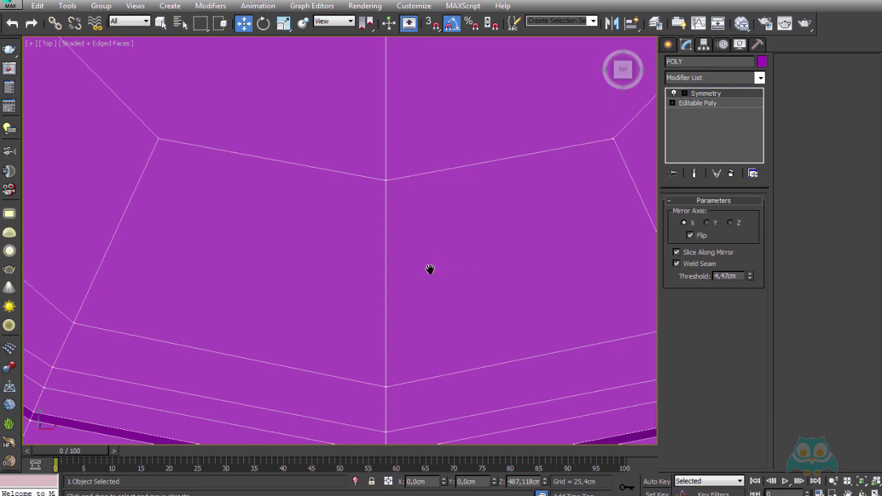
- Switch the viewport to Perspective and zoom out on the can
scroll(430, 270, "down", 5)
scroll(430, 264, "up", 1)
scroll(350, 244, "up", 4)
scroll(435, 164, "down", 4)
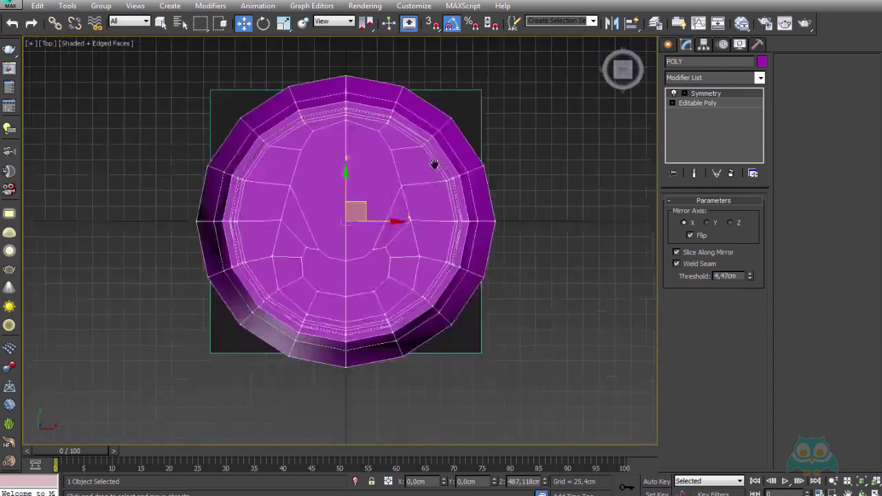
key("p")
scroll(451, 241, "down", 3)
- Orbit and pan around the mirrored can to inspect its rim from the side
scroll(414, 232, "down", 3)
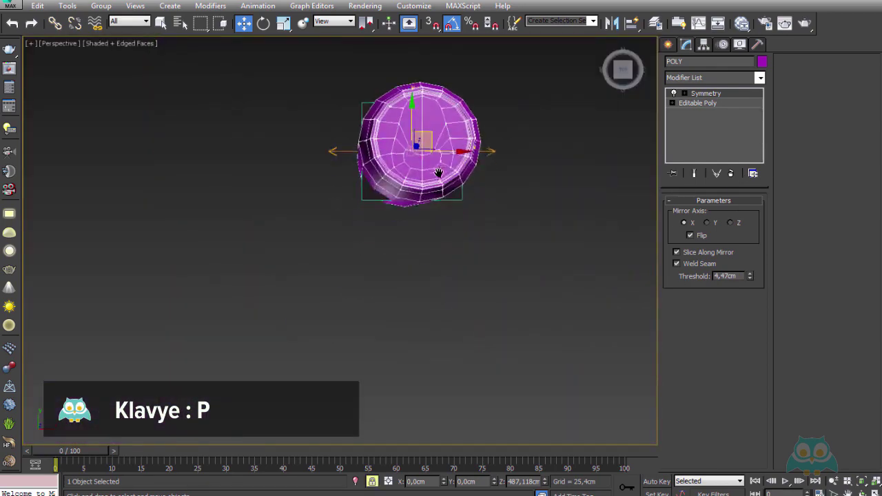
mouse_move(439, 173)
middle_mouse_down()
mouse_move(453, 95)
mouse_move(462, 268)
mouse_move(441, 269)
mouse_move(422, 245)
mouse_move(457, 235)
middle_mouse_up()
scroll(439, 266, "up", 3)
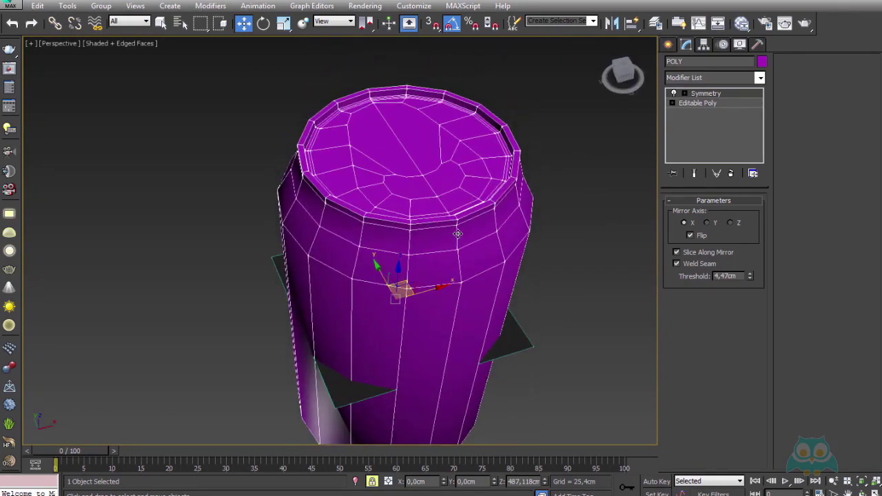
scroll(458, 234, "up", 5)
mouse_move(467, 271)
middle_mouse_down("alt")
mouse_move(508, 223)
mouse_move(486, 229)
mouse_move(573, 287)
middle_mouse_up("alt")
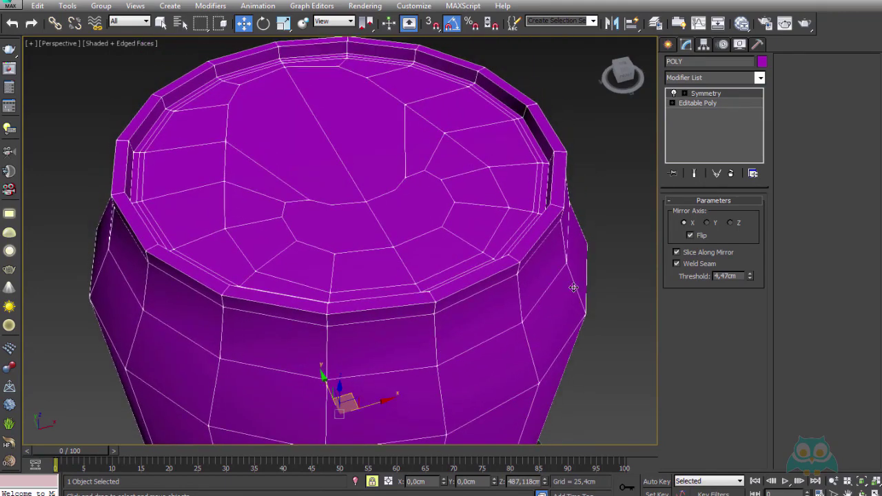
scroll(362, 231, "down", 3)
scroll(419, 169, "down", 3)
scroll(425, 164, "down", 3)
scroll(425, 163, "down", 1)
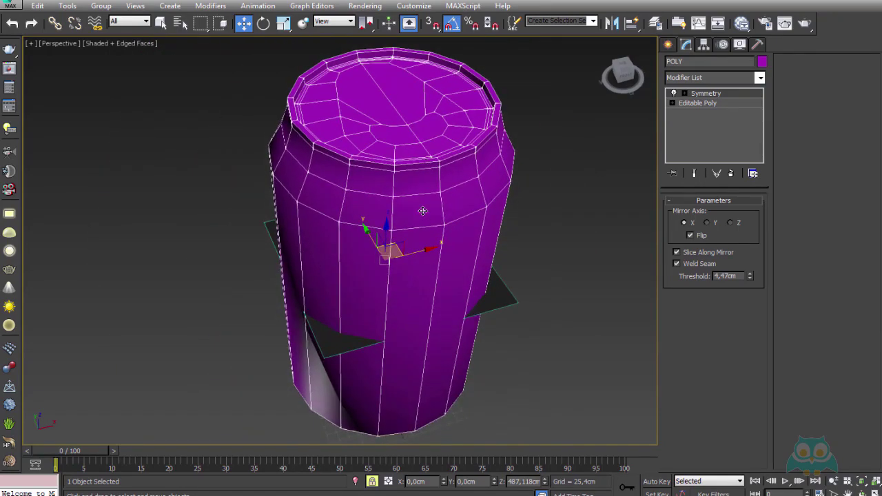
middle_click_drag(423, 211, 424, 196)
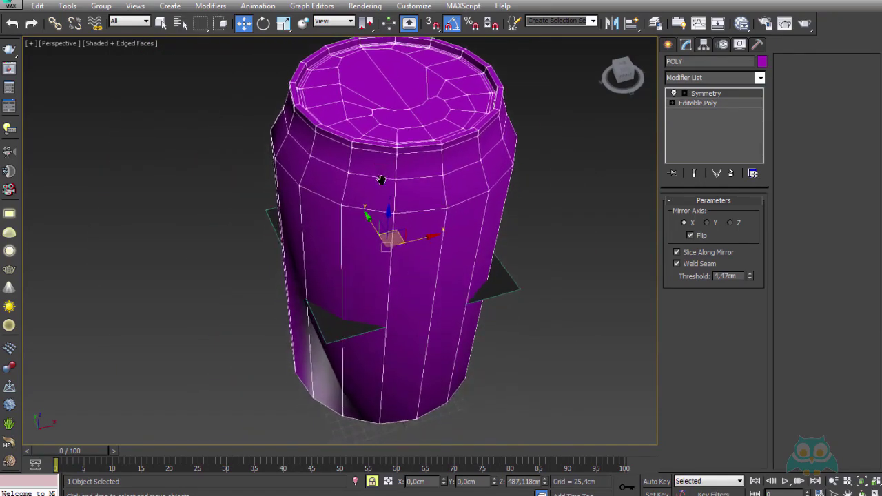
- Run the xView Overlapping Vertices check and update it to confirm 0 vertices
left_click(30, 44)
mouse_move(103, 151)
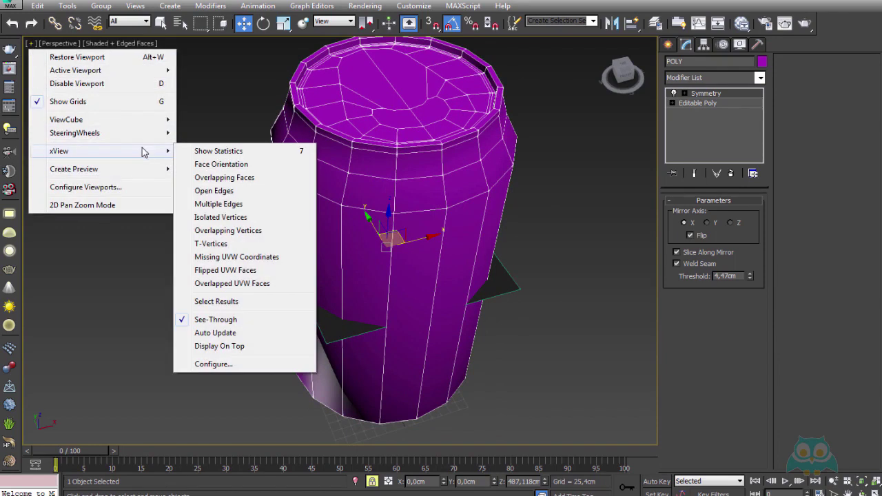
left_click(232, 230)
middle_click_drag(289, 301, 186, 253)
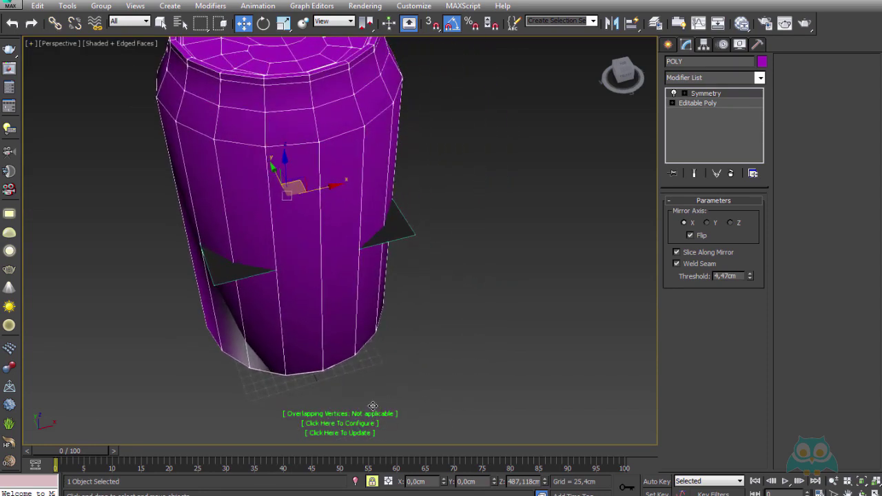
middle_click_drag(370, 396, 383, 421)
middle_click_drag(361, 302, 395, 423)
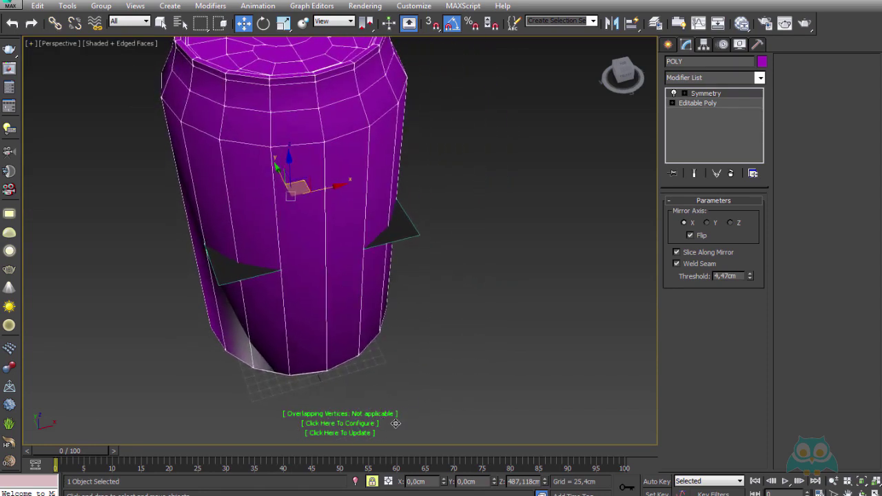
left_click(352, 434)
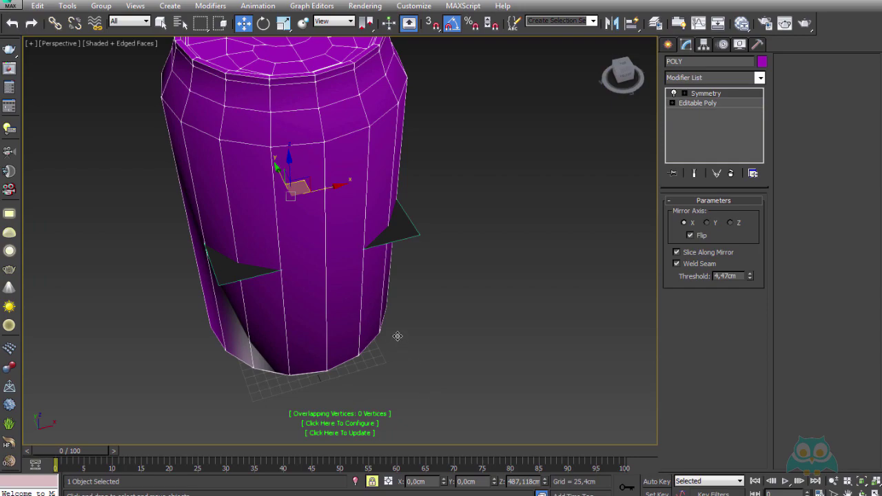
middle_click_drag(397, 336, 407, 356)
mouse_move(429, 248)
middle_mouse_down("alt")
mouse_move(467, 262)
mouse_move(458, 253)
mouse_move(522, 241)
middle_mouse_up("alt")
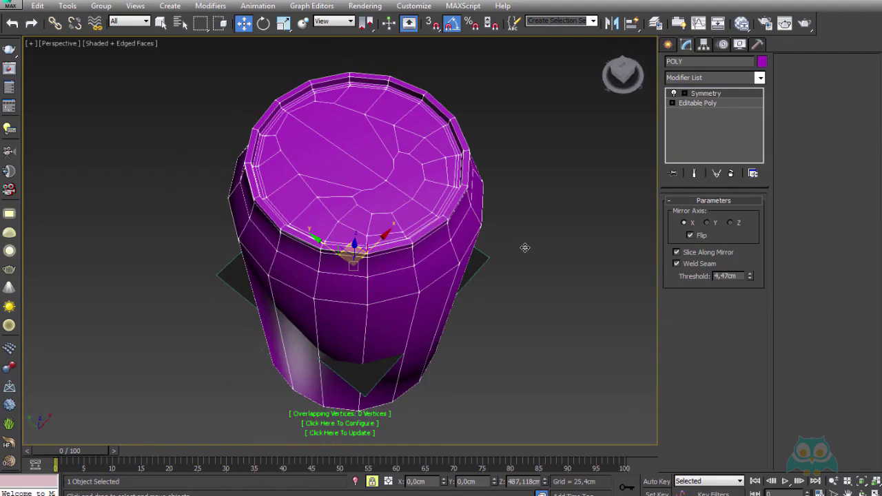
mouse_move(524, 247)
middle_mouse_down("alt")
mouse_move(538, 246)
mouse_move(457, 158)
mouse_move(489, 246)
mouse_move(419, 197)
middle_mouse_up("alt")
scroll(421, 196, "down", 3)
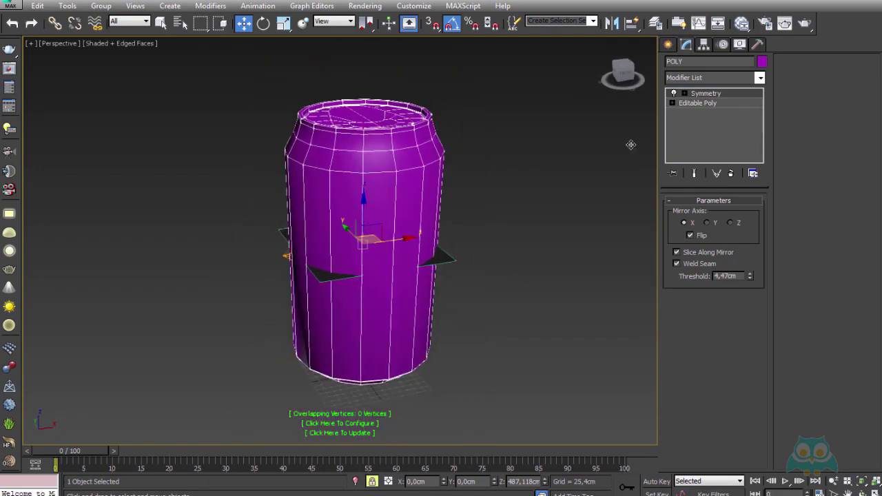
- Clone the can as an independent Copy named POLY_2
left_click(668, 45)
key("ctrl+v")
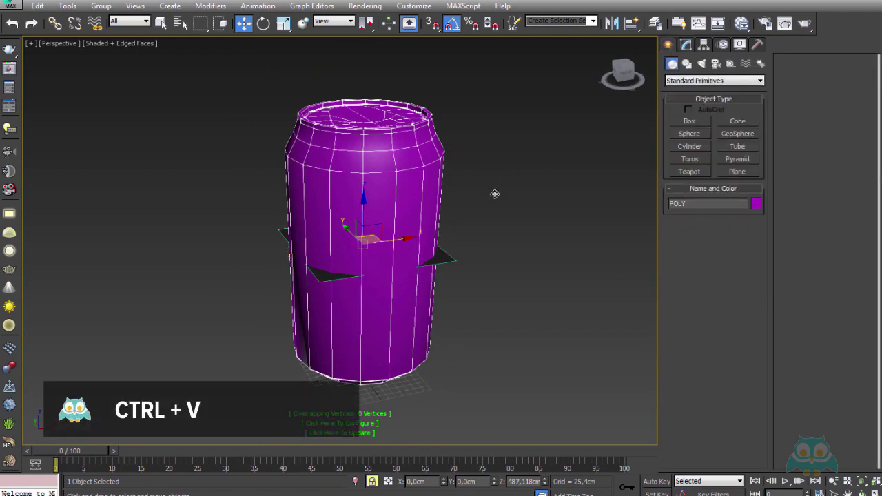
left_click(406, 220)
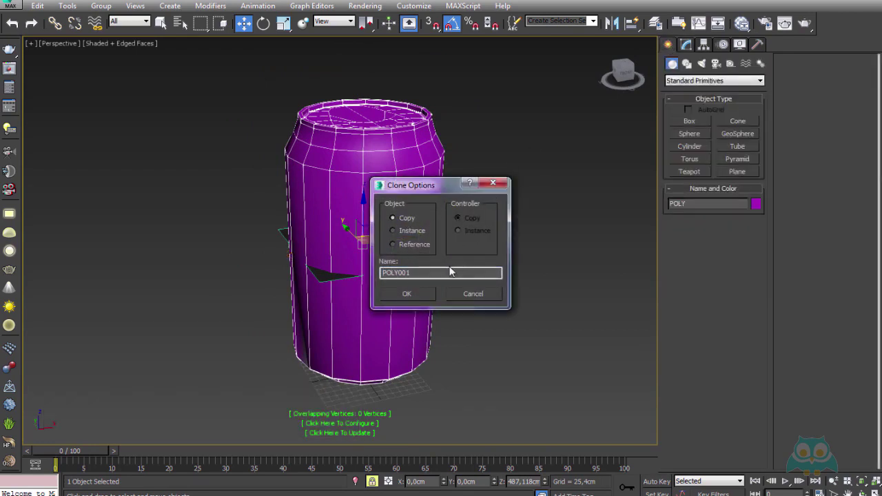
left_click_drag(396, 273, 447, 278)
type("_2")
left_click(423, 290)
- Pick POLY_2 from the scene list and hide it
key("h")
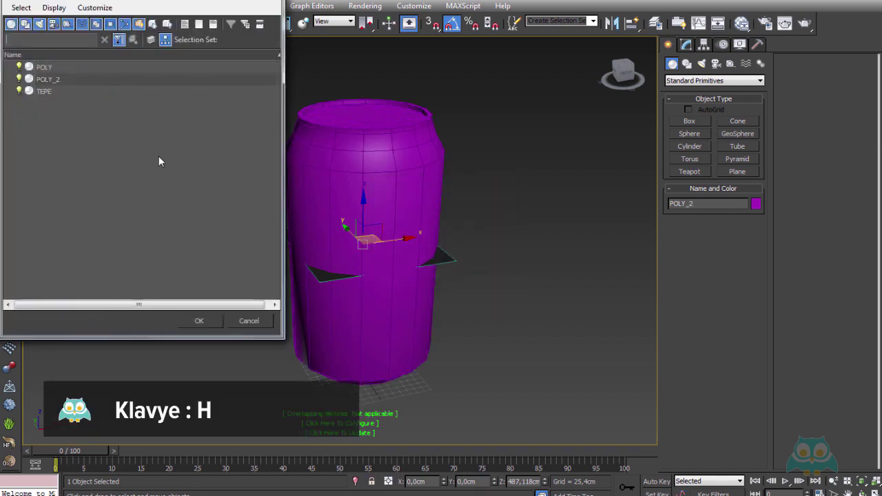
double_click(53, 80)
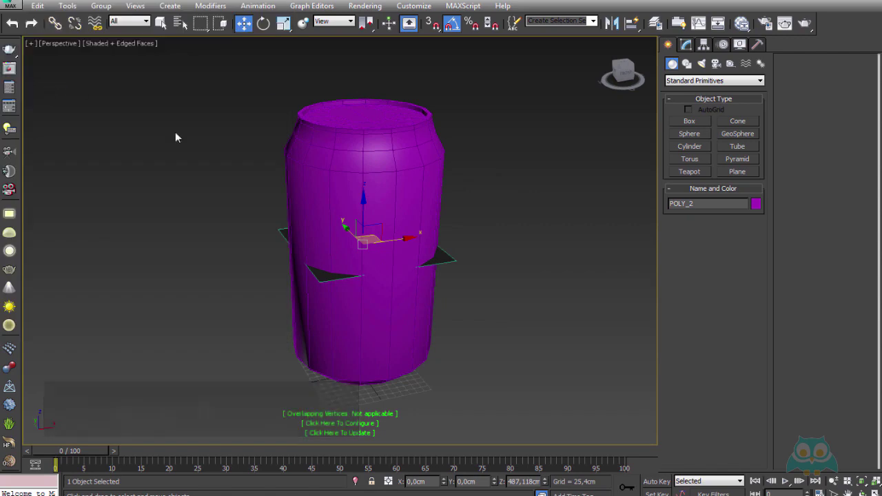
right_click(357, 179)
left_click(394, 144)
- Select the original POLY can and view its lid straight down in the Top viewport
left_click(423, 237)
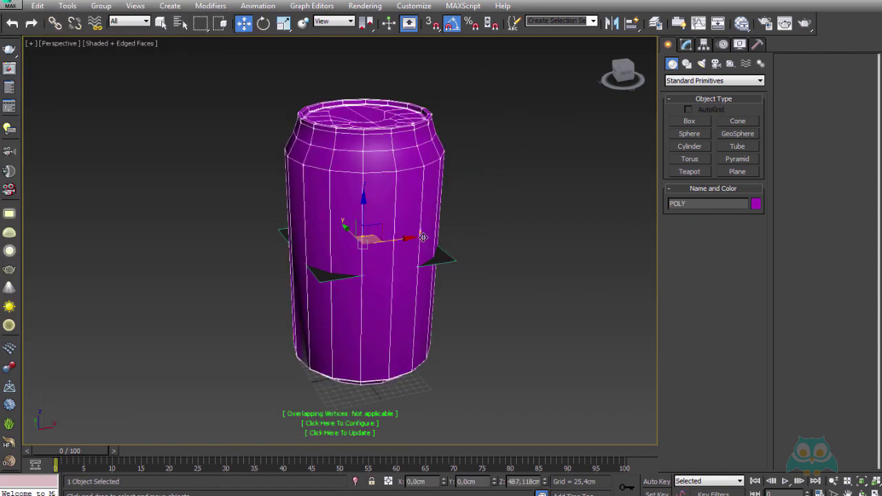
key("ctrl+m")
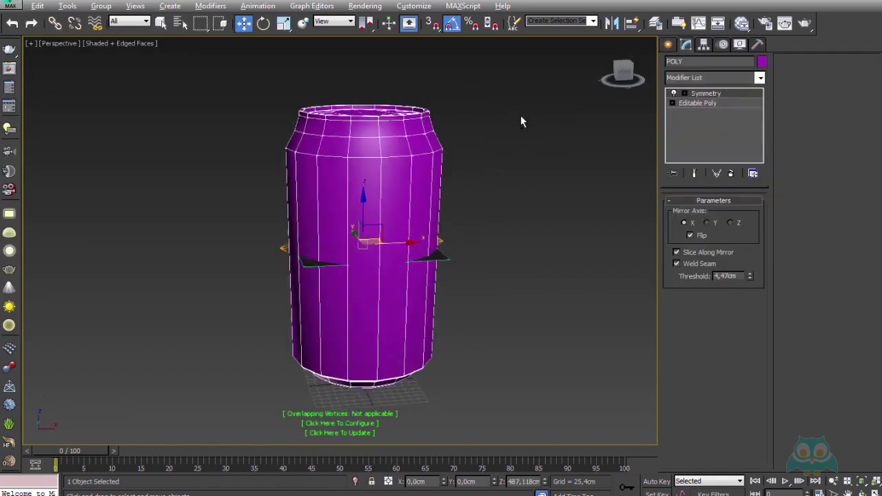
mouse_move(522, 120)
middle_mouse_down("alt")
mouse_move(471, 144)
mouse_move(479, 262)
mouse_move(476, 191)
middle_mouse_up("alt")
scroll(471, 144, "up", 3)
scroll(482, 241, "down", 3)
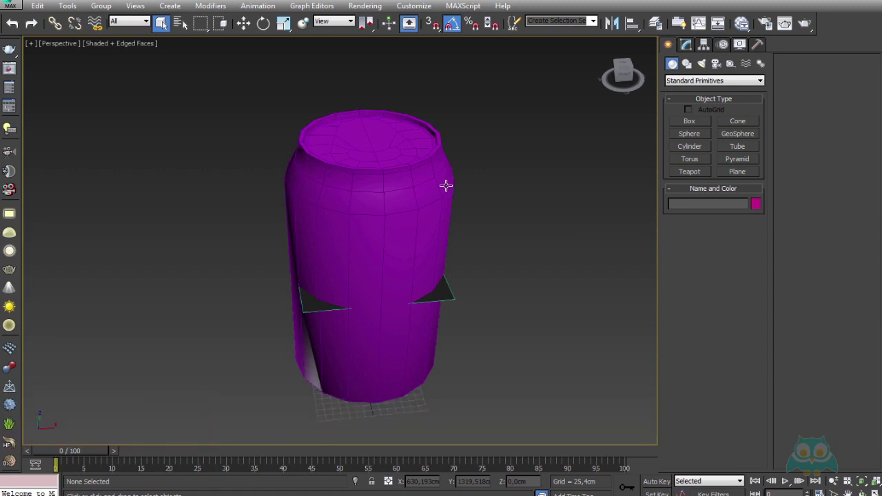
key("t")
left_click(359, 205)
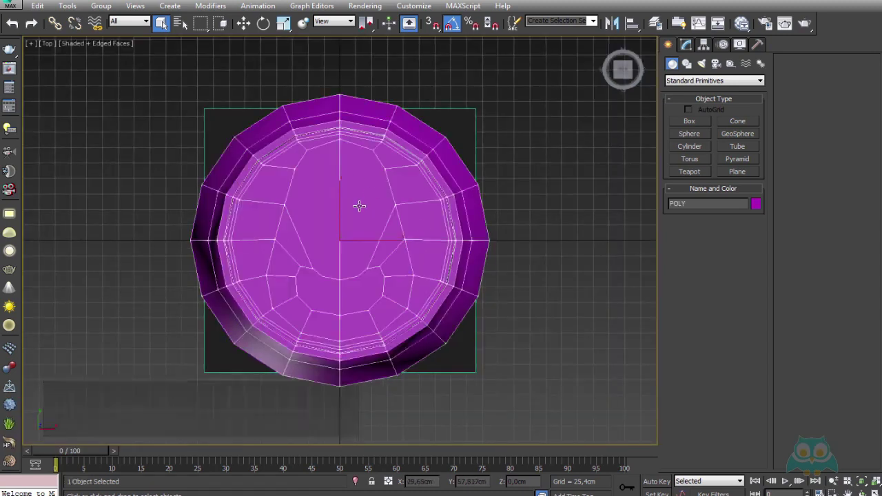
- Drop to Editable Poly below Symmetry, enable Show End Result, and enter Vertex mode
left_click(687, 46)
left_click(710, 104)
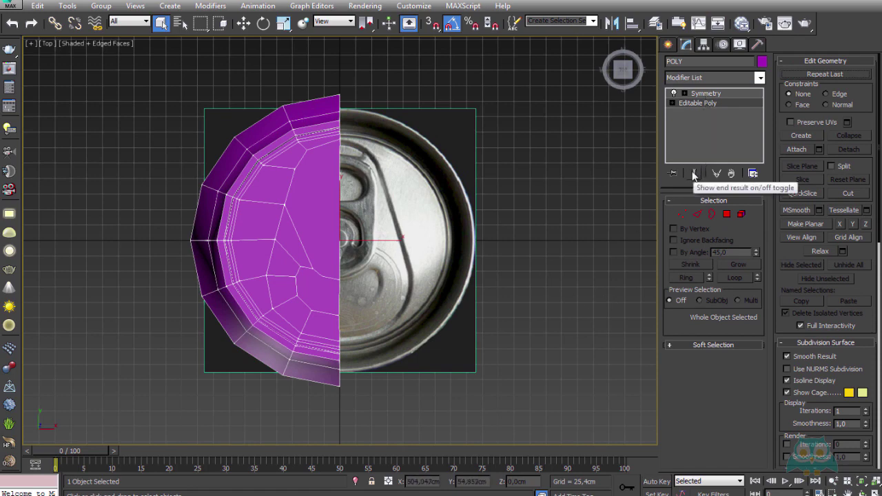
left_click(693, 174)
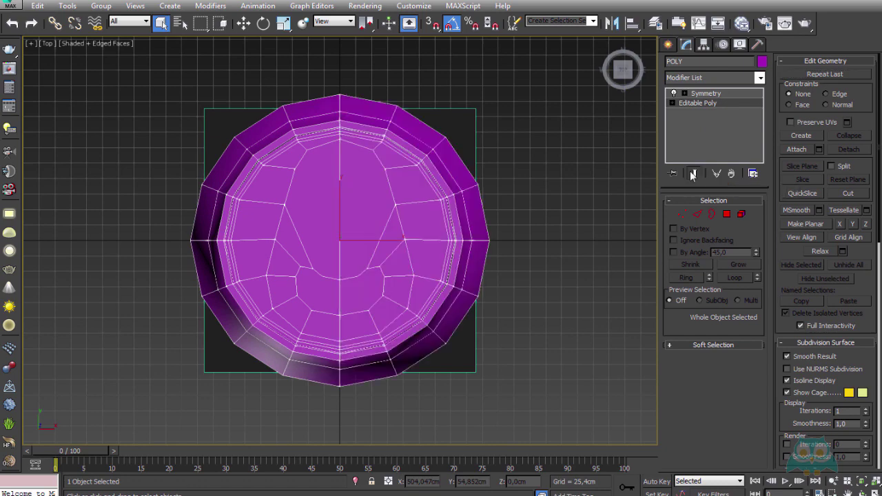
left_click(682, 214)
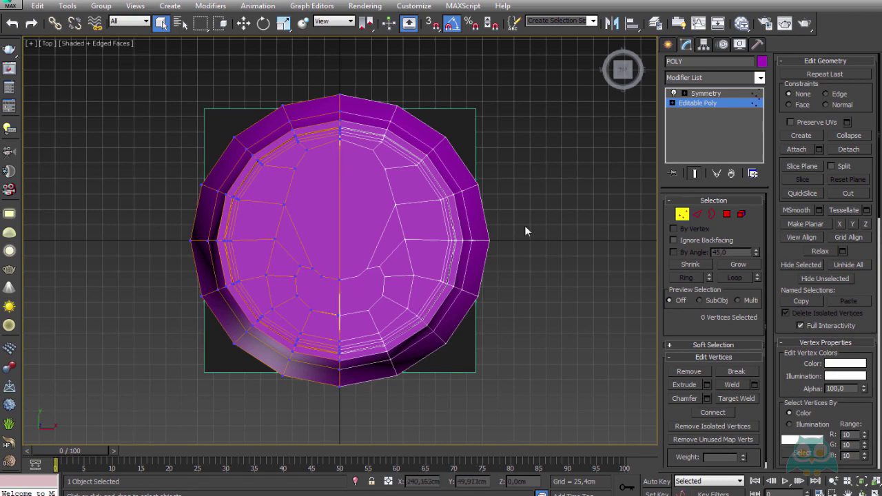
- Turn off Show Cage to hide the orange smoothing cage lines
scroll(861, 281, "down", 4)
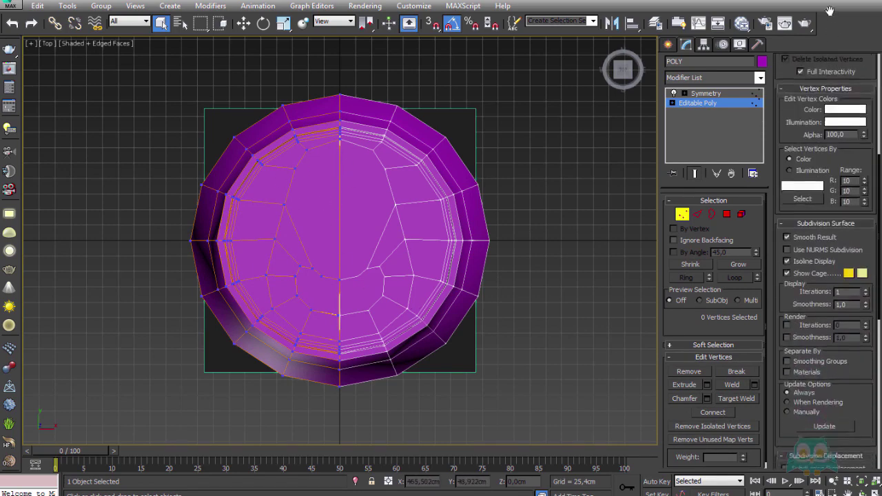
scroll(799, 191, "down", 1)
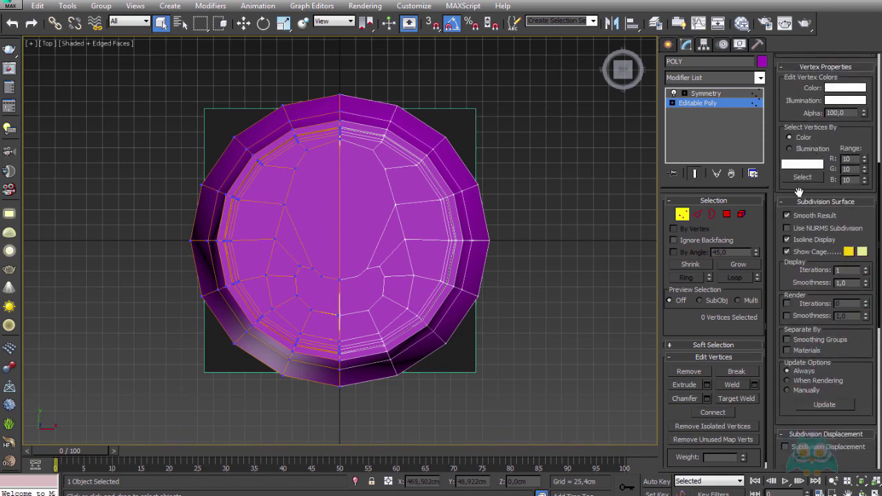
left_click(804, 253)
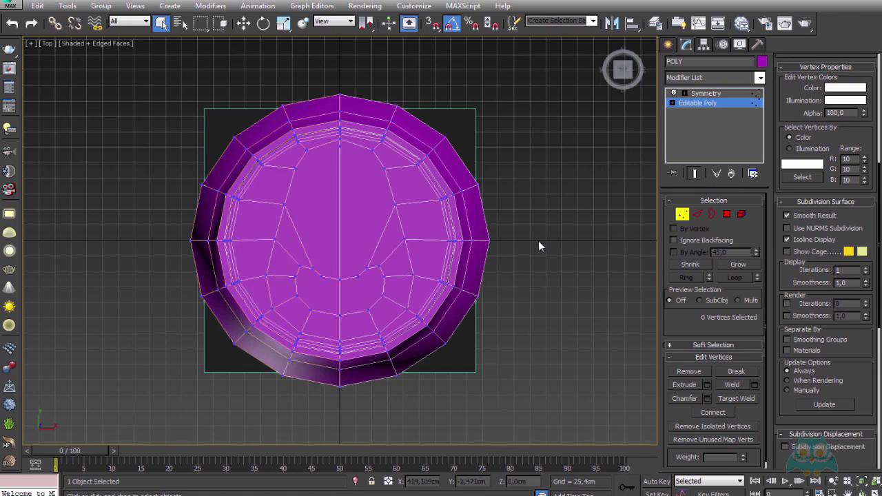
scroll(418, 250, "up", 1)
scroll(333, 255, "up", 2)
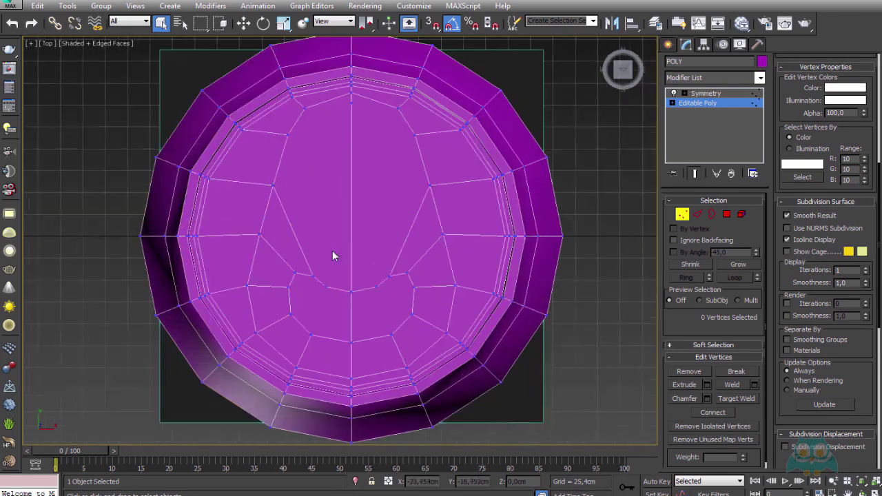
- Select the two lid vertices at the tab notch and Break them
left_click(325, 287)
left_click(287, 135, "ctrl")
key("shift+2")
right_click(286, 156)
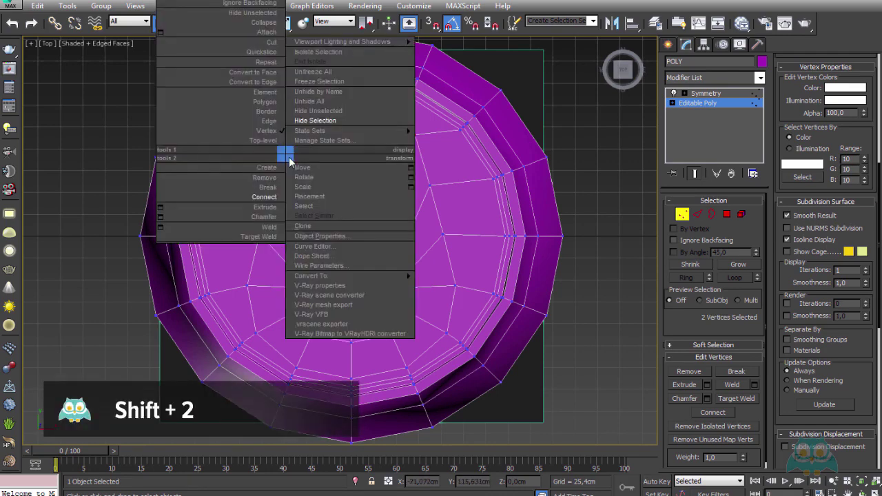
left_click(272, 188)
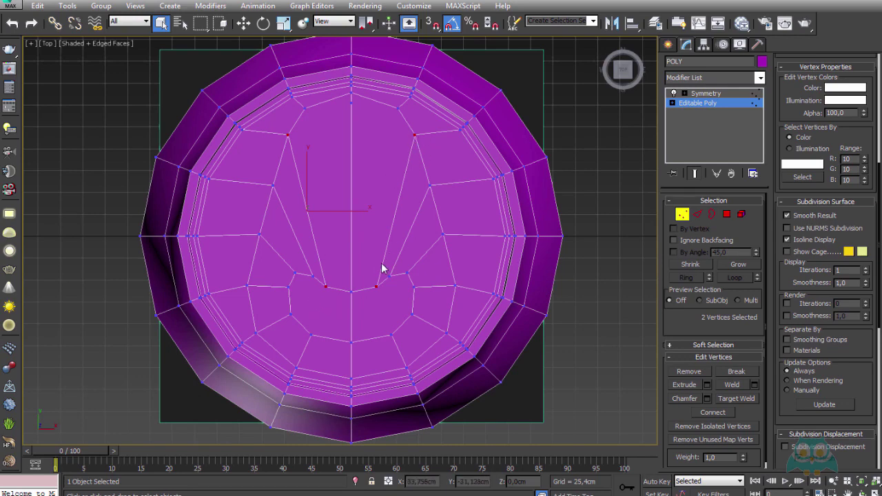
- With the Move tool, select four notch vertices and raise them slightly
middle_click_drag(380, 280, 386, 256)
scroll(330, 276, "up", 2)
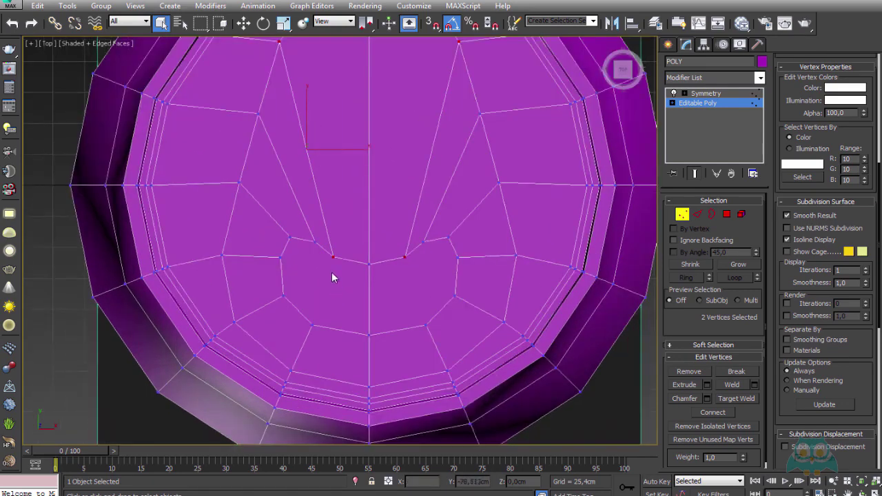
middle_click_drag(332, 272, 325, 262)
scroll(317, 256, "down", 1)
scroll(310, 262, "down", 1)
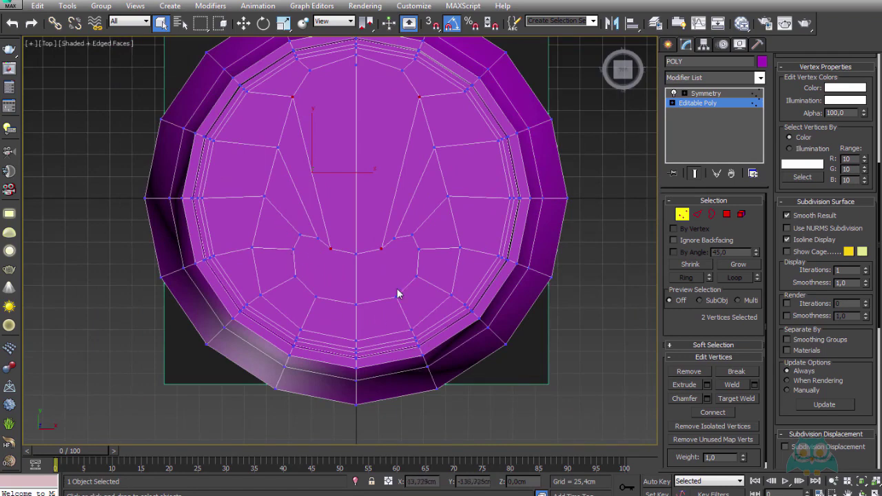
left_click(244, 23)
left_click(330, 222)
scroll(349, 264, "up", 2)
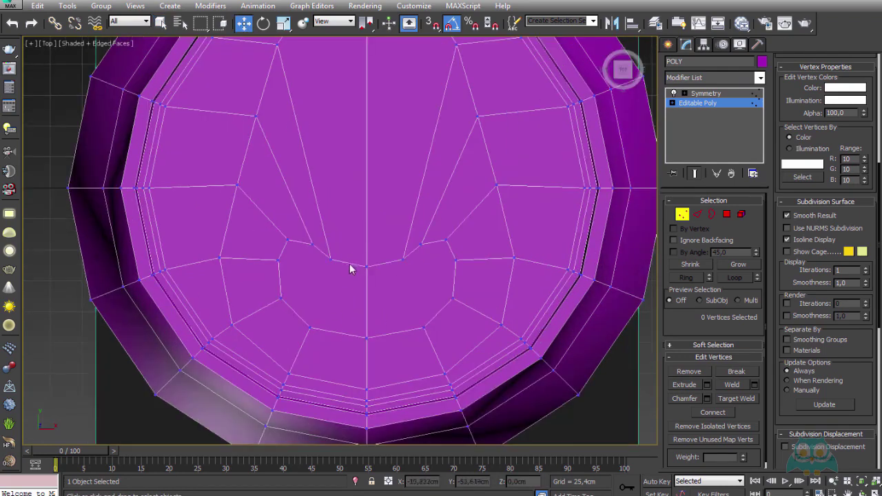
left_click(289, 241, "ctrl")
left_click(313, 245, "ctrl")
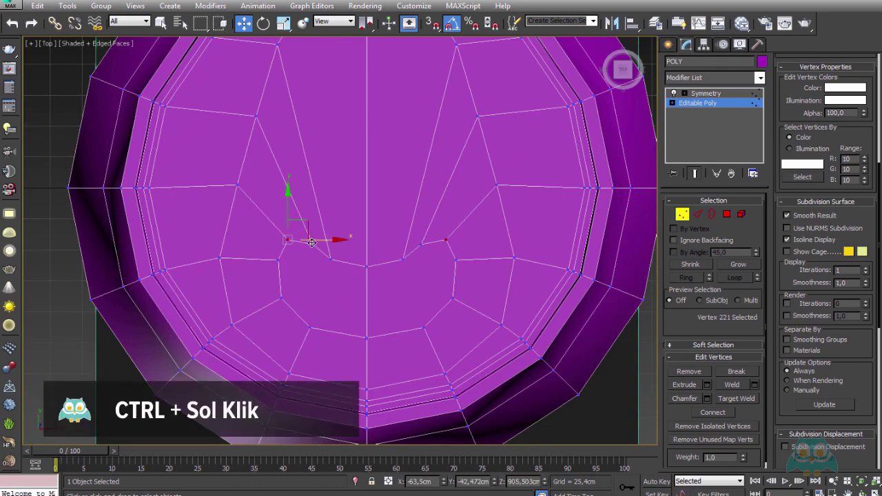
left_click(330, 259, "ctrl")
left_click(364, 265, "ctrl")
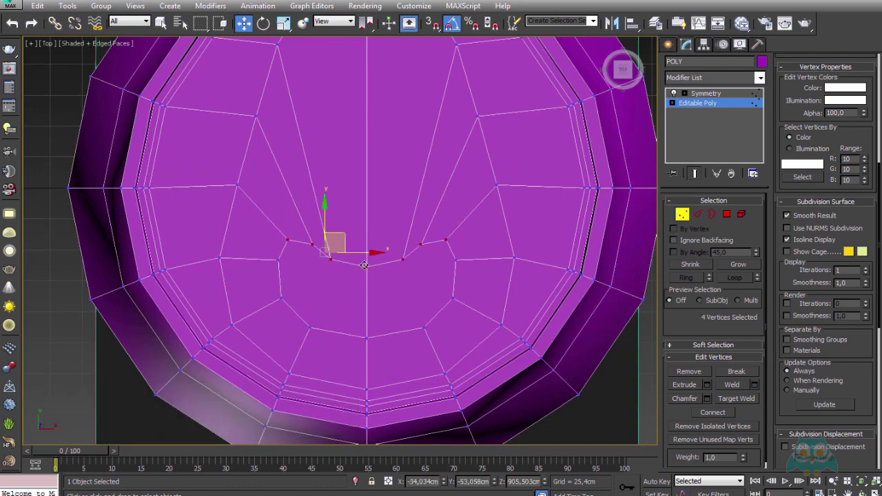
left_click_drag(326, 212, 325, 201)
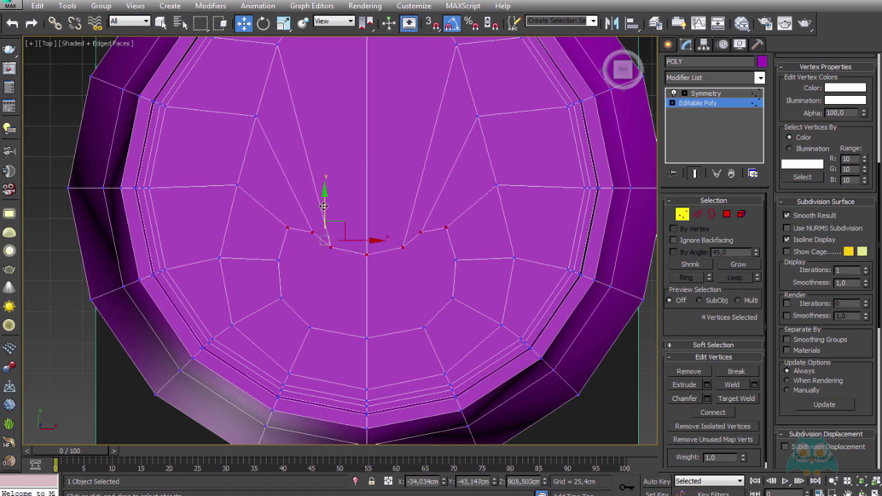
- Push the two notch-bottom vertices down and lower the notch's left corner vertex
left_click(311, 232)
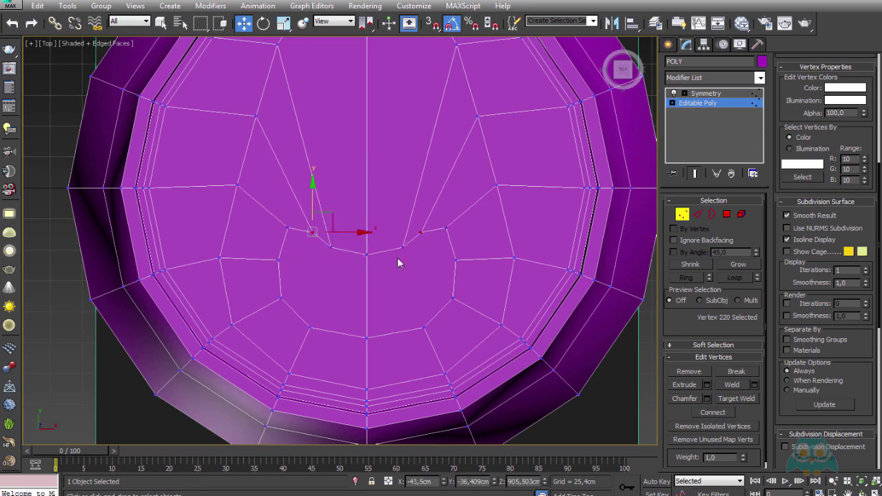
left_click(330, 247)
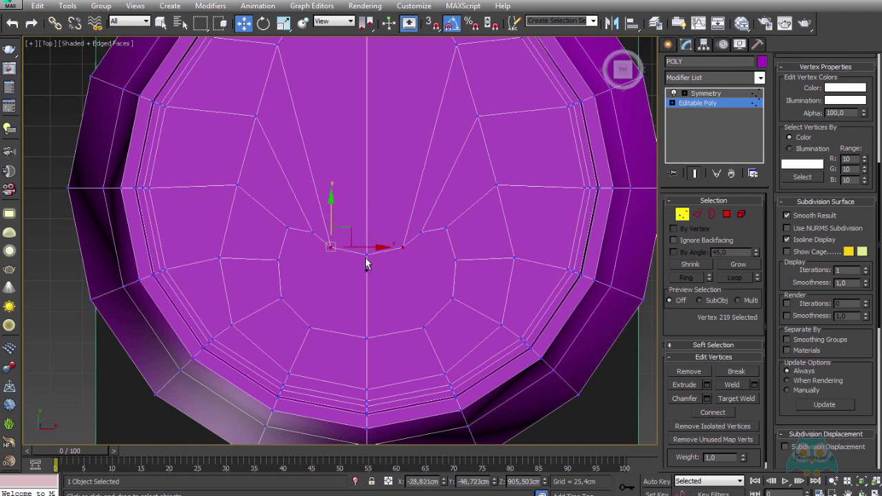
left_click(366, 254, "ctrl")
left_click_drag(349, 223, 349, 235)
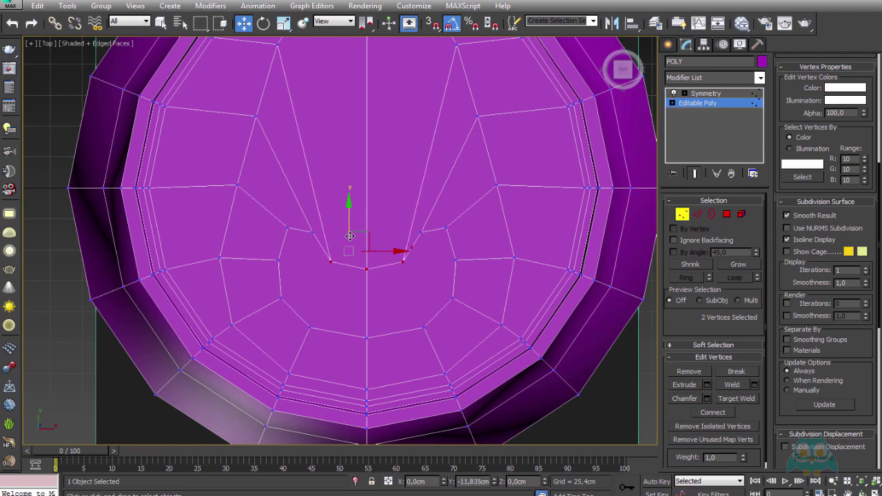
left_click(311, 231)
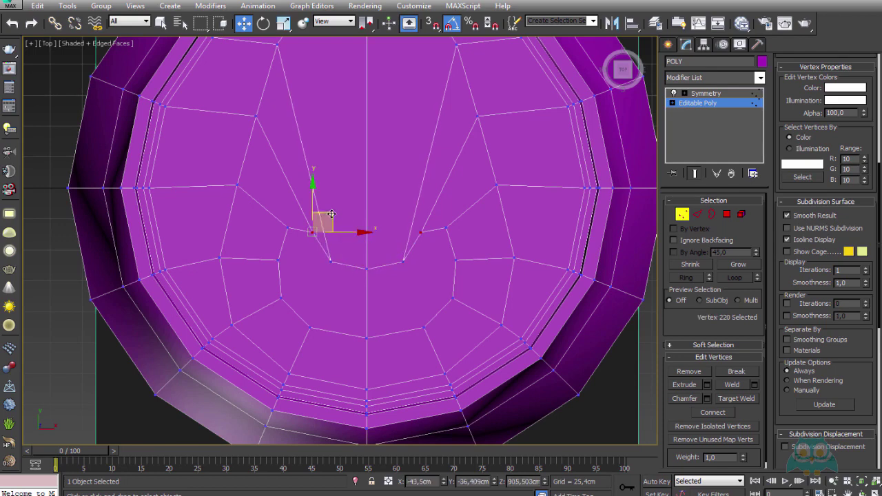
left_click_drag(314, 206, 314, 215)
- Shift the vertices left of the notch left and down, and nudge a lower-ring vertex
left_click(288, 227)
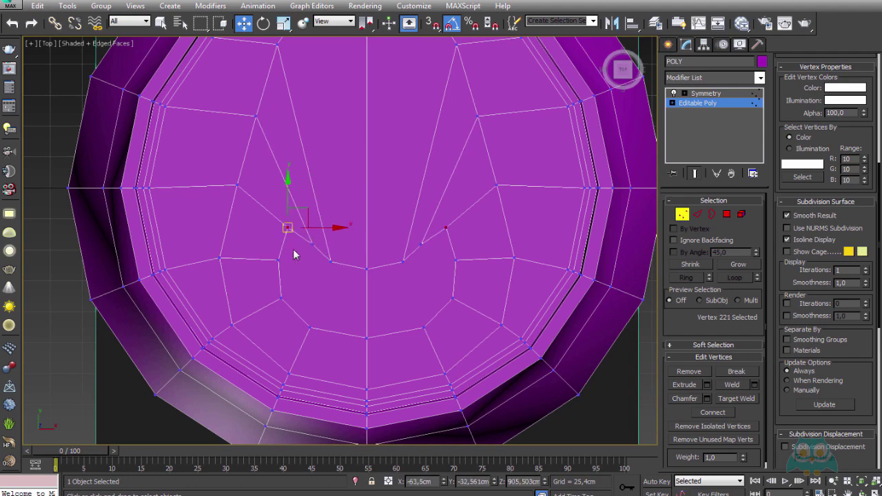
left_click(279, 260, "ctrl")
left_click_drag(295, 244, 287, 249)
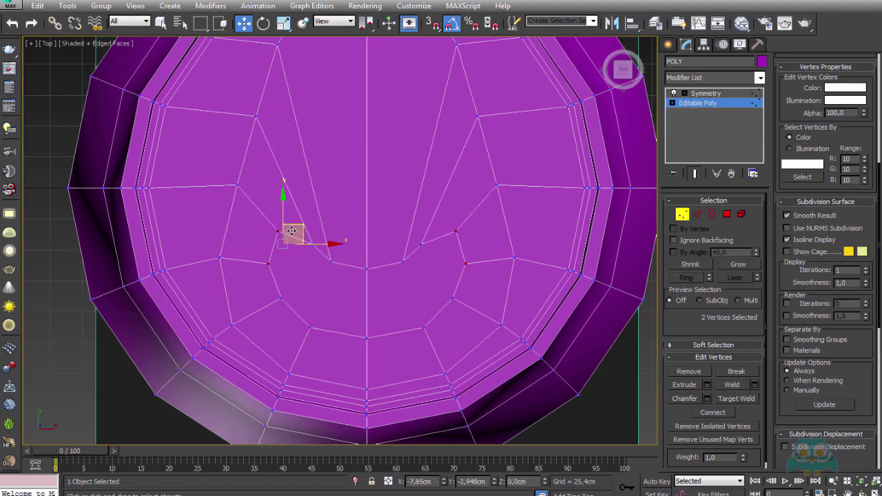
left_click(282, 297, "ctrl")
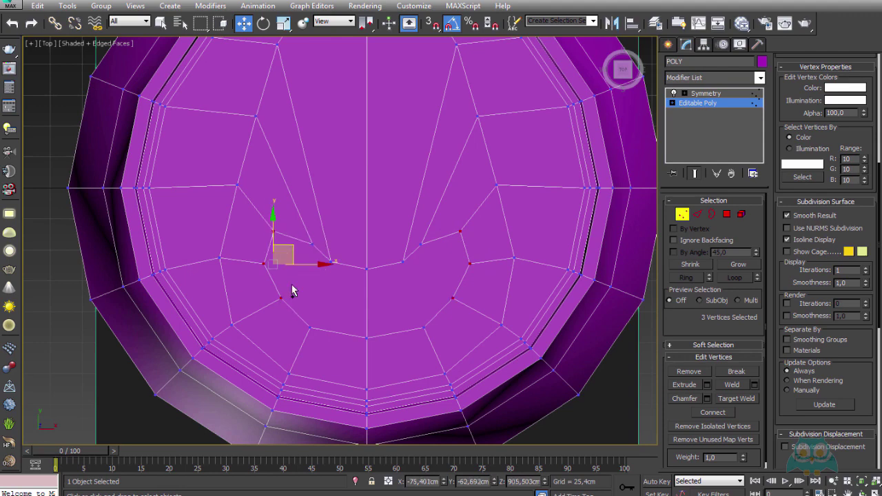
left_click_drag(292, 247, 287, 254)
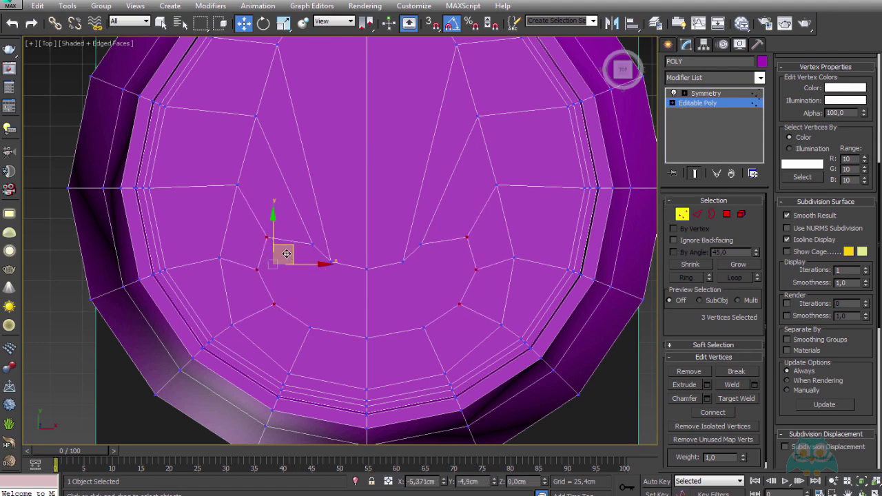
left_click(310, 330)
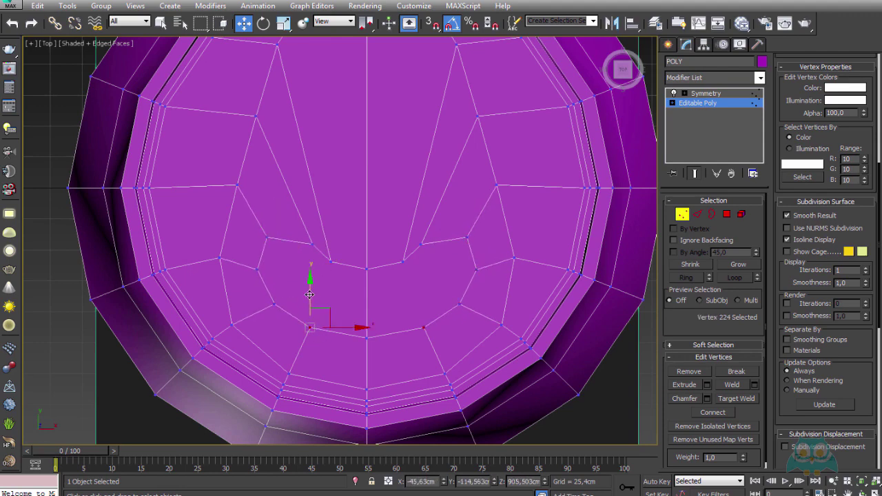
left_click_drag(310, 298, 336, 301)
left_click(366, 339, "ctrl")
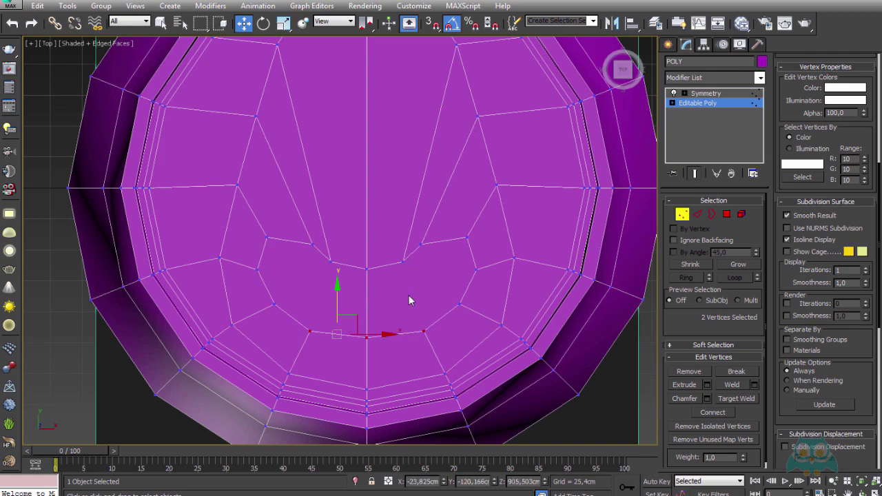
- Lower the notch's bottom centre vertex and shift the vertex left of the notch down and left
left_click(368, 338)
left_click(366, 338)
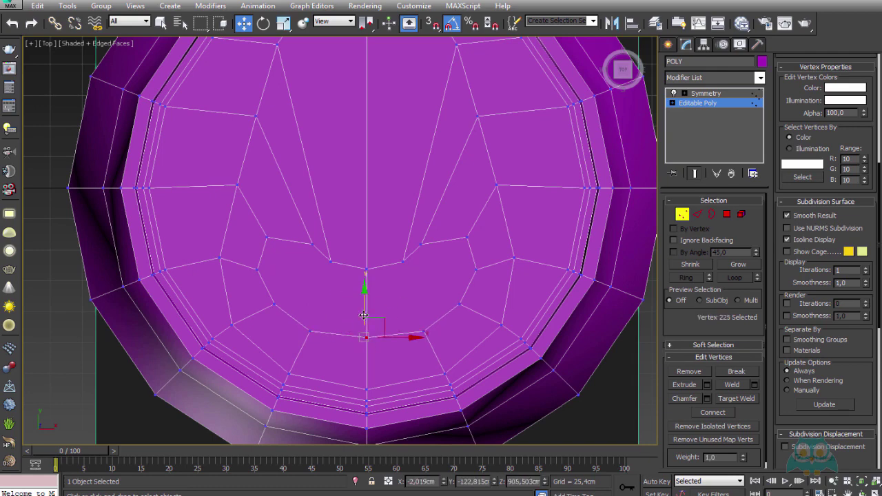
left_click_drag(366, 338, 380, 351)
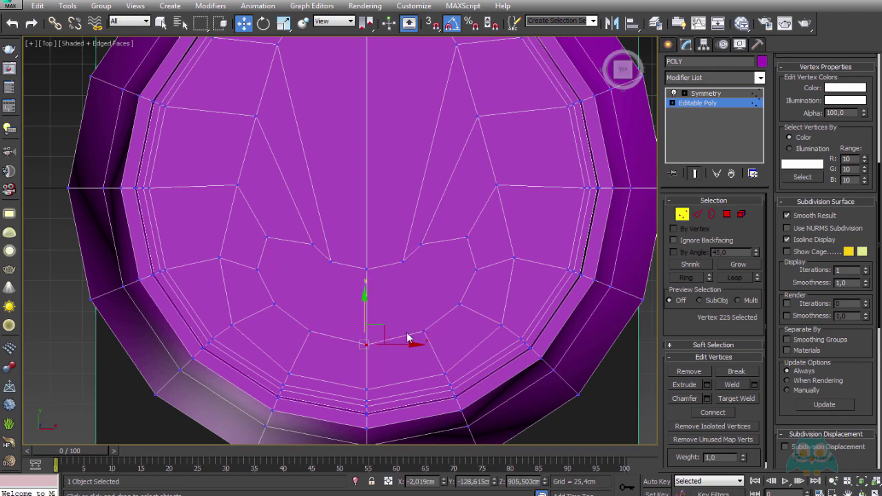
left_click(254, 276)
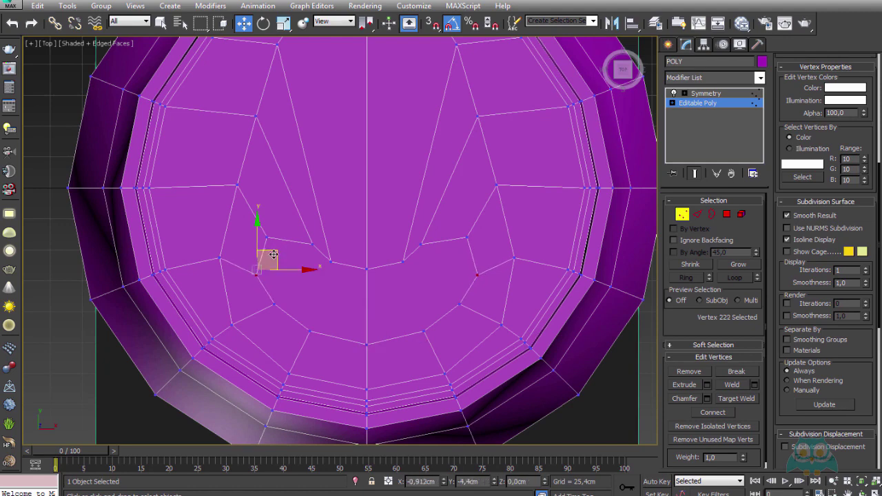
left_click(276, 304)
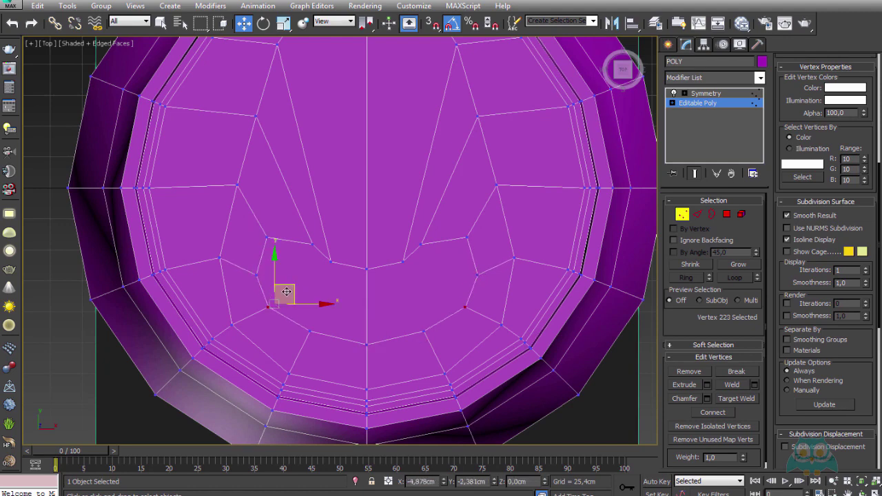
left_click_drag(293, 290, 284, 295)
- Pull the vertex at the notch's left corner up and to the left
left_click(317, 270)
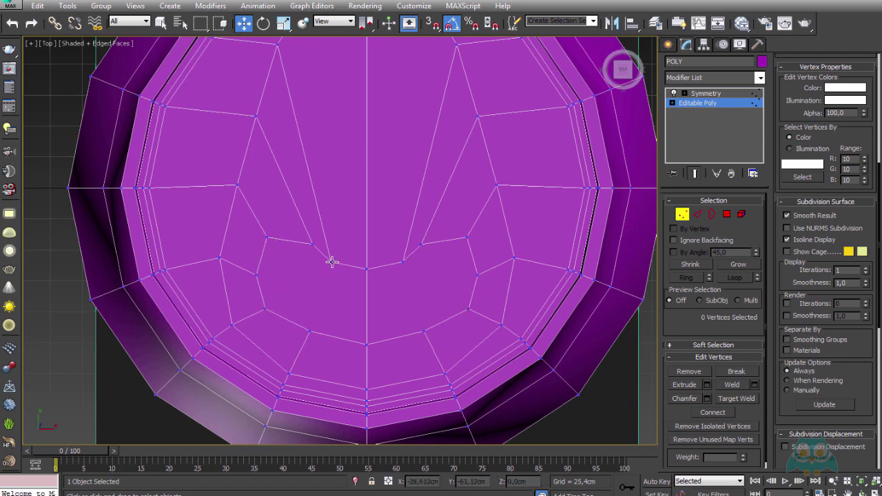
left_click(330, 260)
mouse_move(331, 260)
left_mouse_down()
mouse_move(315, 241)
mouse_move(327, 221)
left_mouse_up()
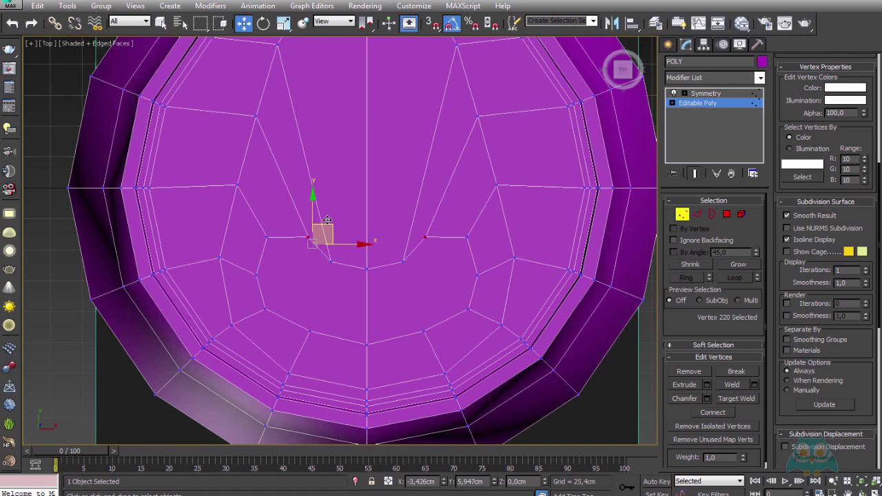
left_click(332, 265)
left_click(329, 261)
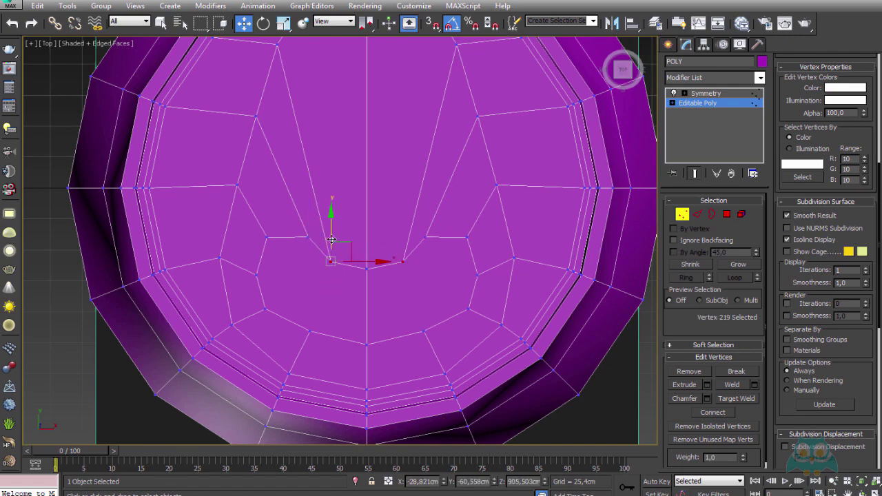
left_click(403, 261, "ctrl")
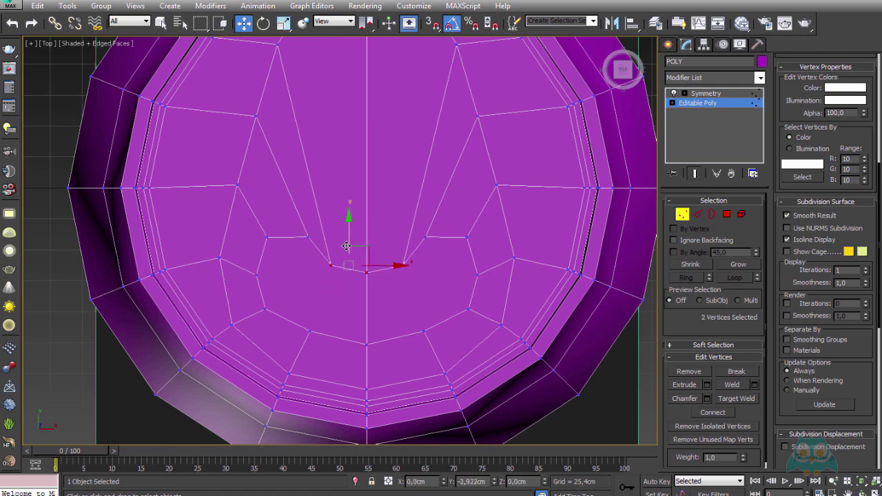
left_click(406, 302)
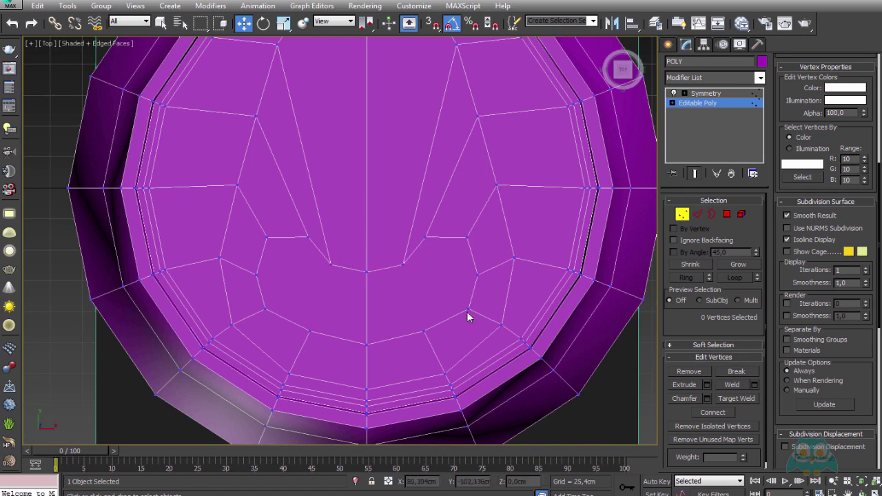
- Spread the two side vertices left of the notch slightly outward
middle_click_drag(429, 293, 413, 278)
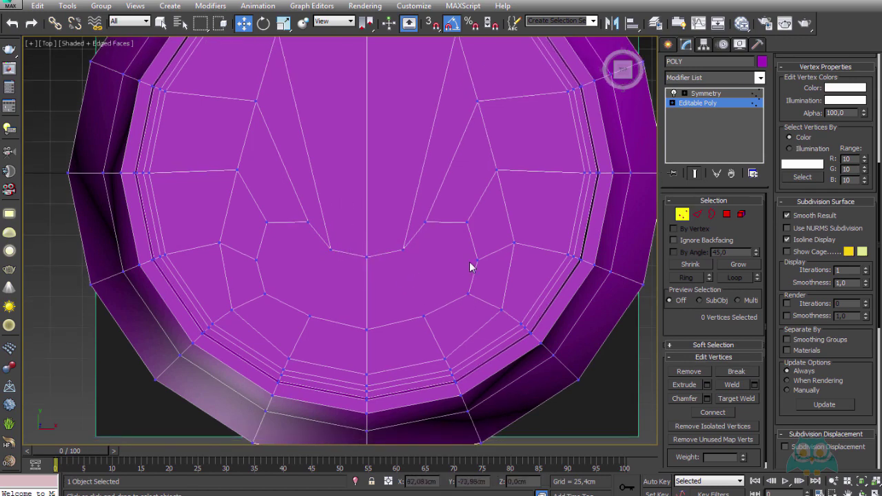
left_click(257, 260)
left_click(267, 223, "ctrl")
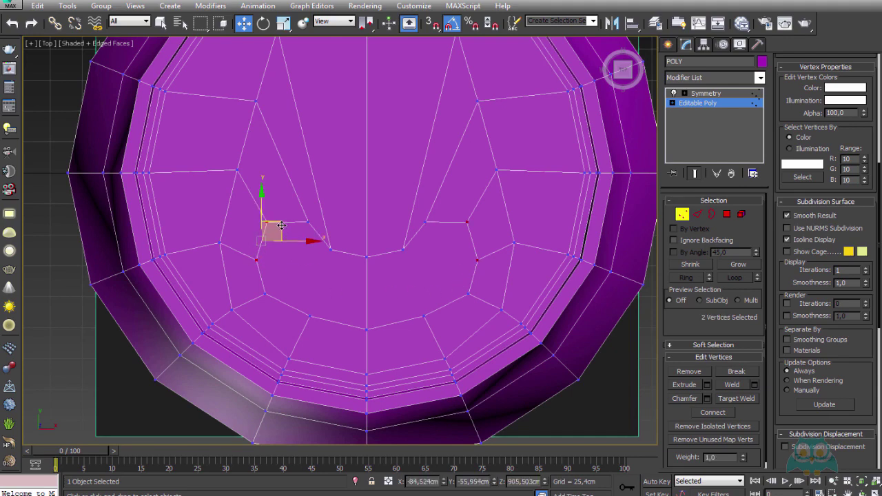
left_click_drag(279, 226, 274, 226)
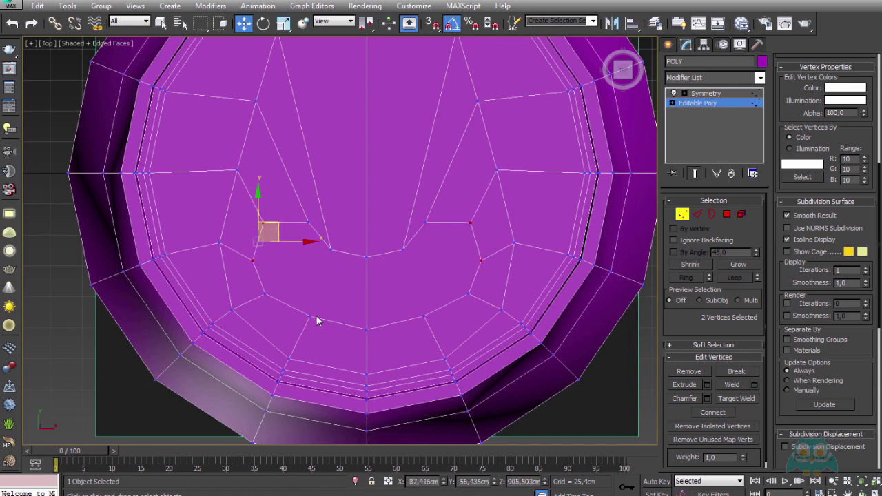
left_click(312, 317)
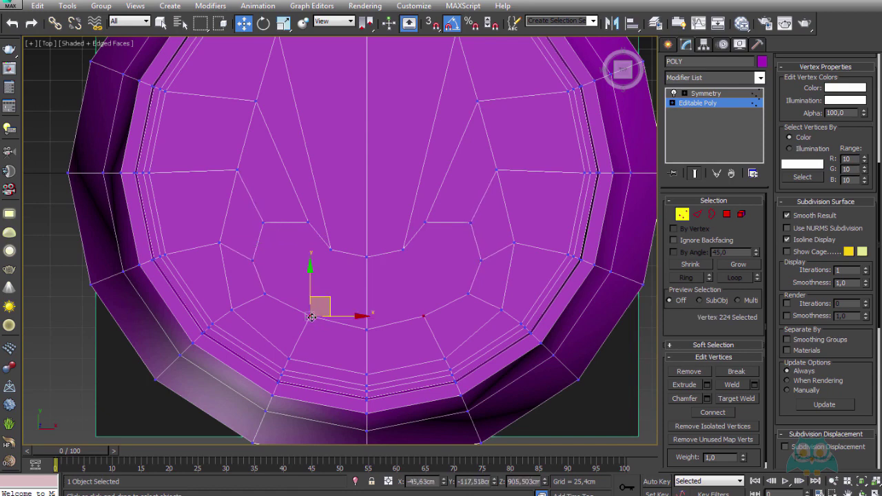
left_click(367, 329, "ctrl")
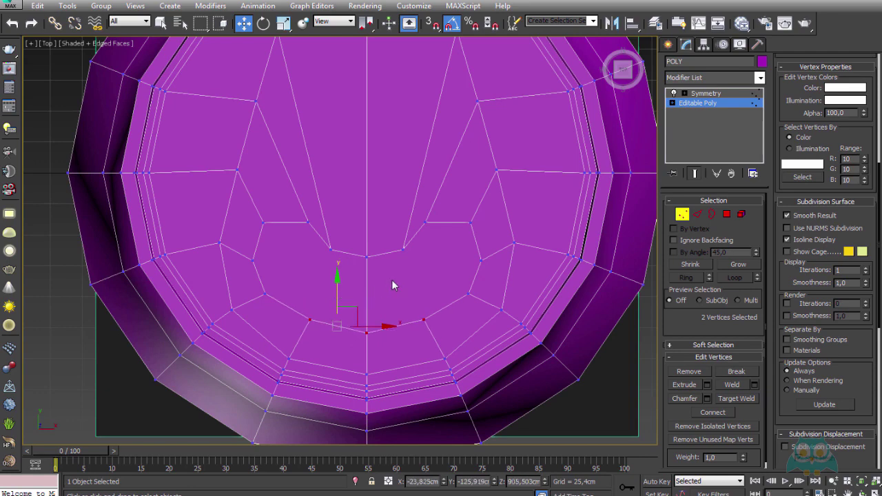
scroll(392, 280, "down", 3)
scroll(430, 301, "up", 3)
left_click(433, 298)
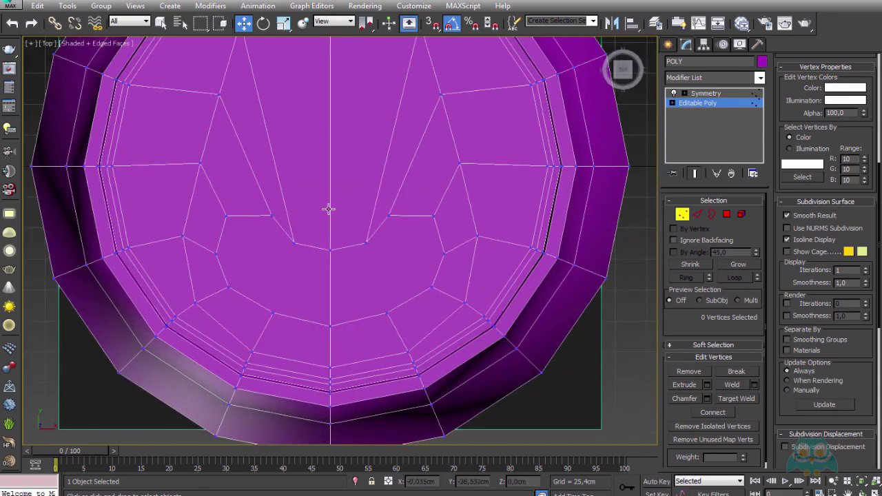
- Exit Vertex mode, switch to the Perspective view (P), and select the Symmetry modifier
middle_click_drag(328, 209, 348, 210)
scroll(339, 269, "down", 3)
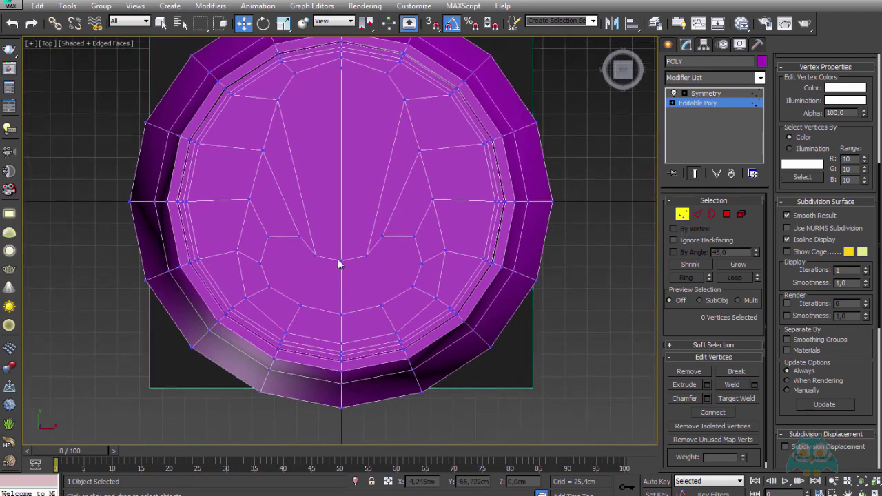
scroll(337, 261, "up", 3)
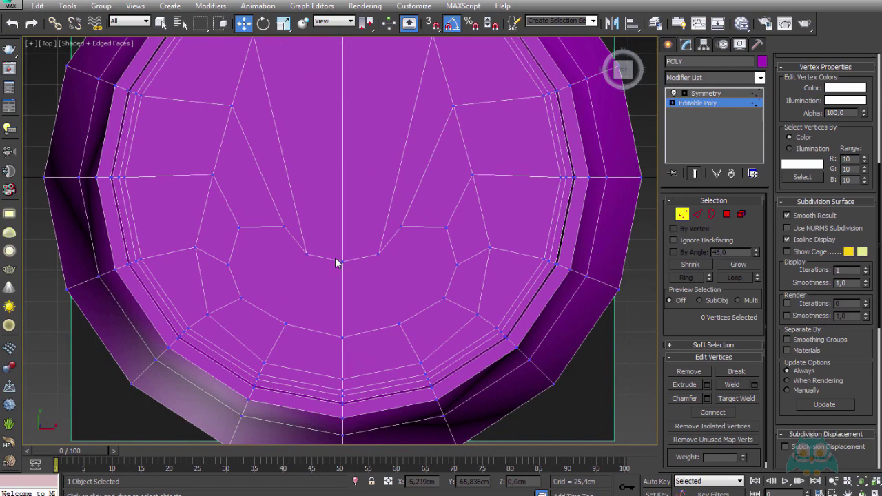
scroll(337, 262, "down", 2)
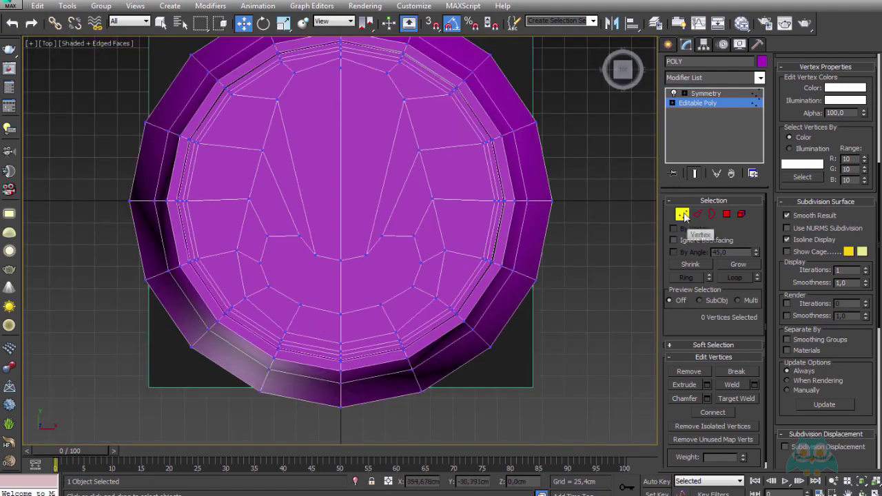
left_click(683, 216)
mouse_move(597, 187)
middle_mouse_down()
mouse_move(547, 221)
mouse_move(446, 159)
mouse_move(456, 150)
middle_mouse_up()
scroll(546, 223, "down", 2)
key("p")
scroll(545, 207, "down", 3)
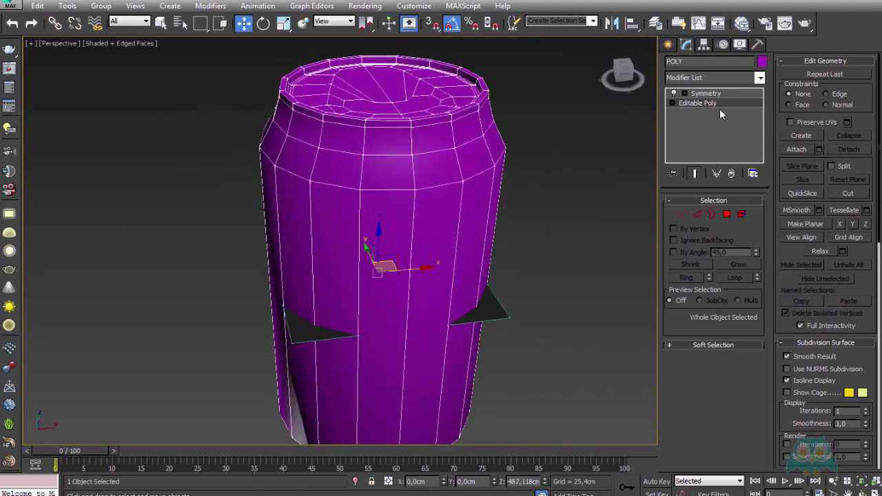
left_click(706, 94)
- Collapse the can and its Symmetry modifier into a single Editable Poly
middle_click_drag(549, 146, 408, 111, "alt")
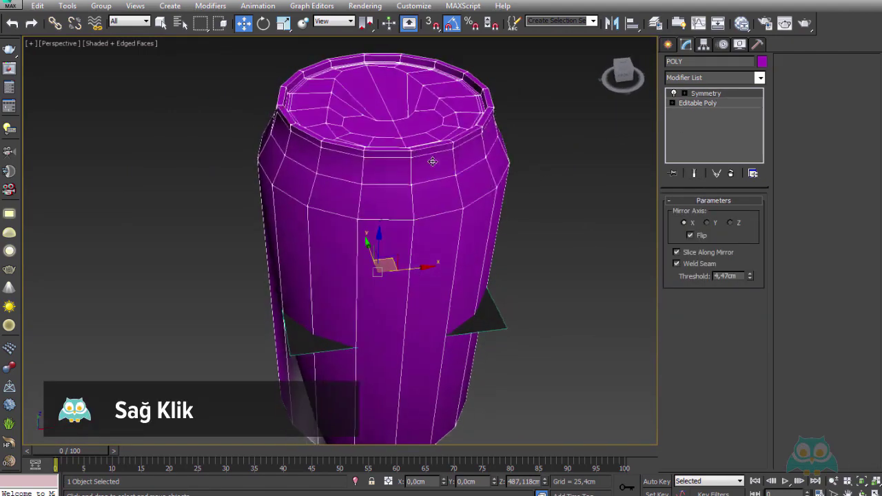
right_click(408, 111)
mouse_move(431, 228)
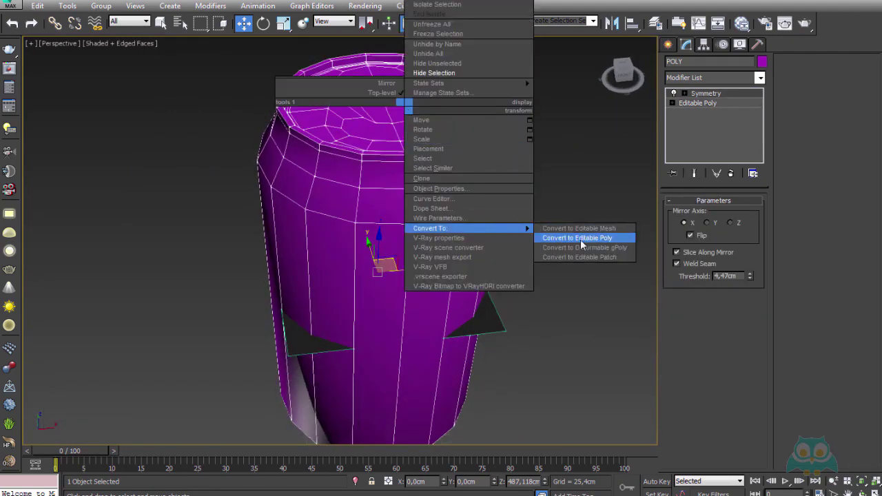
left_click(597, 239)
mouse_move(566, 227)
middle_mouse_down("alt")
mouse_move(545, 226)
mouse_move(606, 211)
mouse_move(547, 201)
mouse_move(427, 206)
middle_mouse_up("alt")
- In Edge mode, select the edge loop along the lid's inner rim
scroll(423, 173, "up", 3)
left_click(697, 214)
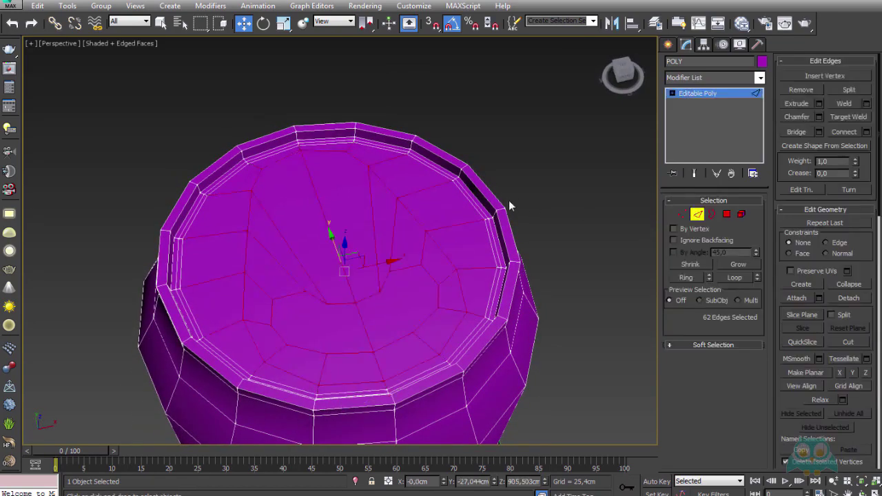
scroll(482, 206, "up", 3)
left_click(469, 195)
scroll(469, 195, "up", 1)
scroll(465, 186, "up", 2)
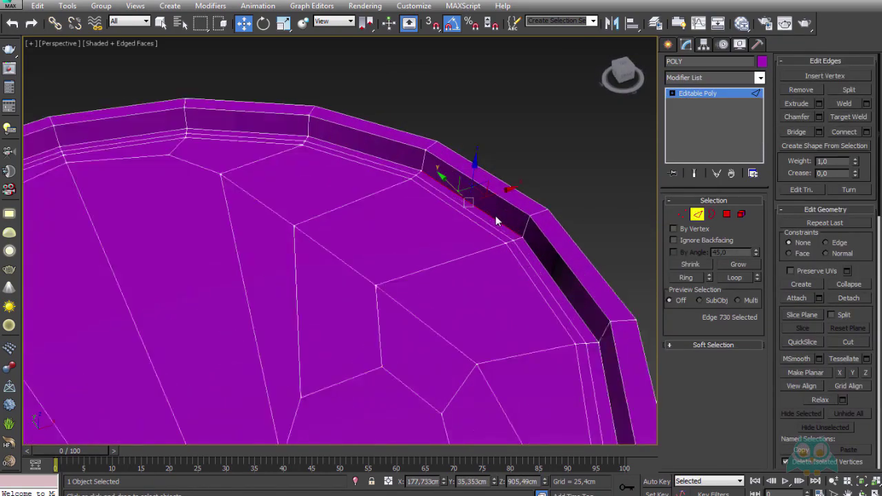
scroll(462, 190, "up", 2)
scroll(461, 186, "up", 1)
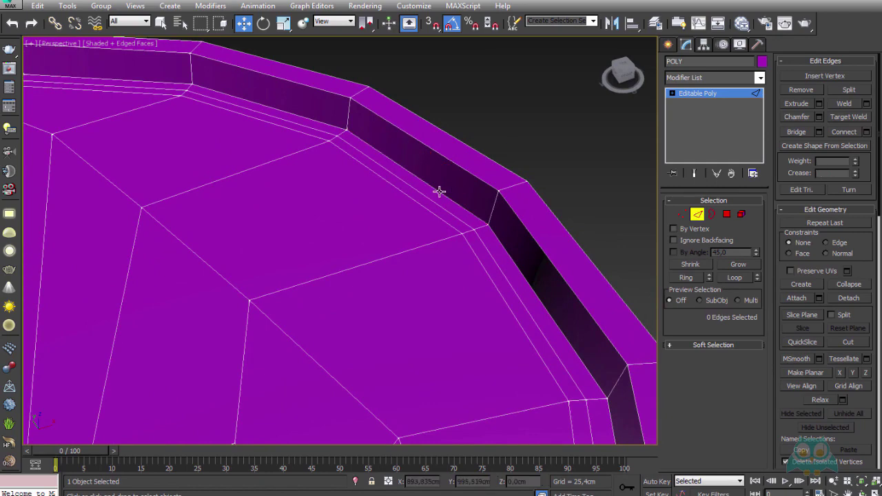
double_click(440, 192)
scroll(439, 194, "up", 2)
scroll(470, 212, "up", 2)
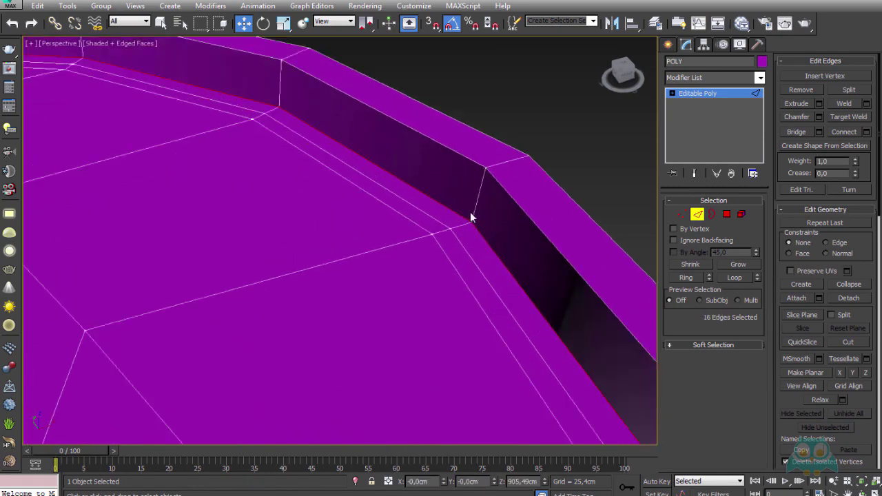
middle_click_drag(471, 213, 422, 186)
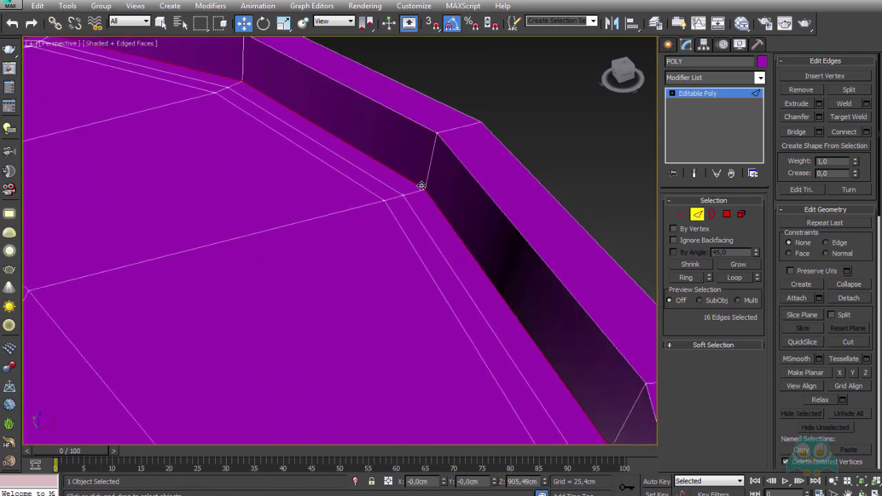
- Chamfer the inner rim loop by 1,269cm with 2 segments
left_click(819, 116)
right_click(553, 177)
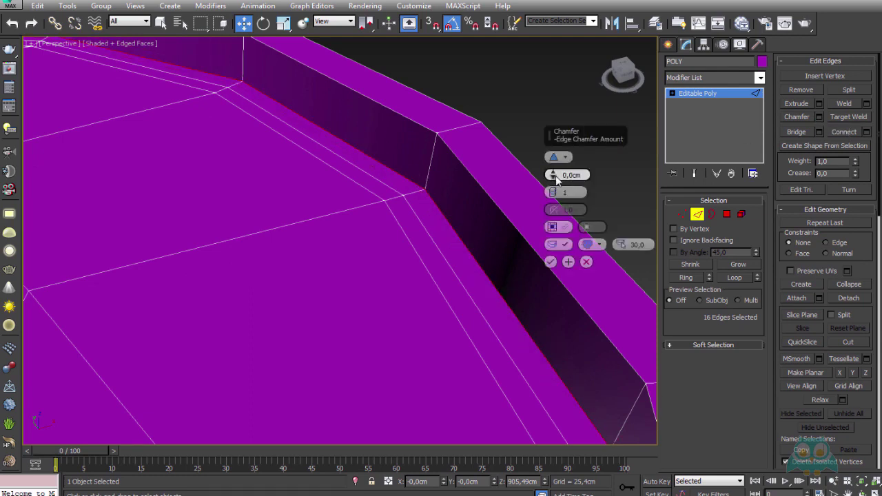
left_click_drag(553, 177, 553, 166)
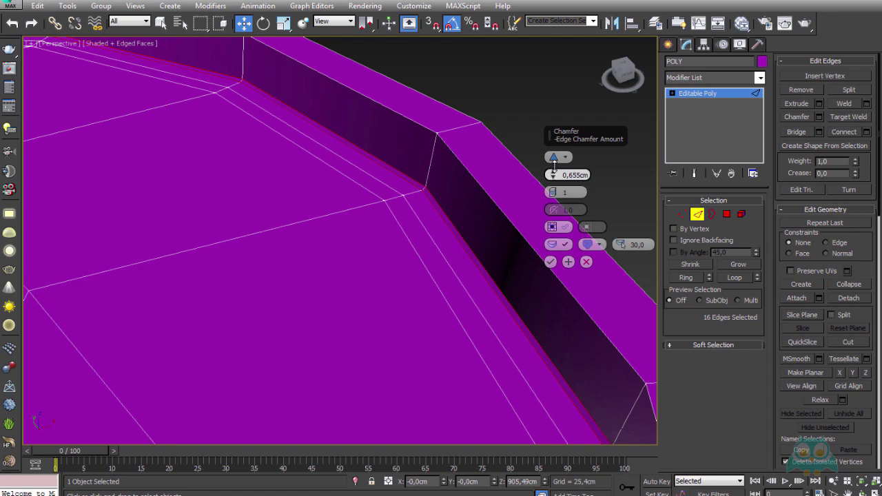
left_click(555, 194)
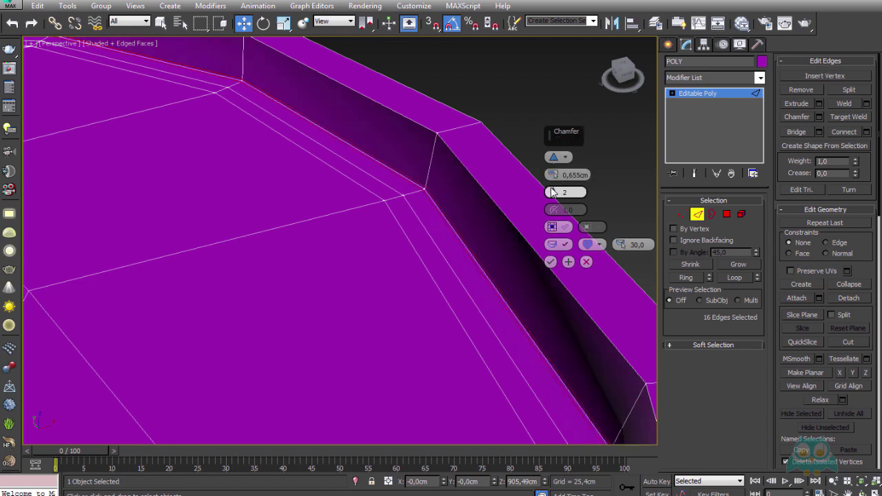
left_click_drag(553, 180, 551, 158)
left_click(565, 193)
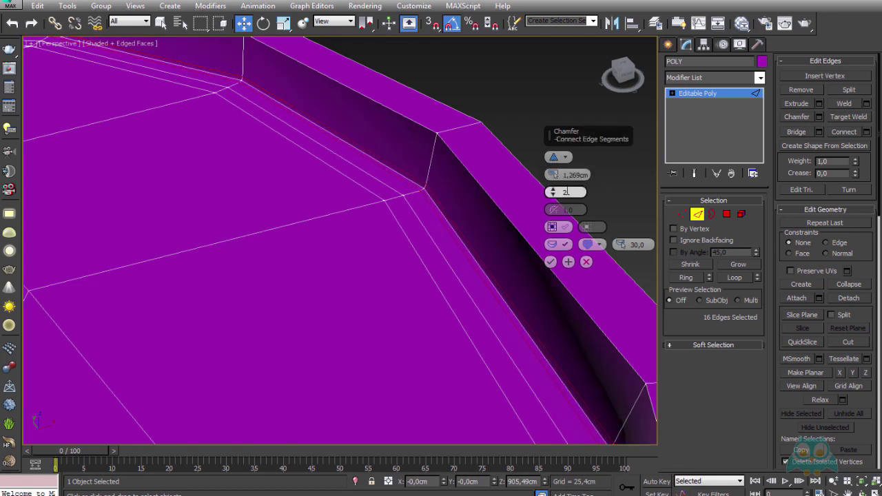
left_click(550, 262)
middle_click_drag(490, 219, 479, 194)
scroll(478, 228, "down", 2)
scroll(423, 232, "up", 1)
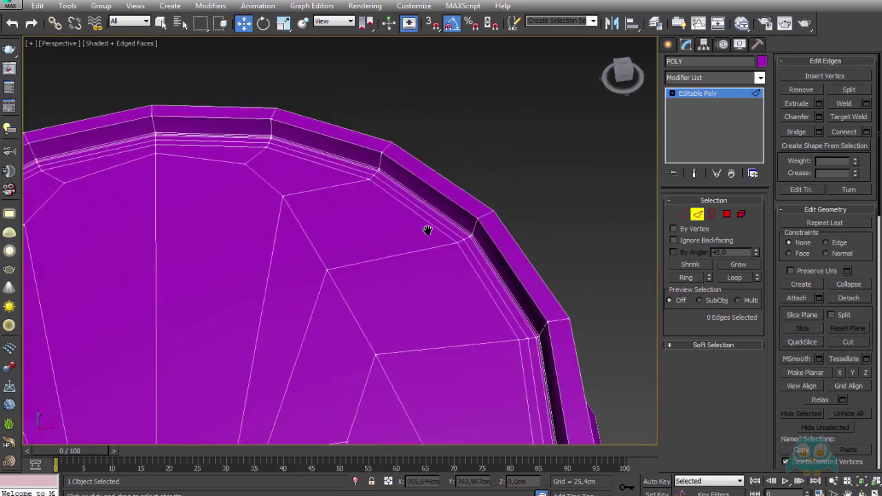
scroll(464, 248, "down", 3)
scroll(471, 245, "up", 1)
middle_click_drag(471, 242, 453, 191)
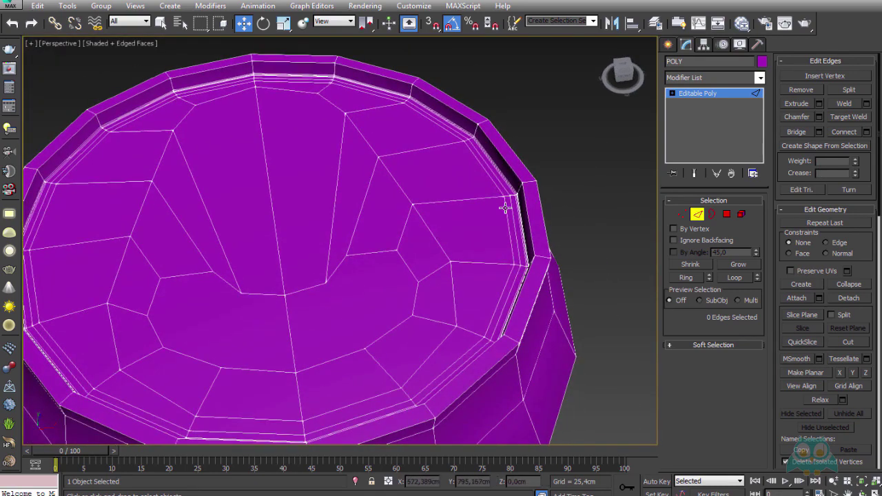
- In Polygon mode, select the face loop inside the rim plus the adjacent strip loop
left_click(728, 214)
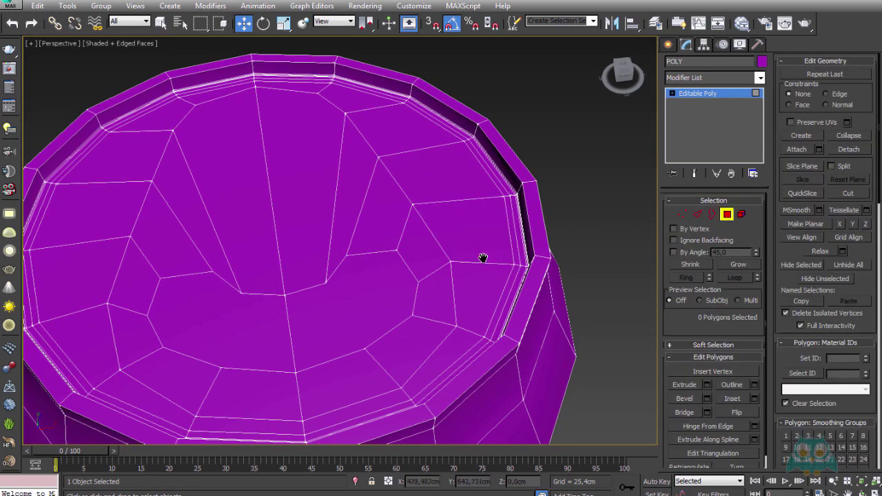
scroll(486, 254, "up", 2)
left_click(460, 276)
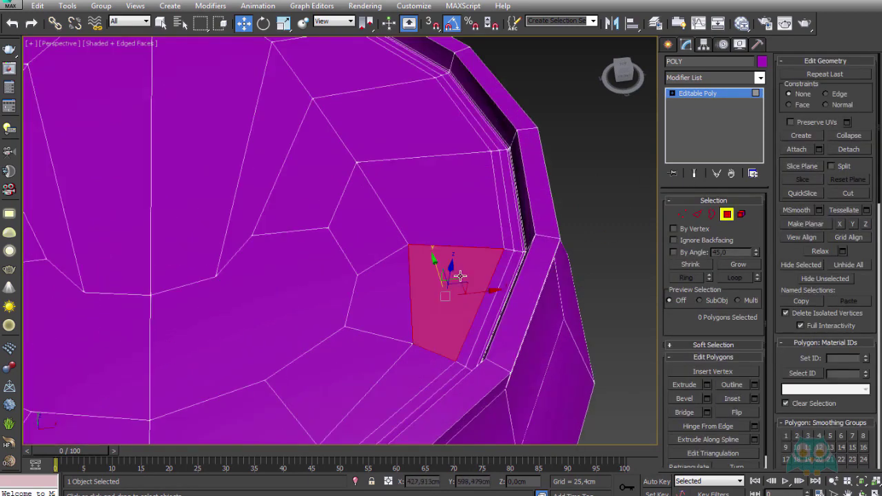
left_click(460, 230, "shift")
key("q")
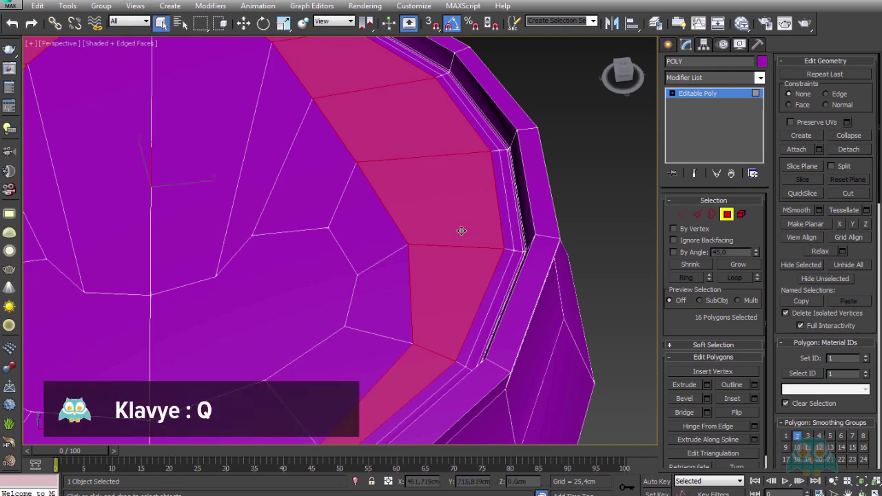
left_click(499, 273, "ctrl")
left_click(504, 221, "shift")
key("z")
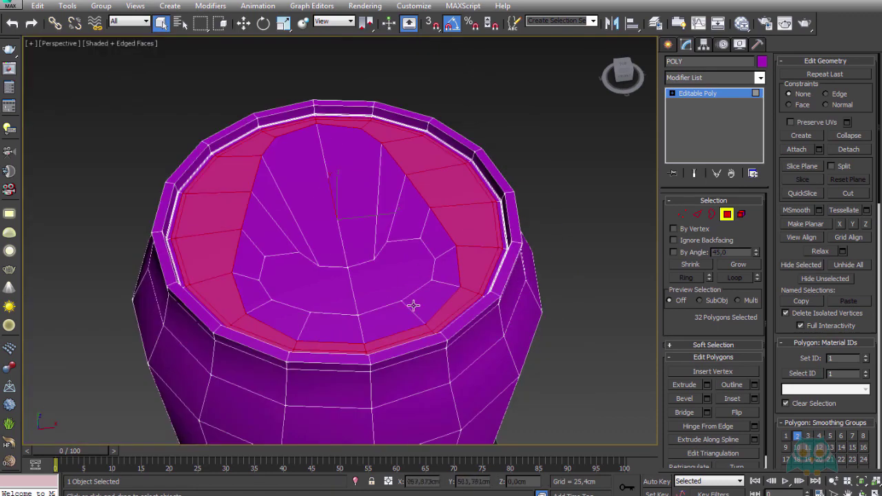
- Add the remaining inner lid and notch faces, bringing the selection to 48 polygons
left_click(403, 310, "ctrl")
left_click(435, 293, "ctrl")
left_click(437, 262, "ctrl")
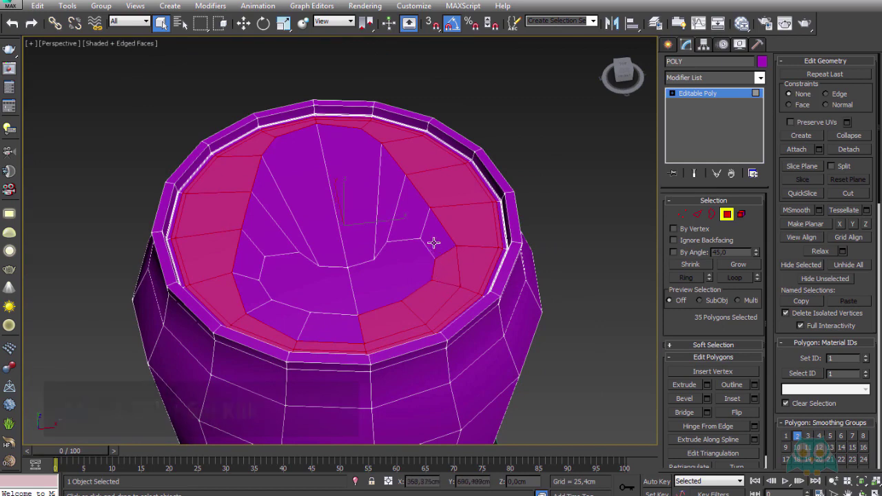
left_click(404, 223, "ctrl")
left_click(357, 222, "ctrl")
left_click(324, 238, "ctrl")
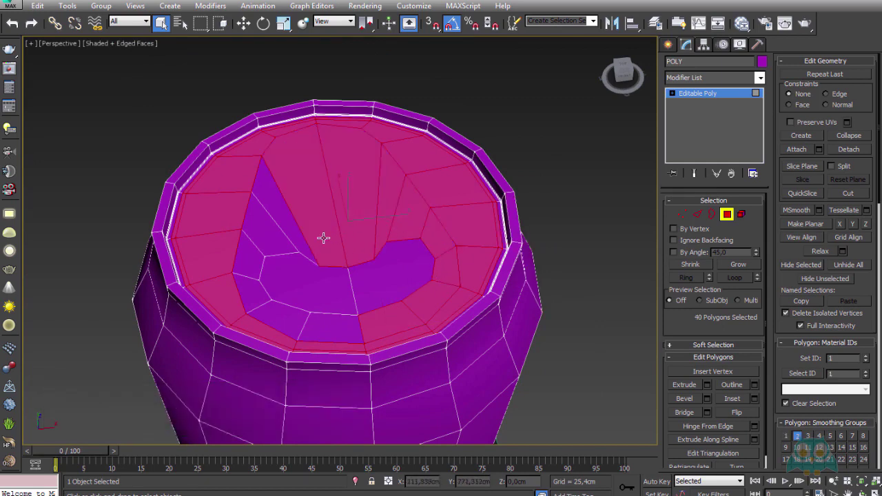
left_click(306, 293, "ctrl")
left_click(321, 321, "ctrl")
left_click(364, 302, "ctrl")
left_click(294, 321, "ctrl")
left_click(258, 297, "ctrl")
left_click(252, 260, "ctrl")
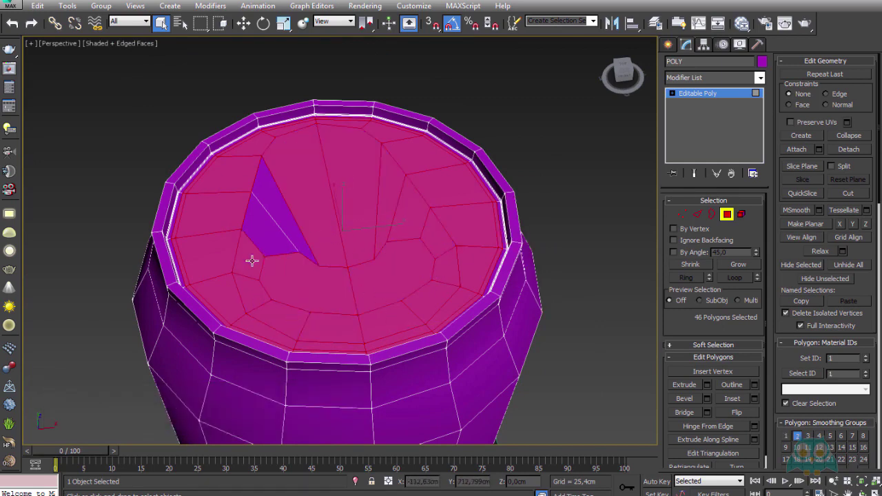
left_click(270, 233, "ctrl")
left_click(295, 228, "ctrl")
mouse_move(398, 252)
middle_mouse_down("alt")
mouse_move(342, 209)
mouse_move(398, 258)
mouse_move(414, 261)
middle_mouse_up("alt")
scroll(486, 233, "up", 3)
mouse_move(490, 230)
middle_mouse_down("alt")
mouse_move(540, 187)
mouse_move(526, 216)
mouse_move(503, 180)
mouse_move(448, 200)
middle_mouse_up("alt")
scroll(517, 211, "up", 1)
scroll(508, 207, "up", 3)
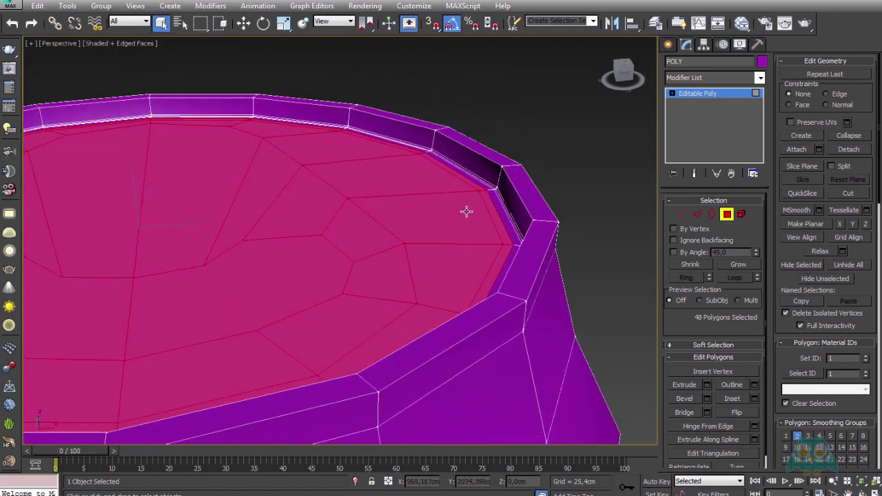
scroll(467, 212, "up", 2)
- Extrude the 48 inner lid faces, first committing a 5,0cm height
left_click(707, 385)
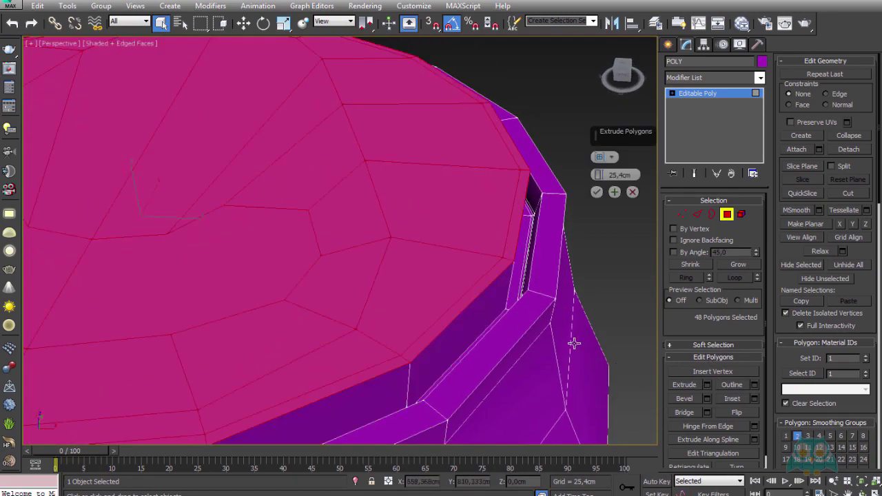
left_click_drag(597, 181, 591, 128)
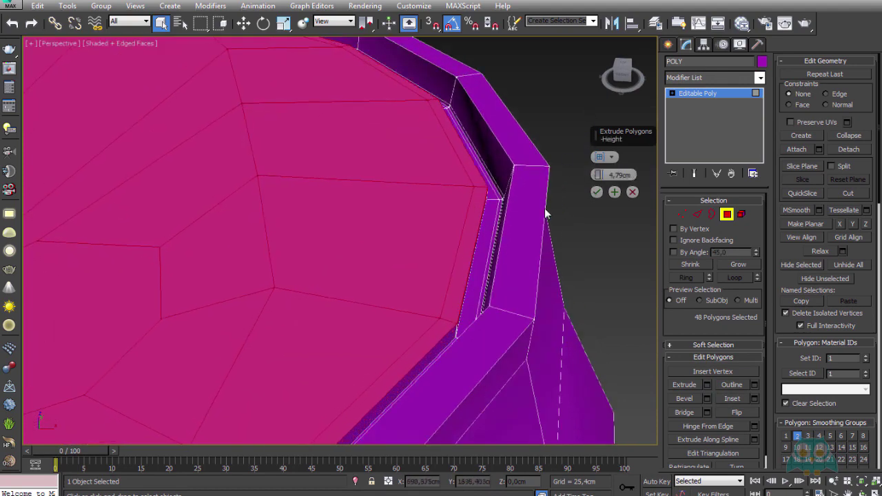
middle_click_drag(544, 208, 515, 225, "alt")
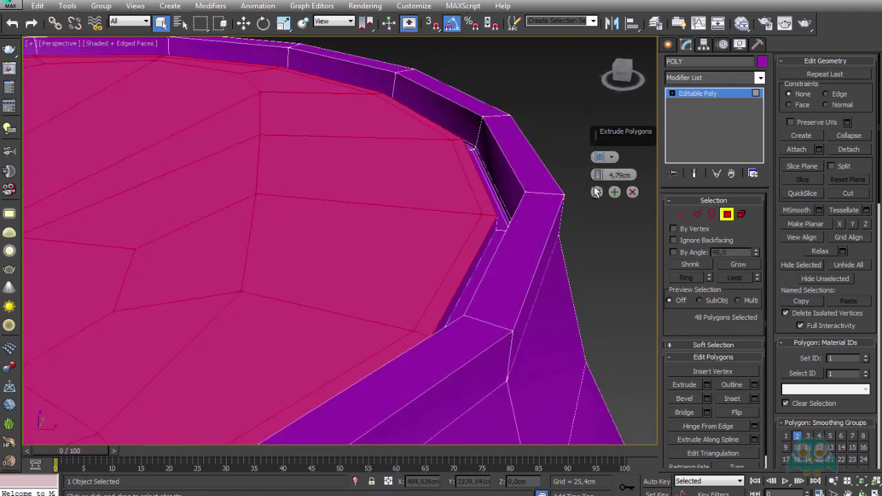
mouse_move(597, 175)
left_mouse_down()
mouse_move(592, 131)
mouse_move(494, 223)
left_mouse_up()
middle_click_drag(495, 223, 548, 197, "alt")
type("5")
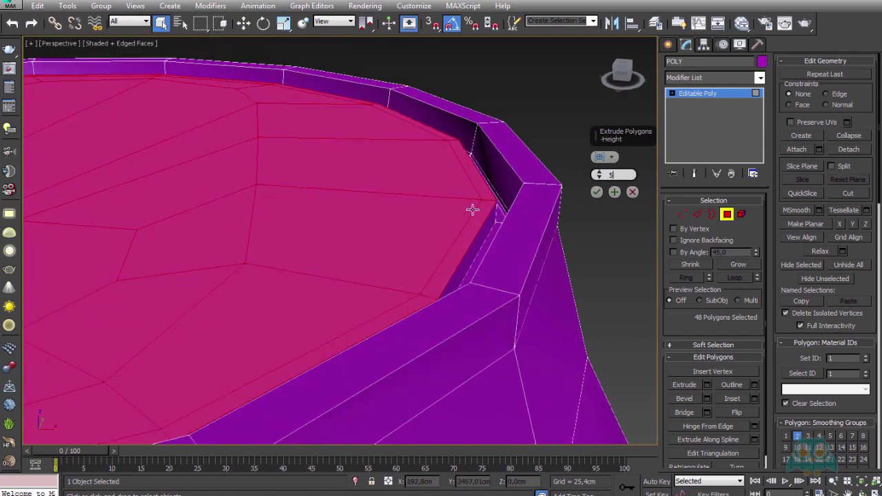
key("Return")
- Raise the lid extrusion height to 6,76cm and confirm it
middle_click_drag(439, 244, 445, 231, "alt")
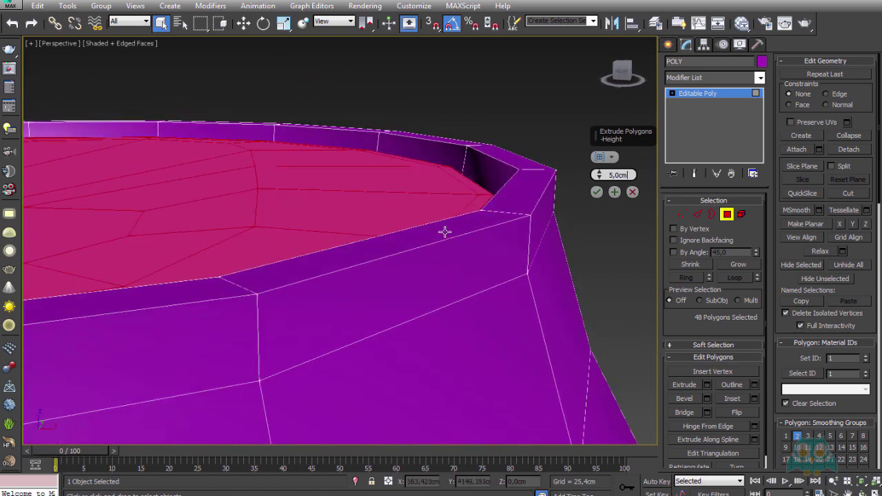
left_click_drag(601, 175, 477, 185)
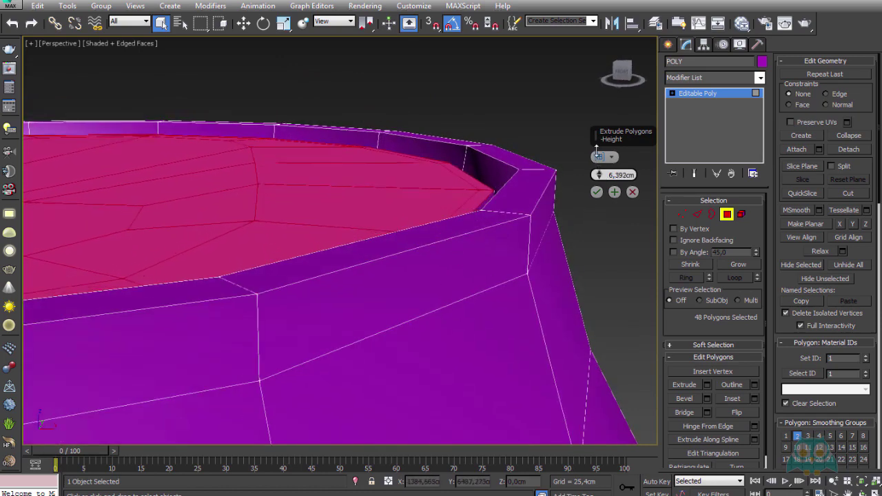
scroll(475, 191, "up", 2)
scroll(470, 194, "up", 2)
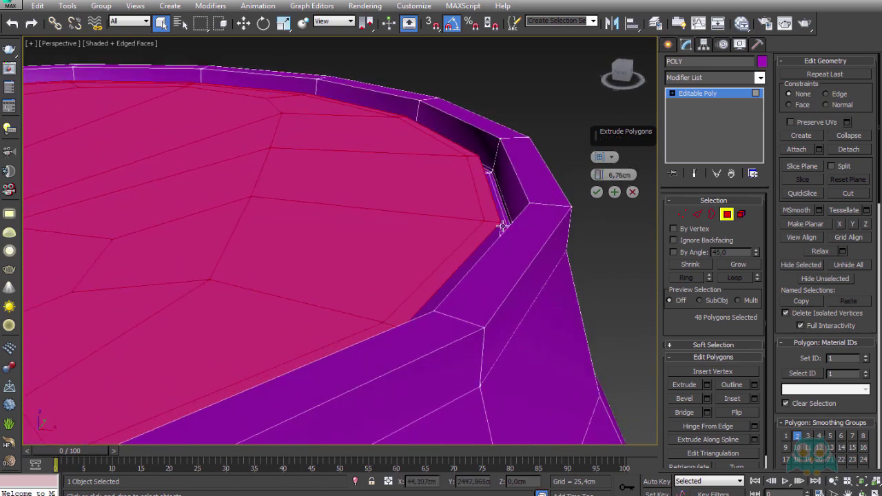
left_click(598, 193)
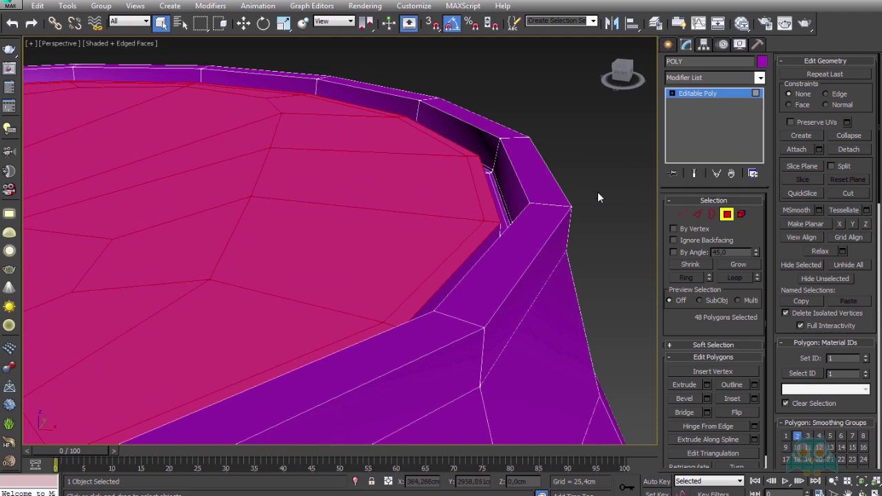
scroll(522, 207, "up", 1)
scroll(516, 215, "up", 1)
scroll(505, 242, "up", 1)
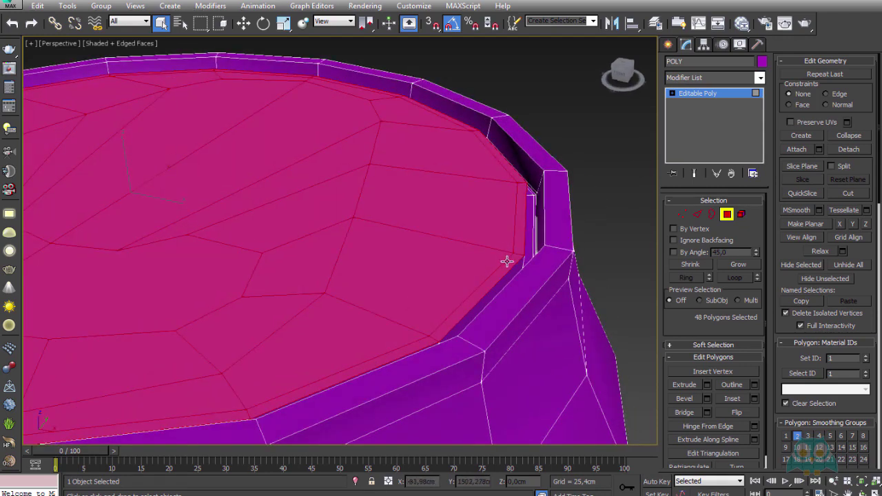
left_click(507, 262)
- Select the 16-face strip loop just inside the can's rim
scroll(504, 227, "up", 2)
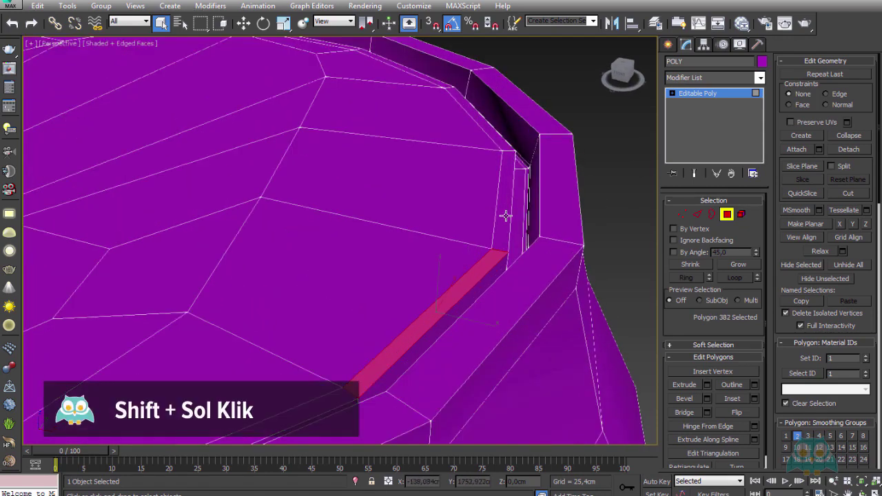
left_click(506, 215, "shift")
scroll(489, 228, "down", 1)
scroll(487, 230, "down", 1)
scroll(494, 222, "down", 1)
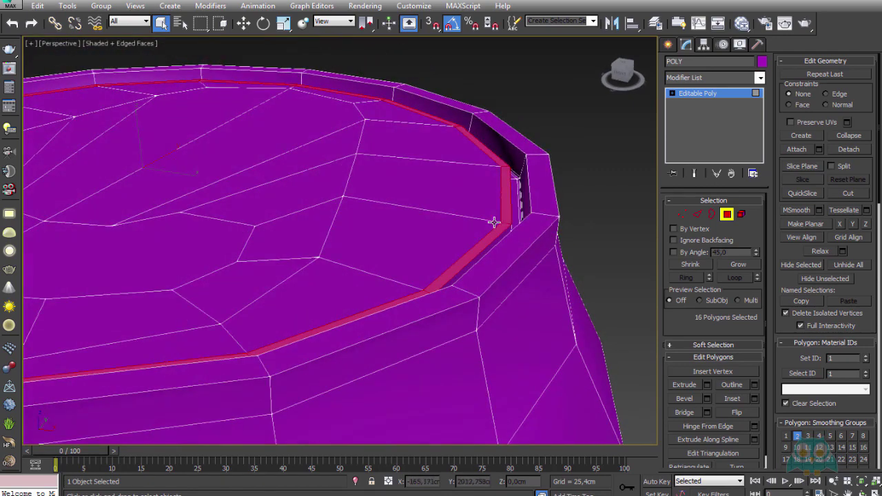
key("alt")
- Extrude the rim strip loop about 4,585cm to form a raised lip
left_click(705, 385)
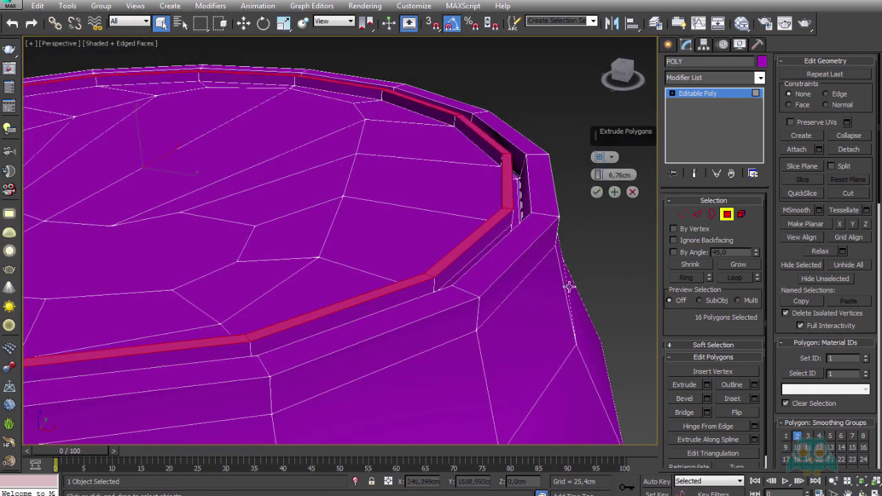
right_click(598, 175)
scroll(585, 183, "up", 1)
scroll(585, 182, "up", 1)
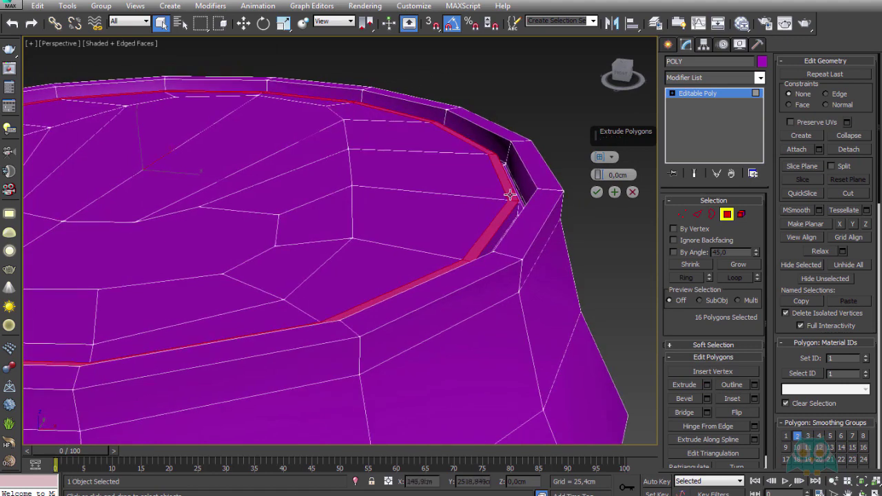
left_click_drag(586, 183, 526, 179)
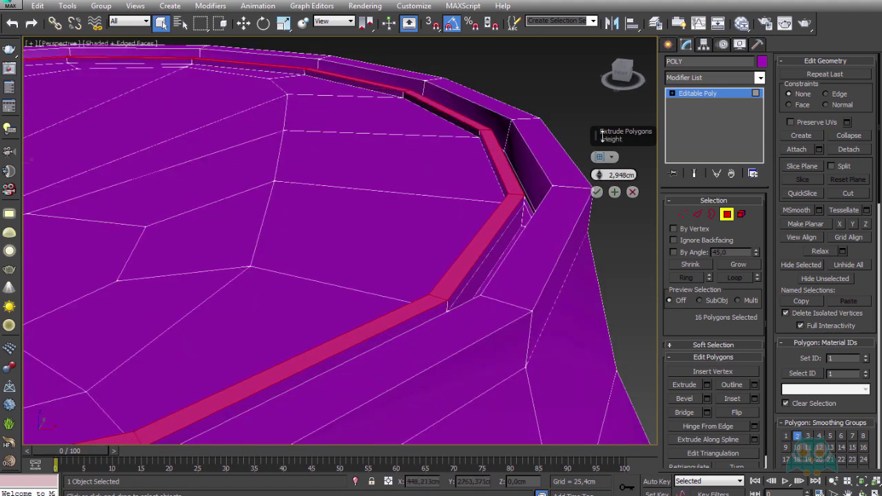
scroll(526, 179, "down", 2)
mouse_move(598, 174)
left_mouse_down()
mouse_move(597, 140)
mouse_move(597, 148)
left_mouse_up()
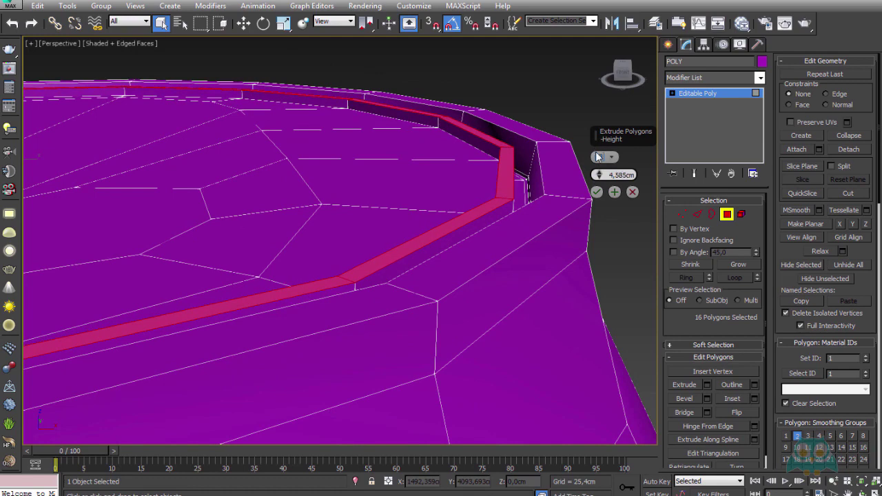
left_click(588, 192)
middle_click_drag(572, 191, 469, 174, "alt")
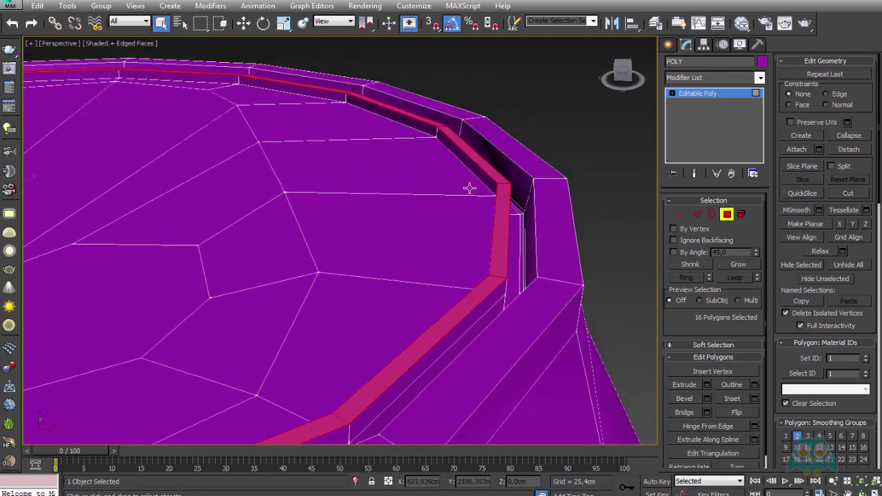
- Chamfer the edge loop at the lip's base by 0,655cm with 2 segments
left_click(698, 215)
double_click(495, 189)
scroll(496, 220, "up", 3)
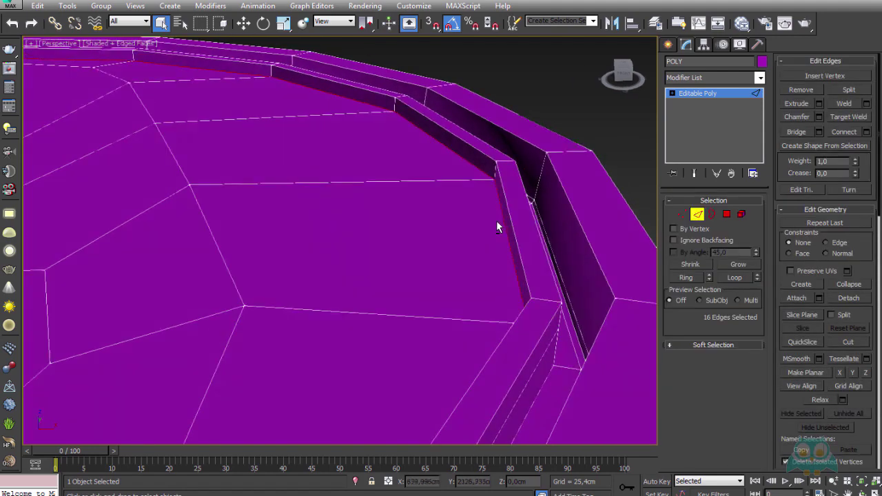
middle_click_drag(495, 220, 481, 235, "alt")
left_click(819, 118)
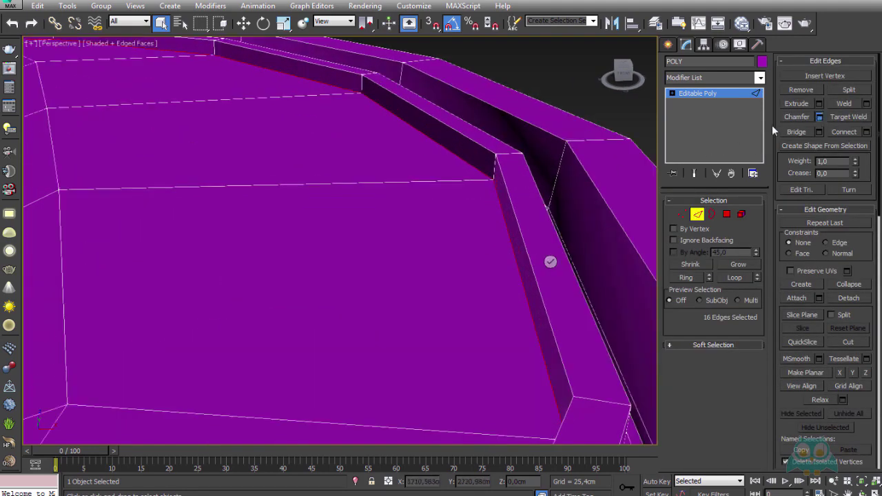
left_click_drag(557, 177, 550, 252)
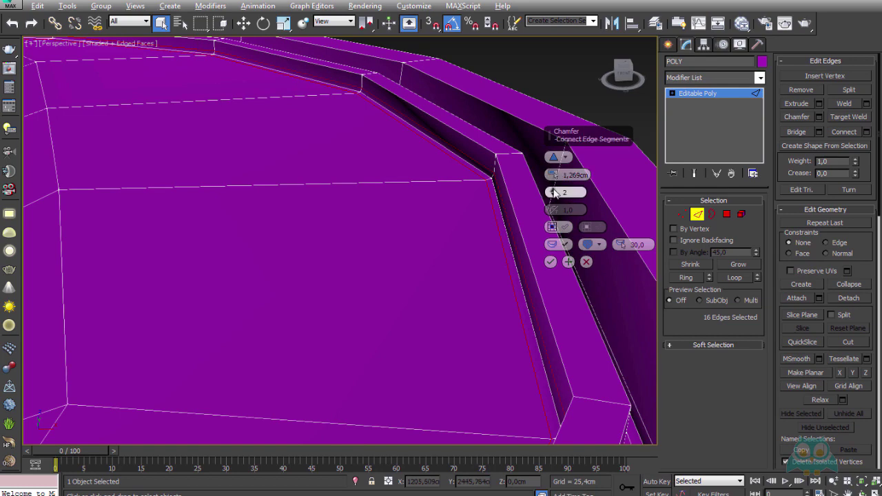
left_click(551, 262)
- Exit Edge mode, reselect the can, and orbit in close to its top
middle_click_drag(538, 222, 662, 234, "alt")
left_click(697, 214)
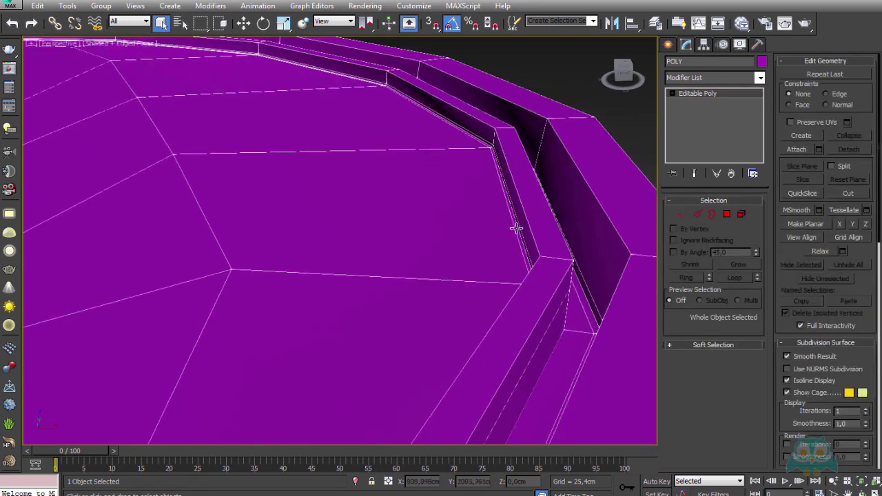
scroll(516, 229, "down", 5)
left_click(572, 171)
scroll(385, 264, "up", 2)
left_click(385, 264)
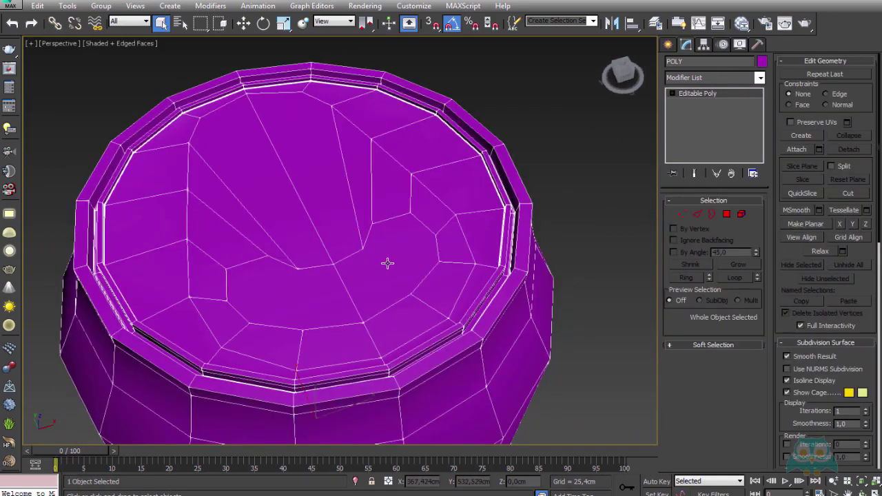
mouse_move(389, 262)
middle_mouse_down("alt")
mouse_move(398, 262)
mouse_move(446, 173)
mouse_move(285, 164)
mouse_move(263, 173)
middle_mouse_up("alt")
scroll(431, 215, "up", 2)
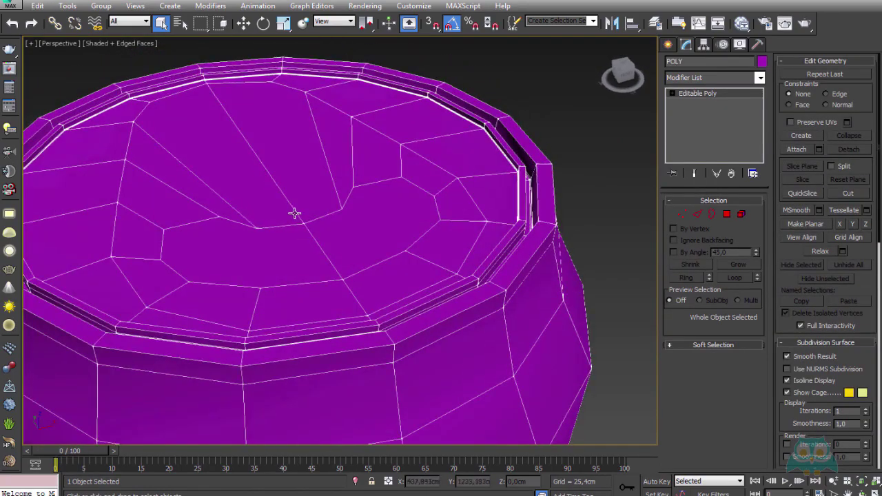
middle_click_drag(294, 214, 331, 221, "alt")
- Select the 15 central lid polygons of the can
left_click(726, 215)
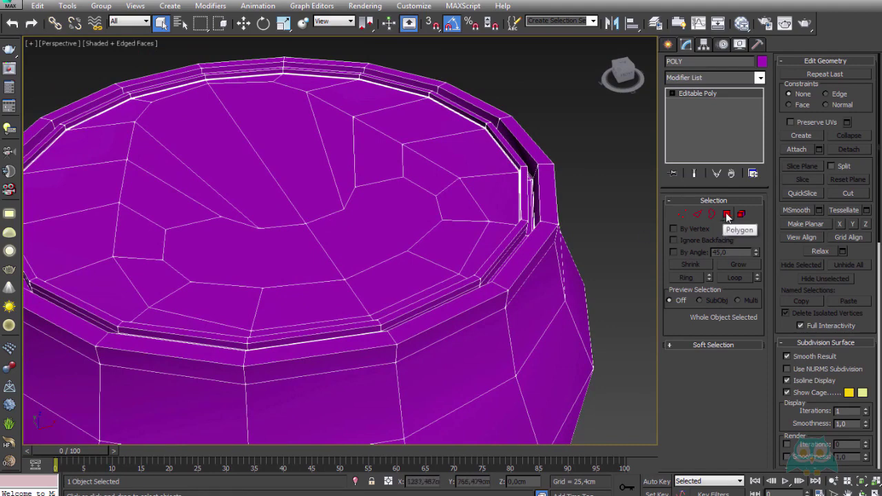
left_click(193, 204)
left_click(180, 213, "shift")
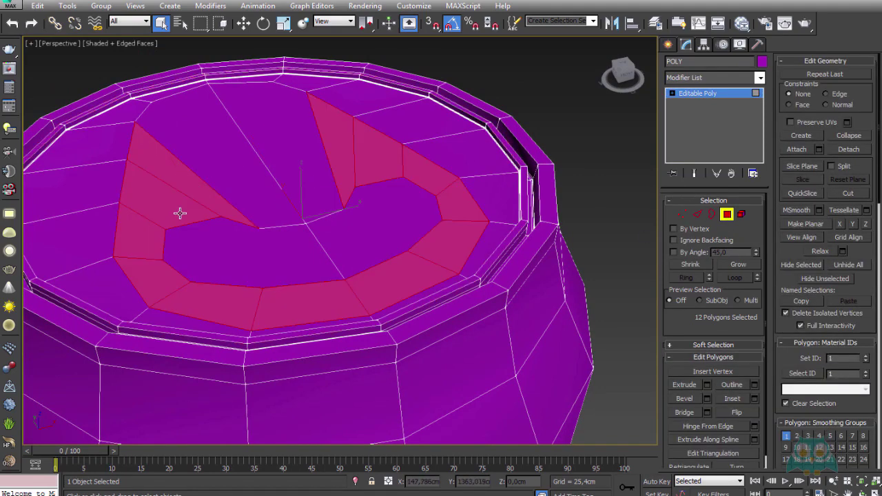
left_click(248, 205, "ctrl")
left_click(297, 191, "ctrl")
left_click(301, 262, "ctrl")
left_click(345, 258, "ctrl")
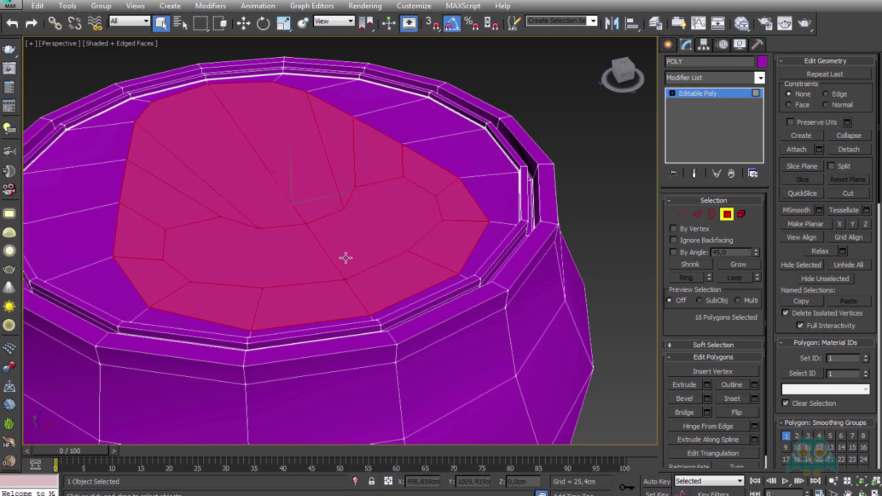
left_click(479, 203, "ctrl")
middle_click_drag(478, 203, 474, 206, "alt")
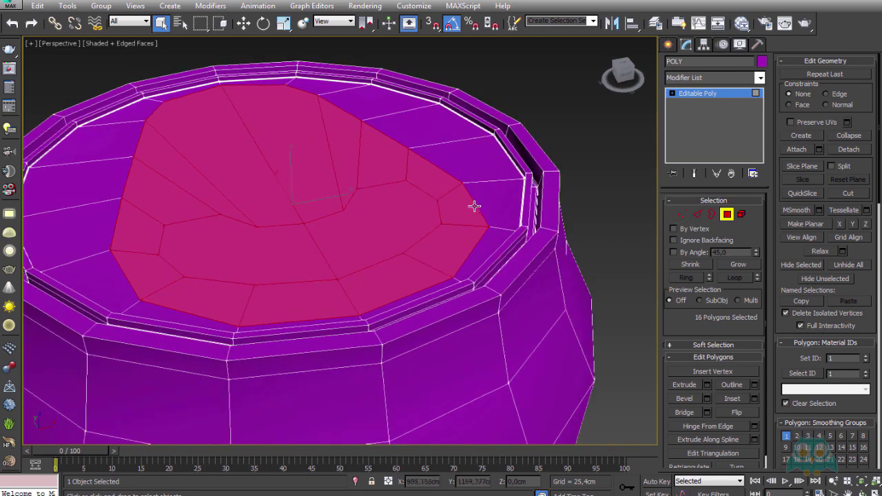
- Remove the stray edge in the centre of the lid
left_click(696, 215)
left_click(315, 244)
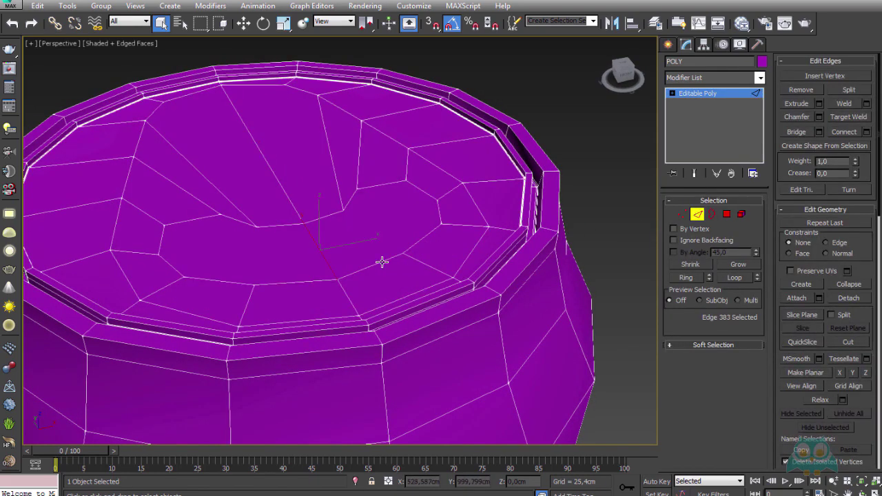
key("ctrl+BackSpace")
key("ctrl+BackSpace")
- Bevel the lid polygons with outline -8.5 cm and height -7 cm to sink the centre
left_click(726, 214)
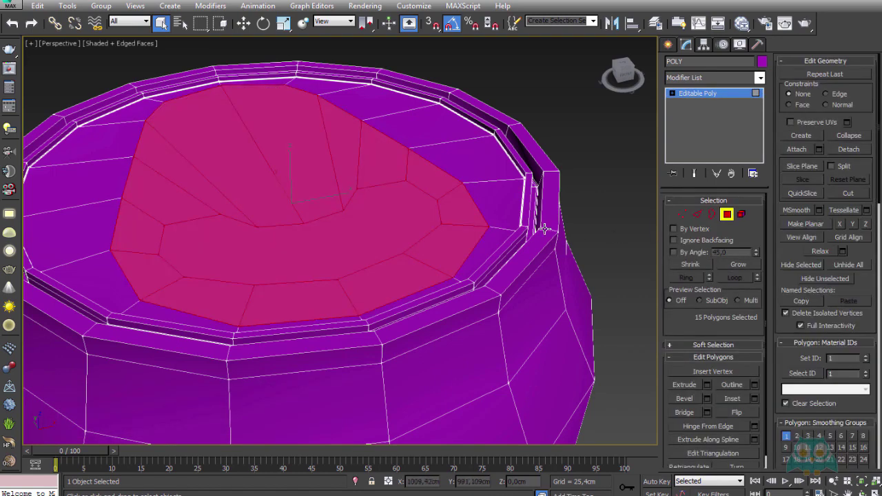
middle_click_drag(496, 248, 495, 247, "alt")
scroll(437, 273, "up", 1)
scroll(447, 266, "up", 2)
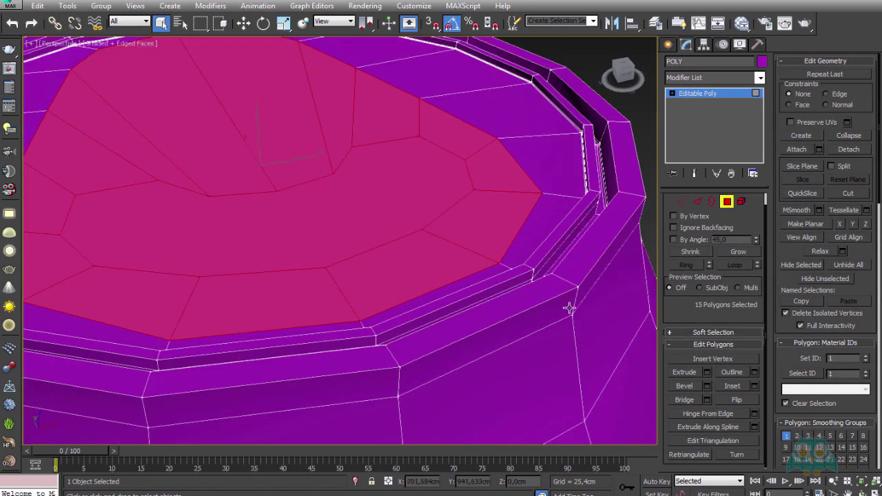
left_click(706, 386)
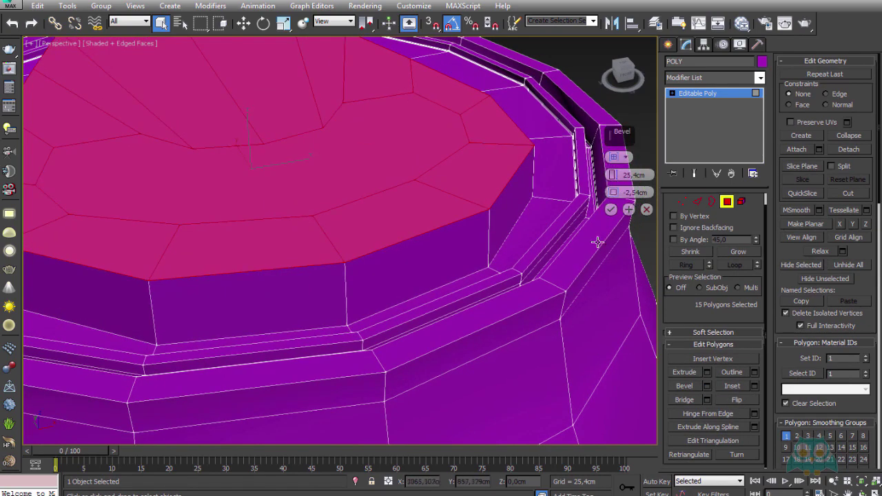
right_click(614, 193)
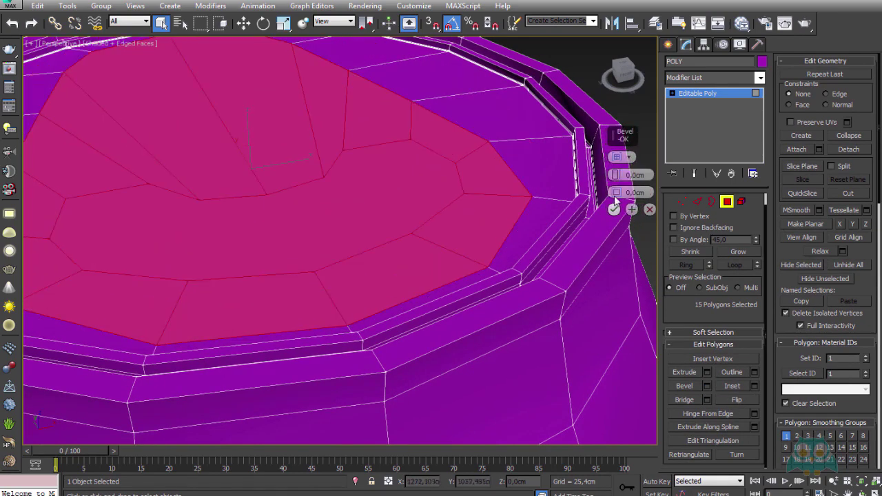
mouse_move(615, 196)
left_mouse_down()
mouse_move(613, 280)
mouse_move(596, 323)
left_mouse_up()
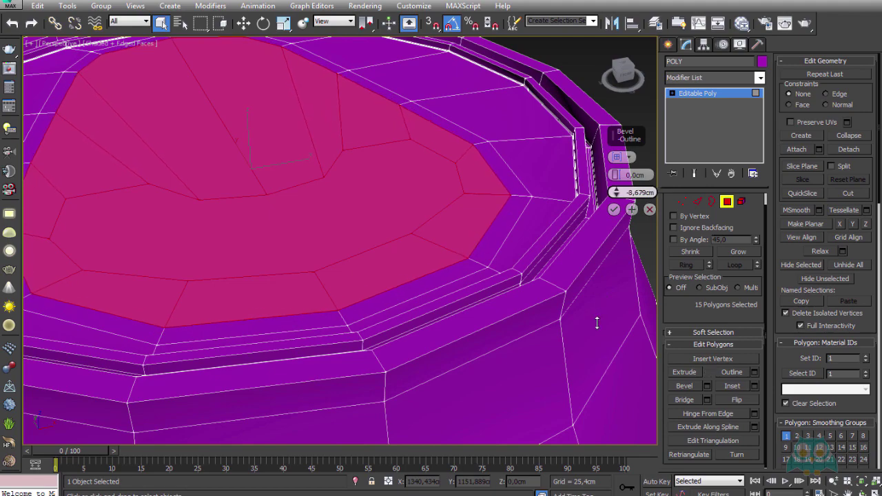
middle_click_drag(557, 256, 542, 227, "alt")
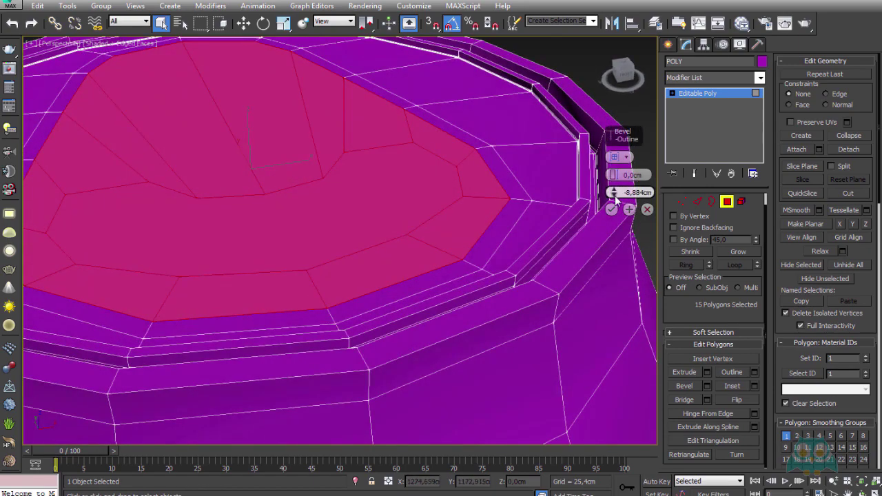
left_click_drag(612, 175, 615, 181)
right_click(615, 180)
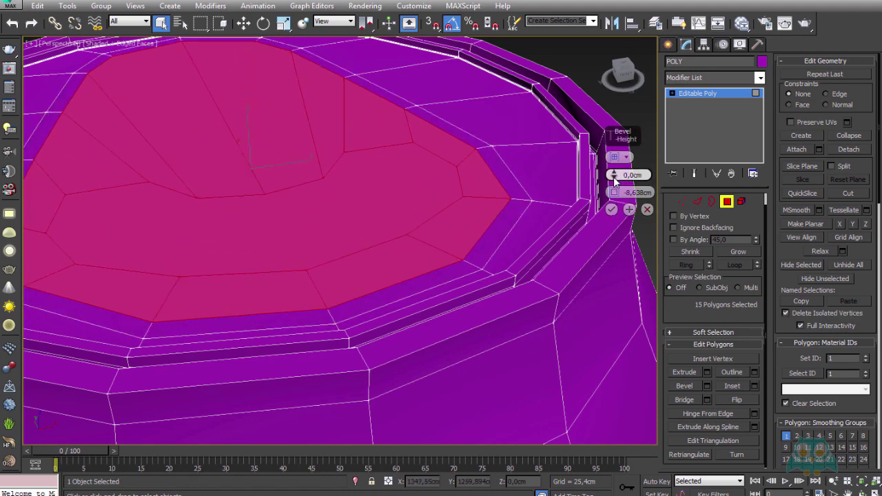
left_click_drag(615, 180, 607, 282)
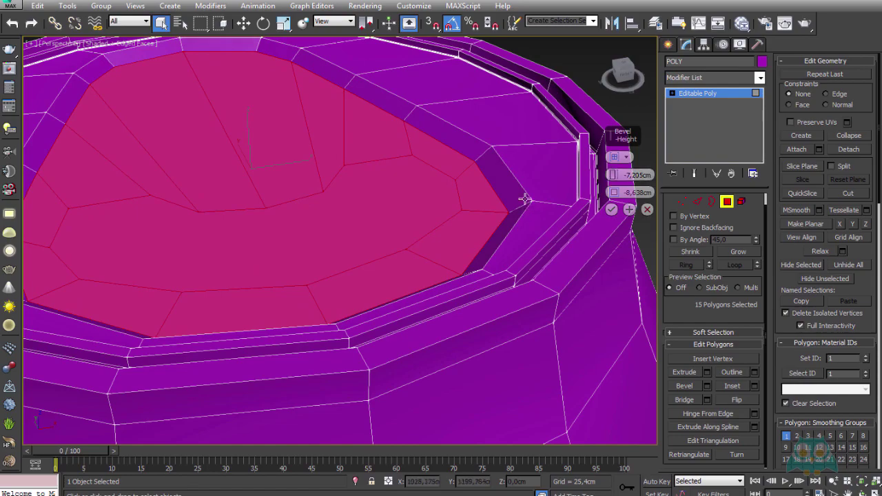
mouse_move(526, 198)
middle_mouse_down("alt")
mouse_move(485, 183)
mouse_move(579, 194)
mouse_move(544, 209)
mouse_move(496, 199)
mouse_move(527, 202)
mouse_move(531, 221)
mouse_move(544, 191)
mouse_move(608, 213)
middle_mouse_up("alt")
type("-7")
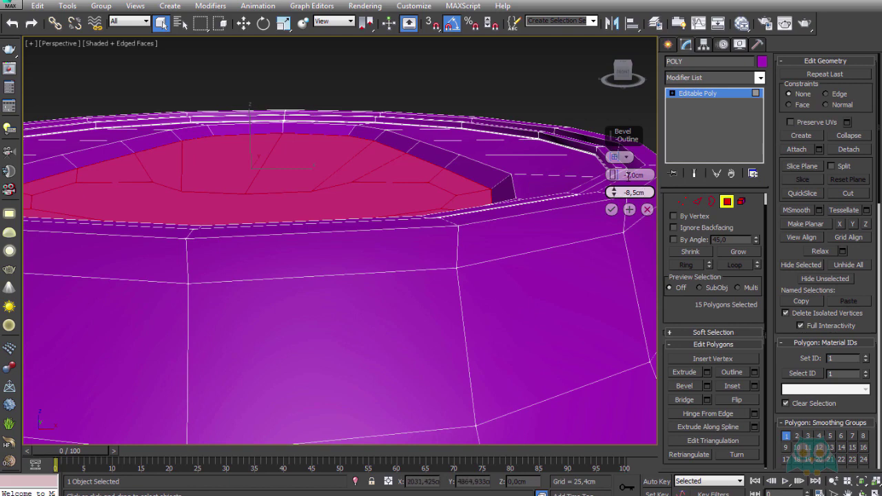
left_click(612, 211)
scroll(528, 208, "up", 3)
scroll(488, 170, "up", 2)
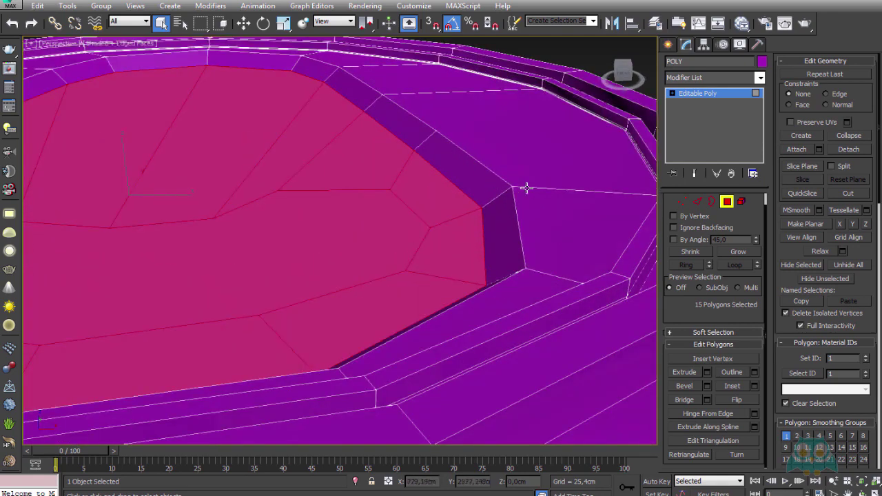
- Chamfer the selected edges around the sunken lid
left_click(698, 202)
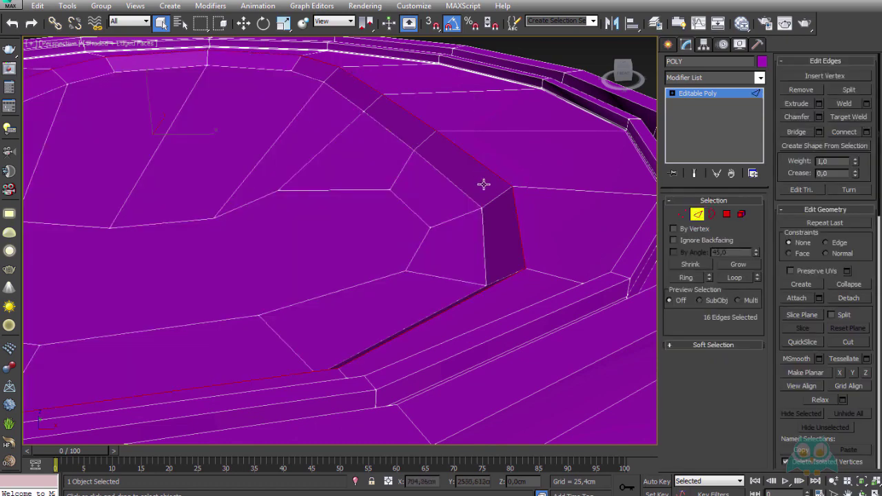
scroll(489, 193, "down", 1)
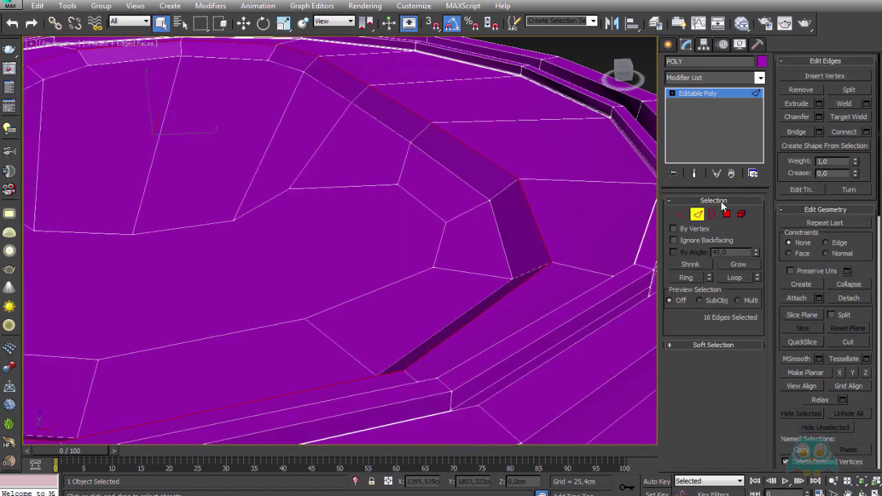
left_click(819, 116)
left_click(556, 263)
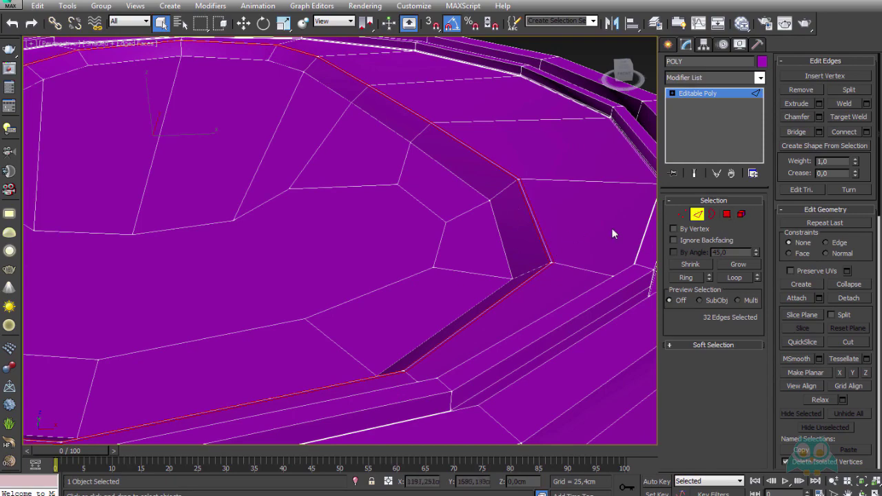
- Select the inner rim edge loop of the lid recess and chamfer it into a double loop
double_click(499, 226)
scroll(494, 227, "down", 4)
mouse_move(492, 235)
middle_mouse_down("alt")
mouse_move(415, 245)
mouse_move(361, 129)
mouse_move(356, 167)
middle_mouse_up("alt")
scroll(324, 139, "up", 5)
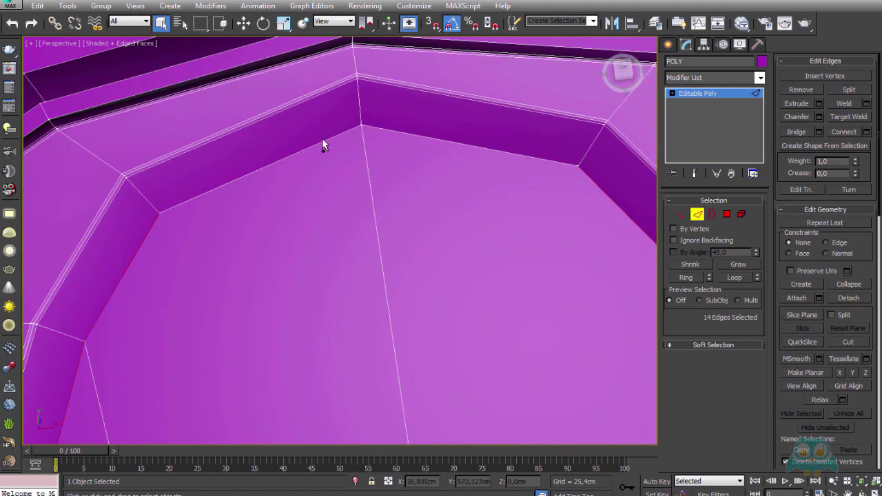
left_click(322, 140, "ctrl")
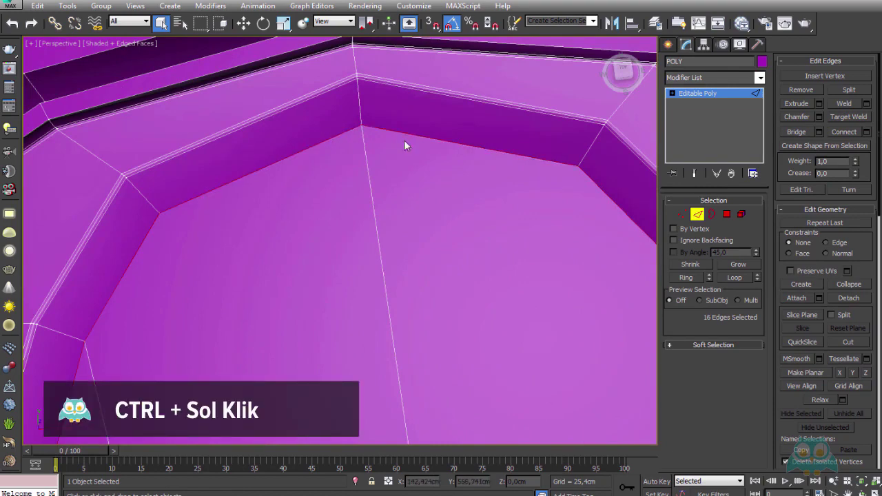
scroll(404, 141, "down", 5)
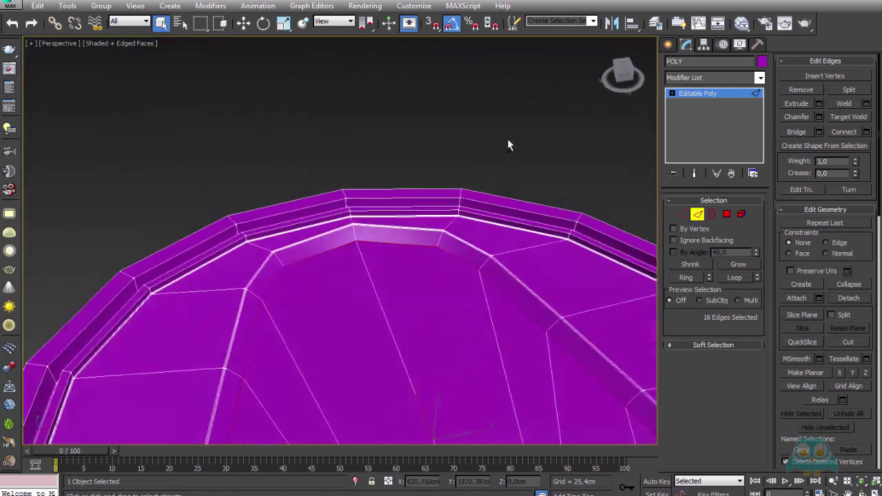
left_click(819, 117)
left_click(551, 262)
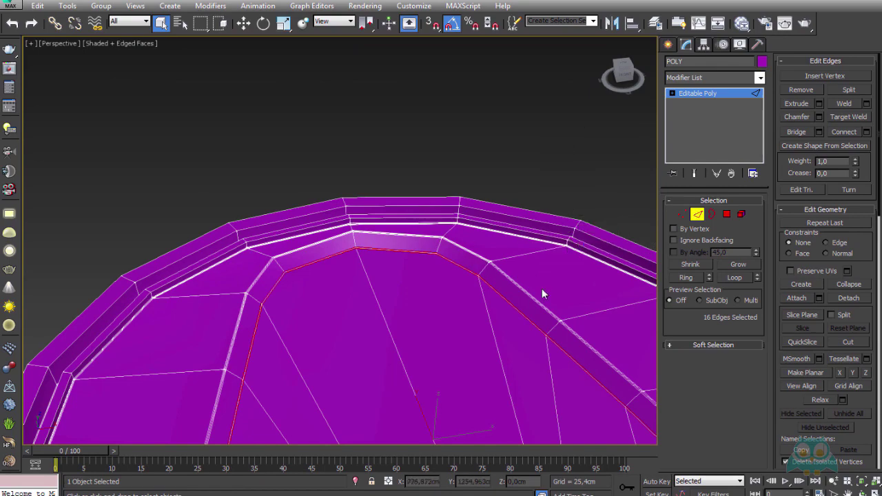
middle_click_drag(542, 291, 473, 227, "alt")
scroll(475, 205, "down", 3)
scroll(356, 263, "up", 2)
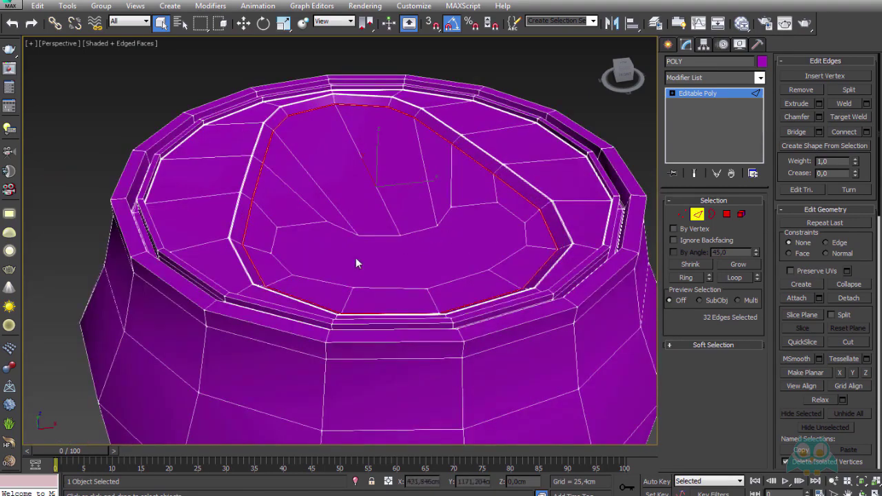
- Bevel the large central lid polygon with height -3.193 cm and outline -4.217 cm
left_click(727, 216)
left_click(449, 252)
scroll(449, 252, "up", 3)
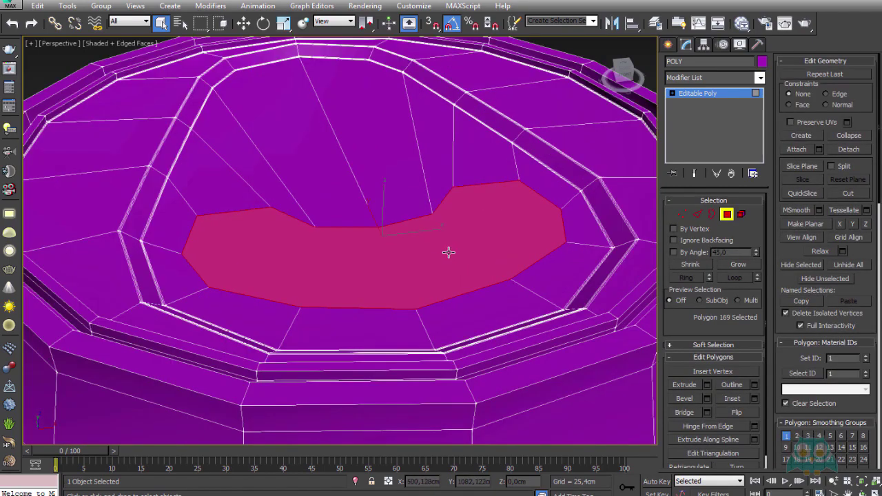
left_click(707, 399)
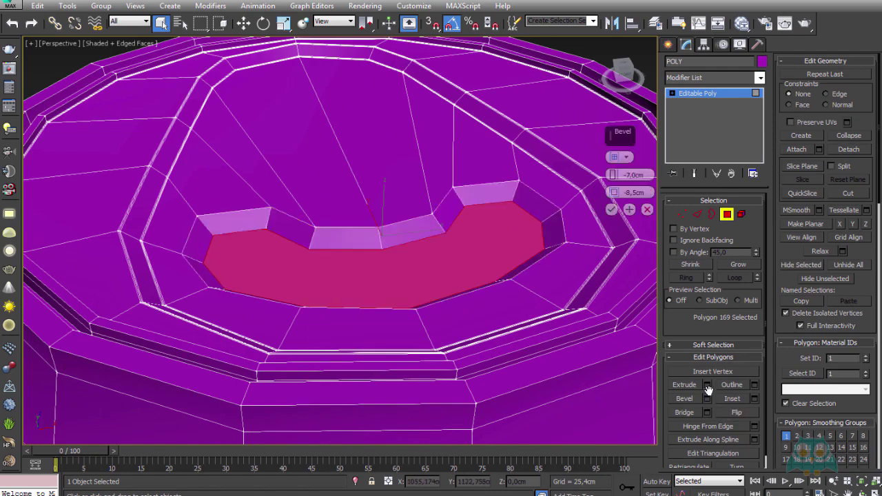
right_click(612, 175)
right_click(614, 193)
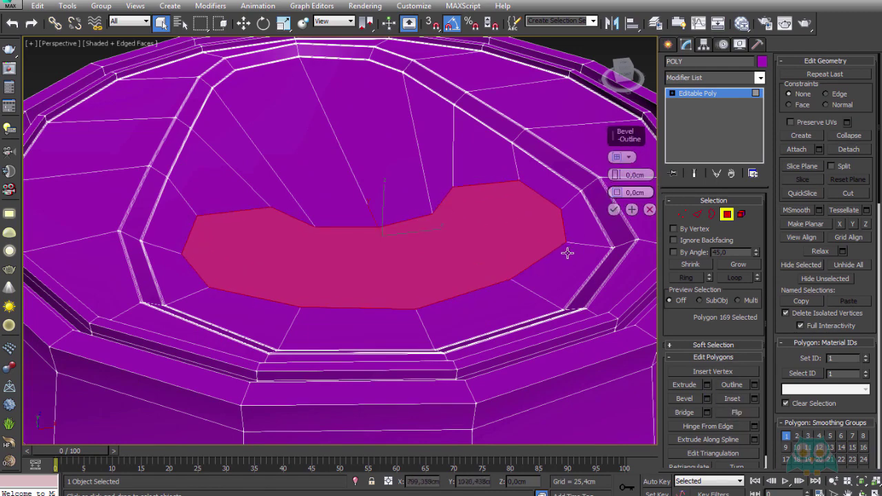
scroll(568, 241, "up", 4)
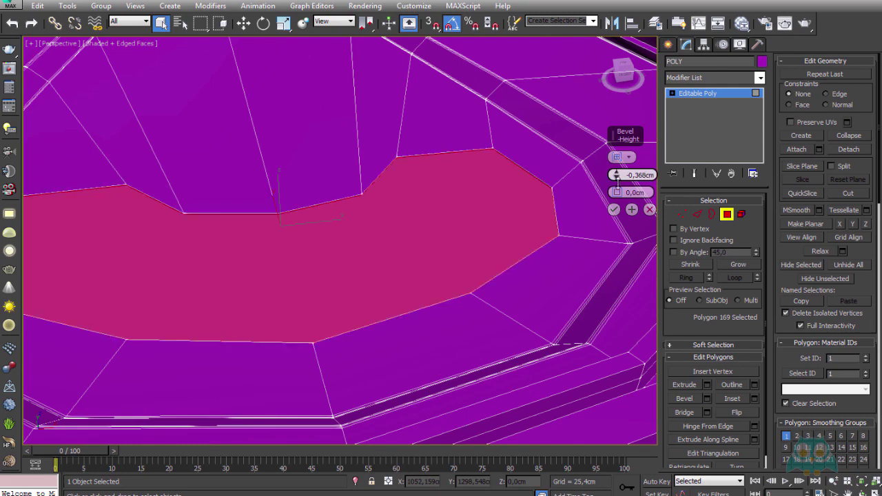
left_click_drag(617, 176, 619, 195)
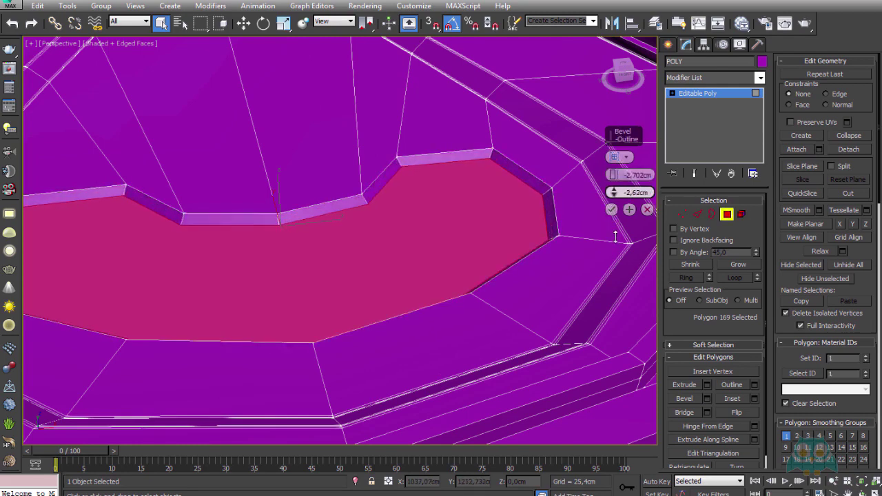
left_click_drag(615, 193, 616, 236)
left_click_drag(613, 181, 615, 200)
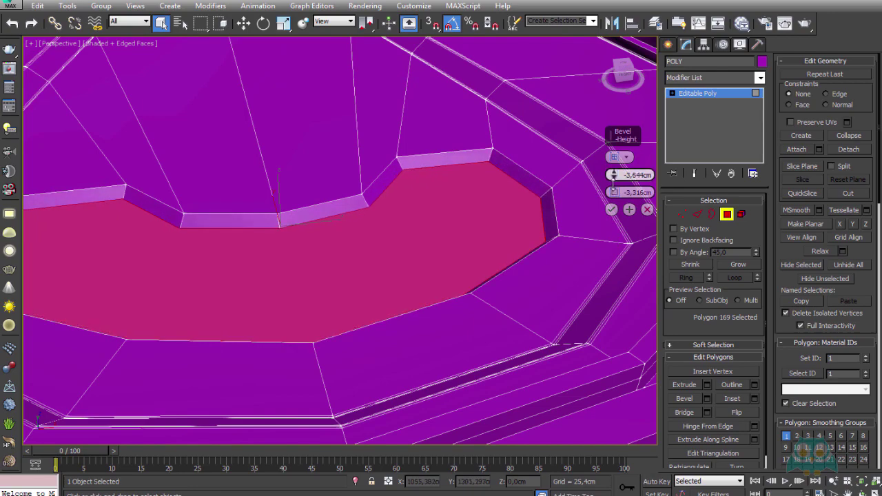
mouse_move(502, 216)
middle_mouse_down("alt")
mouse_move(481, 197)
mouse_move(522, 211)
mouse_move(519, 185)
mouse_move(517, 212)
mouse_move(508, 216)
mouse_move(516, 211)
mouse_move(518, 223)
mouse_move(518, 214)
mouse_move(475, 203)
mouse_move(513, 207)
middle_mouse_up("alt")
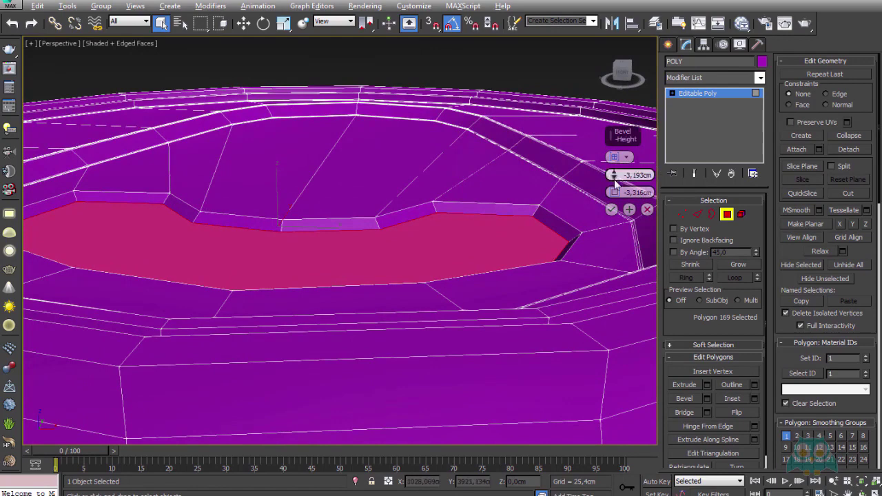
left_click_drag(612, 192, 611, 208)
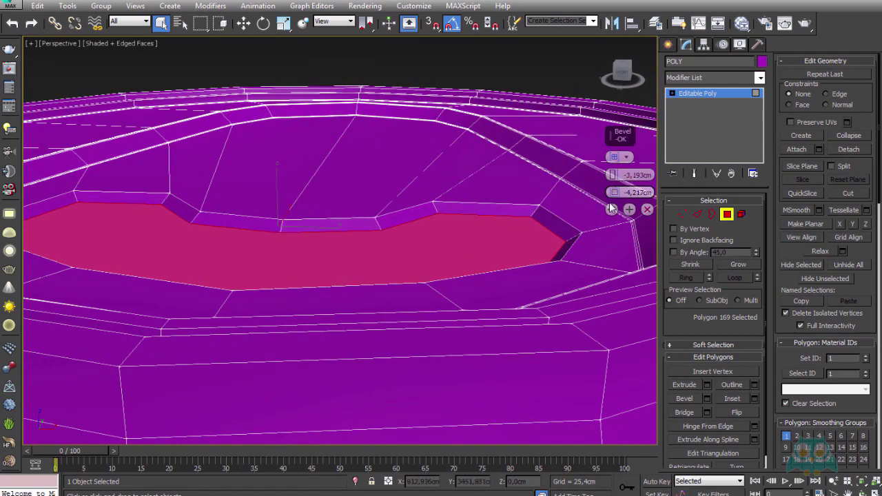
- Confirm the lid bevel and chamfer the edge loop around the recess rim
left_click(610, 211)
left_click(698, 214)
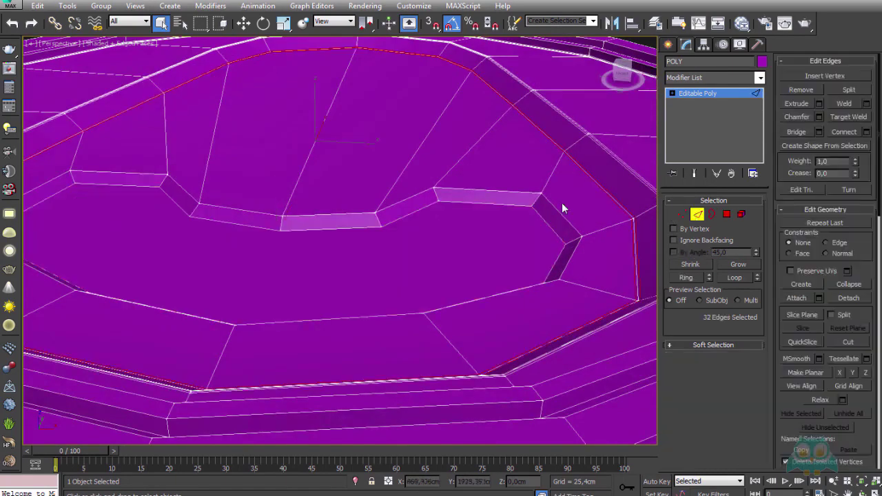
double_click(553, 207)
left_click(818, 117)
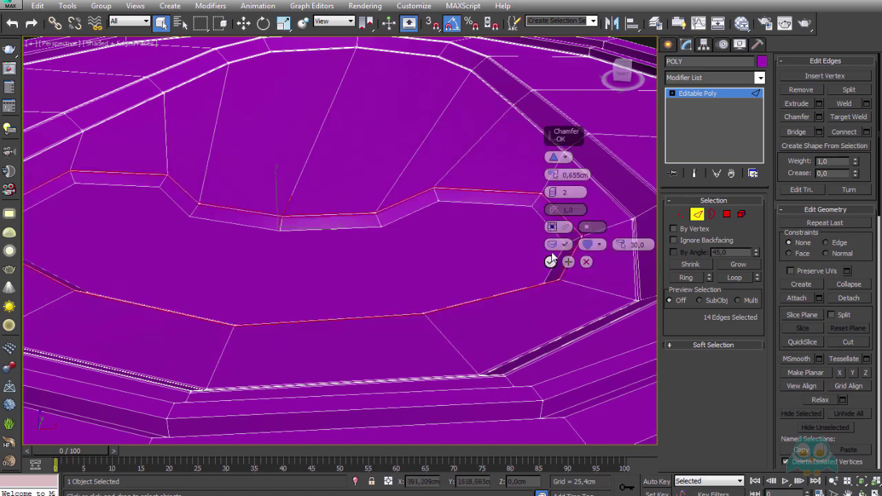
scroll(476, 244, "down", 2)
scroll(544, 282, "up", 5)
left_click(552, 262)
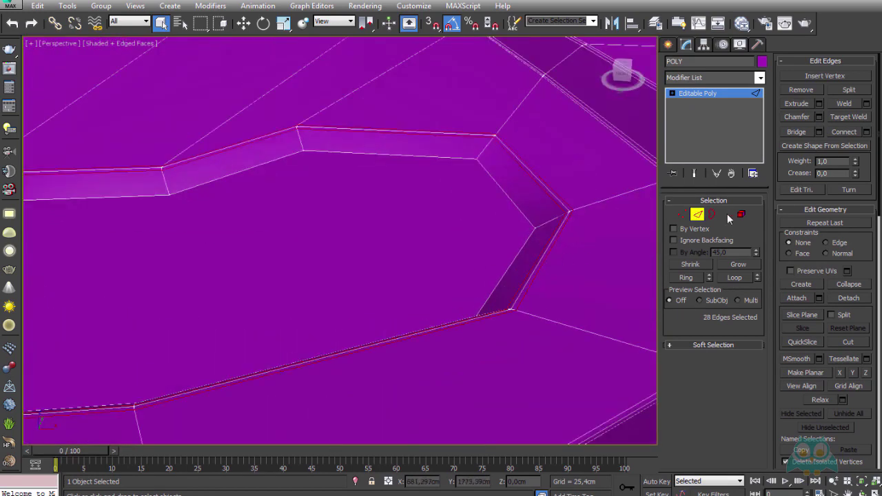
- Chamfer the border edges of the recessed floor polygon, then deselect the can
left_click(727, 214)
left_click(398, 242)
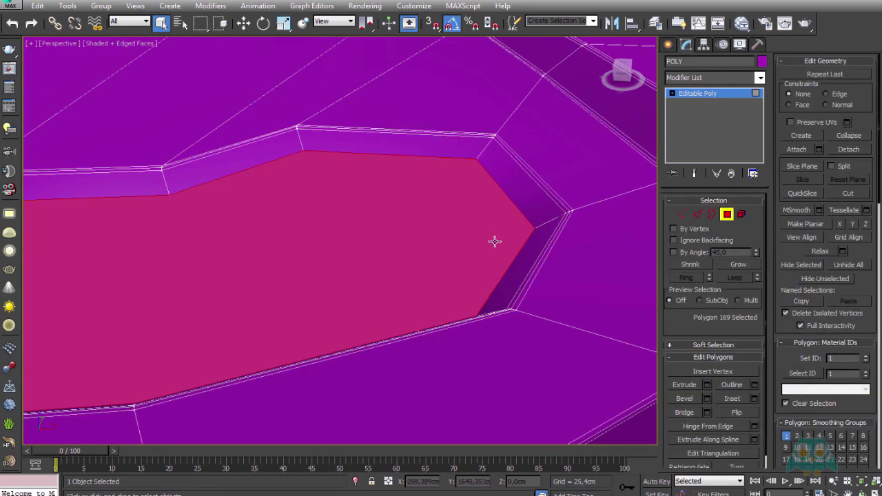
left_click(697, 213, "ctrl")
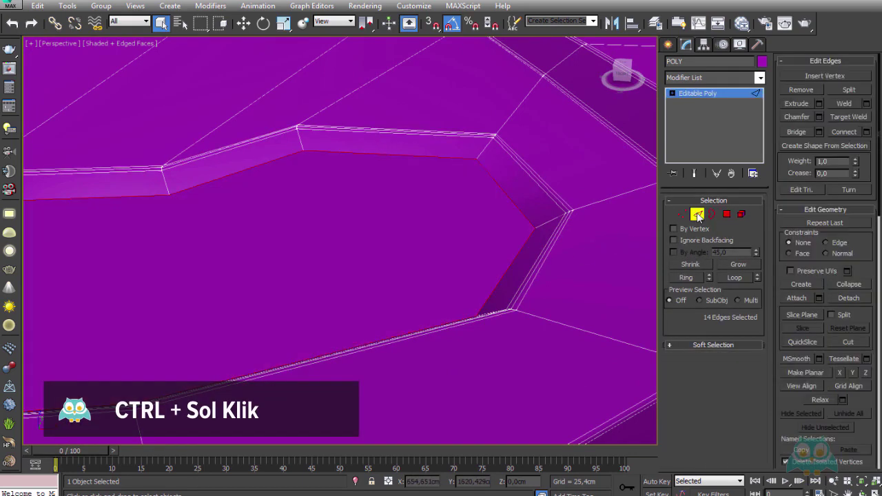
left_click(819, 118)
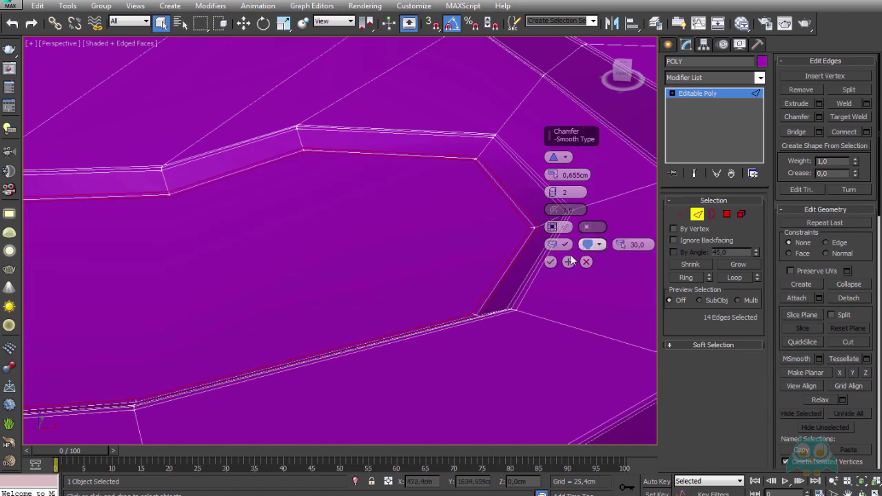
key("Return")
key("2")
scroll(552, 265, "down", 5)
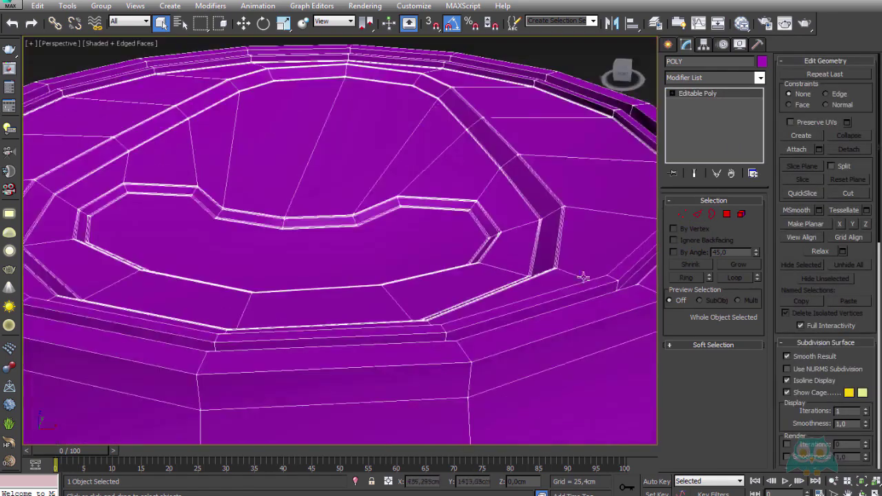
scroll(583, 284, "up", 2)
key("ctrl+d")
scroll(538, 218, "up", 2)
scroll(465, 202, "up", 2)
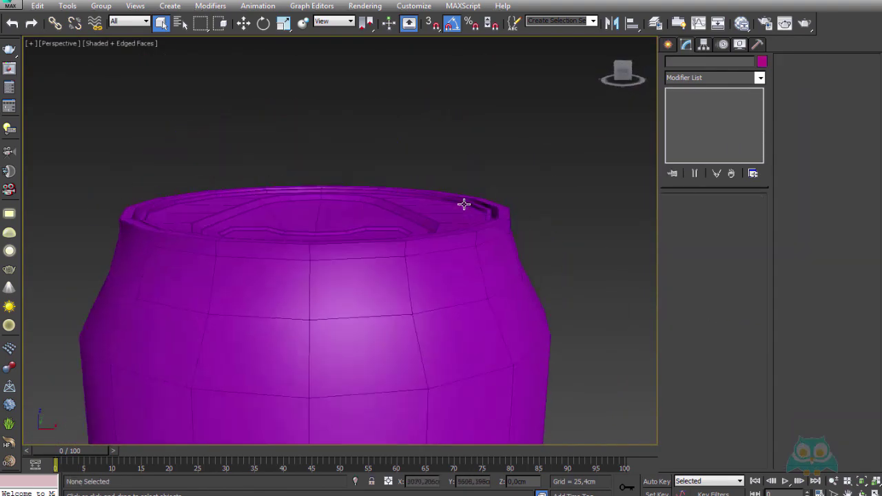
scroll(464, 187, "up", 2)
- Chamfer the edge loop at the shoulder's base with one segment, about 3.8 cm
left_click(480, 278)
middle_click_drag(481, 278, 538, 250)
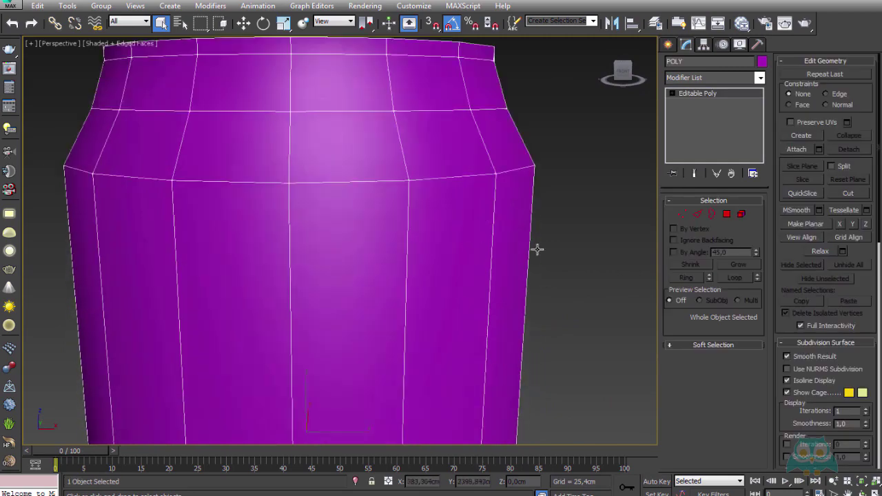
left_click(698, 214)
double_click(461, 180)
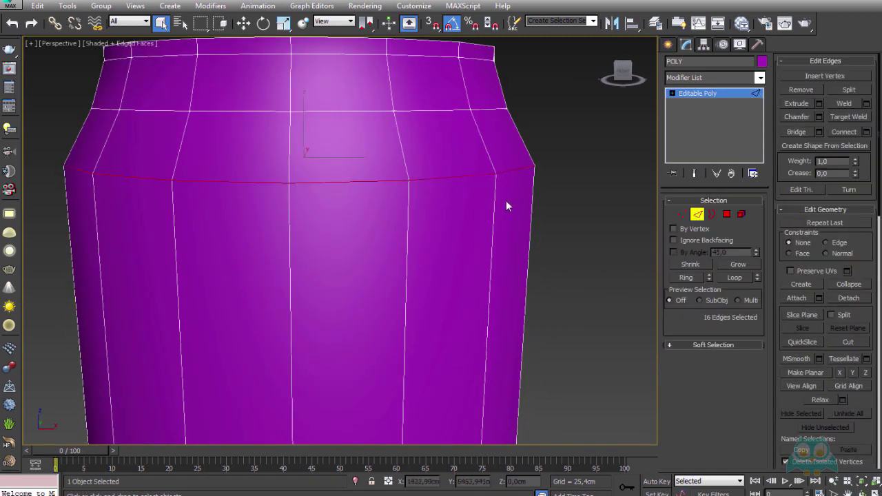
middle_click_drag(506, 200, 485, 198)
left_click(820, 117)
scroll(526, 223, "up", 3)
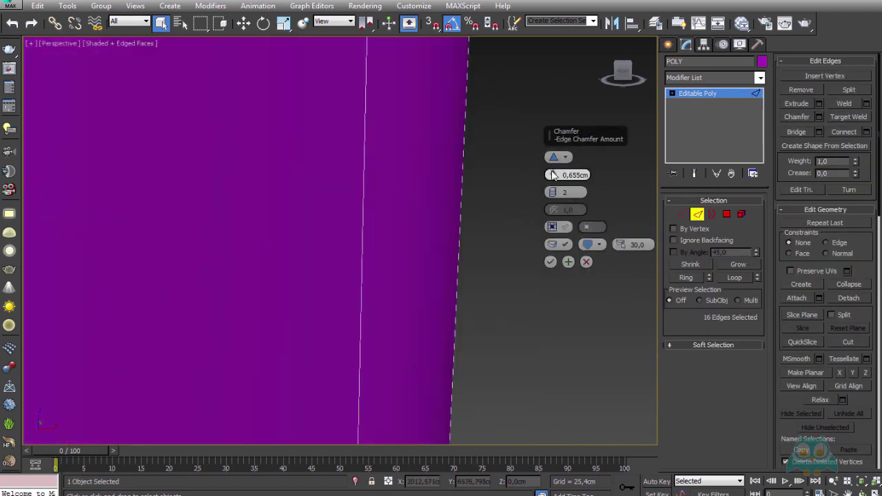
scroll(516, 207, "down", 1)
scroll(460, 224, "up", 2)
mouse_move(553, 192)
left_mouse_down()
mouse_move(553, 201)
mouse_move(554, 156)
left_mouse_up()
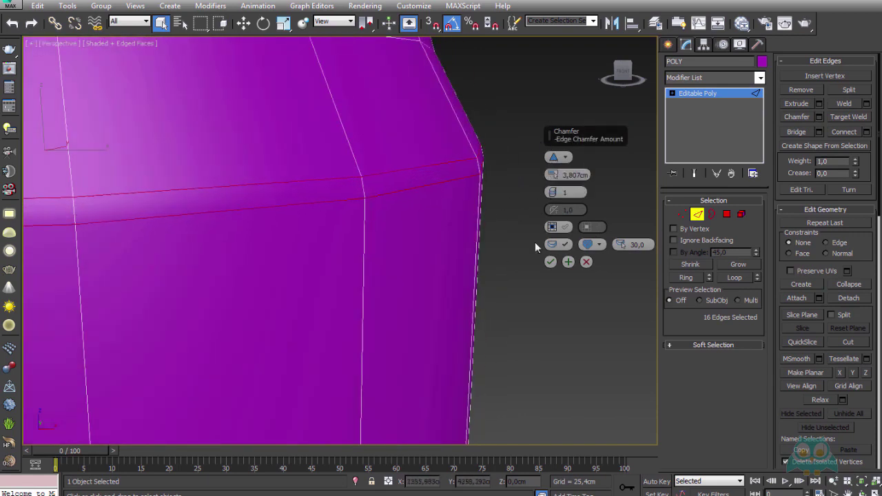
left_click(550, 262)
scroll(536, 261, "down", 5)
scroll(501, 208, "up", 4)
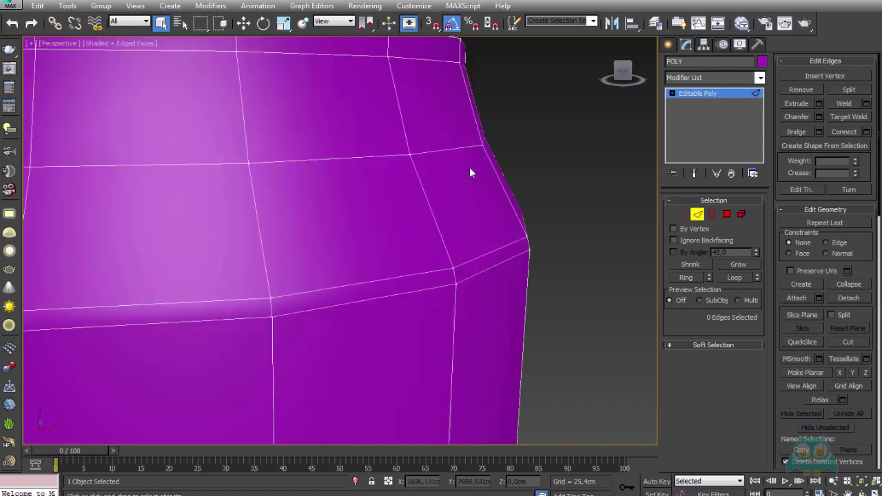
- Chamfer the higher shoulder edge loop at about 3.6 cm, then clear the selection
double_click(458, 149)
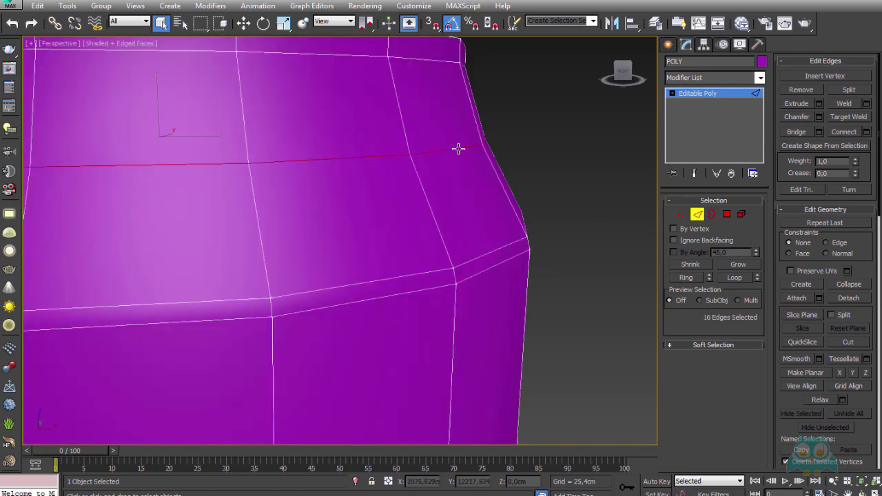
left_click(819, 118)
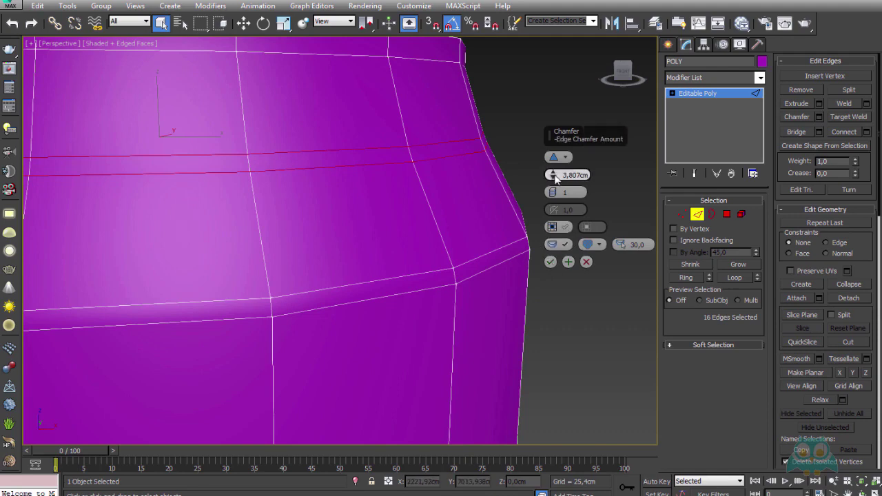
left_click_drag(556, 175, 556, 177)
left_click(550, 262)
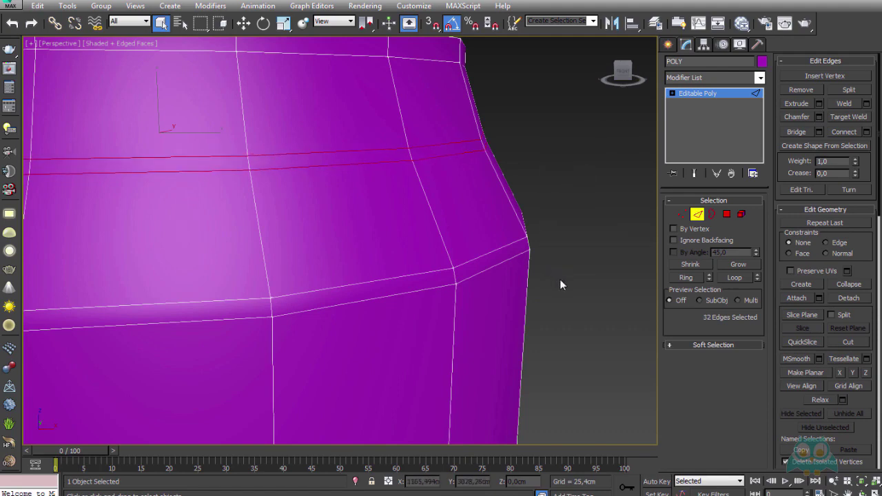
left_click(560, 279)
scroll(543, 344, "down", 5)
middle_click_drag(543, 350, 506, 211)
scroll(507, 210, "up", 2)
scroll(489, 127, "up", 2)
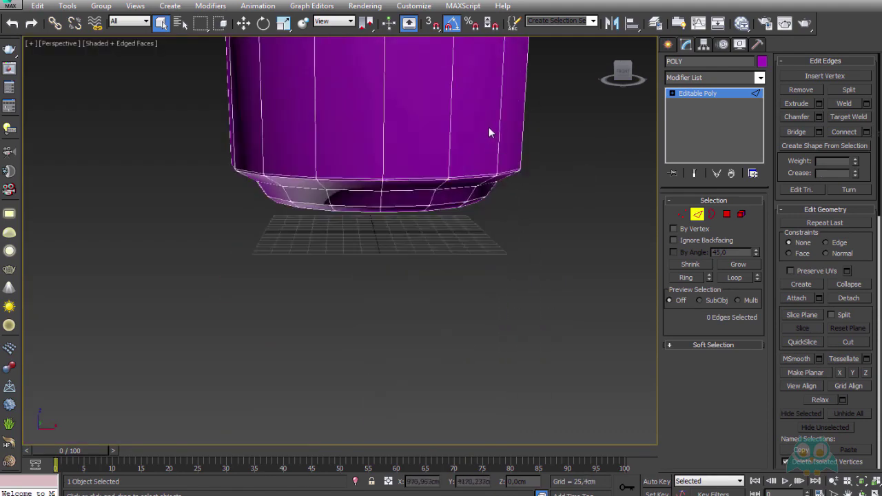
scroll(508, 139, "up", 3)
- Chamfer the underside edge loop at 0.532 cm with two segments
mouse_move(508, 139)
middle_mouse_down("alt")
mouse_move(545, 136)
mouse_move(498, 169)
mouse_move(522, 149)
mouse_move(489, 150)
mouse_move(510, 163)
mouse_move(506, 142)
mouse_move(472, 103)
mouse_move(453, 154)
mouse_move(450, 124)
mouse_move(442, 137)
middle_mouse_up("alt")
double_click(450, 122)
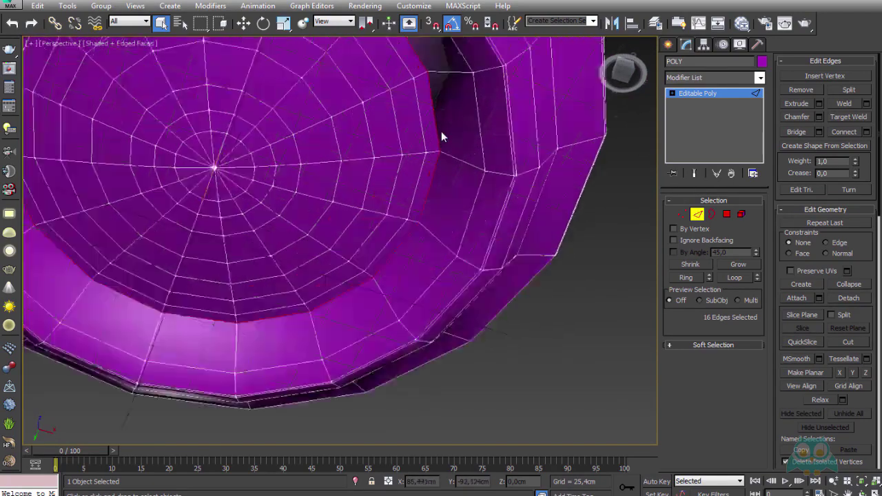
scroll(442, 137, "up", 2)
scroll(491, 138, "up", 3)
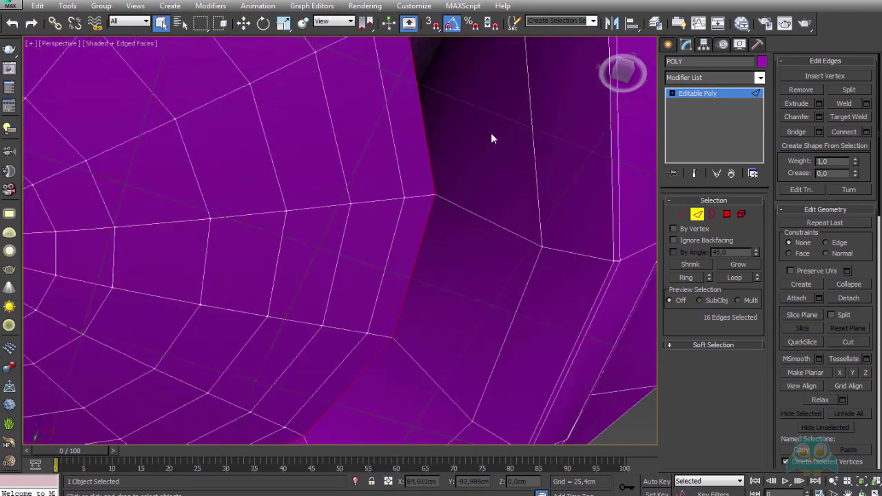
left_click(819, 117)
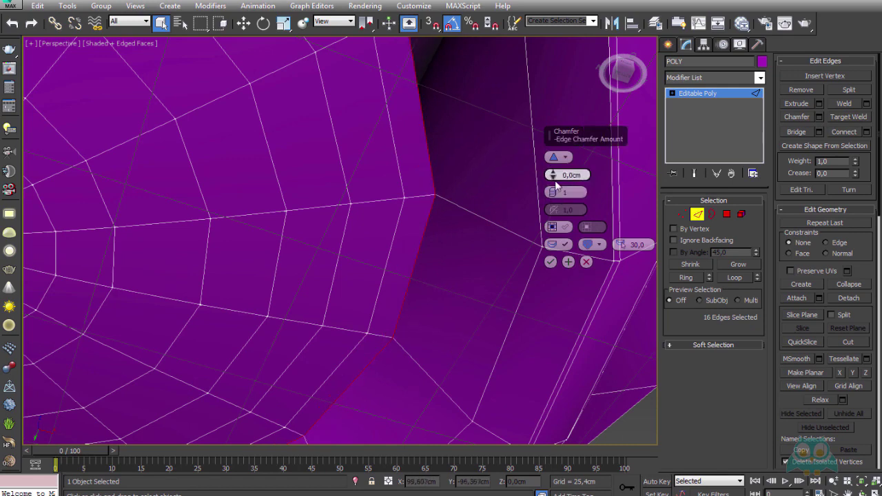
left_click_drag(553, 178, 554, 183)
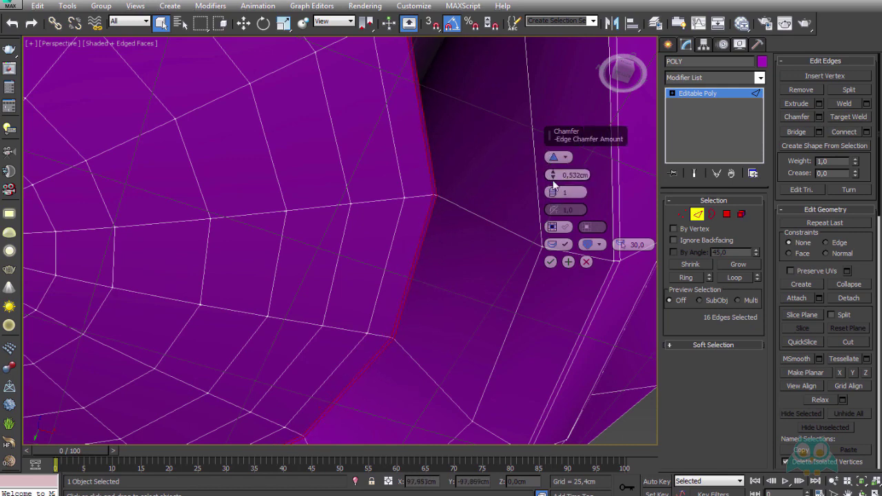
left_click(551, 190)
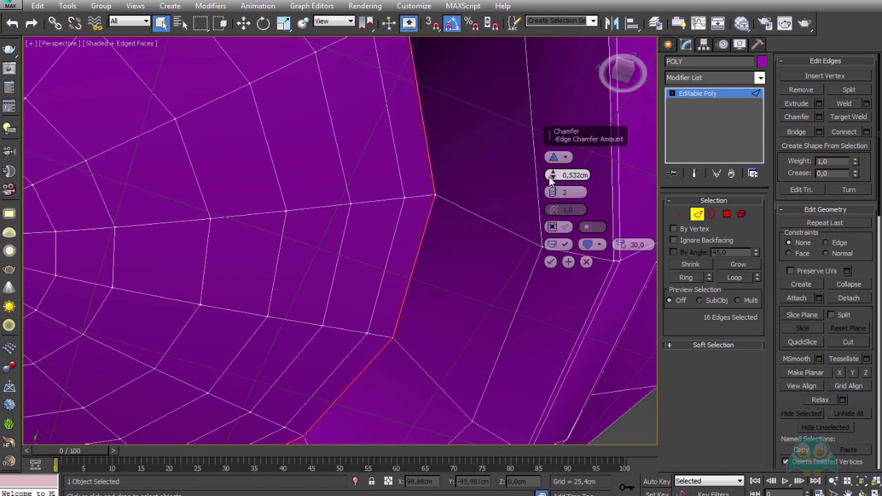
left_click(550, 261)
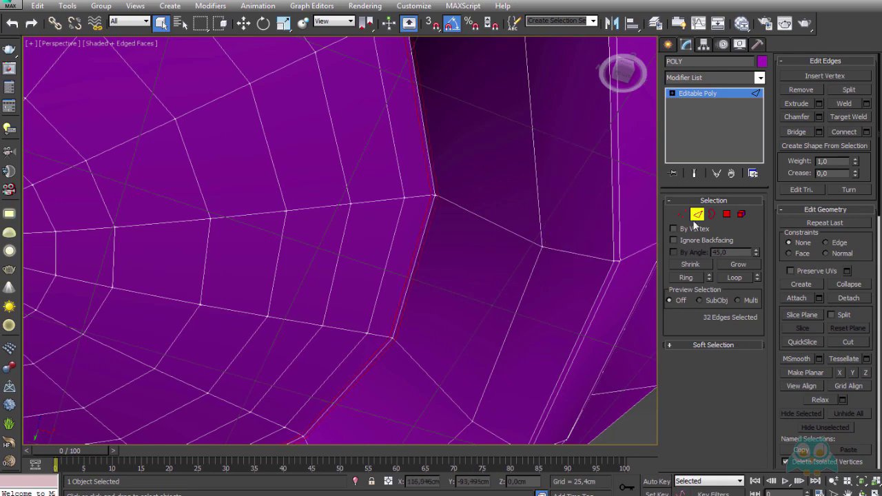
- Inspect the chamfered bottom corner of the can from below and the side
left_click(698, 215)
scroll(589, 200, "down", 5)
left_click(534, 244)
middle_click_drag(534, 244, 486, 260, "alt")
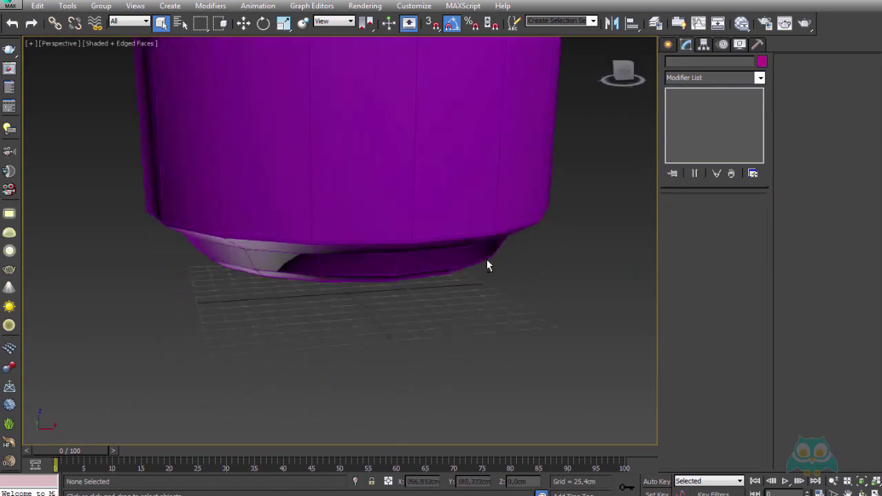
scroll(465, 304, "up", 3)
mouse_move(464, 303)
middle_mouse_down("alt")
mouse_move(482, 228)
mouse_move(467, 216)
mouse_move(476, 249)
mouse_move(477, 239)
middle_mouse_up("alt")
scroll(522, 337, "up", 3)
left_click(520, 335)
scroll(524, 331, "down", 3)
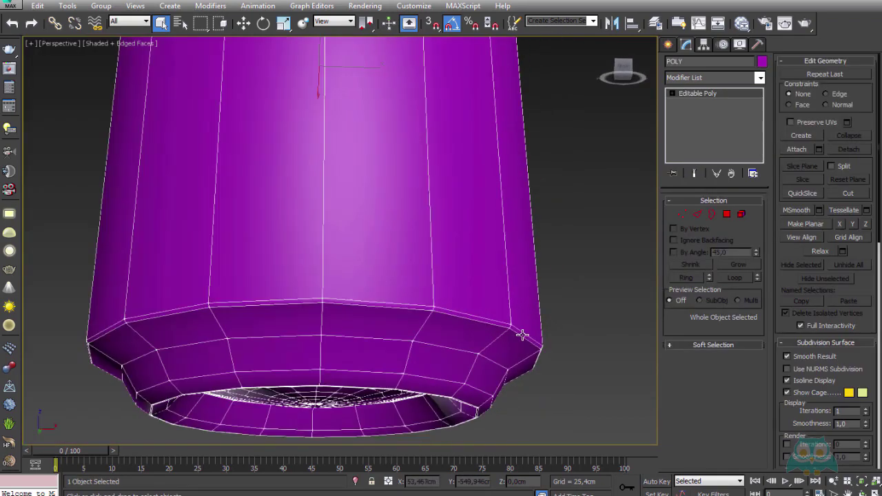
scroll(525, 298, "up", 4)
mouse_move(525, 298)
middle_mouse_down("alt")
mouse_move(483, 299)
mouse_move(640, 298)
middle_mouse_up("alt")
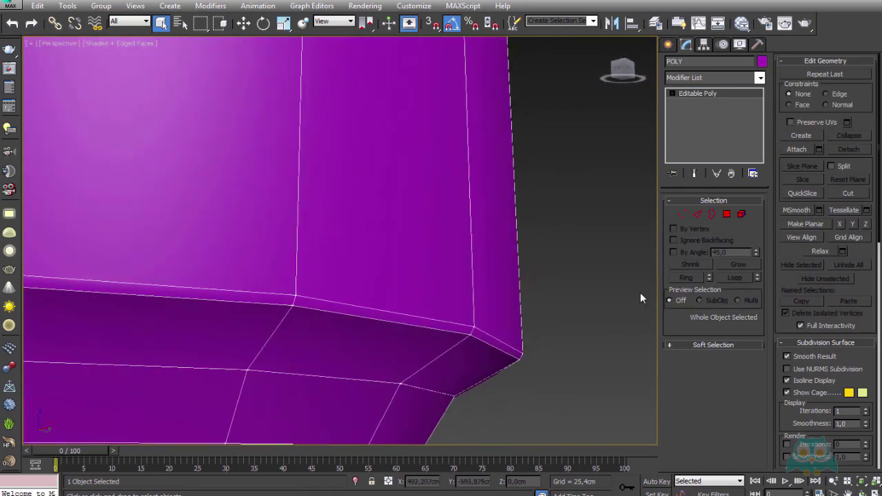
- Remove the stray edge loop just above the can's base
left_click(696, 214)
middle_click_drag(520, 299, 534, 285, "alt")
left_click(485, 301)
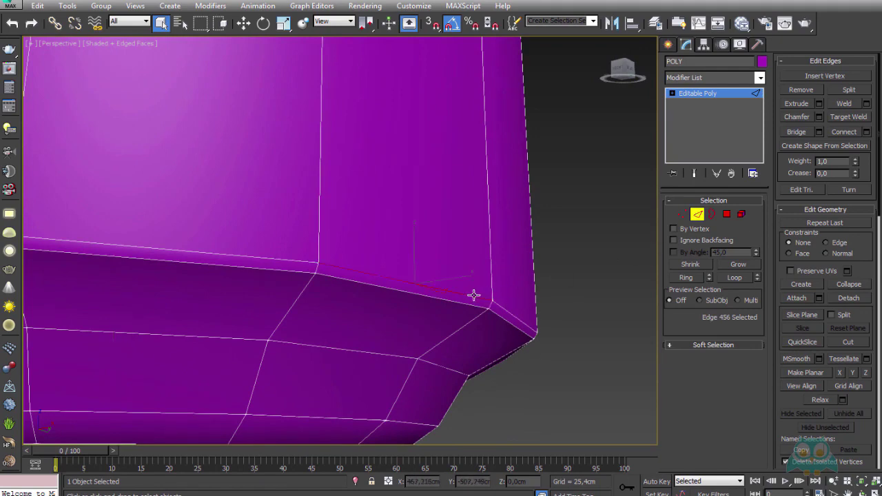
scroll(518, 317, "down", 5)
key("ctrl+BackSpace")
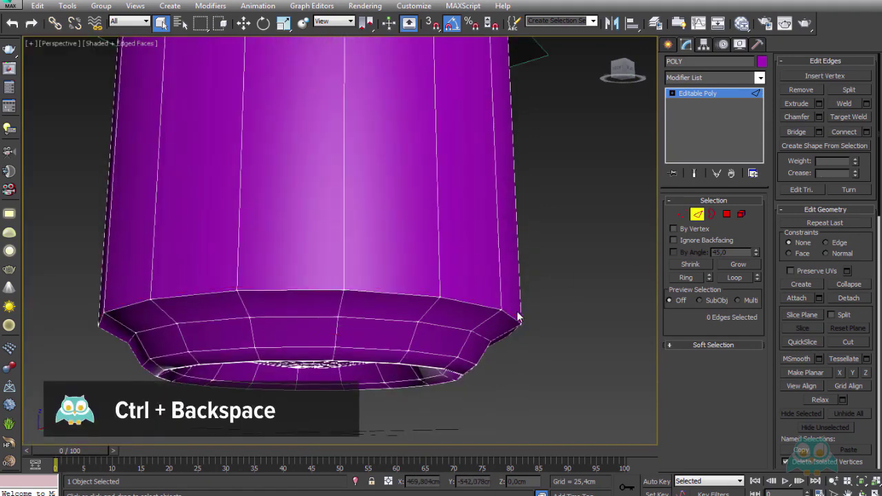
- Chamfer the body's bottom edge loop by about 2 cm with one segment
double_click(485, 304)
scroll(486, 307, "down", 3)
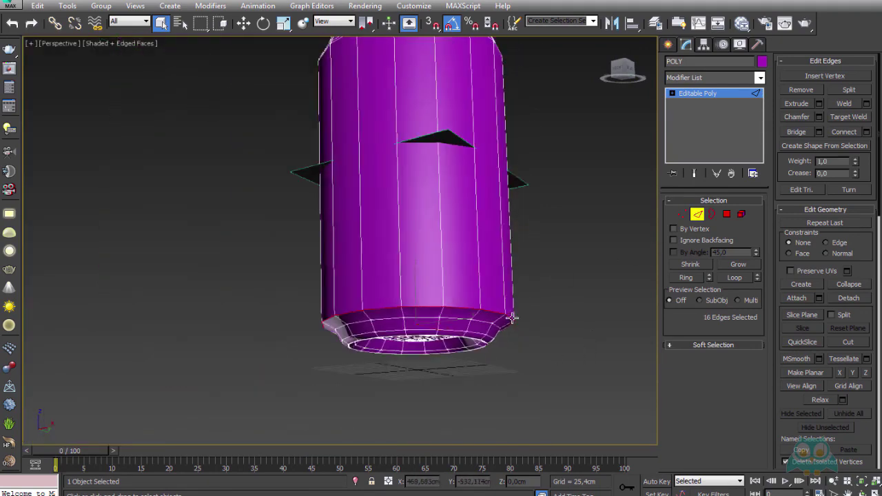
scroll(512, 317, "up", 5)
scroll(511, 318, "up", 2)
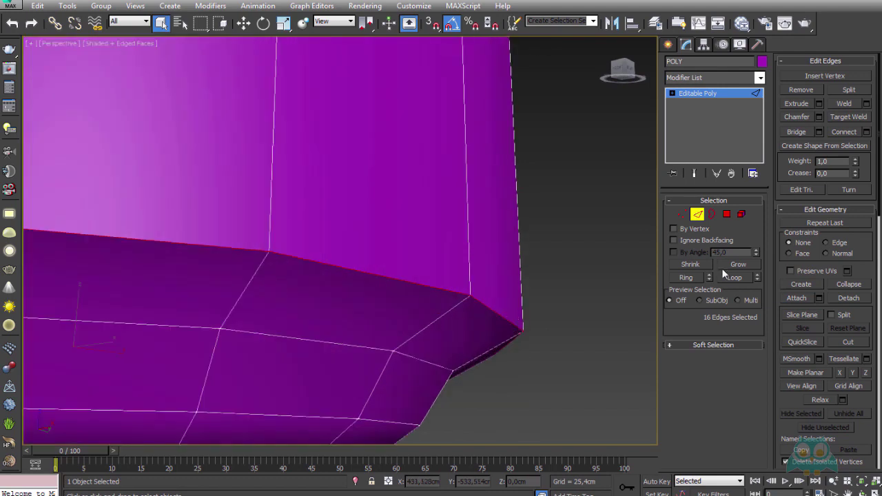
left_click(819, 116)
scroll(549, 299, "up", 2)
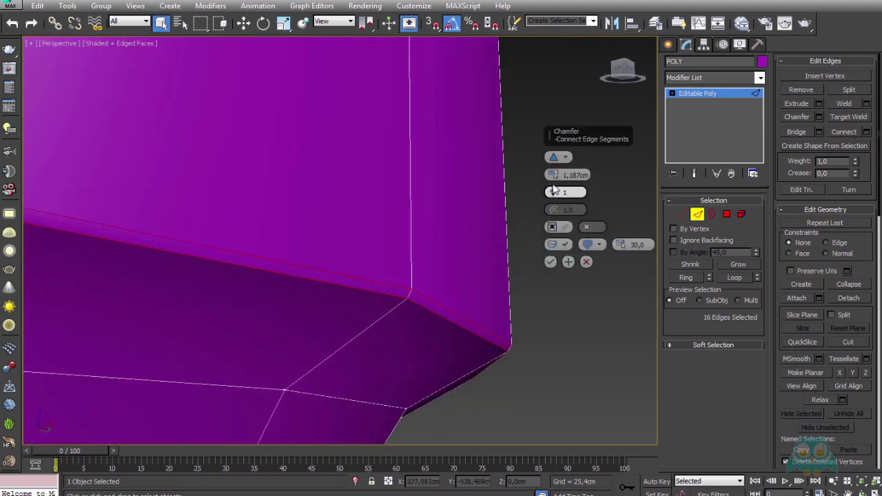
left_click_drag(552, 174, 553, 158)
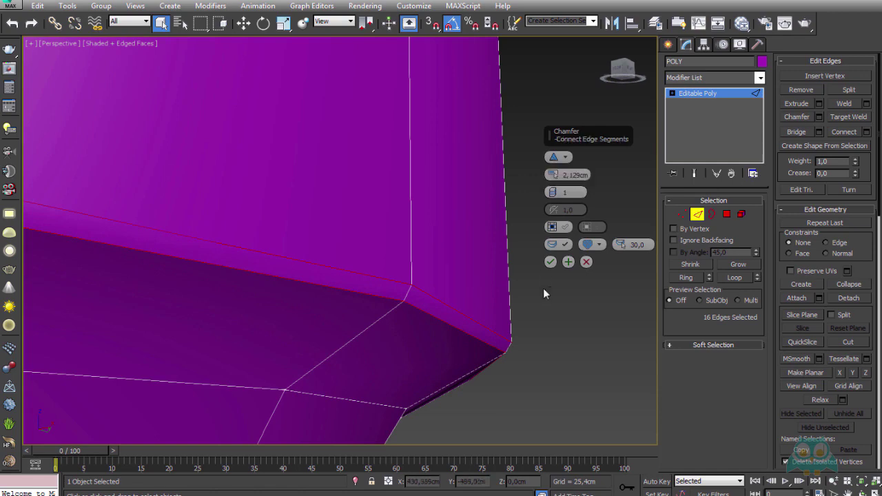
left_click(551, 262)
scroll(562, 302, "down", 3)
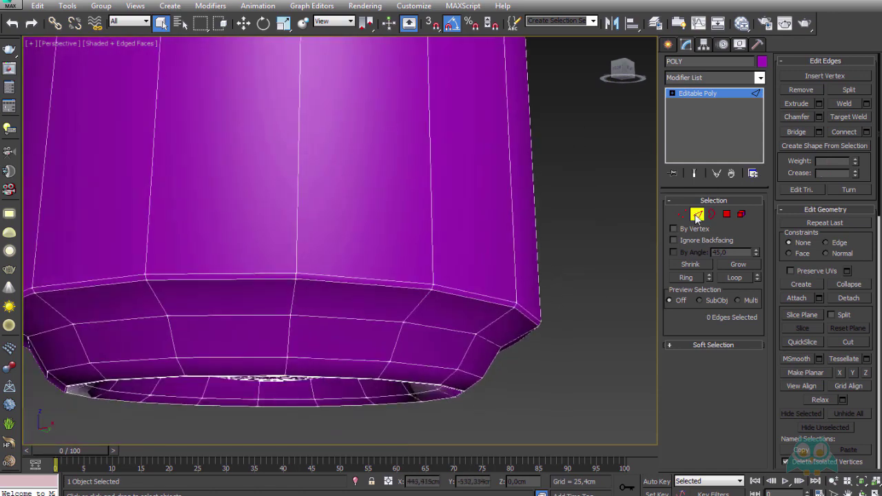
left_click(554, 239)
scroll(512, 386, "down", 2)
scroll(512, 329, "down", 2)
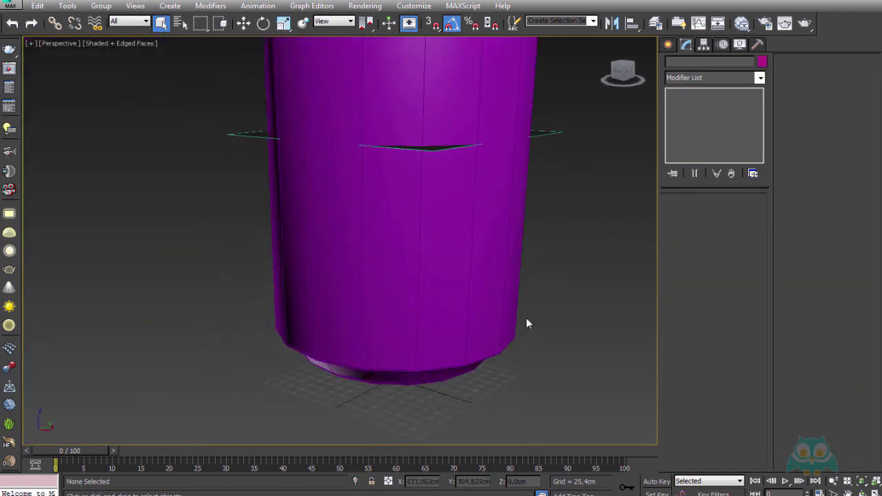
scroll(526, 324, "down", 3)
- Set the can's object colour to black
middle_click_drag(519, 402, 498, 280, "alt")
scroll(492, 330, "up", 3)
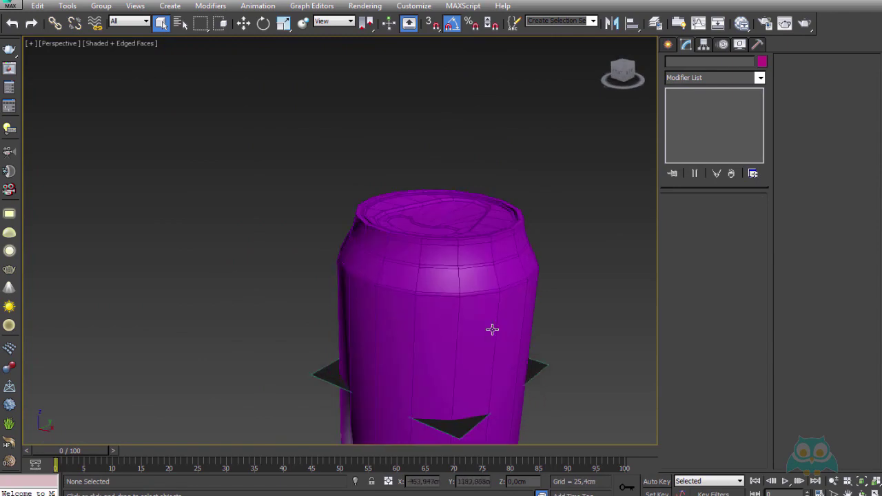
left_click(492, 329)
middle_click_drag(448, 262, 437, 276, "alt")
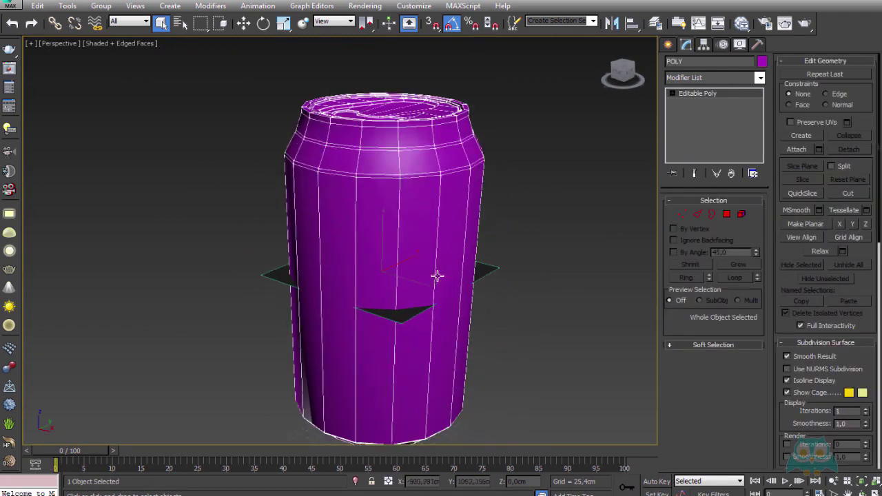
left_click(762, 62)
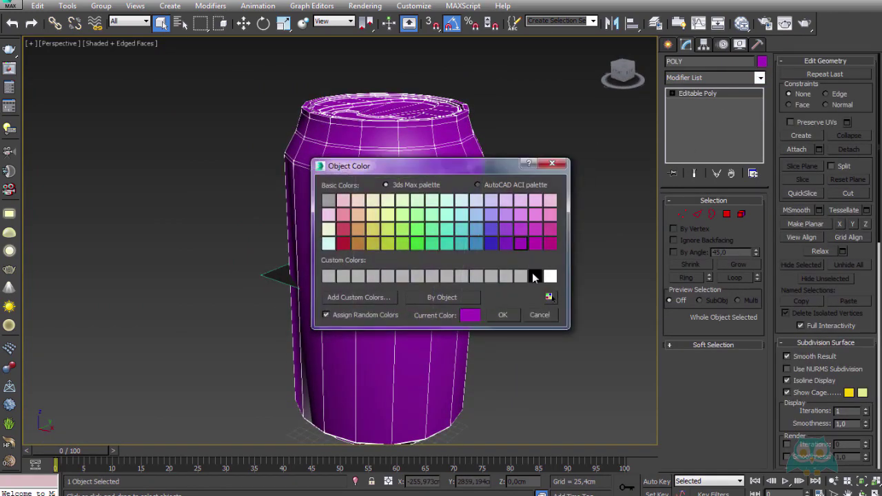
left_click(505, 312)
left_click(531, 316)
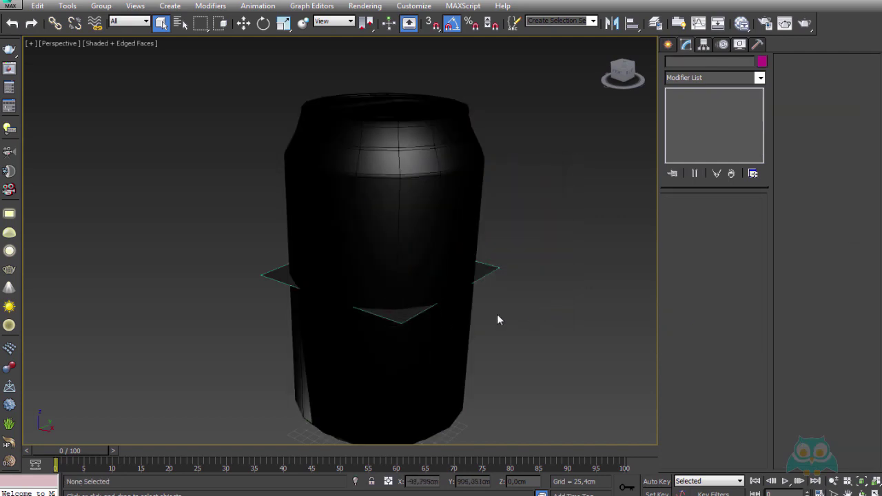
- Create a new Standard material (Material #26) in the Slate Material Editor and assign it to the can
left_click(741, 24)
left_click(457, 165)
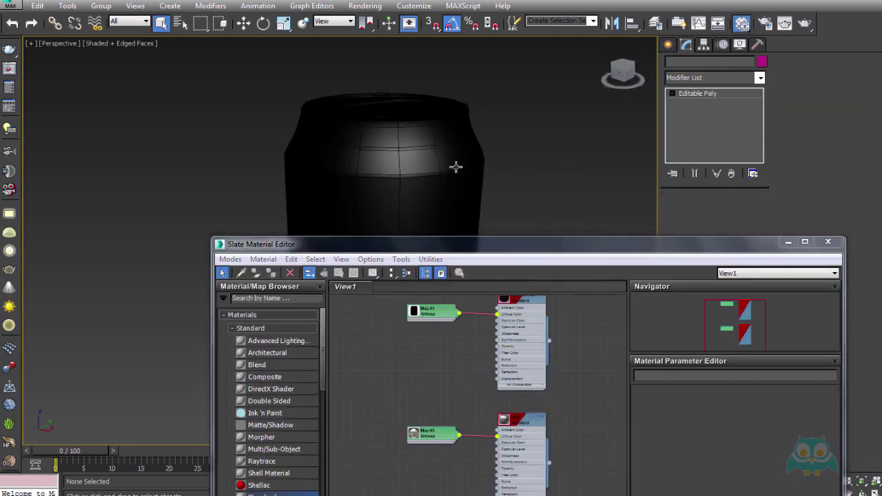
left_click_drag(515, 236, 521, 60)
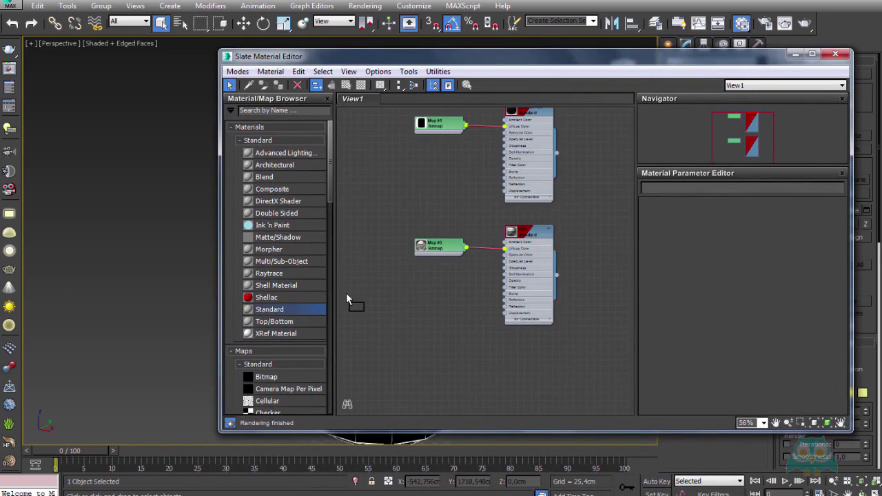
left_click_drag(405, 304, 405, 304)
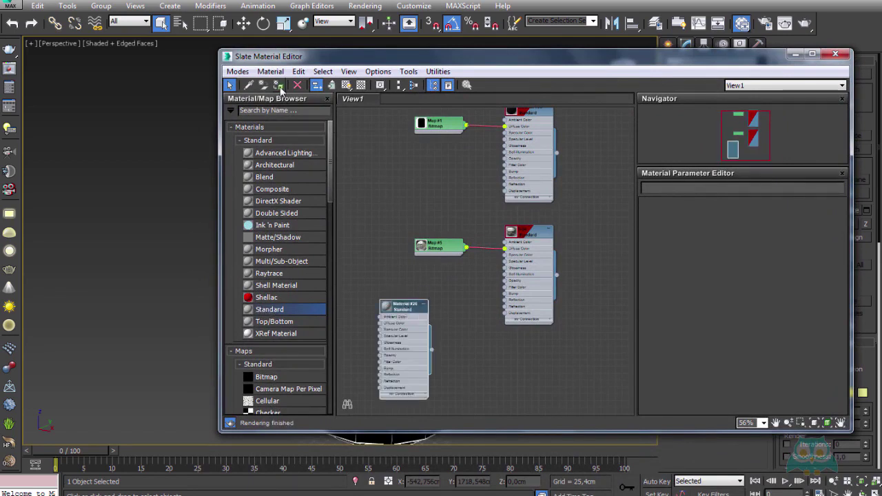
left_click(847, 57)
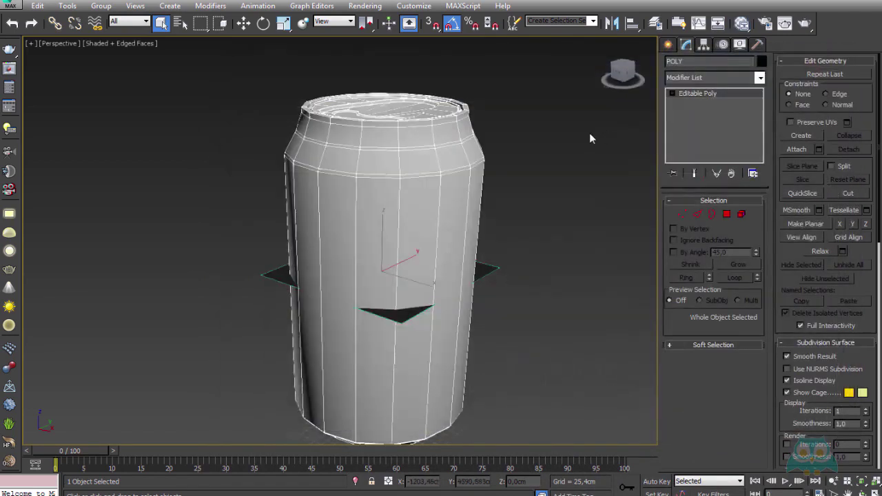
left_click(589, 132)
- Select the 16-edge loop just below the can's top rim in Edge mode
mouse_move(427, 194)
middle_mouse_down("alt")
mouse_move(423, 184)
mouse_move(442, 202)
mouse_move(298, 192)
mouse_move(361, 166)
mouse_move(442, 206)
mouse_move(406, 213)
middle_mouse_up("alt")
scroll(442, 202, "up", 3)
scroll(386, 197, "down", 2)
left_click(390, 178)
middle_click_drag(426, 254, 508, 219, "alt")
scroll(445, 168, "up", 5)
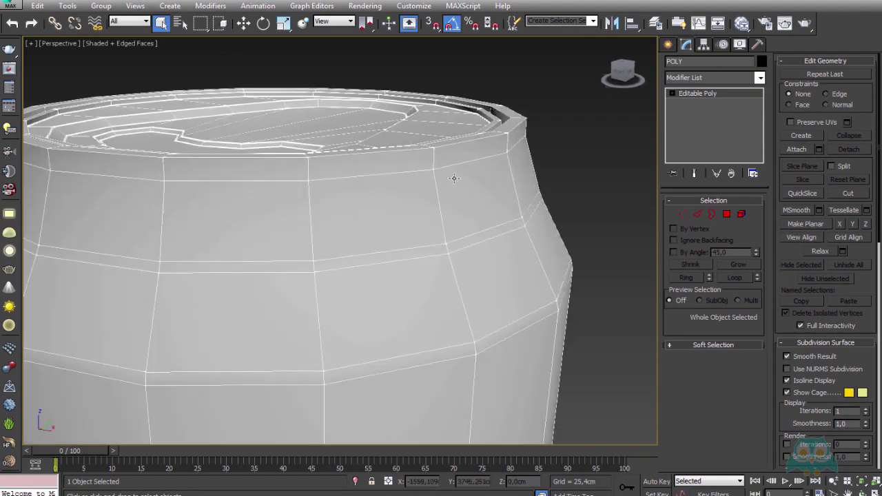
middle_click_drag(454, 178, 473, 149, "alt")
scroll(416, 141, "up", 2)
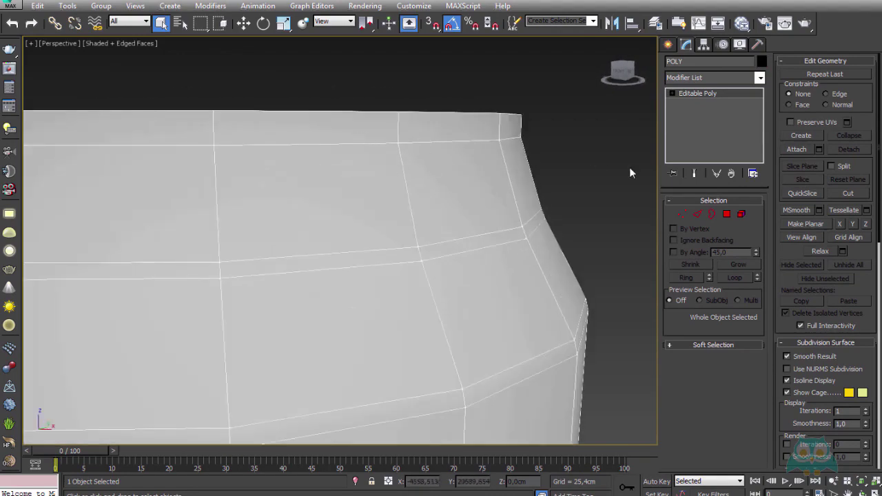
left_click(698, 214)
left_click(461, 141)
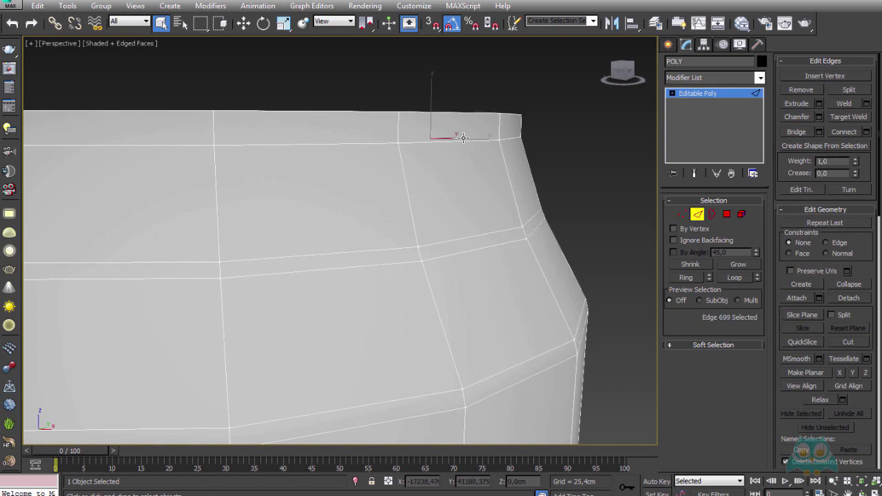
double_click(464, 141)
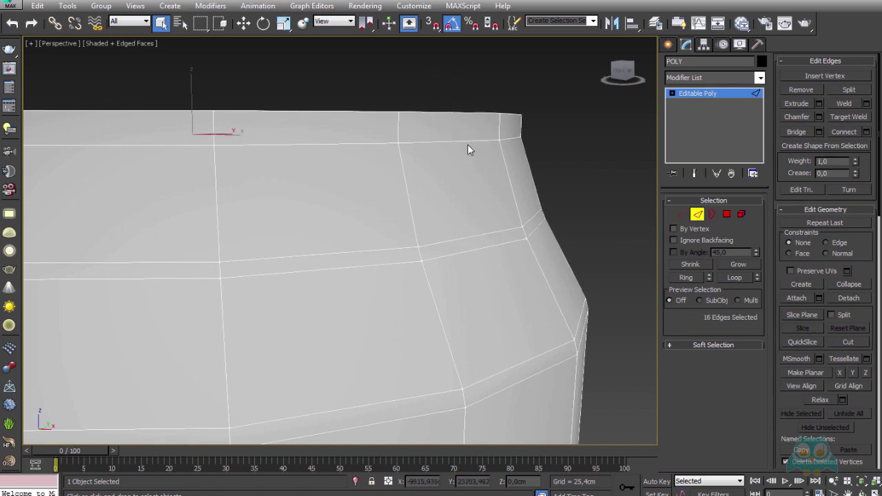
mouse_move(468, 145)
middle_mouse_down("alt")
mouse_move(491, 171)
mouse_move(485, 177)
mouse_move(462, 147)
middle_mouse_up("alt")
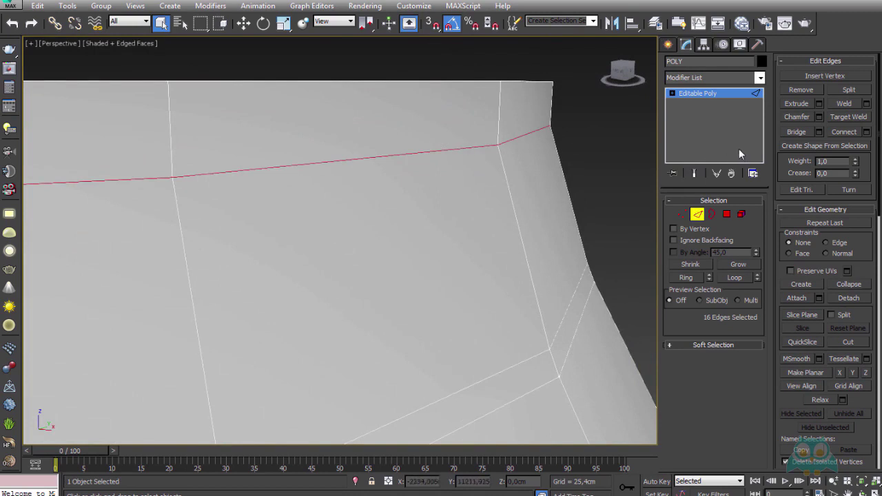
- Extrude the loop with zero height and about 1.7 cm width to cut a groove
left_click(819, 103)
right_click(607, 157)
right_click(609, 175)
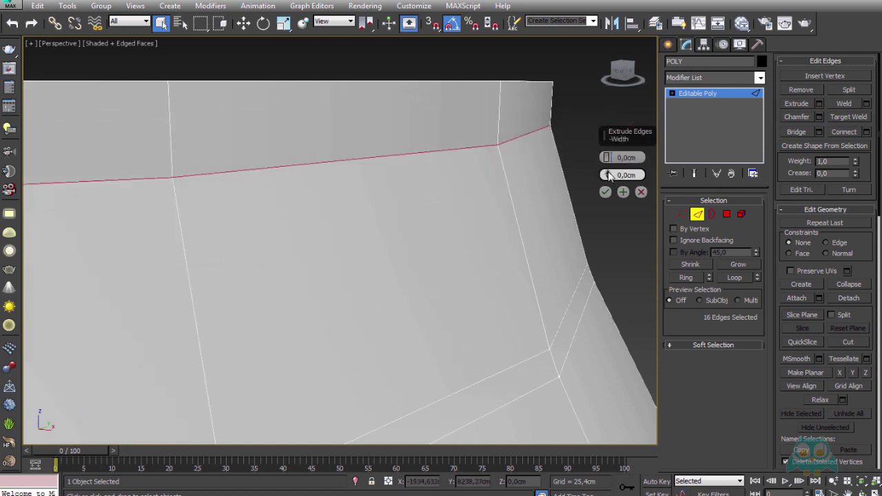
mouse_move(608, 174)
left_mouse_down()
mouse_move(607, 138)
mouse_move(606, 190)
left_mouse_up()
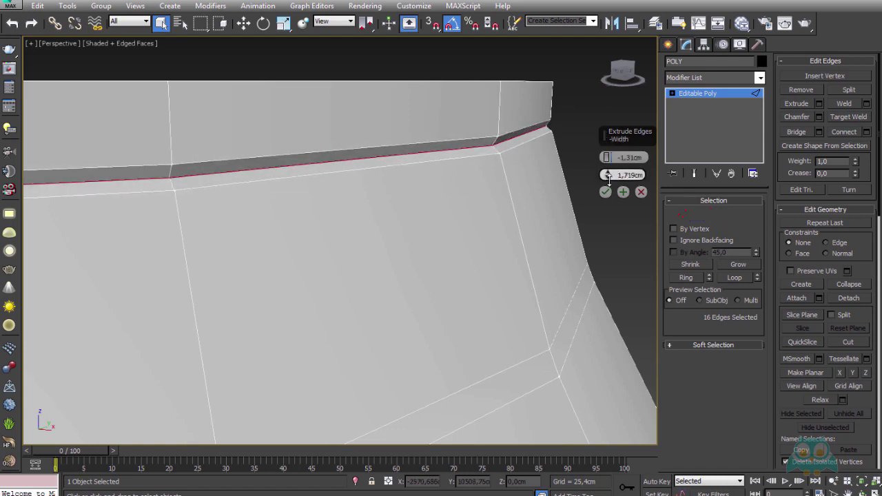
left_click(606, 192)
mouse_move(591, 191)
middle_mouse_down("alt")
mouse_move(583, 217)
mouse_move(643, 207)
middle_mouse_up("alt")
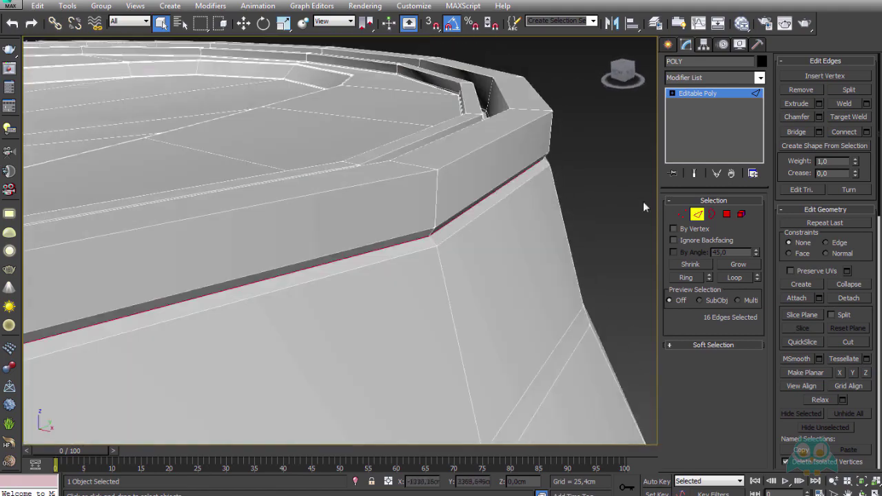
left_click(696, 215)
- Orbit around the can to inspect the underside and return to a side view
left_click(574, 201)
scroll(513, 191, "down", 5)
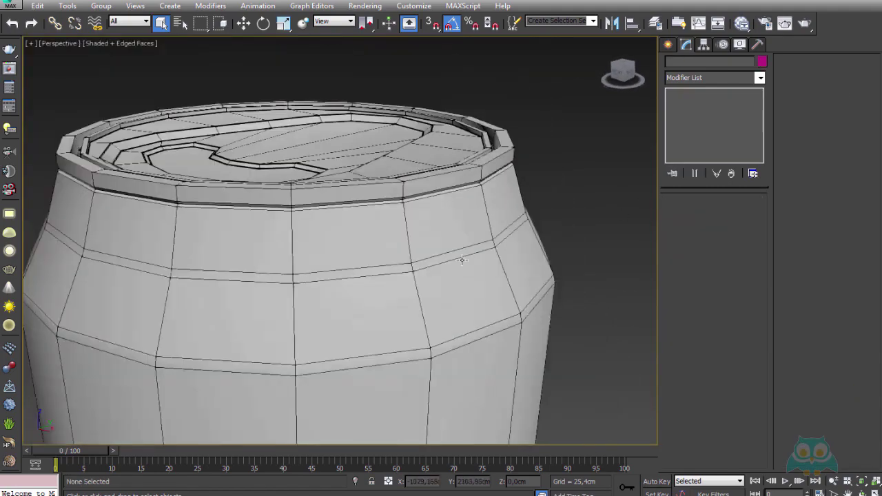
scroll(458, 242, "down", 3)
mouse_move(459, 242)
middle_mouse_down()
mouse_move(455, 83)
mouse_move(470, 134)
mouse_move(432, 185)
middle_mouse_up()
scroll(386, 339, "up", 5)
middle_click_drag(434, 244, 400, 220)
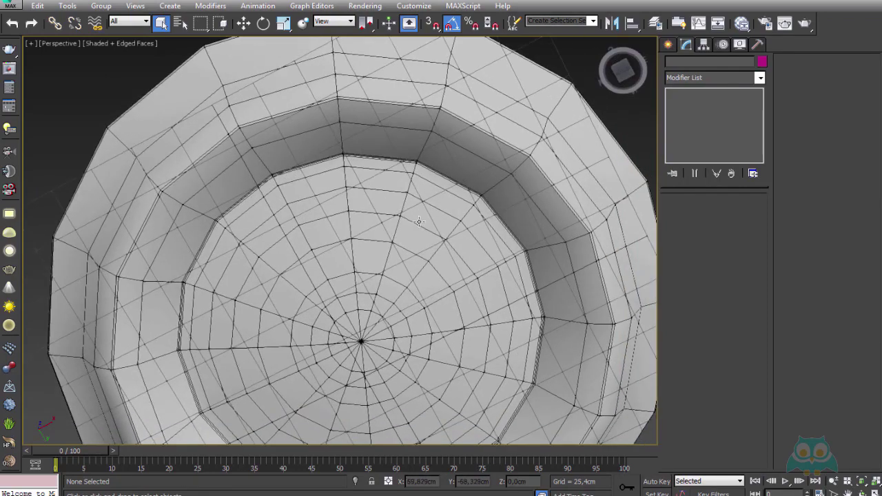
scroll(506, 193, "down", 3)
mouse_move(506, 192)
middle_mouse_down("alt")
mouse_move(496, 138)
mouse_move(493, 182)
mouse_move(452, 300)
mouse_move(450, 268)
middle_mouse_up("alt")
scroll(452, 299, "down", 2)
scroll(461, 147, "down", 2)
middle_click_drag(461, 146, 448, 266)
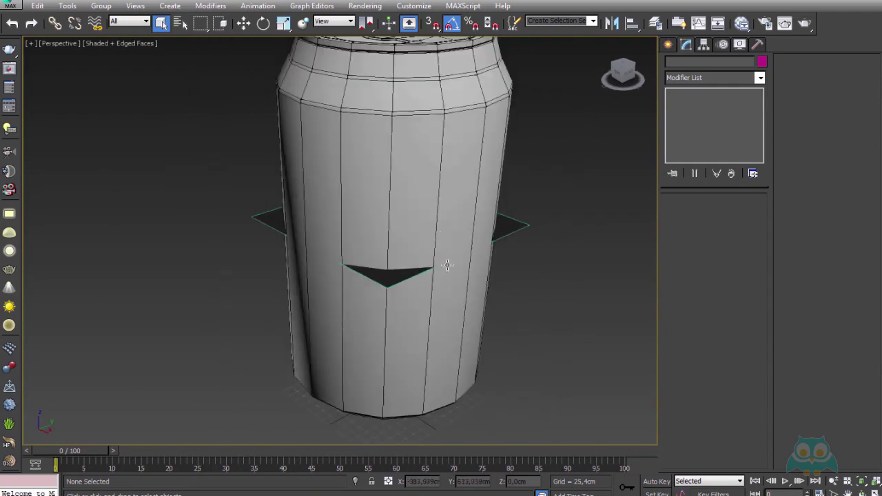
left_click(439, 142)
scroll(440, 142, "down", 2)
middle_click_drag(440, 141, 441, 173, "alt")
- Add a TurboSmooth modifier with Isoline Display on and Iterations set to 4
left_click(706, 77)
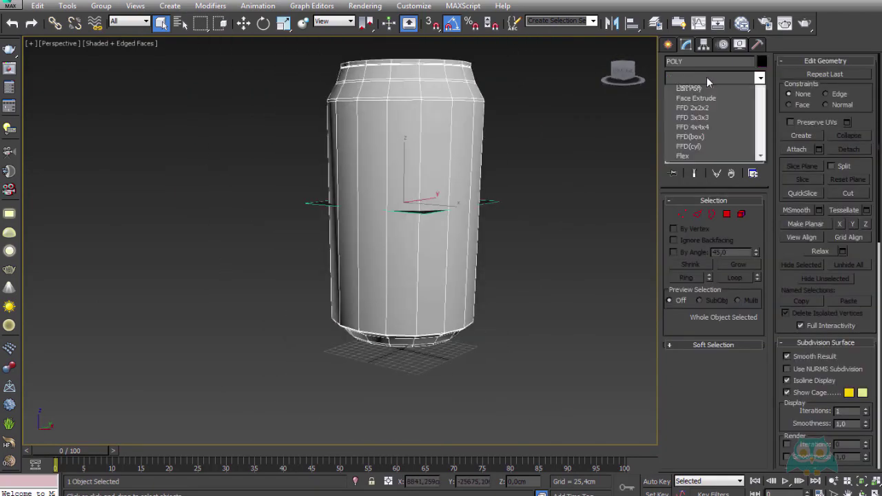
scroll(717, 276, "down", 10)
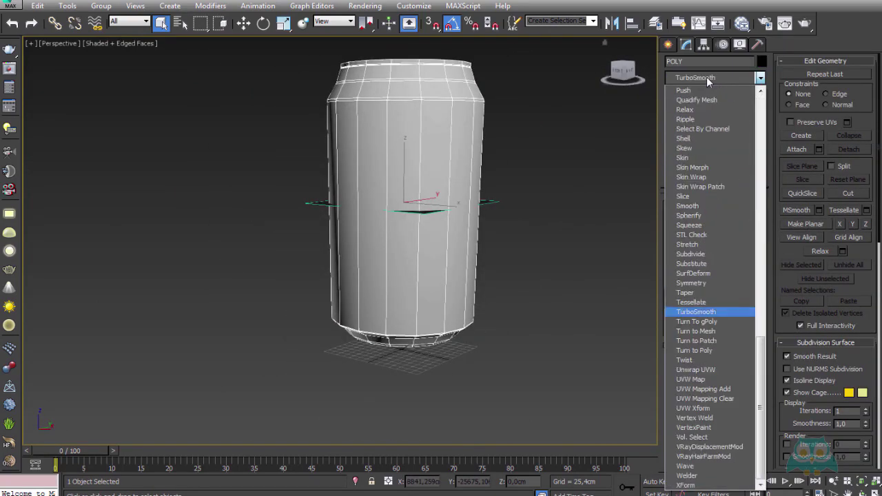
left_click(707, 313)
left_click(695, 252)
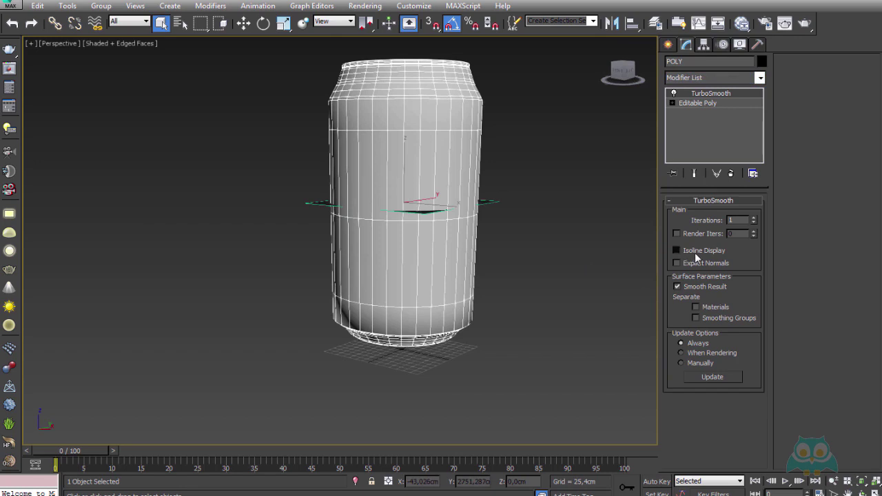
left_click(754, 218)
left_click(754, 217)
- Hide the viewport edged faces and grid, then orbit to view the can's bottom
mouse_move(528, 257)
middle_mouse_down("alt")
mouse_move(499, 230)
mouse_move(519, 199)
mouse_move(458, 242)
mouse_move(461, 278)
mouse_move(429, 197)
mouse_move(427, 274)
mouse_move(414, 317)
mouse_move(432, 173)
mouse_move(403, 251)
mouse_move(419, 309)
mouse_move(547, 222)
middle_mouse_up("alt")
left_click(519, 199)
key("F4")
key("g")
scroll(429, 197, "up", 3)
scroll(404, 251, "up", 2)
left_click(403, 251)
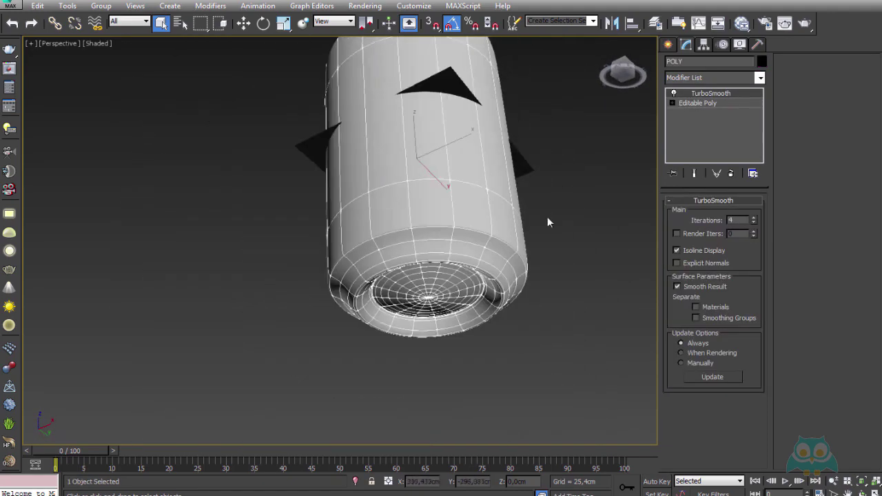
left_click(572, 257)
scroll(572, 257, "up", 5)
mouse_move(572, 257)
middle_mouse_down("alt")
mouse_move(426, 311)
mouse_move(451, 258)
mouse_move(459, 195)
mouse_move(459, 281)
mouse_move(573, 179)
mouse_move(553, 179)
middle_mouse_up("alt")
scroll(501, 193, "up", 3)
left_click(511, 186)
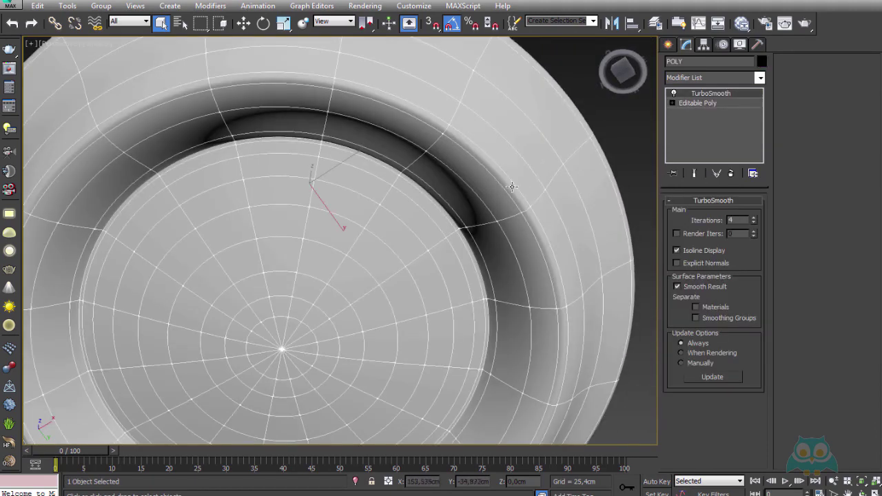
- Toggle TurboSmooth off and back on to compare the base mesh with the smoothed result
left_click(676, 93)
scroll(530, 205, "up", 3)
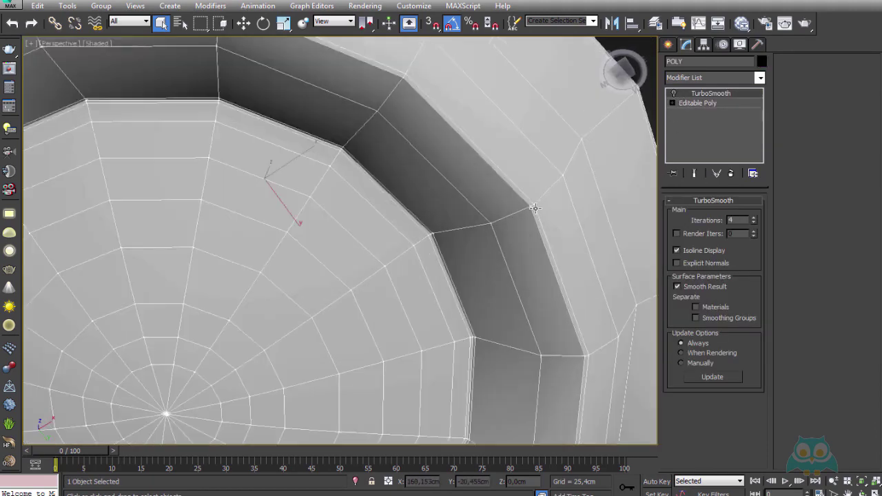
scroll(520, 197, "up", 3)
left_click(676, 93)
scroll(575, 180, "down", 3)
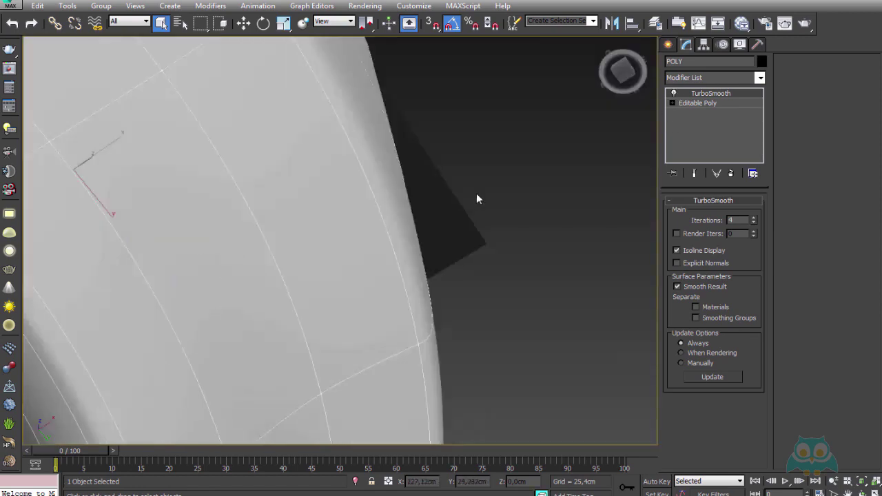
left_click(482, 228)
- Zoom and orbit along the can's side to inspect the smoothed edges
scroll(534, 205, "up", 2)
scroll(534, 206, "down", 3)
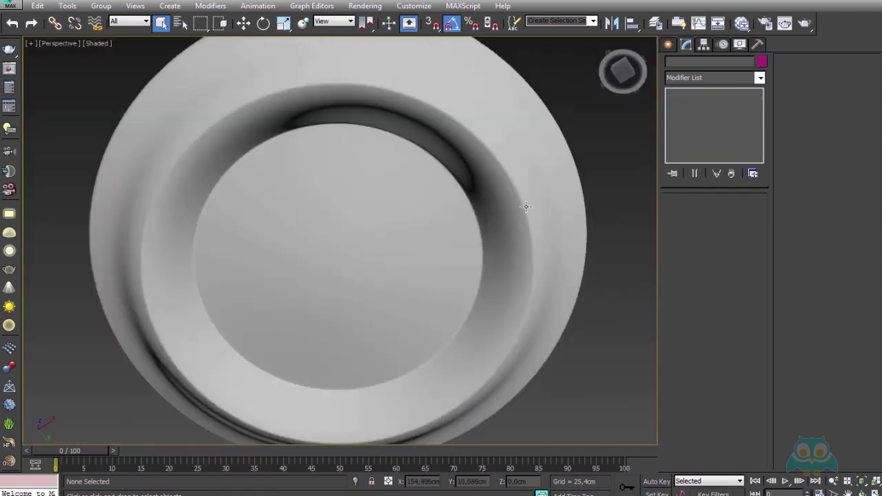
scroll(526, 206, "down", 4)
mouse_move(526, 206)
middle_mouse_down("alt")
mouse_move(540, 262)
mouse_move(546, 191)
middle_mouse_up("alt")
scroll(494, 218, "up", 3)
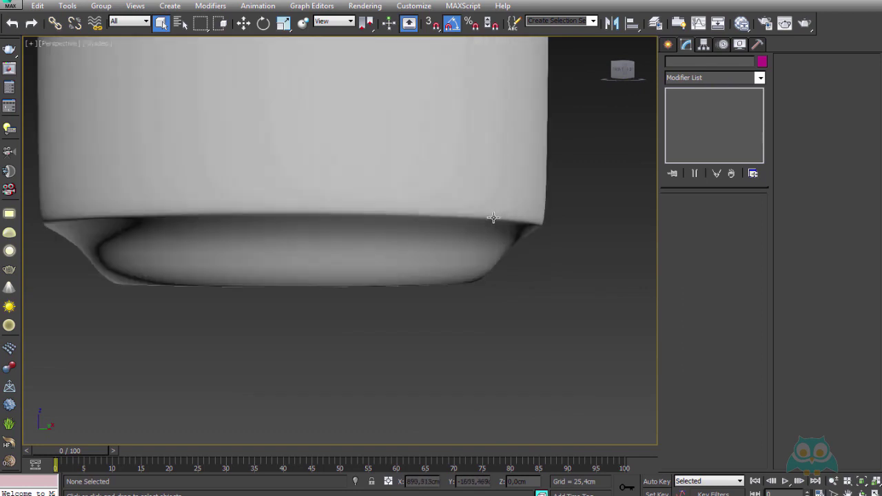
scroll(547, 225, "up", 2)
scroll(532, 226, "down", 3)
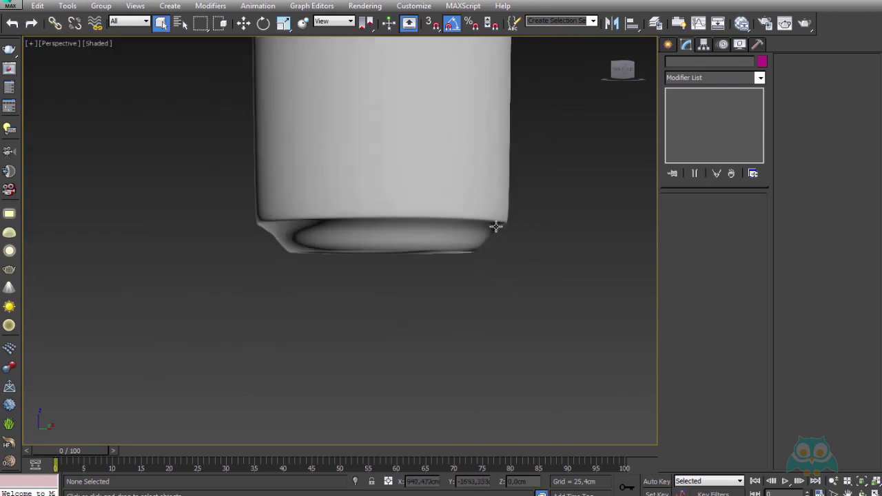
scroll(496, 227, "down", 4)
middle_click_drag(492, 167, 474, 205, "alt")
scroll(493, 177, "up", 5)
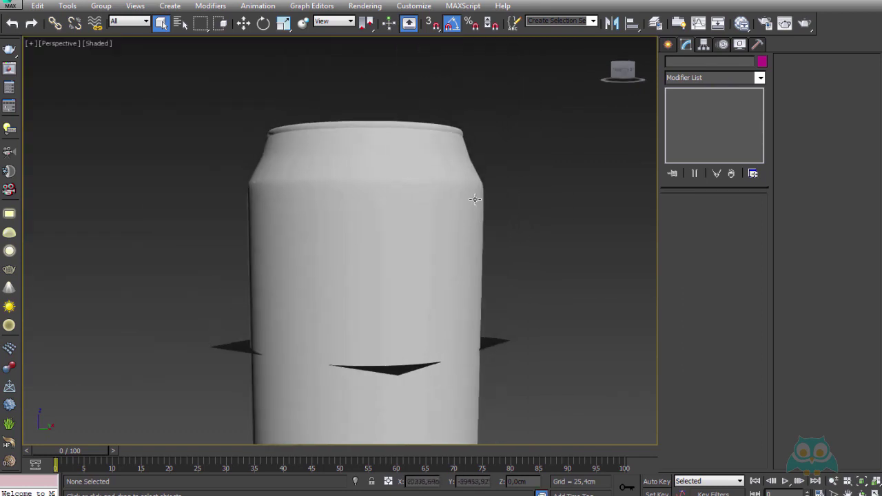
scroll(465, 184, "up", 5)
middle_click_drag(457, 165, 480, 185)
scroll(481, 185, "down", 2)
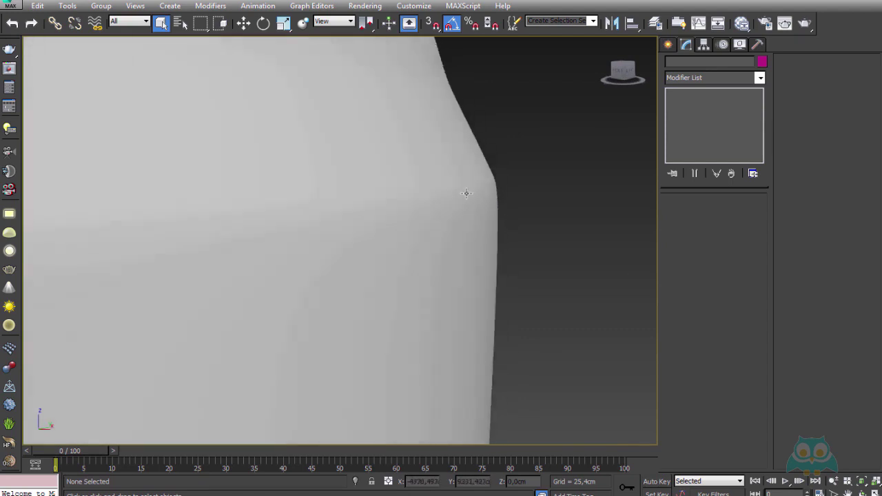
scroll(467, 191, "down", 3)
scroll(432, 198, "up", 2)
- With TurboSmooth off, remove the stray edge loop at Editable Poly edge level using Ctrl+Backspace
left_click(441, 187)
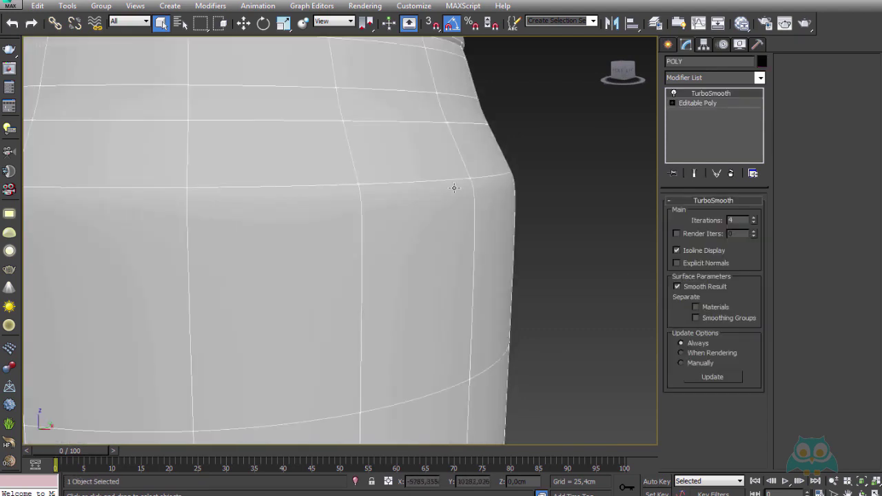
left_click(675, 93)
left_click(698, 102)
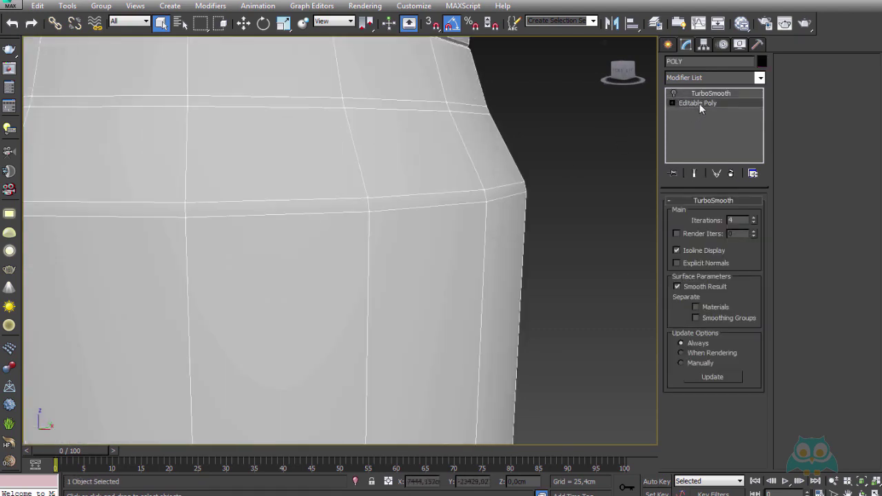
left_click(698, 214)
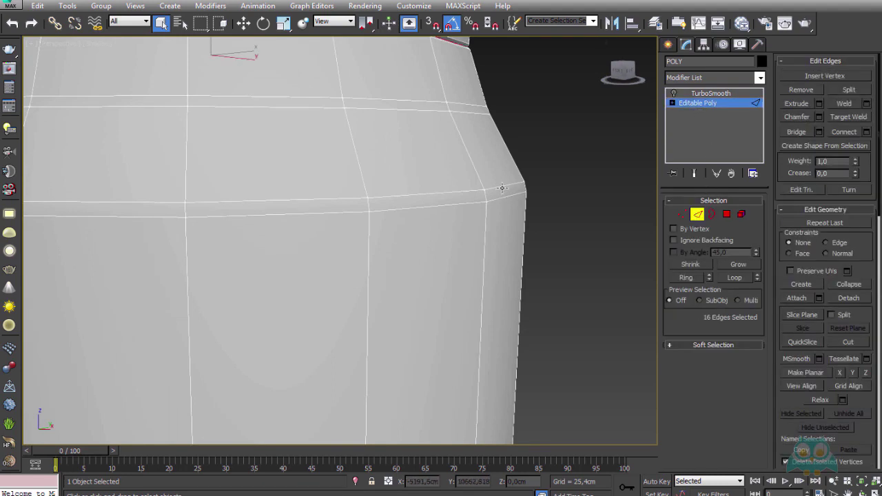
scroll(501, 200, "down", 4)
key("ctrl+BackSpace")
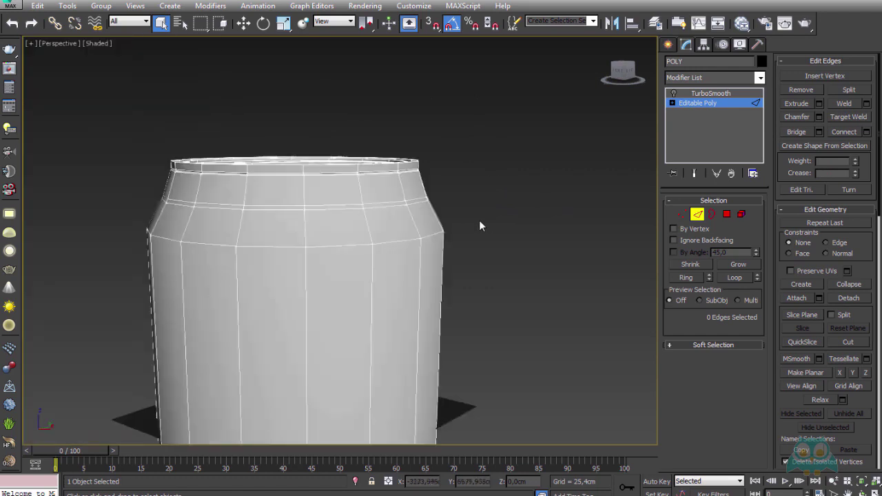
scroll(479, 220, "up", 1)
scroll(479, 220, "up", 3)
scroll(436, 221, "up", 2)
scroll(436, 221, "up", 2)
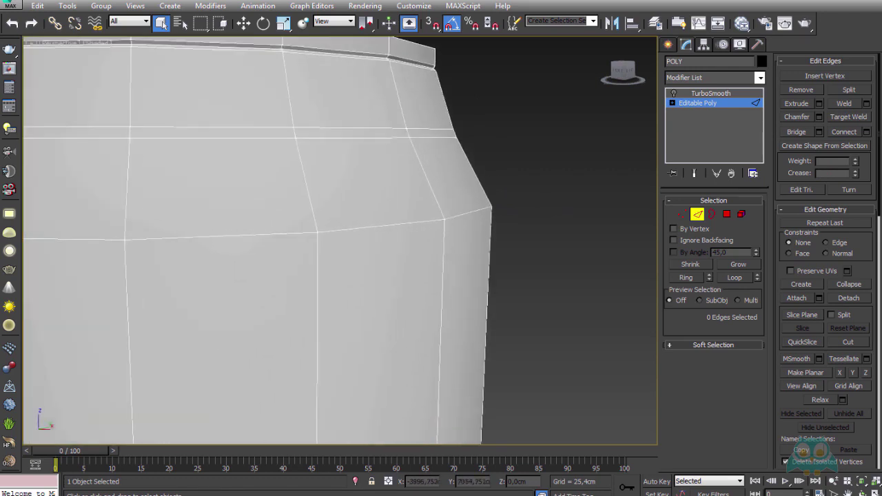
scroll(466, 214, "up", 1)
- Chamfer the loop below the shoulder by 1,474cm and return to the TurboSmooth result
double_click(465, 217)
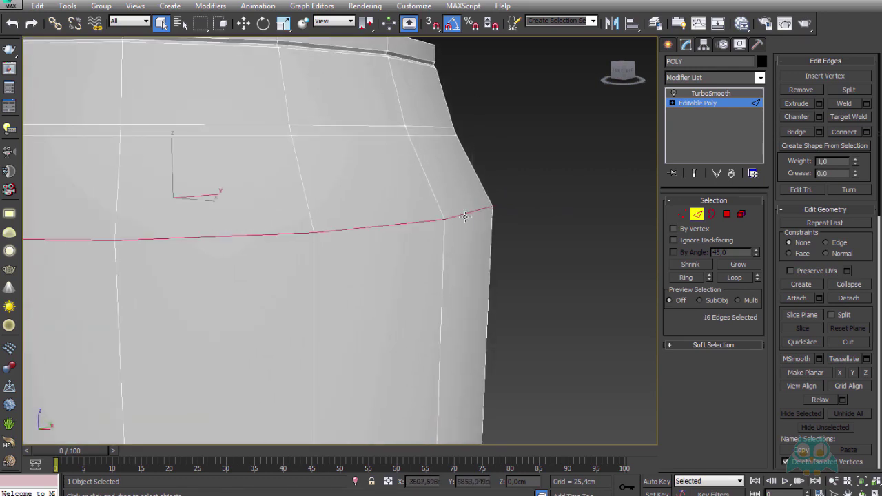
left_click(819, 118)
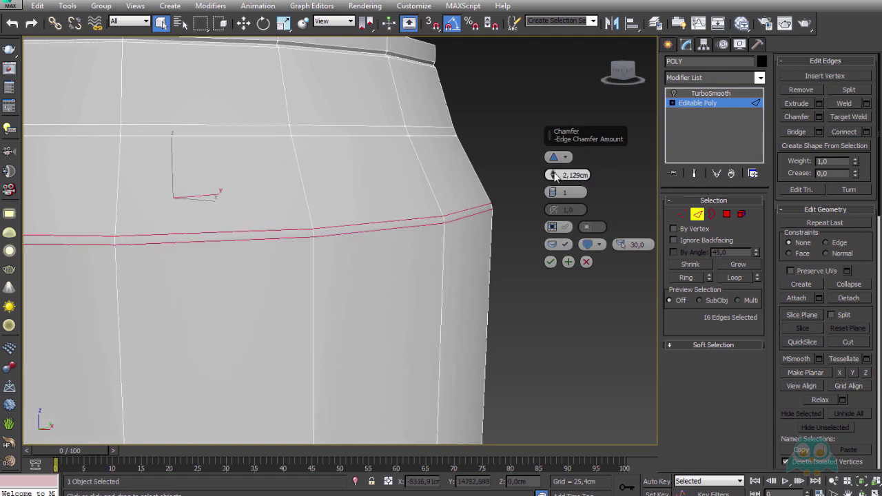
left_click_drag(554, 178, 554, 180)
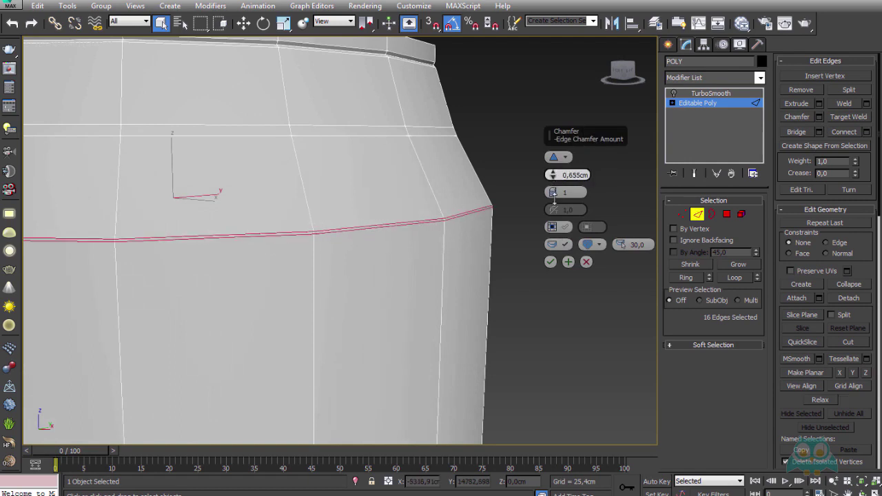
left_click(550, 262)
left_click(697, 215)
left_click(710, 93)
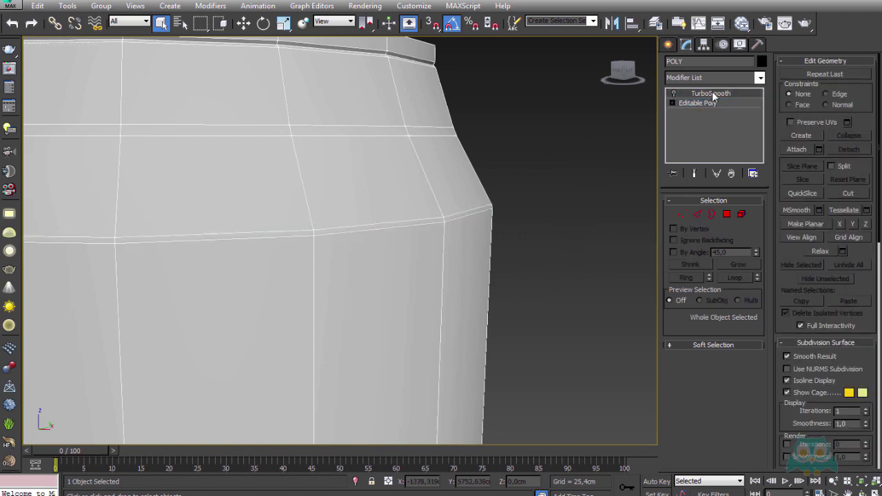
- Orbit and zoom to look down at the smoothed can's top
left_click(510, 201)
scroll(511, 201, "down", 3)
scroll(528, 213, "down", 3)
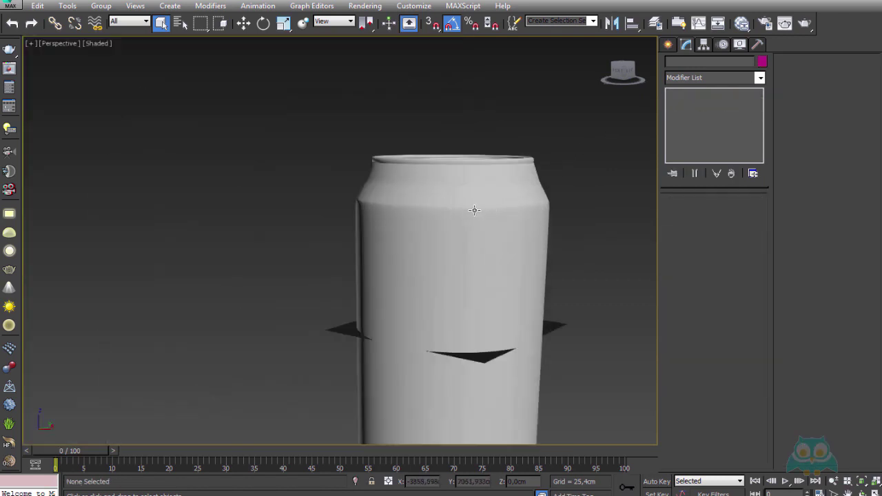
mouse_move(475, 210)
middle_mouse_down("alt")
mouse_move(522, 213)
mouse_move(479, 192)
middle_mouse_up("alt")
scroll(480, 197, "up", 2)
scroll(510, 181, "up", 1)
scroll(478, 192, "up", 2)
- Remove the existing upper-shoulder edge loop in Editable Poly edge mode
left_click(481, 146)
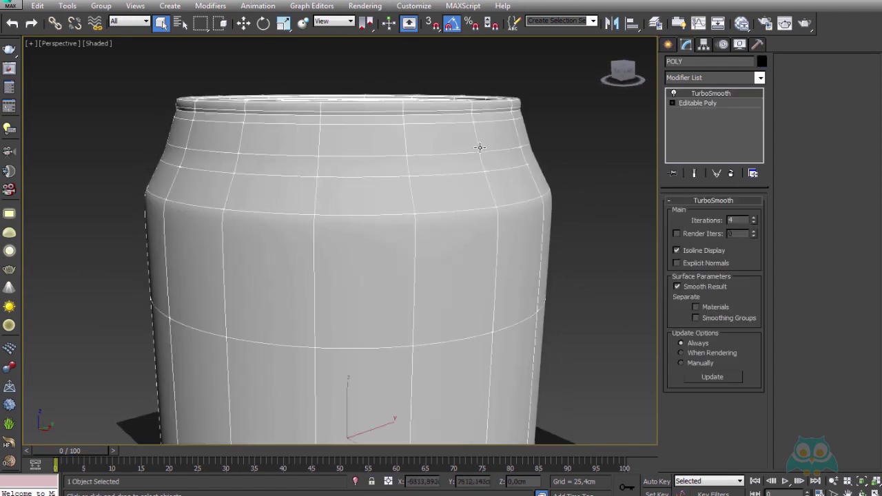
left_click(700, 104)
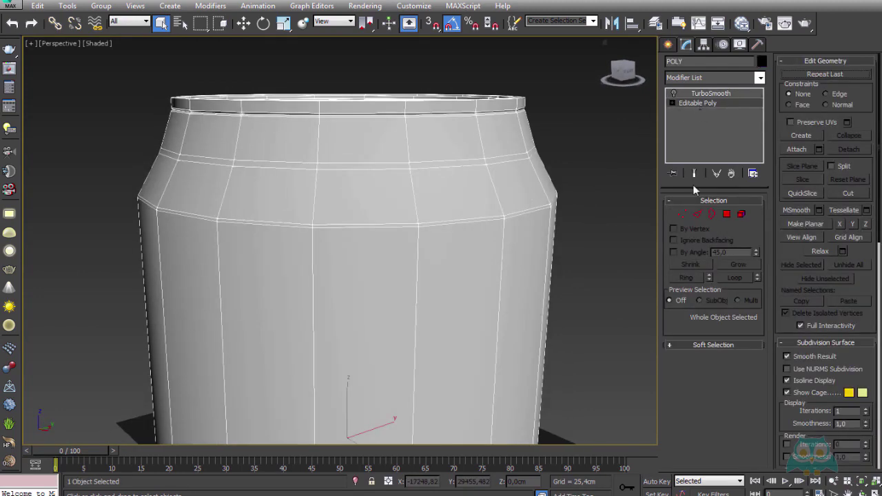
left_click(696, 215)
left_click(512, 157)
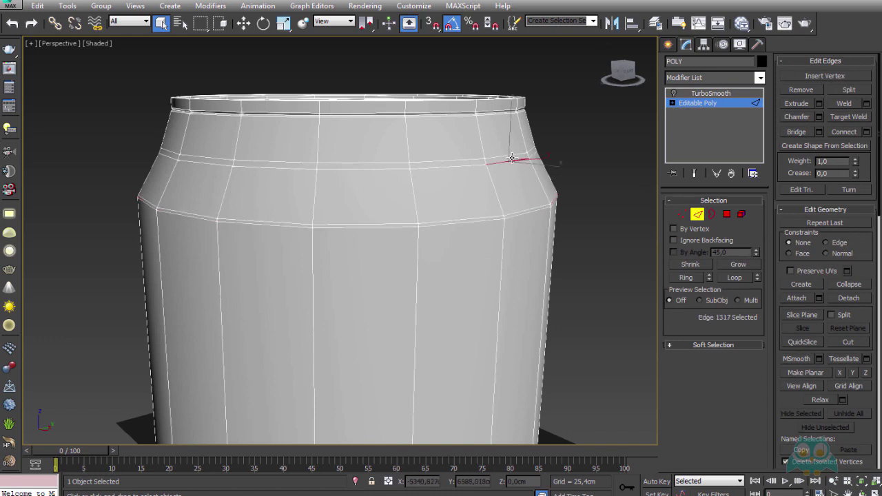
double_click(511, 156)
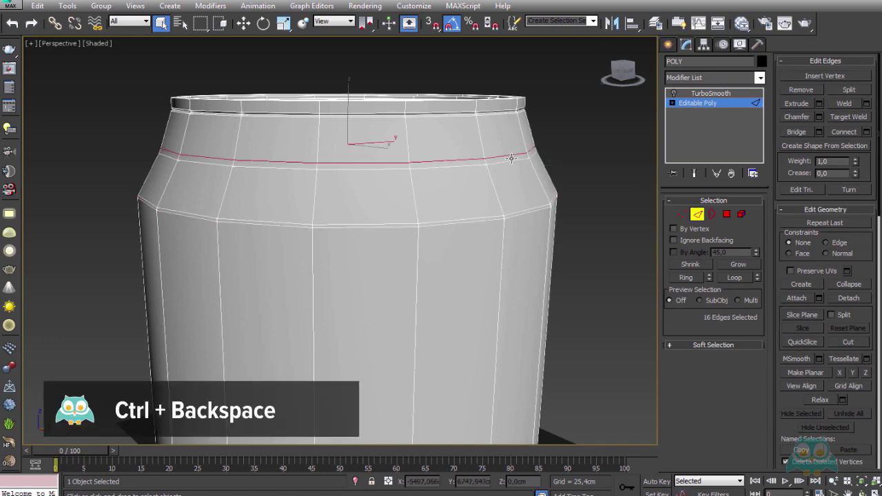
key("ctrl+BackSpace")
- Chamfer the loop at the top of the shoulder by 1,474cm with 2 segments, back under TurboSmooth
left_click(502, 164)
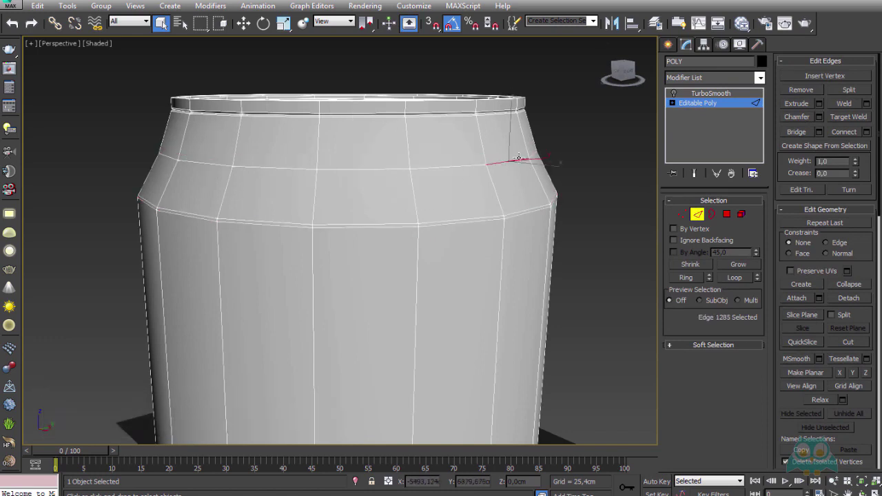
scroll(514, 164, "up", 3)
double_click(409, 179)
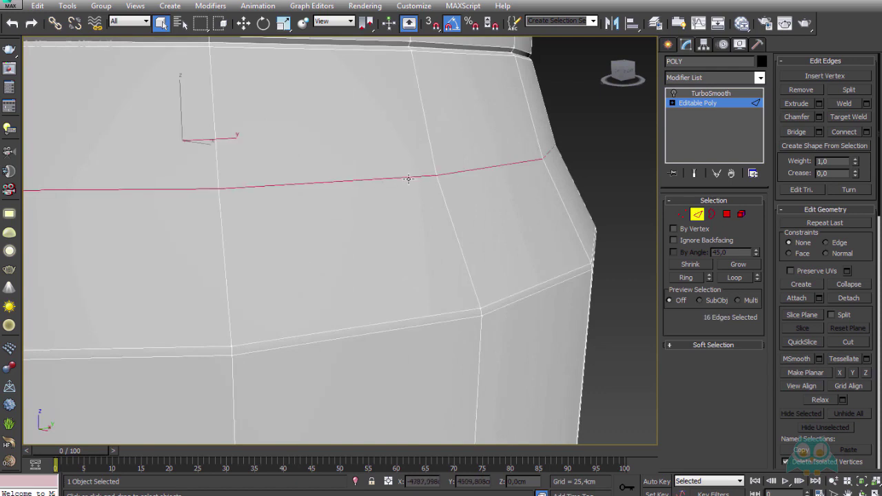
left_click(820, 117)
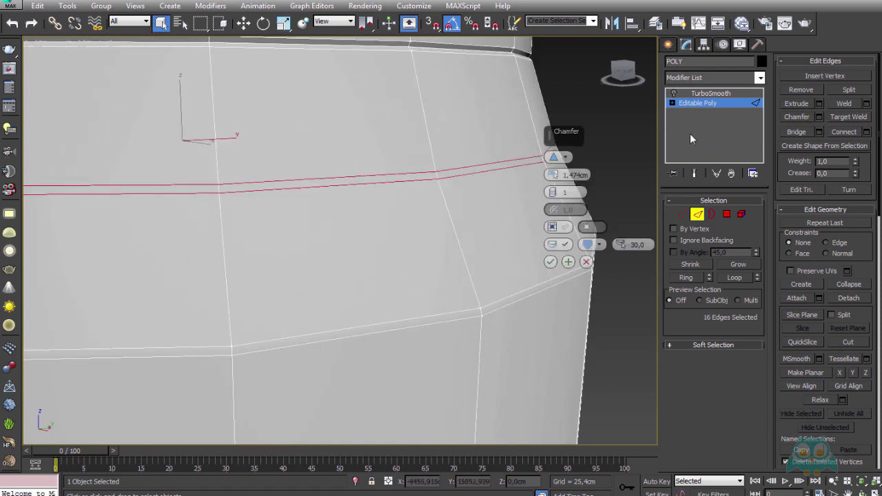
left_click(552, 190)
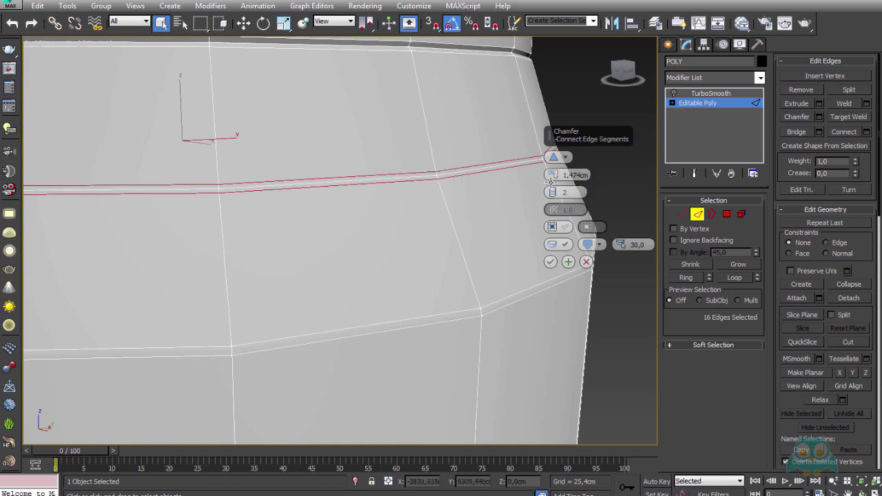
left_click_drag(551, 178, 551, 166)
left_click(551, 262)
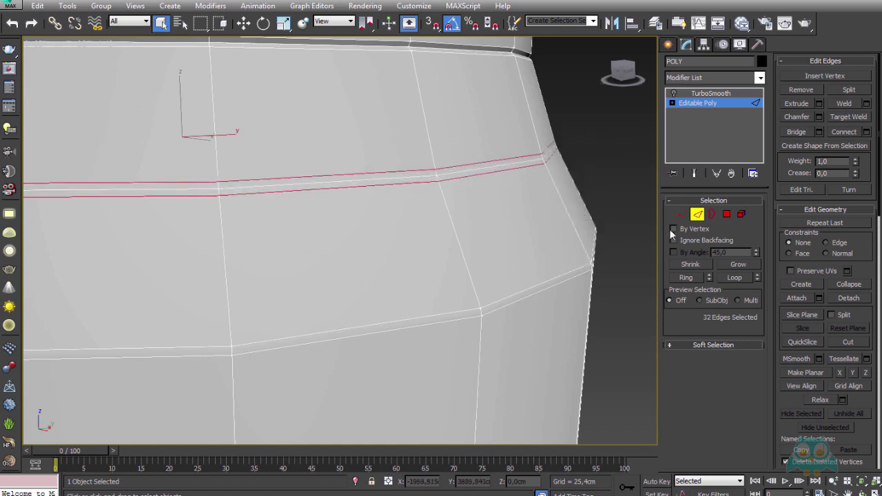
left_click(697, 214)
left_click(710, 94)
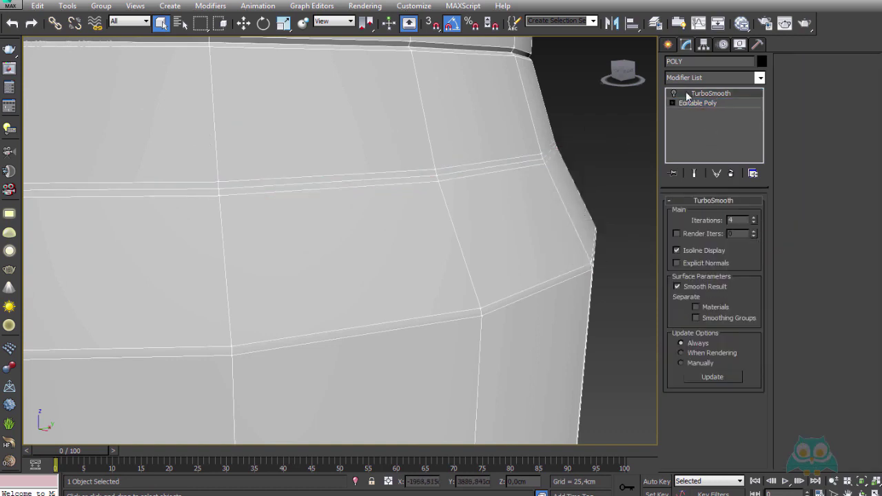
left_click(612, 124)
scroll(551, 194, "down", 3)
scroll(491, 168, "down", 2)
- With TurboSmooth hidden, remove the 32-edge loop just below the can's top rim in Editable Poly
scroll(551, 183, "up", 1)
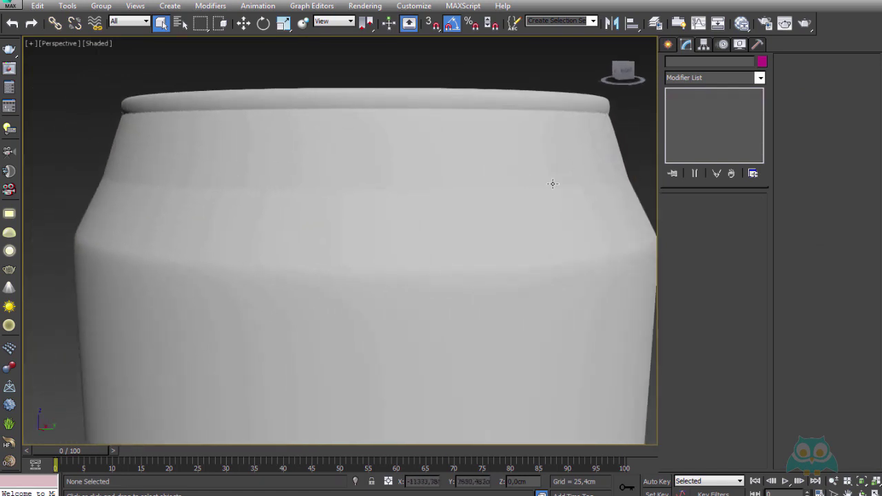
left_click(601, 178)
middle_click_drag(600, 178, 661, 120, "alt")
left_click(673, 94)
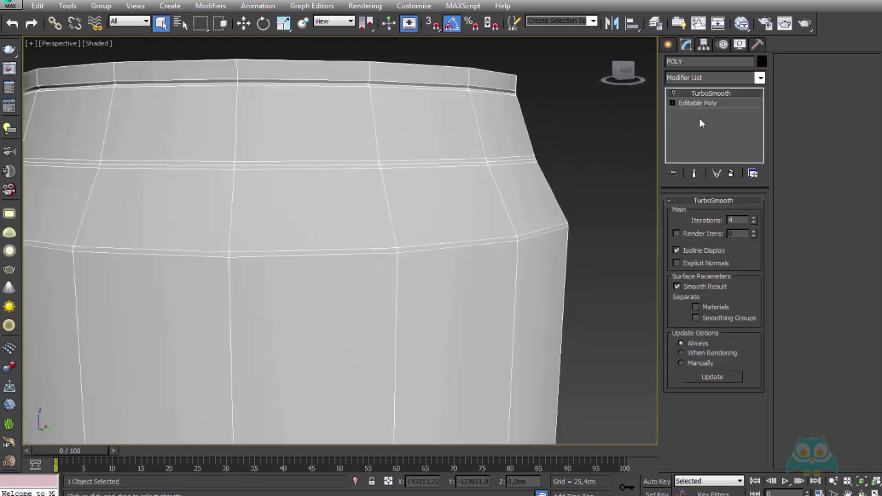
left_click(699, 102)
left_click(698, 214)
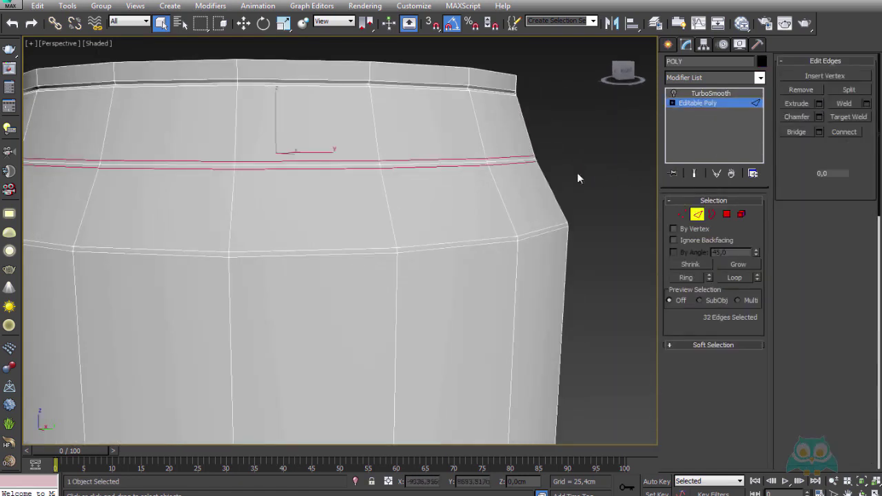
double_click(511, 160)
key("ctrl+BackSpace")
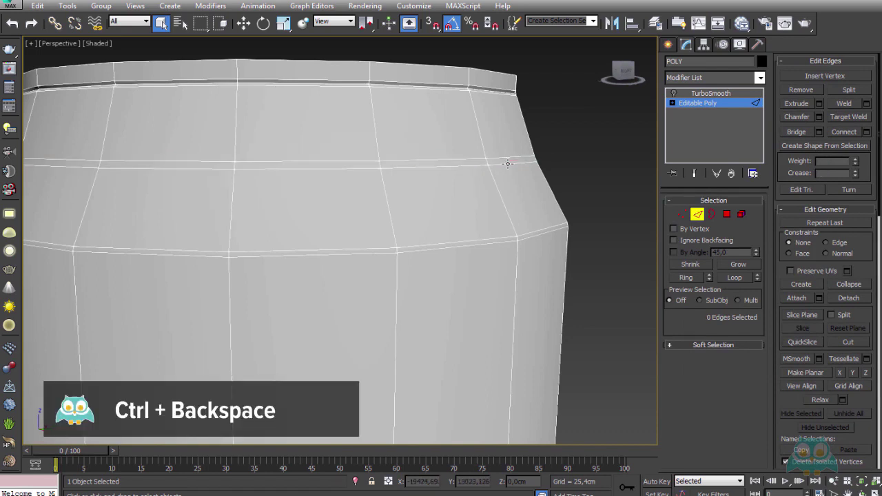
- Turn TurboSmooth back on and orbit around to inspect the softened shoulder and top rim
middle_click_drag(558, 219, 539, 171)
left_click(698, 214)
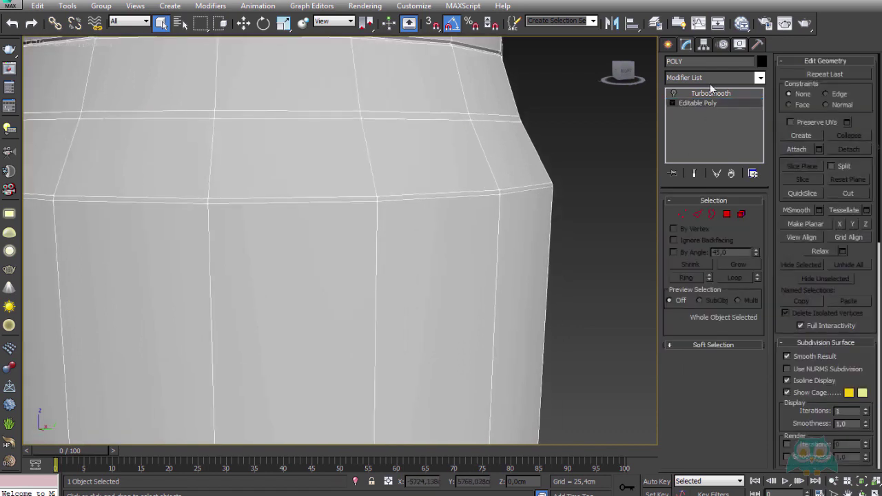
left_click(701, 94)
left_click(593, 128)
mouse_move(519, 144)
middle_mouse_down("alt")
mouse_move(486, 118)
mouse_move(475, 91)
middle_mouse_up("alt")
left_click(476, 101)
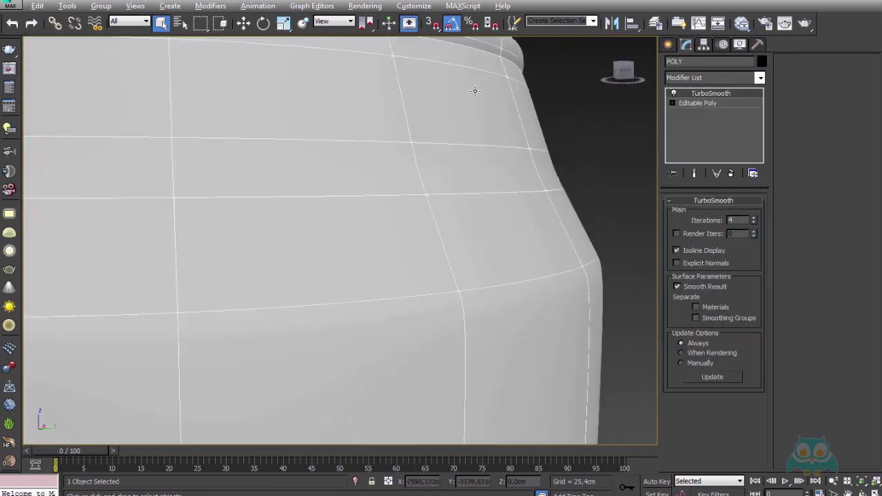
middle_click_drag(554, 84, 465, 136, "alt")
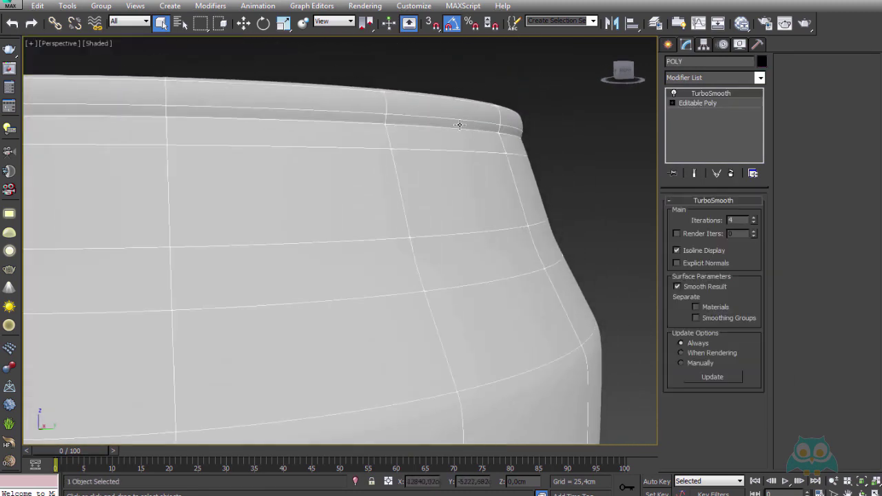
middle_click_drag(516, 119, 542, 129, "alt")
left_click(542, 128)
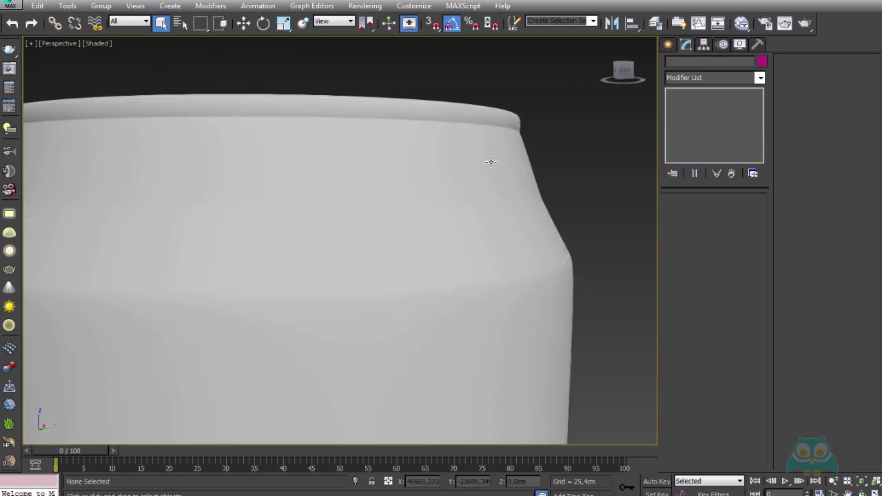
mouse_move(490, 161)
middle_mouse_down("alt")
mouse_move(467, 197)
mouse_move(418, 198)
middle_mouse_up("alt")
scroll(418, 197, "down", 2)
scroll(441, 186, "up", 2)
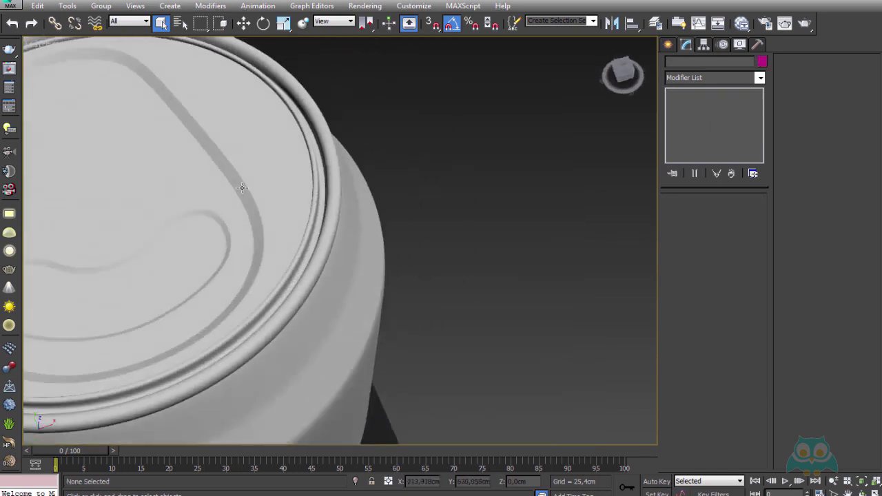
scroll(462, 179, "up", 2)
scroll(476, 173, "up", 3)
middle_click_drag(476, 173, 473, 120, "alt")
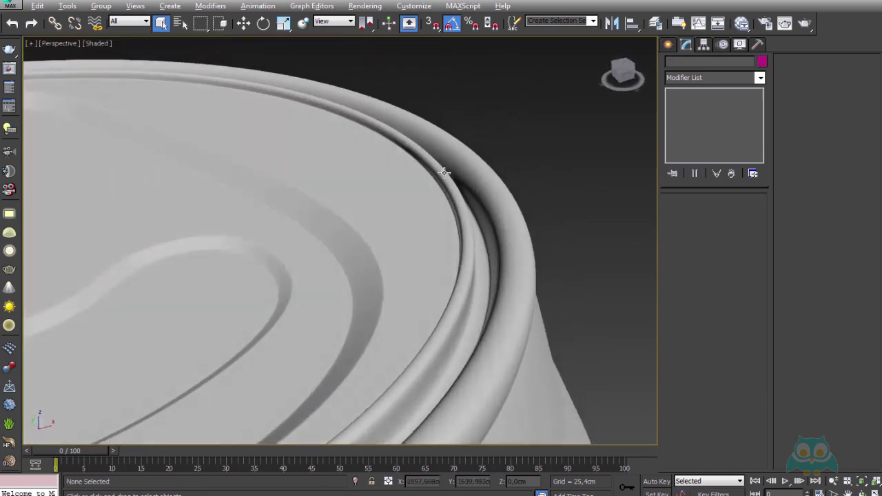
middle_click_drag(444, 172, 431, 156, "alt")
scroll(466, 214, "up", 1)
scroll(437, 232, "up", 3)
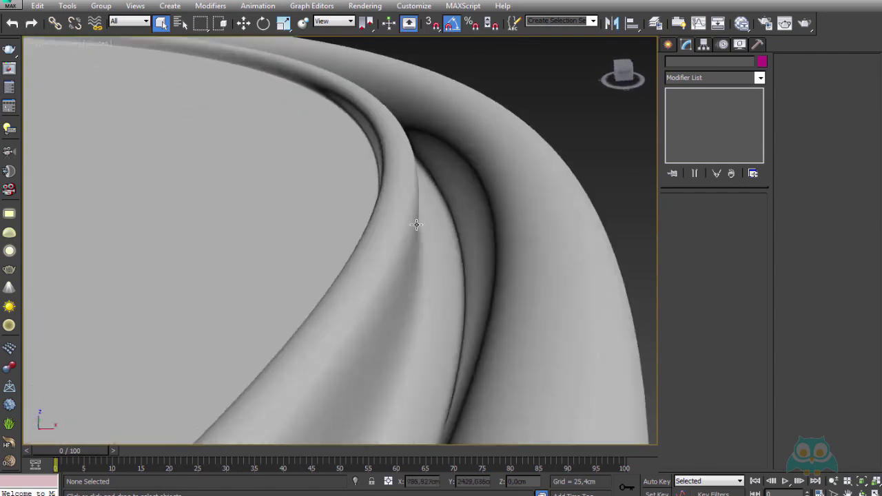
left_click(433, 221)
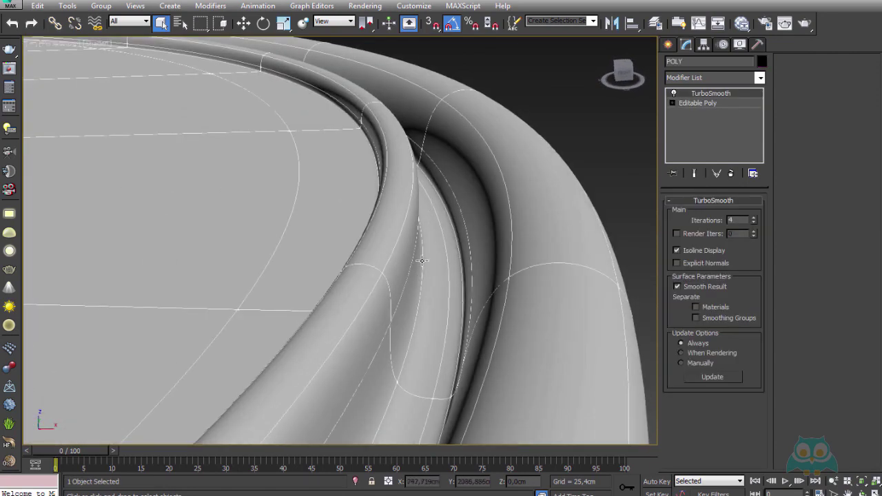
scroll(423, 260, "down", 2)
left_click(542, 152)
scroll(514, 228, "up", 4)
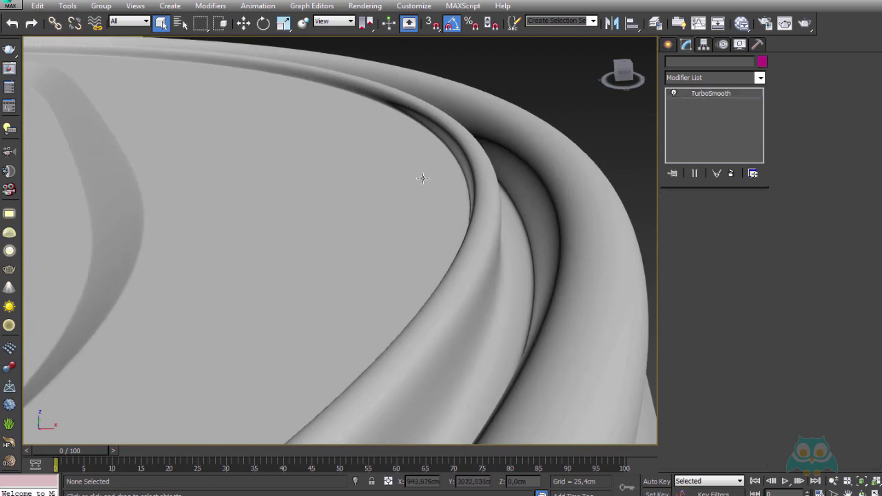
left_click(422, 178)
scroll(437, 186, "down", 2)
scroll(442, 125, "up", 2)
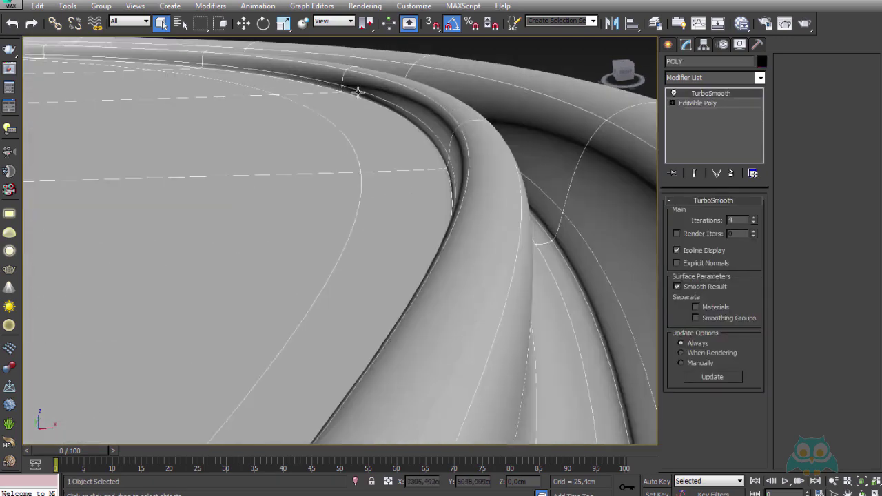
middle_click_drag(358, 91, 323, 111, "alt")
scroll(353, 114, "up", 3)
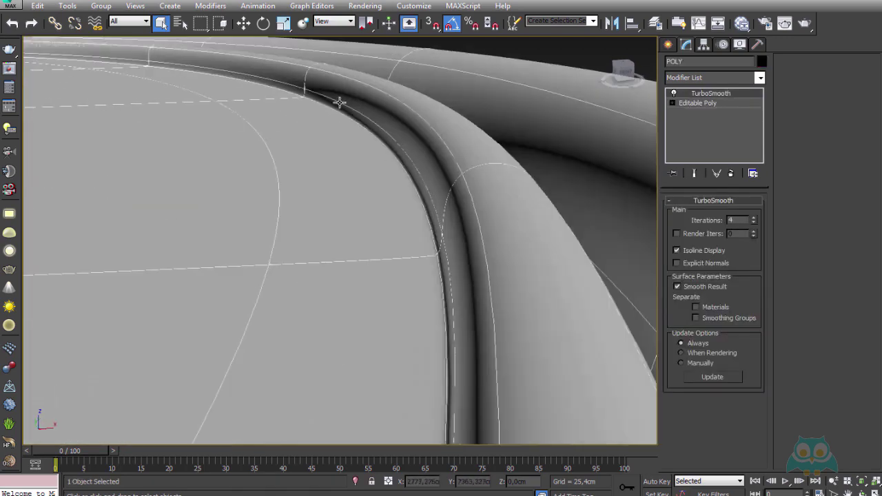
scroll(340, 102, "down", 3)
key("ctrl+d")
scroll(345, 131, "up", 3)
mouse_move(526, 138)
middle_mouse_down("alt")
mouse_move(416, 202)
mouse_move(451, 296)
mouse_move(431, 325)
middle_mouse_up("alt")
scroll(416, 202, "down", 3)
scroll(434, 266, "down", 3)
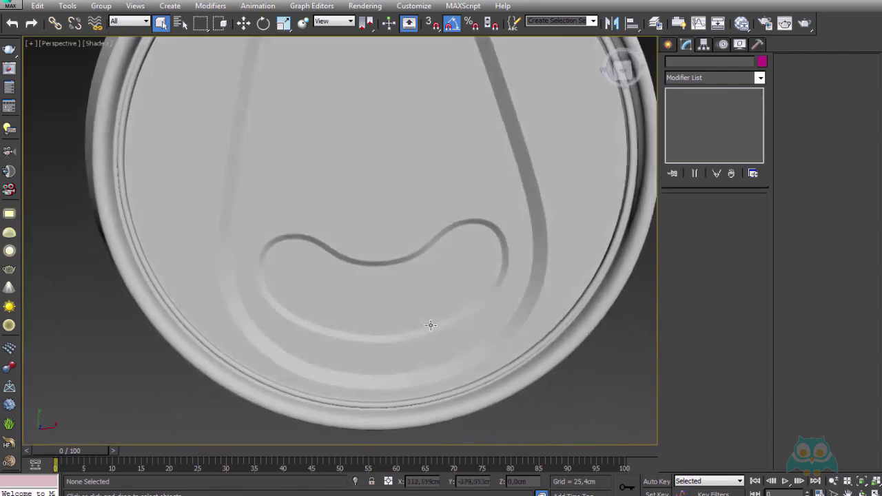
scroll(431, 325, "down", 3)
mouse_move(423, 287)
middle_mouse_down("alt")
mouse_move(425, 325)
mouse_move(457, 237)
middle_mouse_up("alt")
scroll(422, 318, "up", 3)
scroll(419, 312, "down", 3)
scroll(455, 204, "up", 4)
mouse_move(455, 204)
middle_mouse_down("alt")
mouse_move(451, 193)
mouse_move(293, 214)
middle_mouse_up("alt")
scroll(281, 250, "up", 2)
mouse_move(281, 250)
middle_mouse_down("alt")
mouse_move(437, 241)
mouse_move(480, 194)
mouse_move(467, 191)
mouse_move(482, 204)
middle_mouse_up("alt")
scroll(467, 193, "up", 2)
scroll(488, 183, "up", 3)
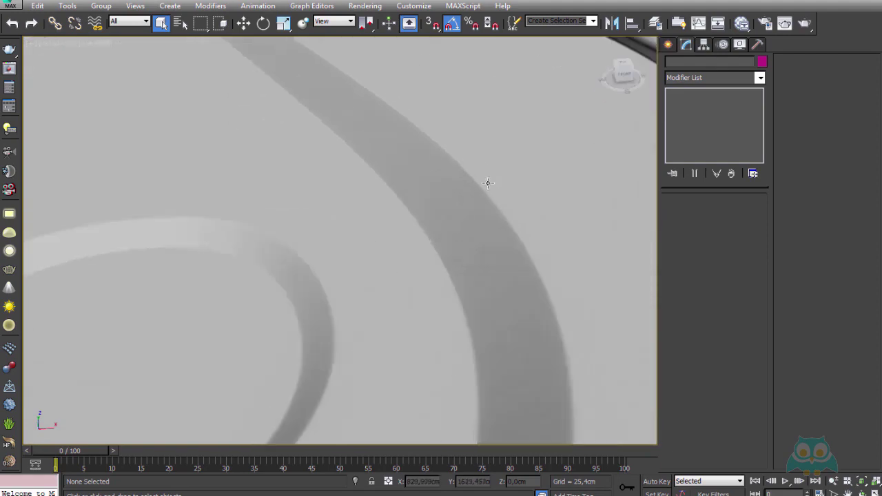
left_click(497, 195)
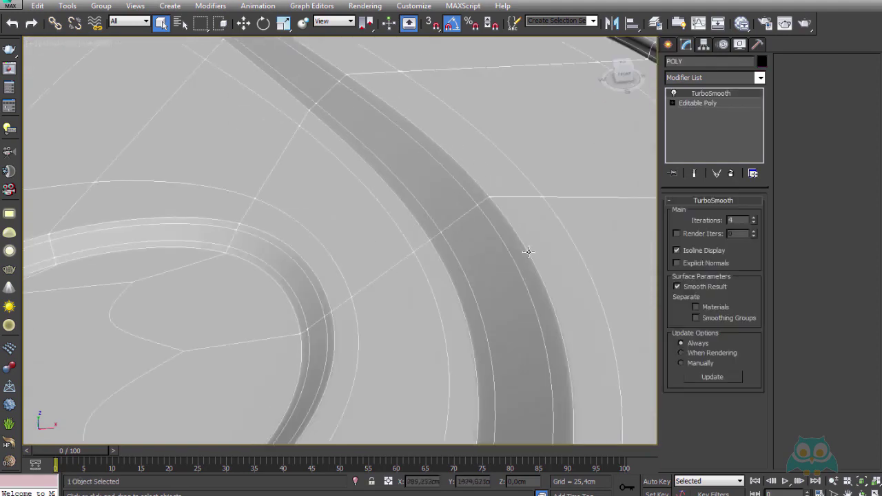
scroll(474, 214, "down", 2)
scroll(530, 149, "down", 2)
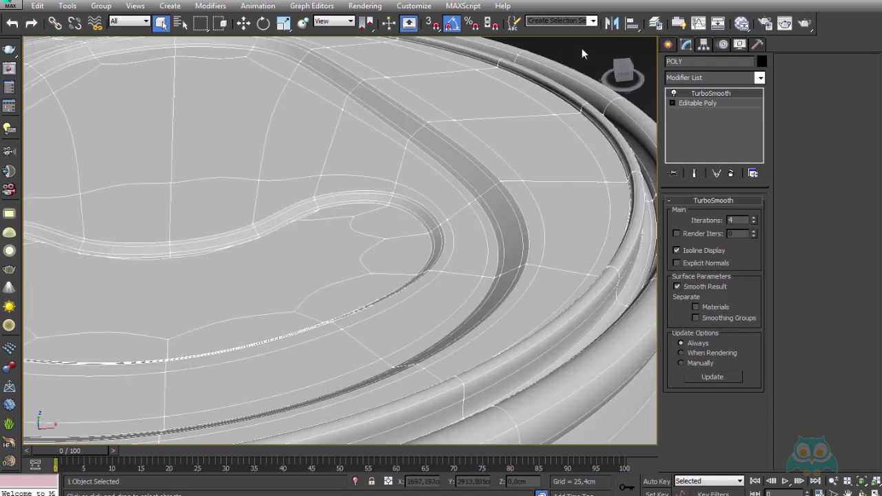
left_click(582, 48)
scroll(479, 220, "up", 3)
scroll(523, 197, "down", 3)
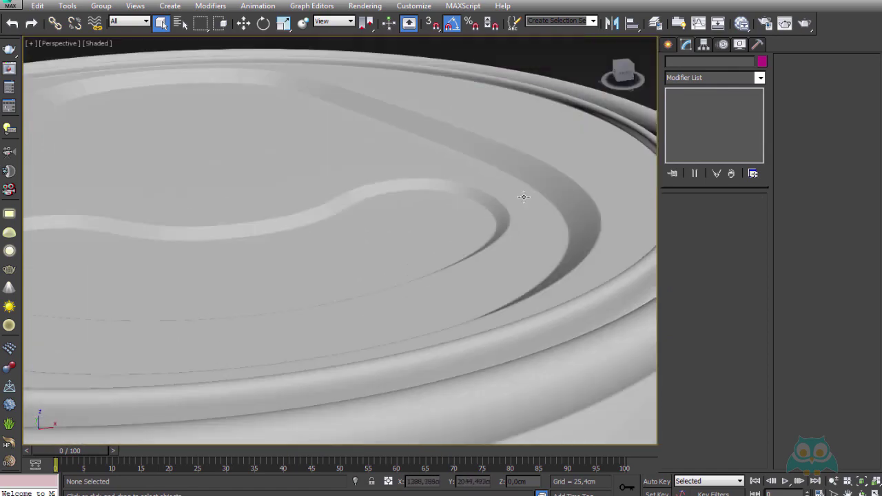
scroll(468, 214, "down", 5)
scroll(479, 249, "down", 3)
mouse_move(476, 256)
middle_mouse_down("alt")
mouse_move(457, 184)
mouse_move(448, 258)
mouse_move(429, 211)
middle_mouse_up("alt")
scroll(448, 256, "up", 3)
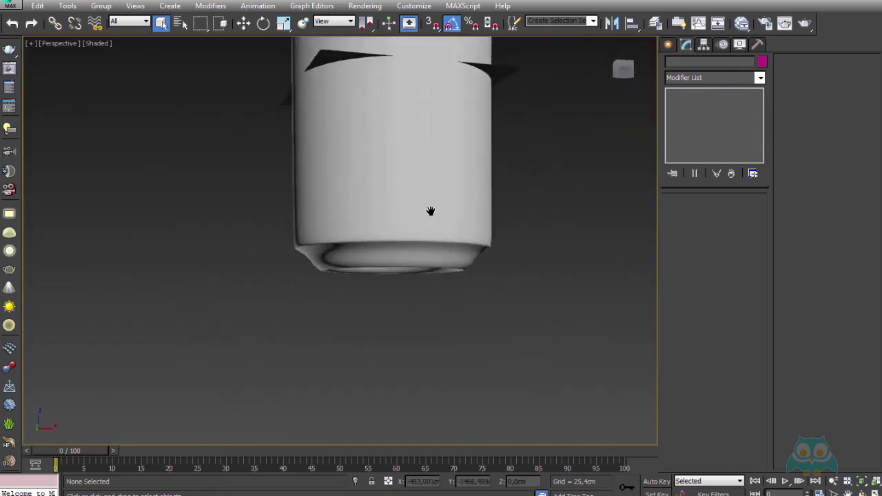
scroll(428, 157, "down", 2)
middle_click_drag(428, 156, 425, 182, "alt")
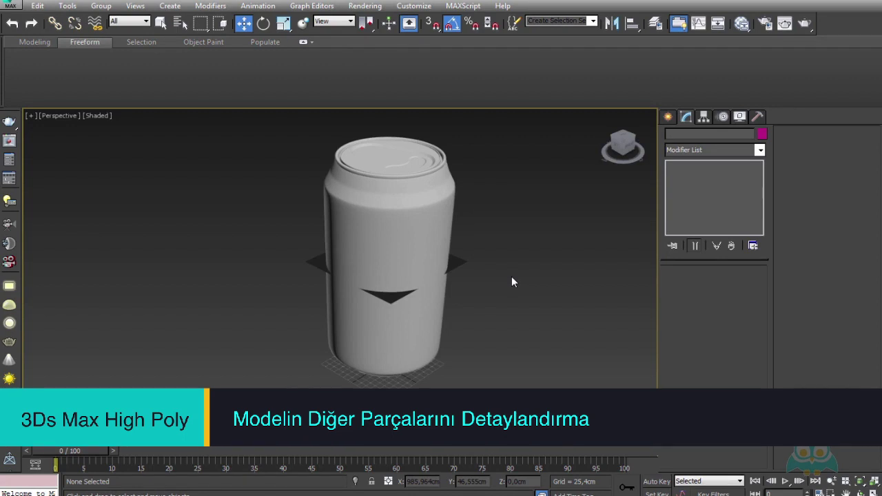
- Switch to the Top viewport and make the can See-Through with Alt+X
key("t")
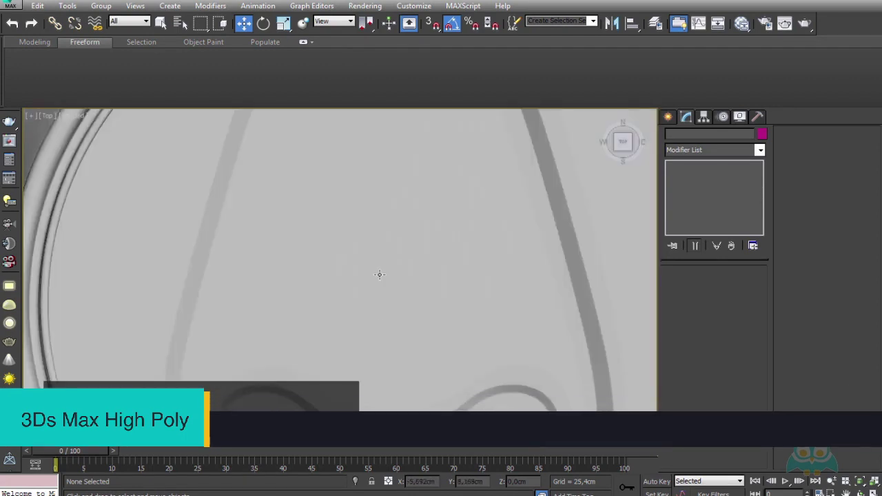
scroll(364, 258, "down", 5)
left_click(392, 269)
key("alt+x")
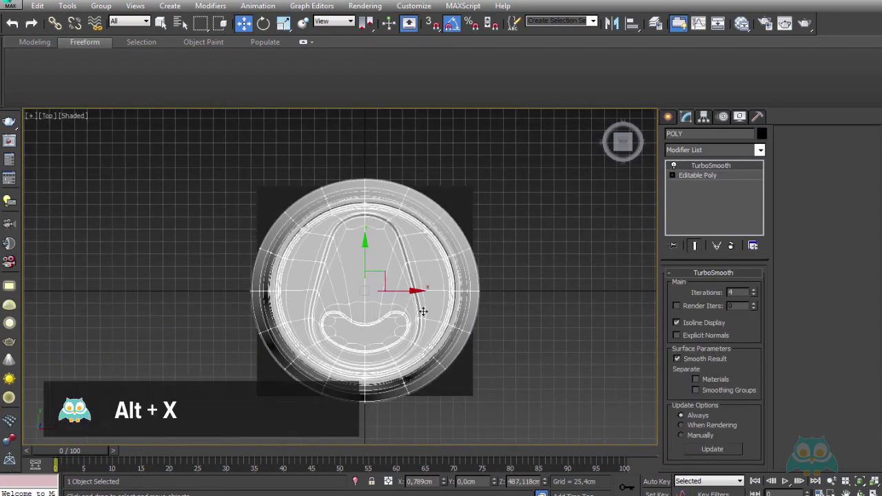
left_click(541, 353)
- Zoom and pan the top view until the pull tab and rivet reference fill the viewport
scroll(391, 269, "up", 2)
middle_click_drag(394, 275, 425, 255)
scroll(401, 242, "up", 3)
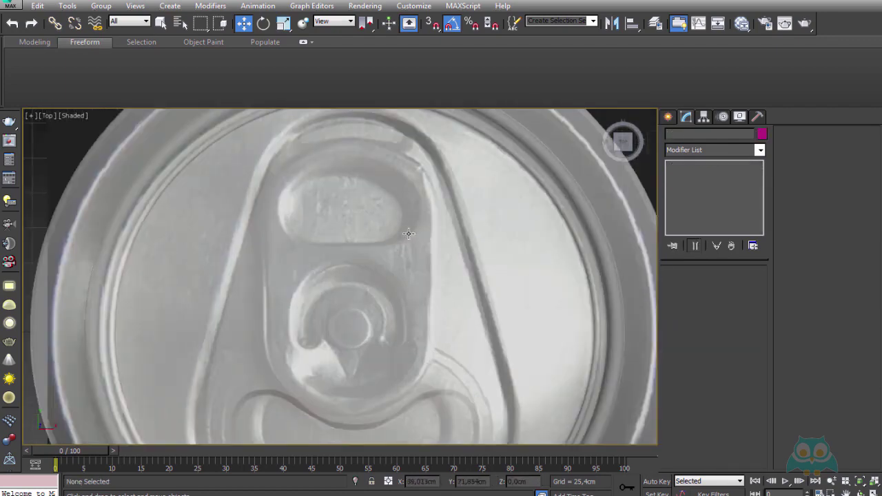
scroll(372, 168, "up", 1)
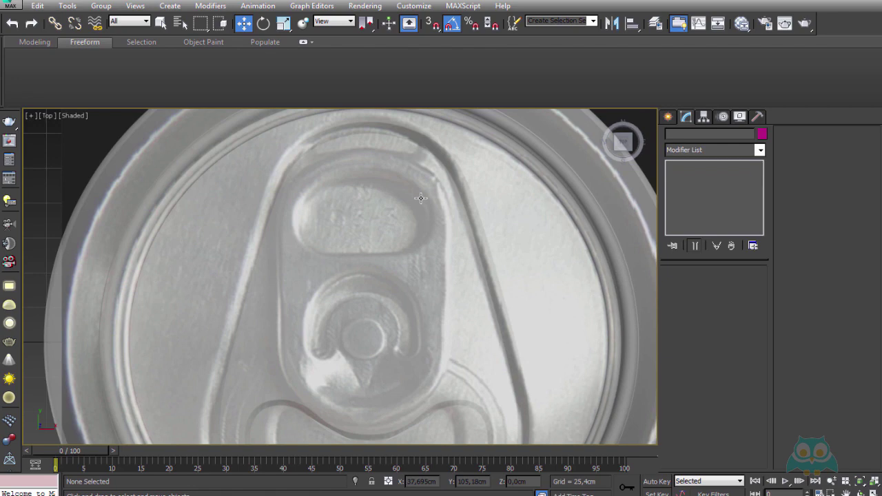
- Activate the Shapes > Splines Line tool to begin tracing the pull tab
left_click(669, 118)
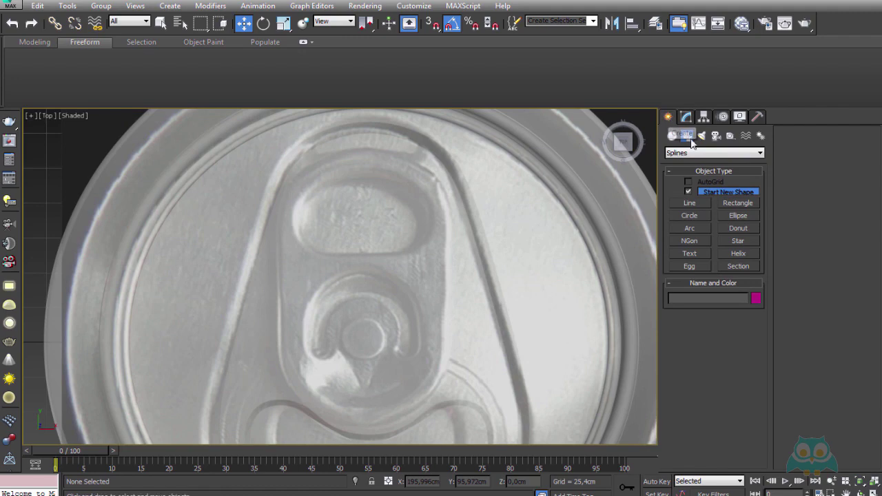
left_click(691, 203)
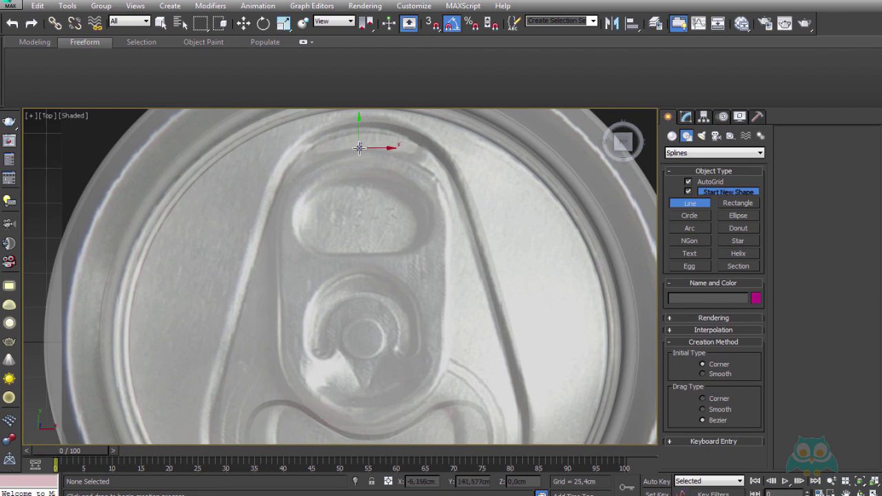
- Trace the tab's left edge from top centre to bottom centre, then run straight up the centre line
left_click(362, 147)
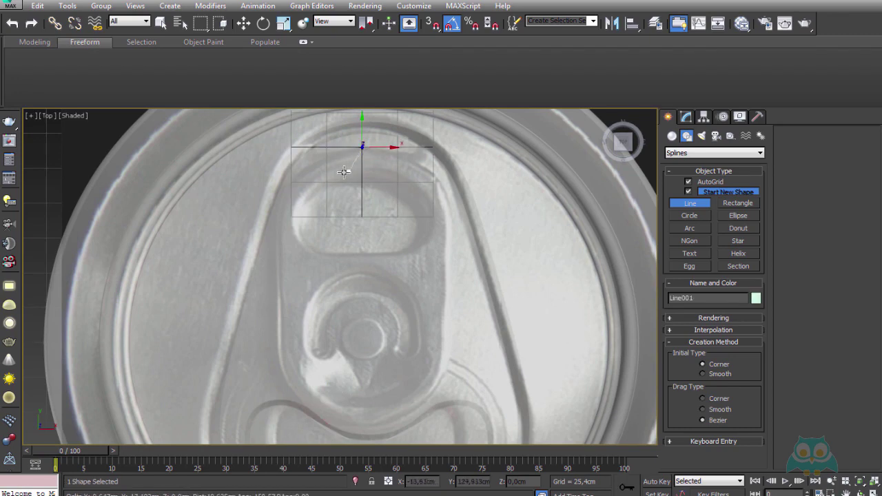
left_click(302, 168)
left_click(280, 195)
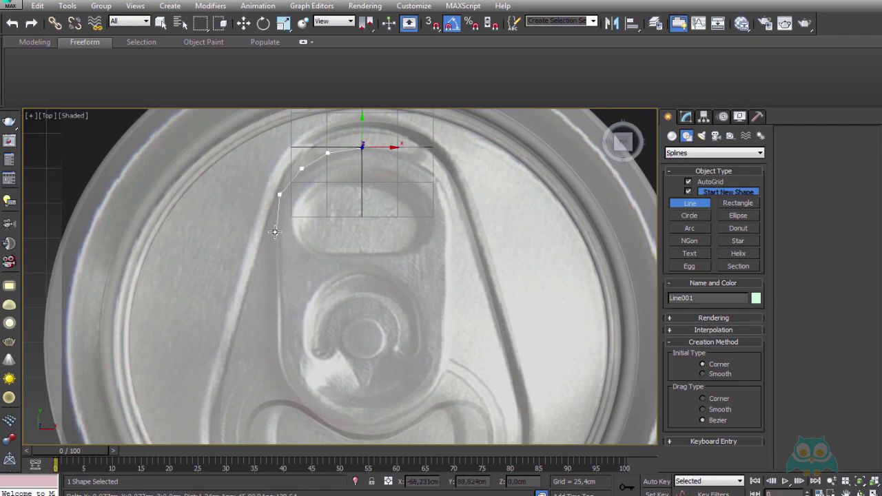
left_click(275, 233)
left_click(277, 312)
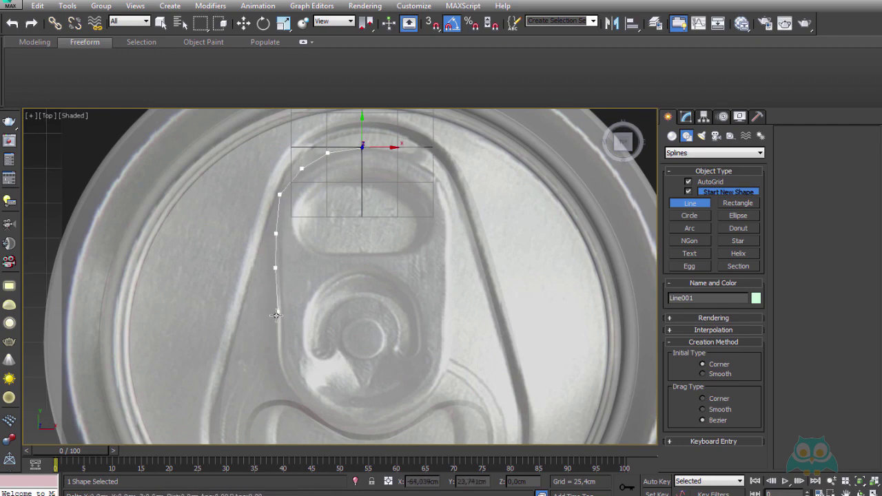
left_click(277, 352)
left_click(285, 379)
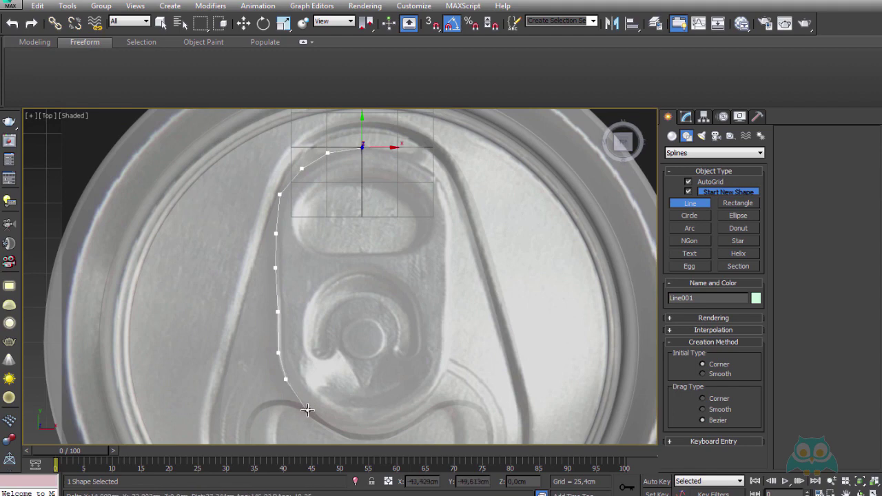
left_click(306, 407)
left_click(332, 423)
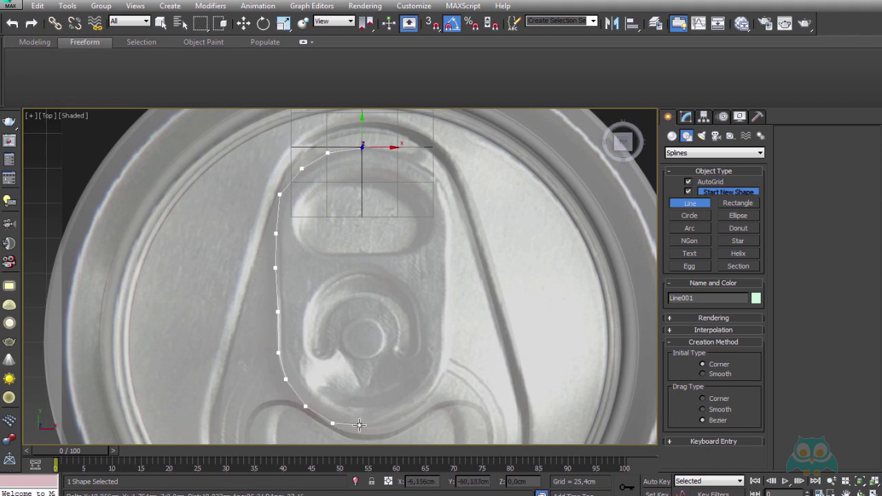
left_click(362, 425)
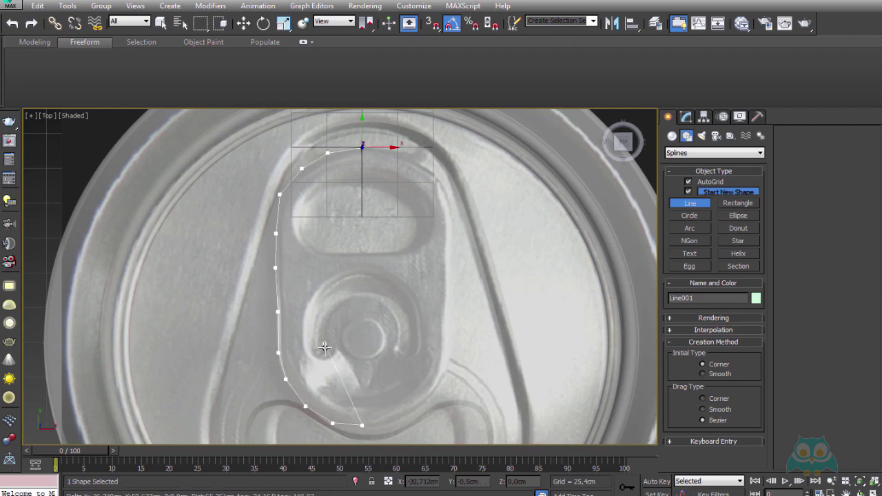
left_click(362, 298, "shift")
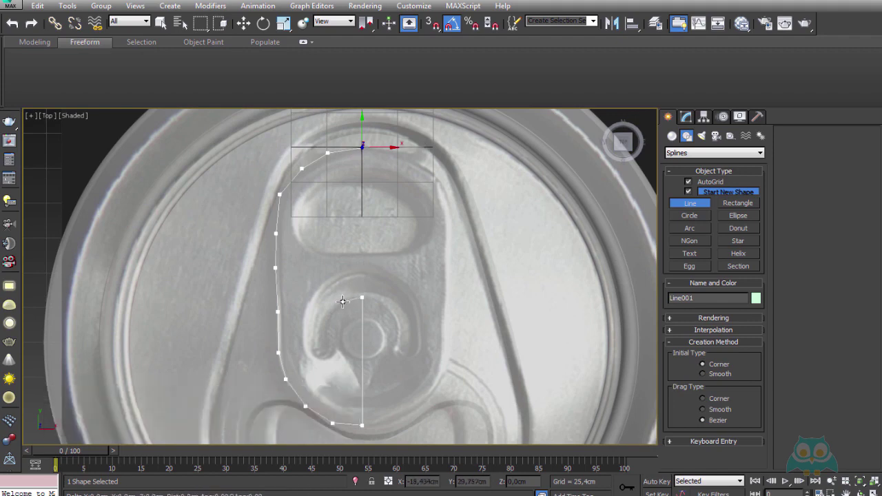
- Outline the rivet ring's inner and outer edges, fixing one misplaced point with Backspace
left_click(342, 302)
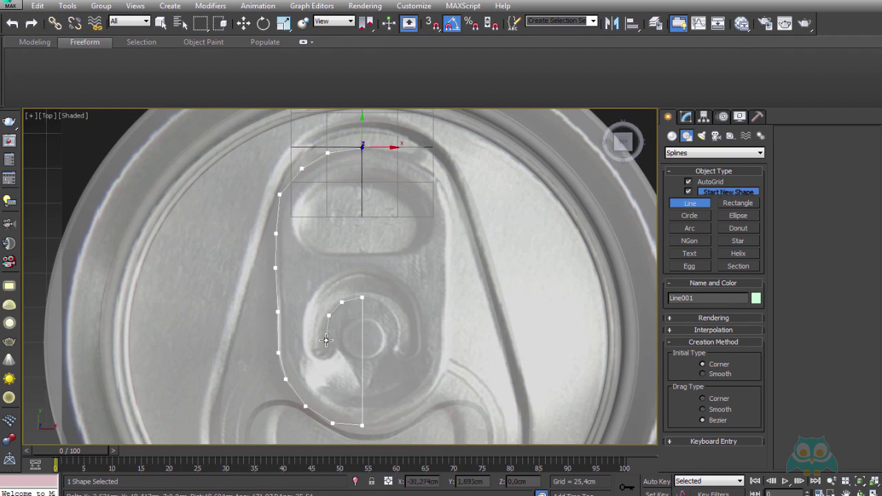
key("BackSpace")
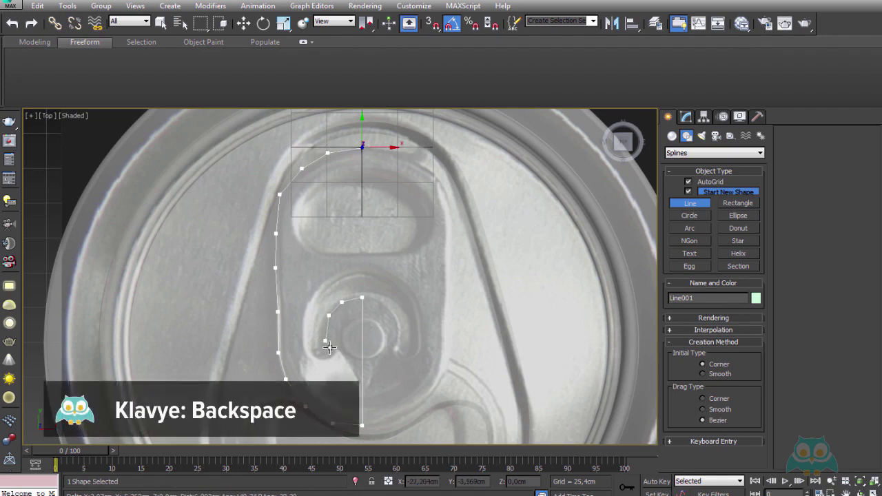
left_click(331, 338)
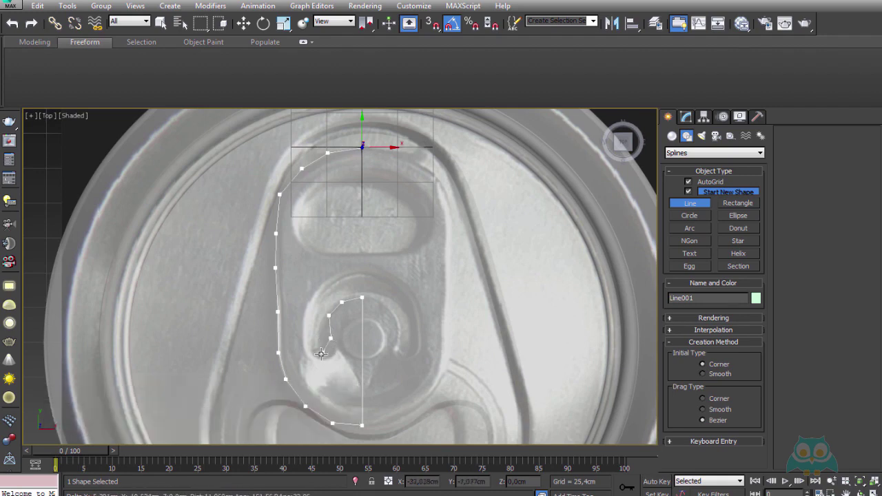
left_click(324, 358)
left_click(303, 347)
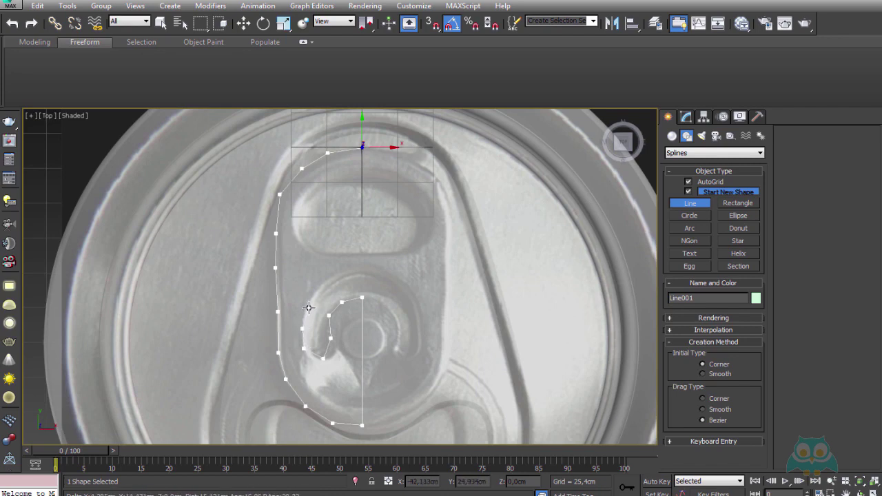
left_click(306, 307)
left_click(312, 295)
left_click(322, 279)
left_click(275, 266)
left_click(344, 268)
left_click(363, 267, "shift")
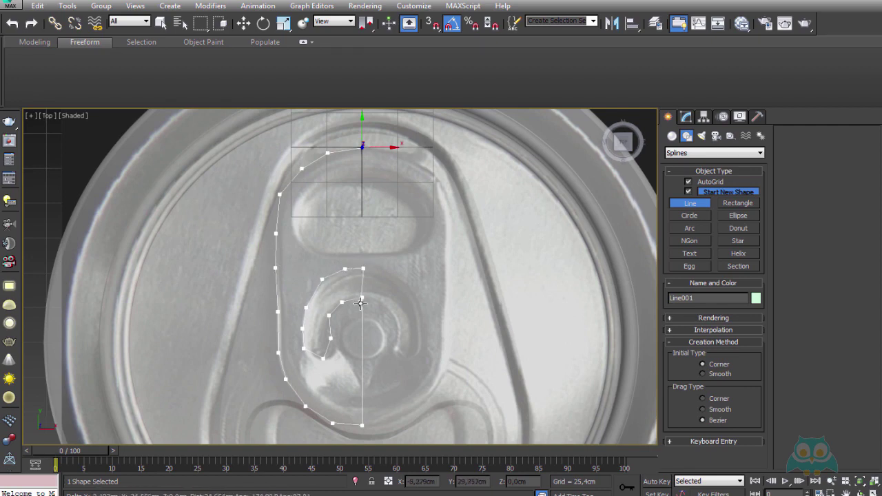
- Trace around the finger hole and close the spline at its starting point
left_click(364, 253, "shift")
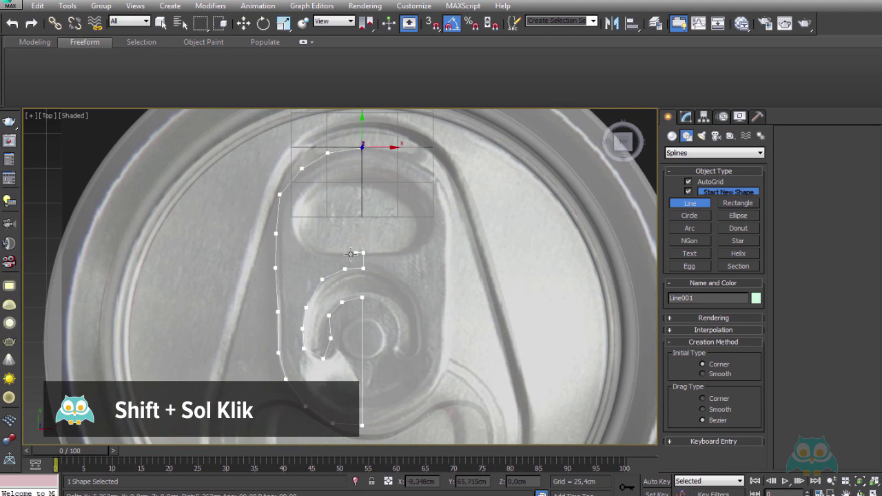
left_click(340, 253, "shift")
left_click(314, 253)
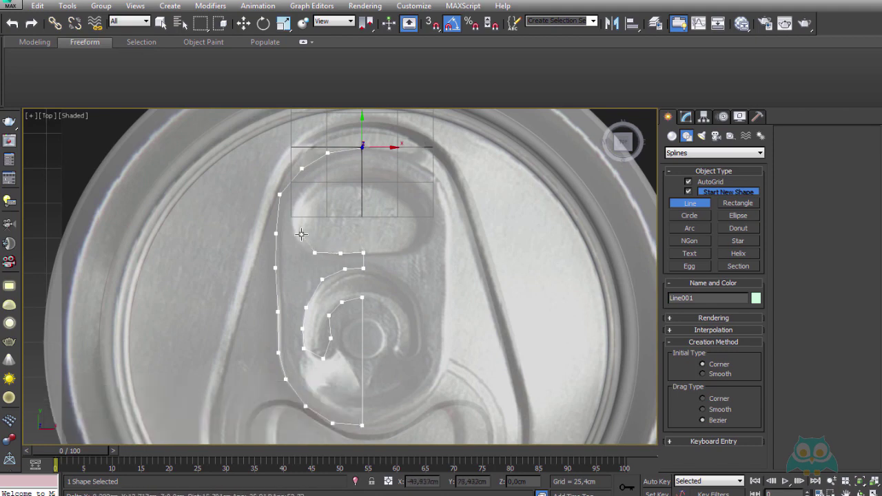
left_click(297, 232)
left_click(300, 201)
left_click(314, 182)
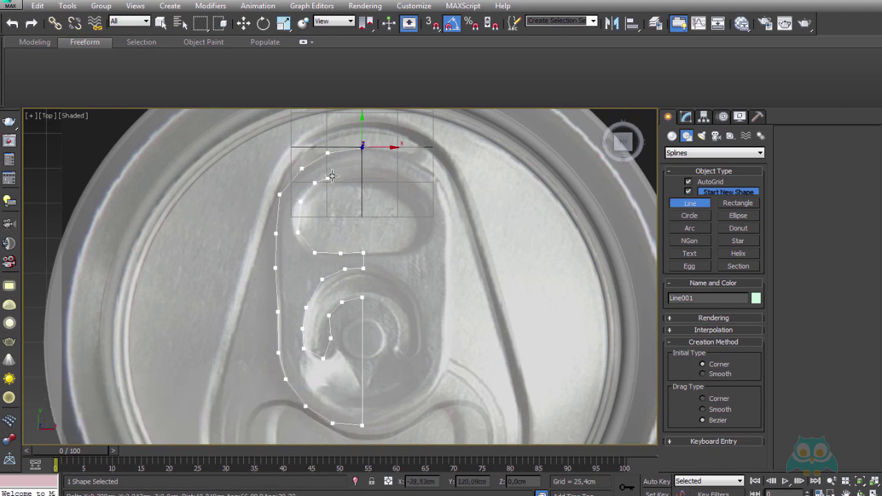
left_click(333, 177)
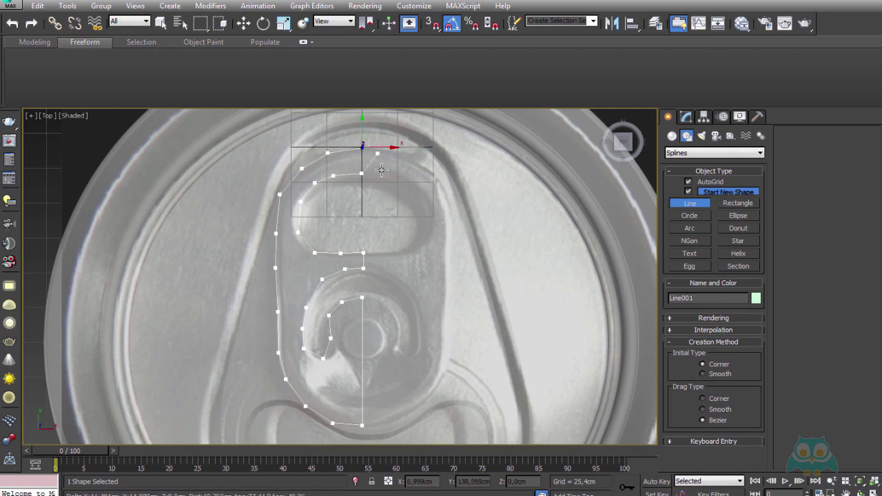
left_click(363, 148)
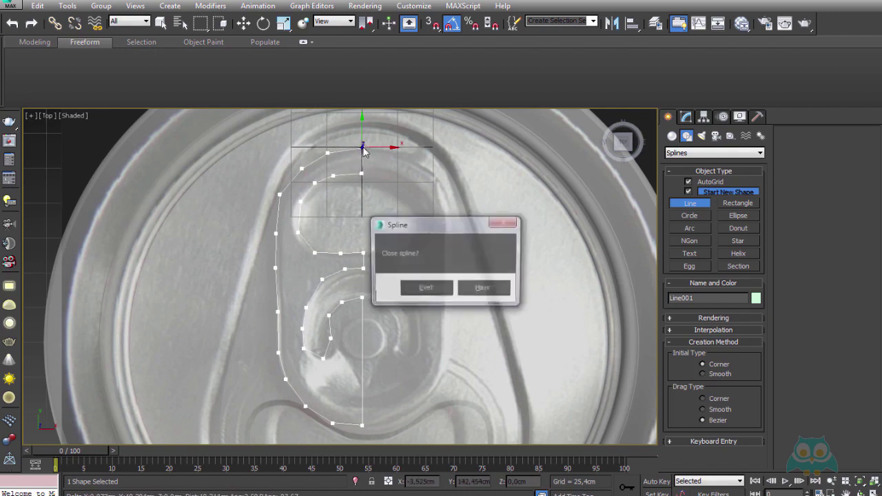
left_click(422, 290)
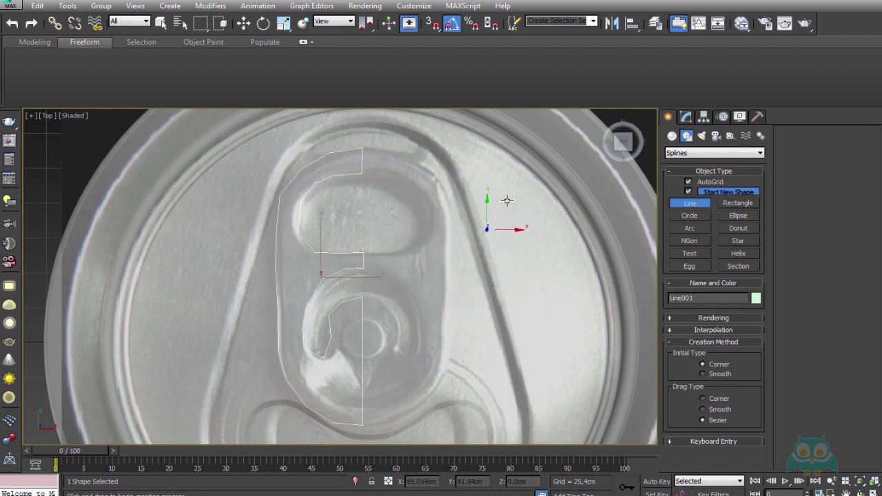
- Enter Line001's Vertex sub-object level and zoom in on the tab's top corner
left_click(686, 117)
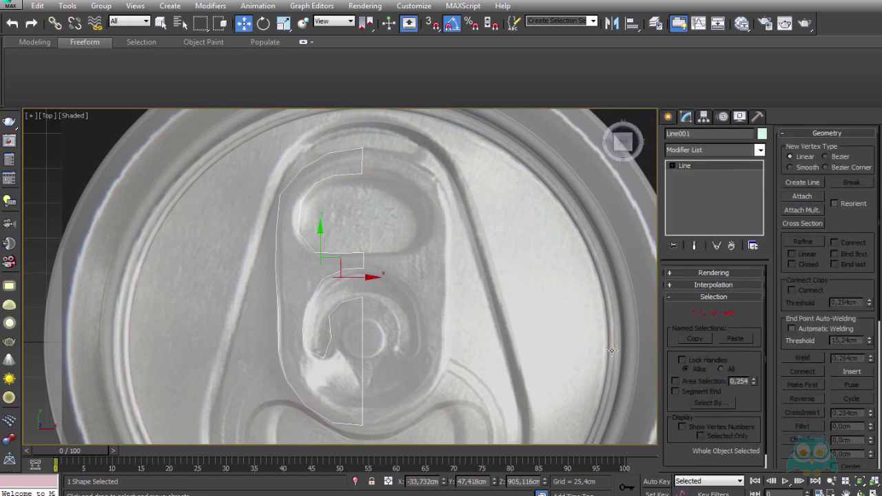
left_click(698, 314)
scroll(387, 175, "up", 3)
scroll(396, 211, "up", 2)
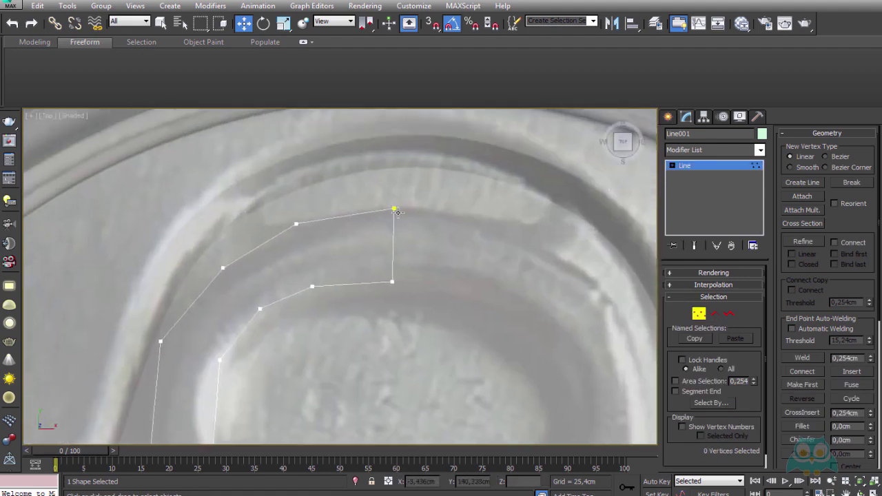
middle_click_drag(374, 174, 335, 148)
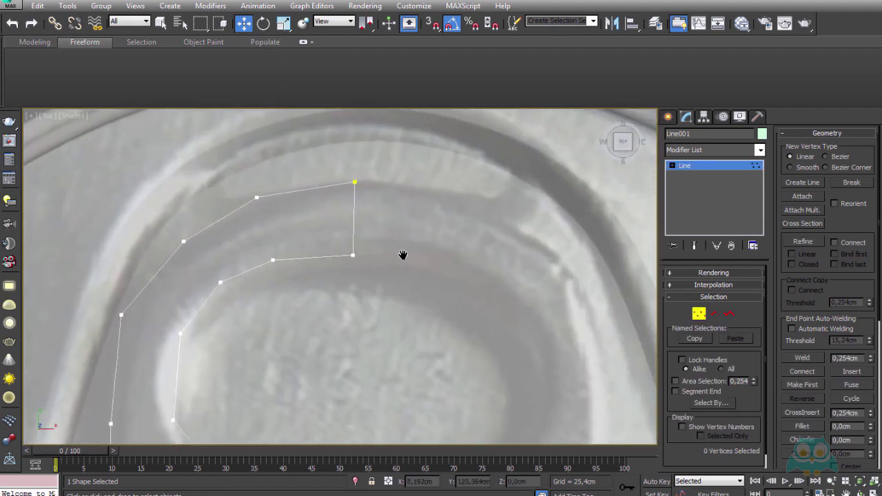
- Select the top corner vertices and nudge one onto the finger hole's edge
left_click_drag(380, 173, 314, 219)
middle_click_drag(314, 219, 356, 246)
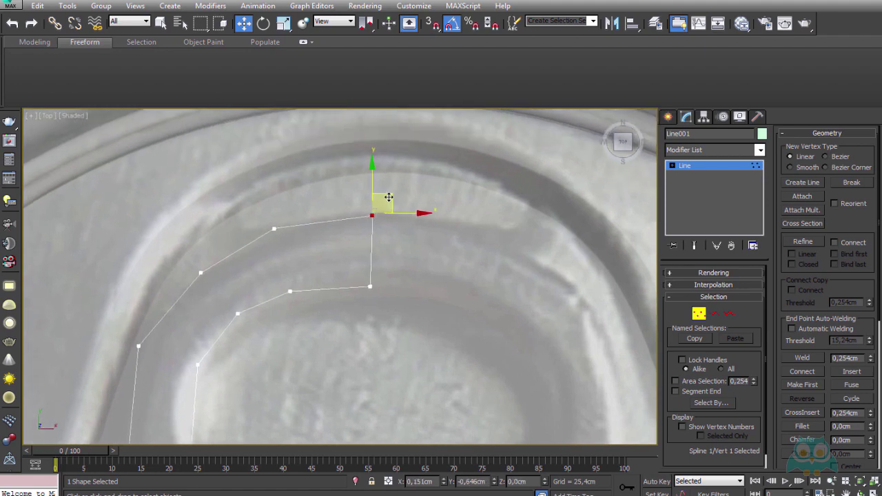
left_click(370, 286)
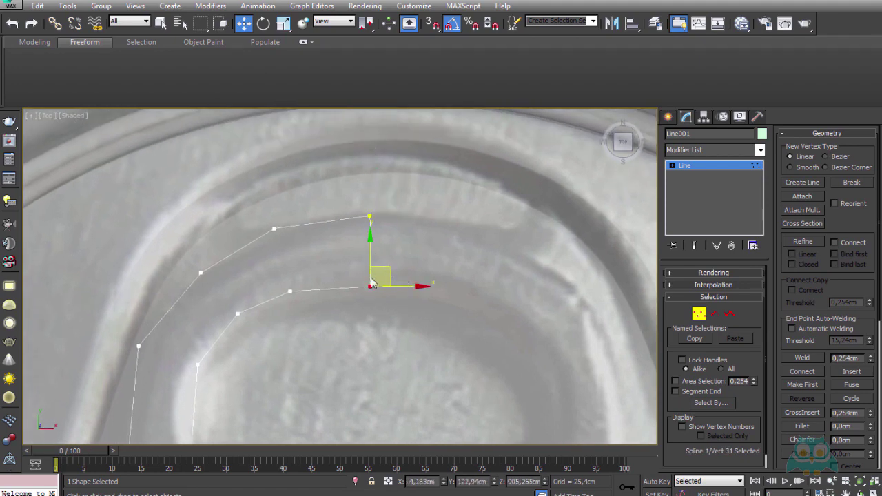
middle_click_drag(371, 283, 393, 306)
left_click(355, 259)
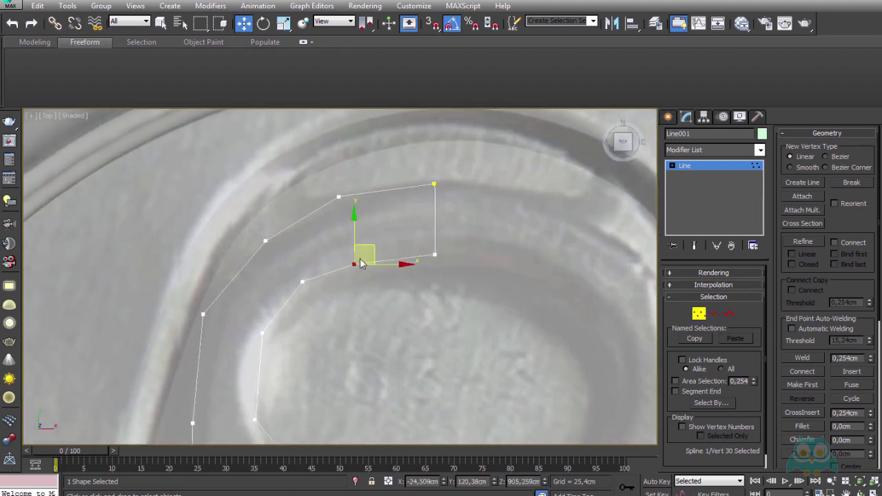
middle_click_drag(377, 275, 429, 254)
left_click_drag(429, 223, 431, 219)
- Lower the next inner-curve vertices to follow the finger hole's edge
left_click(354, 257)
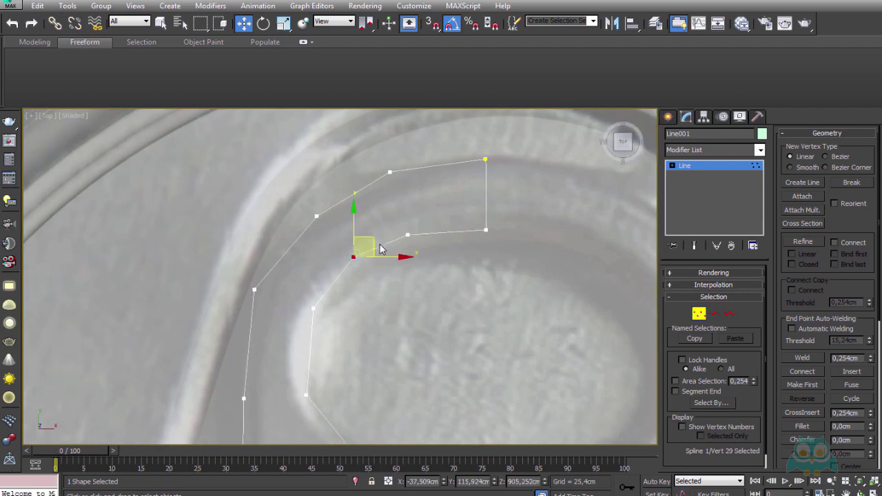
left_click_drag(373, 243, 373, 251)
left_click(314, 308)
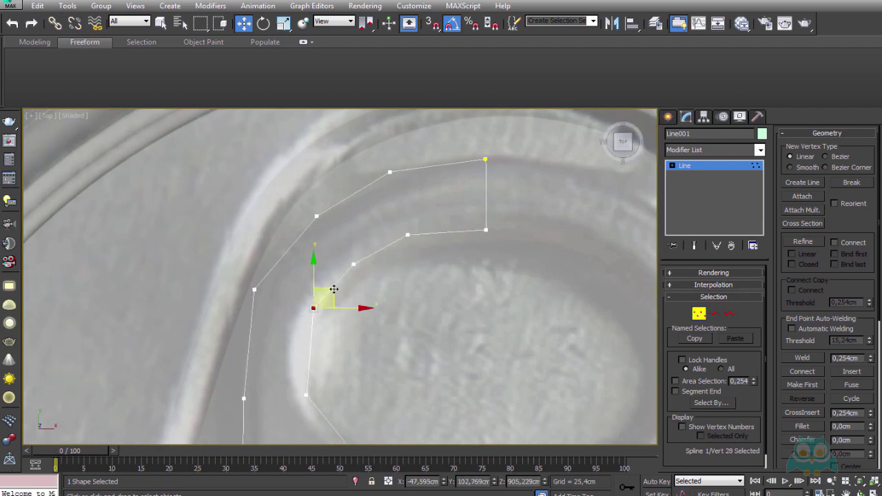
left_click_drag(334, 290, 339, 299)
left_click(354, 264)
left_click_drag(370, 248, 370, 254)
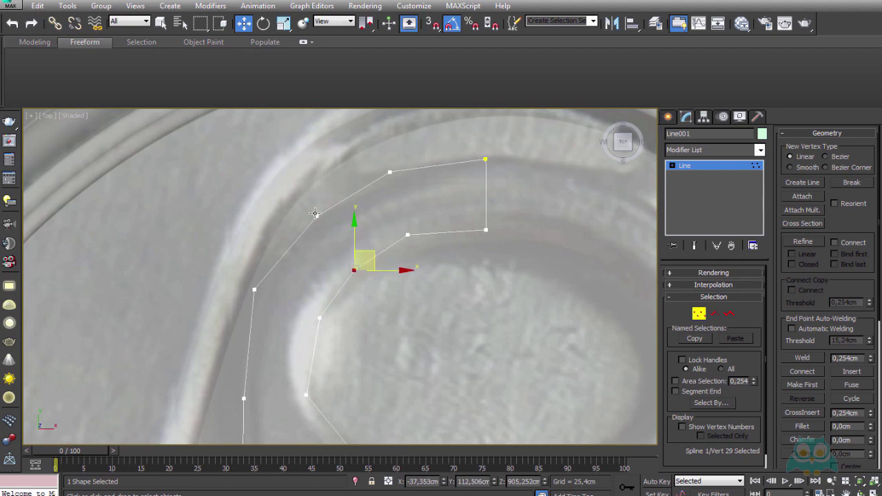
left_click(316, 216)
- Settle the bridge's inner corner vertex onto the photo's edge
scroll(335, 207, "down", 3)
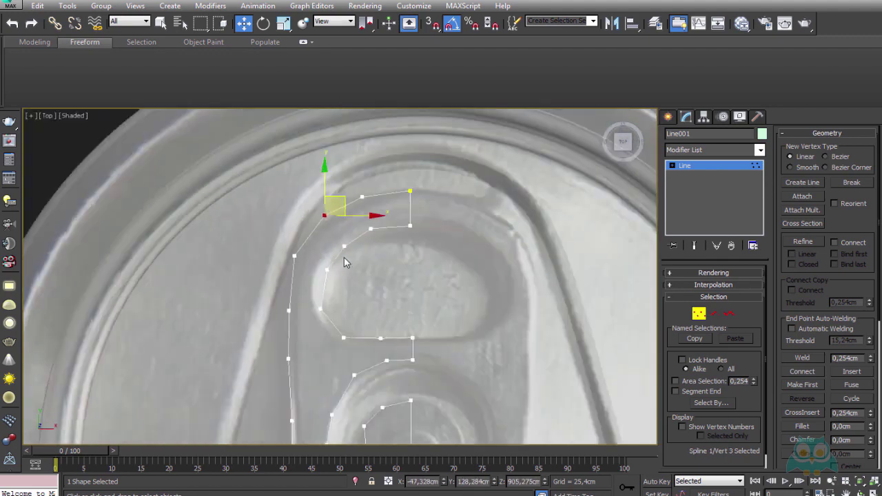
scroll(334, 269, "up", 2)
left_click_drag(349, 250, 325, 280)
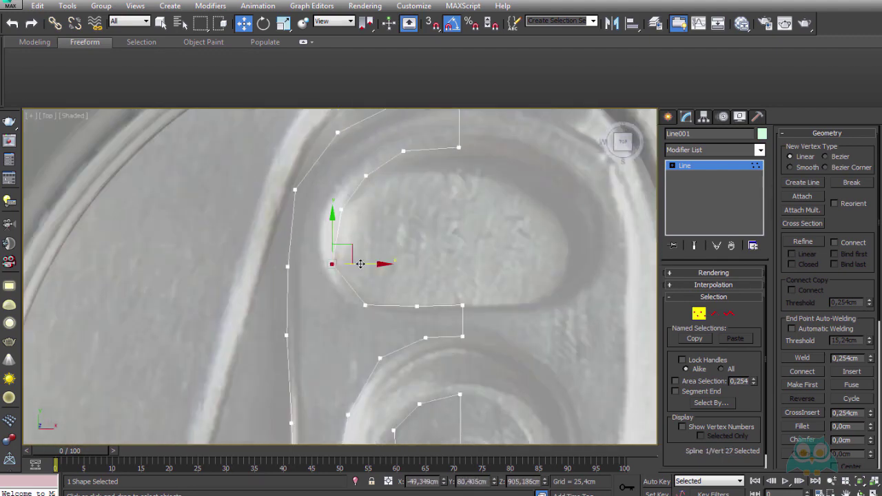
left_click(287, 266)
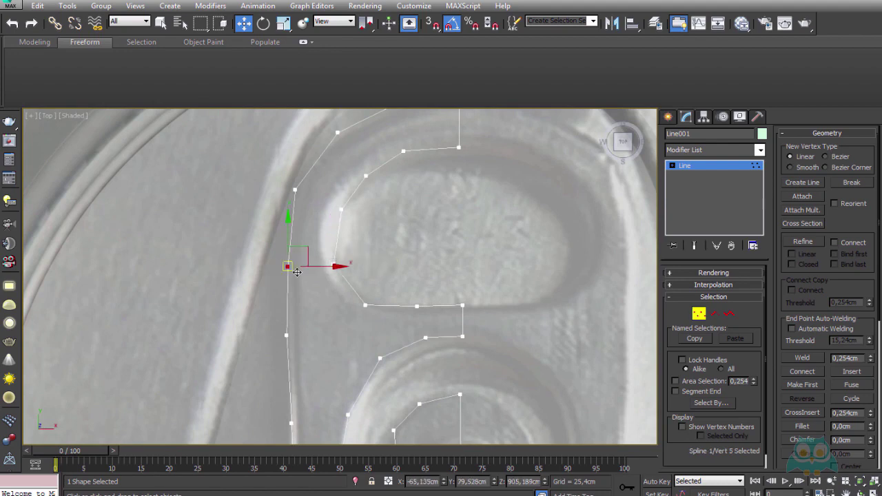
left_click(366, 276)
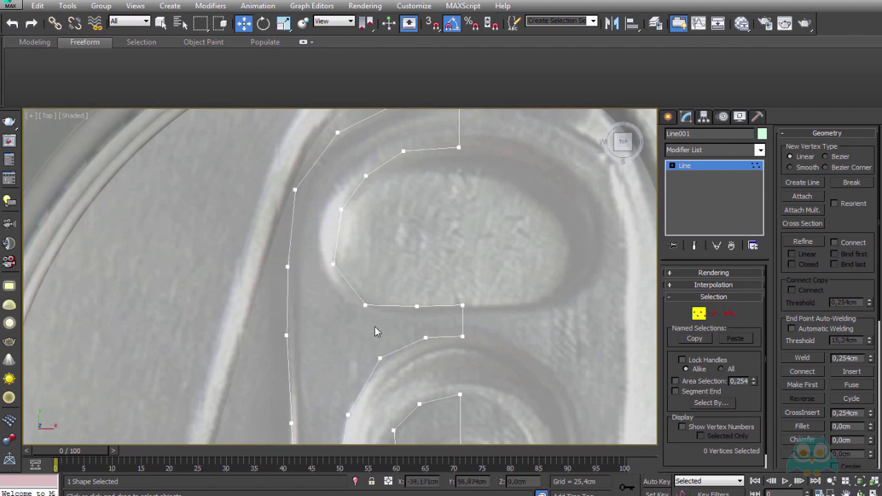
middle_click_drag(375, 327, 378, 318)
scroll(369, 303, "up", 2)
left_click(368, 295)
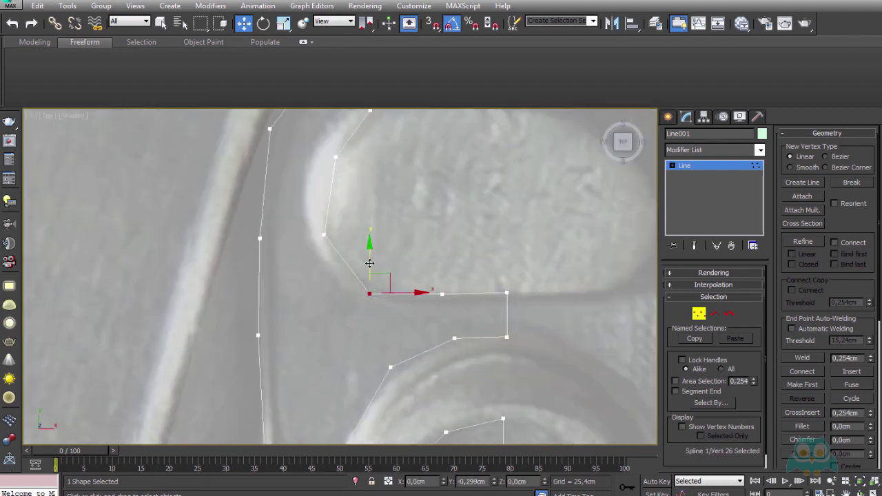
left_click(459, 270)
left_click_drag(430, 310, 431, 309)
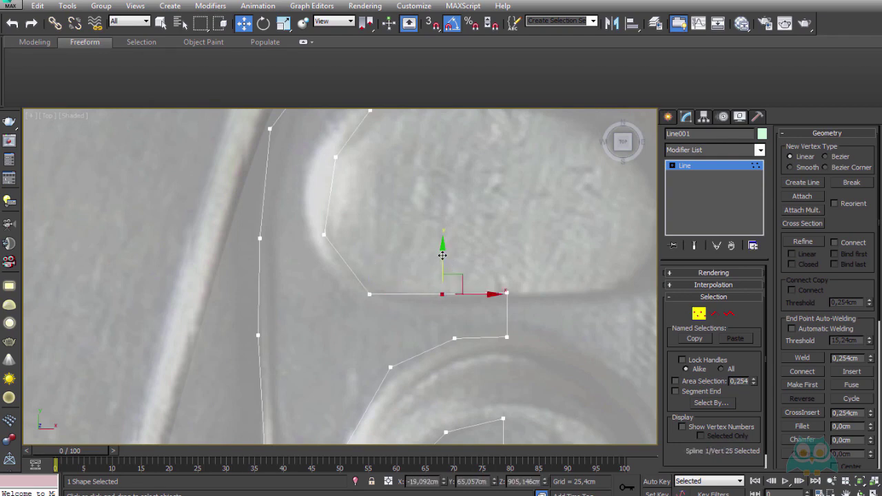
left_click_drag(443, 276, 443, 279)
left_click(507, 293)
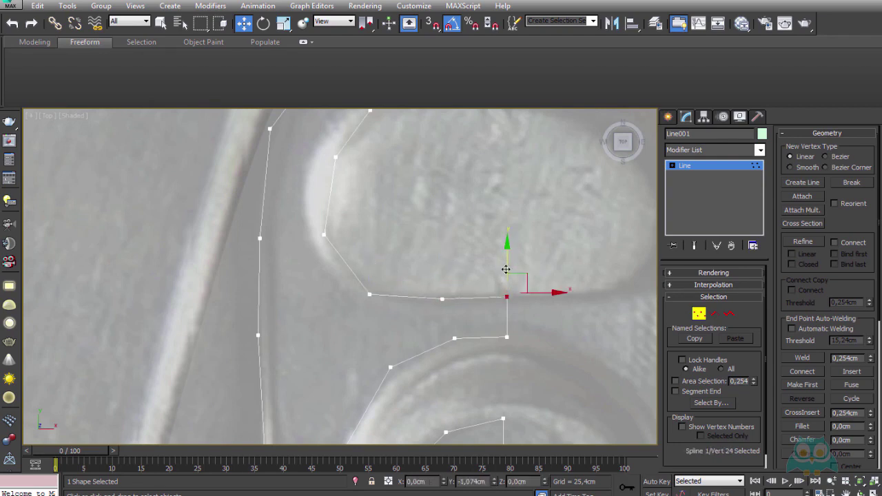
- Move the bridge's right-side vertices onto the photo's edge and the ring's outer edge
middle_click_drag(524, 370, 516, 286)
left_click(499, 248)
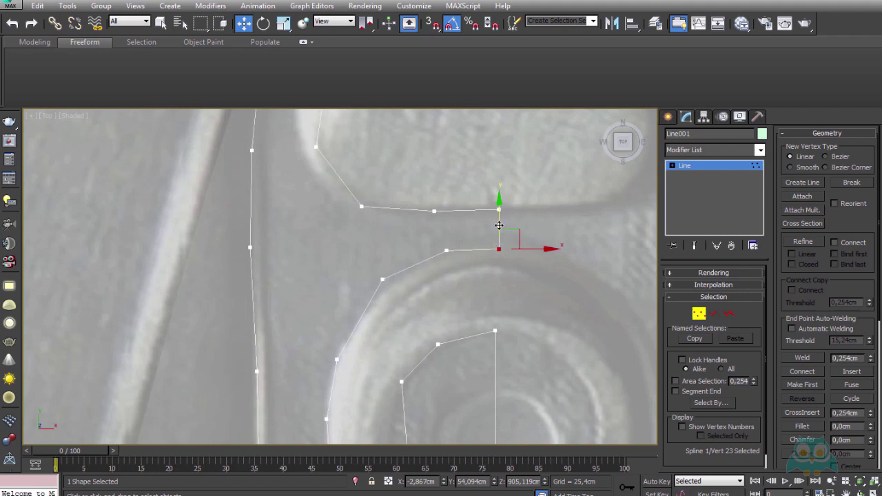
left_click(446, 250)
left_click_drag(457, 240, 447, 243)
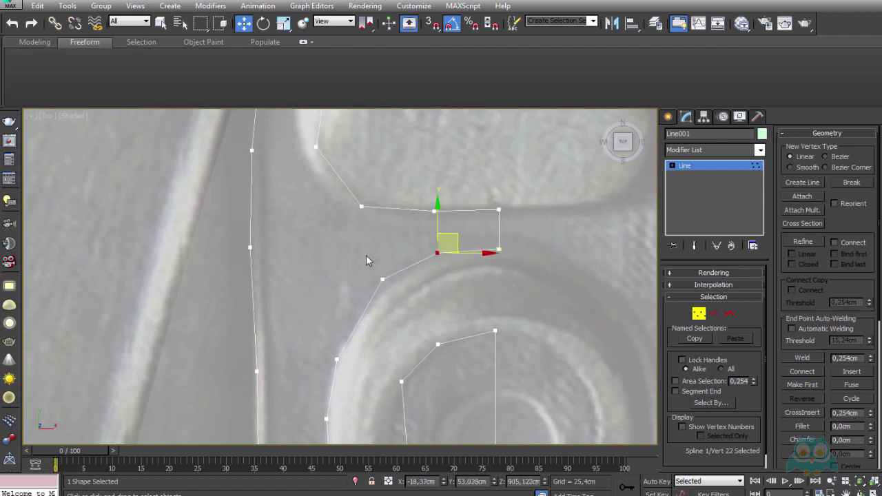
left_click(383, 279)
left_click_drag(396, 266, 394, 275)
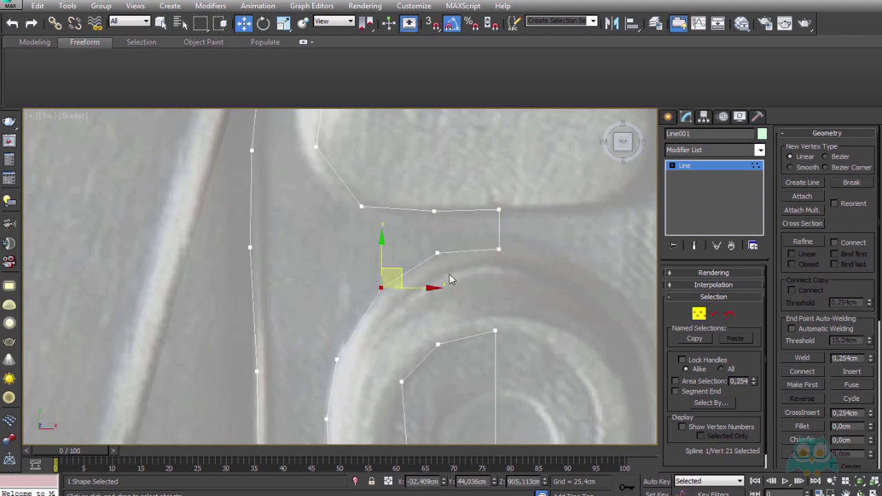
left_click(437, 253)
- Shift the rivet ring's outer, bottom and inner lower-left vertices onto the reference edges
middle_click_drag(327, 336, 351, 262)
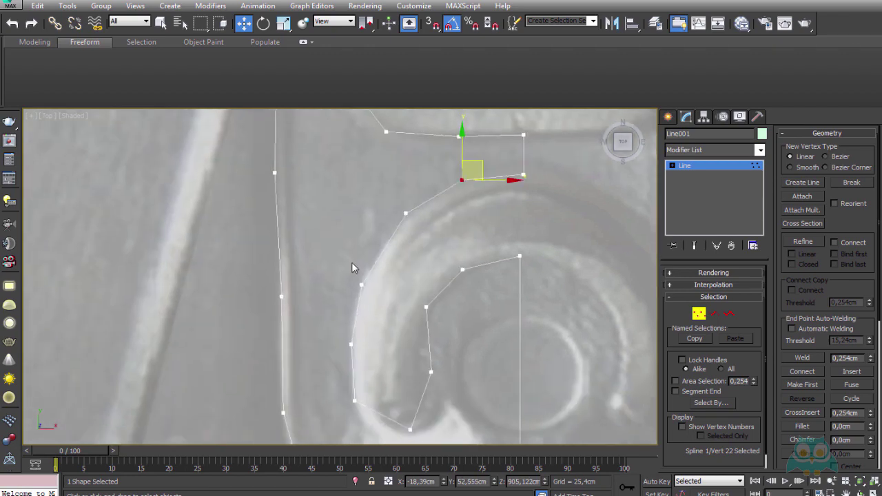
left_click(362, 284)
middle_click_drag(379, 316, 366, 263)
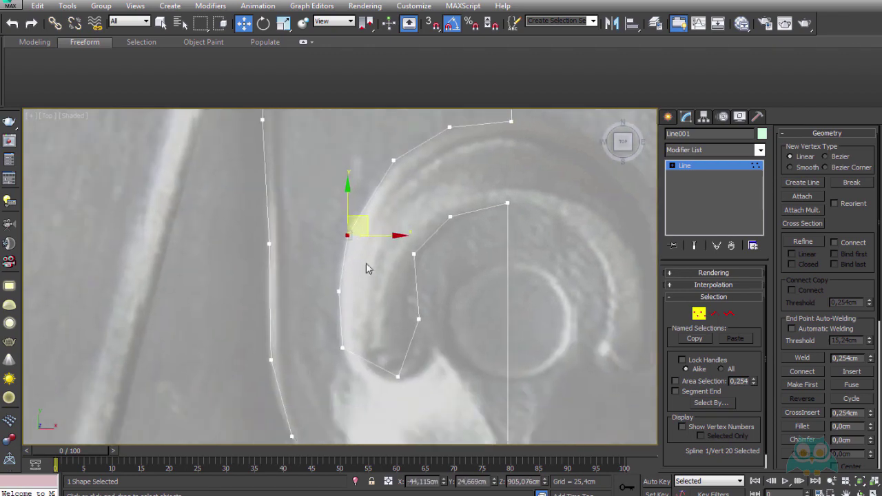
mouse_move(356, 276)
left_mouse_down()
mouse_move(336, 300)
mouse_move(354, 284)
left_mouse_up()
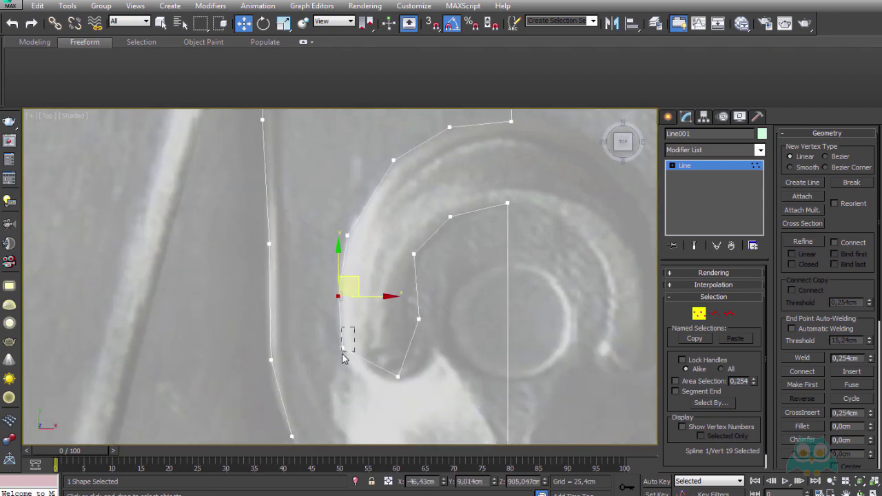
left_click(343, 348)
left_click(339, 297)
left_click_drag(368, 297, 362, 297)
left_click(398, 376)
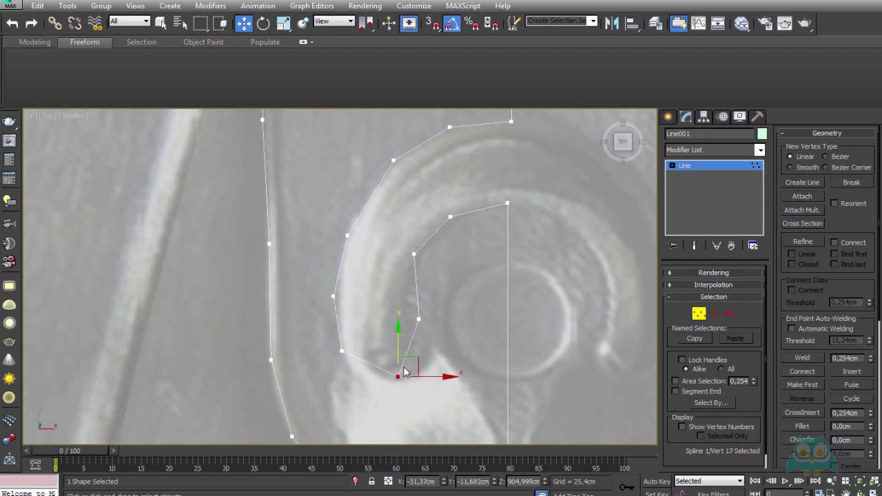
left_click_drag(417, 359, 399, 357)
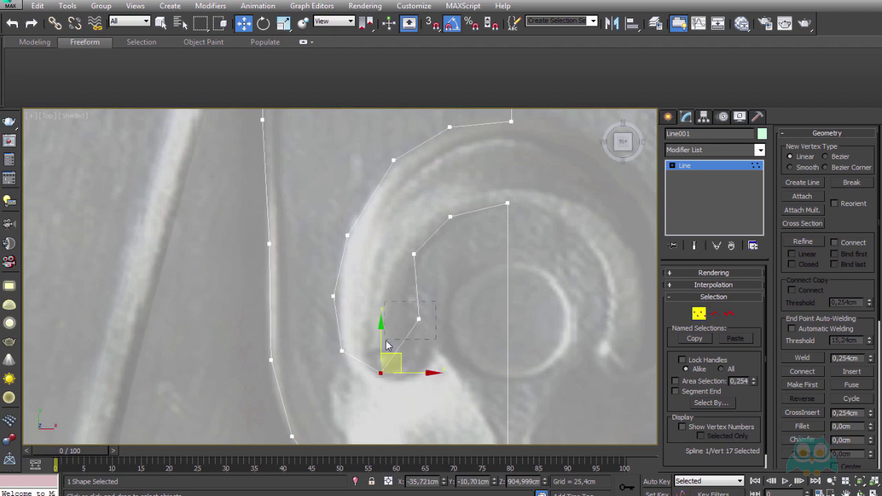
left_click(419, 318)
left_click_drag(438, 301, 431, 318)
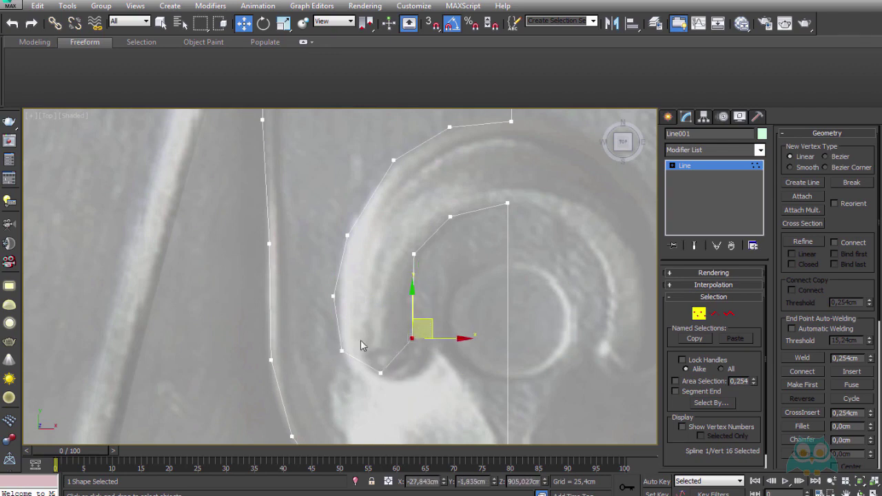
left_click(342, 351)
left_click_drag(360, 339, 361, 324)
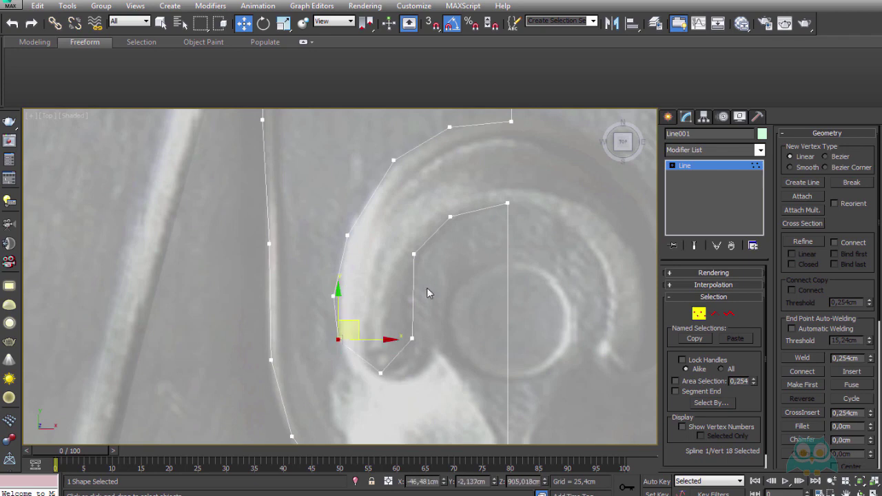
- Raise the vertices along the ring's inner curve onto the inner edge
middle_click_drag(427, 287, 417, 324)
left_click(417, 326)
left_click(404, 290)
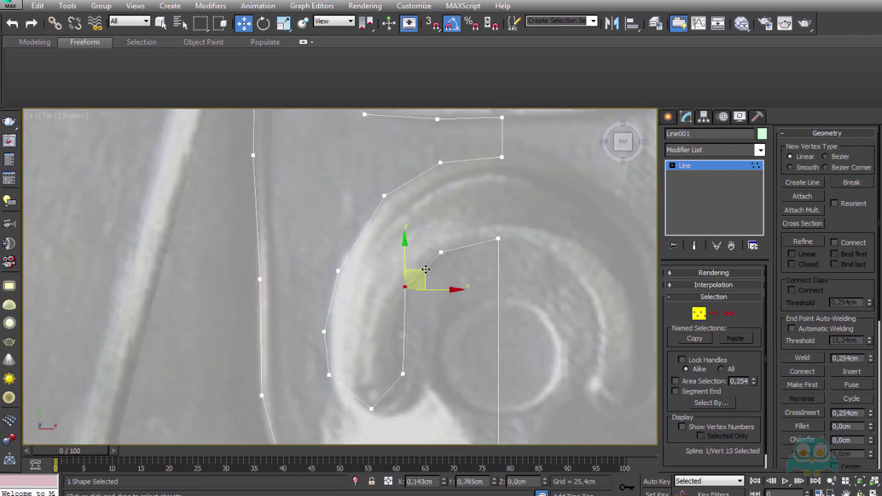
left_click_drag(425, 281, 422, 275)
left_click(441, 253)
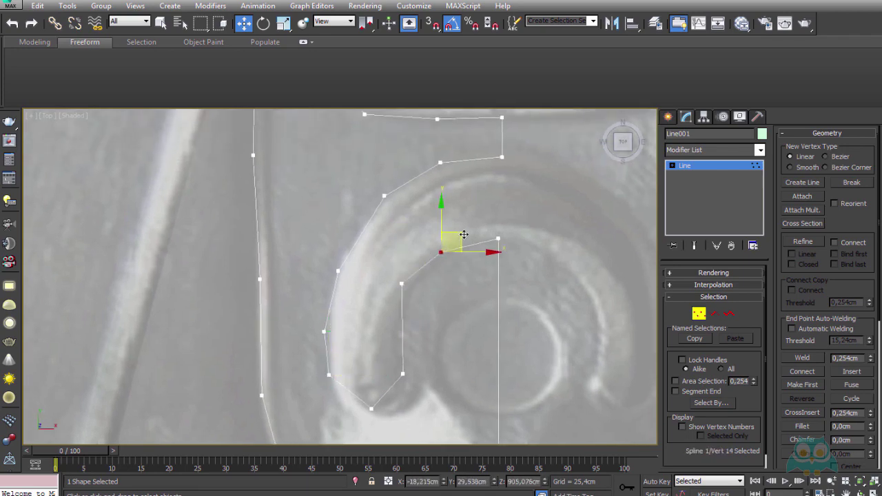
left_click_drag(462, 238, 463, 228)
left_click(498, 239)
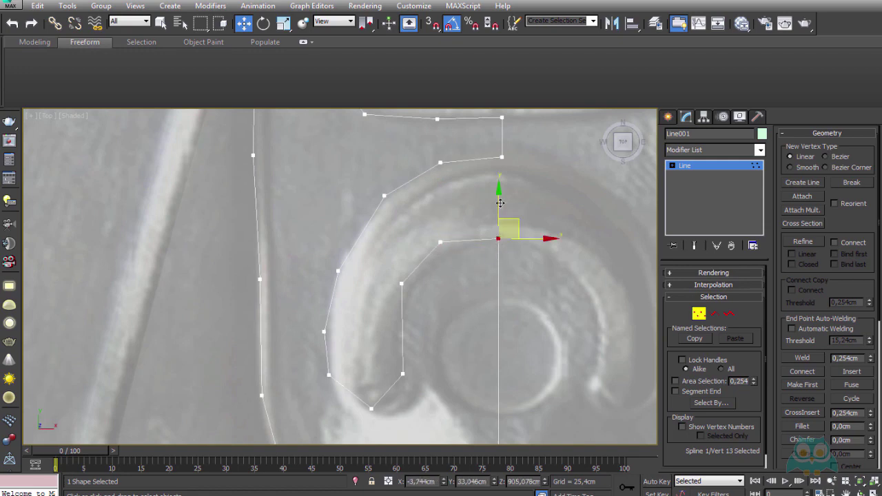
left_click_drag(499, 202, 500, 195)
- Fine-tune the ring's outer left, three lowest, and inner bottom vertices
middle_click_drag(414, 378, 427, 325)
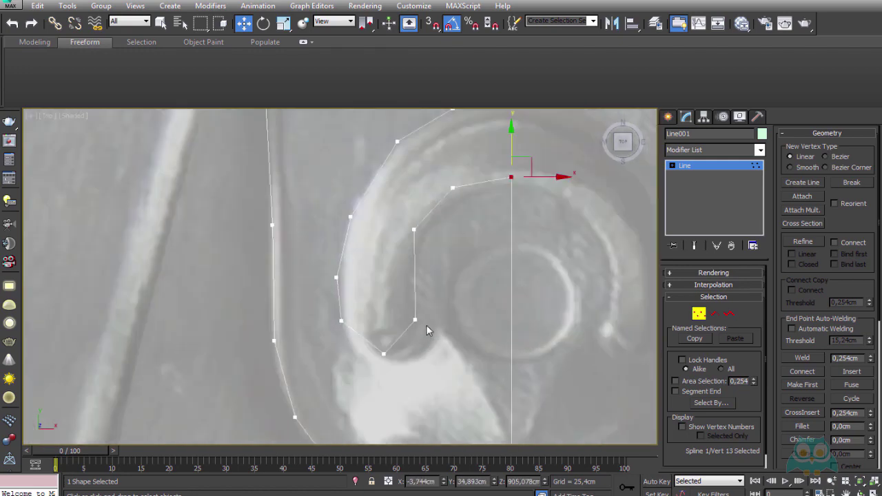
left_click(416, 319)
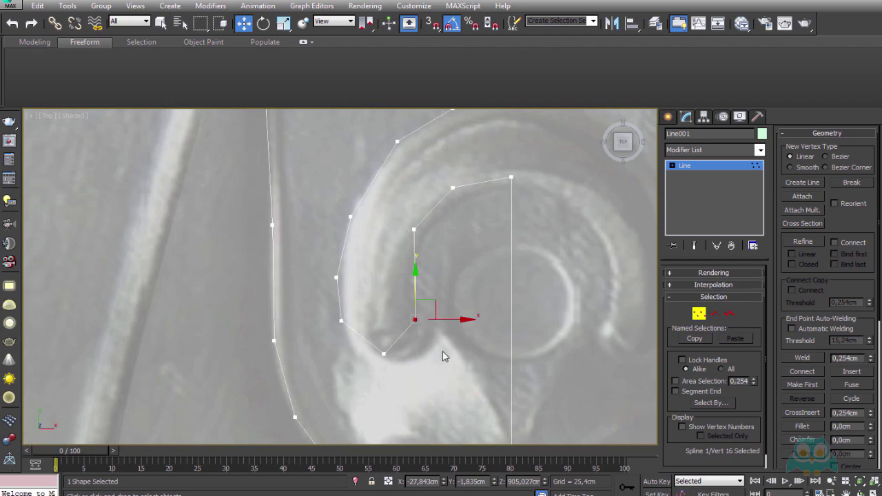
left_click(336, 278)
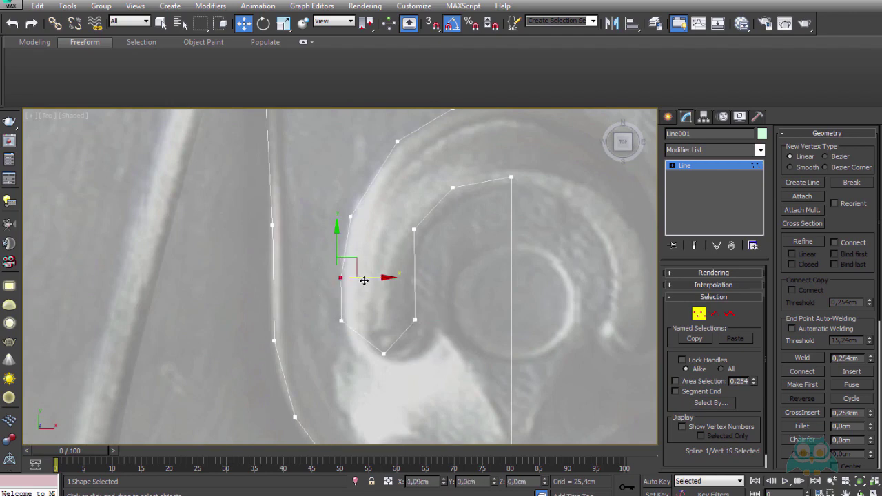
left_click_drag(337, 277, 343, 309)
left_click_drag(405, 368, 422, 360)
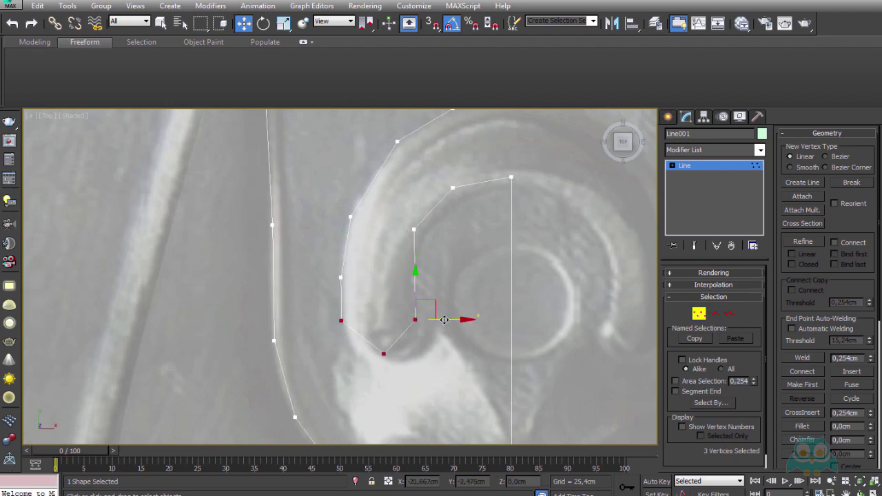
left_click_drag(446, 320, 449, 320)
left_click(376, 284)
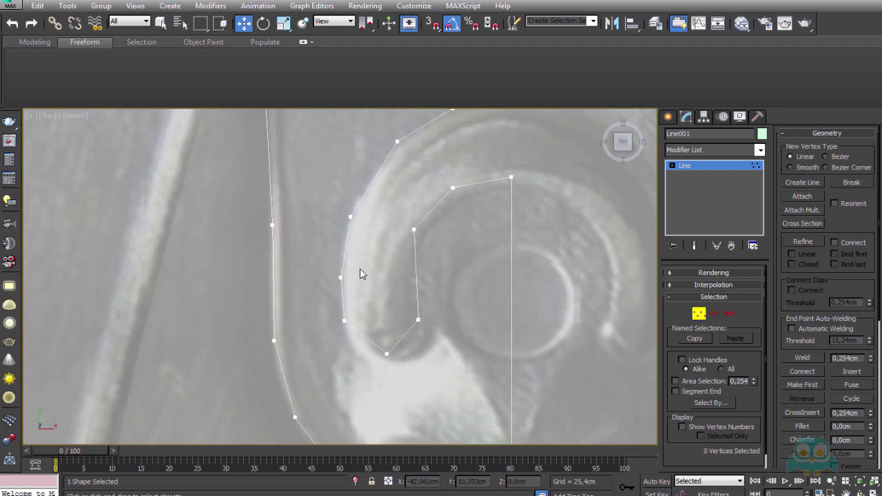
left_click(341, 277)
left_click_drag(376, 278, 378, 277)
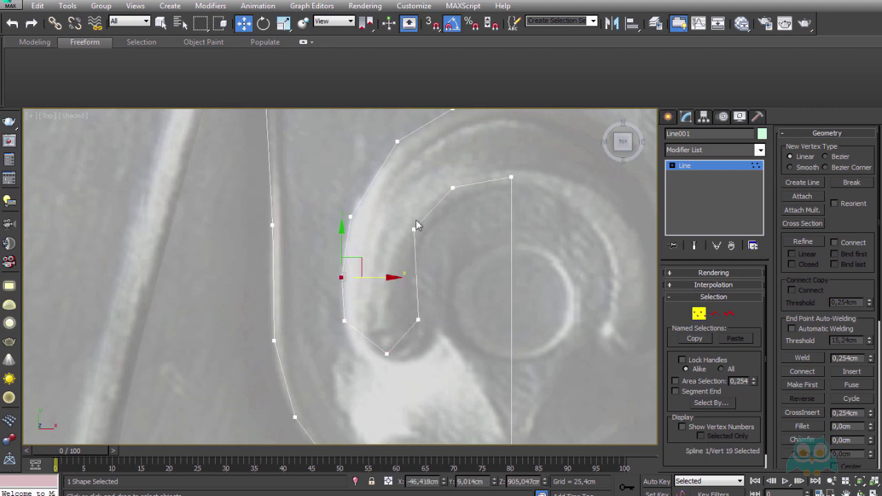
left_click_drag(401, 343, 399, 344)
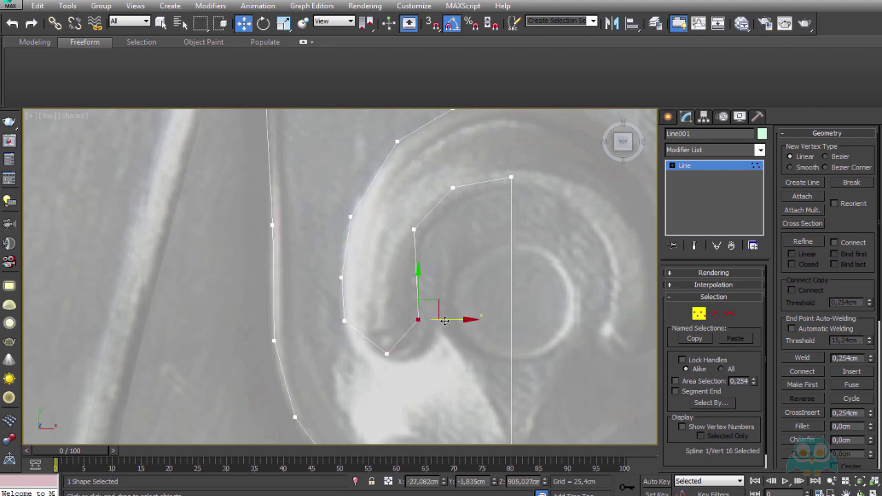
left_click_drag(445, 321, 441, 321)
mouse_move(409, 374)
left_mouse_down()
mouse_move(396, 364)
mouse_move(401, 331)
left_mouse_up()
- Nudge two vertices on the tab's left edge to match the photo
scroll(404, 333, "down", 3)
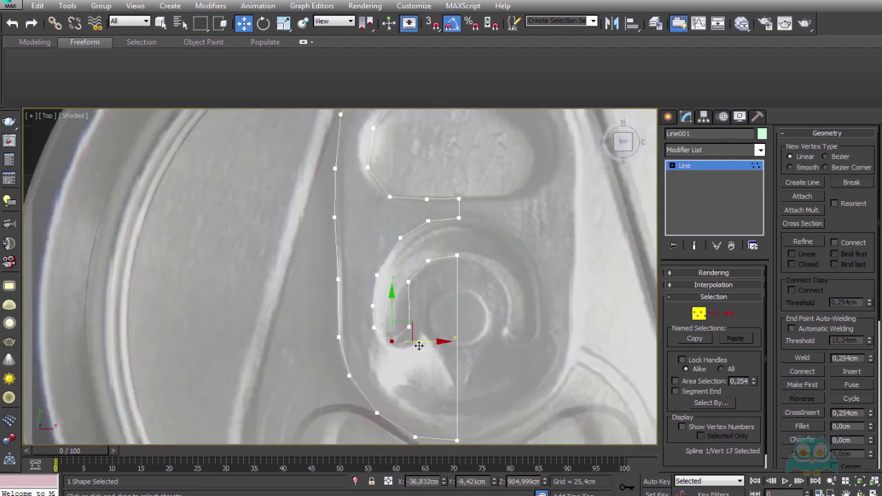
scroll(428, 356, "up", 2)
scroll(369, 388, "down", 2)
middle_click_drag(368, 388, 368, 240)
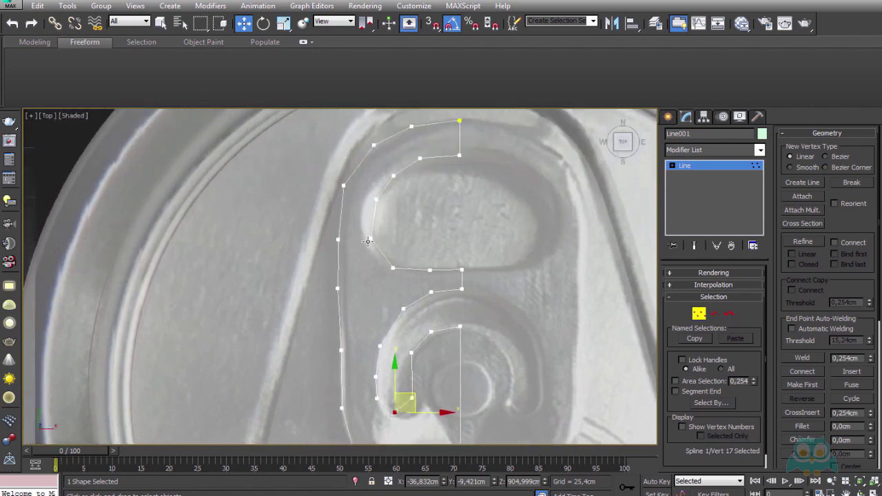
scroll(367, 240, "up", 3)
left_click(347, 331)
left_click_drag(346, 331, 347, 332)
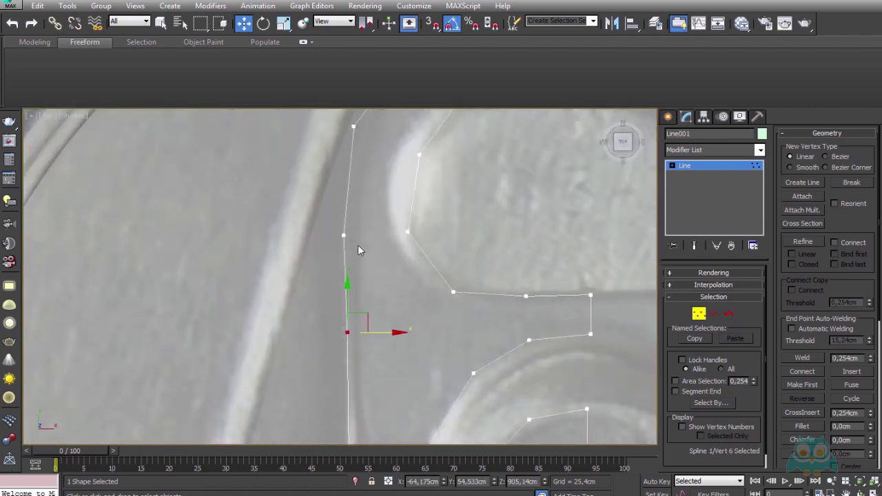
left_click(344, 235)
left_click_drag(376, 237, 379, 237)
- Adjust points on the tab's curved end, nudging one onto the tab's edge
scroll(380, 237, "down", 1)
middle_click_drag(378, 276, 376, 152)
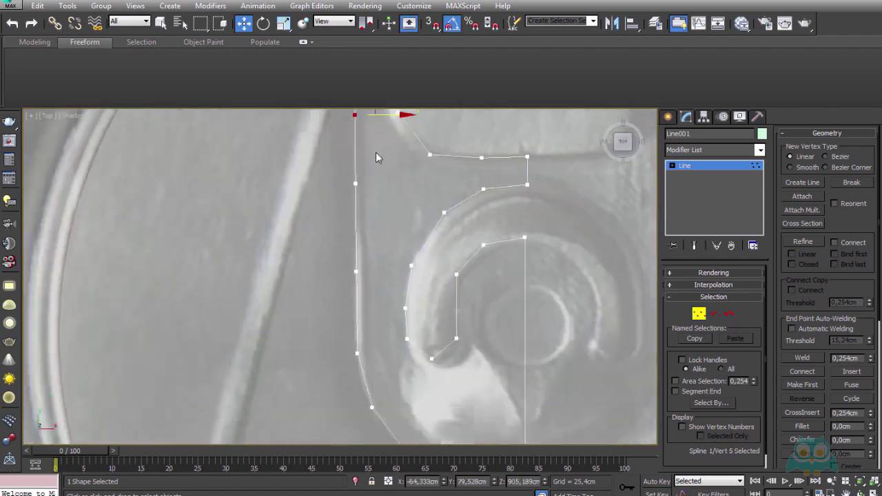
scroll(373, 295, "up", 3)
middle_click_drag(340, 358, 319, 253)
left_click(330, 198)
scroll(366, 236, "up", 2)
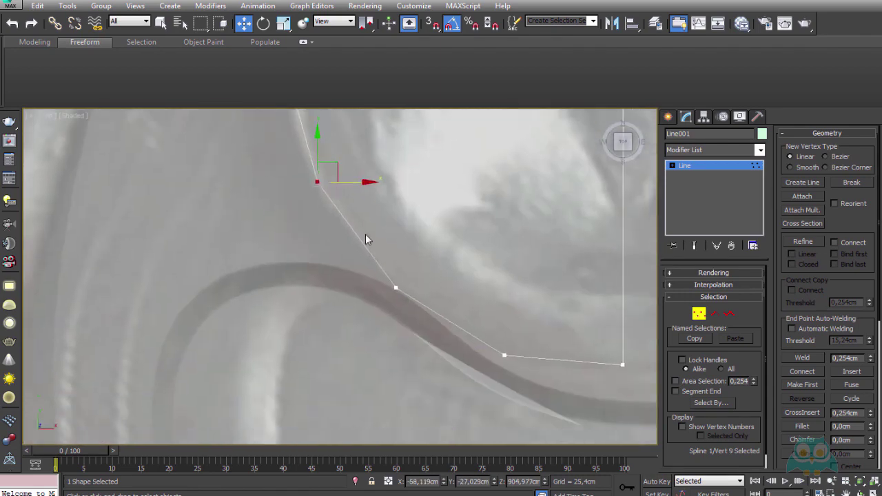
scroll(421, 259, "down", 2)
left_click(391, 281)
left_click_drag(406, 270, 408, 269)
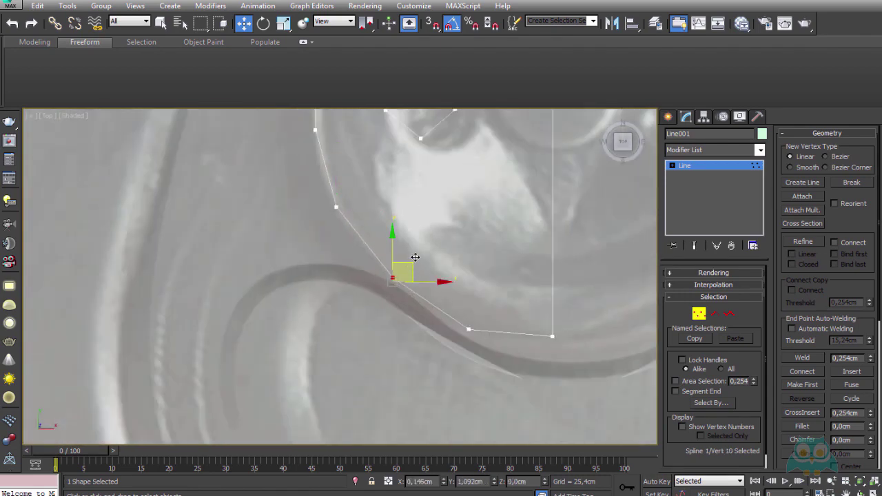
left_click(468, 329)
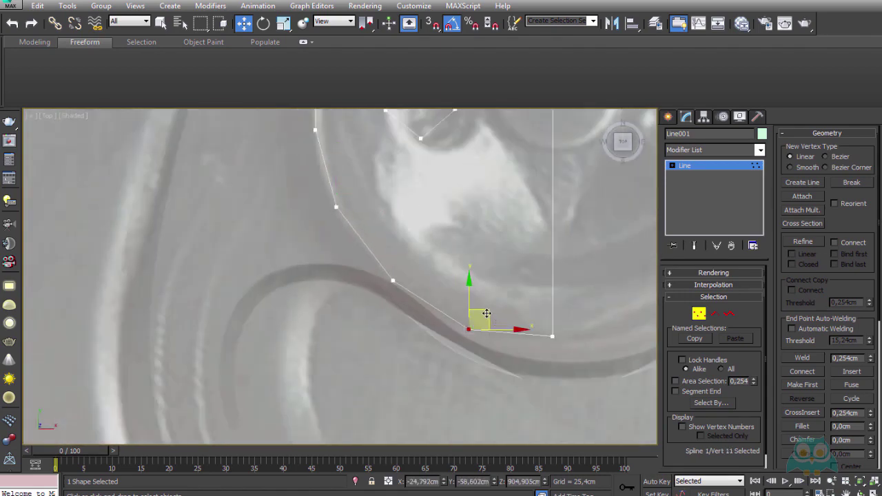
scroll(487, 314, "down", 3)
scroll(499, 232, "down", 2)
- Check the whole outline, then nudge the point below the top corner slightly left
left_click(699, 314)
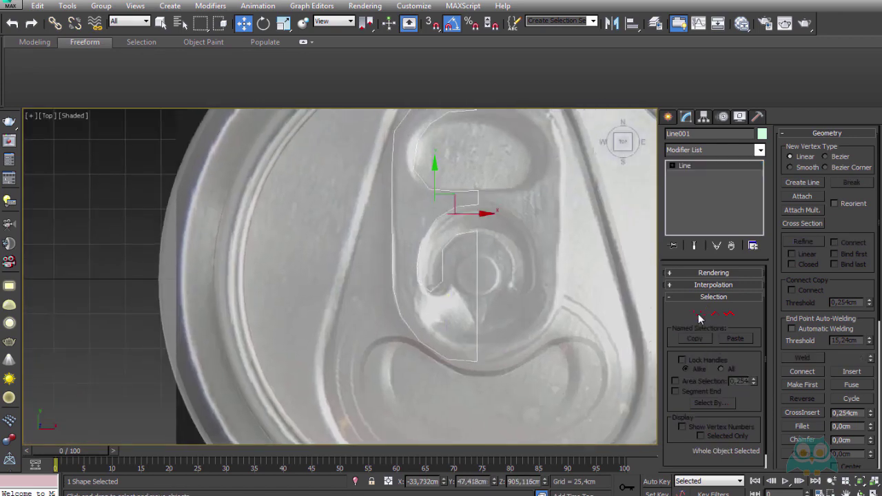
middle_click_drag(567, 253, 543, 275)
middle_click_drag(505, 252, 505, 263)
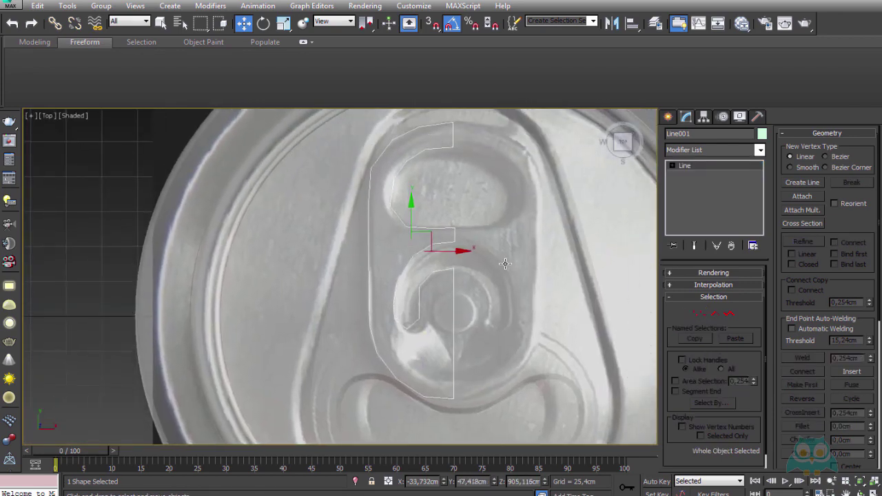
scroll(451, 151, "up", 3)
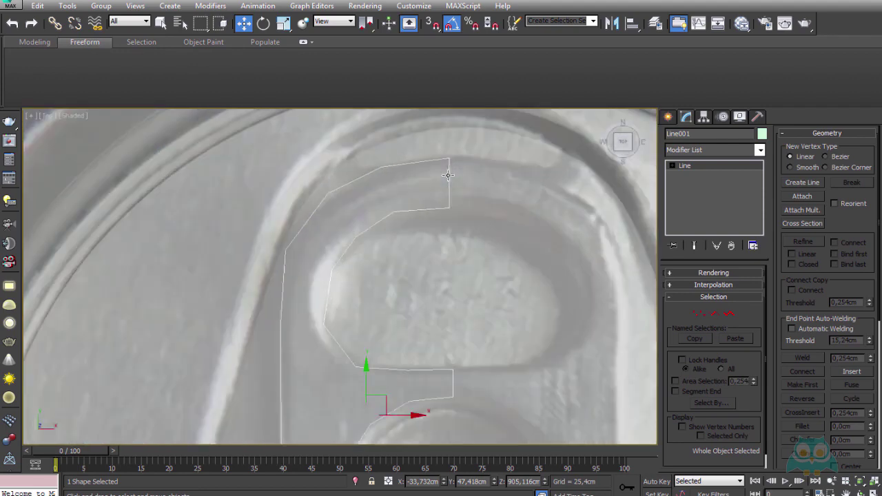
left_click(698, 314)
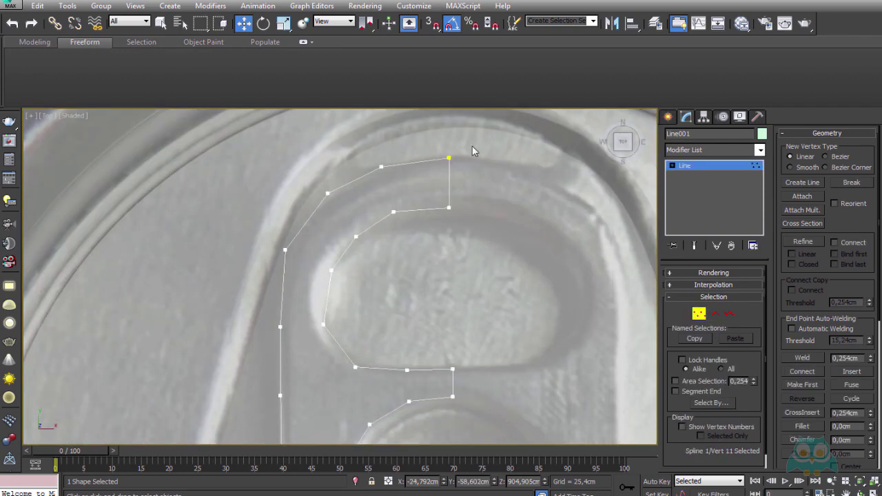
left_click(449, 159)
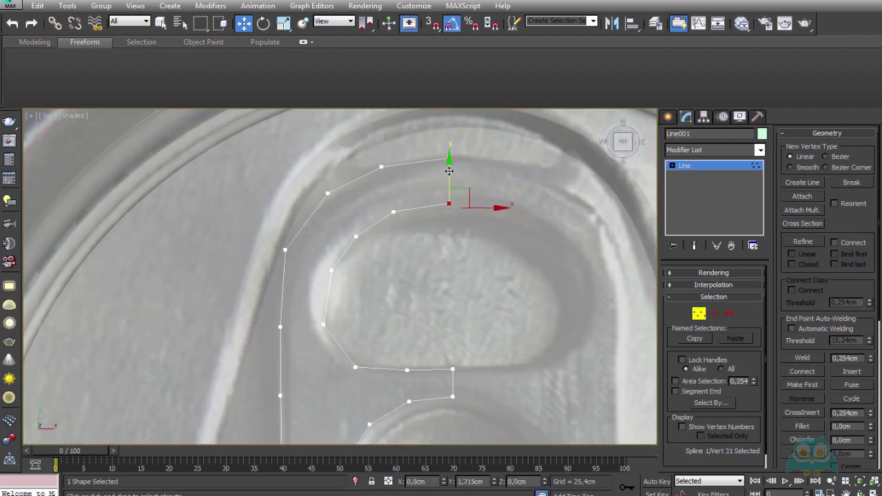
left_click(442, 157)
left_click_drag(442, 161, 450, 129)
left_click(394, 211)
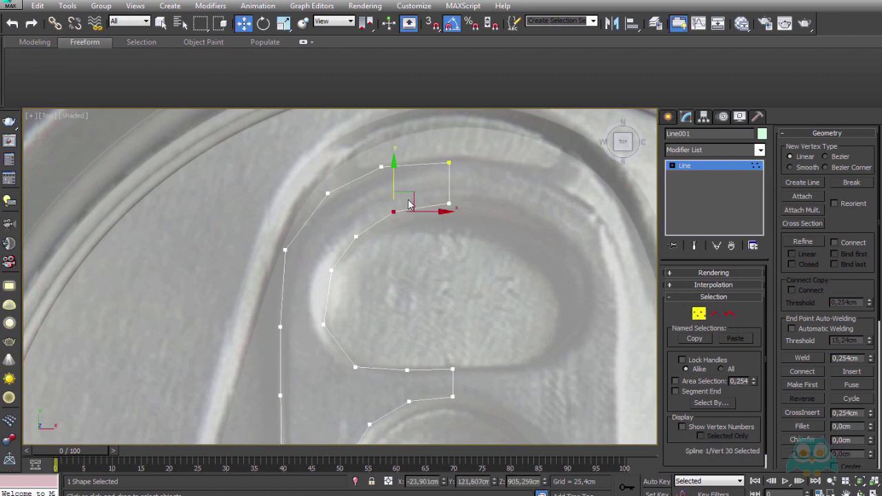
left_click_drag(407, 200, 403, 198)
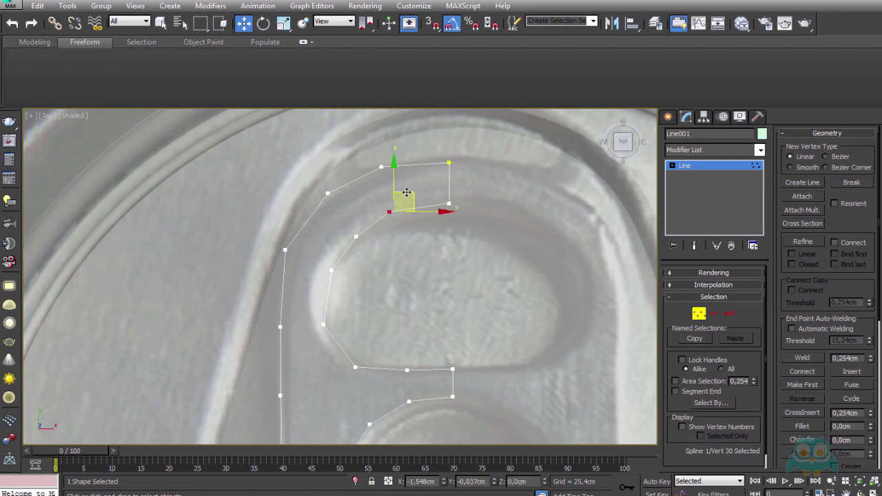
- Exit vertex editing back to Line001's object level
left_click(698, 314)
scroll(416, 301, "down", 3)
scroll(417, 302, "down", 2)
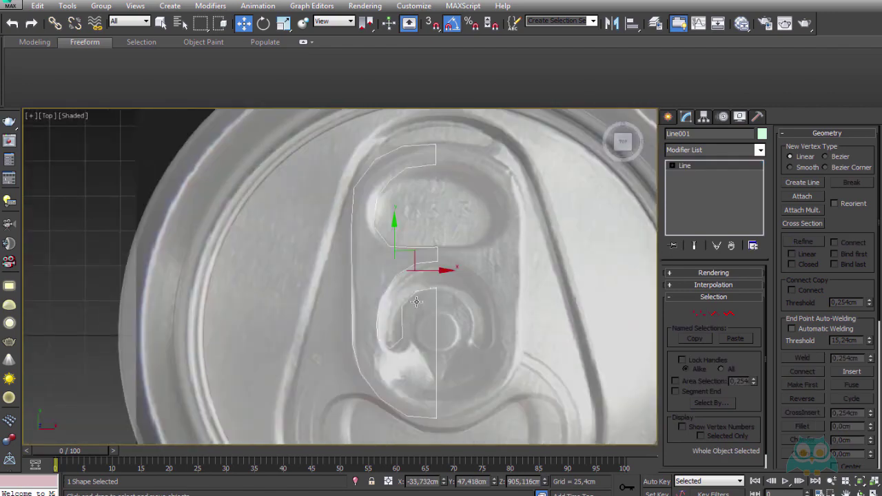
- Convert the tab outline to an Editable Poly and raise it slightly in Z
right_click(394, 253)
mouse_move(421, 376)
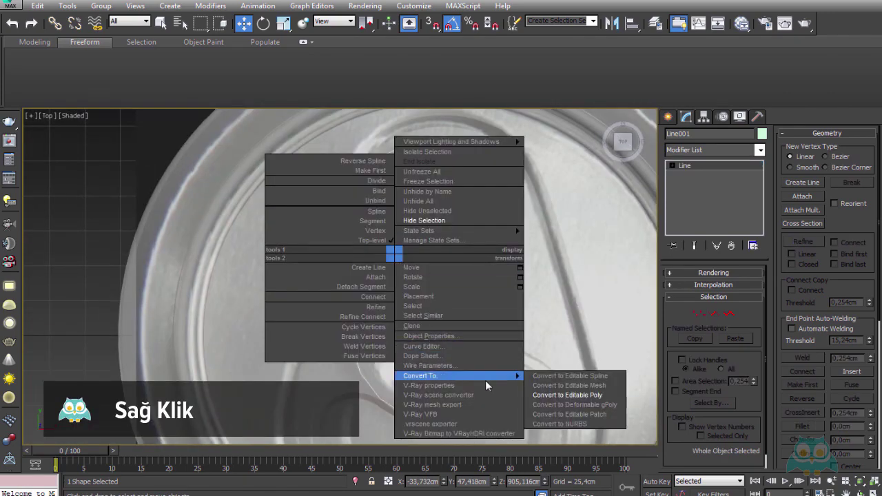
left_click(593, 397)
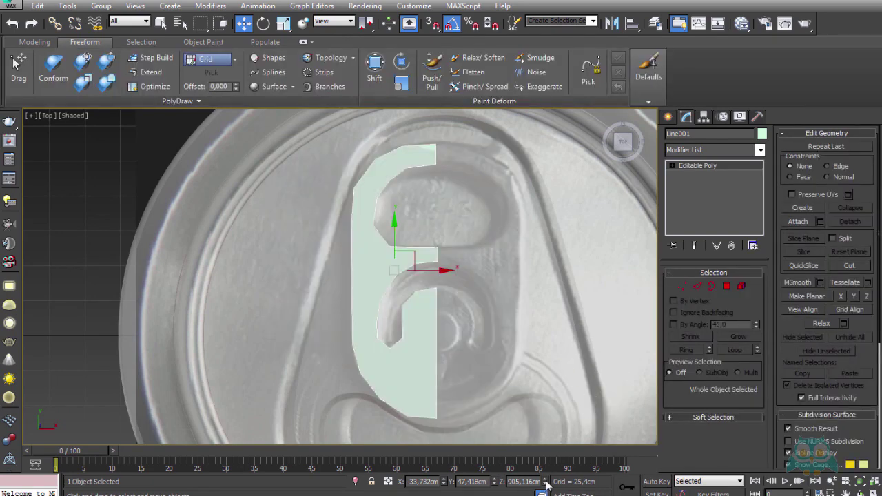
left_click_drag(547, 486, 547, 457)
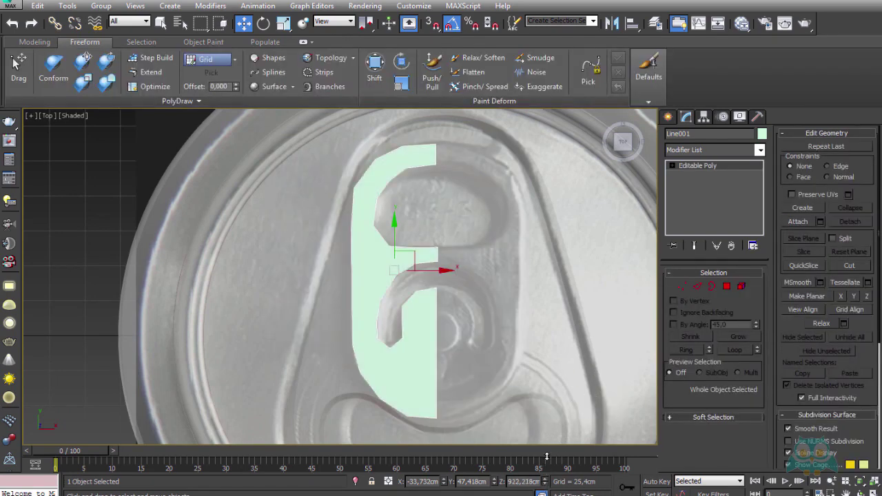
- Set the tab's object colour to magenta
left_click(762, 133)
left_click(520, 275)
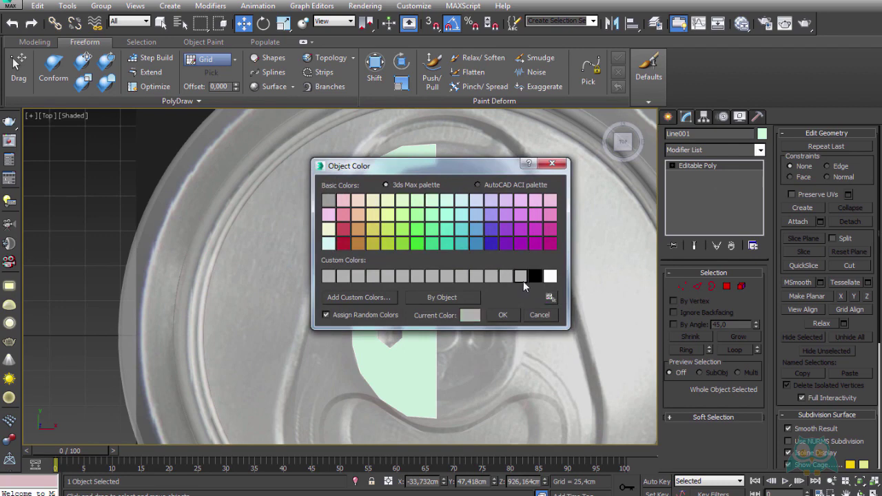
left_click(535, 246)
left_click(502, 314)
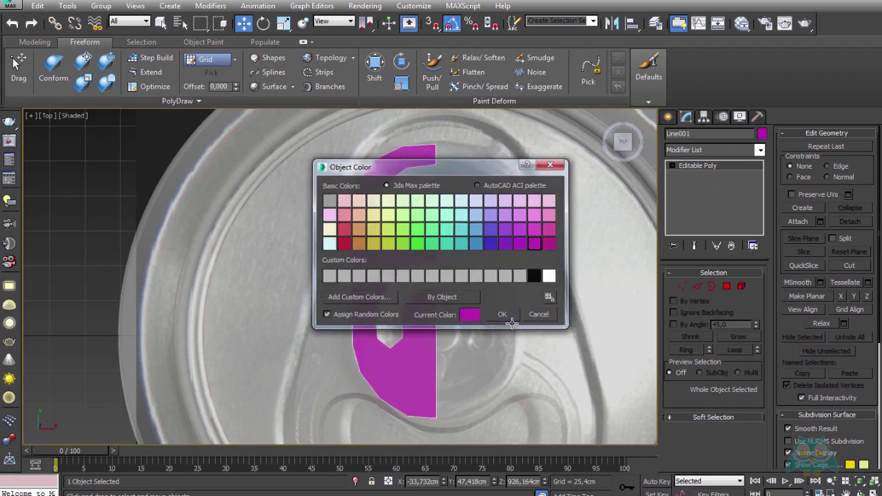
- In Vertex mode, connect the two opposite vertices across the tab's top arm with an edge
left_click(683, 286)
scroll(467, 174, "up", 1)
scroll(414, 197, "up", 3)
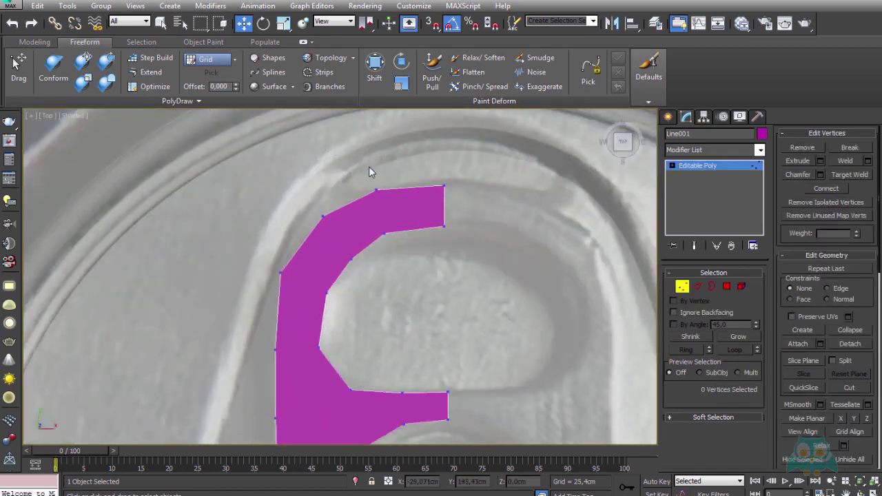
left_click_drag(382, 215, 401, 262)
key("shift+2")
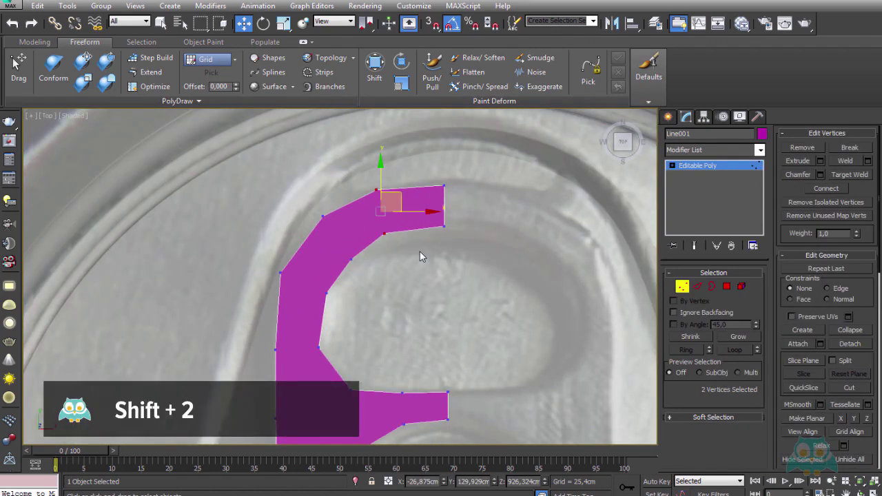
middle_click_drag(427, 245, 446, 229)
mouse_move(378, 245)
left_mouse_down("shift")
mouse_move(333, 249)
mouse_move(357, 290)
left_mouse_up("shift")
mouse_move(356, 291)
middle_mouse_down()
mouse_move(388, 234)
mouse_move(377, 240)
middle_mouse_up()
- Select opposite vertex pairs across the middle arm and lower part of the tab
left_click_drag(403, 224, 424, 288)
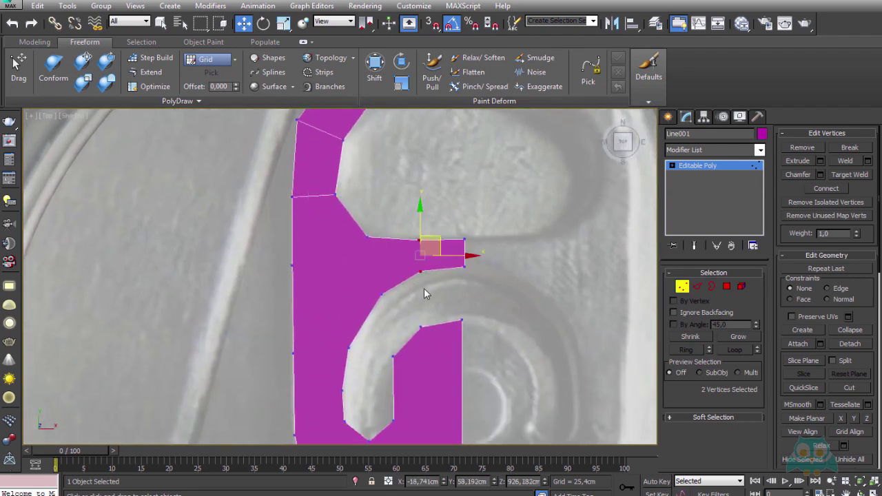
middle_click_drag(404, 271, 400, 232)
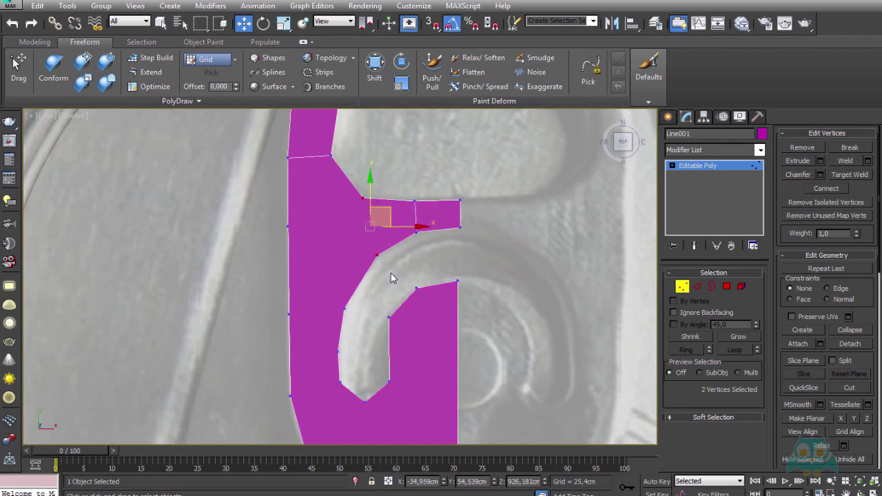
left_click(280, 220)
mouse_move(377, 175)
left_mouse_down()
mouse_move(292, 238)
mouse_move(304, 243)
left_mouse_up()
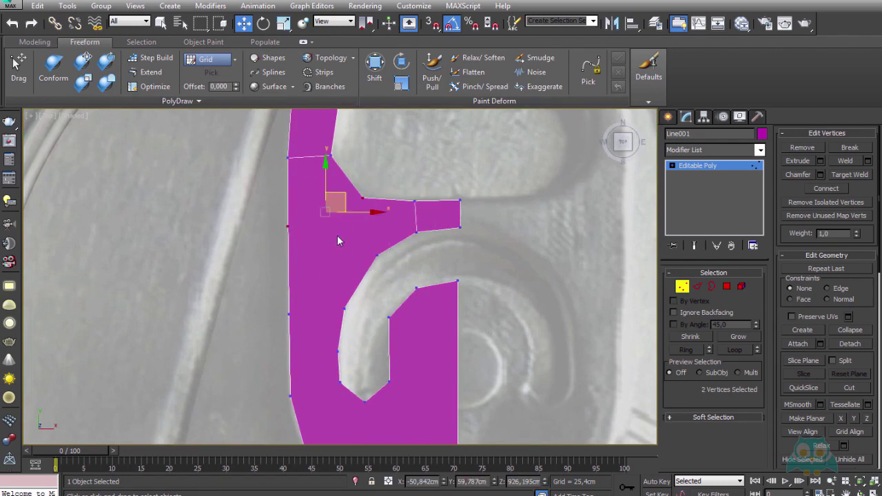
middle_click_drag(337, 235, 344, 188)
left_click_drag(276, 246, 363, 285)
middle_click_drag(363, 285, 352, 249)
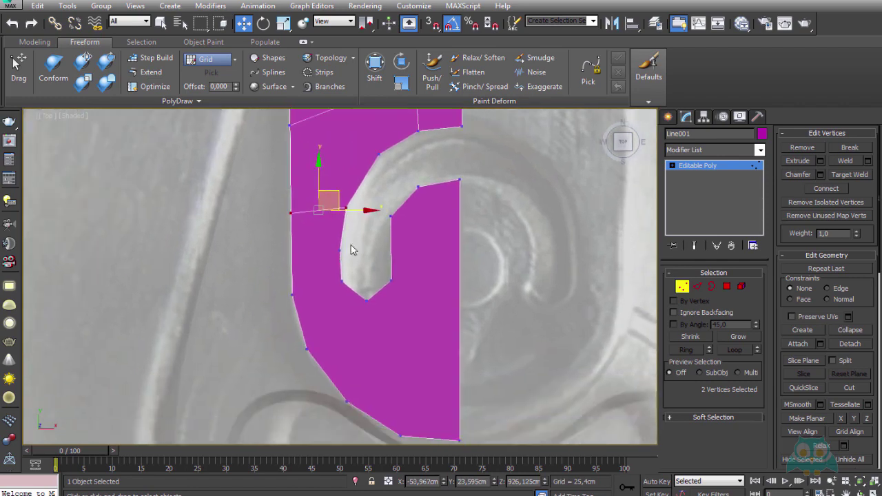
- Select the hook's inner-corner vertex together with the left-edge vertex
left_click_drag(343, 313, 344, 312)
middle_click_drag(344, 311, 329, 271)
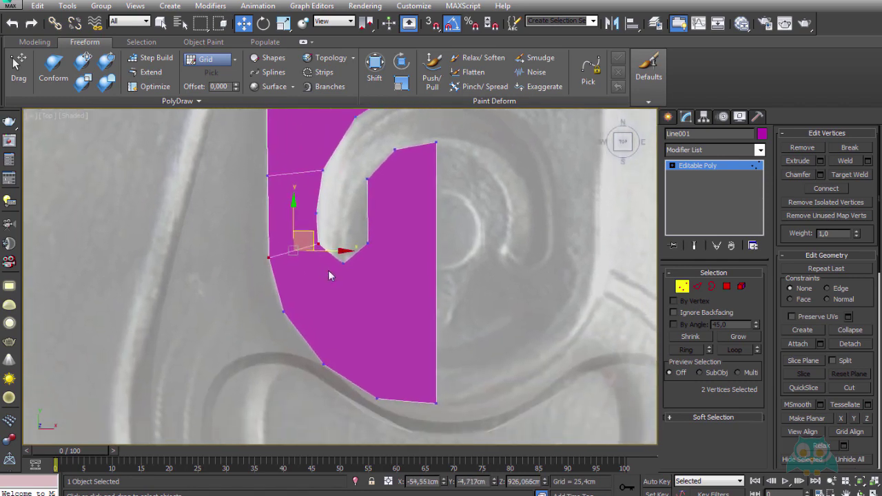
left_click(346, 264)
left_click(283, 312, "ctrl")
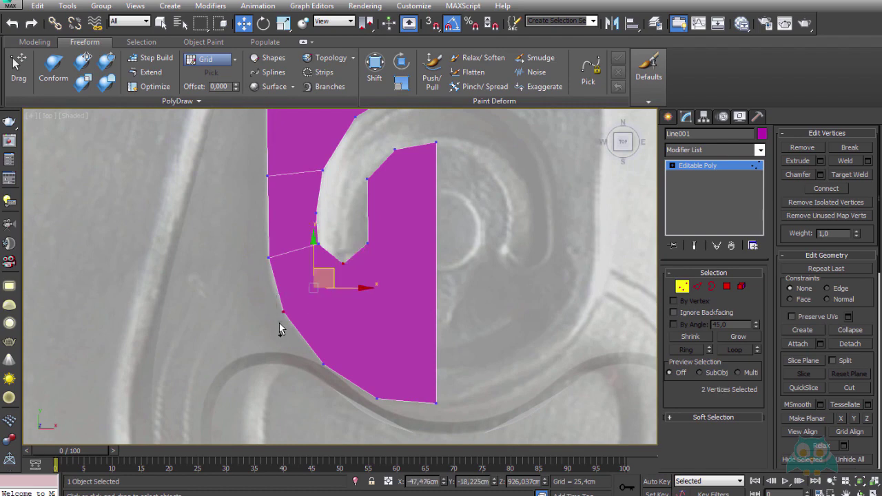
middle_click_drag(363, 327, 355, 296)
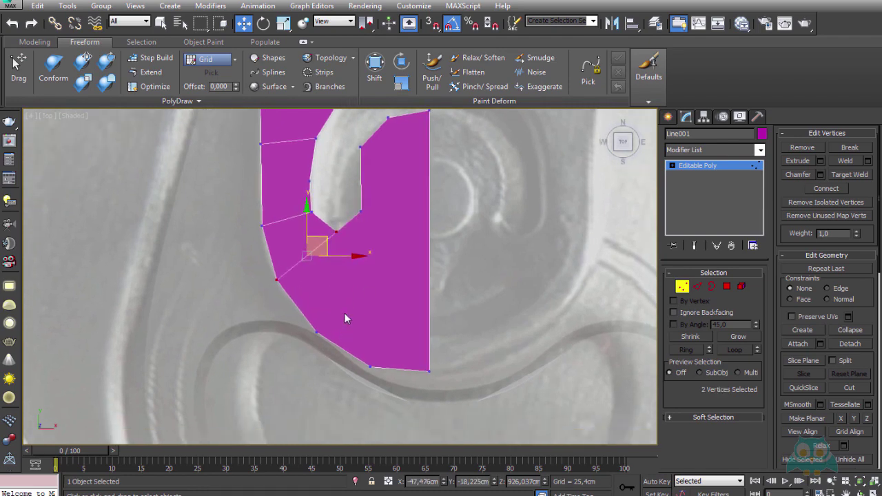
left_click(378, 238)
middle_click_drag(378, 238, 375, 254)
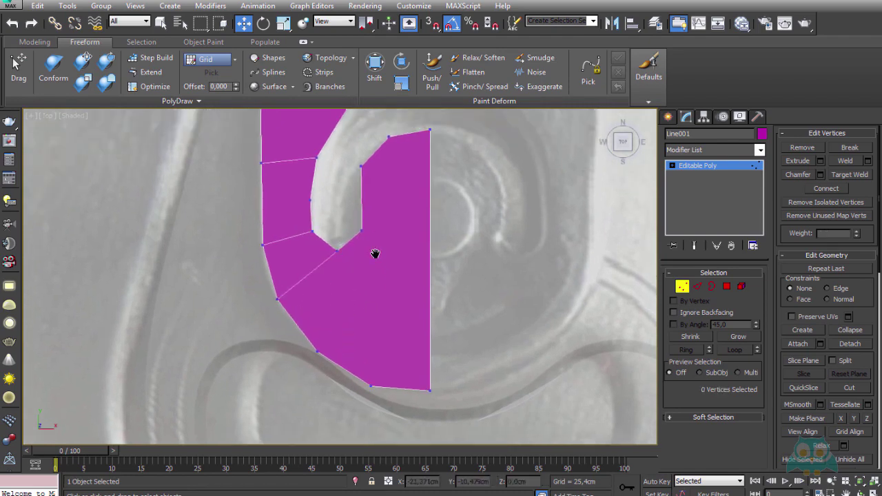
scroll(369, 309, "down", 1)
scroll(354, 283, "up", 1)
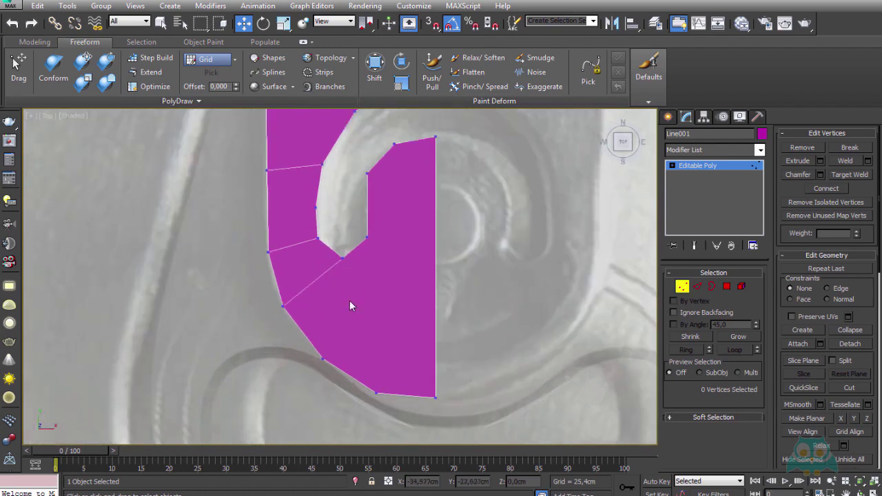
left_click(342, 259)
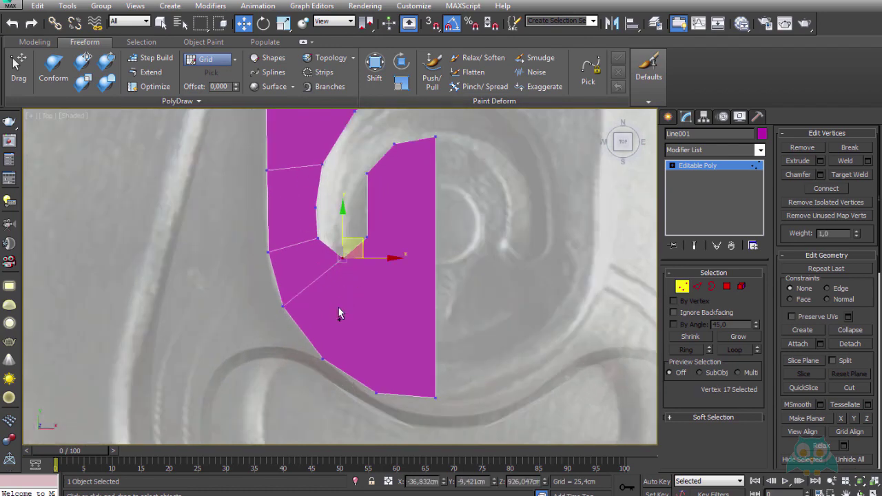
left_click(322, 359, "ctrl")
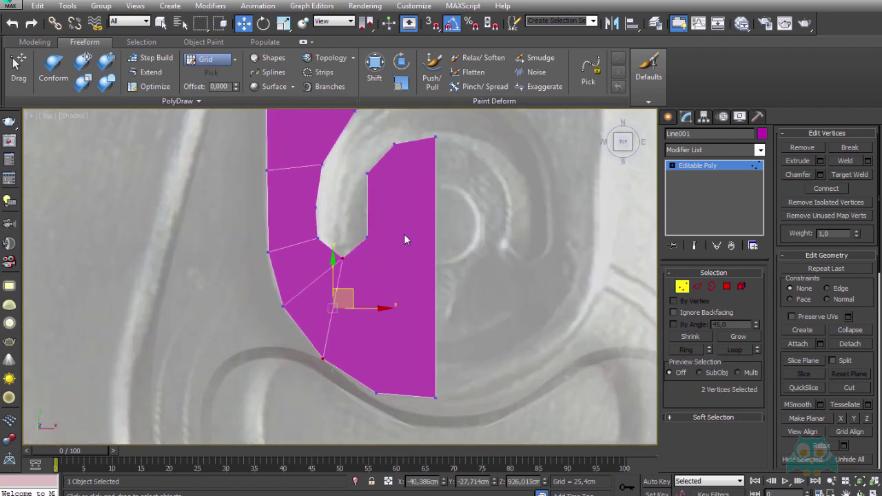
left_click(367, 238)
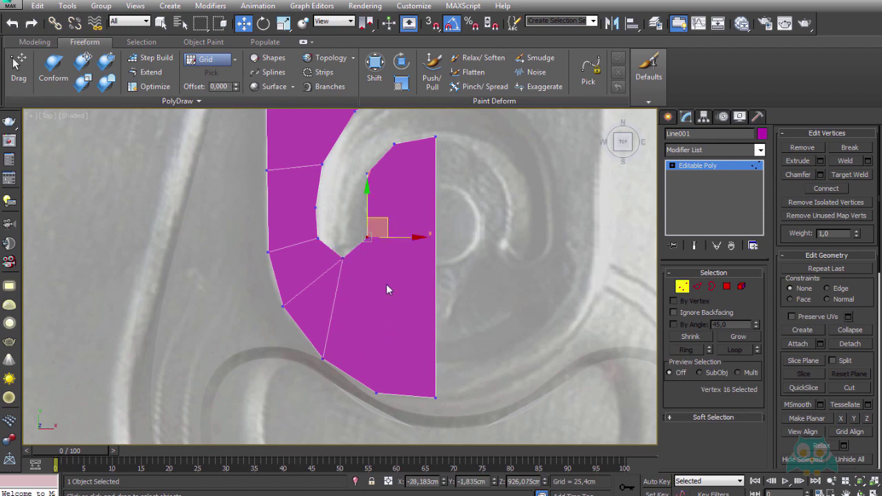
left_click(376, 394, "ctrl")
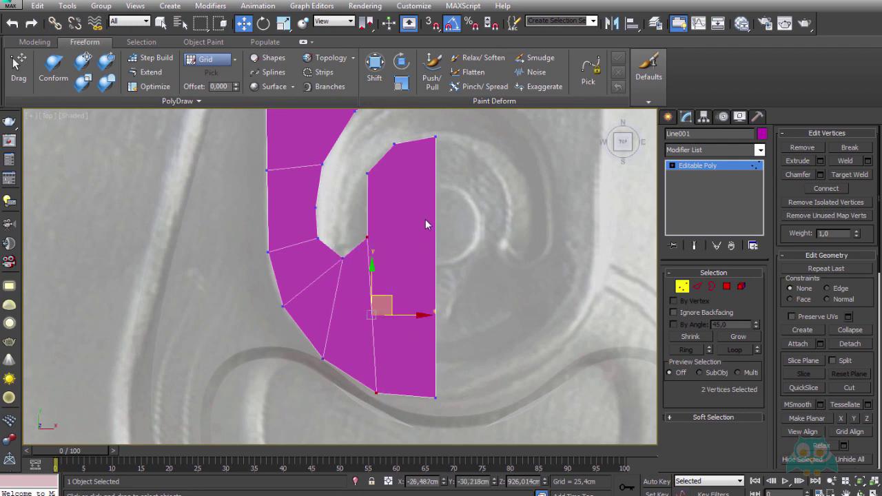
middle_click_drag(426, 224, 438, 309)
scroll(328, 277, "down", 2)
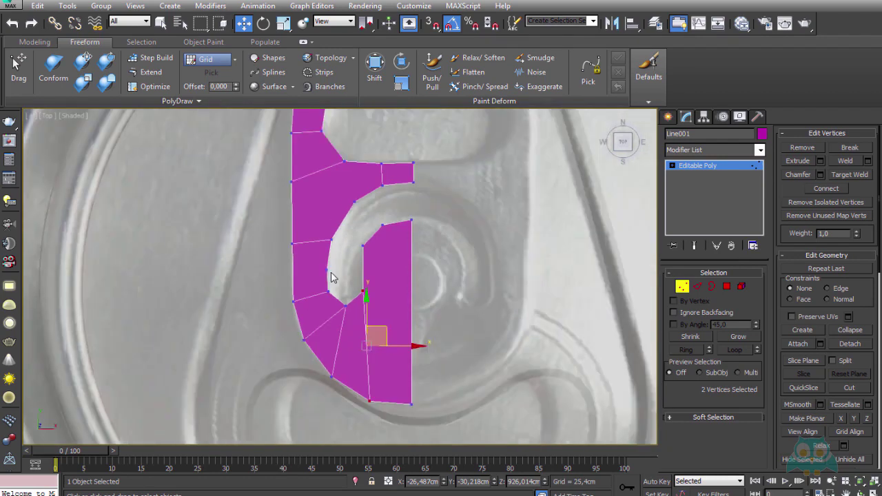
middle_click_drag(325, 221, 350, 266)
scroll(308, 239, "up", 3)
middle_click_drag(309, 239, 334, 322)
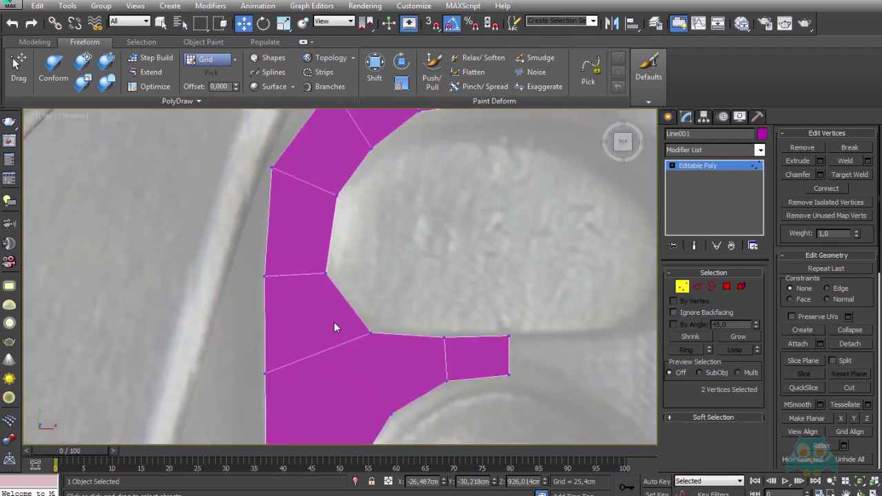
scroll(279, 290, "down", 1)
scroll(280, 289, "up", 2)
scroll(312, 300, "up", 1)
left_click(269, 274)
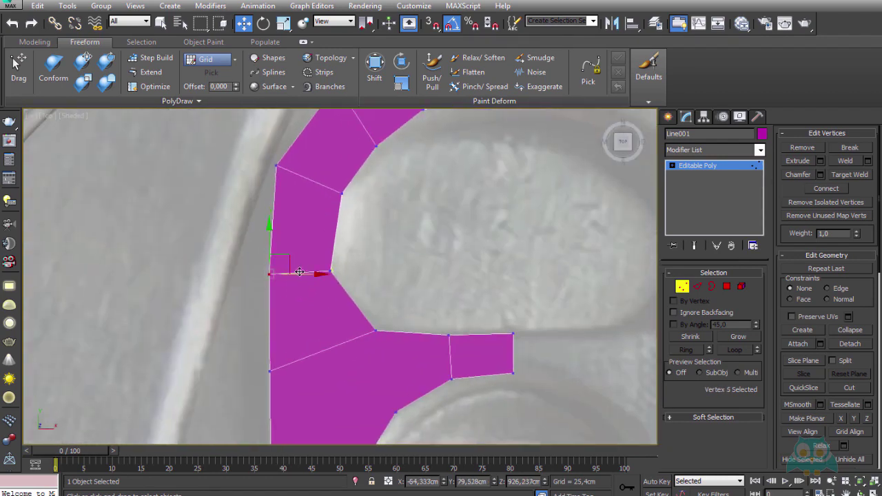
left_click(329, 271)
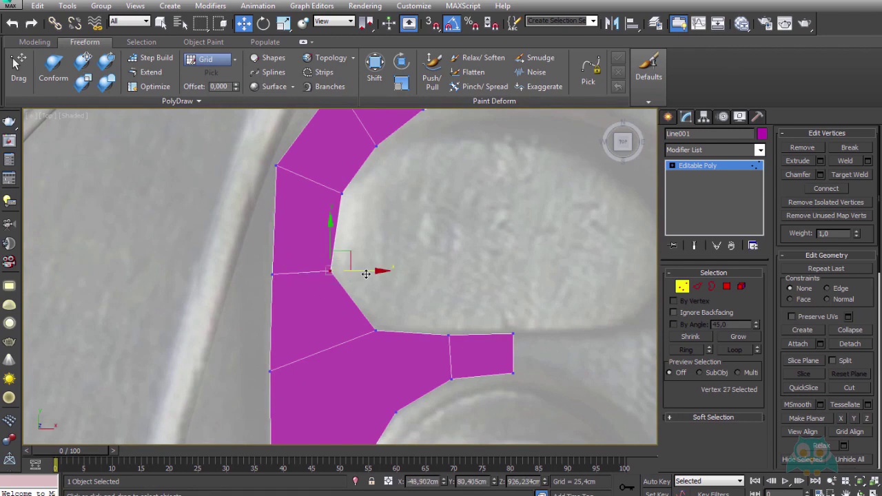
scroll(366, 274, "down", 3)
scroll(403, 268, "up", 2)
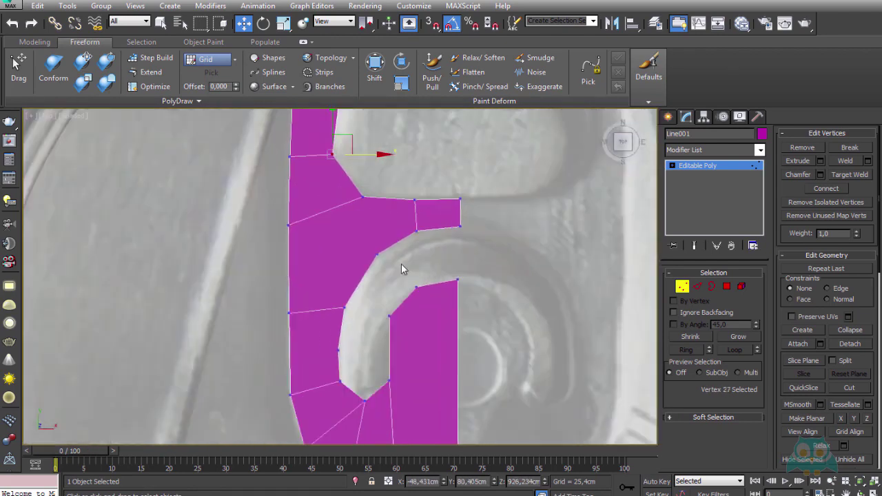
scroll(386, 275, "up", 1)
scroll(344, 279, "up", 1)
scroll(316, 273, "up", 1)
left_click(295, 257)
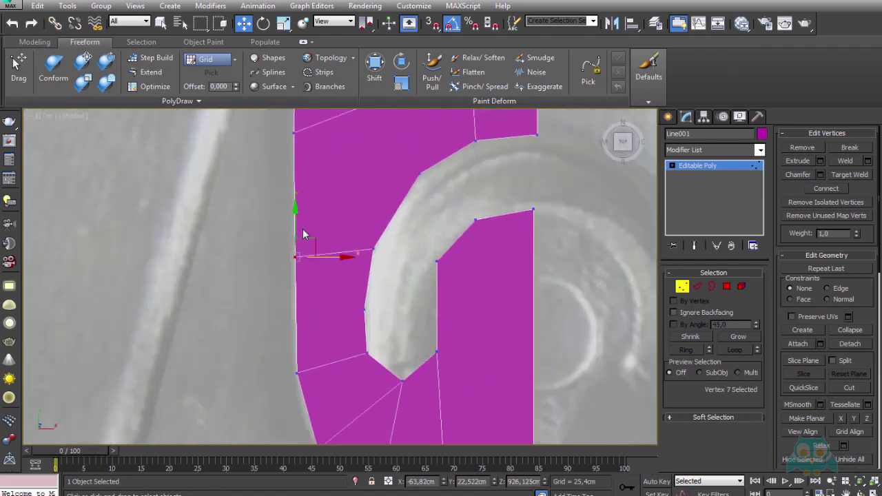
scroll(300, 245, "down", 1)
middle_click_drag(305, 368, 316, 305)
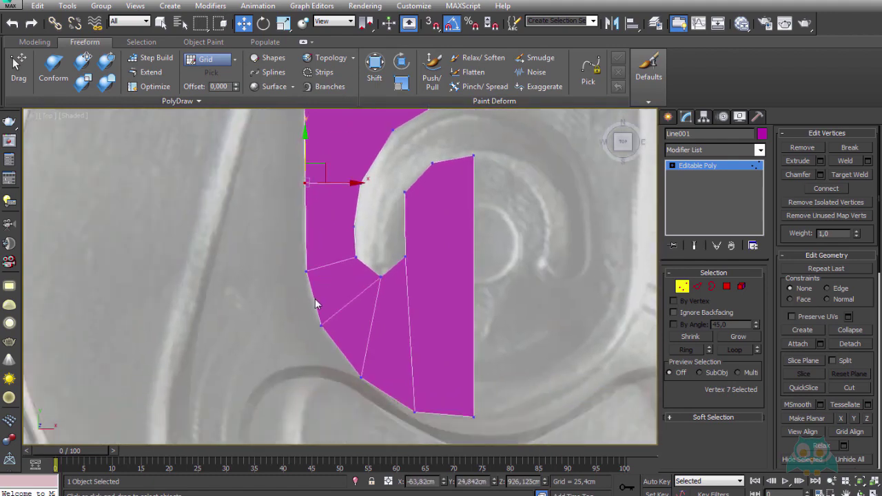
scroll(316, 304, "up", 1)
left_click(303, 249)
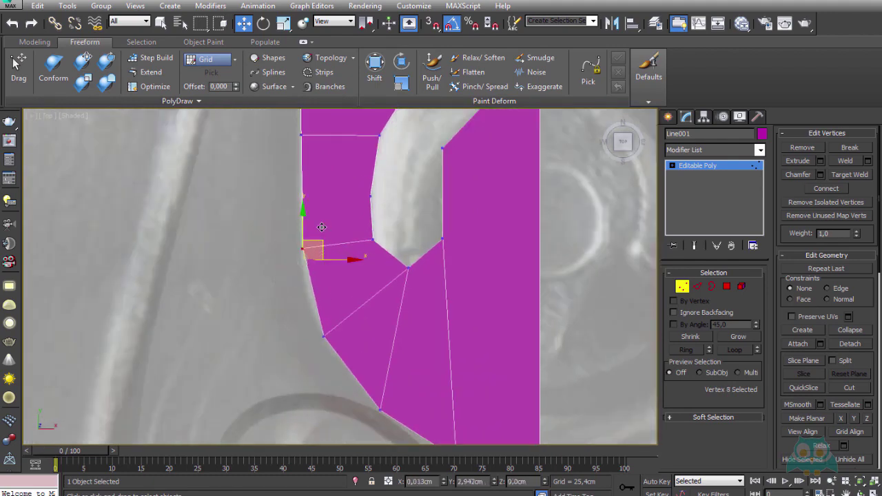
scroll(320, 213, "down", 1)
middle_click_drag(360, 289, 332, 266)
scroll(331, 267, "up", 1)
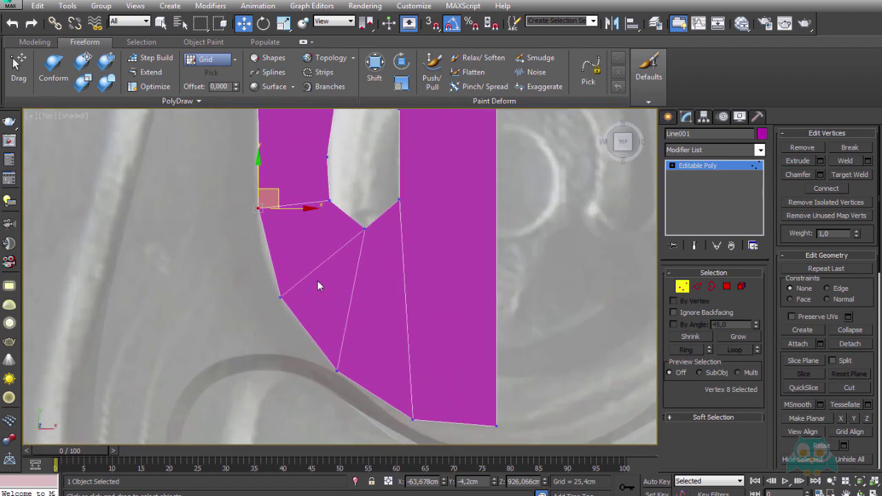
left_click_drag(274, 310, 278, 317)
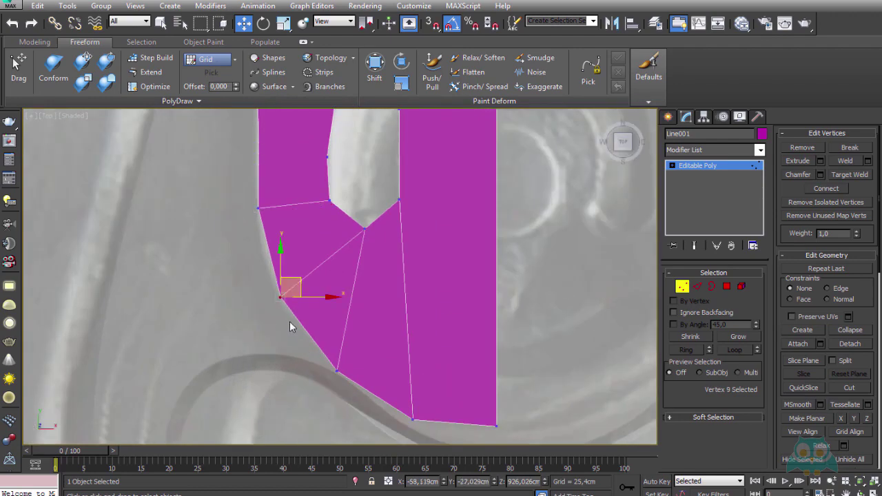
- Select the lower-left diagonal edge and remove it with its vertices using Ctrl+Backspace
left_click(697, 289)
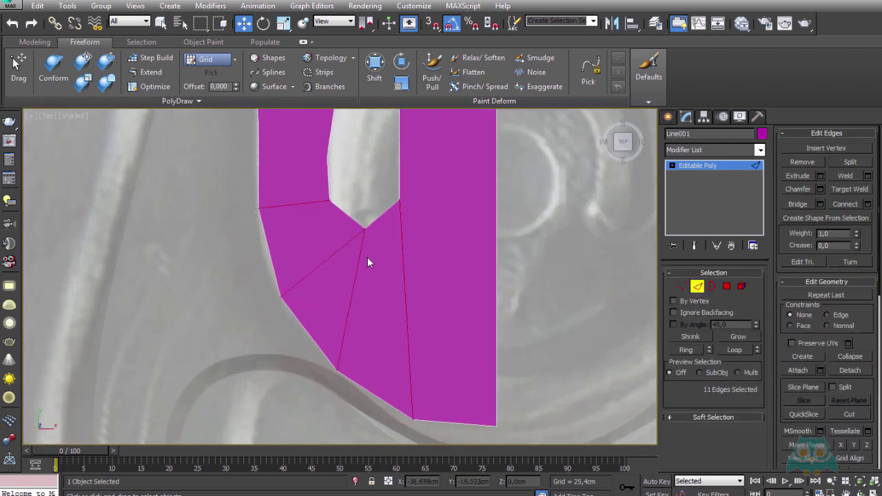
left_click(315, 266)
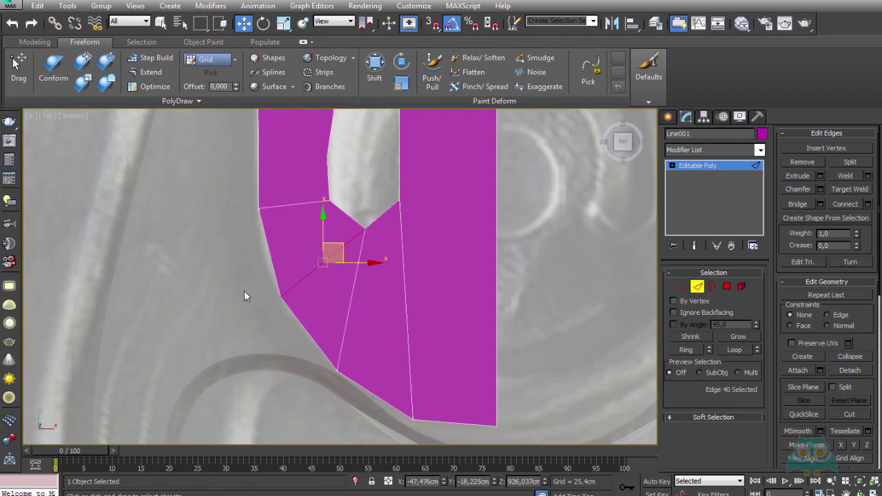
left_click(681, 287)
left_click(375, 281)
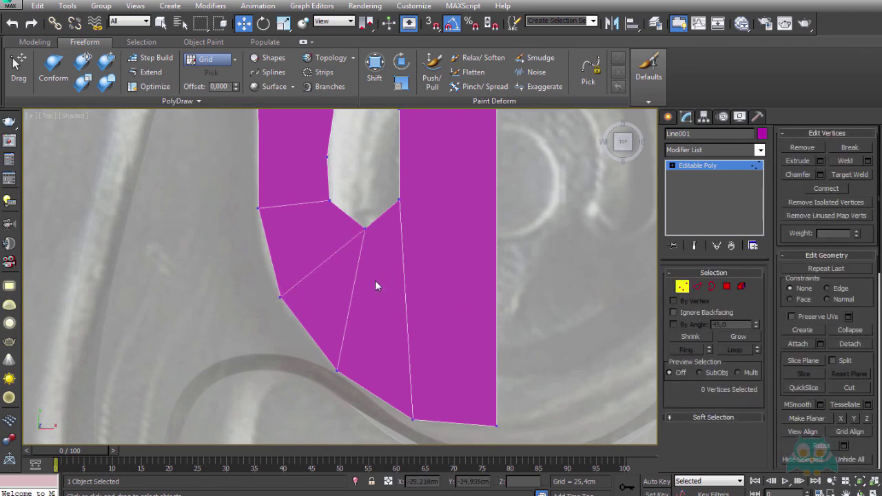
scroll(356, 289, "down", 2)
scroll(369, 318, "up", 2)
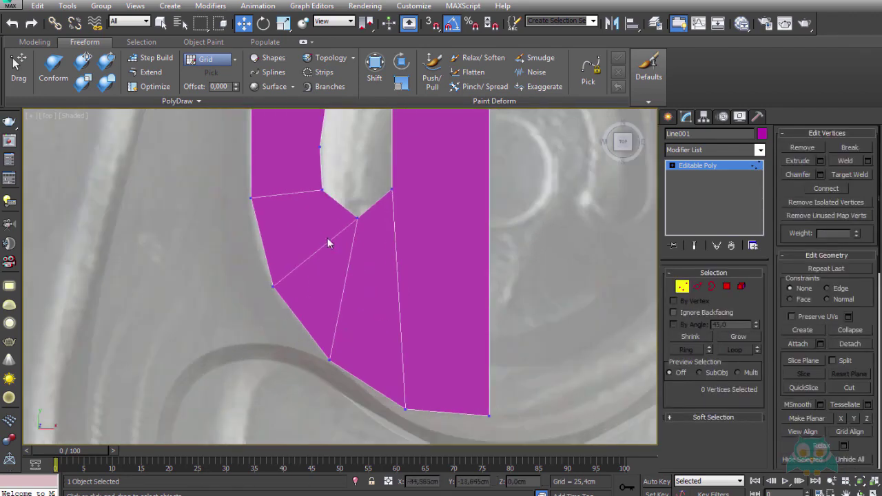
scroll(331, 240, "down", 4)
scroll(343, 284, "up", 2)
scroll(343, 284, "up", 2)
key("2")
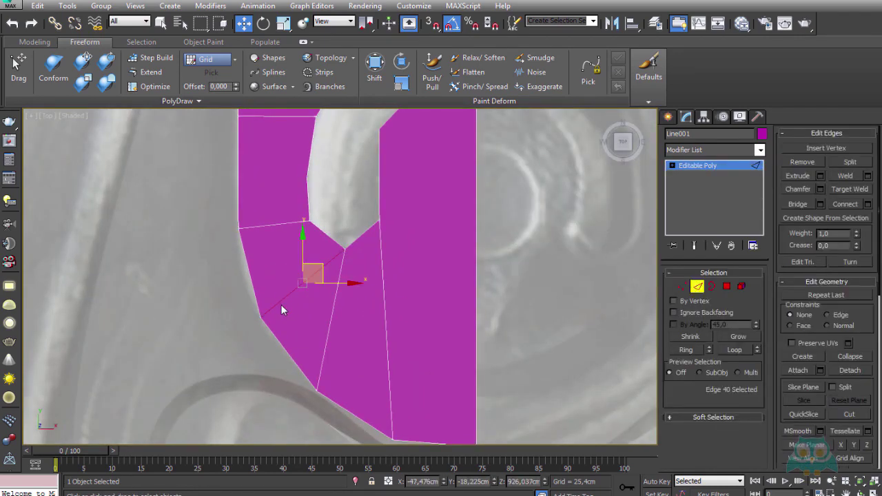
key("ctrl+BackSpace")
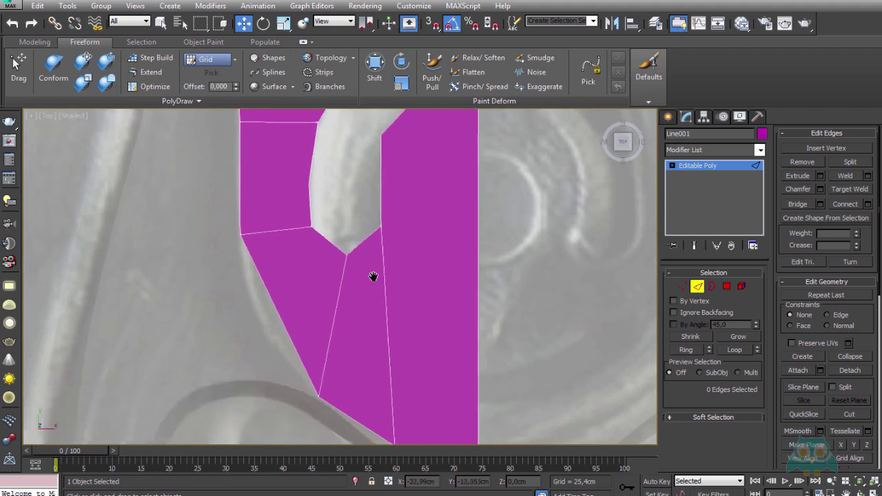
middle_click_drag(375, 275, 389, 289)
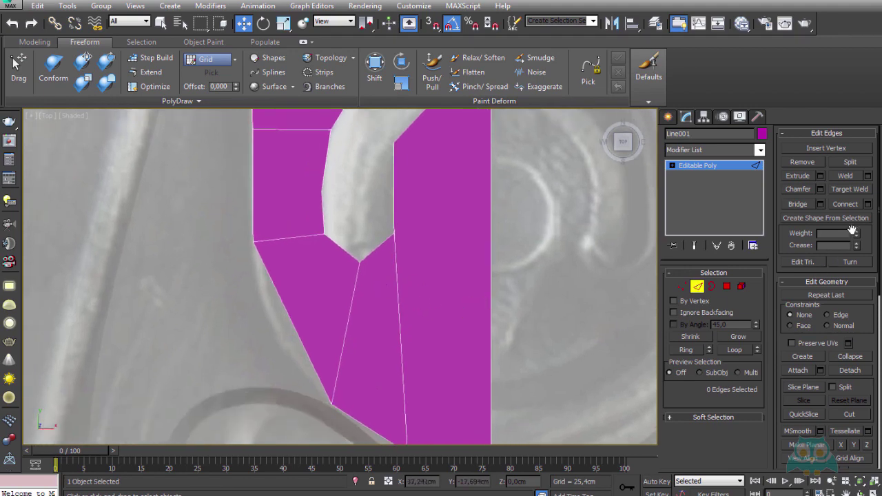
- Cut a new edge from the hook's inner corner to the tab's left border
key("alt+c")
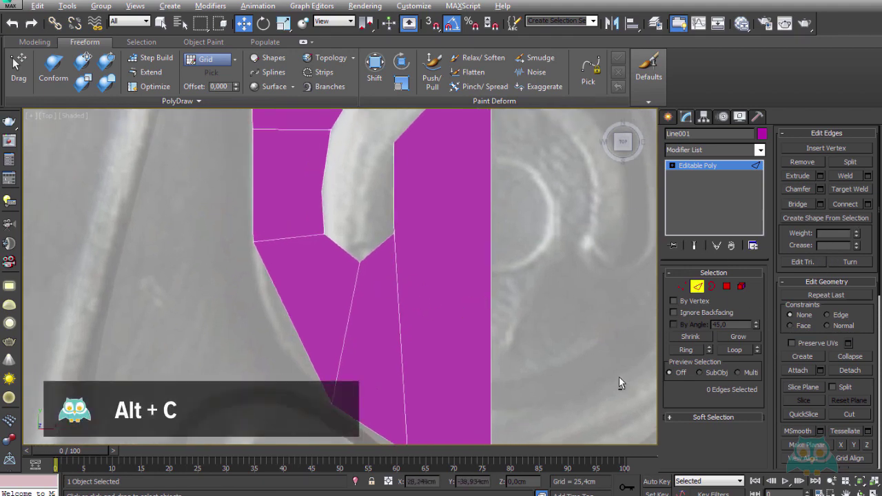
left_click(340, 248)
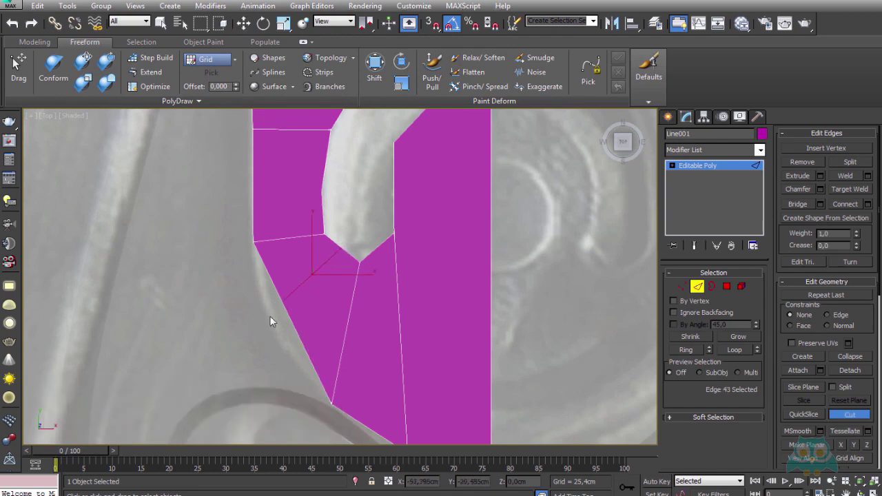
left_click(682, 286)
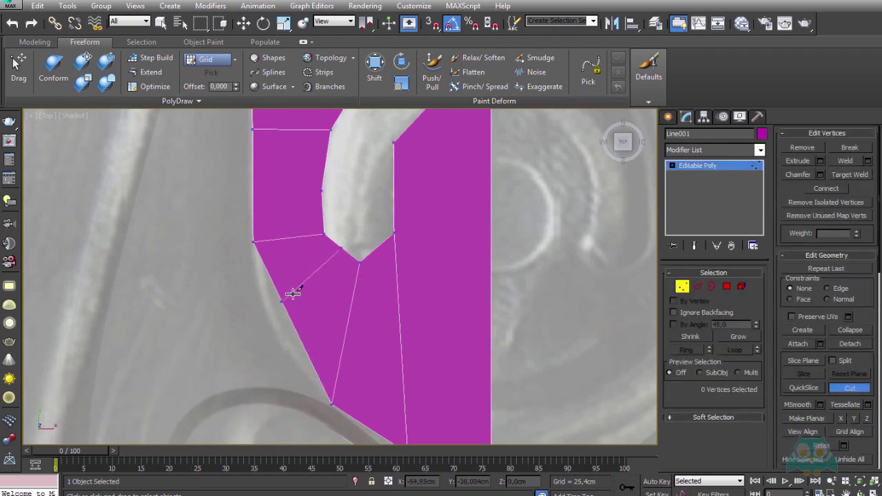
right_click(301, 290)
- Nudge the new left-border vertex down and outward onto the tab's outline
left_click(284, 301)
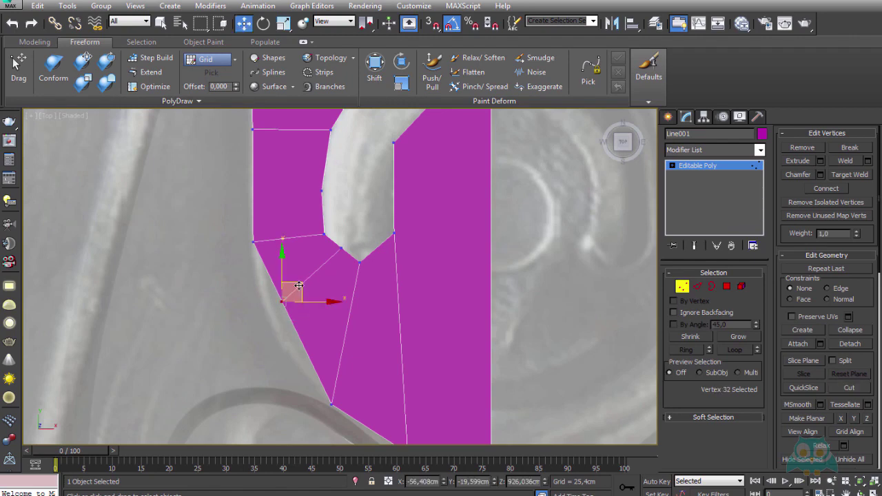
left_click_drag(298, 286, 286, 301)
scroll(285, 301, "down", 3)
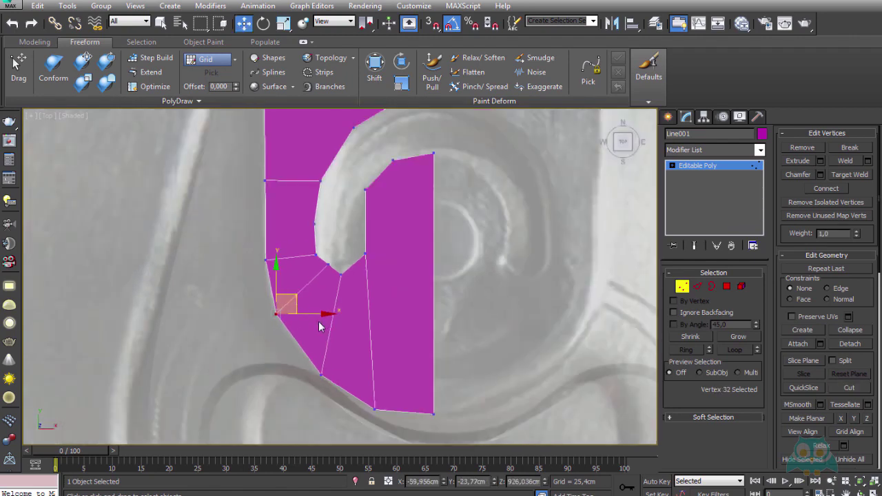
scroll(284, 302, "up", 3)
left_click_drag(284, 301, 286, 304)
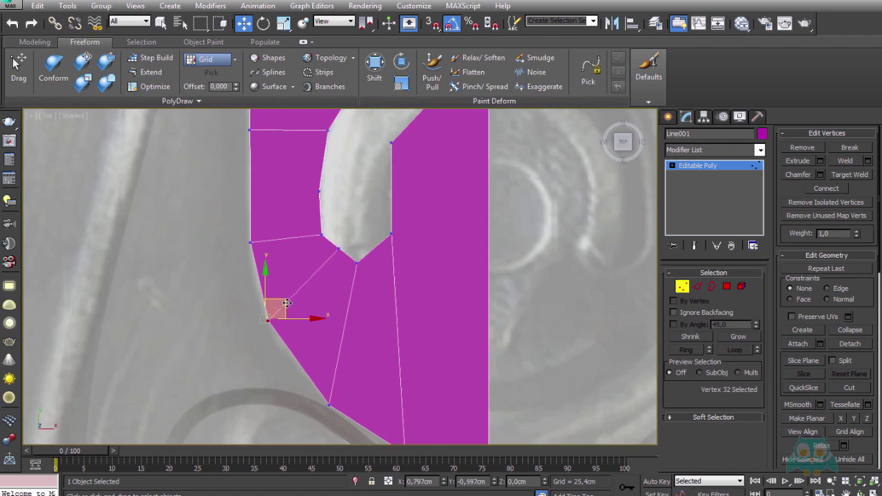
scroll(315, 315, "down", 3)
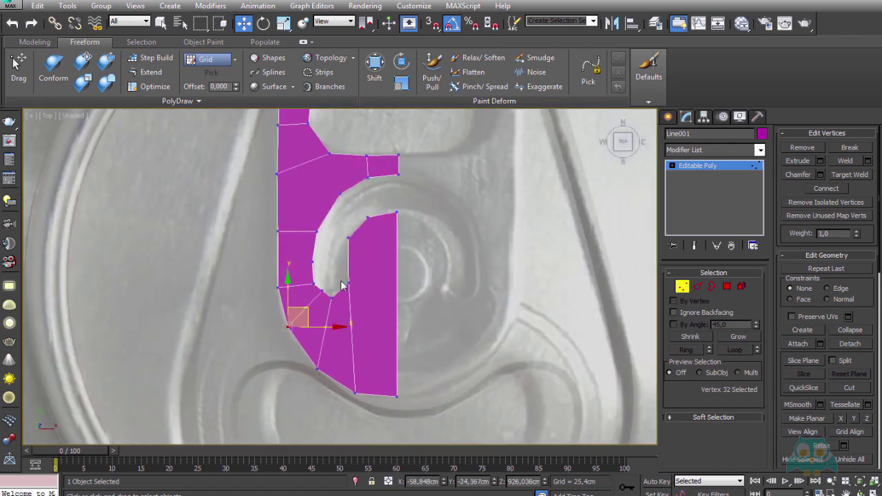
mouse_move(357, 307)
middle_mouse_down()
mouse_move(359, 388)
mouse_move(359, 364)
middle_mouse_up()
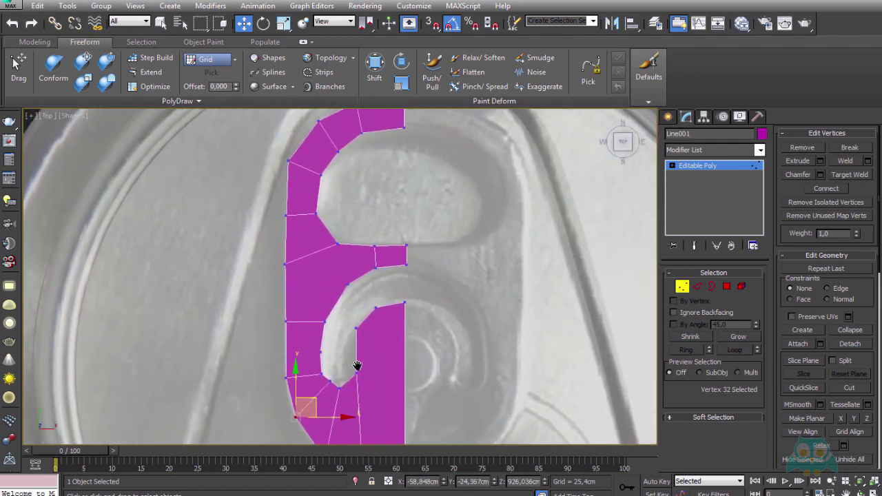
scroll(359, 364, "up", 3)
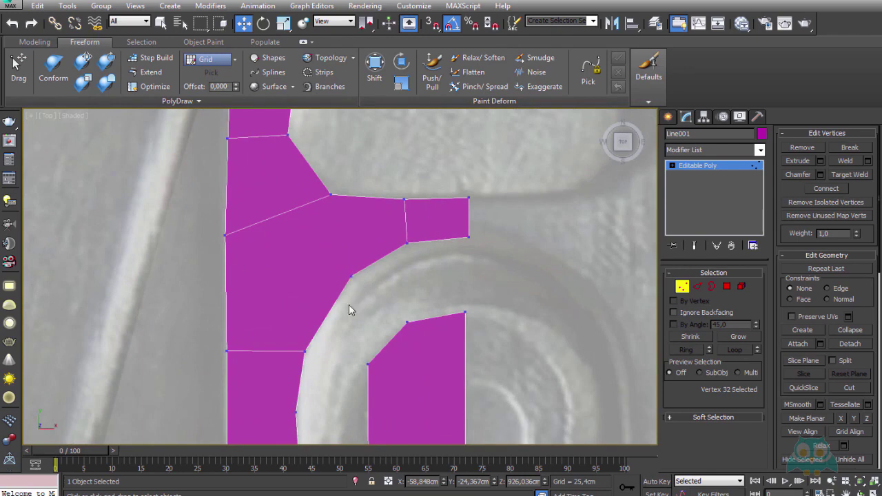
- Cut more edges across the tab, including a horizontal edge to the right border
key("alt+c")
left_click(350, 275)
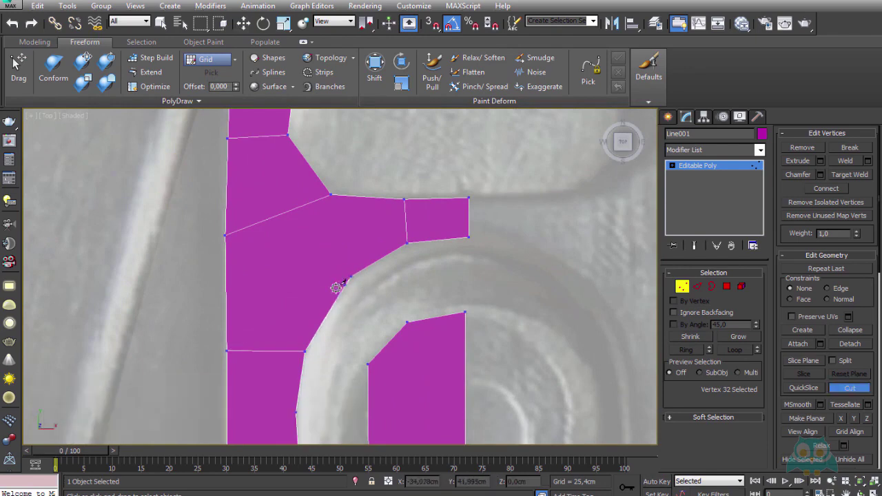
left_click(227, 280)
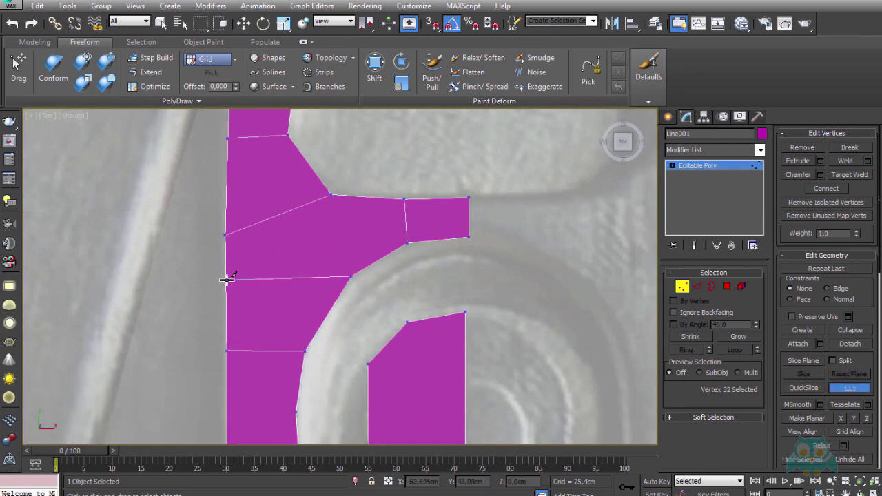
scroll(227, 279, "down", 3)
right_click(289, 313)
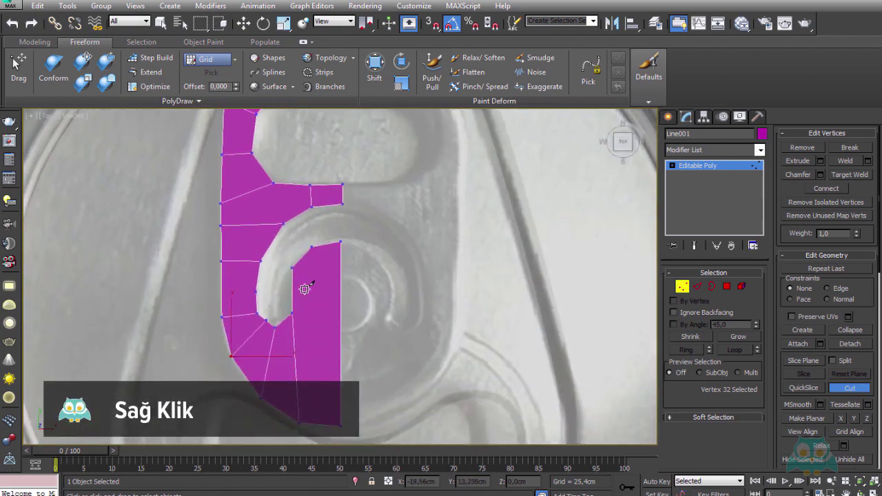
scroll(303, 286, "up", 3)
left_click(278, 272)
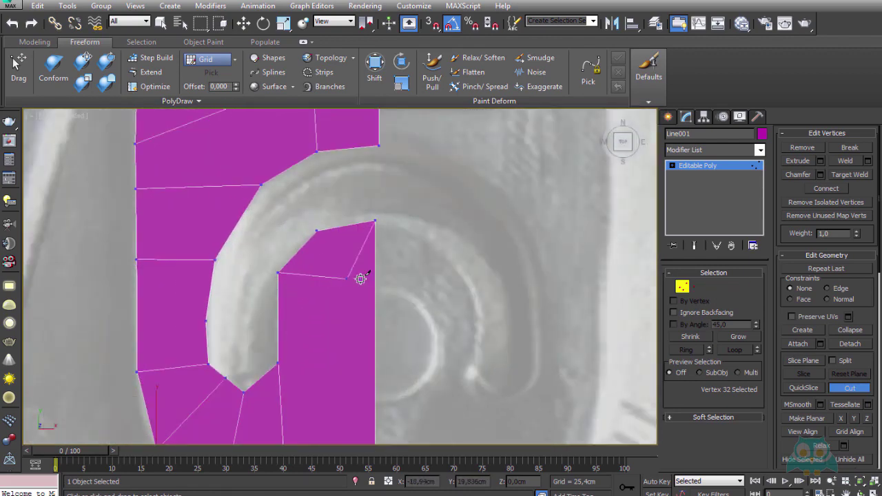
left_click(317, 231)
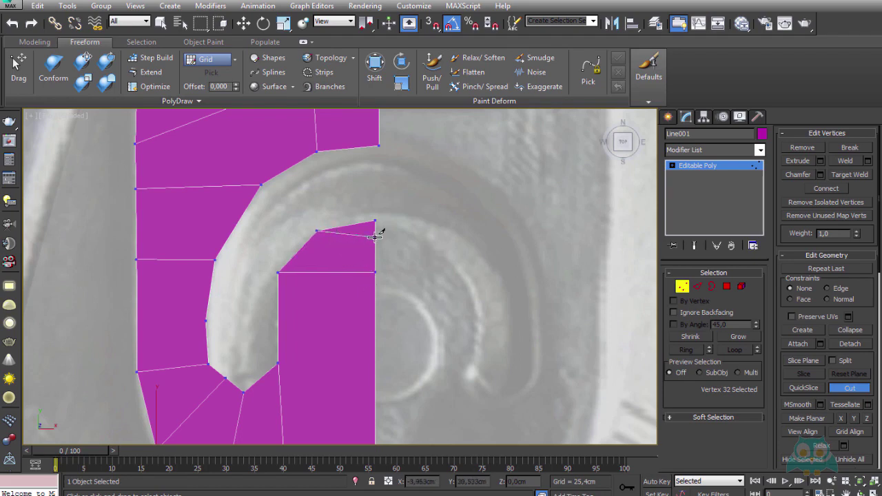
right_click(413, 276)
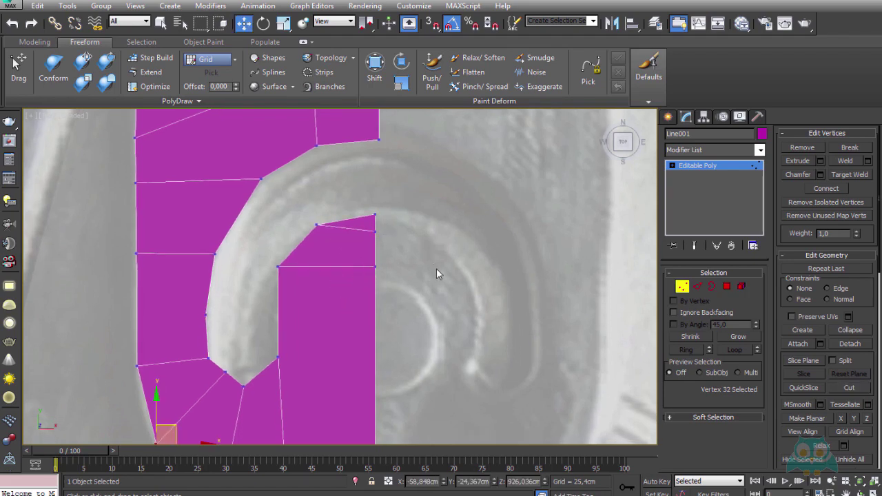
- Raise the opening's top corner and move its neighbouring vertex down-left onto the photo outline
left_click(374, 214)
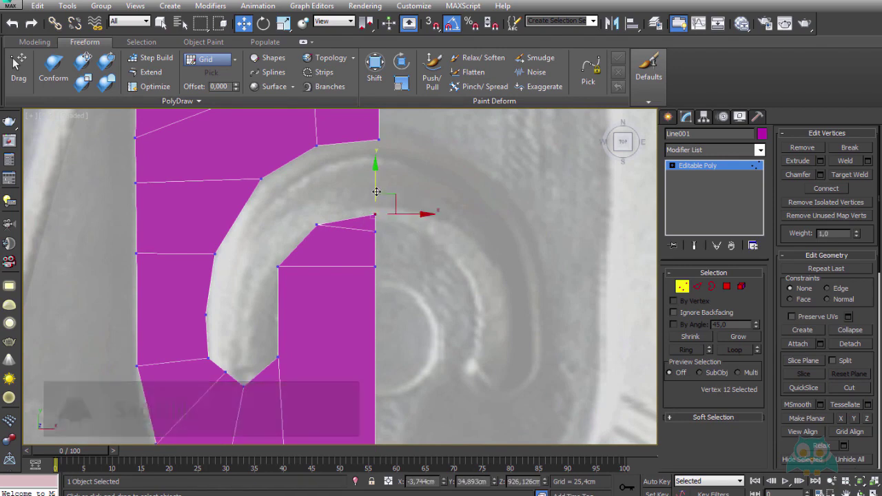
left_click_drag(374, 190, 375, 183)
left_click(317, 225)
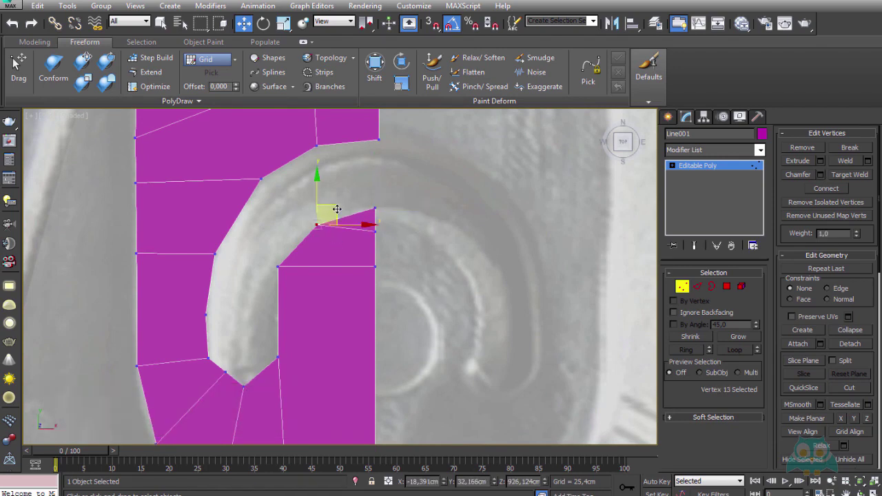
left_click_drag(335, 206, 322, 218)
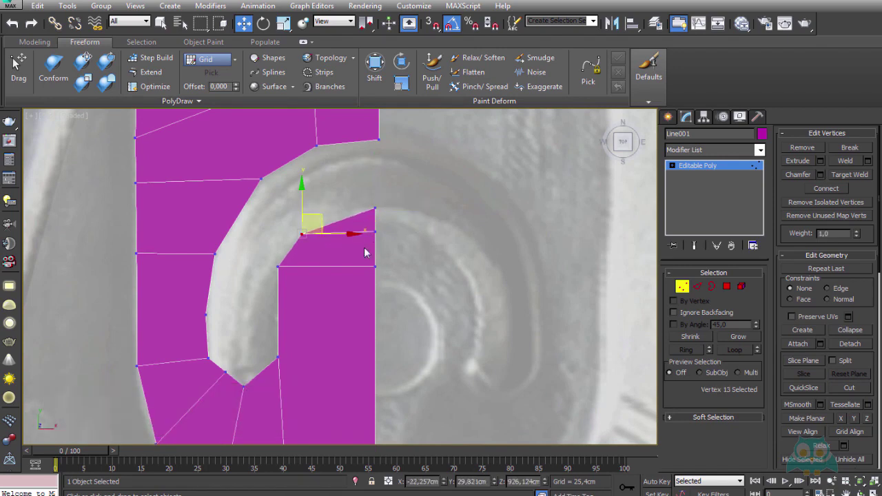
- Lower the opening's lower edge so its two vertices follow the photo outline
left_click_drag(371, 288, 373, 289)
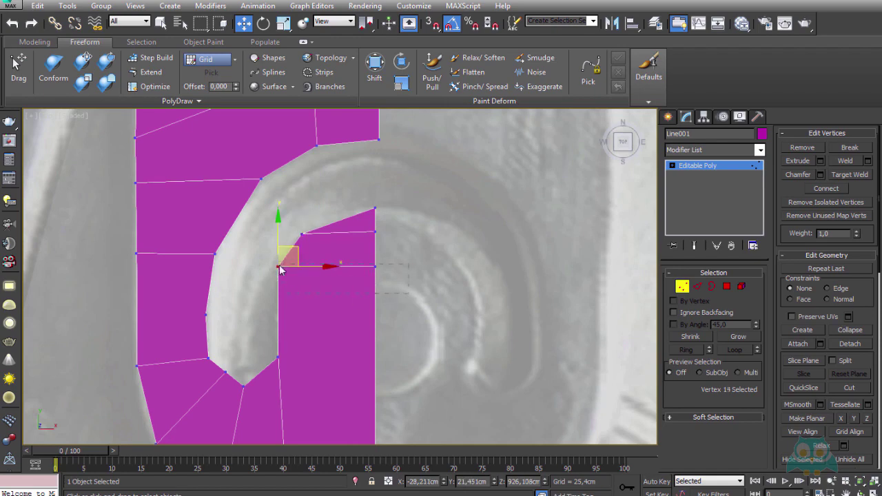
left_click(375, 266, "ctrl")
mouse_move(294, 287)
left_mouse_down()
mouse_move(294, 306)
mouse_move(300, 283)
left_mouse_up()
left_click(277, 285)
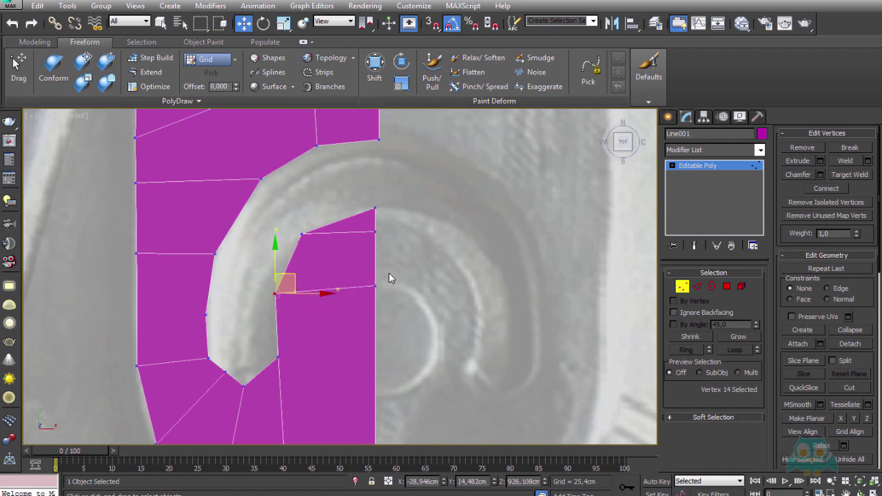
left_click(375, 285, "ctrl")
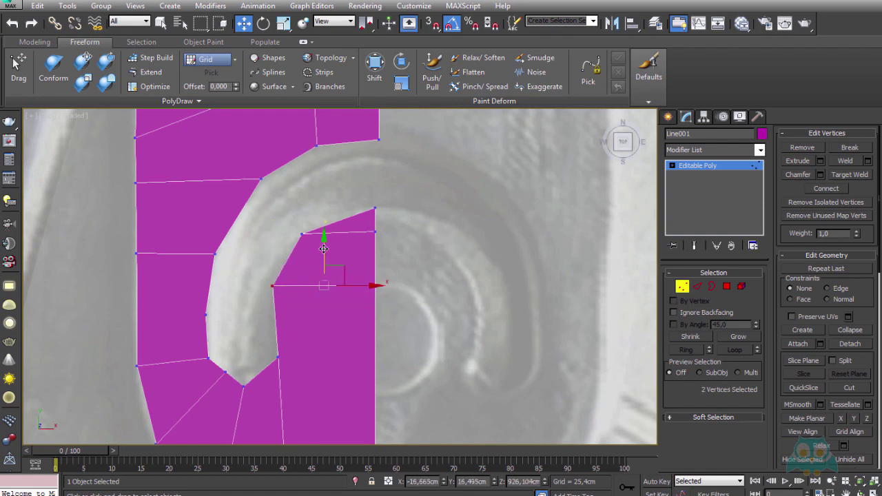
left_click_drag(325, 249, 330, 275)
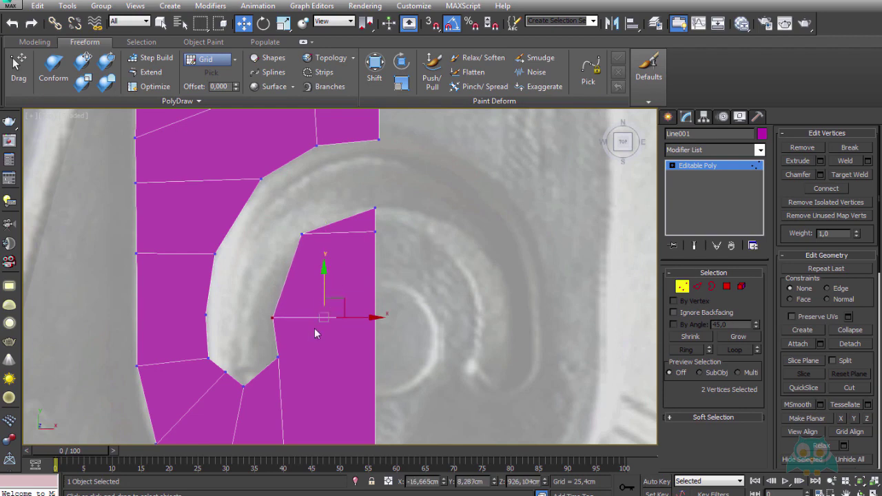
scroll(315, 328, "down", 2)
mouse_move(320, 286)
left_mouse_down()
mouse_move(298, 272)
mouse_move(370, 276)
left_mouse_up()
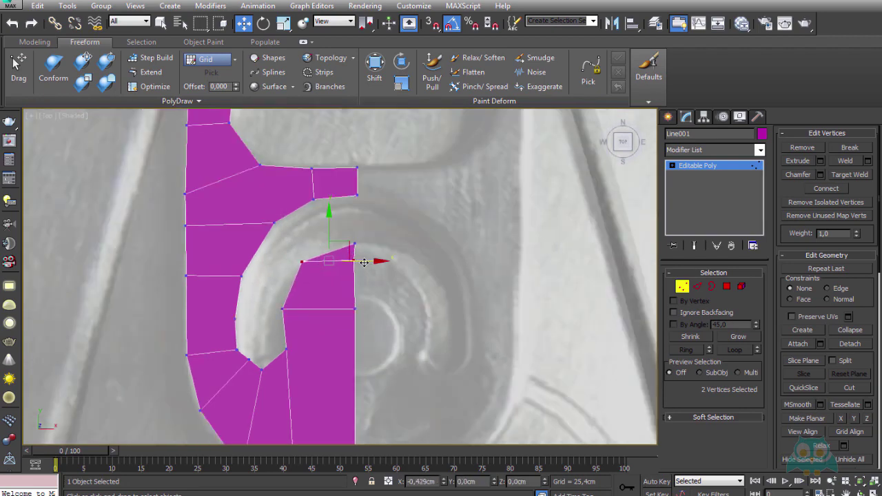
- Nudge the opening's lower inner vertex down-right and its top-right vertex slightly right
left_click(373, 279)
left_click(352, 261)
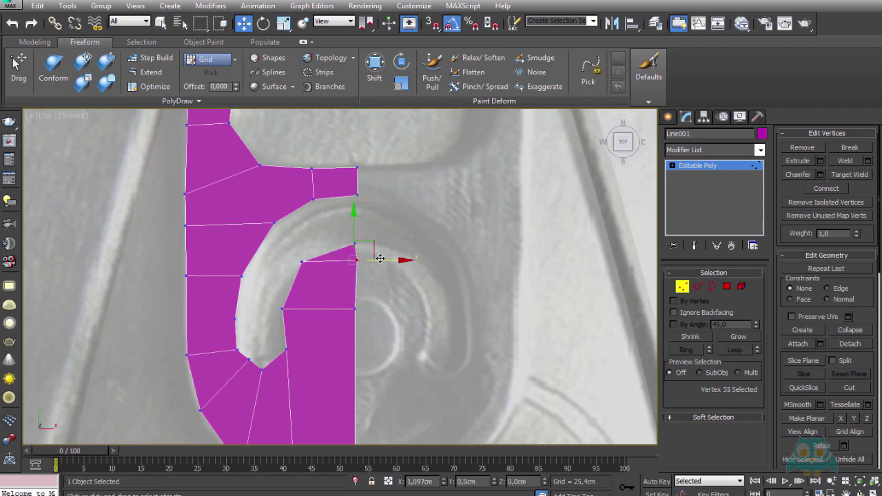
middle_click_drag(373, 313, 379, 270)
left_click(294, 306)
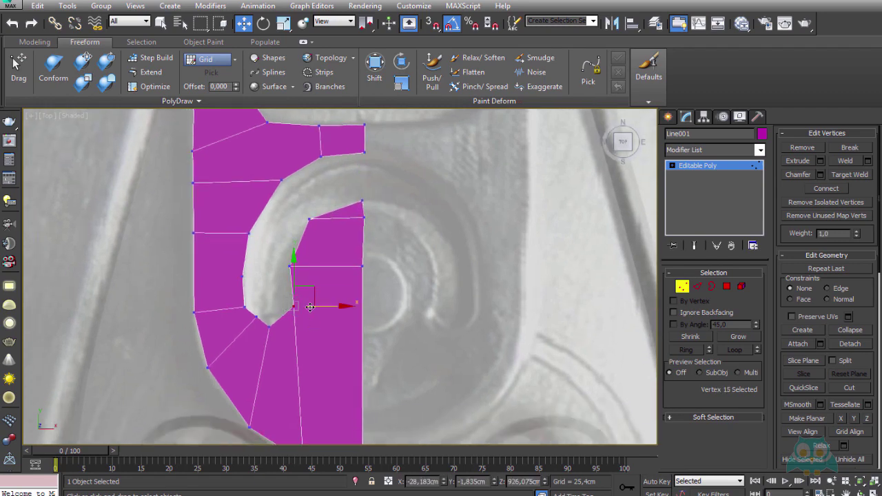
left_click_drag(310, 307, 323, 292)
left_click(365, 200)
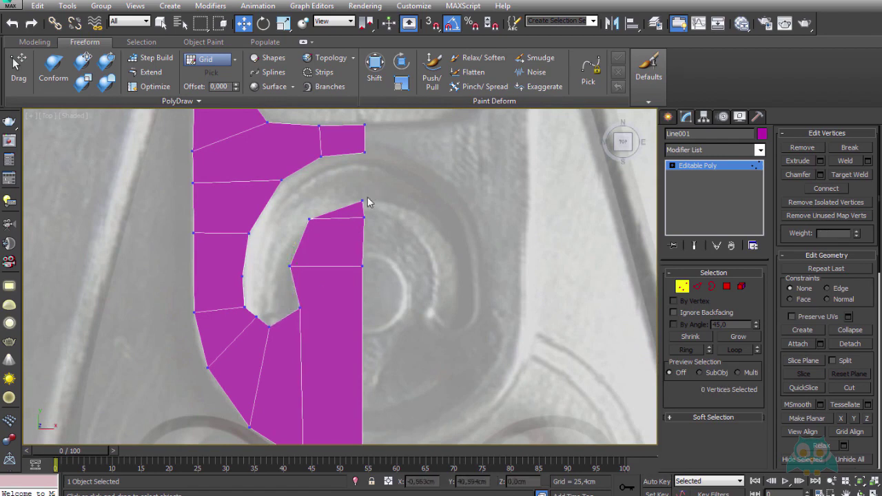
scroll(369, 199, "up", 2)
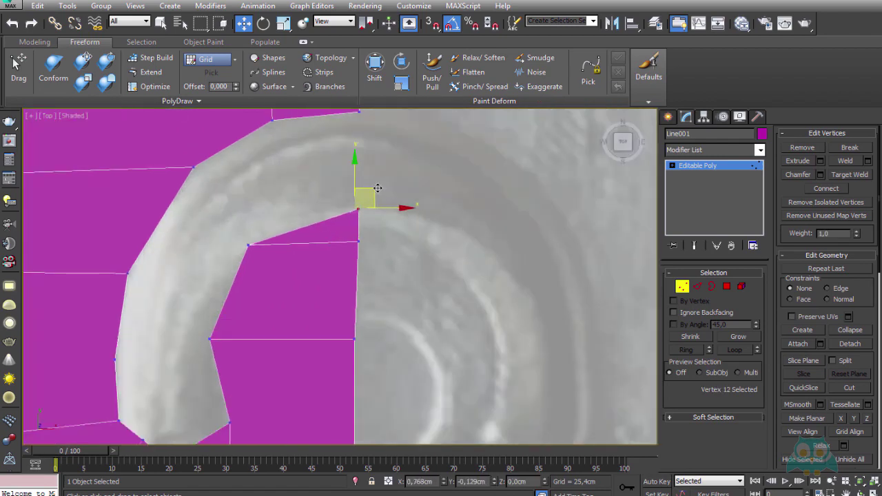
left_click_drag(373, 187, 377, 187)
- Move the lower-curve and outer left-edge vertices onto the tab's outline
left_click(248, 244)
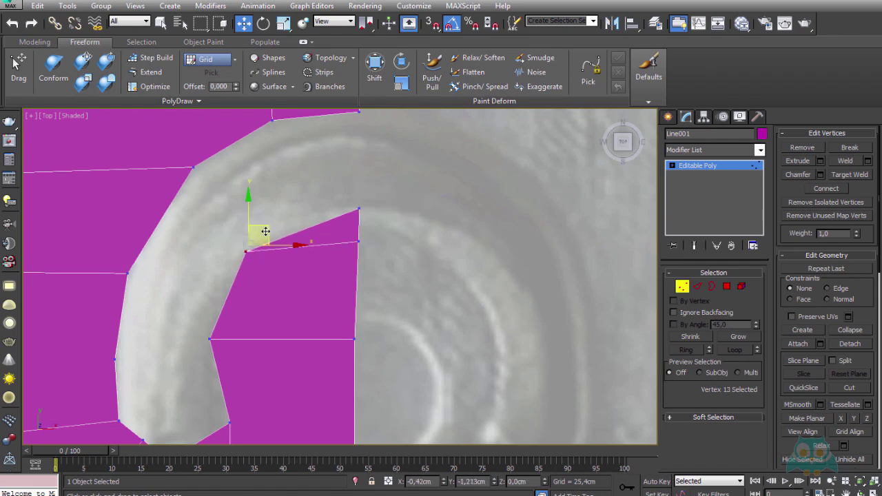
scroll(346, 277, "down", 2)
scroll(321, 294, "up", 2)
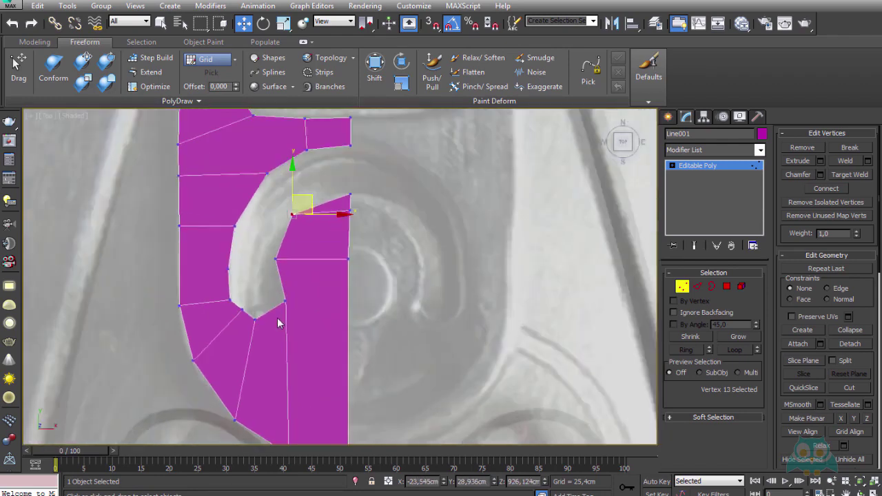
scroll(276, 303, "up", 2)
scroll(244, 314, "down", 2)
scroll(252, 310, "down", 2)
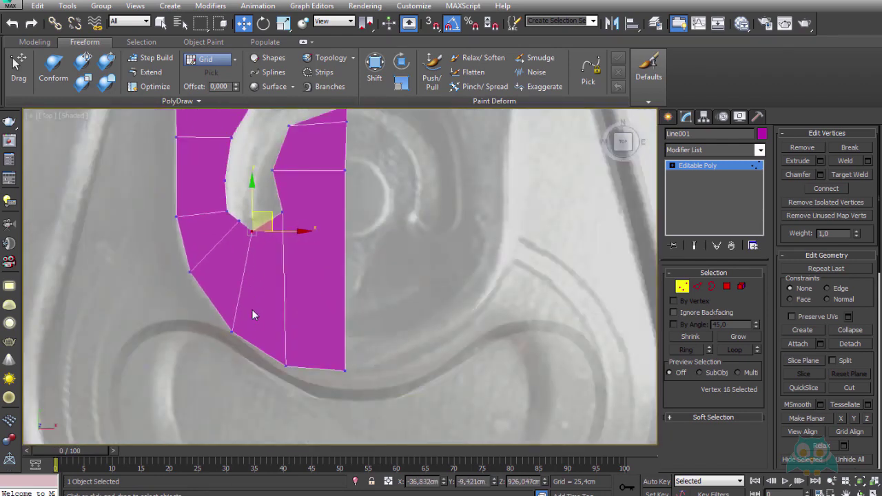
left_click(233, 330)
left_click_drag(252, 315, 259, 319)
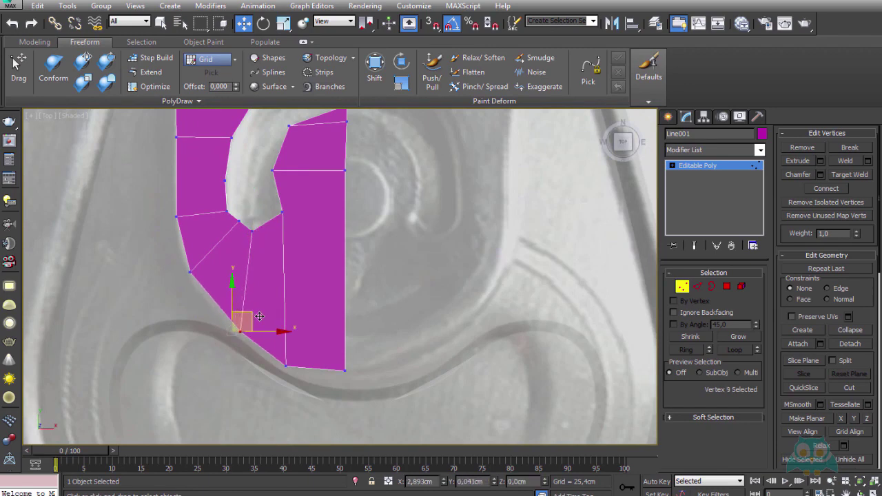
left_click(189, 272)
left_click_drag(200, 262, 208, 269)
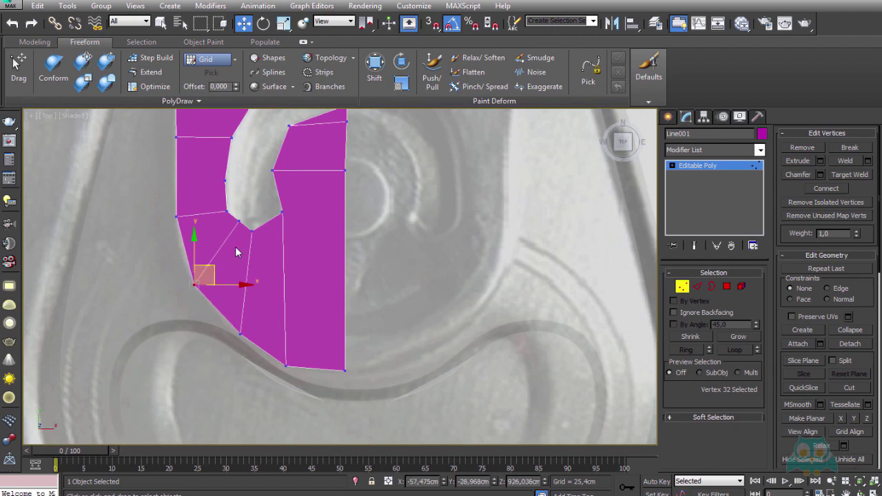
- Recentre the view and inspect the vertices on the opening's inner side
middle_click_drag(288, 234, 313, 281)
mouse_move(287, 206)
left_mouse_down()
mouse_move(300, 229)
mouse_move(328, 215)
left_mouse_up()
left_click(305, 259)
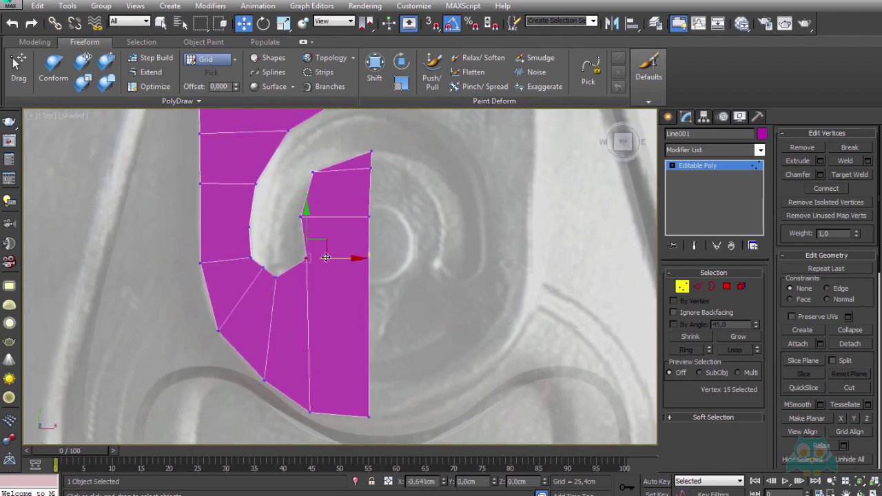
scroll(374, 252, "down", 3)
scroll(310, 319, "up", 2)
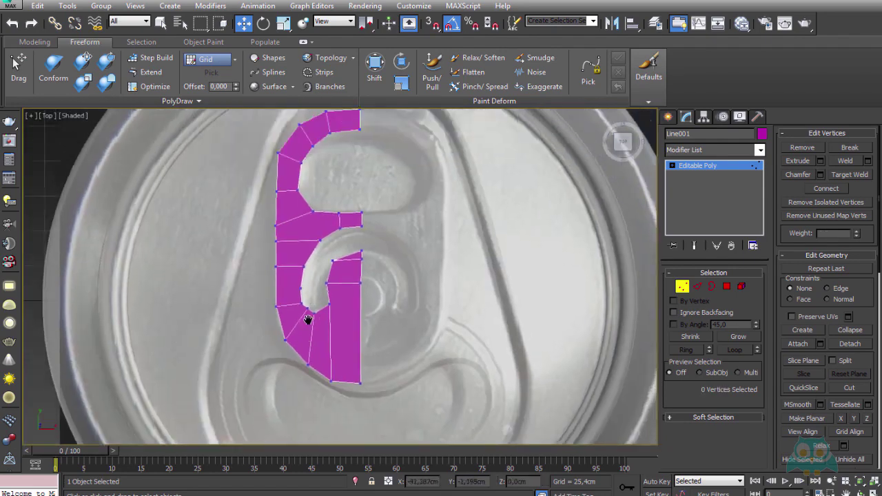
left_click(564, 304)
scroll(334, 284, "up", 3)
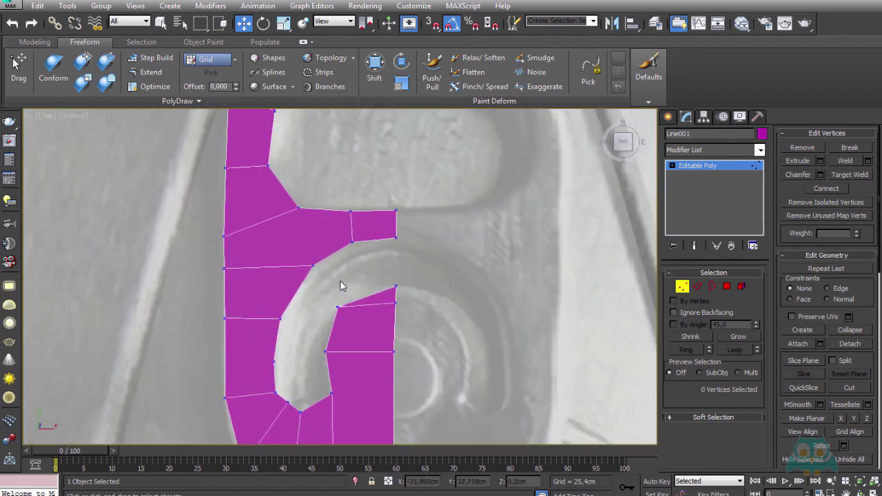
scroll(342, 286, "down", 3)
scroll(355, 303, "up", 1)
scroll(359, 302, "up", 1)
scroll(352, 306, "up", 1)
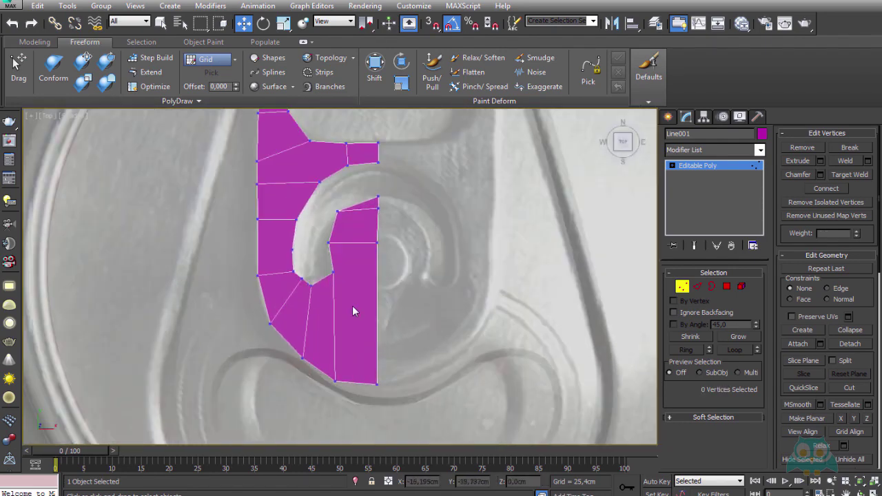
- Lower the opening's top edge slightly and fine-tune its top-right vertex
middle_click_drag(363, 229, 357, 243)
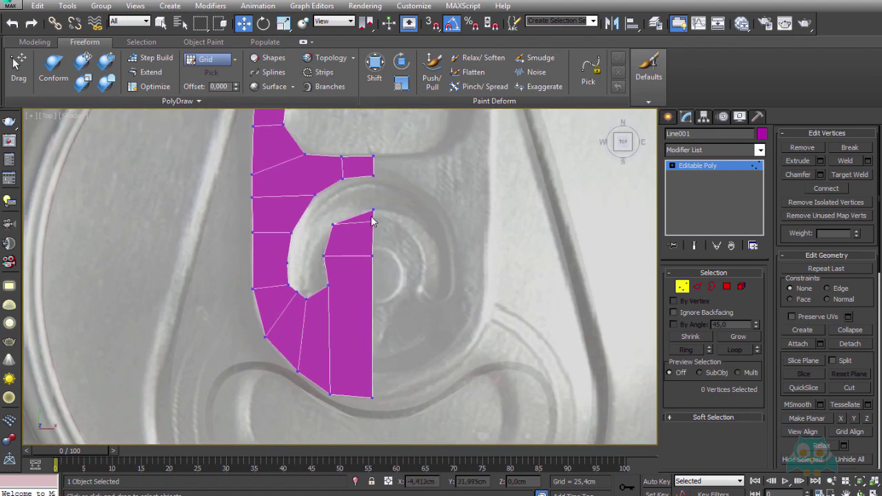
scroll(372, 221, "up", 3)
left_click_drag(271, 228, 395, 263)
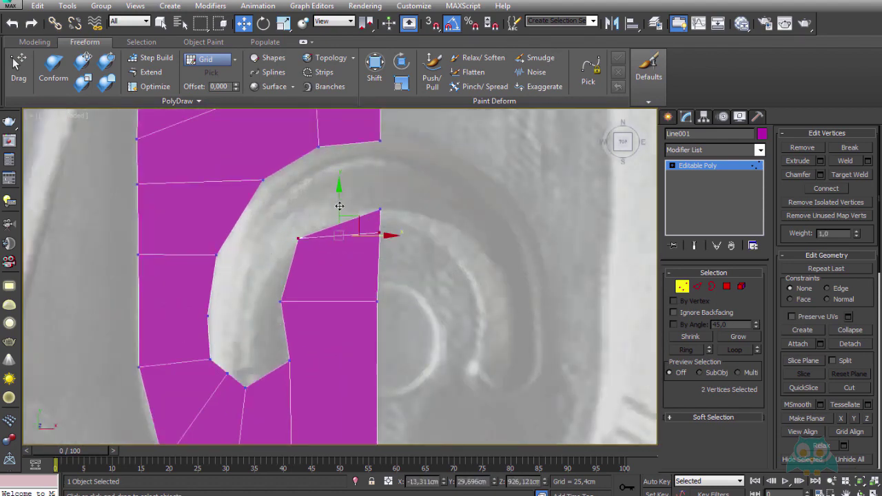
left_click_drag(338, 204, 338, 208)
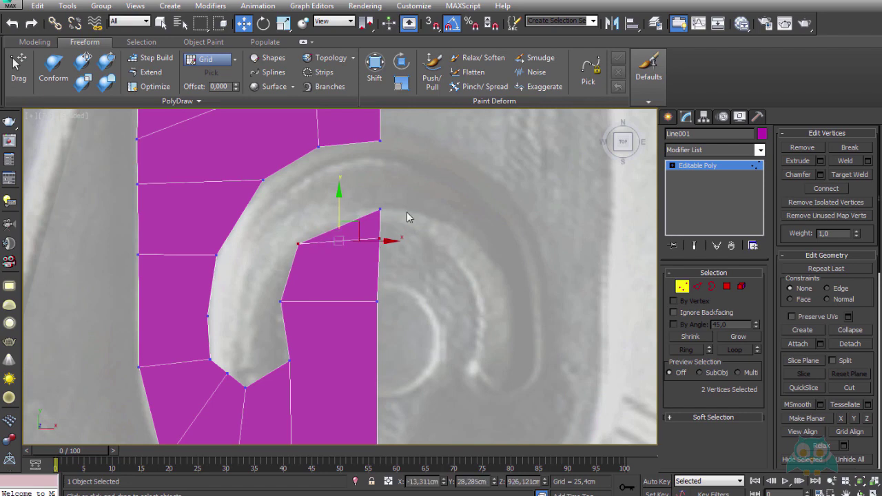
left_click(379, 209)
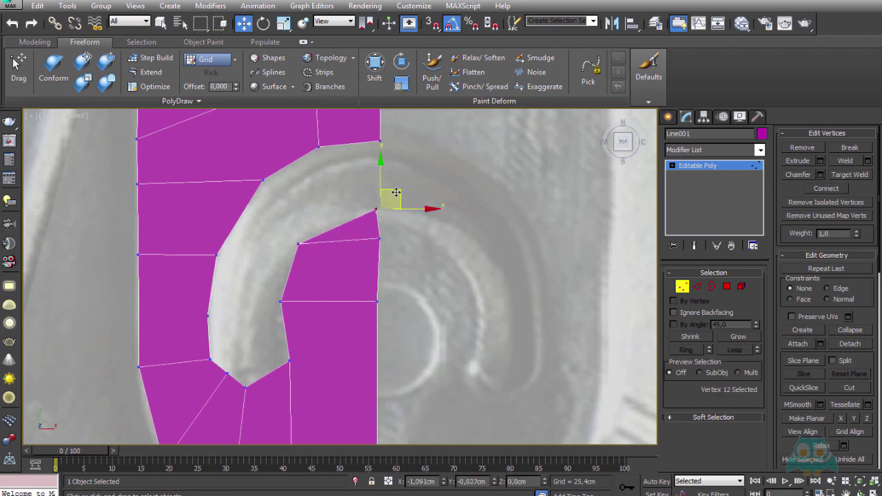
mouse_move(393, 195)
left_mouse_down()
mouse_move(392, 205)
mouse_move(397, 183)
left_mouse_up()
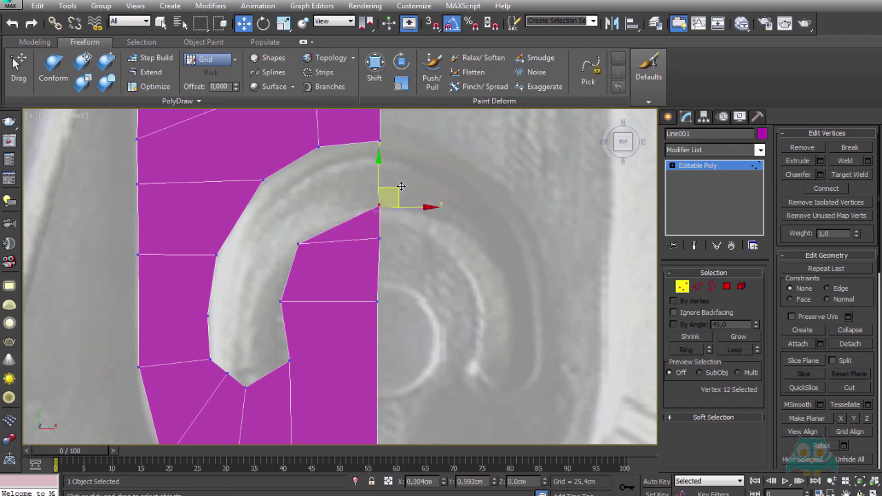
scroll(404, 263, "down", 3)
scroll(405, 262, "up", 3)
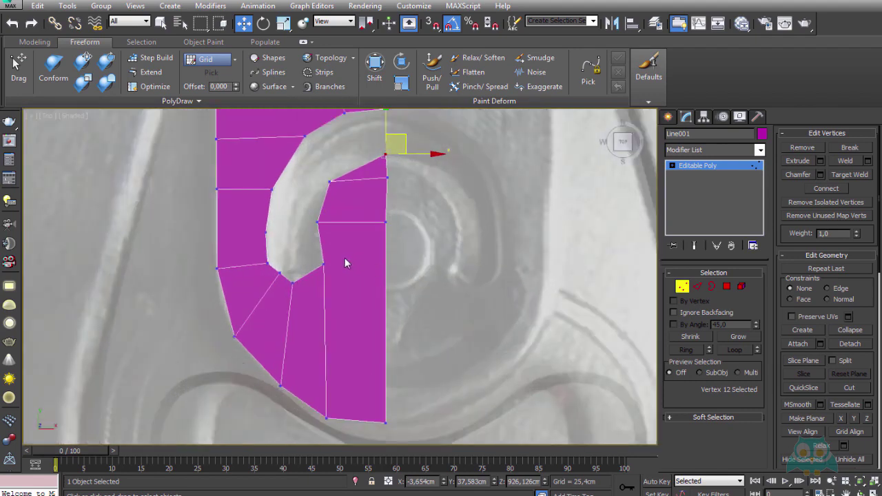
left_click(323, 264)
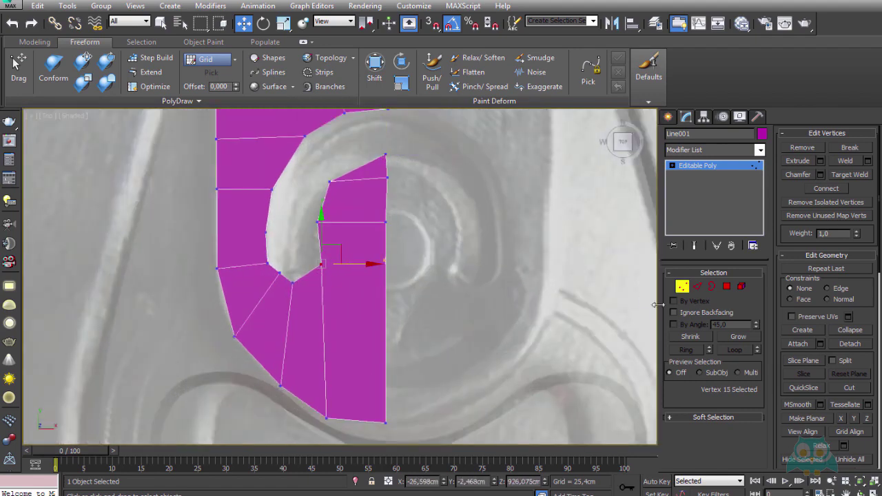
- With Affect Pivot Only, center the pivot and drag it right onto the half-tab's inner edge
left_click(681, 287)
scroll(386, 253, "down", 4)
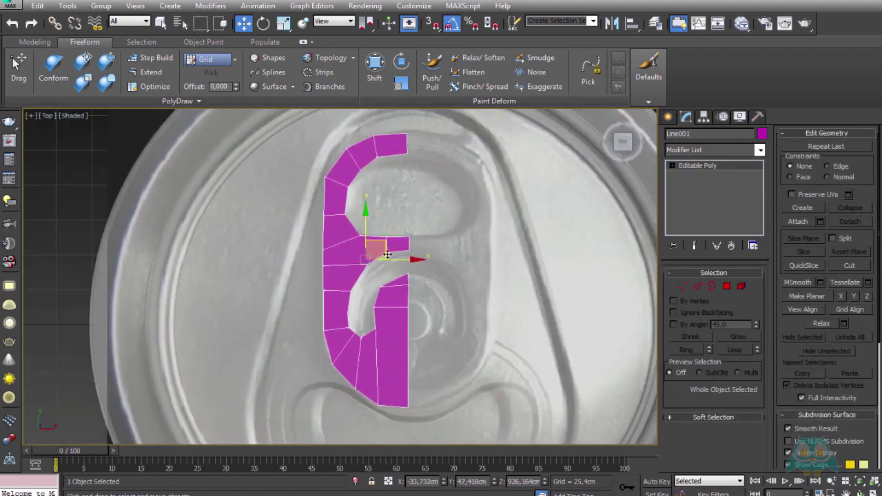
scroll(386, 253, "down", 1)
scroll(389, 256, "up", 2)
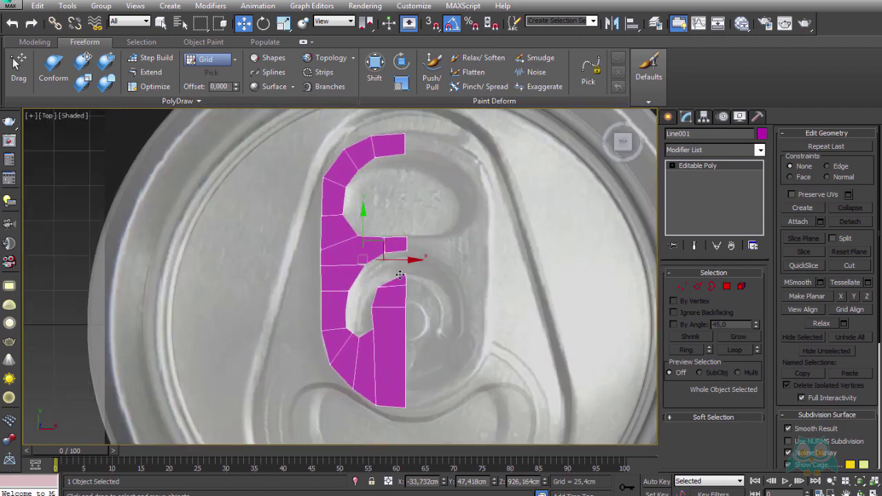
left_click(703, 117)
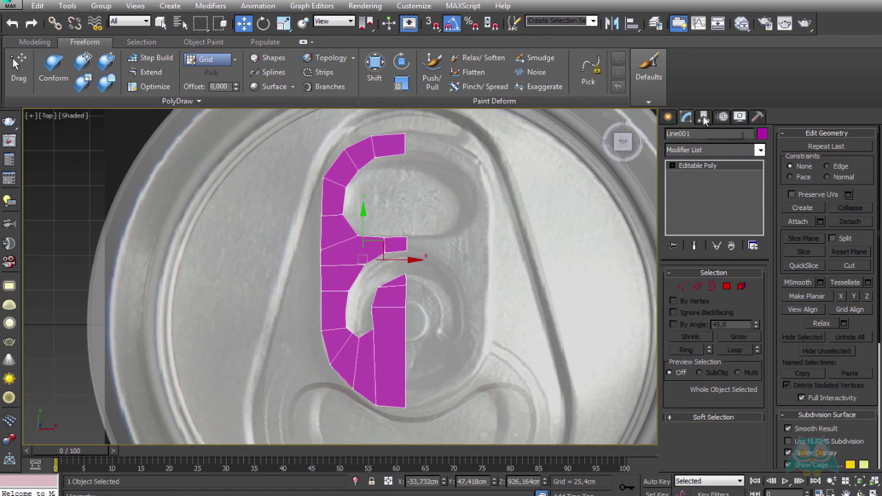
left_click(717, 192)
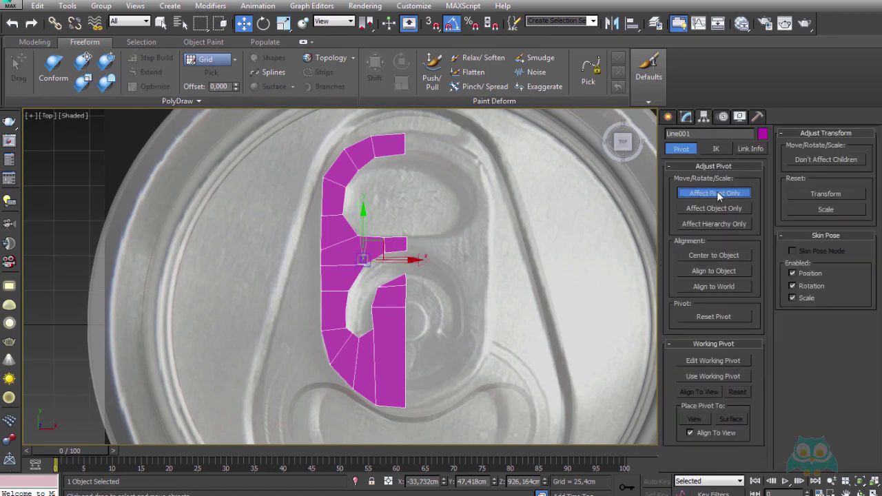
left_click(712, 254)
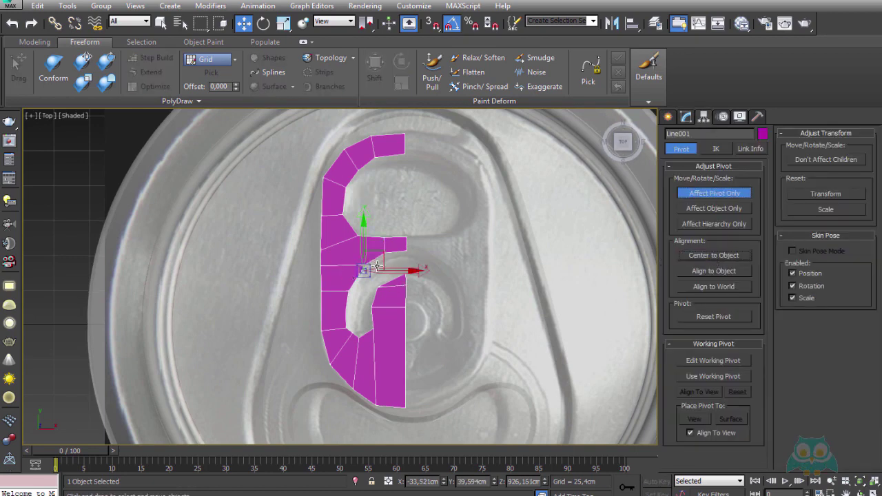
left_click_drag(399, 269, 440, 274)
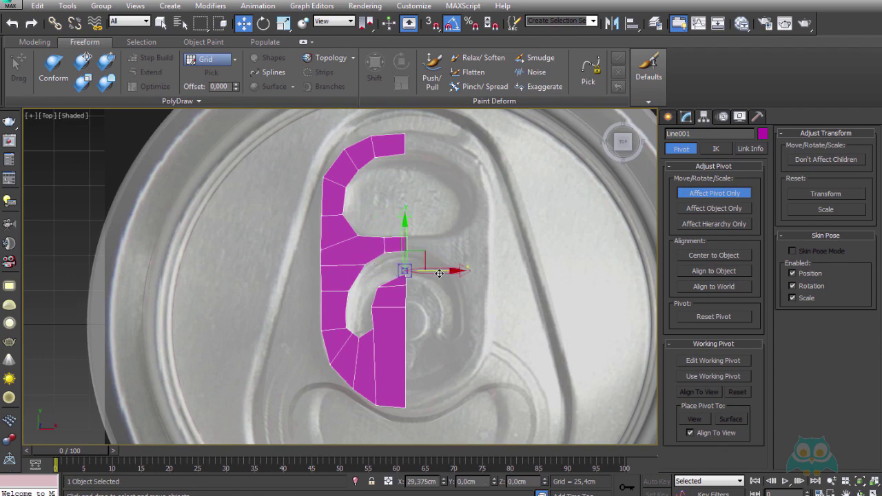
left_click(685, 118)
- Add a Symmetry modifier with Flip enabled and a 1,346cm weld seam threshold
left_click(716, 151)
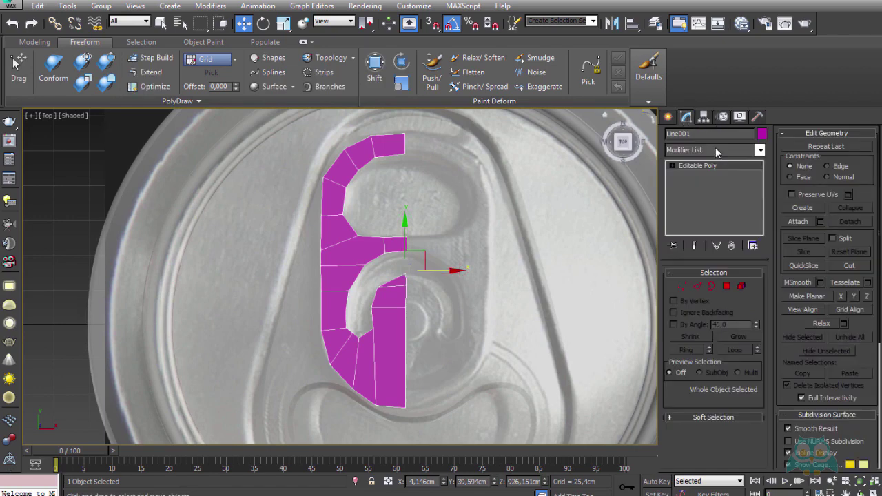
type("sy")
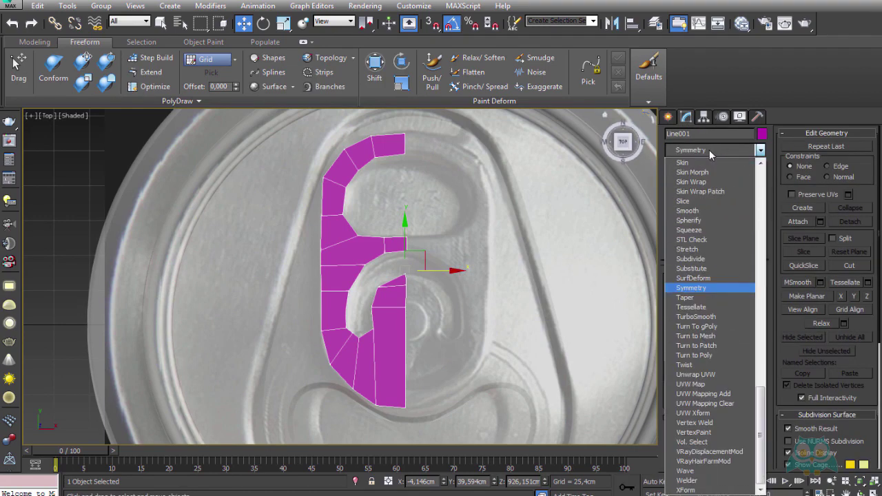
key("Return")
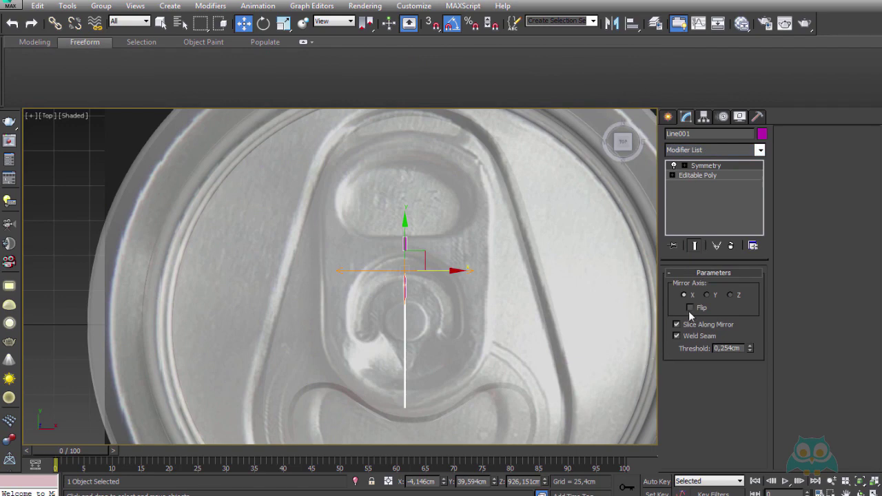
left_click(691, 307)
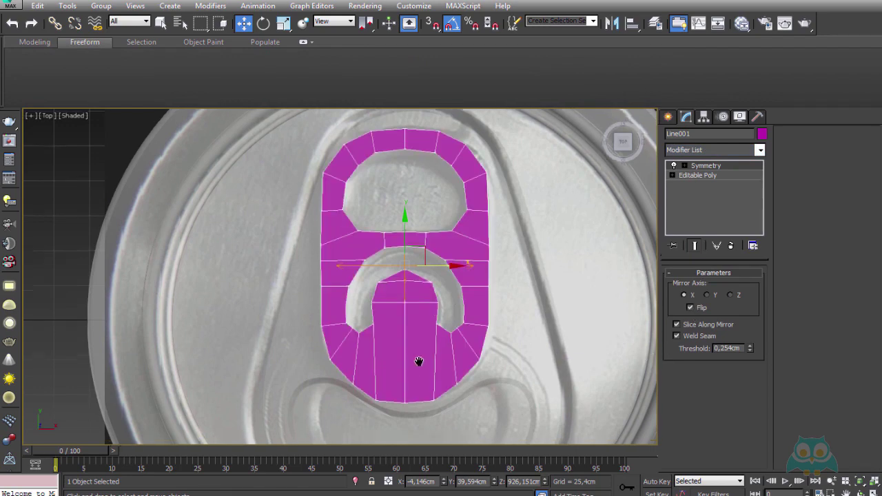
scroll(418, 357, "up", 5)
scroll(410, 238, "up", 2)
scroll(410, 232, "down", 4)
scroll(404, 229, "up", 3)
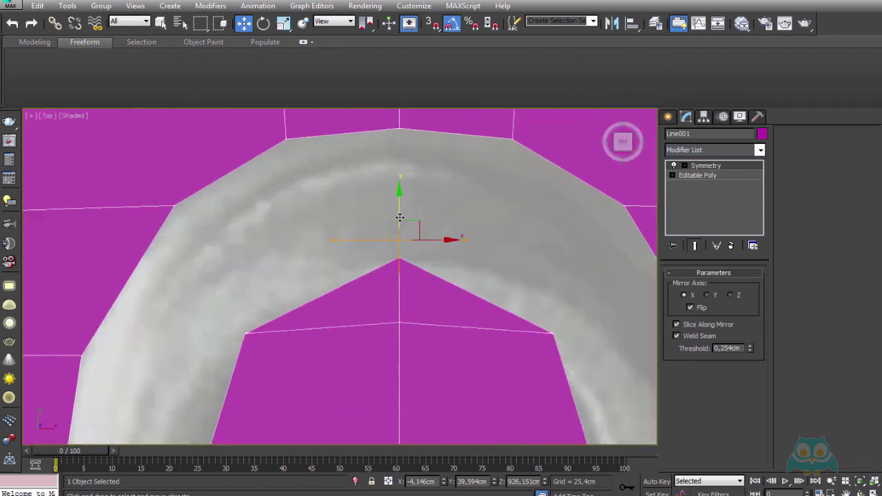
scroll(408, 235, "down", 1)
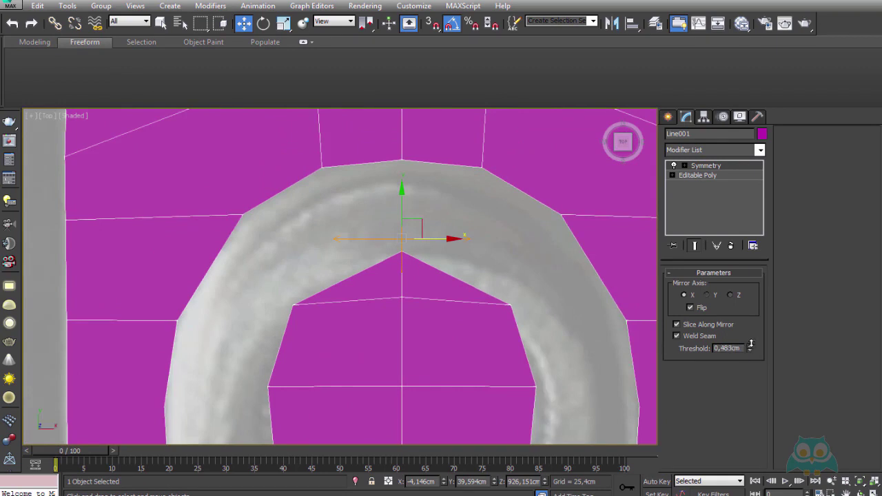
left_click_drag(759, 328, 759, 320)
scroll(534, 309, "down", 3)
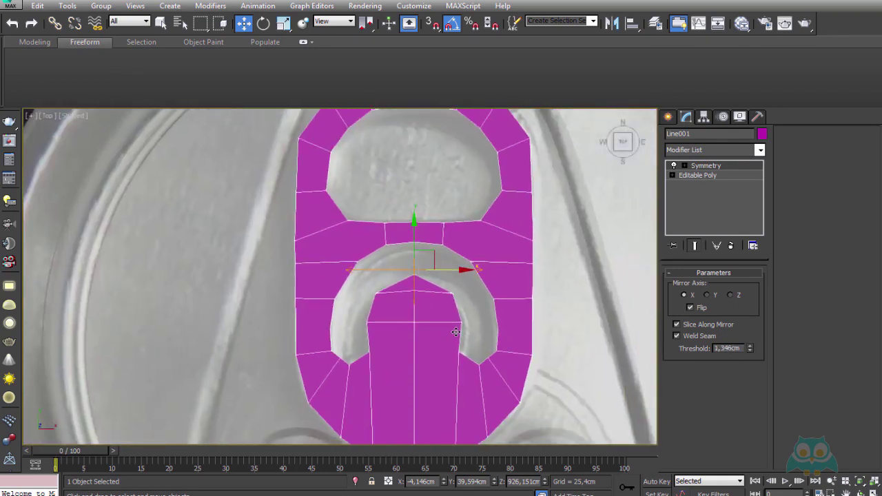
scroll(459, 338, "down", 1)
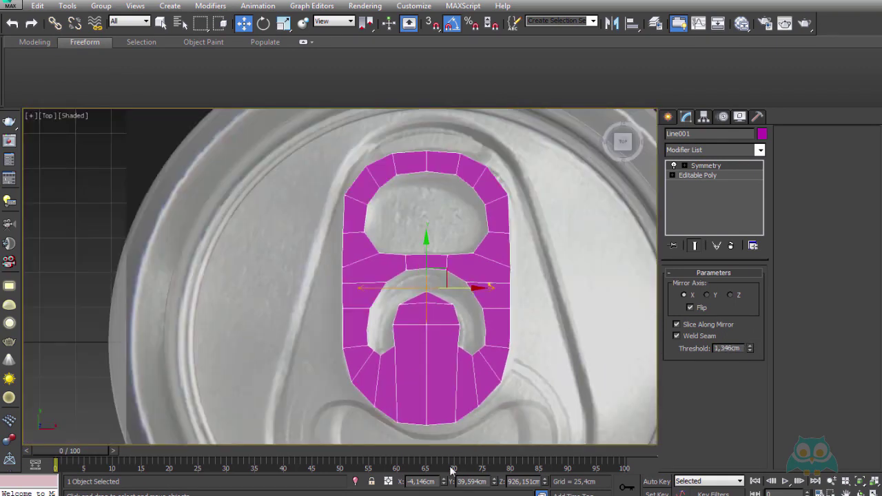
- Isolate the pull-tab from the photo and inspect it in Perspective view
left_click(356, 483)
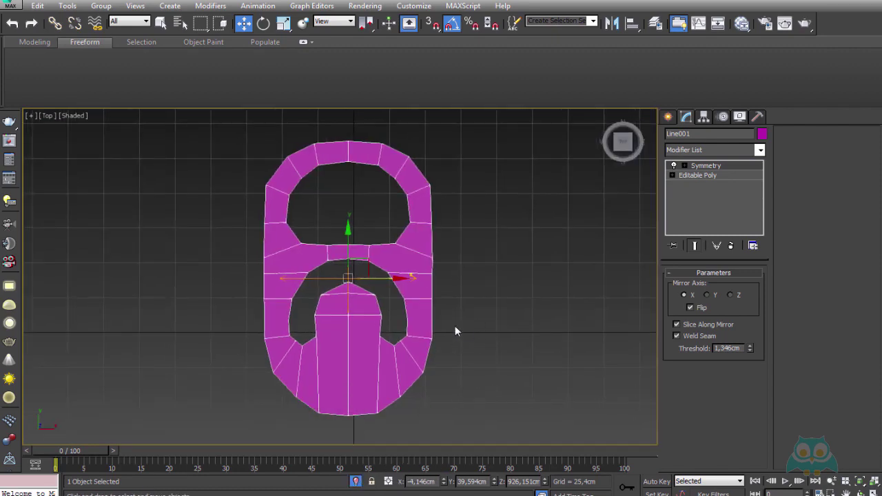
key("p")
mouse_move(475, 328)
middle_mouse_down("alt")
mouse_move(503, 262)
mouse_move(449, 237)
middle_mouse_up("alt")
key("z")
scroll(522, 267, "up", 3)
scroll(522, 267, "down", 3)
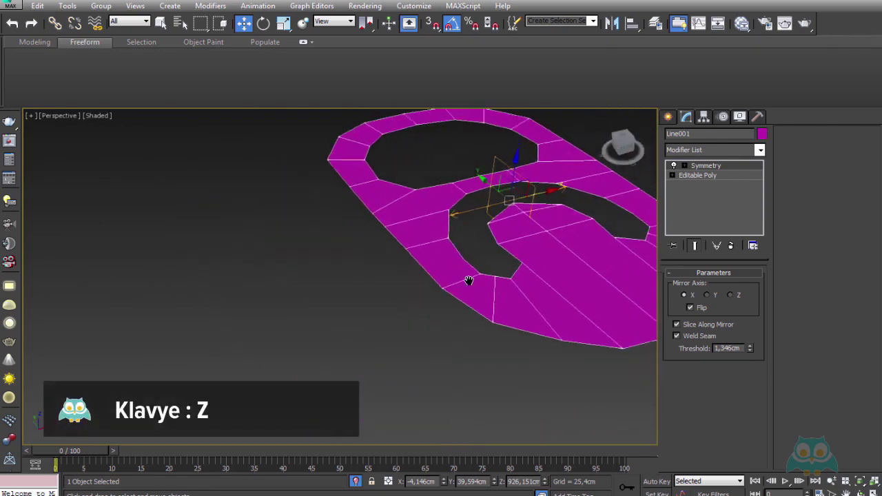
mouse_move(468, 282)
middle_mouse_down()
mouse_move(424, 260)
mouse_move(414, 289)
mouse_move(428, 328)
mouse_move(404, 287)
mouse_move(415, 357)
middle_mouse_up()
- Return to Top view and open the Editable Poly level with Show End Result on
key("t")
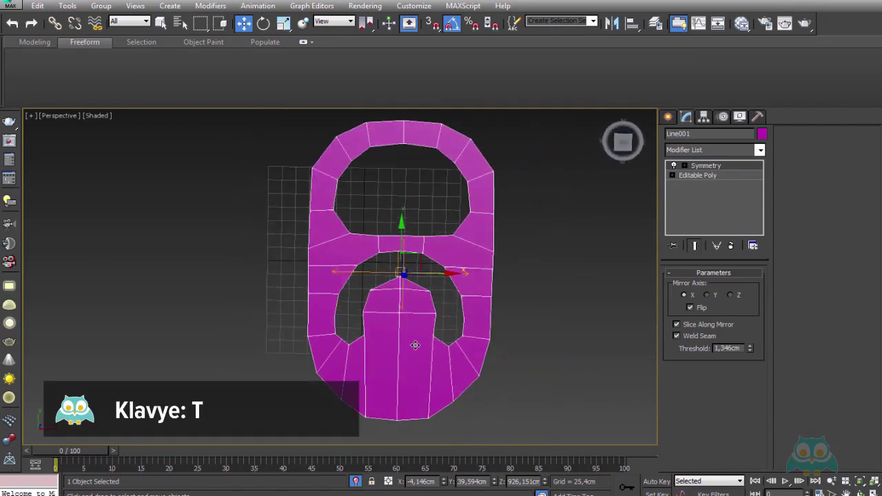
scroll(404, 315, "up", 3)
middle_click_drag(364, 260, 378, 291)
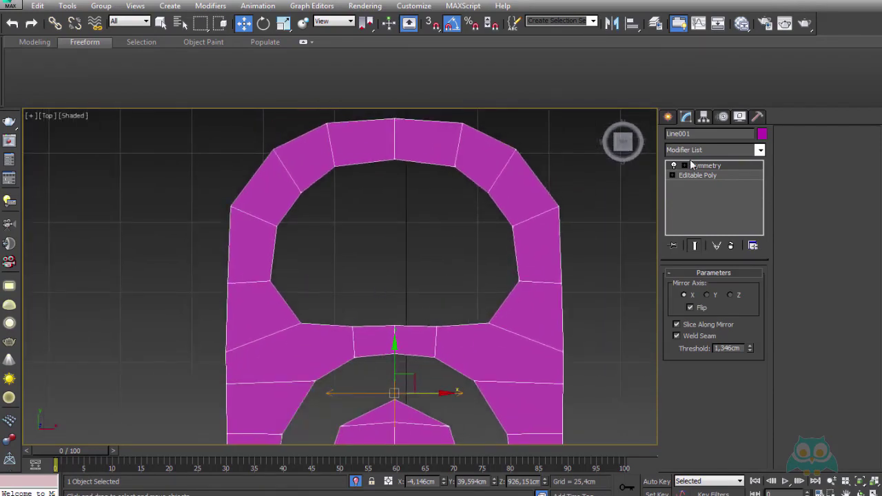
left_click(694, 175)
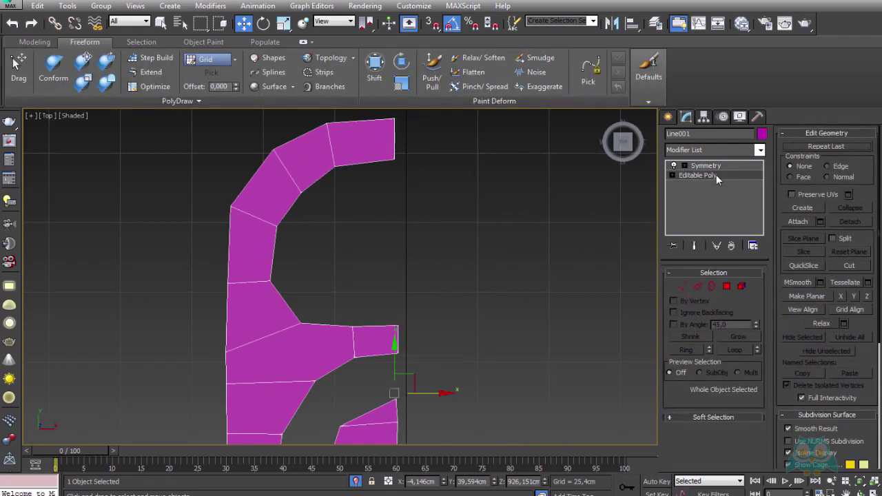
left_click(695, 245)
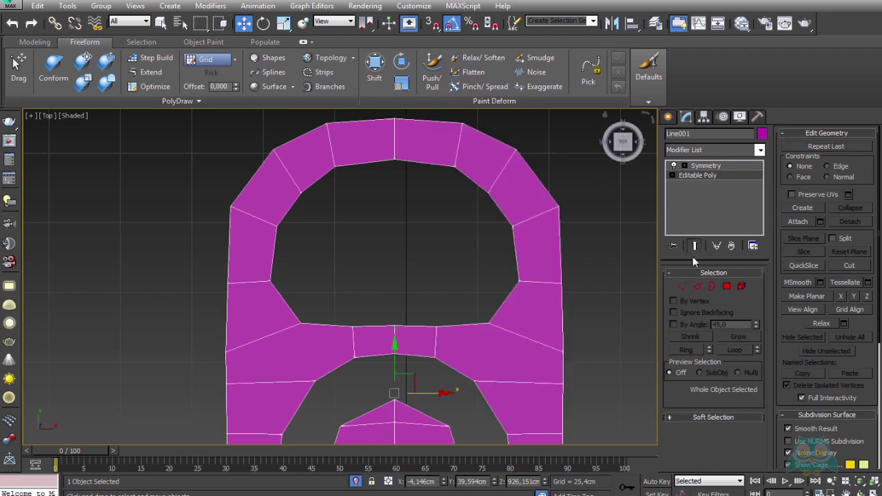
- In Vertex mode, reposition the left inner ring vertices of the pull-tab
scroll(773, 300, "down", 3)
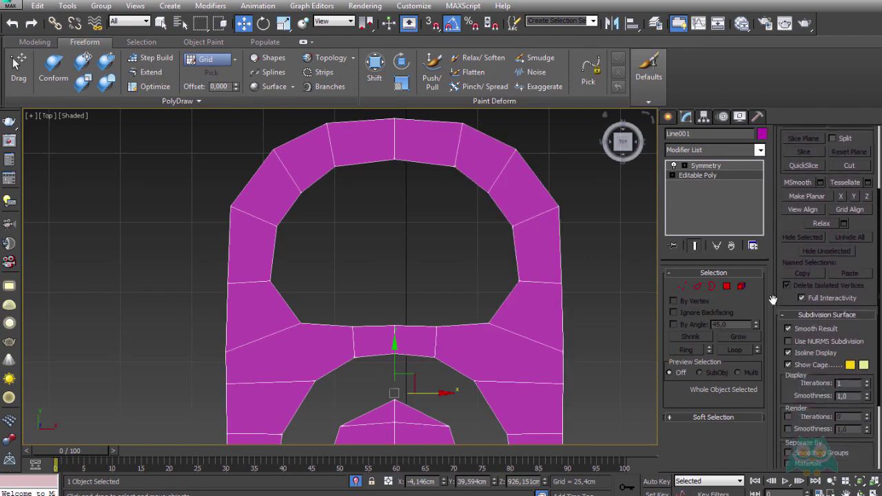
left_click(683, 286)
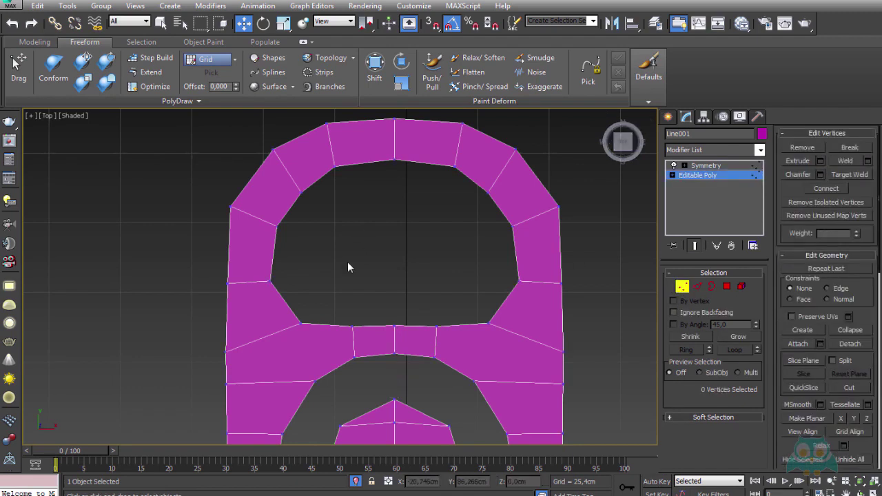
left_click_drag(269, 288, 296, 271)
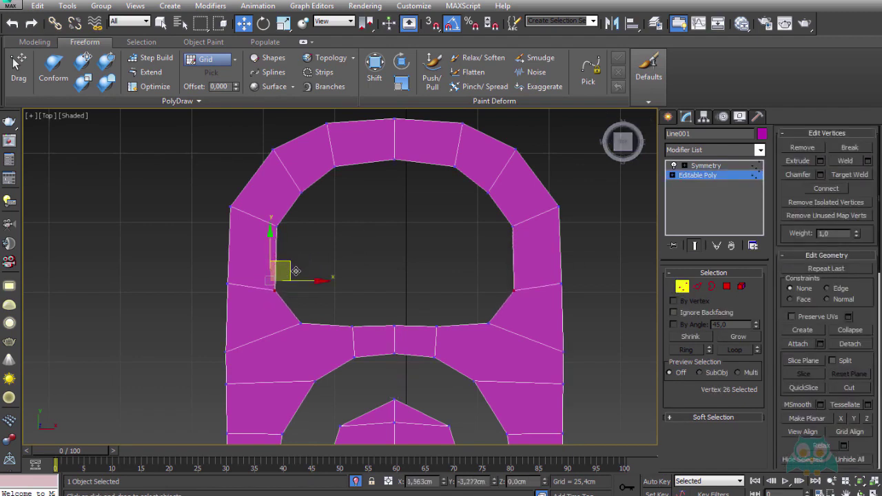
left_click(273, 225)
left_click_drag(295, 204, 288, 201)
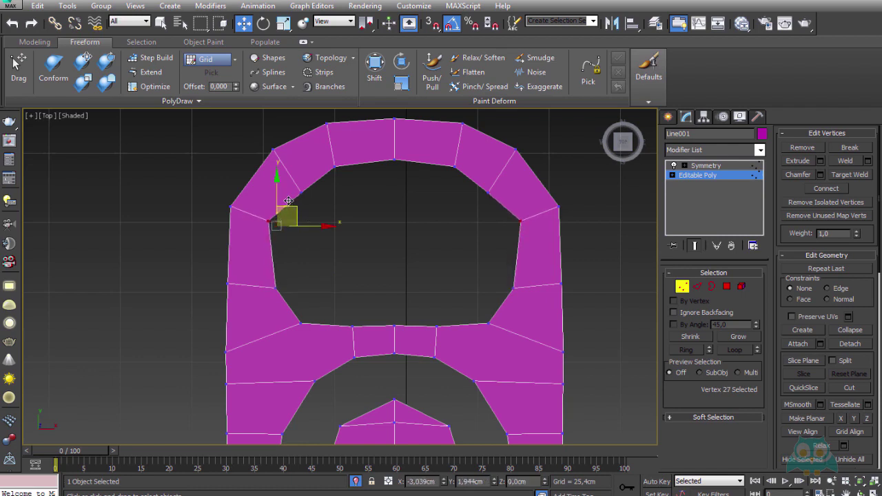
left_click(274, 287)
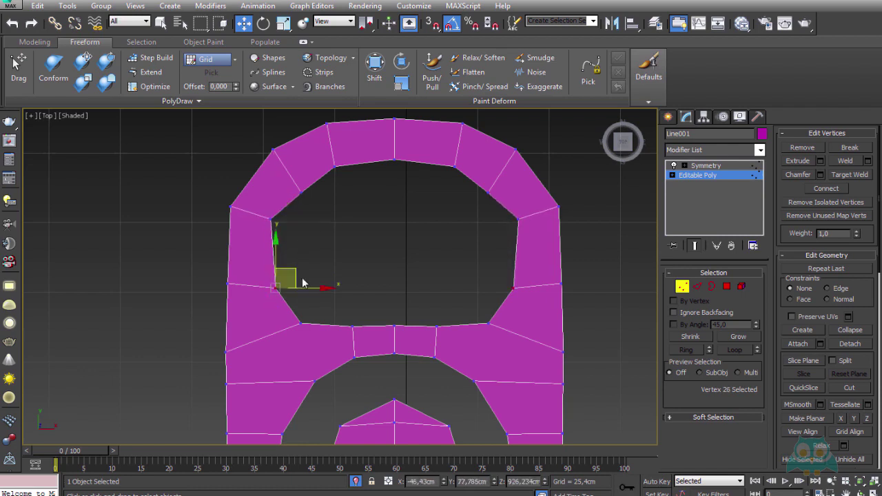
left_click_drag(297, 273, 301, 293)
left_click_drag(284, 341, 284, 343)
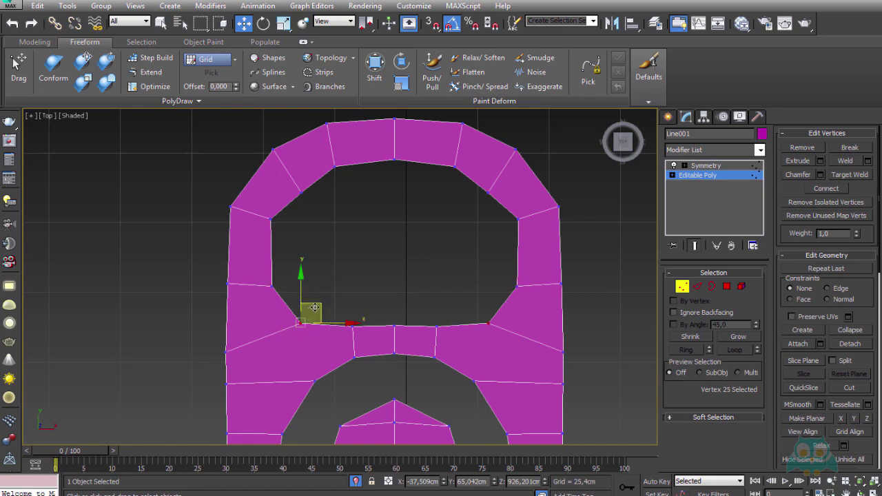
left_click_drag(317, 308, 317, 299)
left_click_drag(297, 196, 315, 165)
- Raise the two top inner vertices and nudge the inner-left ring vertex up
left_click(426, 218)
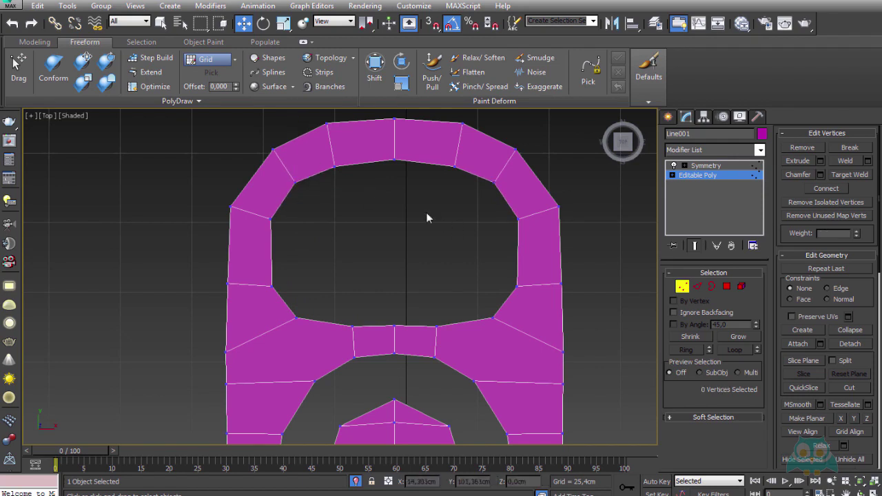
left_click(337, 152)
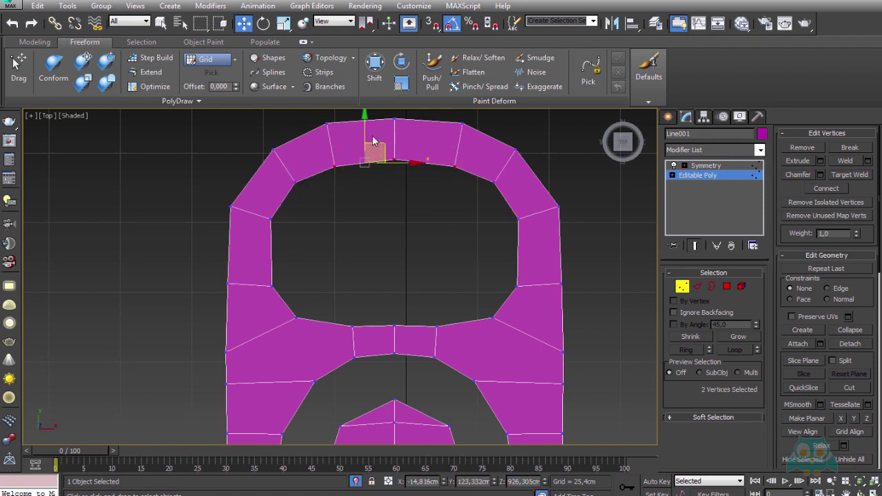
left_click_drag(364, 138, 364, 127)
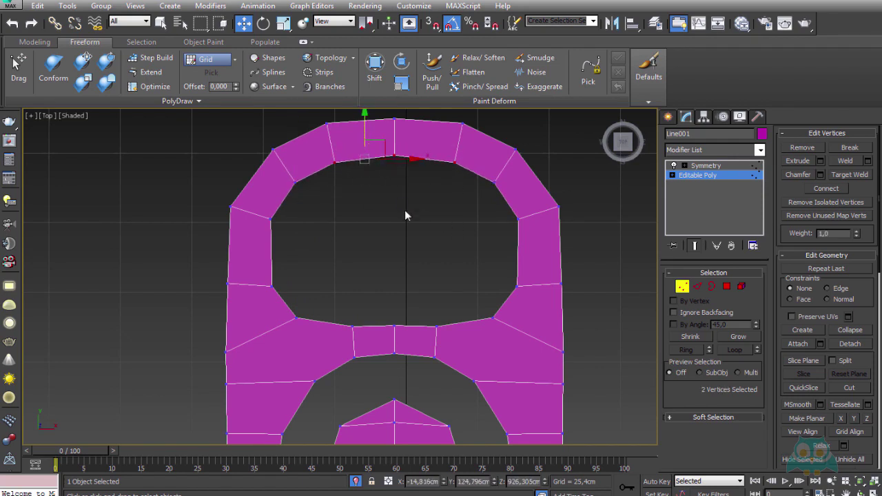
left_click(372, 260)
left_click_drag(268, 300, 268, 298)
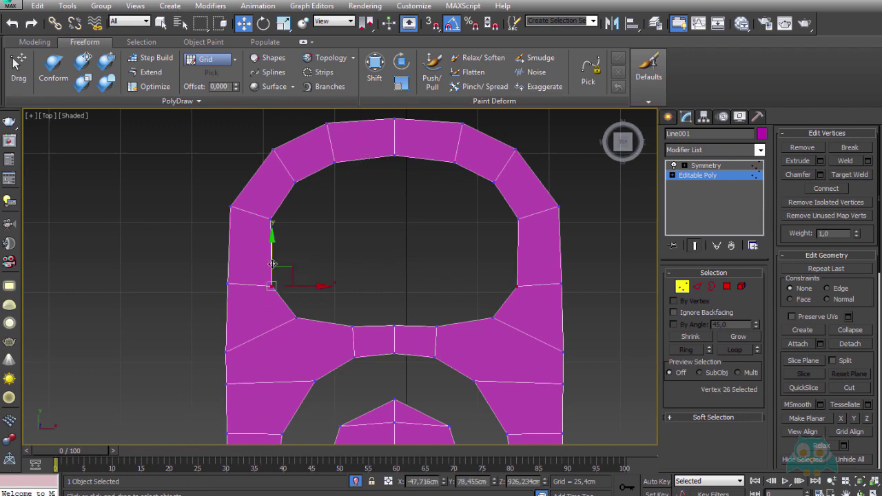
left_click_drag(272, 262, 272, 260)
left_click(419, 284)
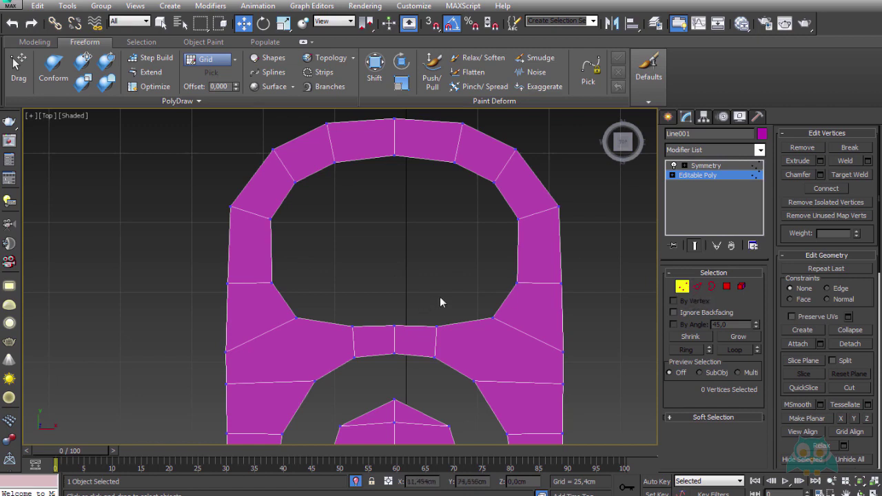
- Select ring and centre bridge vertices, then deselect all and pan the Top view
left_click_drag(446, 295, 346, 349)
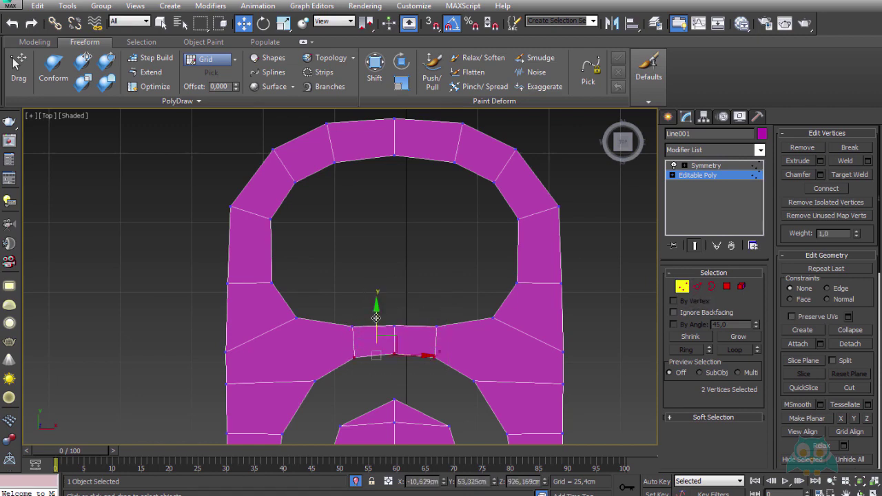
left_click(390, 329)
left_click(398, 325)
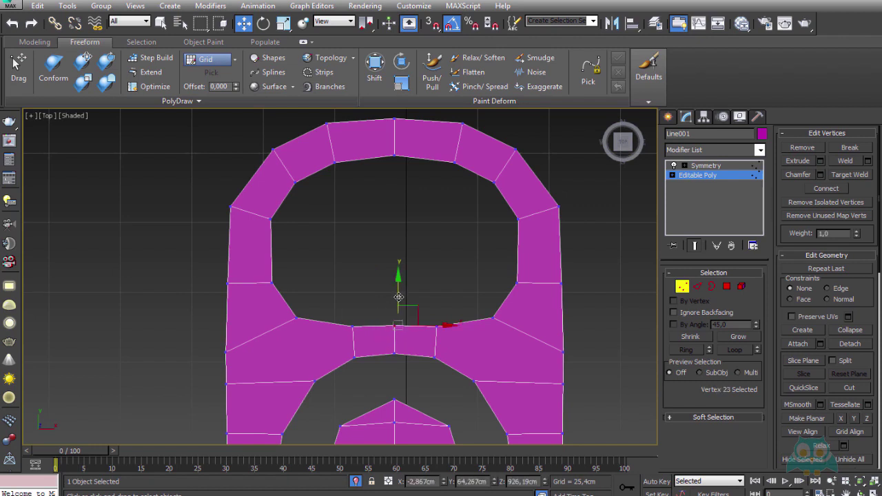
left_click(444, 286)
scroll(444, 295, "down", 2)
middle_click_drag(444, 295, 435, 296)
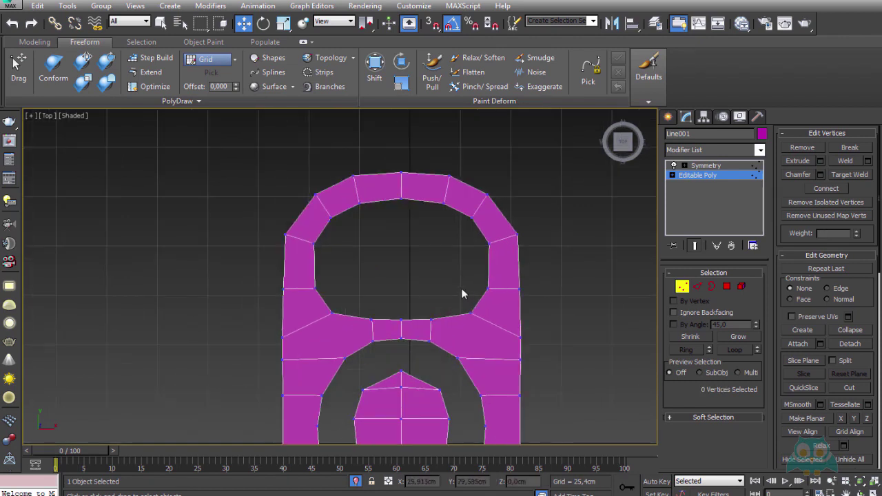
- Connect the tab's left-side edges to add a new edge across the finger hole
left_click(697, 286)
left_click(284, 261)
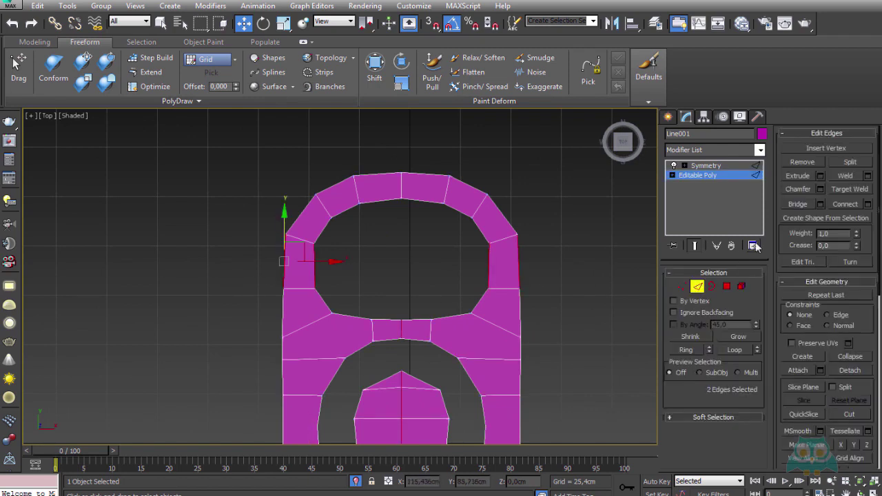
left_click(847, 204)
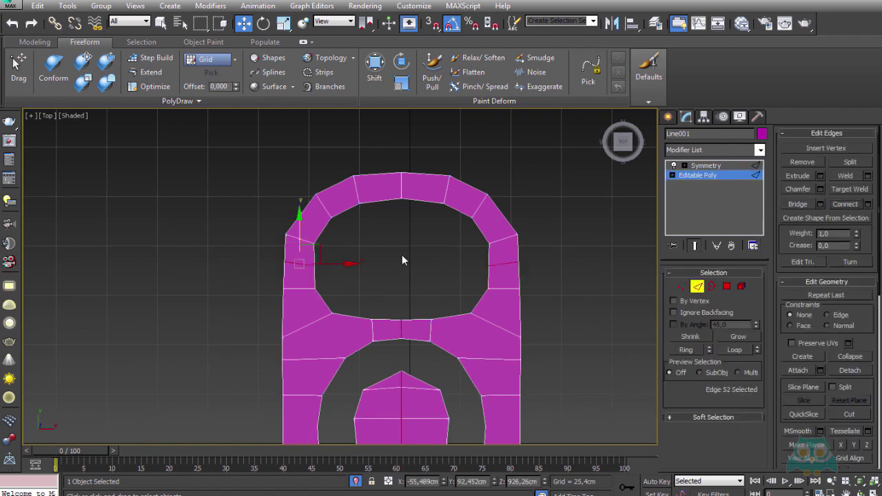
- Move the new middle vertex and upper-left corner vertices outward to round the hole
left_click(683, 287)
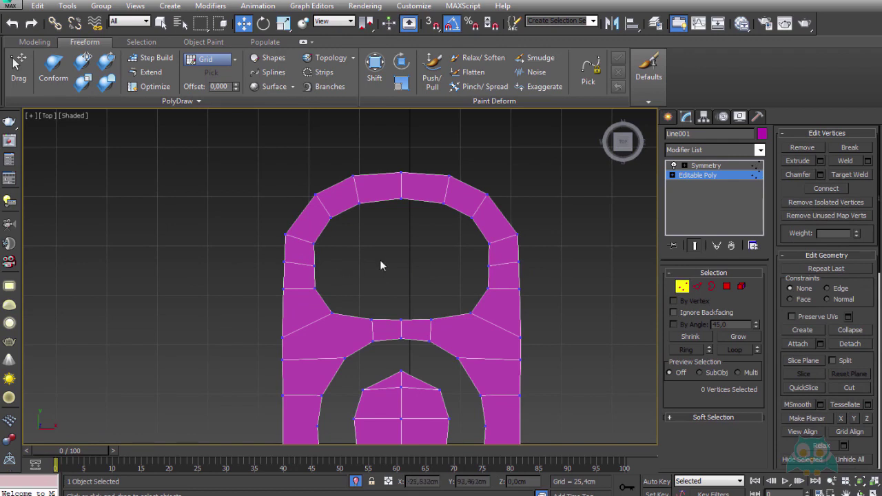
scroll(323, 267, "up", 2)
left_click(268, 264)
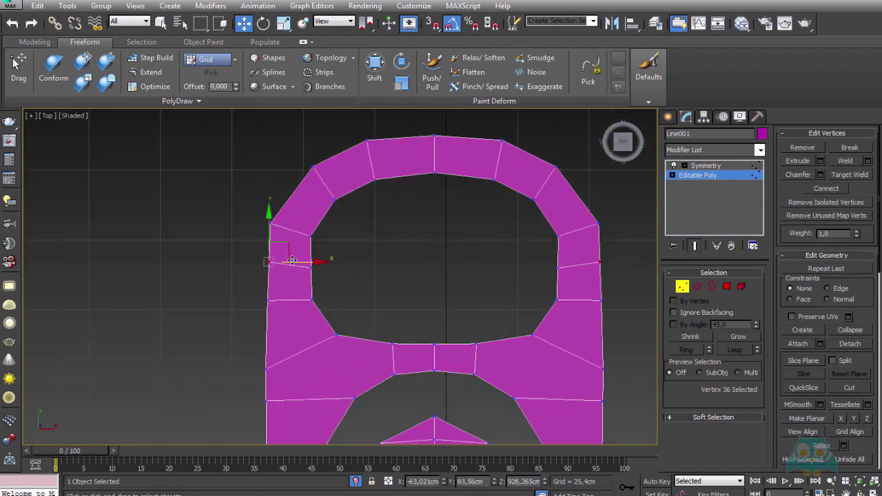
left_click_drag(269, 262, 308, 267)
left_click(312, 267)
mouse_move(292, 234)
left_mouse_down()
mouse_move(279, 222)
mouse_move(292, 197)
left_mouse_up()
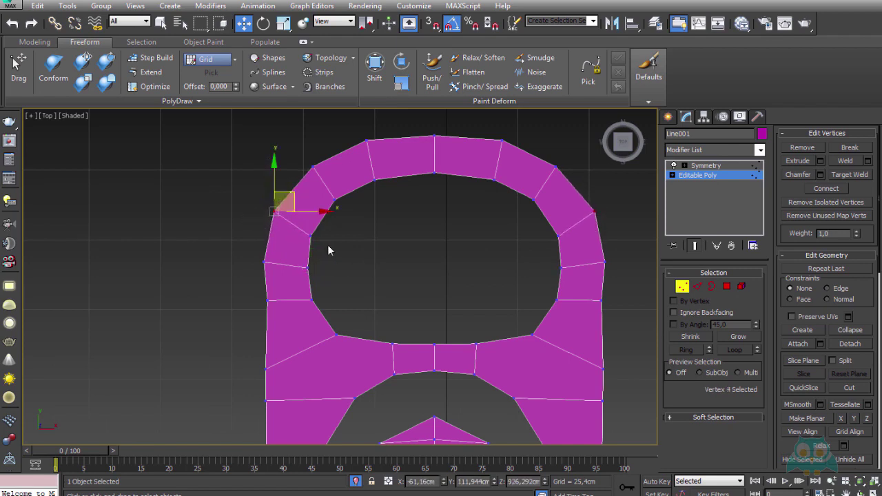
left_click(311, 234)
left_click_drag(324, 224, 330, 214)
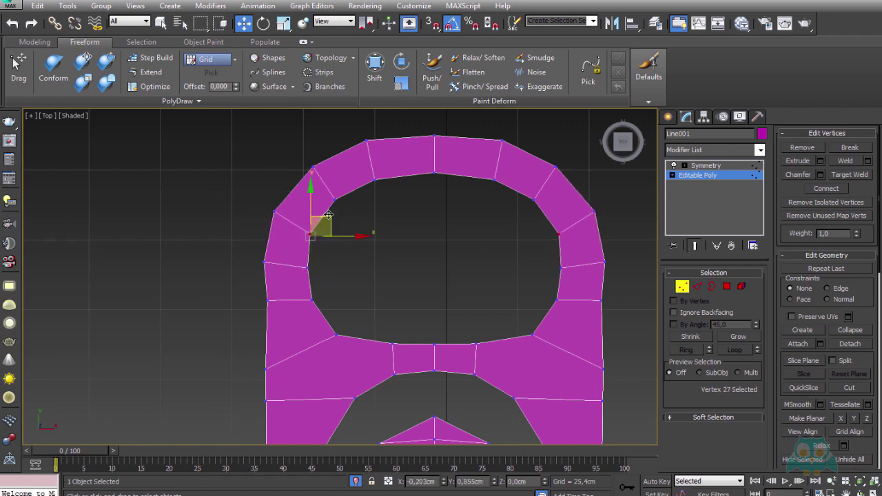
left_click(363, 259)
scroll(364, 286, "down", 3)
scroll(373, 268, "down", 1)
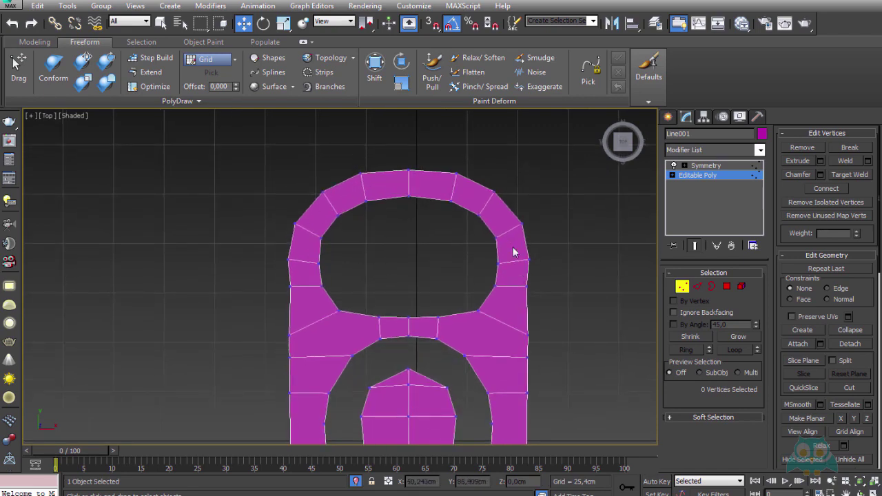
scroll(496, 262, "down", 1)
scroll(508, 254, "up", 3)
scroll(459, 260, "down", 3)
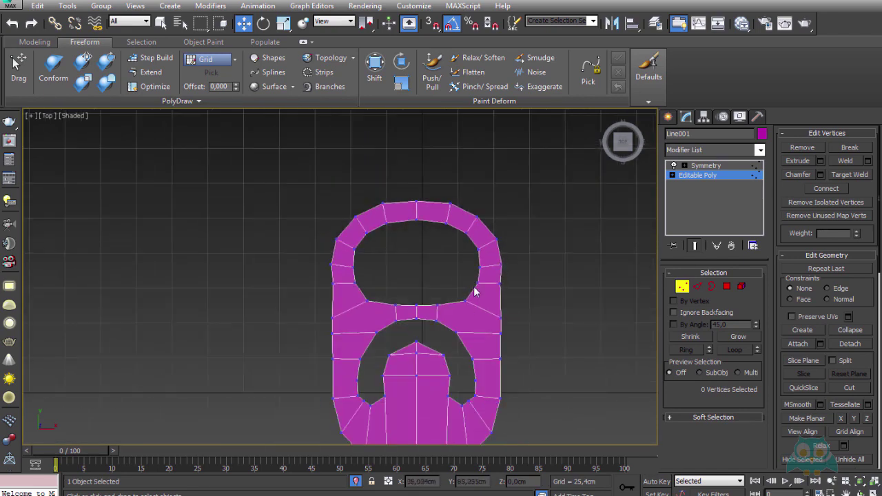
scroll(426, 278, "up", 1)
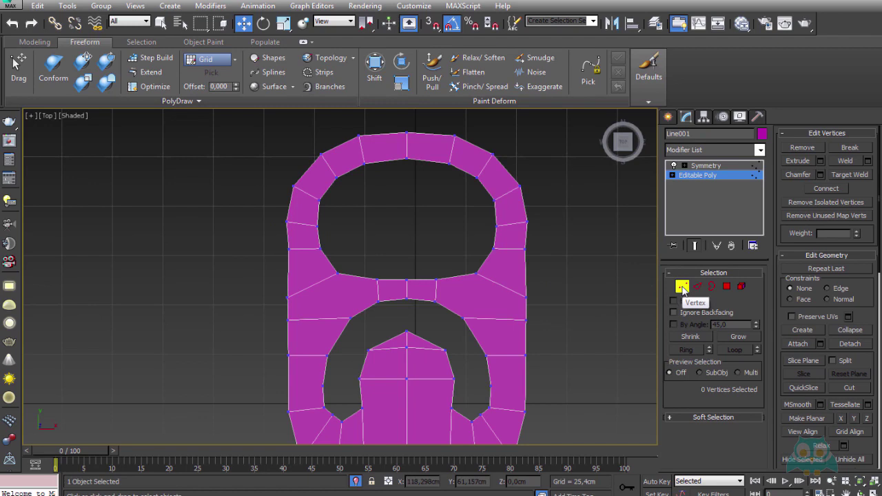
- Exit sub-object mode and select the Symmetry modifier
left_click(681, 287)
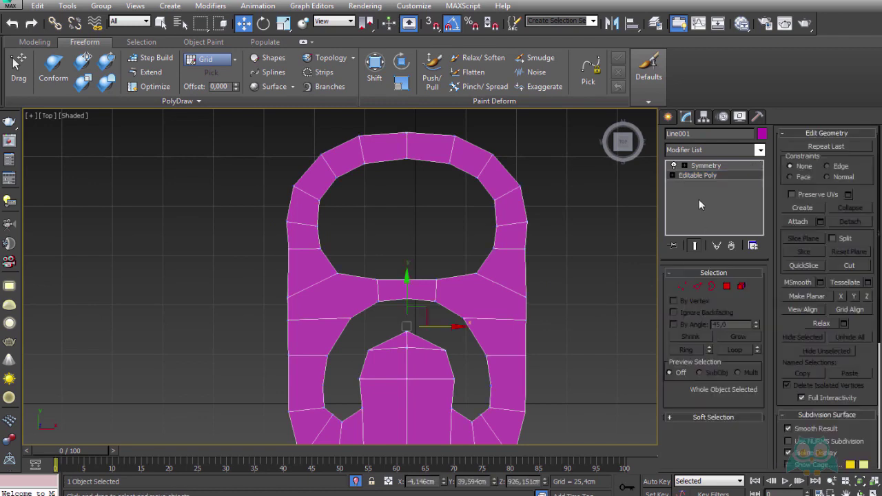
left_click(706, 166)
scroll(461, 247, "up", 2)
scroll(461, 246, "down", 3)
scroll(444, 266, "up", 4)
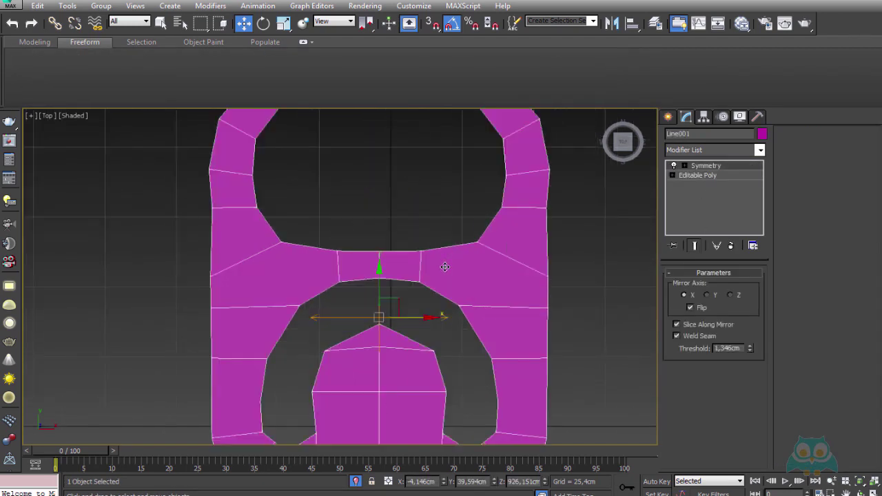
scroll(445, 267, "down", 3)
- Convert Line001 to an Editable Poly, collapsing Symmetry, and frame it in Perspective
right_click(457, 254)
mouse_move(483, 379)
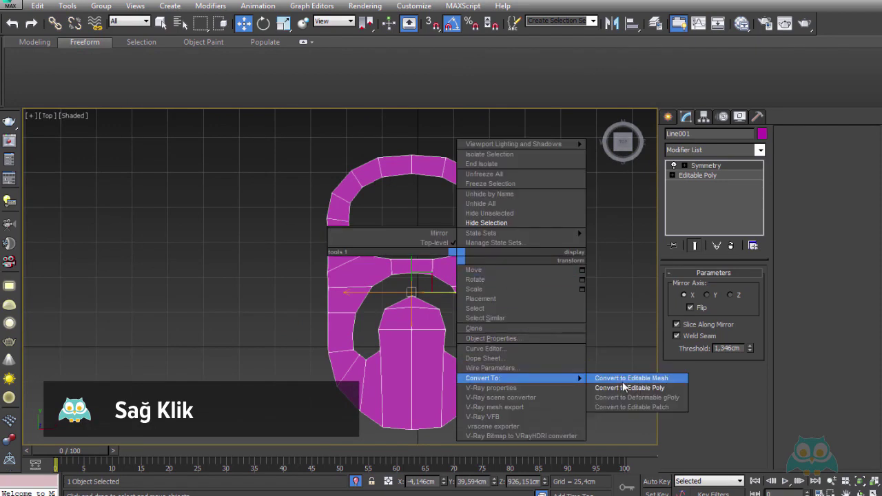
left_click(651, 389)
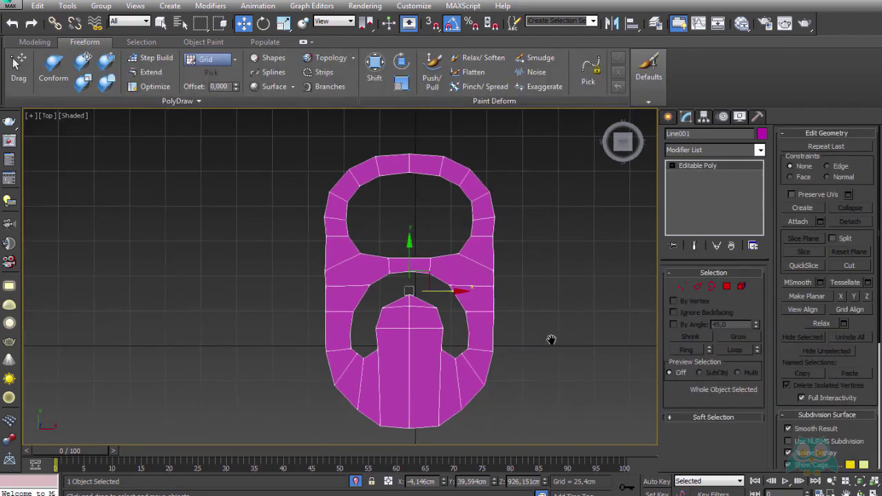
scroll(514, 338, "up", 2)
key("p")
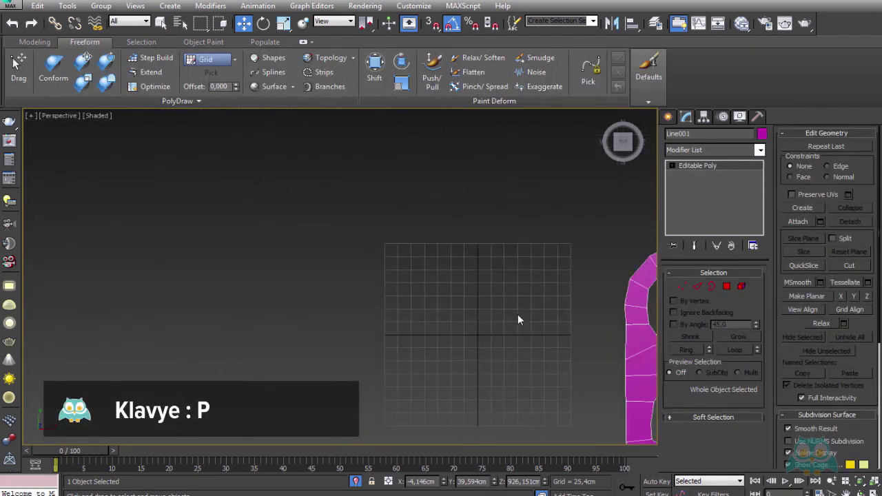
key("z")
mouse_move(515, 312)
middle_mouse_down("alt")
mouse_move(551, 209)
mouse_move(487, 305)
mouse_move(476, 270)
mouse_move(483, 258)
middle_mouse_up("alt")
- Add a Shell modifier to the pull-tab with a 7,0cm Outer Amount
left_click(725, 150)
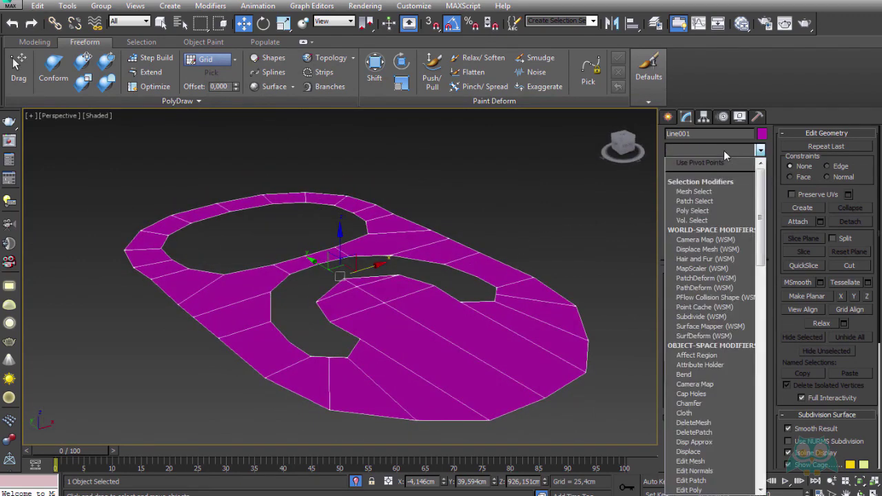
key("s")
key("h")
key("Return")
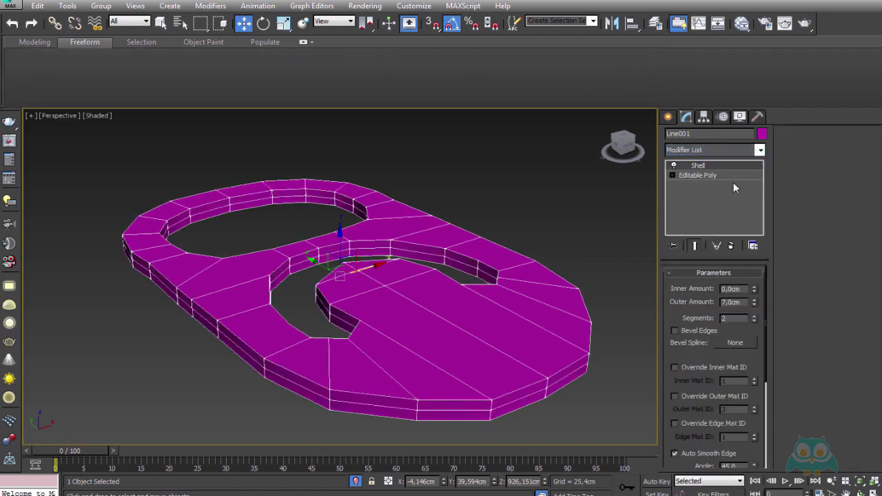
left_click_drag(746, 302, 681, 304)
middle_click_drag(565, 281, 560, 273)
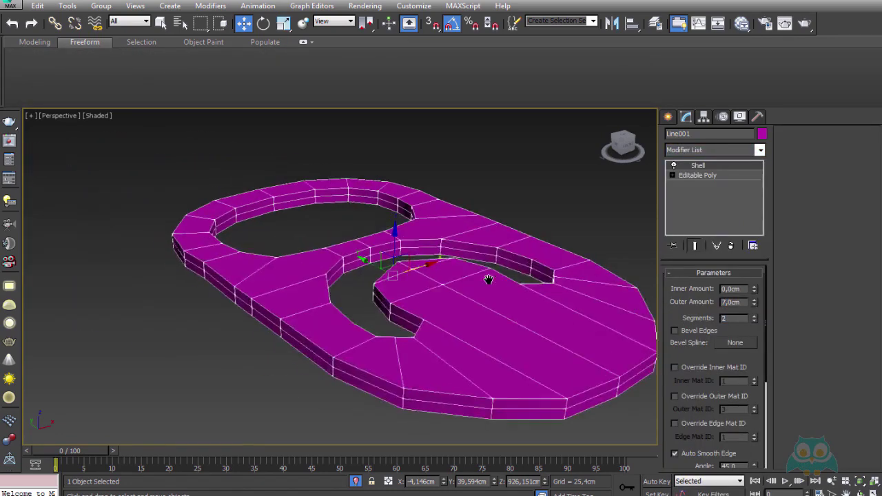
- Add TurboSmooth with Iterations 3 above the Shell and view the tab from Top
left_click(715, 151)
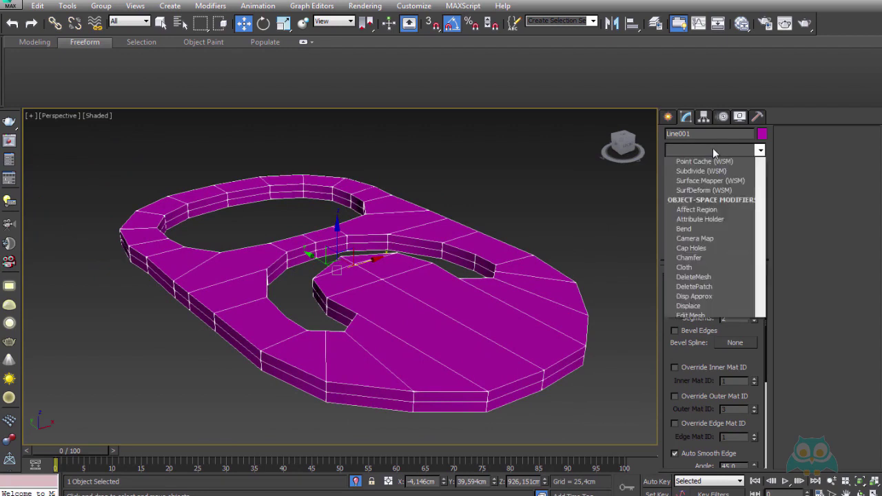
key("t")
left_click(710, 317)
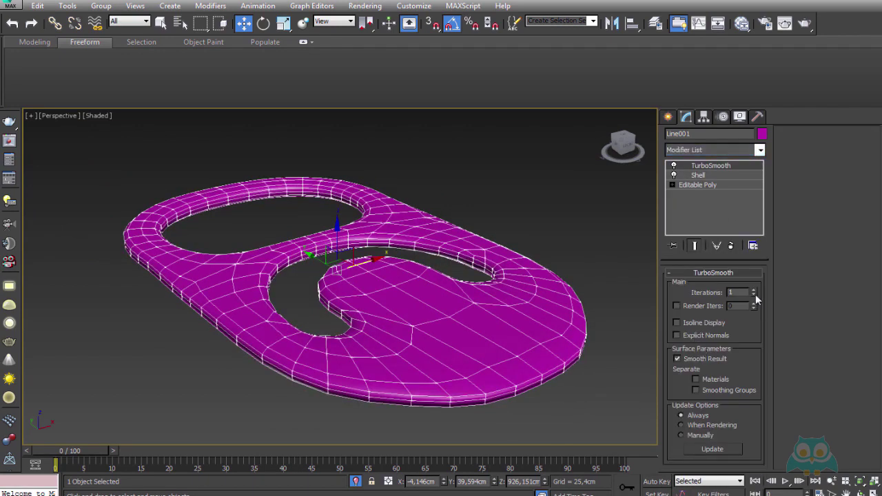
left_click(754, 290)
left_click(754, 290)
mouse_move(546, 298)
middle_mouse_down("alt")
mouse_move(494, 364)
mouse_move(457, 308)
middle_mouse_up("alt")
key("t")
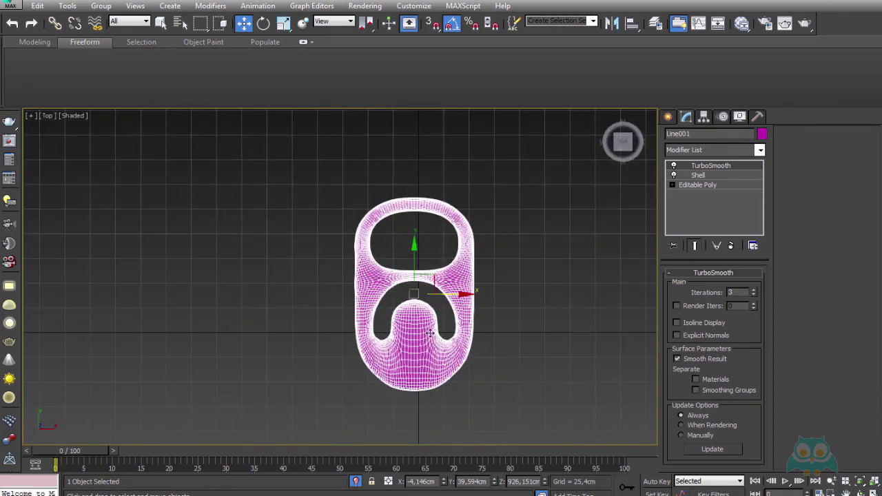
scroll(380, 279, "up", 5)
scroll(384, 263, "up", 1)
middle_click_drag(385, 270, 402, 235)
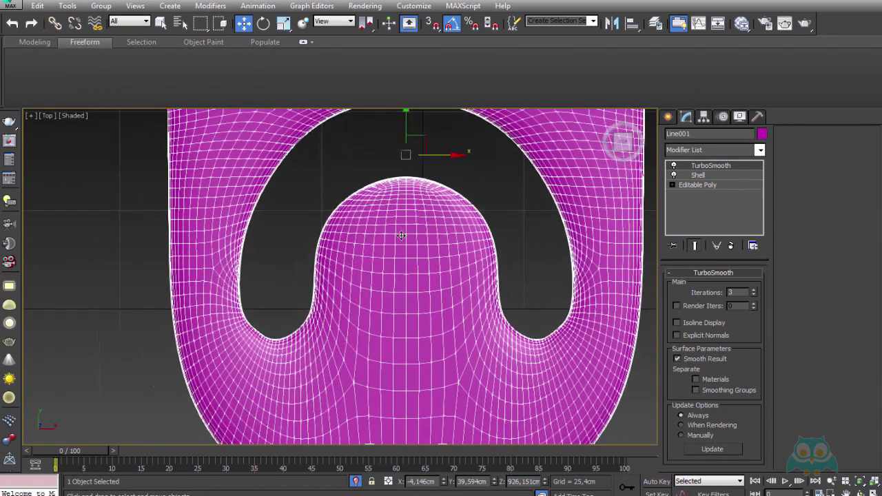
- Turn off TurboSmooth, lower the tongue's apex vertex and scale its shoulder vertices apart
left_click(674, 166)
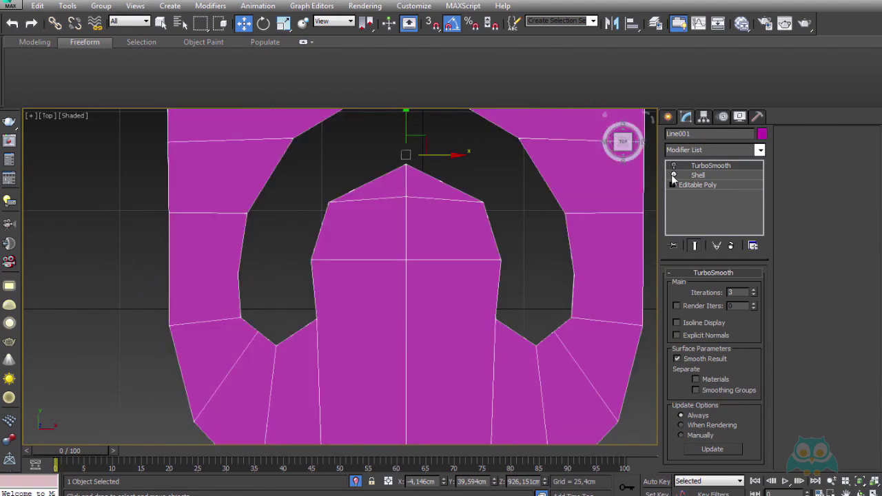
left_click(702, 184)
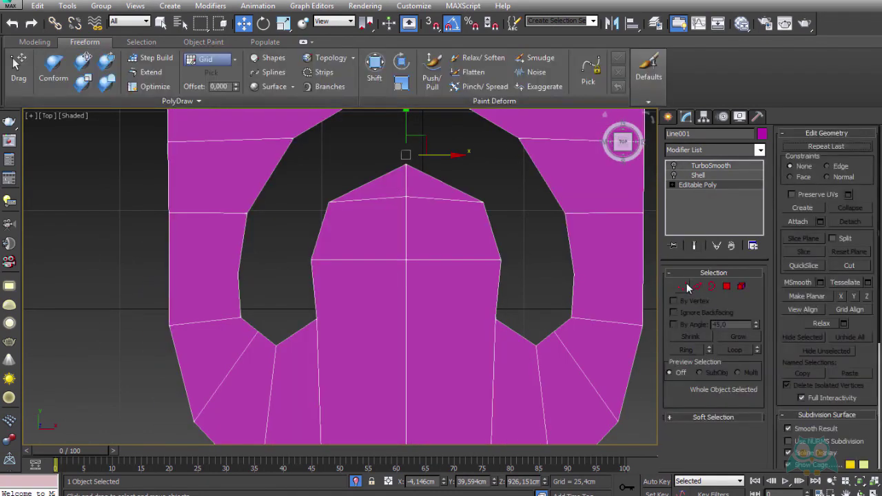
left_click(683, 287)
left_click_drag(392, 174, 436, 203)
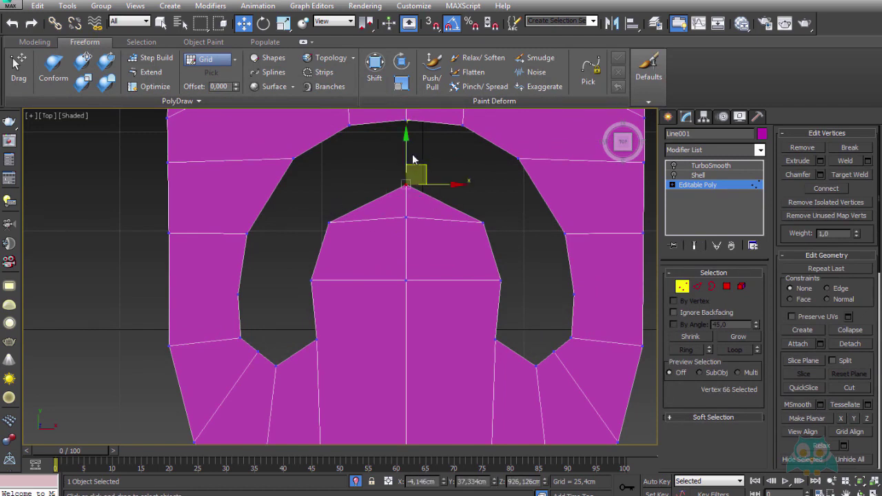
left_click_drag(415, 169, 415, 174)
left_click_drag(319, 212, 358, 244)
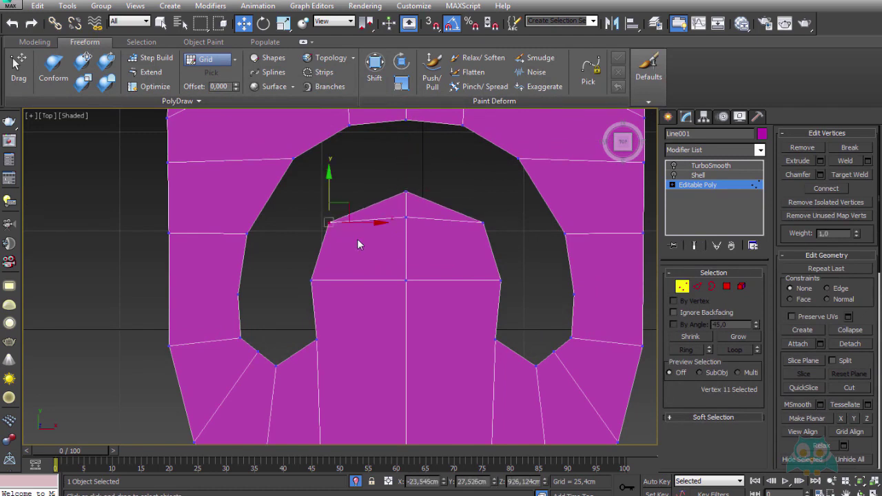
left_click(483, 224, "ctrl")
left_click(283, 23)
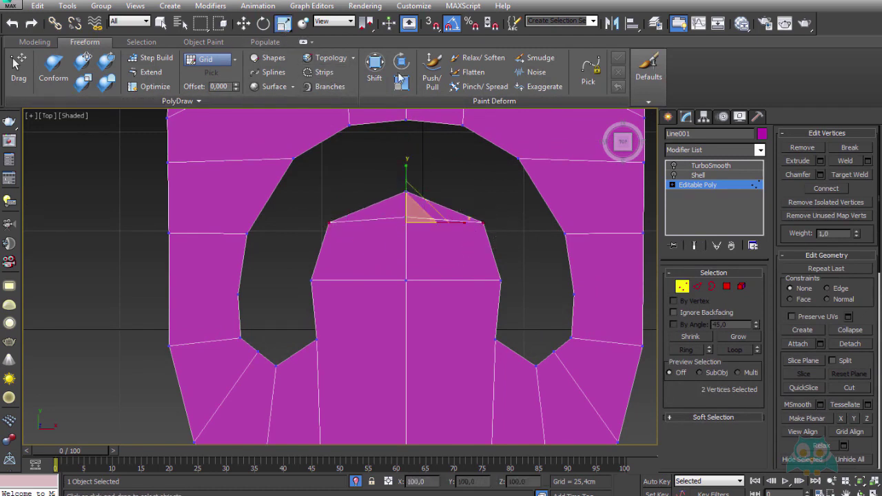
left_click_drag(459, 227, 462, 222)
left_click(243, 22)
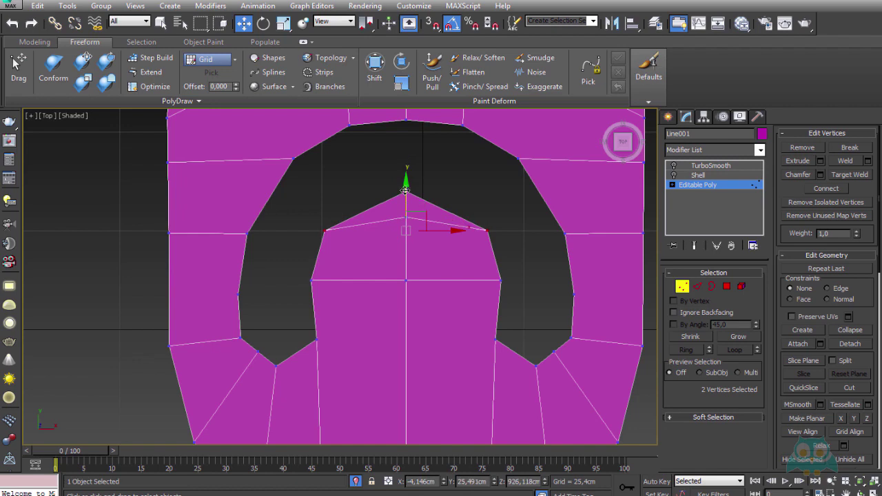
left_click(422, 221)
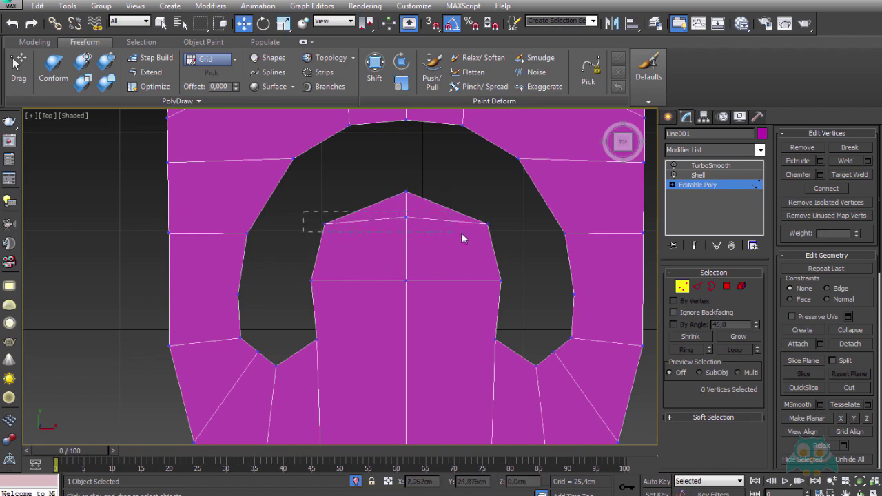
- Pull the tongue's top vertex and middle row down, then scale the middle row inward
left_click_drag(319, 214, 495, 249)
left_click(419, 199)
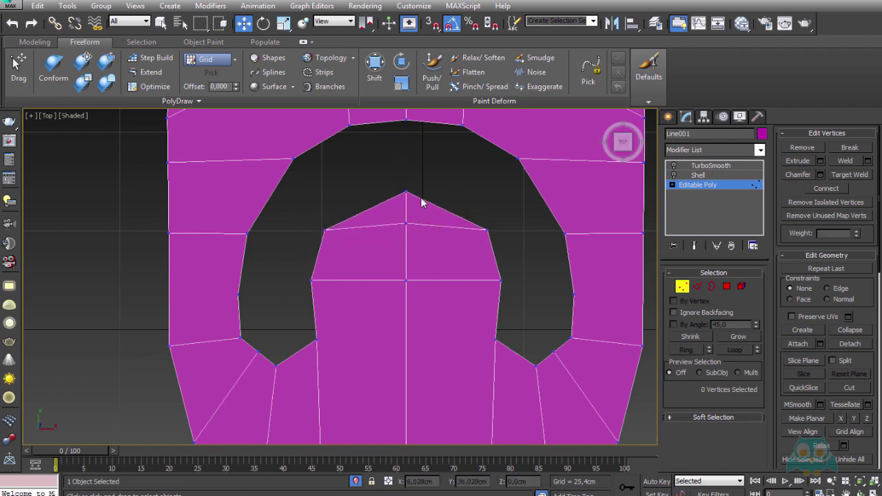
left_click(407, 192)
left_click_drag(406, 163, 406, 168)
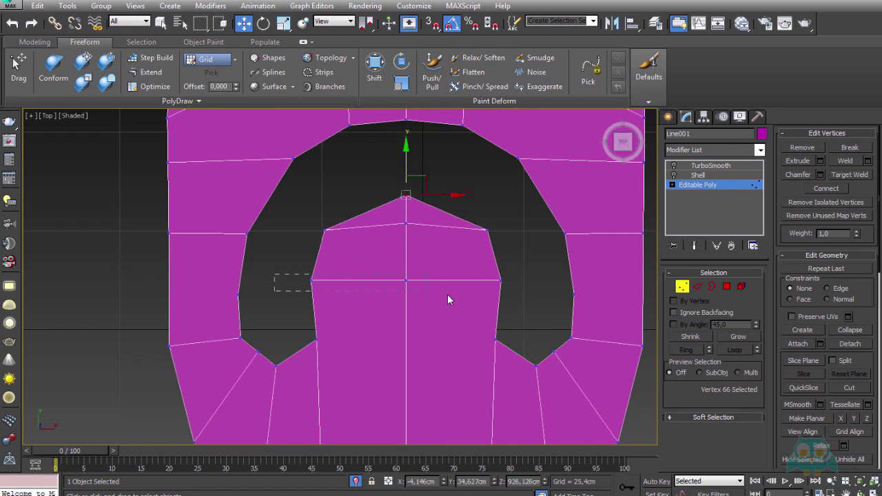
left_click_drag(447, 295, 507, 293)
left_click_drag(409, 244, 409, 263)
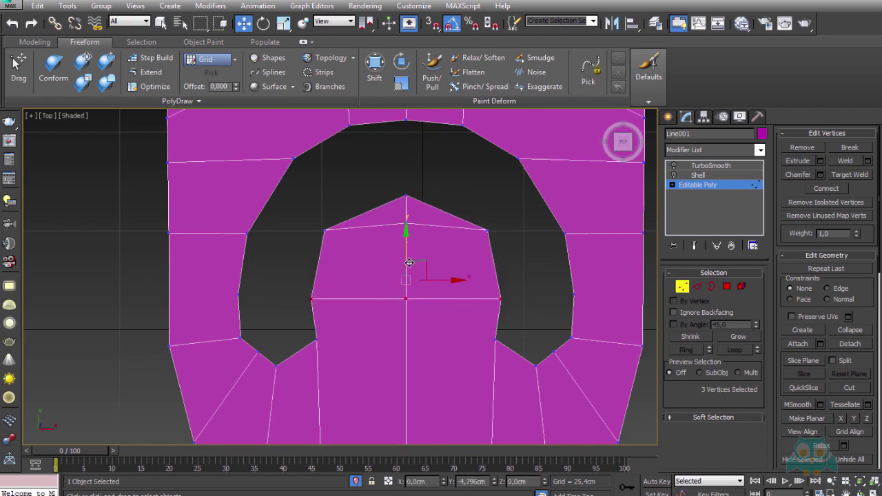
left_click(282, 24)
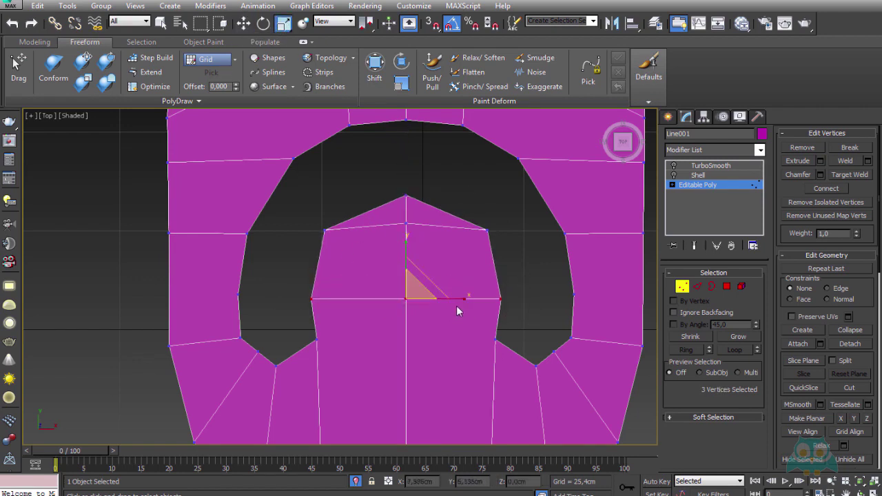
left_click_drag(457, 311, 470, 301)
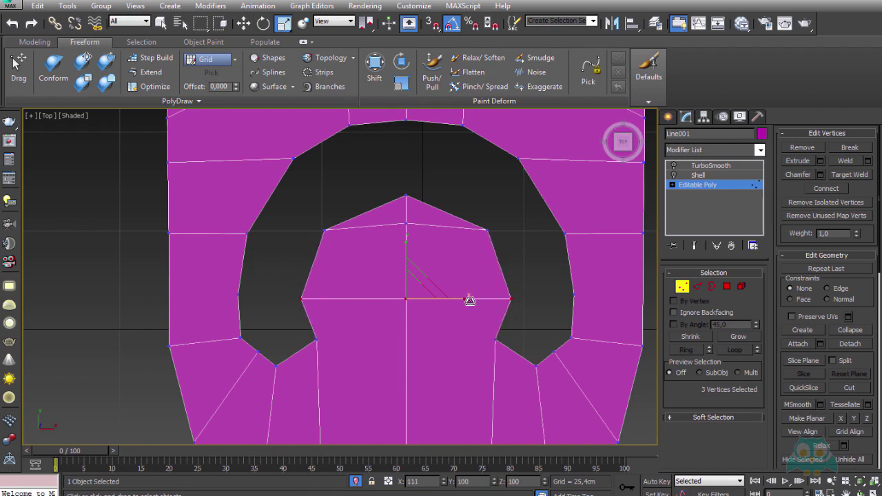
left_click(682, 286)
left_click(676, 177)
- Display the TurboSmooth result on the pull-tab and return to the Move tool
left_click(711, 165)
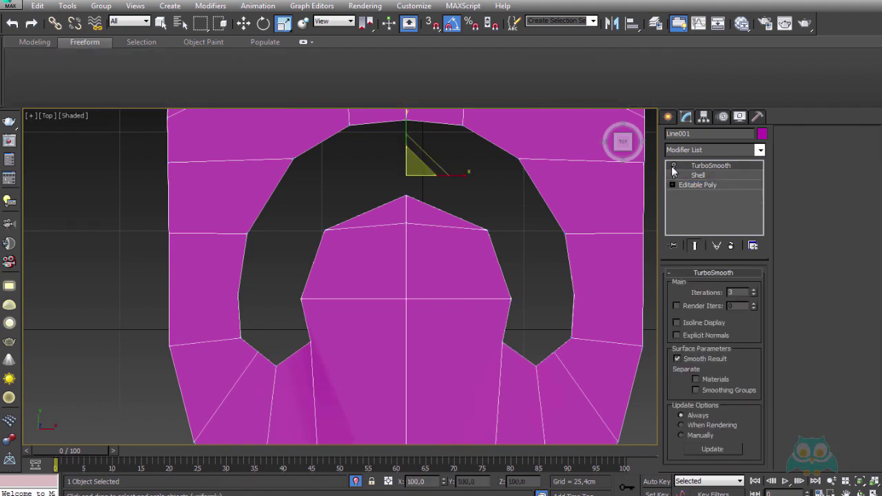
left_click(530, 233)
scroll(469, 257, "up", 2)
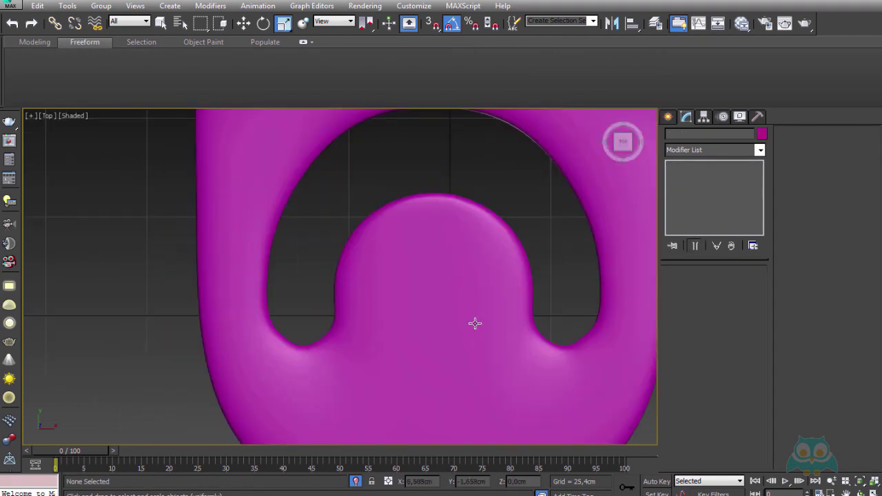
scroll(475, 321, "down", 2)
left_click(245, 25)
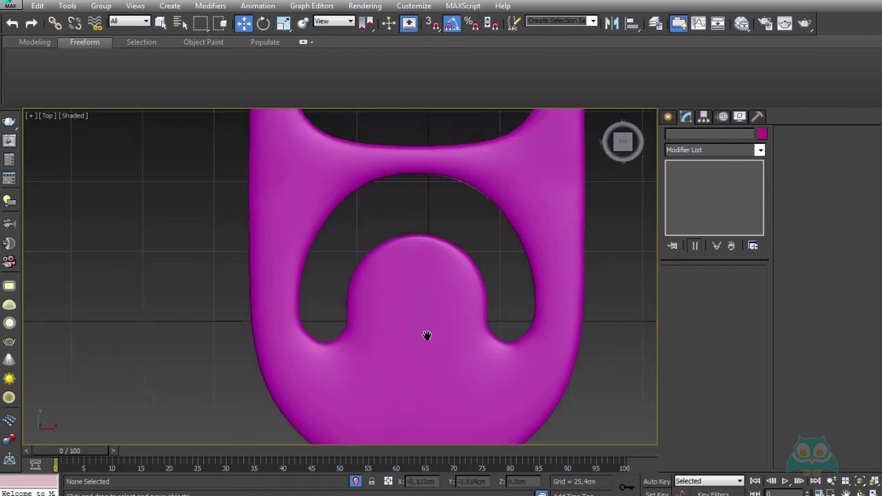
scroll(431, 344, "down", 2)
scroll(437, 356, "down", 2)
scroll(434, 358, "up", 2)
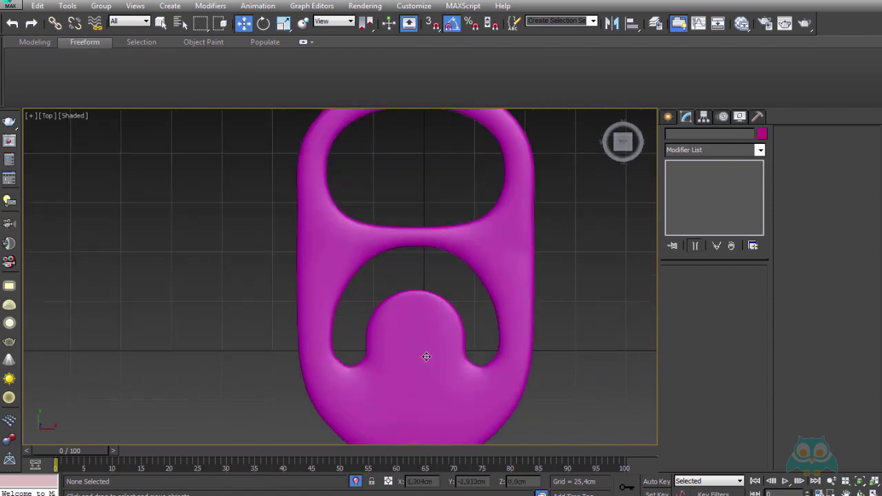
- Select the pull-tab and frame it in Perspective view
left_click(426, 357)
middle_click_drag(425, 356, 455, 290, "alt")
key("p")
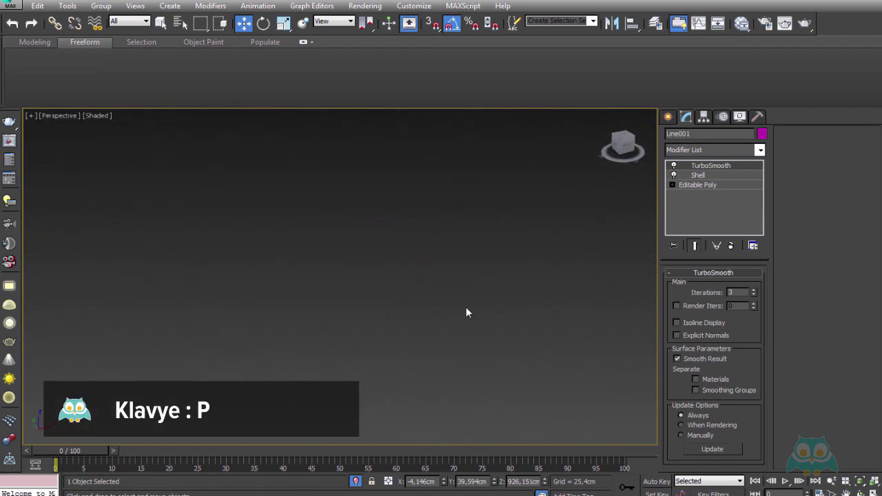
key("z")
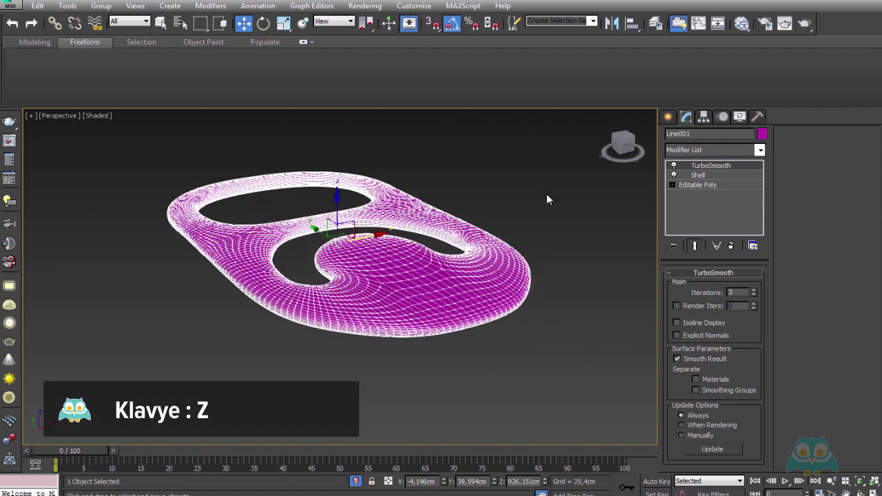
scroll(426, 239, "up", 3)
scroll(410, 260, "up", 4)
scroll(410, 260, "down", 8)
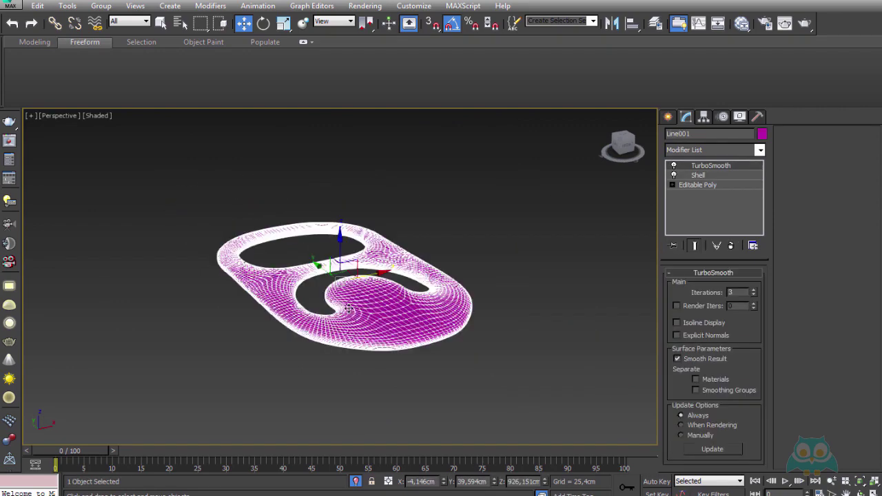
middle_click_drag(393, 302, 401, 300, "alt")
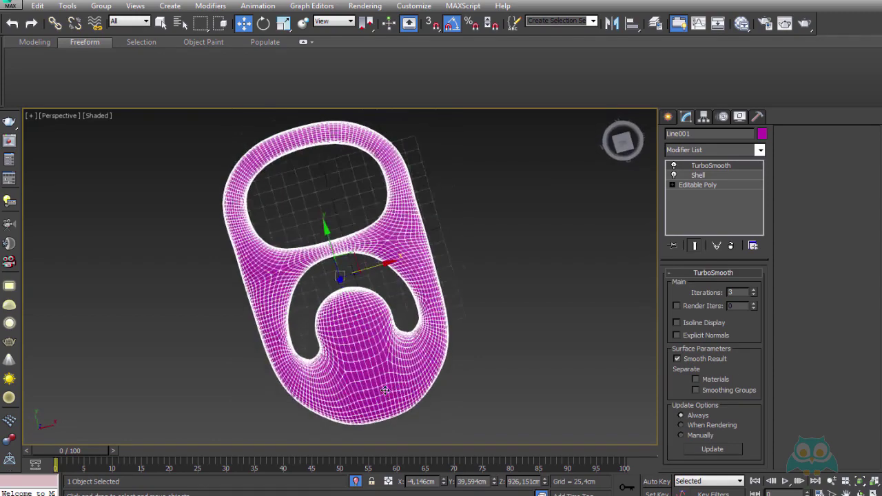
scroll(390, 315, "up", 3)
- Clone the pull-tab as a copy named Kulp_3
key("ctrl+v")
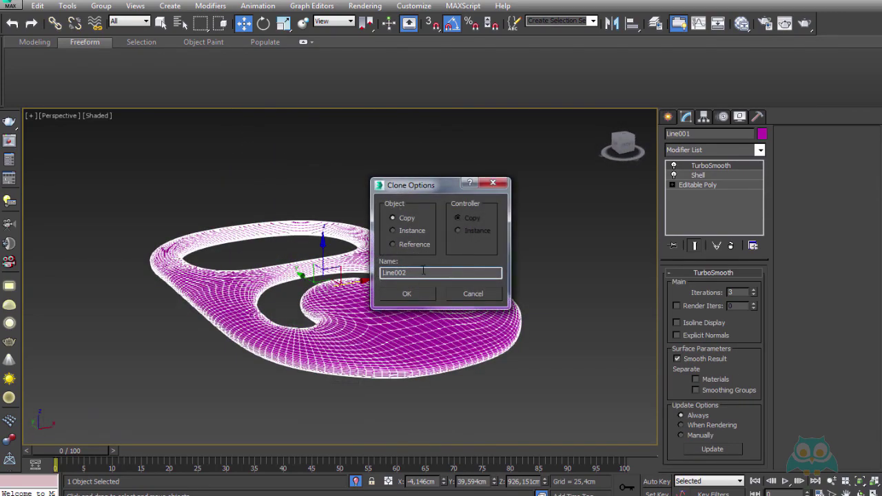
left_click_drag(420, 273, 383, 273)
type("Kulp_3")
left_click(406, 293)
- Hide Kulp_3 and reselect the original Line001
key("h")
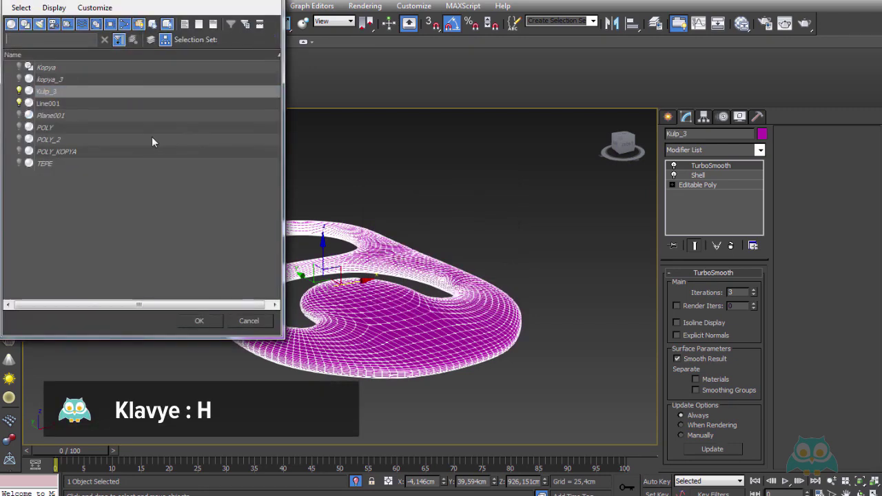
double_click(45, 91)
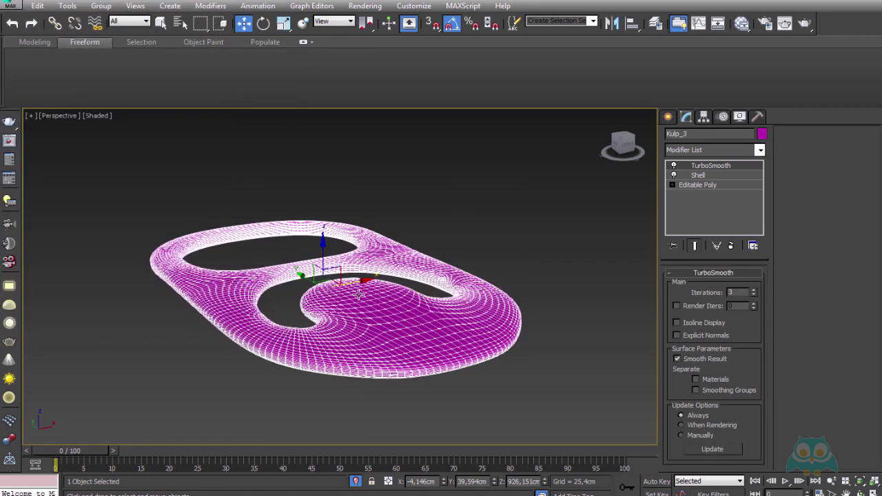
right_click(359, 294)
left_click(416, 257)
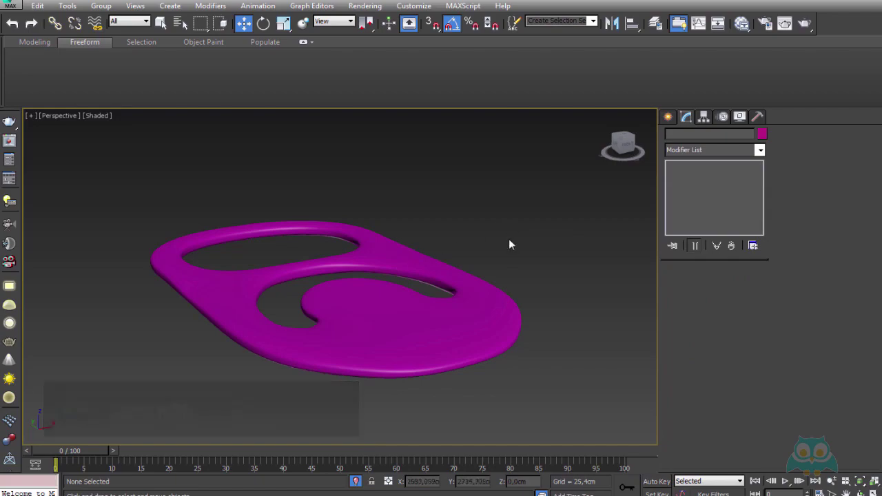
left_click(388, 301)
mouse_move(389, 301)
middle_mouse_down("alt")
mouse_move(360, 305)
mouse_move(366, 283)
middle_mouse_up("alt")
- Convert the smoothed pull-tab to a single Editable Poly
right_click(366, 283)
mouse_move(414, 405)
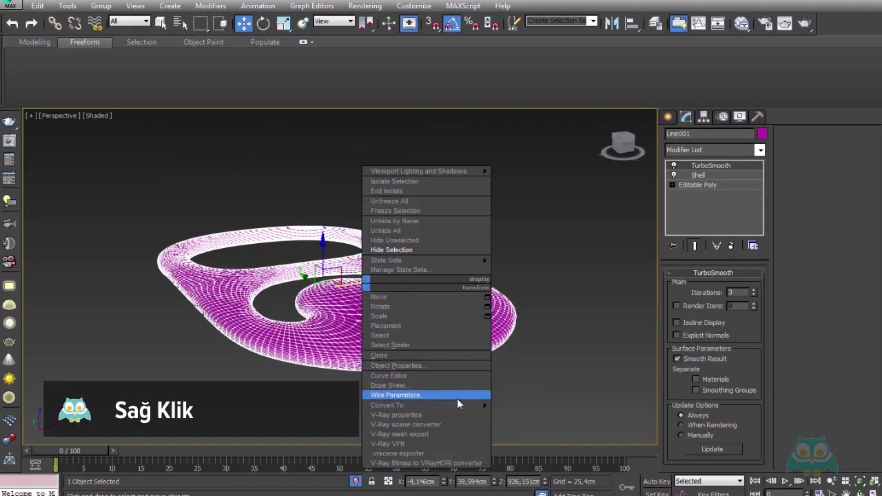
left_click(536, 415)
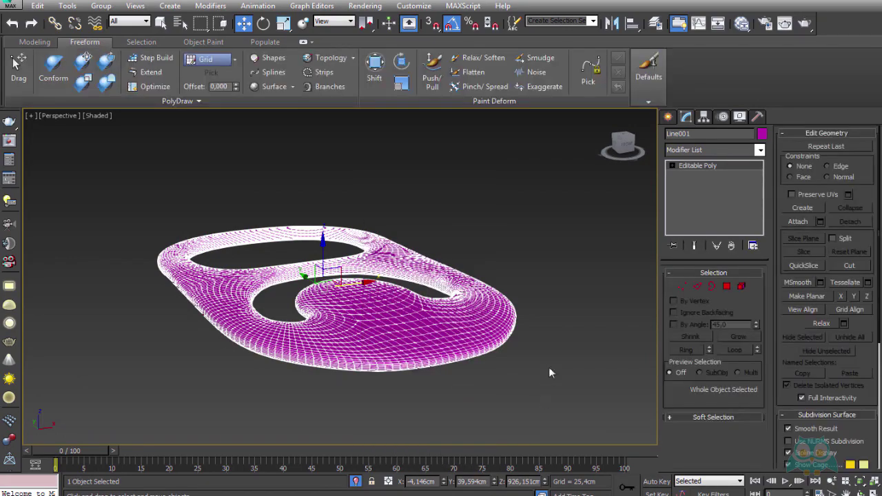
middle_click_drag(565, 314, 509, 301, "alt")
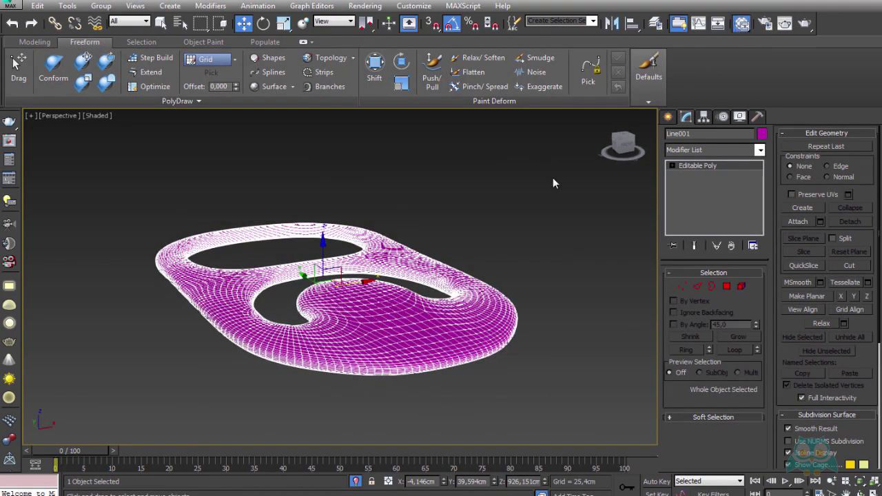
- Set Line001's object colour to black and turn on edged faces with F4
left_click(742, 23)
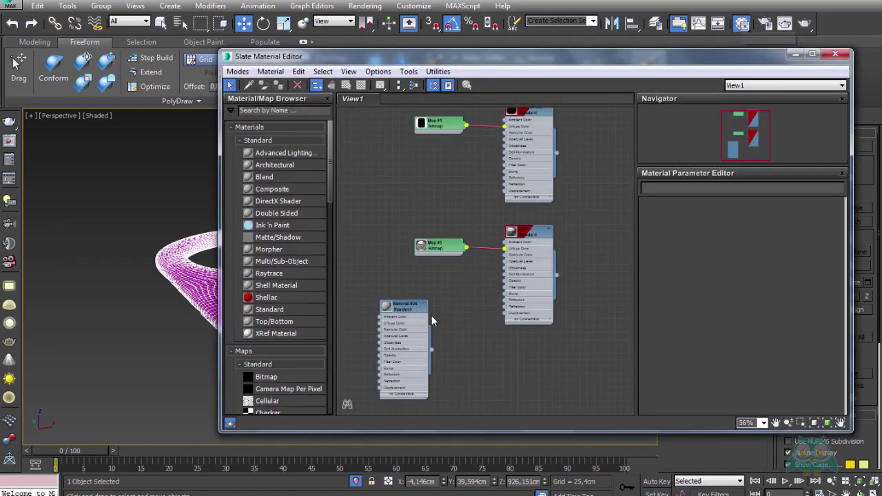
left_click(401, 303)
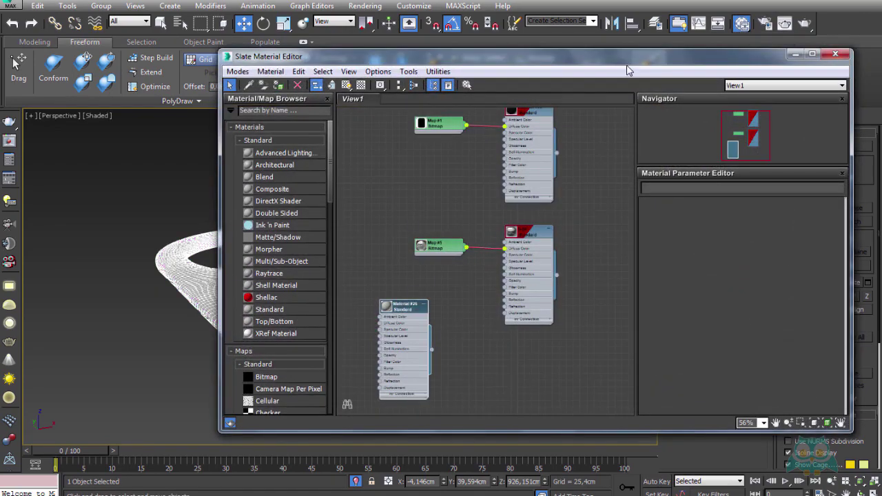
left_click(834, 55)
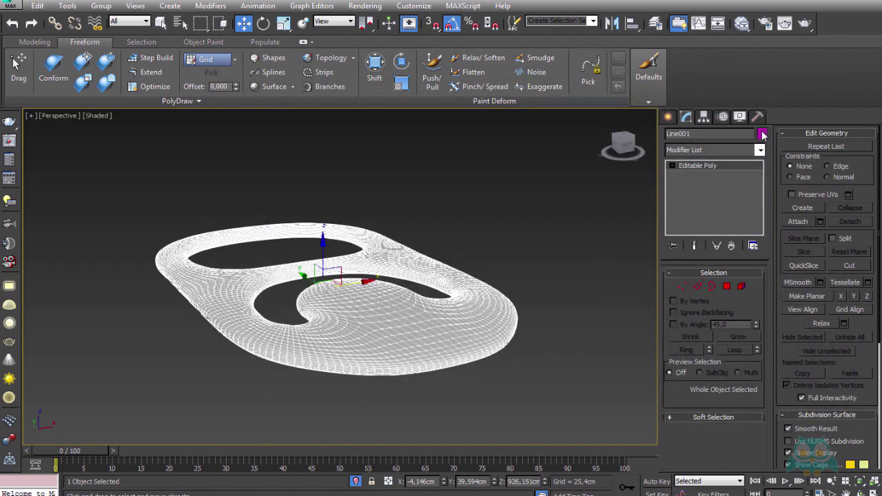
left_click(762, 134)
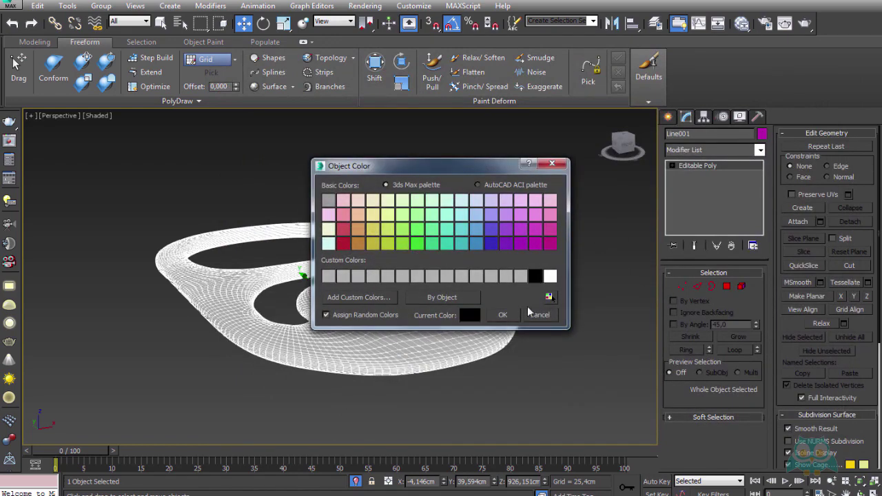
left_click(503, 315)
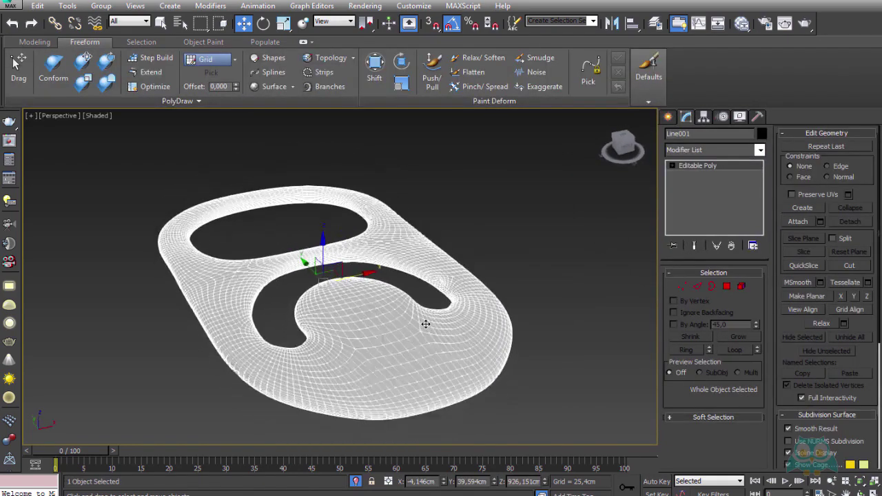
key("F4")
- Show edges on the pull-tab and lift its centre and right side with the Shift brush
key("ctrl+d")
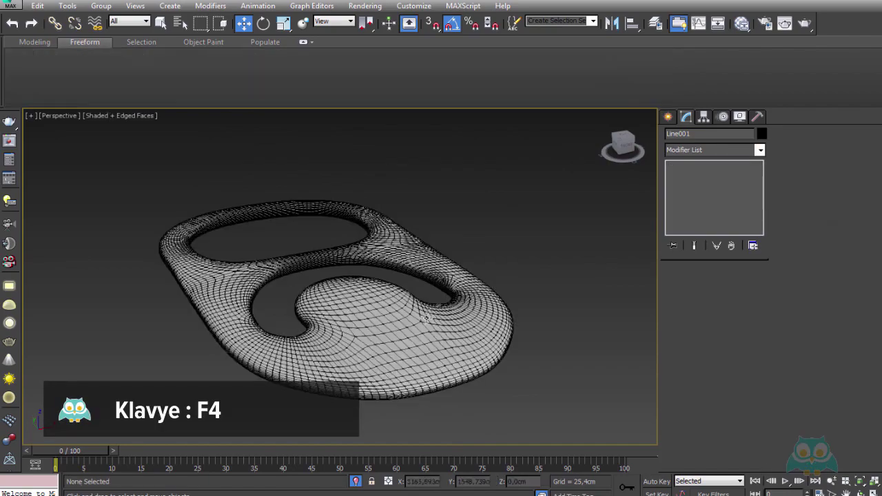
middle_click_drag(424, 318, 400, 324, "alt")
left_click(387, 304)
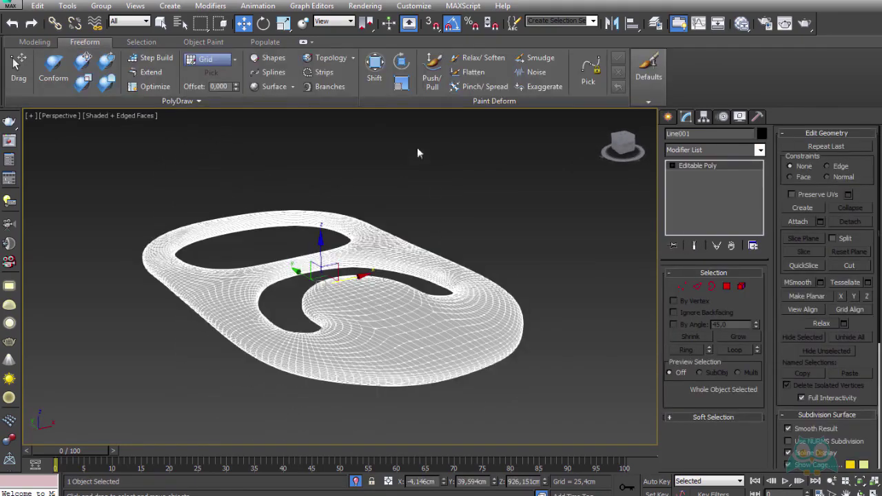
left_click(374, 69)
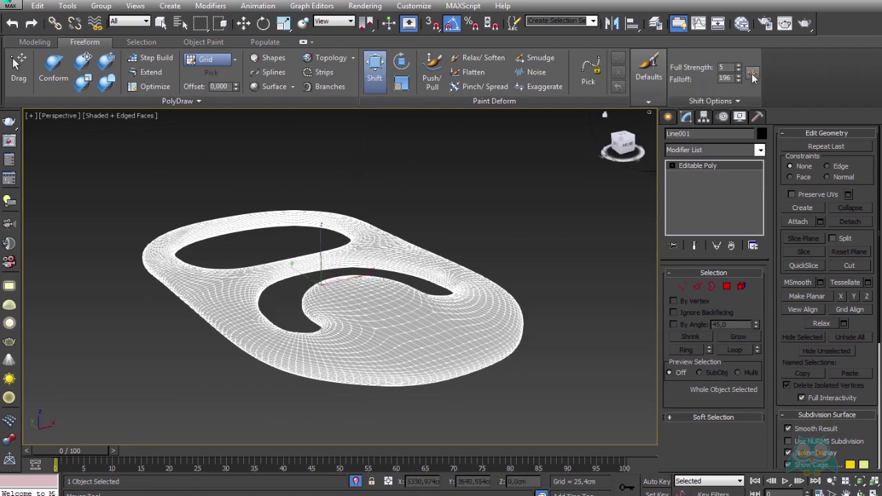
mouse_move(423, 286)
left_mouse_down()
mouse_move(433, 282)
mouse_move(417, 300)
mouse_move(404, 296)
left_mouse_up()
- Reduce the brush falloff to 141 and frame the tab's central tongue up close
middle_click_drag(383, 285, 285, 313, "alt")
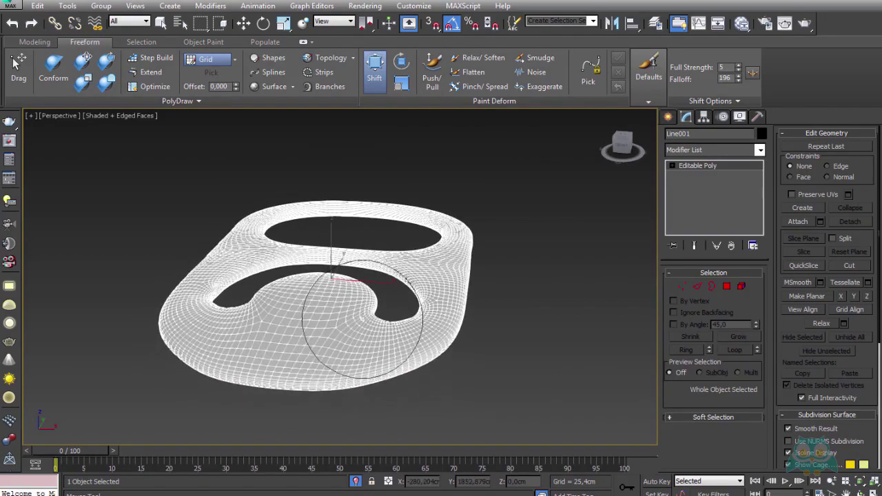
scroll(285, 312, "up", 3)
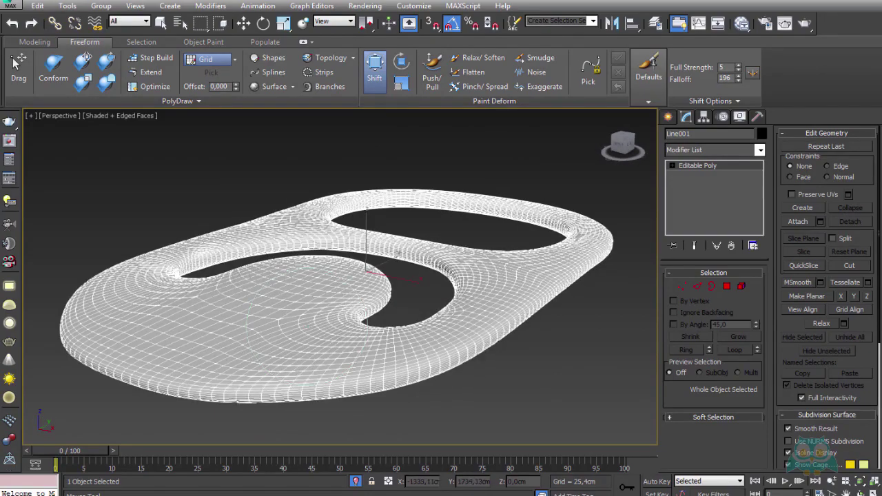
mouse_move(310, 362)
middle_mouse_down("alt")
mouse_move(348, 334)
mouse_move(310, 303)
middle_mouse_up("alt")
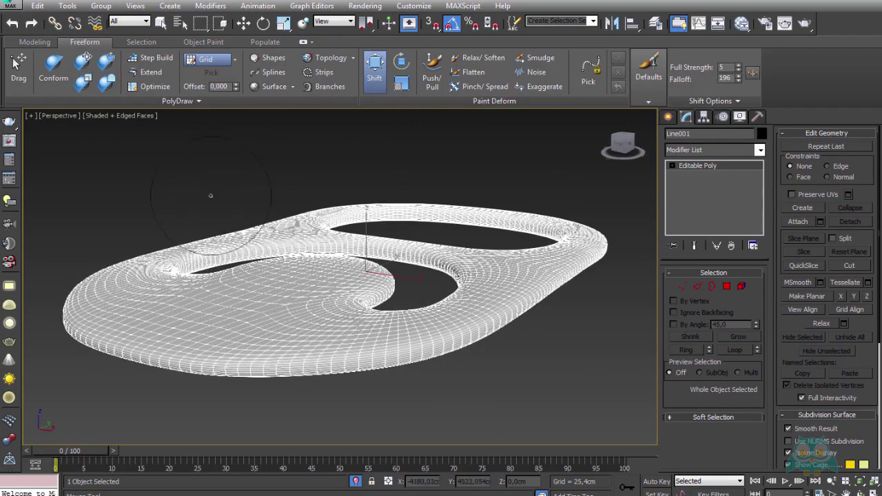
left_click_drag(194, 180, 193, 180, "ctrl+shift")
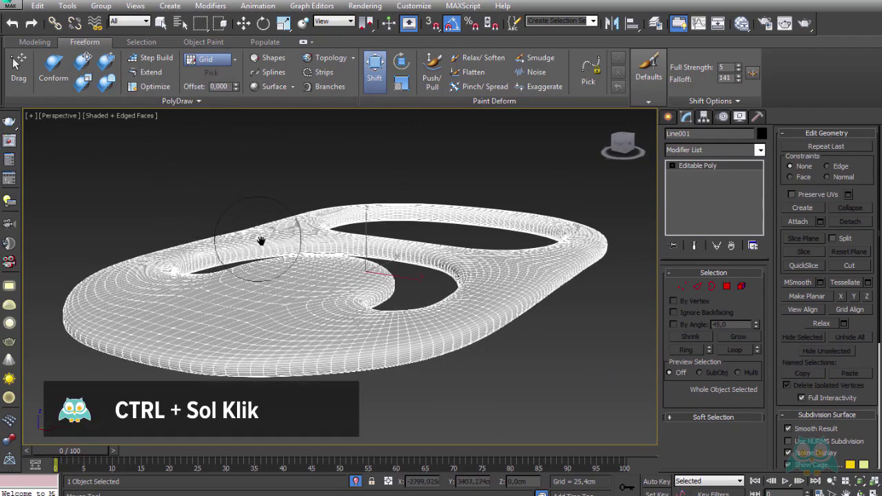
middle_click_drag(261, 241, 276, 245)
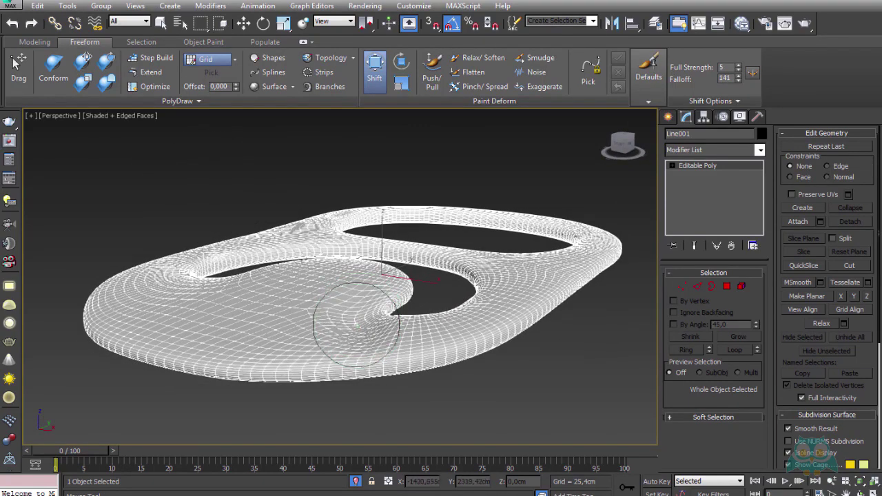
mouse_move(320, 362)
middle_mouse_down("alt")
mouse_move(324, 325)
mouse_move(372, 322)
middle_mouse_up("alt")
mouse_move(471, 327)
middle_mouse_down()
mouse_move(365, 341)
mouse_move(298, 337)
middle_mouse_up()
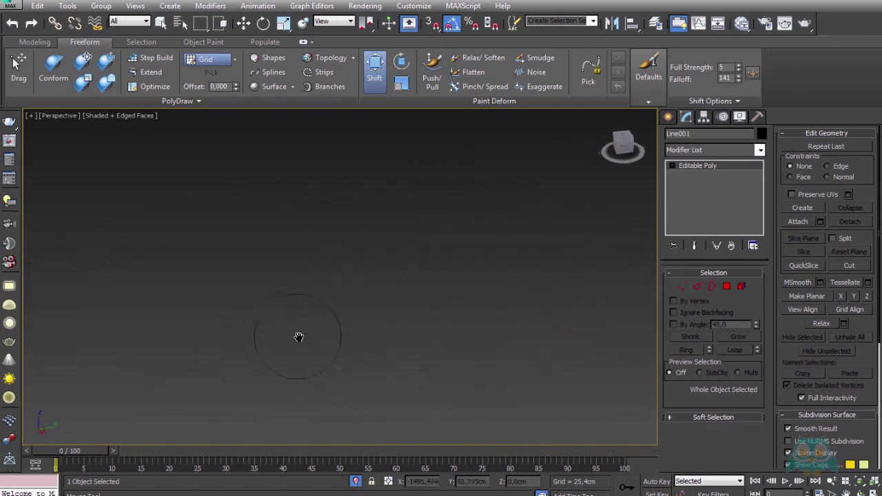
scroll(385, 335, "down", 5)
scroll(322, 315, "up", 3)
scroll(296, 306, "up", 4)
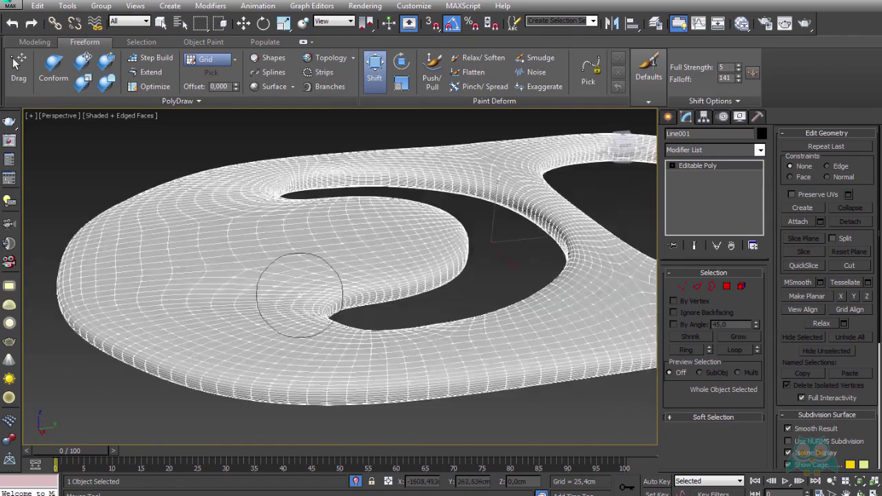
mouse_move(288, 301)
middle_mouse_down("alt")
mouse_move(282, 276)
mouse_move(295, 271)
mouse_move(271, 300)
mouse_move(335, 315)
mouse_move(347, 295)
mouse_move(255, 274)
mouse_move(275, 295)
mouse_move(522, 266)
mouse_move(432, 270)
mouse_move(516, 270)
mouse_move(499, 262)
mouse_move(432, 277)
middle_mouse_up("alt")
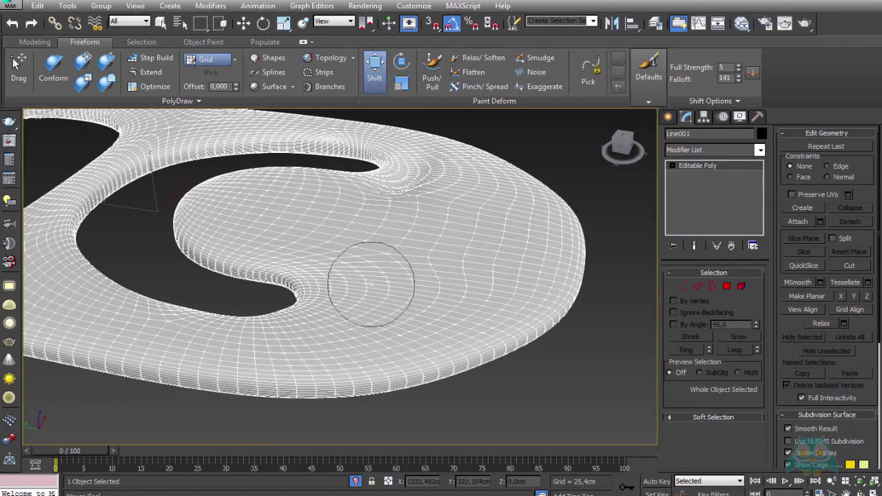
mouse_move(364, 302)
middle_mouse_down("alt")
mouse_move(338, 316)
mouse_move(321, 311)
mouse_move(502, 262)
middle_mouse_up("alt")
- Deselect the tab and hide edged faces (F4) to inspect the bump on its tongue
right_click(555, 191)
left_click(555, 191)
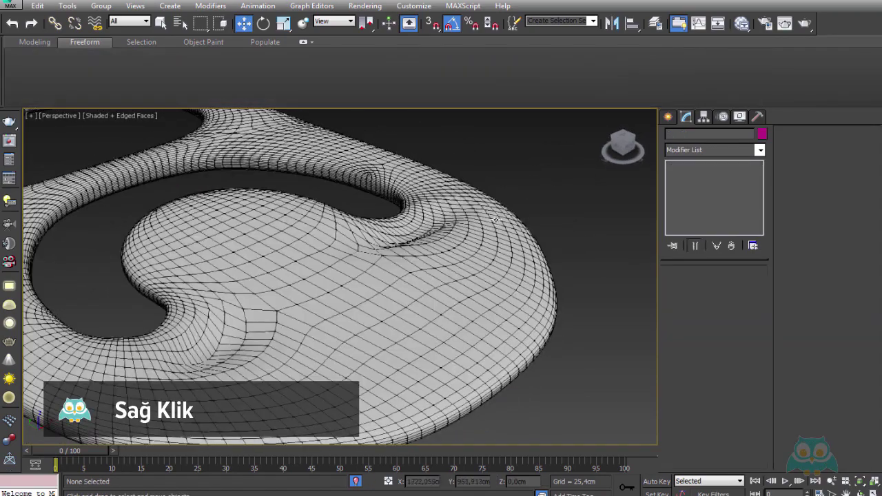
scroll(411, 250, "down", 5)
scroll(411, 250, "up", 3)
key("F4")
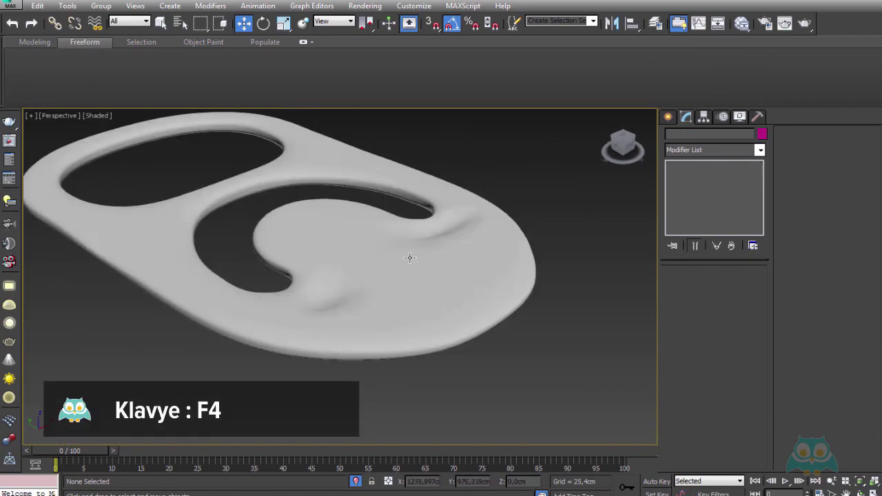
scroll(407, 310, "up", 4)
mouse_move(386, 332)
middle_mouse_down("alt")
mouse_move(388, 292)
mouse_move(418, 227)
mouse_move(417, 177)
mouse_move(414, 232)
mouse_move(402, 252)
mouse_move(404, 158)
mouse_move(404, 166)
middle_mouse_up("alt")
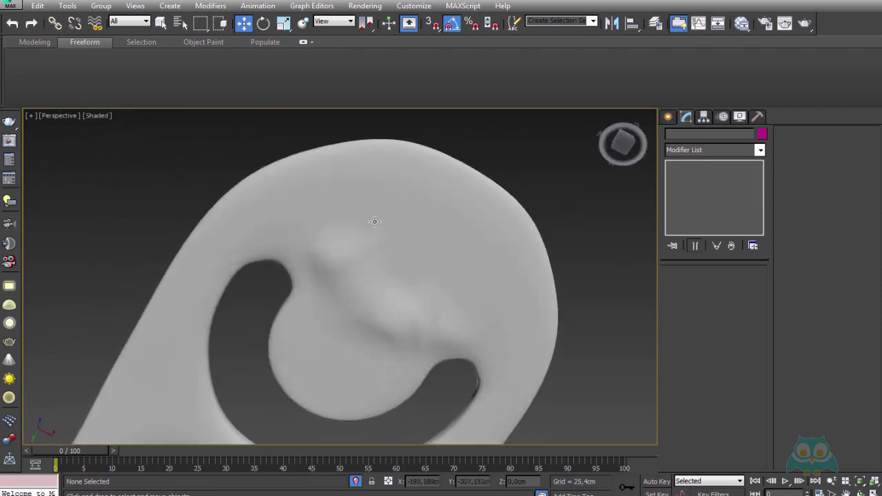
- Smooth the tongue's bump with the Relax/Soften brush at strength 0.24
left_click(366, 186)
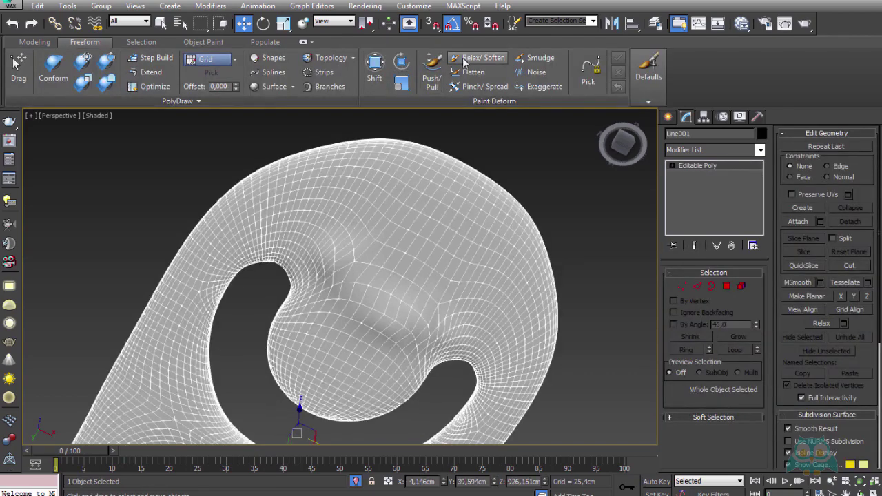
left_click(481, 59)
middle_click_drag(384, 213, 378, 261, "alt")
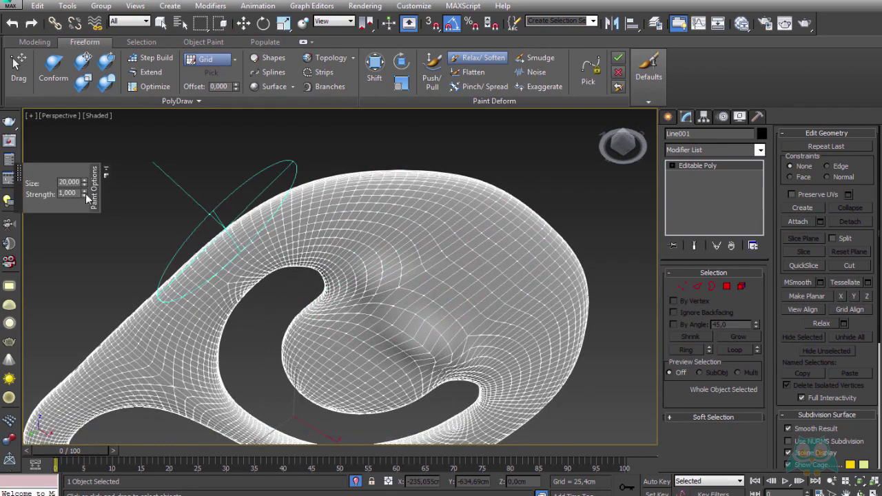
left_click_drag(86, 196, 84, 206)
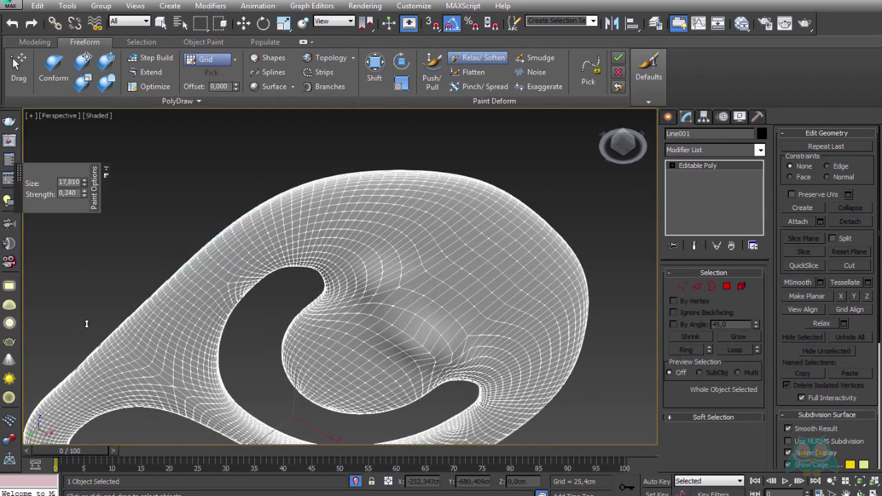
left_click_drag(386, 296, 366, 285)
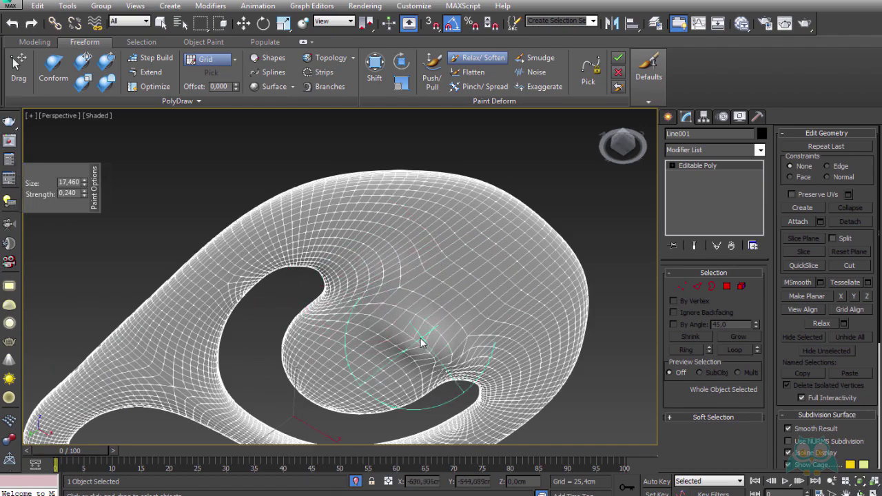
left_click_drag(421, 338, 412, 355)
mouse_move(434, 252)
middle_mouse_down("alt")
mouse_move(437, 309)
mouse_move(453, 319)
mouse_move(418, 331)
mouse_move(405, 301)
mouse_move(415, 255)
mouse_move(407, 282)
mouse_move(384, 223)
middle_mouse_up("alt")
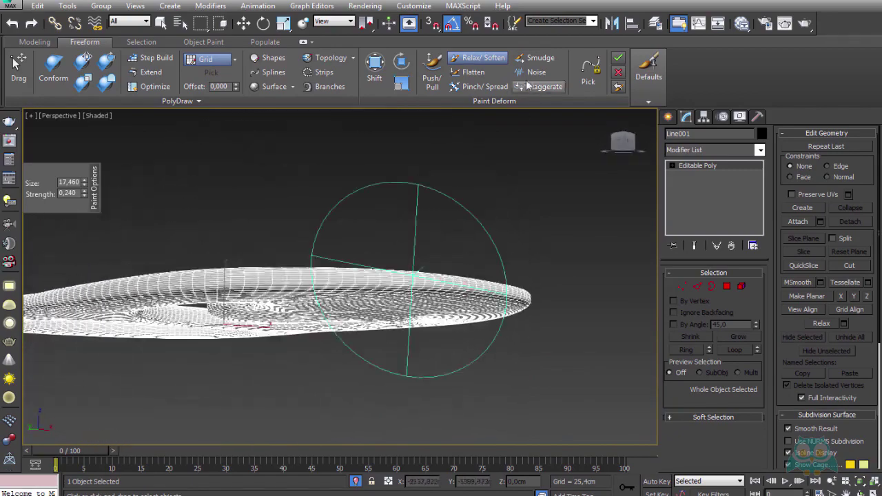
left_click(480, 58)
- End isolation to bring back the full soda can scene and zoom in on the lid
right_click(467, 181)
left_click(340, 208)
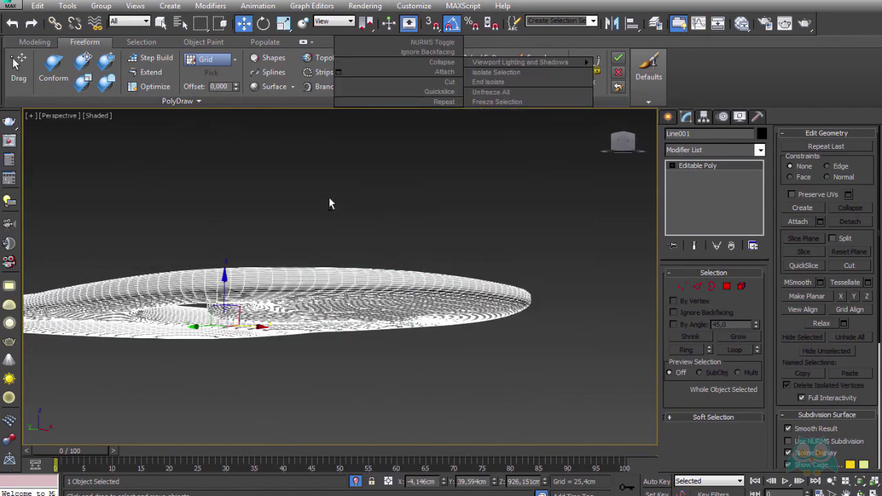
middle_click_drag(329, 197, 333, 233, "alt")
mouse_move(496, 180)
middle_mouse_down("alt")
mouse_move(469, 159)
mouse_move(211, 311)
middle_mouse_up("alt")
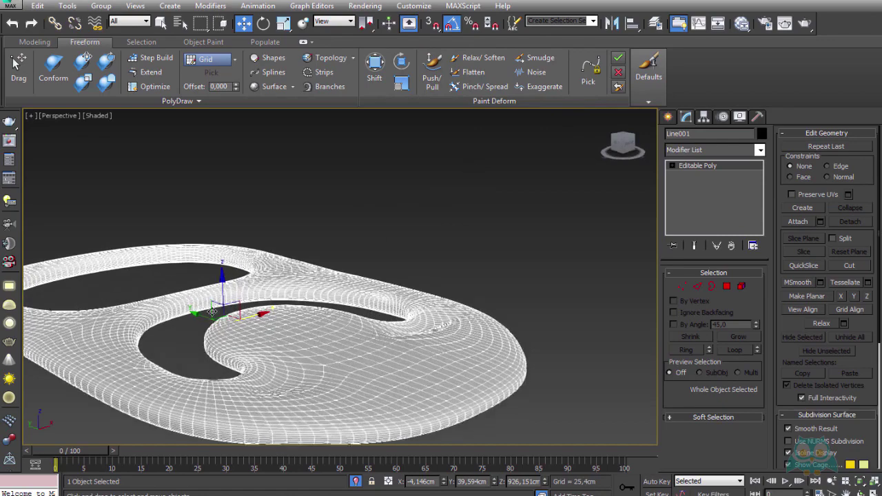
left_click(356, 481)
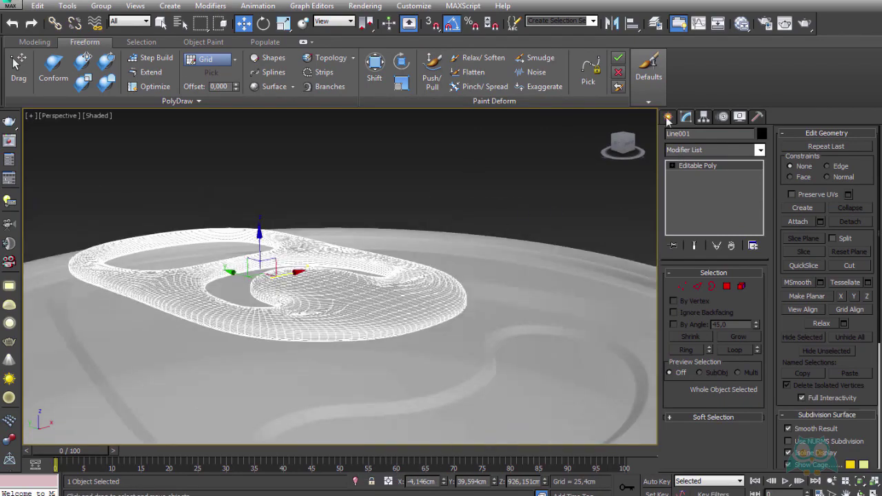
left_click(668, 118)
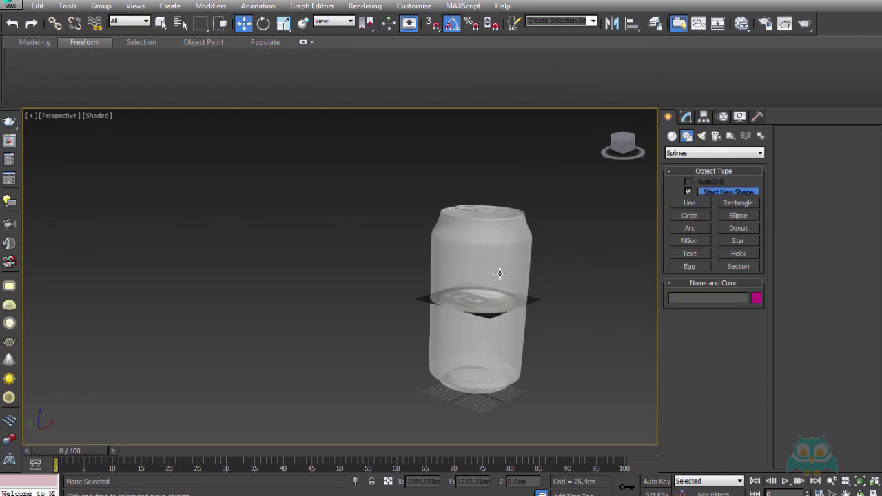
key("alt+x")
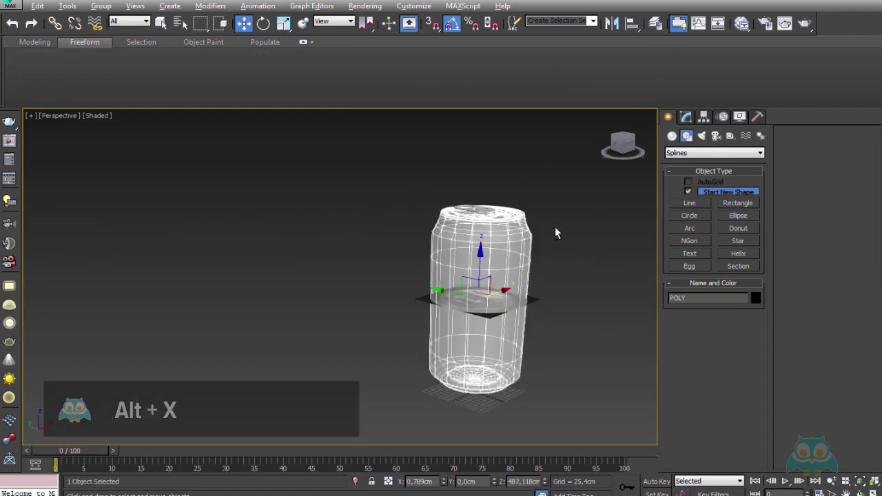
left_click(557, 234)
scroll(511, 233, "up", 2)
scroll(511, 233, "up", 3)
scroll(414, 226, "up", 3)
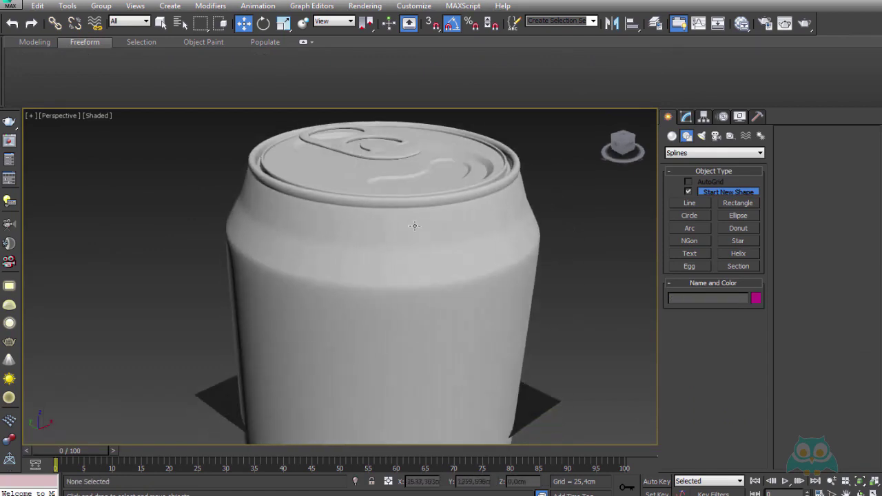
scroll(414, 225, "up", 3)
scroll(383, 197, "up", 3)
- Reselect the pull-tab with edges shown and lower it onto the can lid
left_click(376, 210)
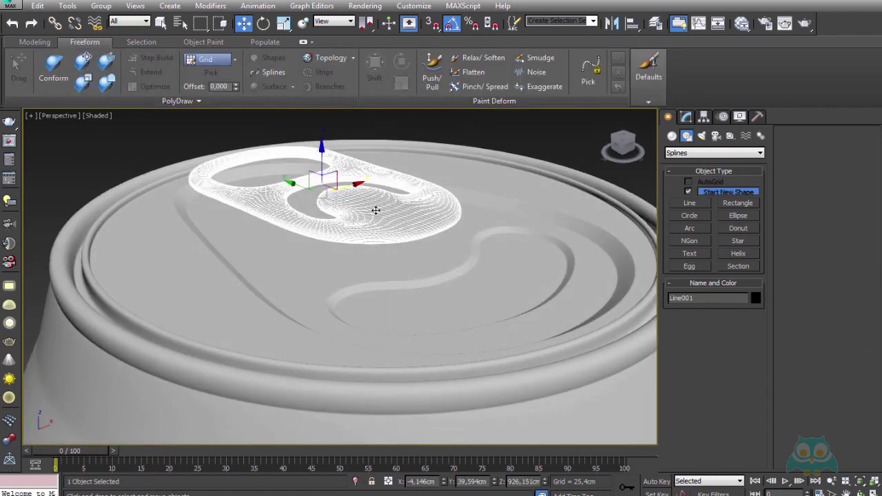
key("F4")
middle_click_drag(386, 235, 404, 250, "alt")
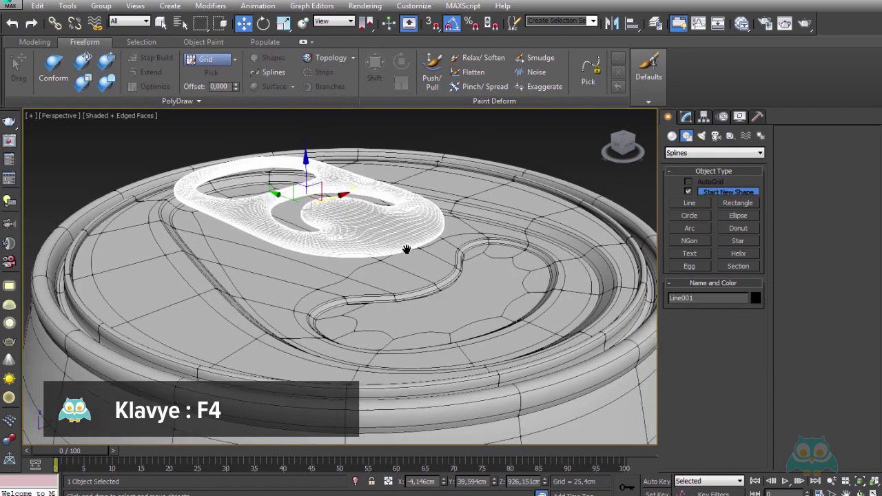
left_click(523, 155)
left_click(324, 206)
middle_click_drag(324, 206, 326, 186, "alt")
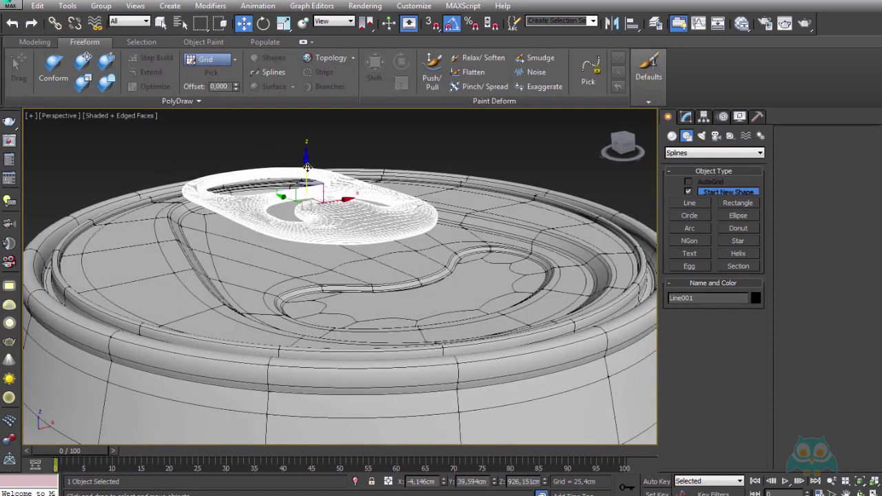
left_click_drag(307, 167, 312, 200)
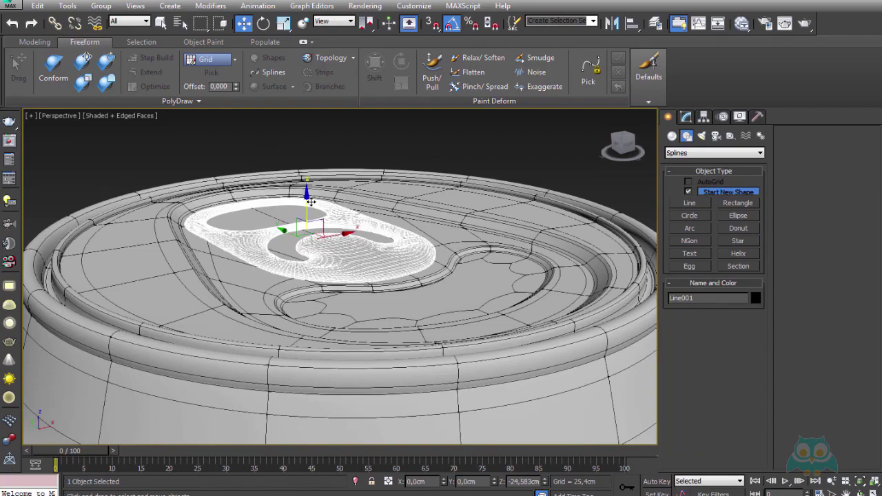
mouse_move(311, 201)
middle_mouse_down("alt")
mouse_move(315, 266)
mouse_move(289, 315)
mouse_move(287, 282)
middle_mouse_up("alt")
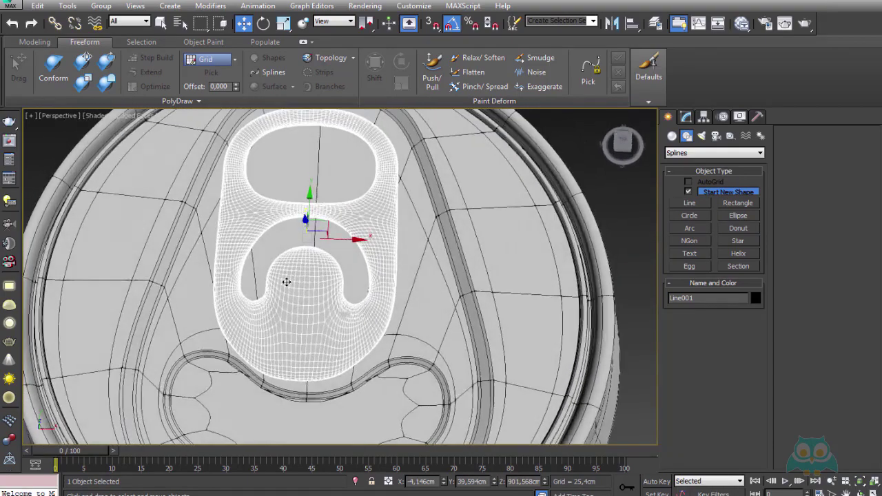
- In Top view, nudge the pull-tab sideways to centre it on the lid
key("t")
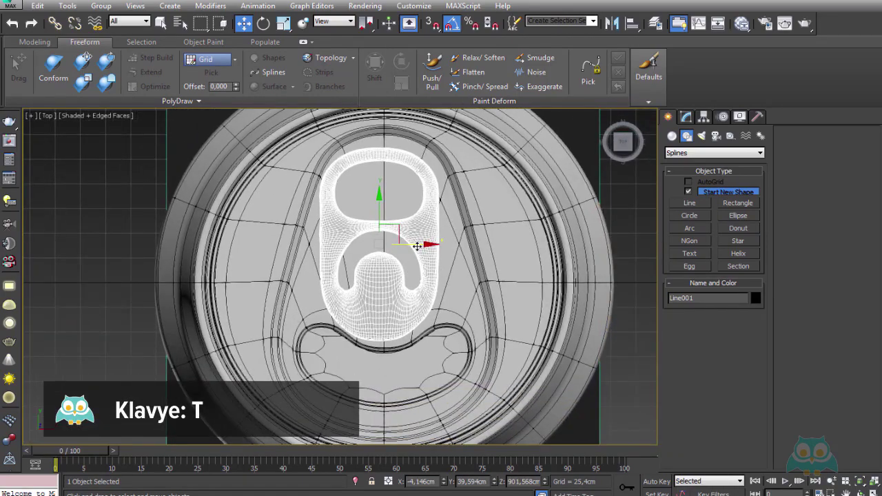
left_click_drag(417, 246, 422, 246)
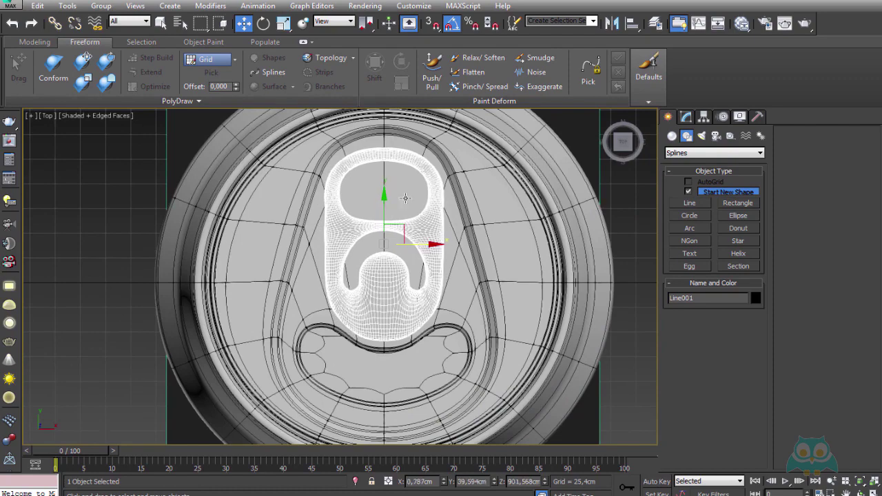
scroll(296, 366, "down", 2)
scroll(360, 128, "up", 2)
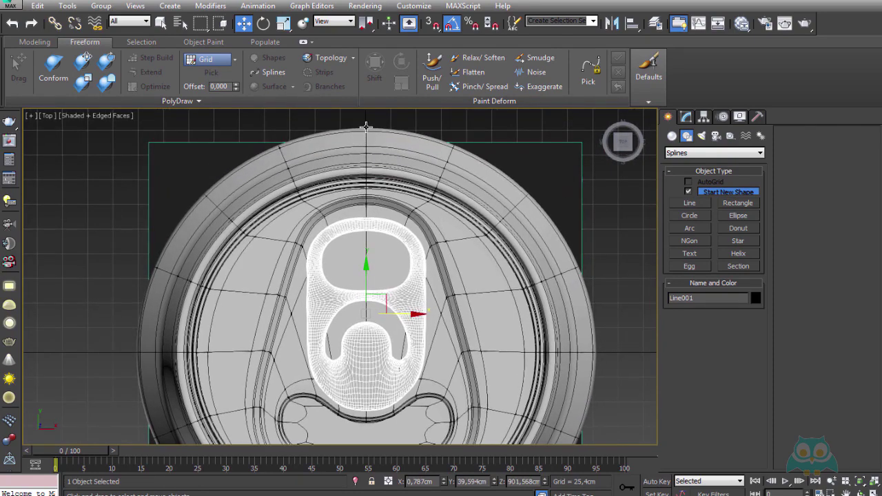
scroll(363, 358, "up", 1)
scroll(363, 359, "up", 2)
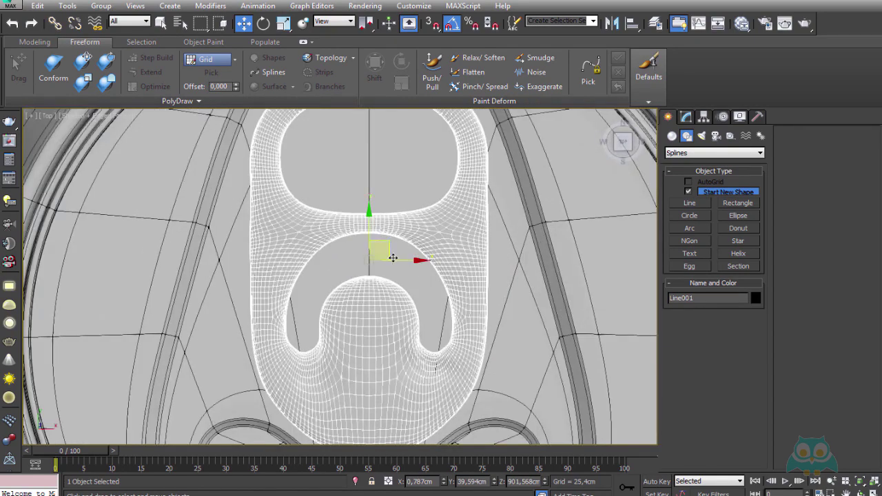
left_click_drag(404, 260, 404, 262)
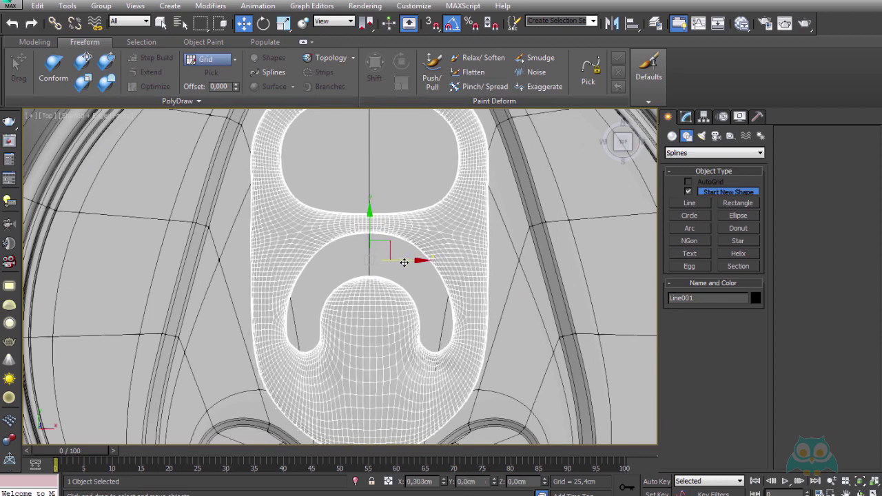
left_click_drag(404, 262, 404, 258)
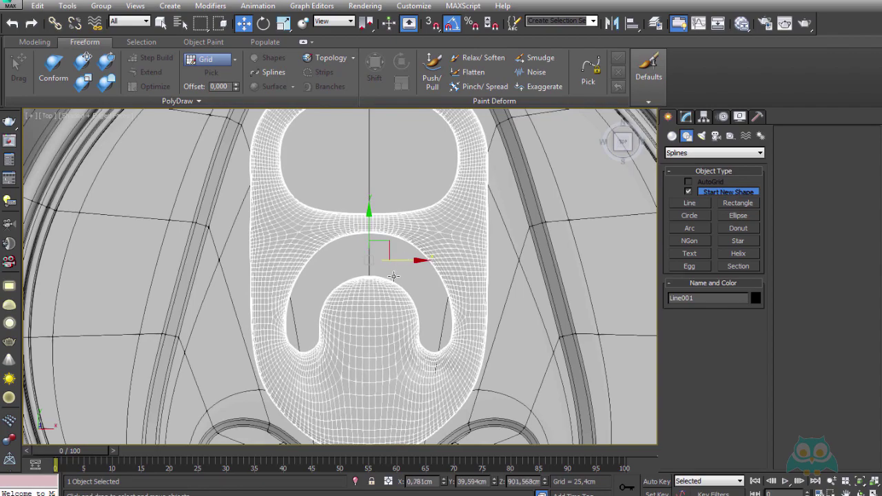
scroll(394, 276, "down", 3)
scroll(366, 294, "up", 1)
- Switch to Perspective, frame the tab with Z, and lower it slightly onto the lid
middle_click_drag(366, 293, 419, 186, "alt")
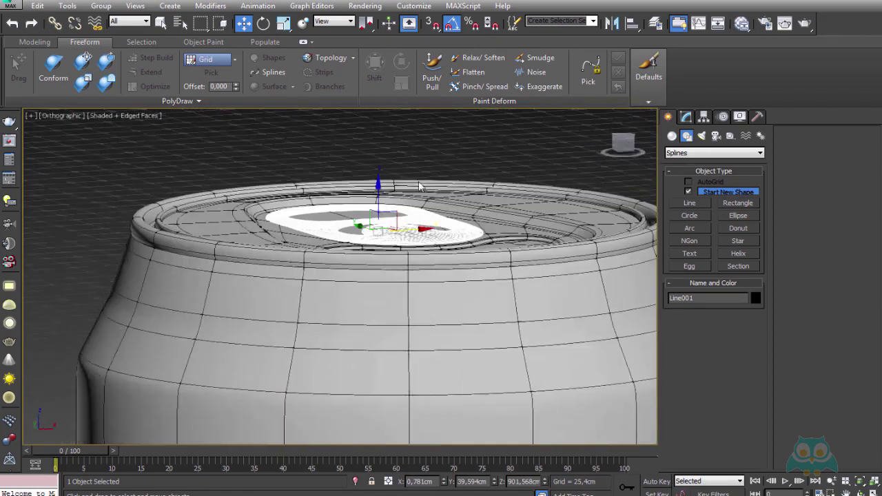
key("p")
key("z")
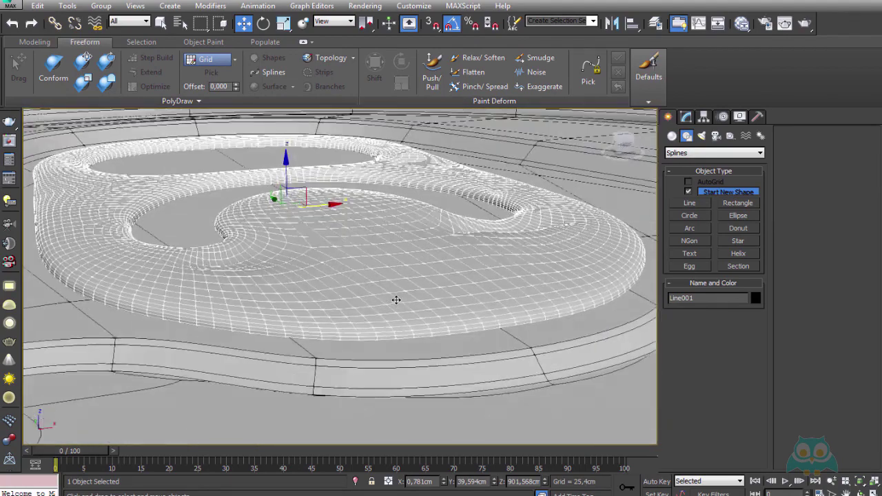
left_click(396, 306, "alt")
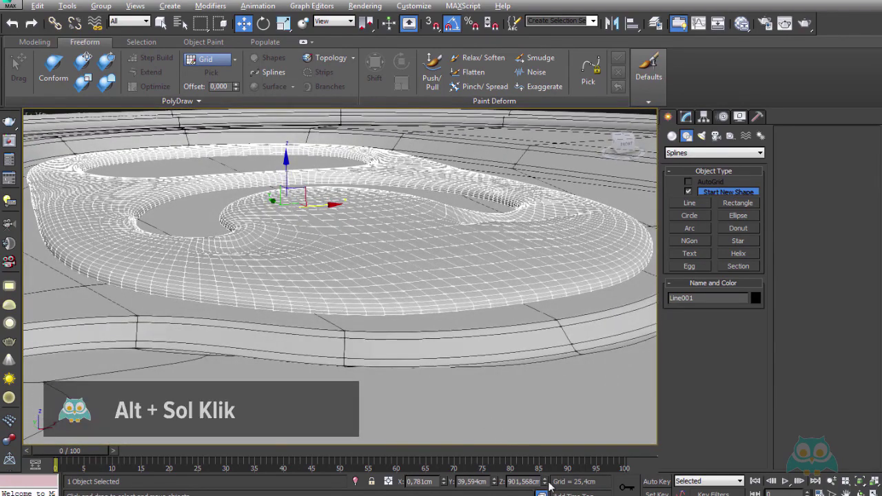
mouse_move(545, 481)
left_mouse_down()
mouse_move(523, 351)
mouse_move(532, 427)
mouse_move(529, 374)
mouse_move(528, 418)
mouse_move(475, 353)
left_mouse_up()
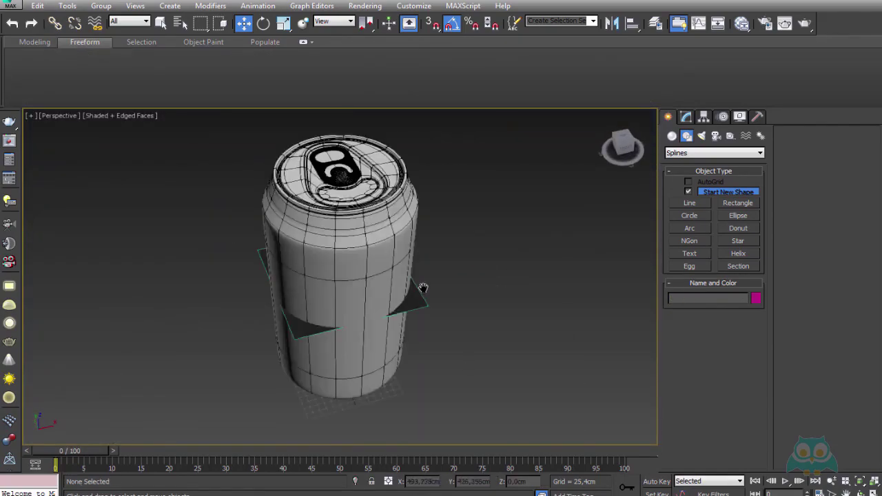
- Hide the dark TEPE plane beneath the can with Hide Selection
scroll(419, 290, "up", 3)
scroll(406, 283, "up", 3)
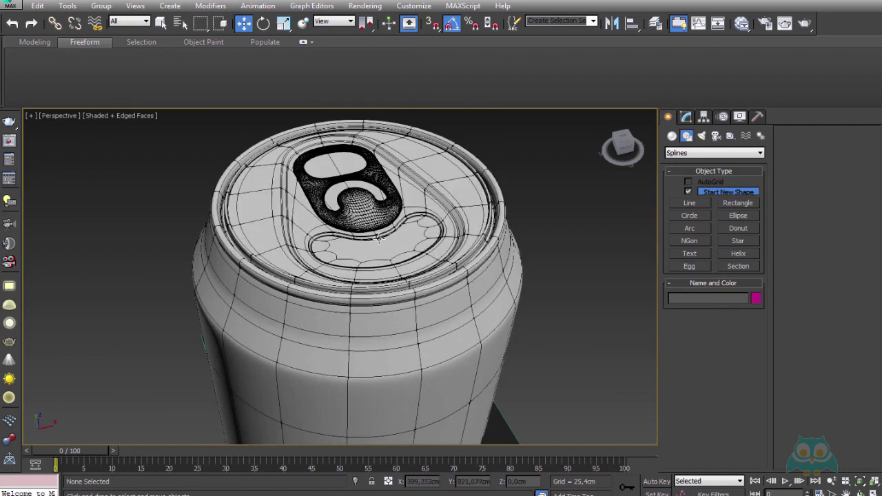
middle_click_drag(378, 238, 384, 218, "alt")
scroll(375, 243, "down", 3)
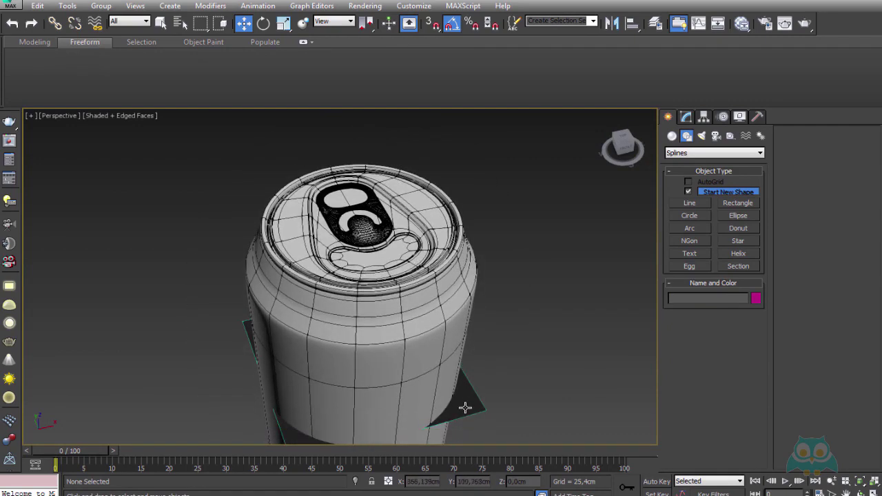
left_click(464, 407)
right_click(466, 405)
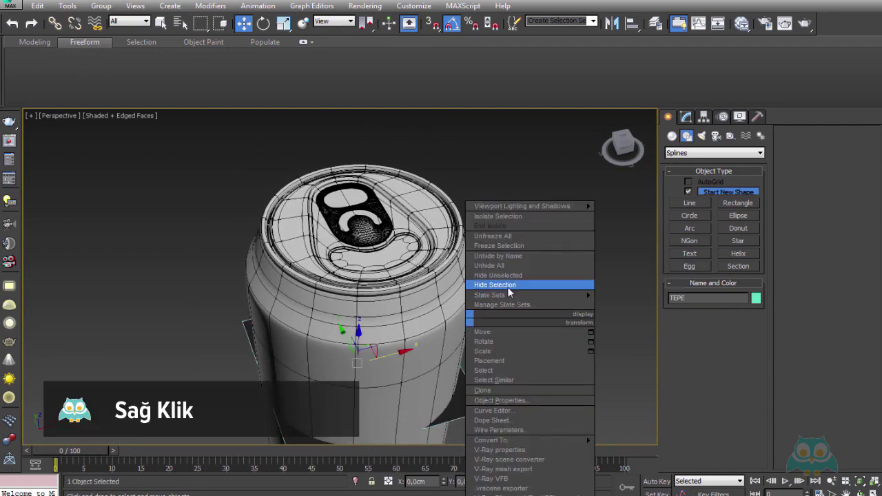
left_click(500, 285)
scroll(436, 313, "down", 3)
scroll(421, 243, "down", 2)
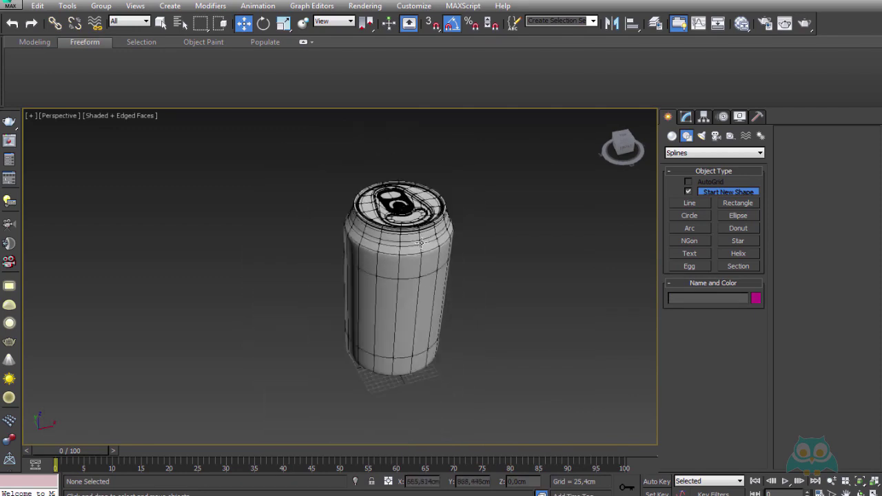
scroll(429, 275, "up", 2)
scroll(426, 270, "down", 2)
scroll(422, 262, "up", 3)
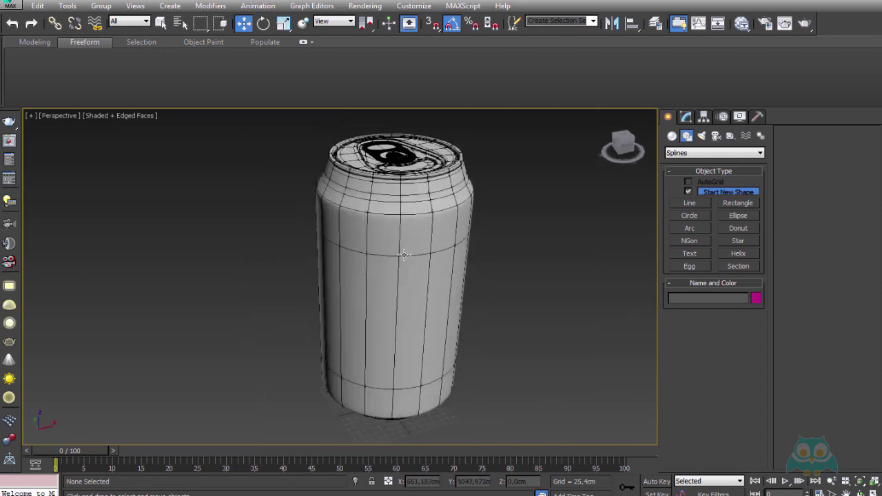
- Turn off edged faces, view the lid from a low angle, and select the ring-pull
key("F4")
mouse_move(439, 205)
middle_mouse_down("alt")
mouse_move(416, 223)
mouse_move(407, 306)
mouse_move(406, 270)
middle_mouse_up("alt")
scroll(405, 222, "up", 5)
scroll(406, 222, "down", 3)
scroll(405, 222, "down", 3)
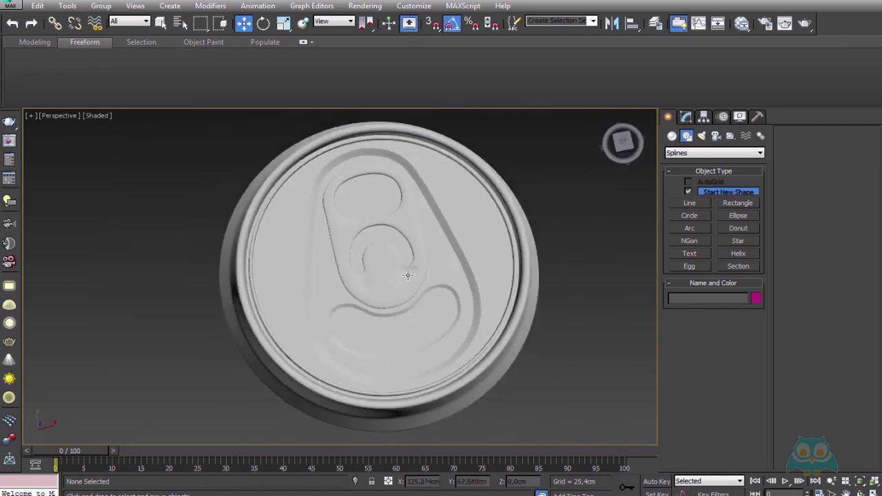
scroll(405, 270, "up", 4)
scroll(433, 308, "up", 1)
scroll(432, 309, "down", 4)
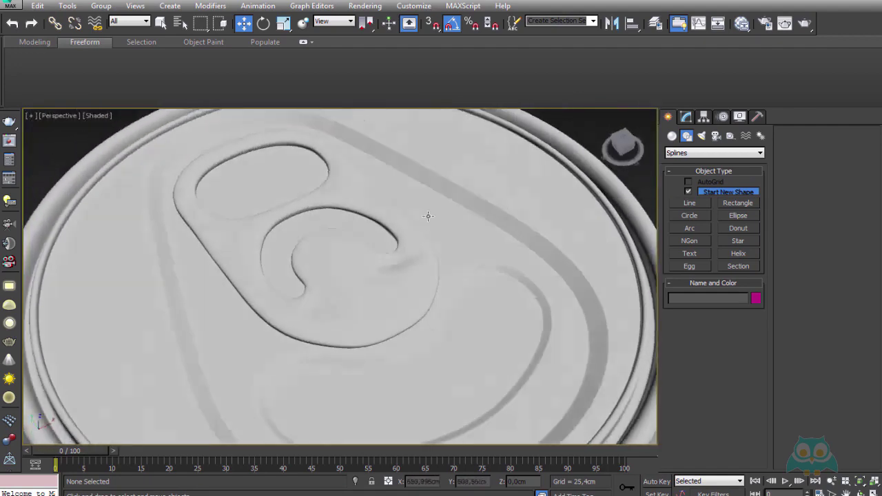
mouse_move(428, 213)
middle_mouse_down("alt")
mouse_move(380, 203)
mouse_move(429, 236)
mouse_move(414, 257)
mouse_move(356, 265)
middle_mouse_up("alt")
scroll(356, 265, "up", 5)
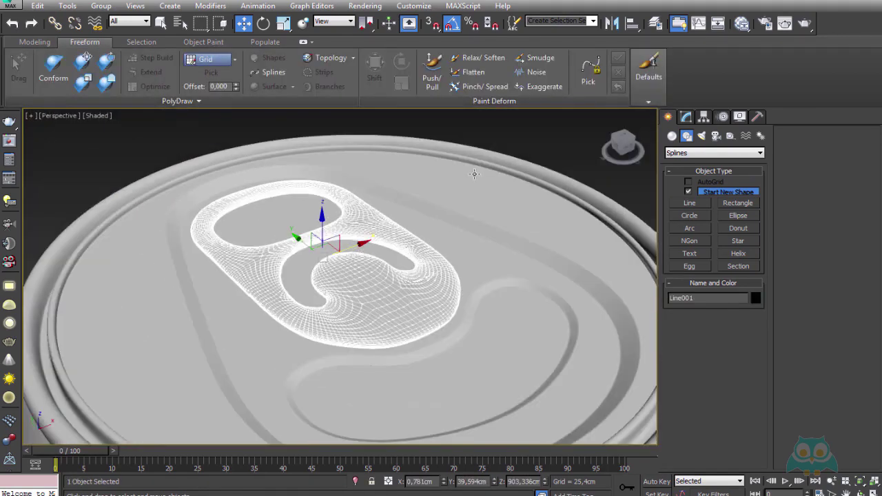
left_click(486, 176)
left_click(355, 269)
- Isolate the ring-pull and view it straight down from the Top
left_click(355, 481)
key("t")
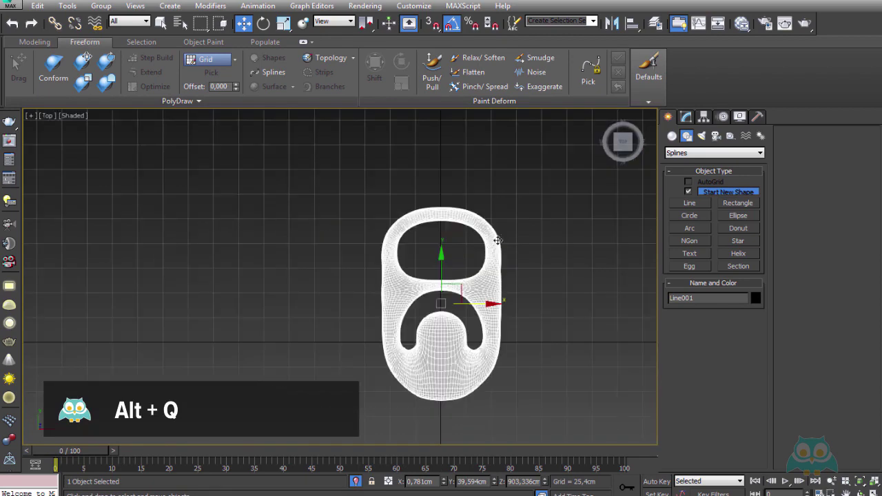
left_click(531, 282)
scroll(504, 359, "up", 5)
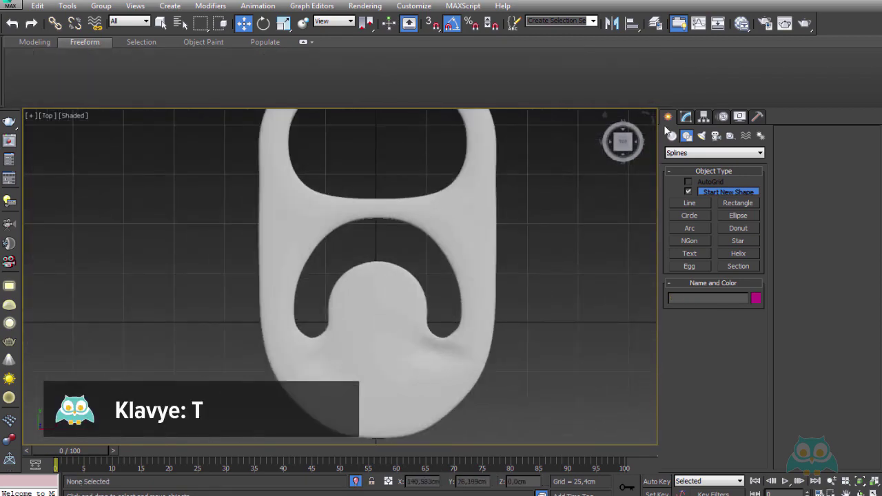
- Draw a ChamferCyl from Extended Primitives beside the pull-tab, radius about 17.458 cm
left_click(672, 137)
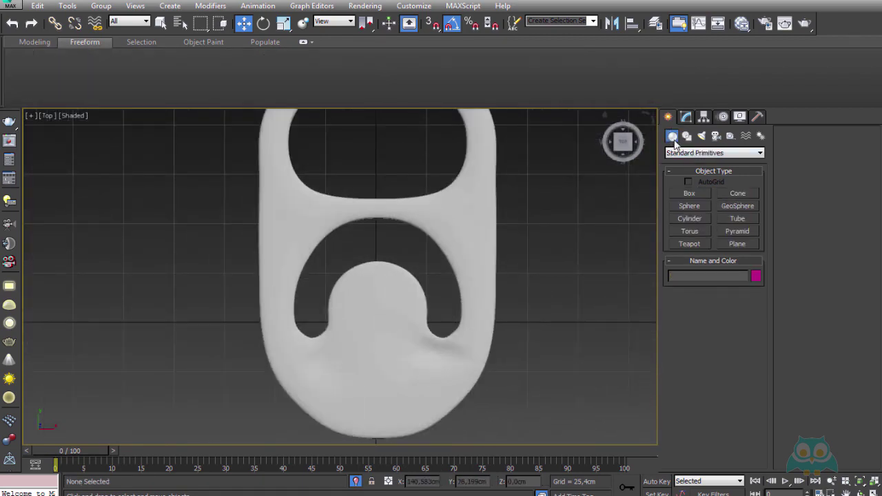
left_click(691, 154)
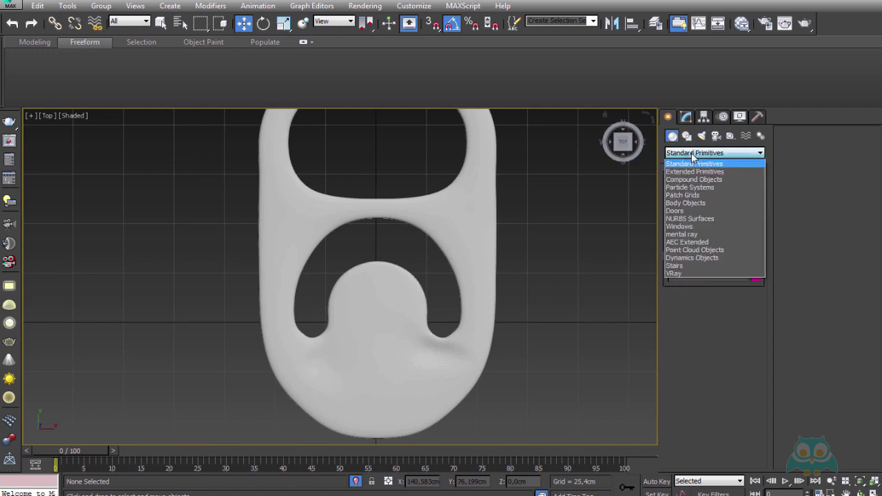
left_click(693, 172)
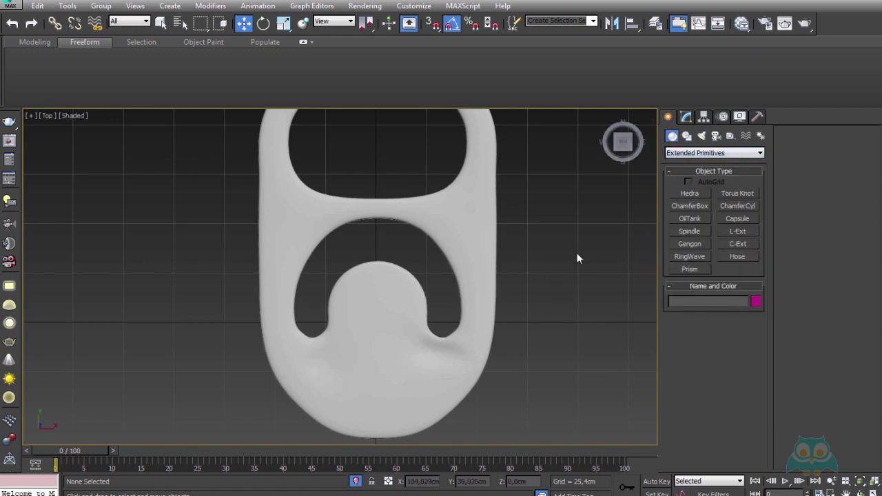
left_click(737, 207)
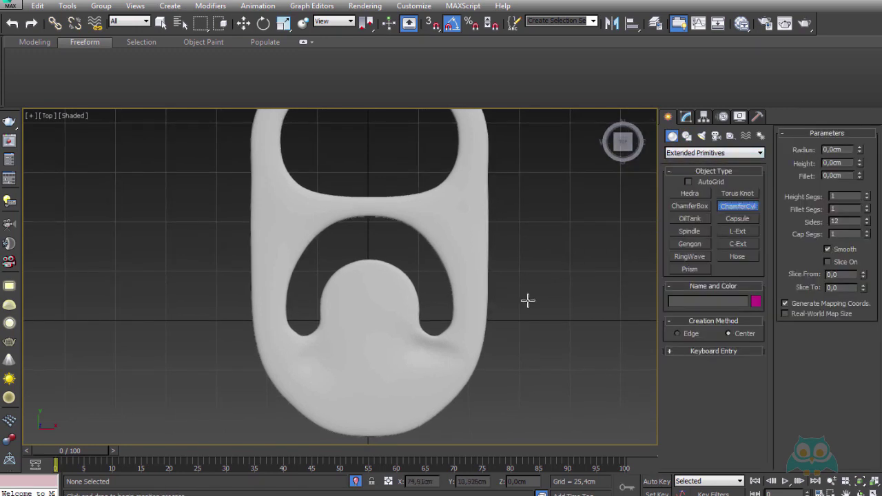
middle_click_drag(528, 299, 423, 248)
scroll(444, 271, "up", 2)
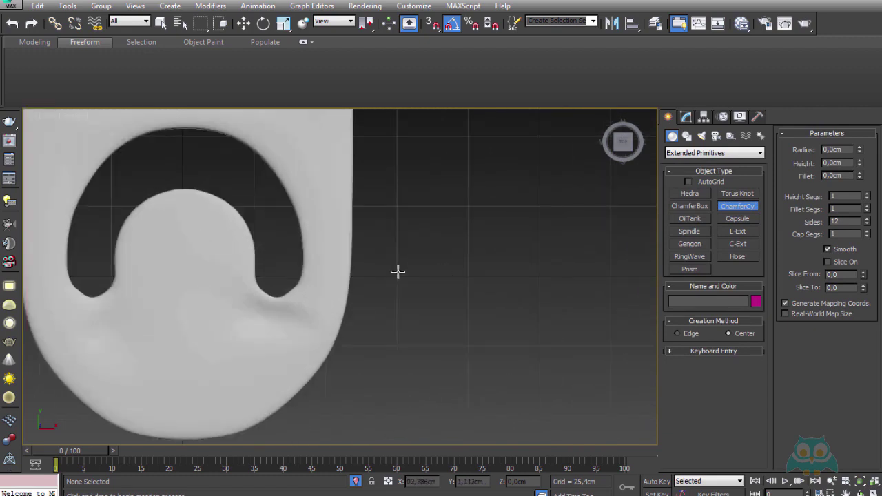
mouse_move(222, 265)
middle_mouse_down()
mouse_move(292, 262)
mouse_move(364, 282)
mouse_move(220, 267)
middle_mouse_up()
left_click_drag(492, 269, 508, 314)
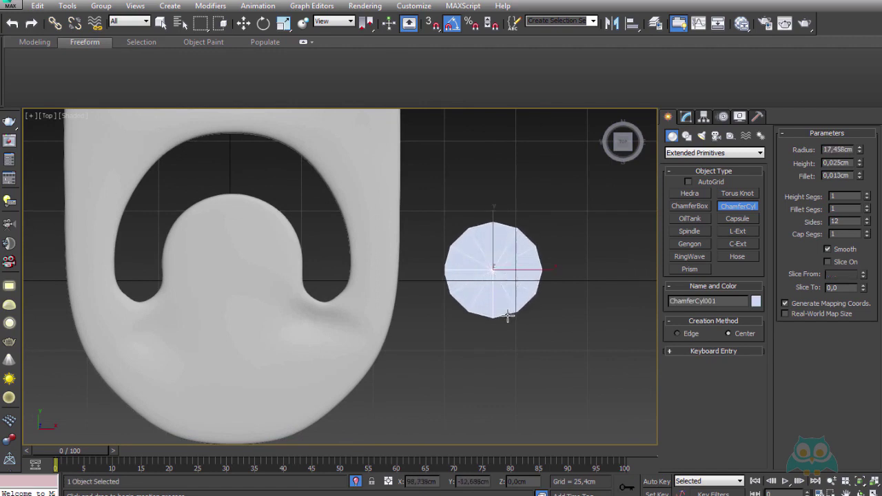
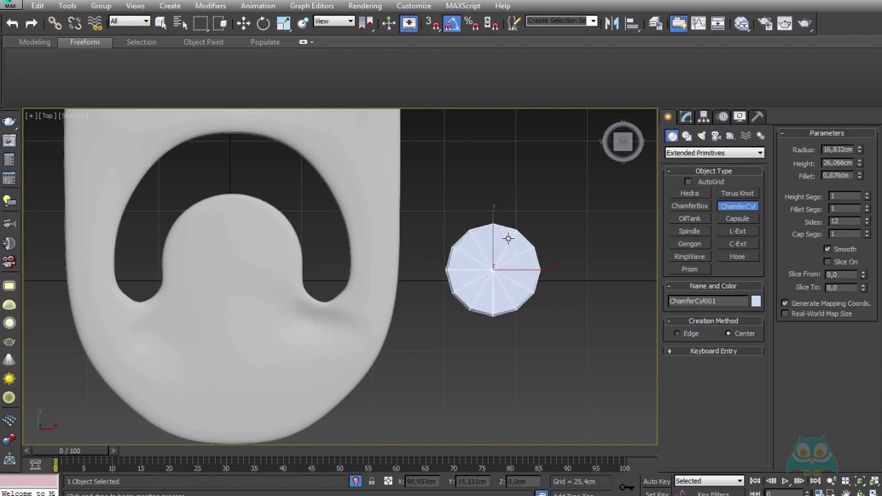
- Finish the chamfer cylinder, then set its Fillet to 2.152cm and Fillet Segs to 4
right_click(509, 269)
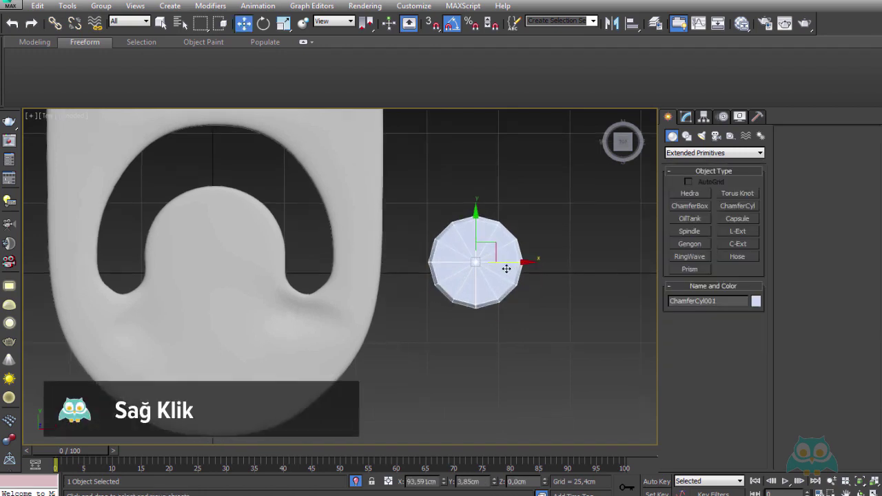
middle_click_drag(509, 269, 506, 232, "alt")
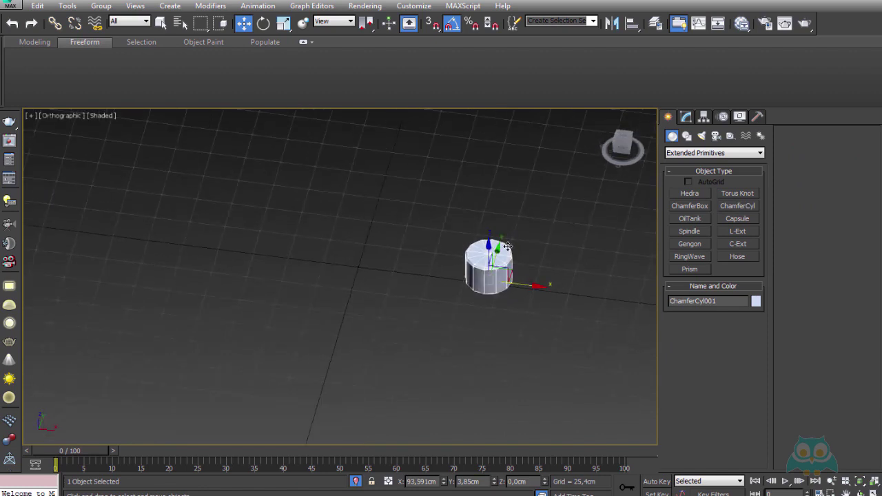
key("p")
key("z")
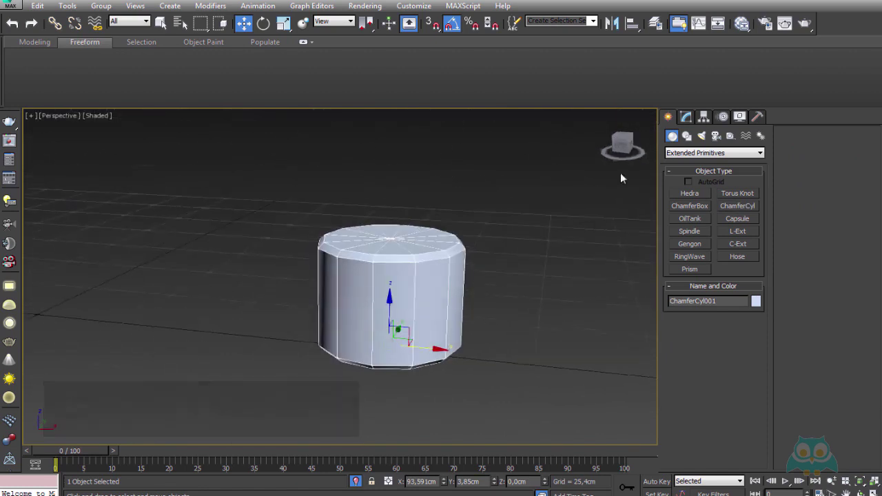
left_click(686, 116)
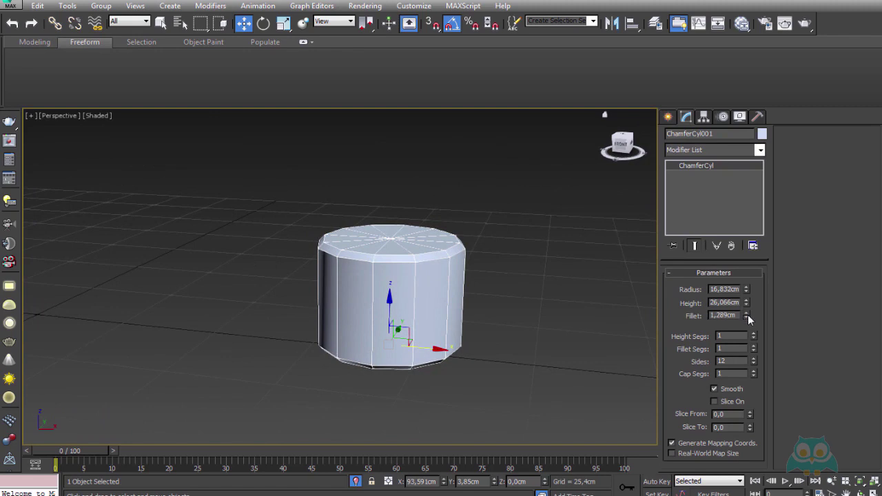
left_click_drag(748, 316, 748, 300)
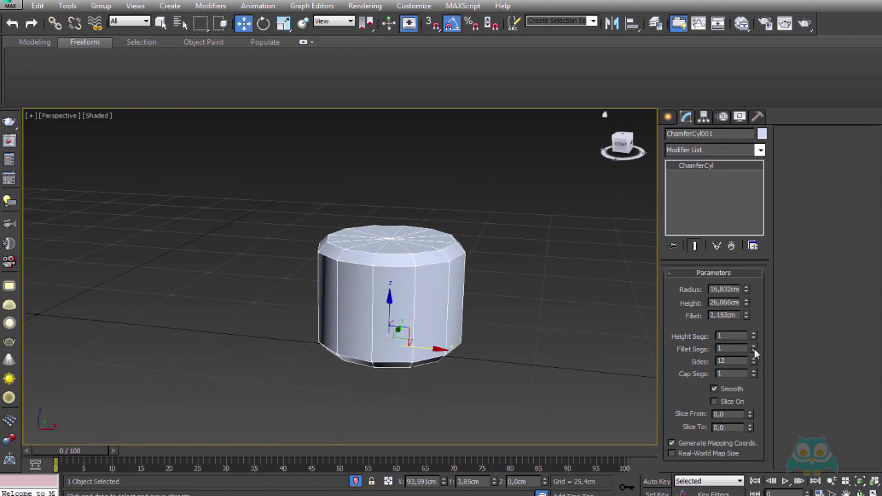
left_click_drag(755, 350, 753, 330)
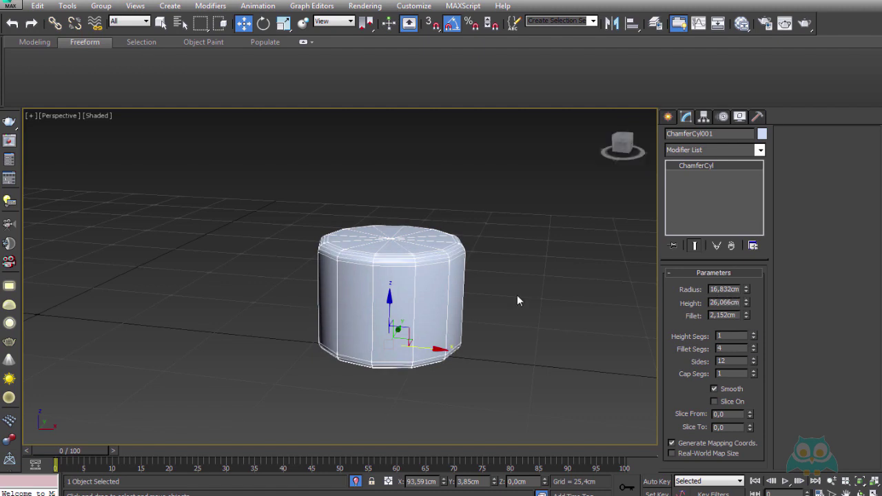
mouse_move(519, 300)
middle_mouse_down("alt")
mouse_move(544, 338)
mouse_move(534, 287)
middle_mouse_up("alt")
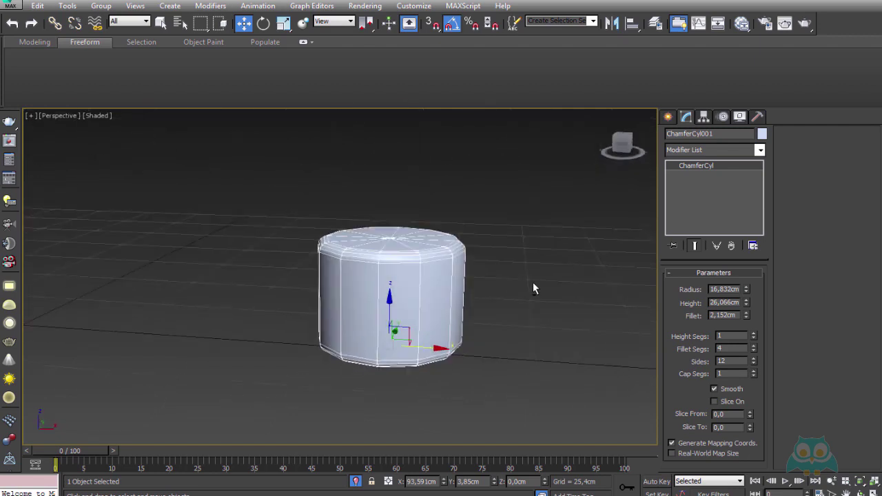
- Convert the chamfer cylinder to an Editable Poly and squash it along Z
right_click(419, 257)
mouse_move(441, 376)
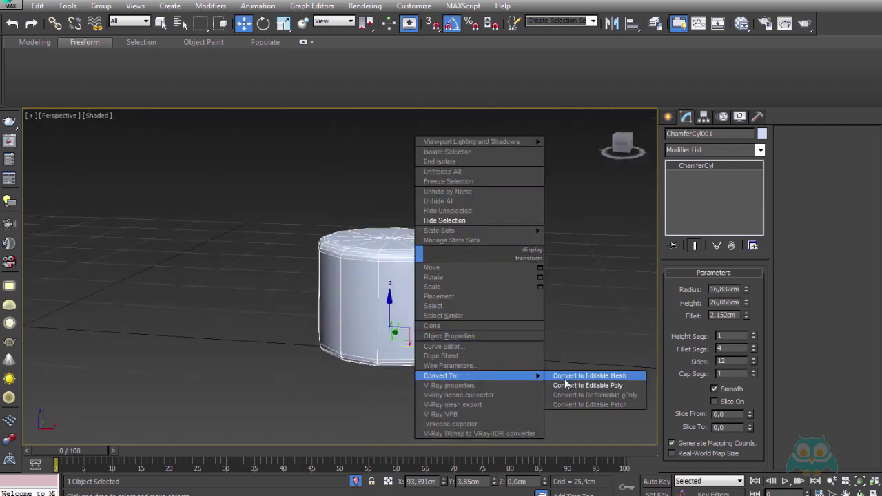
left_click(574, 386)
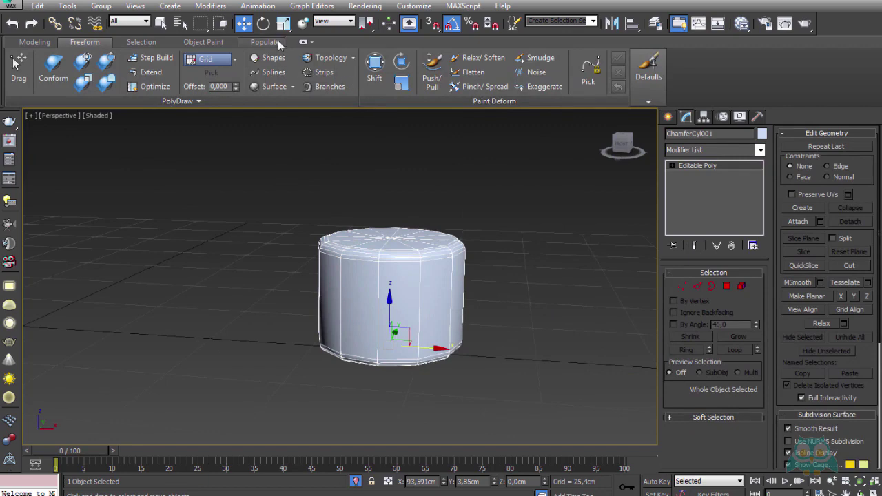
left_click(284, 23)
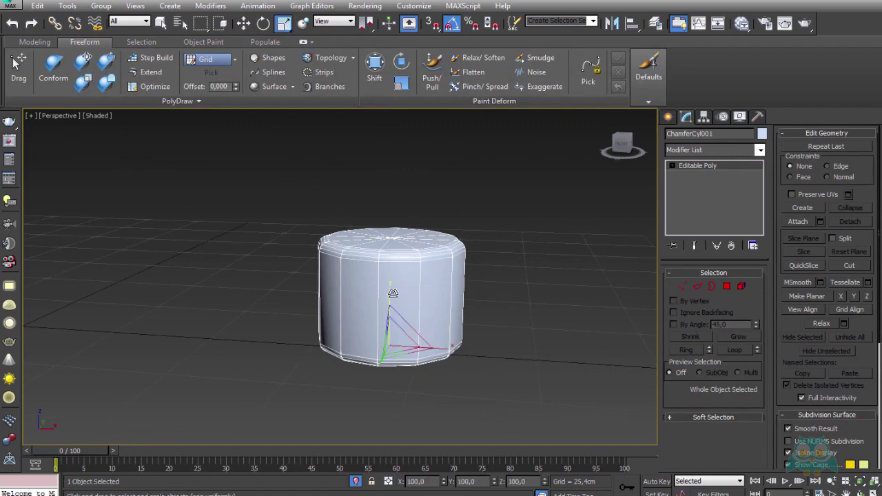
left_click_drag(392, 292, 490, 321)
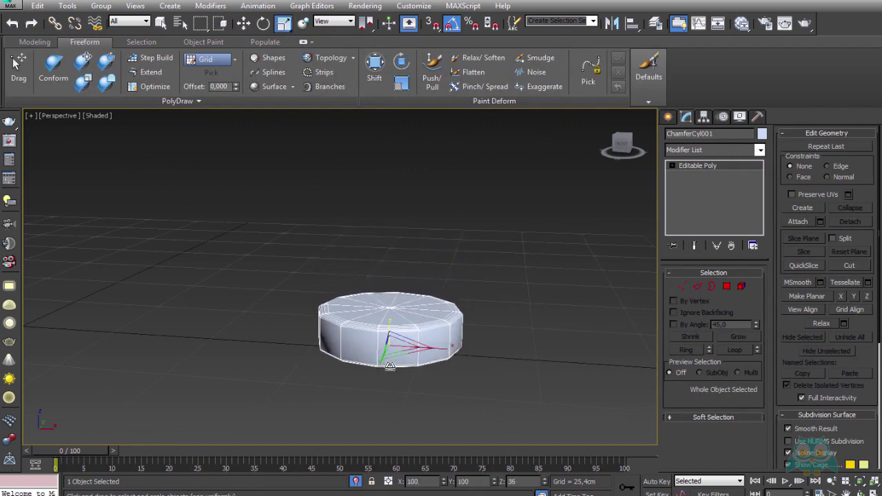
left_click(490, 315)
scroll(413, 331, "up", 2)
- Enable Use NURMS Subdivision on the disc with 2 iterations
left_click(386, 345)
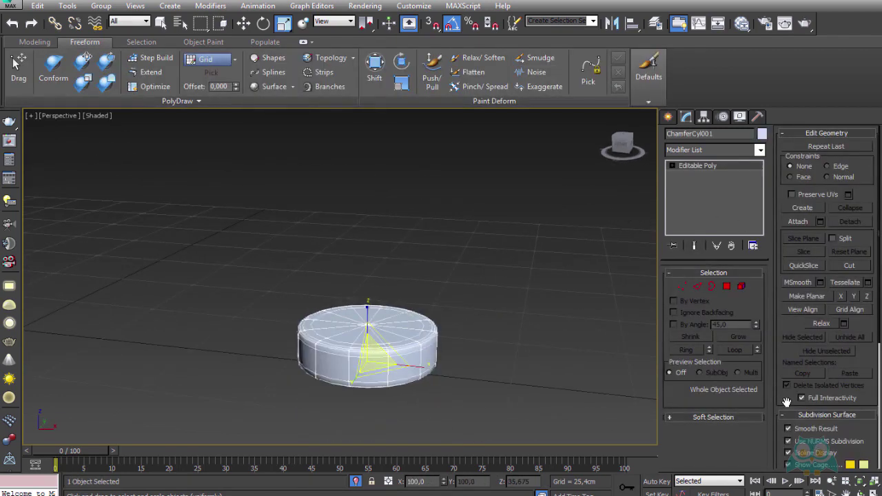
scroll(787, 402, "down", 3)
left_click(496, 359)
mouse_move(496, 359)
middle_mouse_down("alt")
mouse_move(406, 352)
mouse_move(412, 334)
middle_mouse_up("alt")
left_click(406, 351)
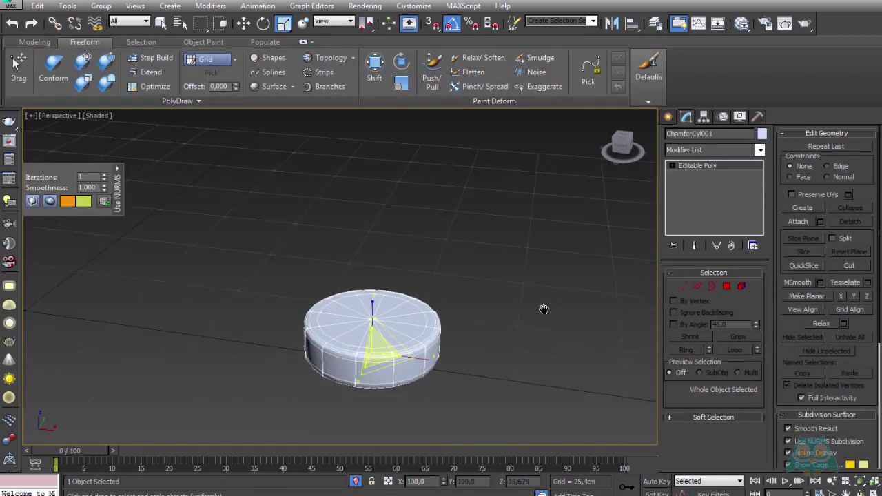
middle_click_drag(544, 309, 544, 283)
scroll(780, 414, "down", 2)
scroll(860, 353, "down", 2)
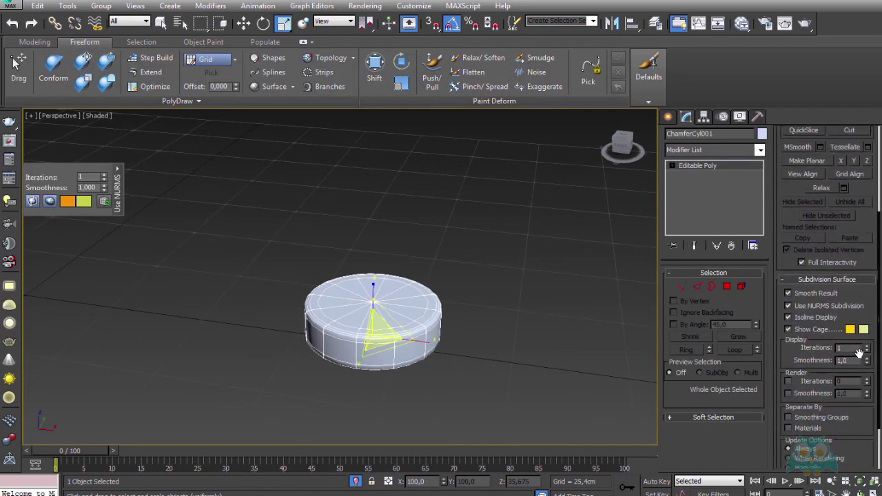
left_click(867, 347)
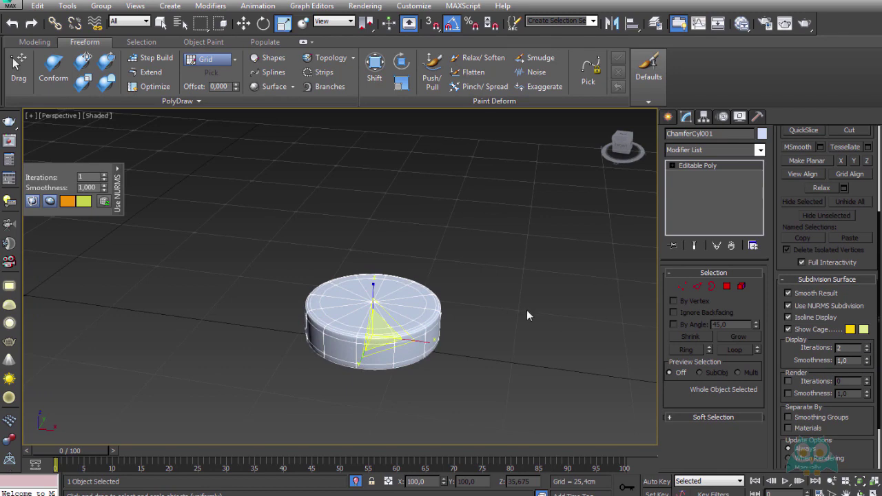
- Flatten the disc further along Z to 54% height
middle_click_drag(527, 315, 380, 279, "alt")
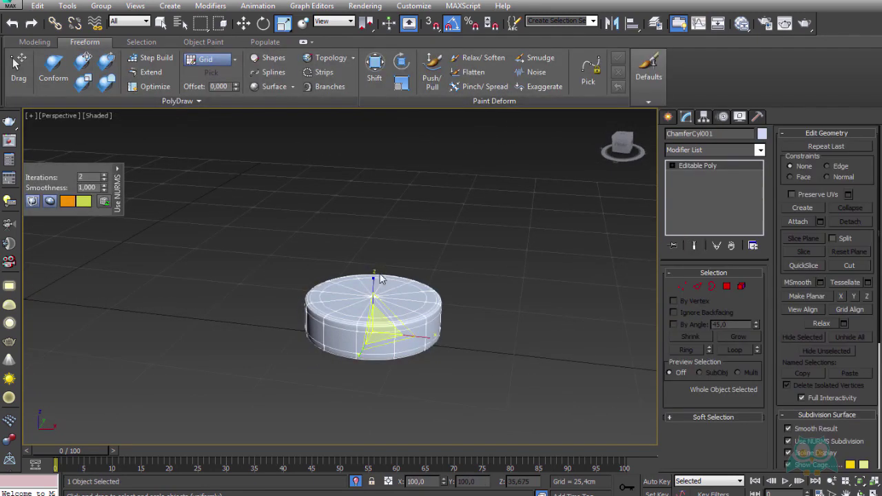
left_click_drag(380, 279, 380, 312)
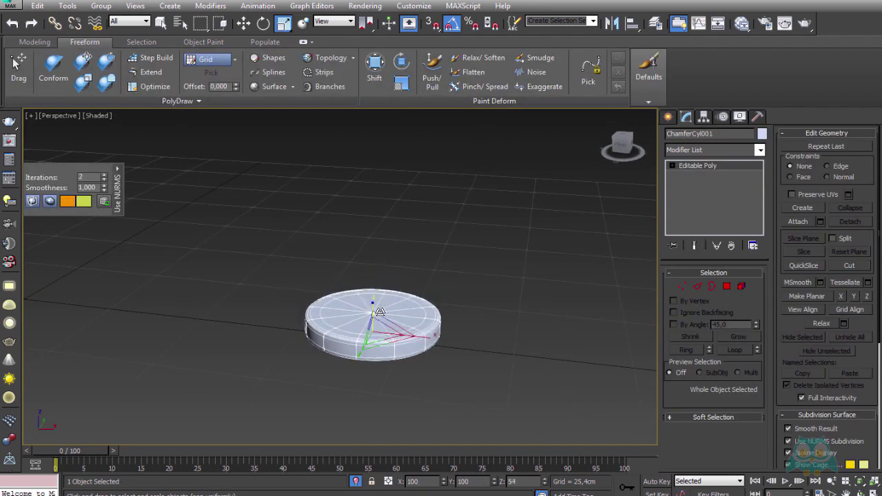
left_click(481, 288)
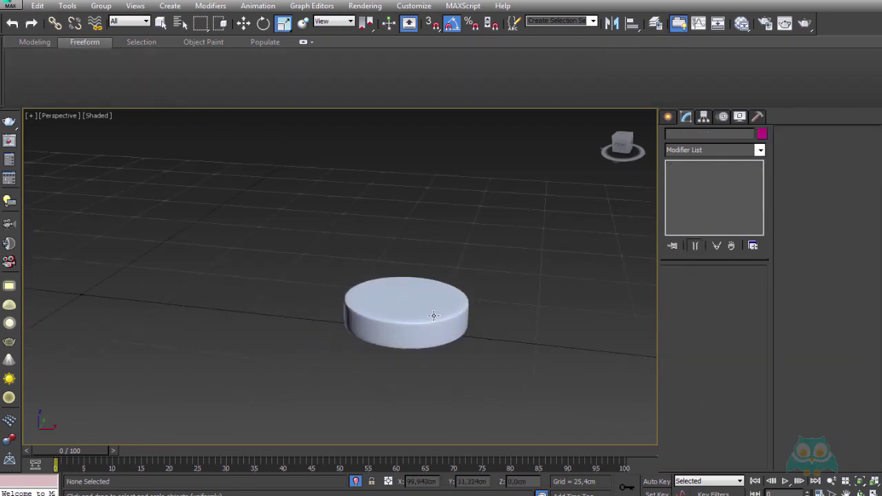
- Move the disc over to the can's ring-pull
left_click(433, 316)
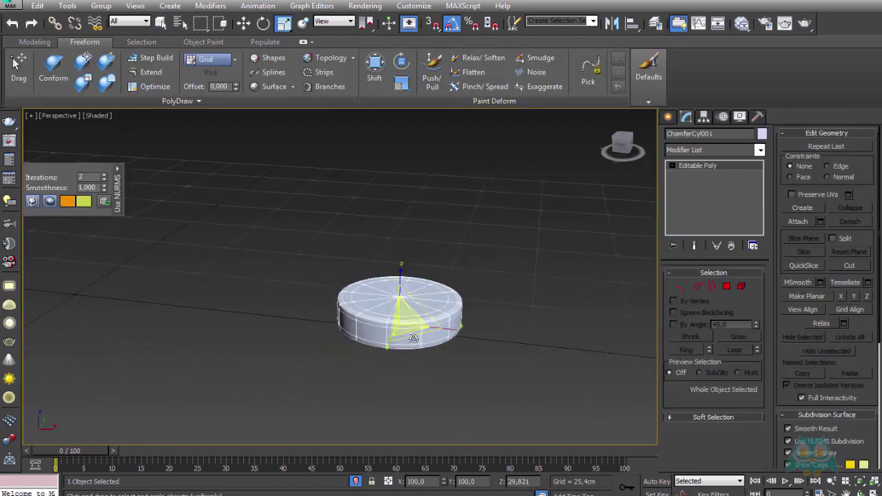
left_click(244, 22)
mouse_move(401, 303)
left_mouse_down()
mouse_move(418, 298)
mouse_move(443, 182)
left_mouse_up()
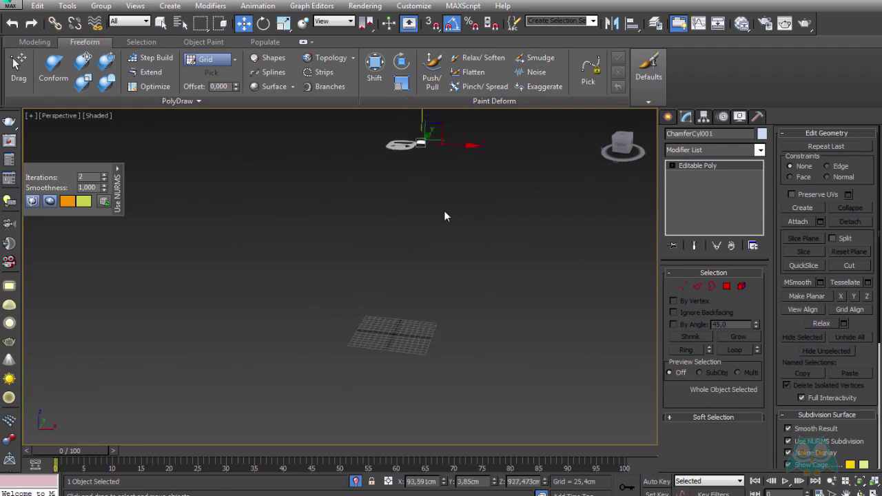
mouse_move(445, 216)
middle_mouse_down()
mouse_move(419, 293)
mouse_move(366, 234)
mouse_move(436, 299)
mouse_move(413, 276)
middle_mouse_up()
scroll(419, 292, "up", 3)
- In Top view, centre the disc inside the ring-pull's round hole
key("t")
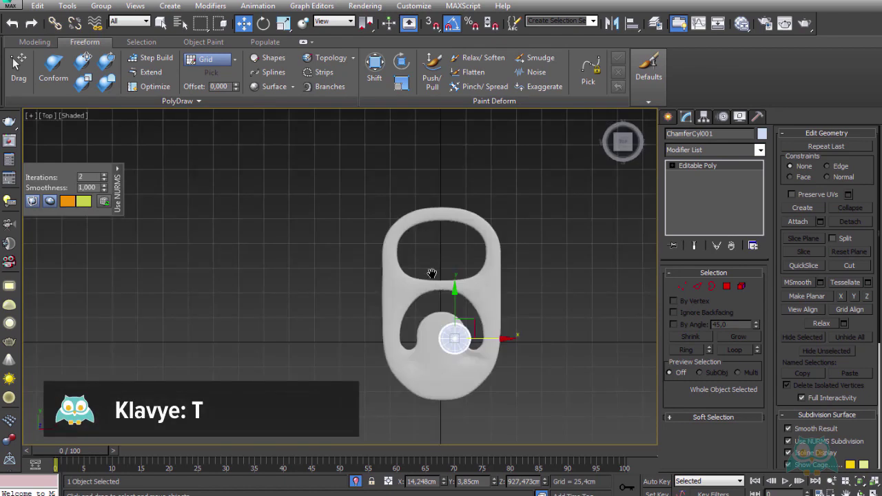
scroll(431, 274, "up", 3)
left_click_drag(453, 290, 426, 268)
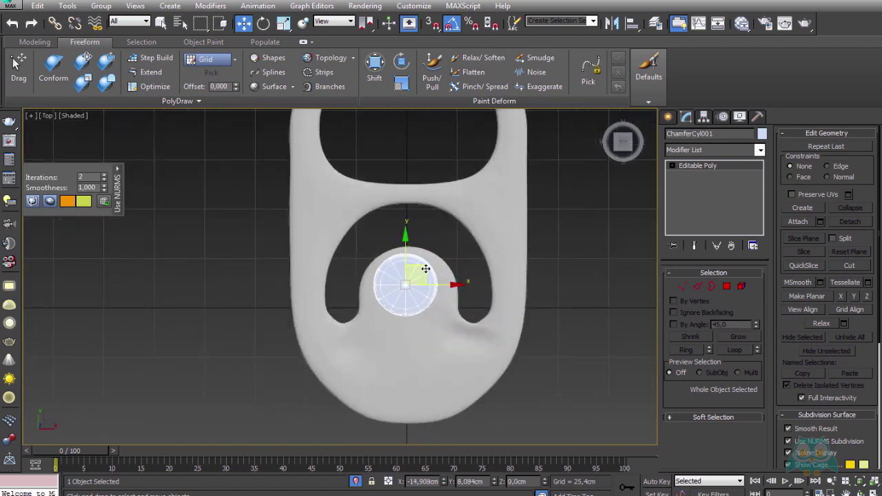
scroll(422, 279, "up", 3)
scroll(423, 276, "down", 3)
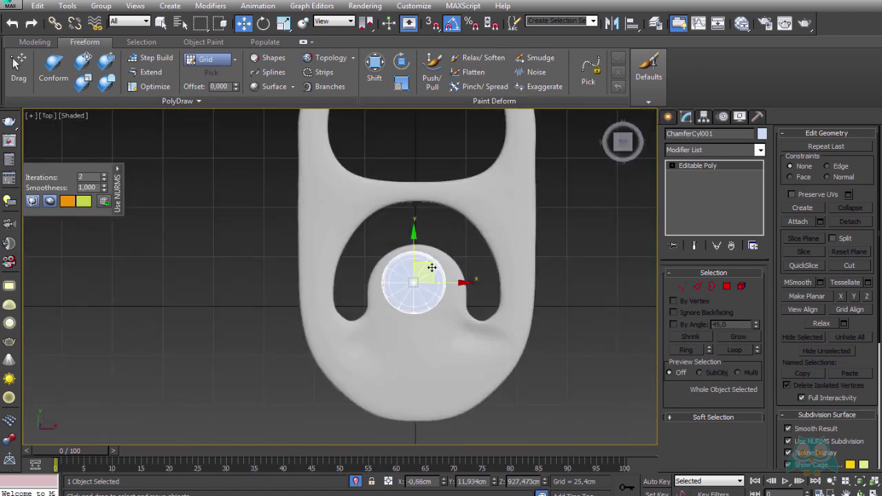
left_click_drag(432, 268, 433, 285)
scroll(438, 287, "down", 2)
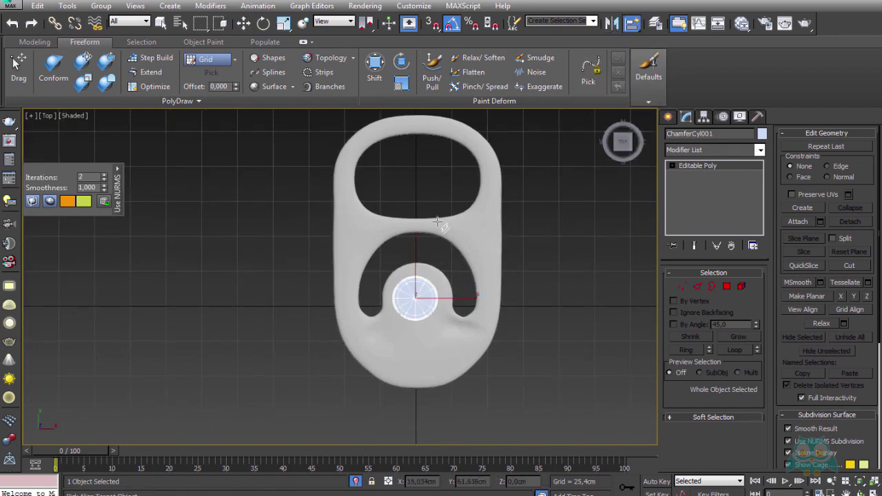
mouse_move(415, 272)
left_mouse_down()
mouse_move(417, 225)
mouse_move(423, 253)
left_mouse_up()
scroll(423, 253, "up", 4)
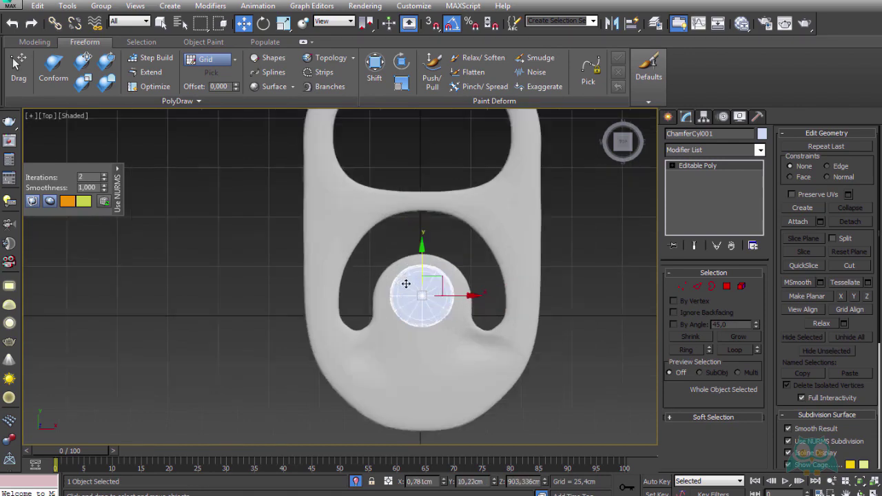
scroll(468, 289, "up", 2)
key("ctrl+d")
scroll(436, 290, "down", 3)
- Raise the disc slightly above the ring-pull surface
left_click(436, 290)
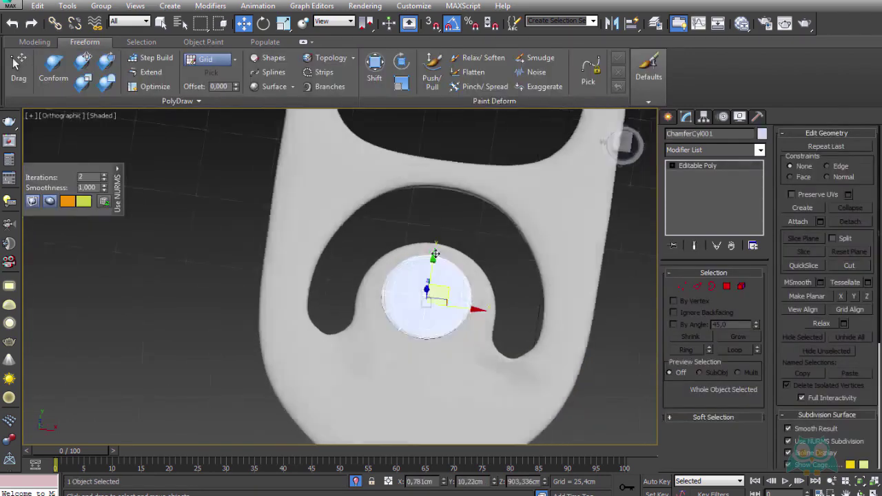
middle_click_drag(436, 290, 426, 308, "alt")
left_click_drag(427, 308, 432, 299)
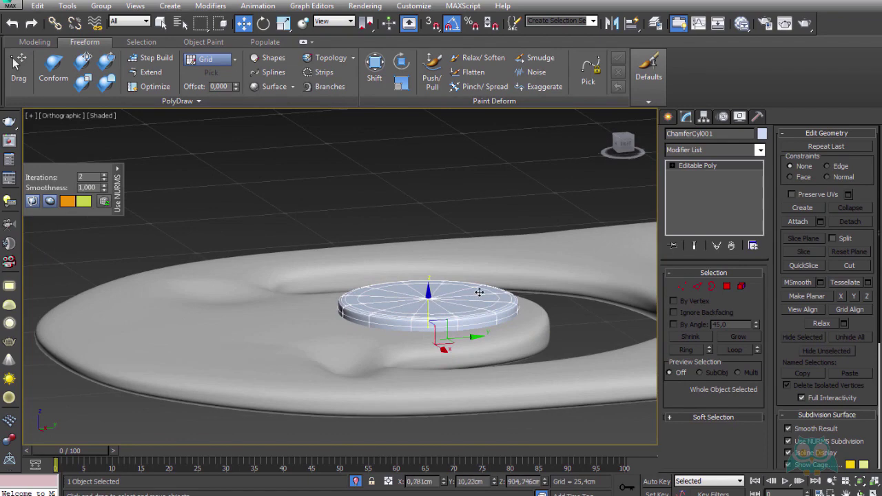
- Display Material #26's parameters in the material editor
left_click(742, 22)
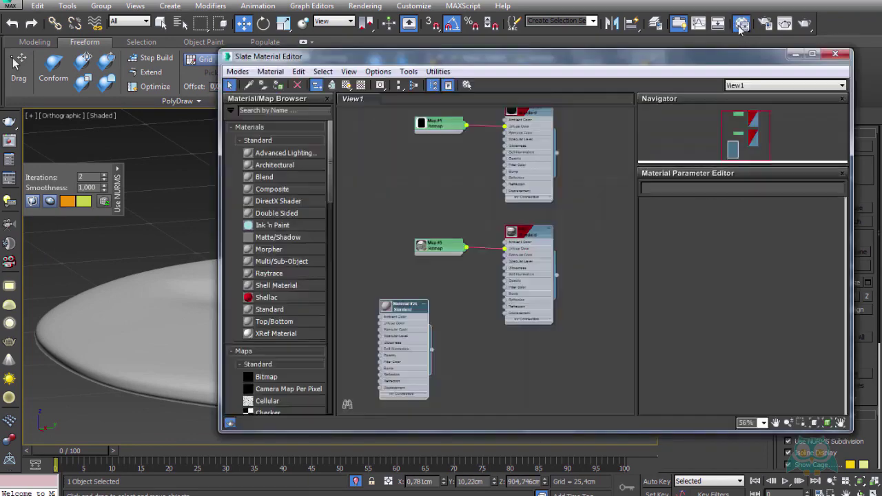
double_click(404, 306)
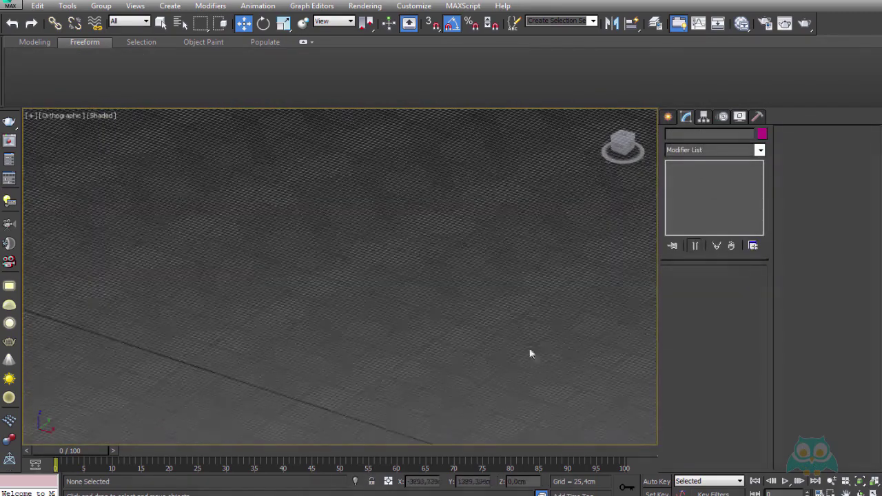
key("p")
key("z")
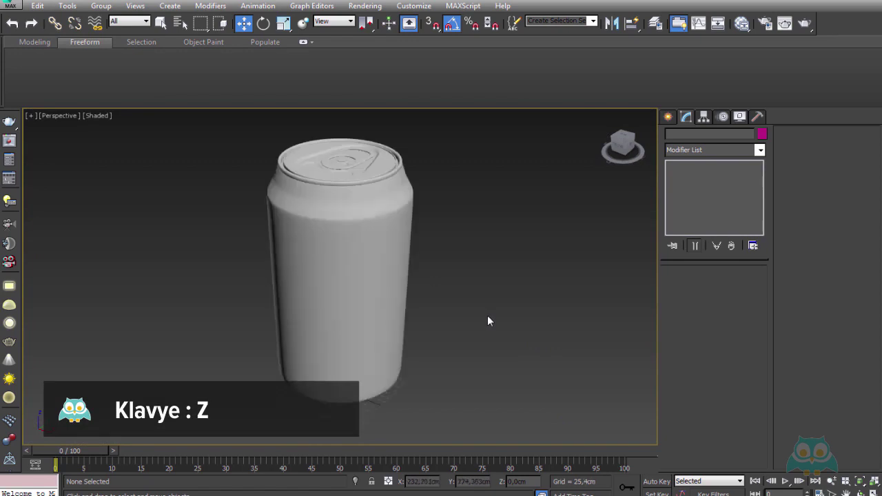
- Lift ChamferCyl001 up on Z and switch off Use NURMS Subdivision
scroll(369, 198, "up", 5)
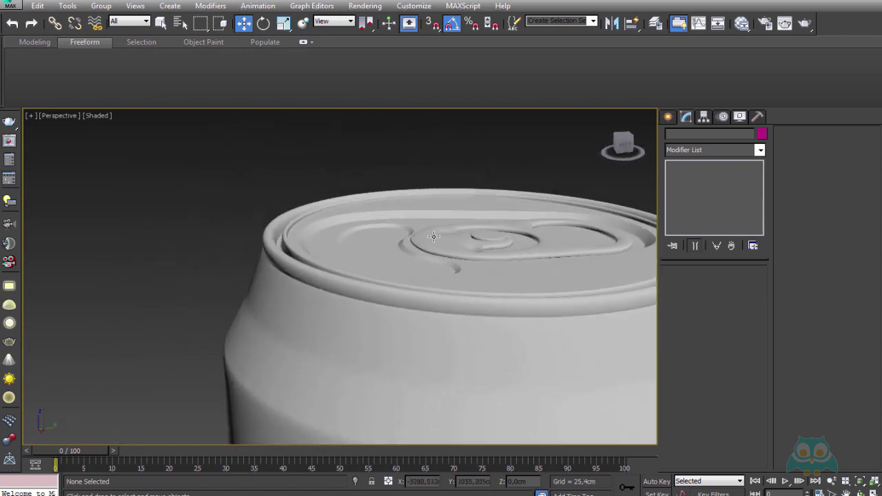
scroll(390, 227, "up", 3)
scroll(459, 281, "up", 3)
scroll(424, 281, "up", 2)
left_click(411, 291)
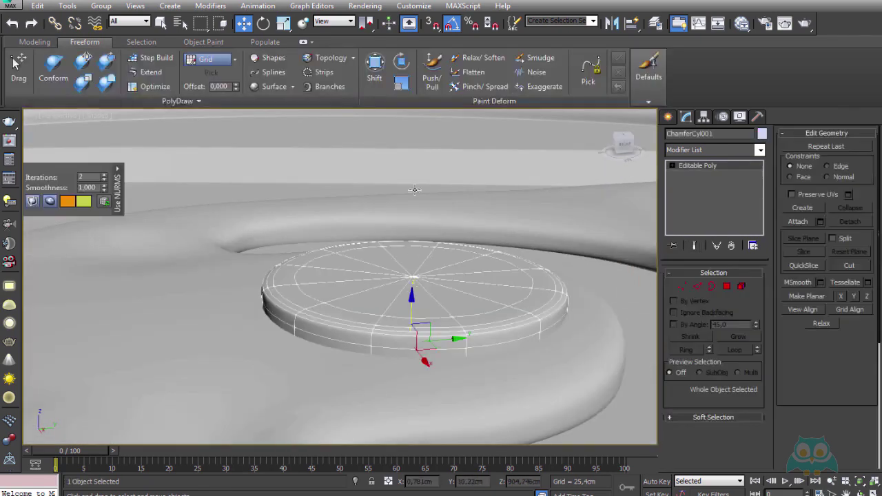
left_click_drag(412, 300, 412, 257)
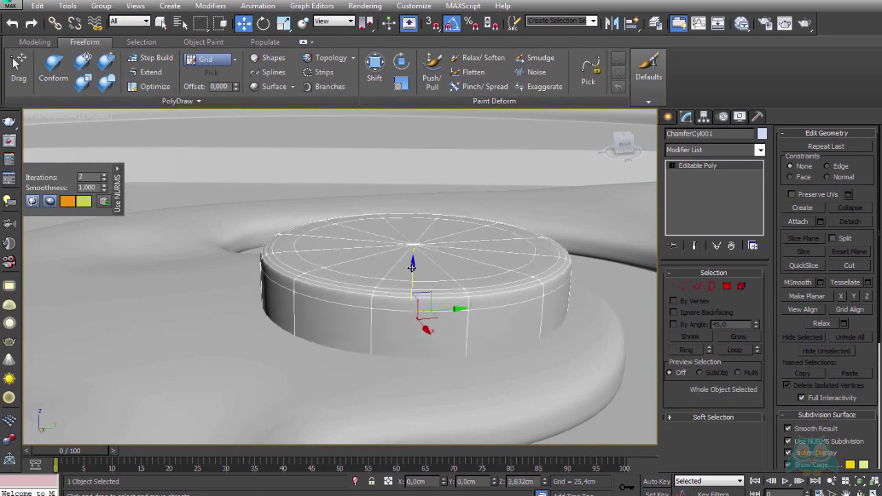
left_click(788, 442)
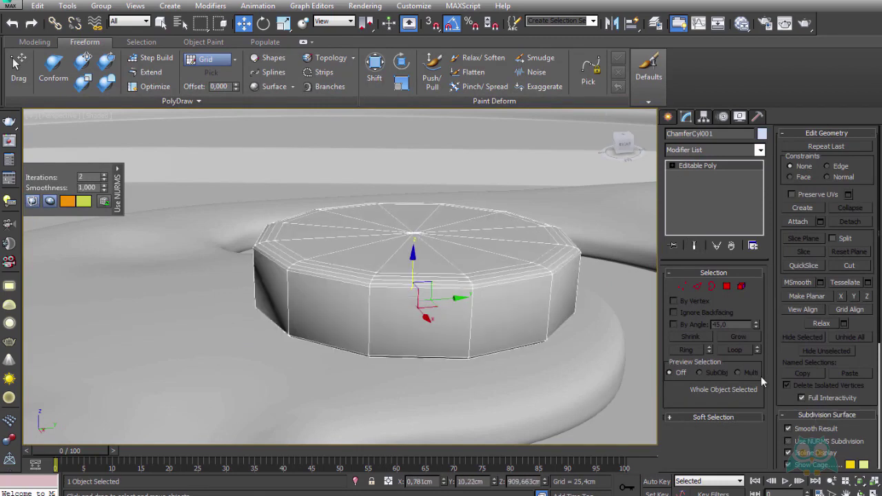
scroll(538, 305, "up", 2)
scroll(538, 305, "up", 2)
scroll(537, 305, "up", 1)
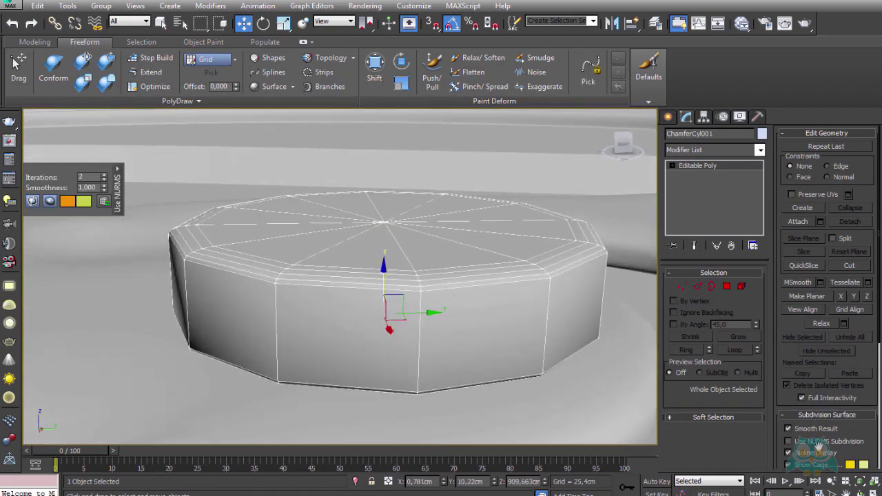
- Select three rim edge loops on the disc and remove them
left_click(697, 286)
middle_click_drag(496, 303, 496, 282, "alt")
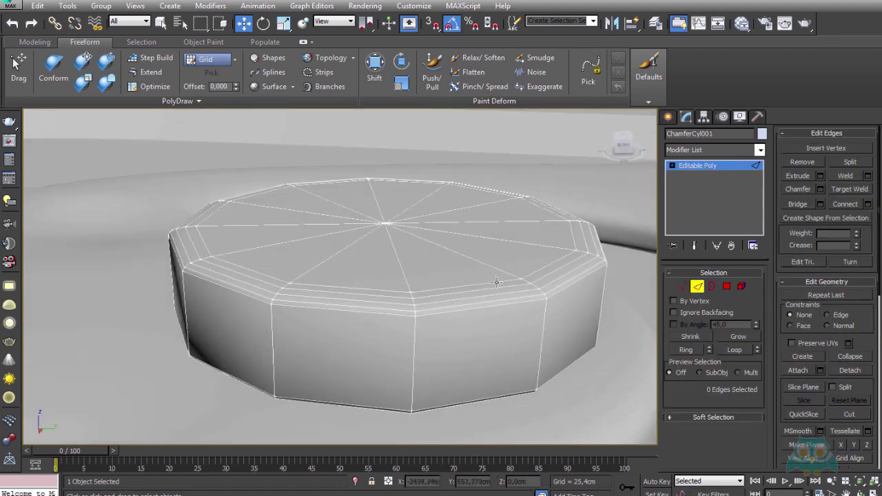
double_click(461, 306)
double_click(447, 297, "ctrl")
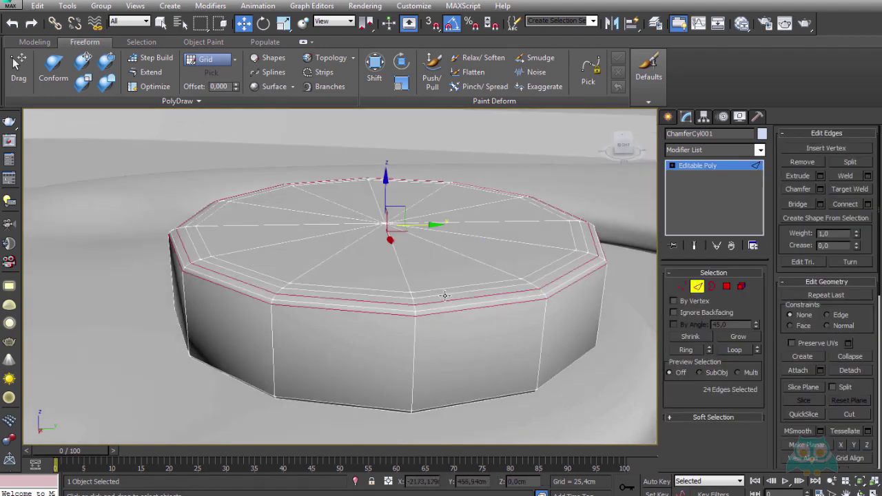
double_click(444, 295, "ctrl")
key("ctrl+BackSpace")
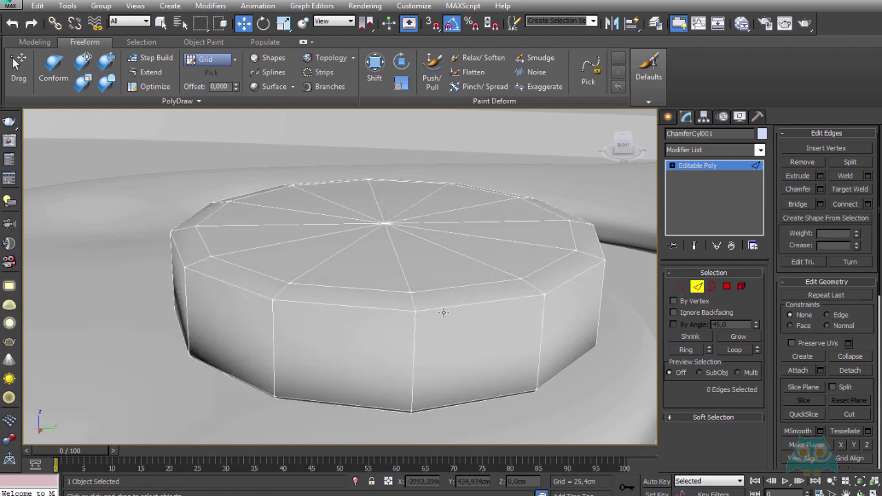
- Chamfer the disc's top rim edge loop
left_click(445, 308)
double_click(444, 307)
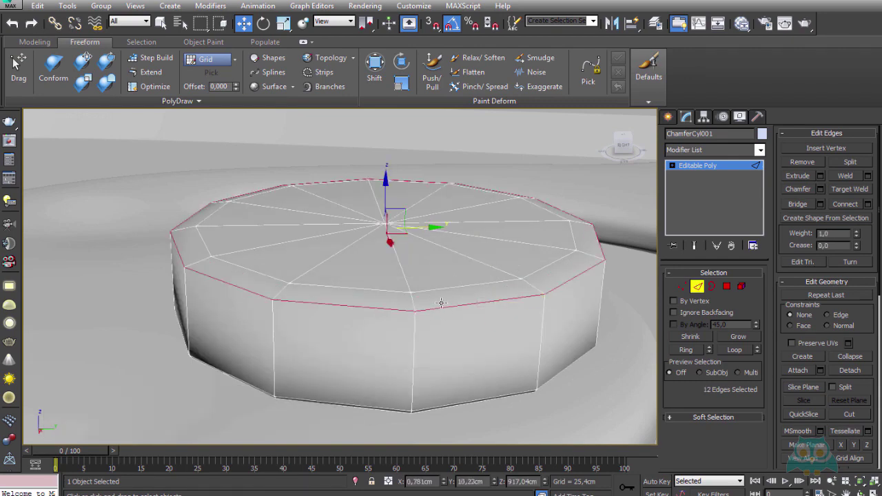
left_click(821, 190)
mouse_move(349, 300)
left_mouse_down()
mouse_move(348, 293)
mouse_move(349, 315)
left_mouse_up()
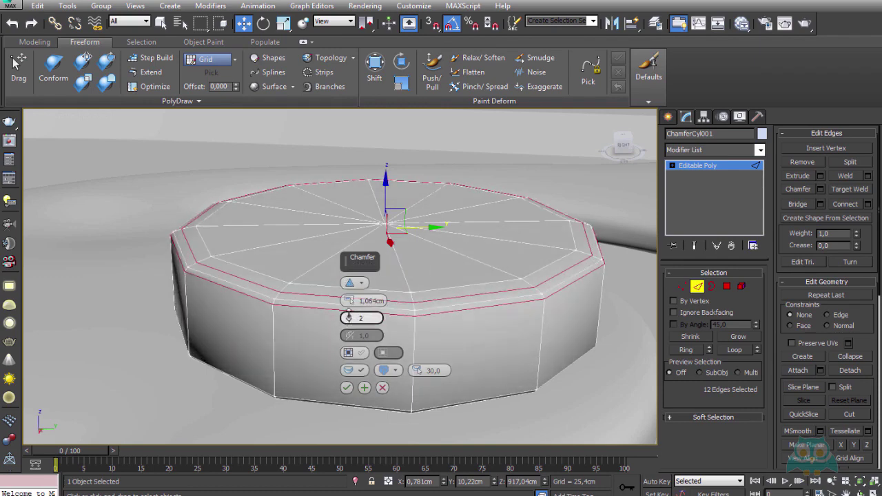
left_click(347, 388)
- Preview the disc with NURMS smoothing on, then switch smoothing off again
left_click(697, 284)
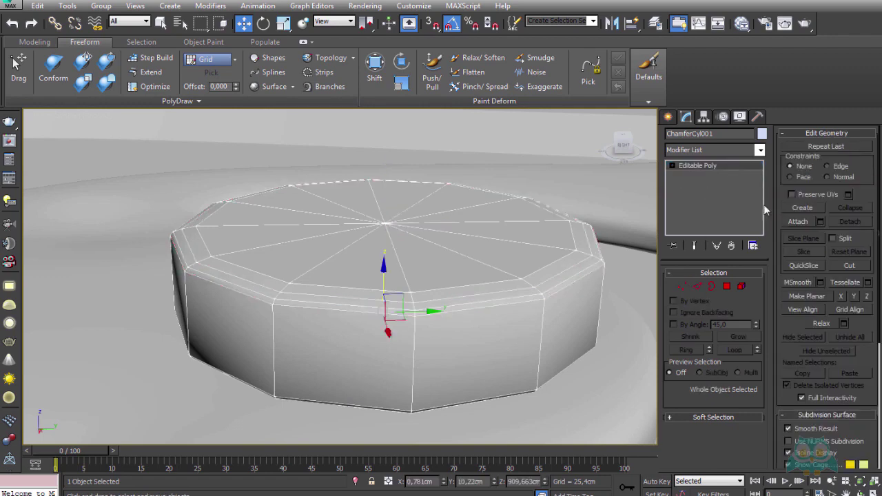
left_click(810, 444)
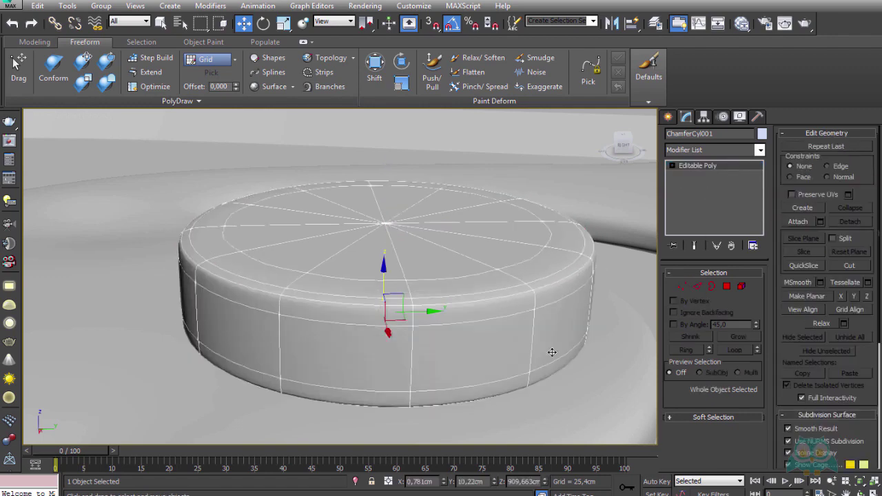
left_click(539, 388)
left_click(446, 298)
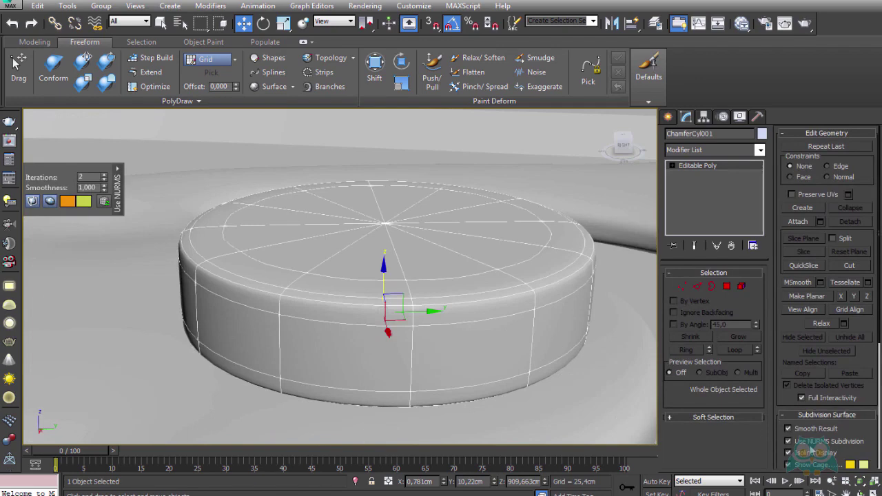
left_click(812, 442)
- Remove the chamfer edge loops from the disc's rim
left_click(697, 287)
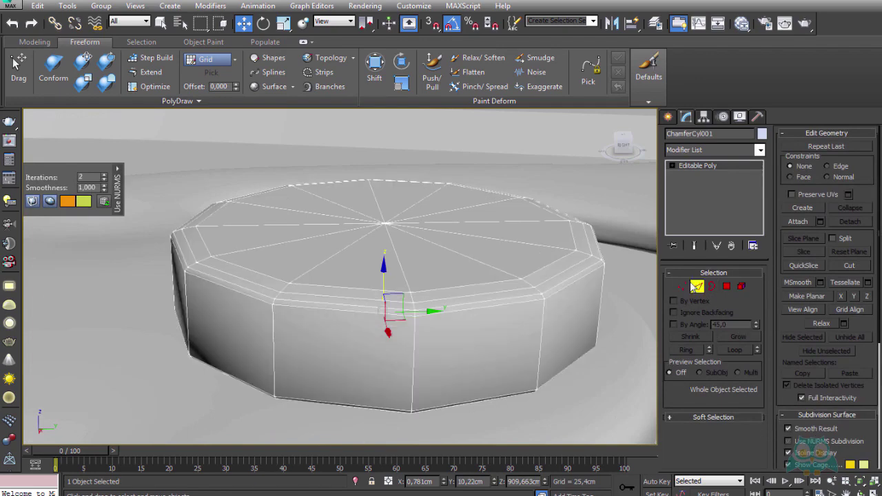
double_click(536, 271)
key("ctrl+BackSpace")
key("ctrl+BackSpace")
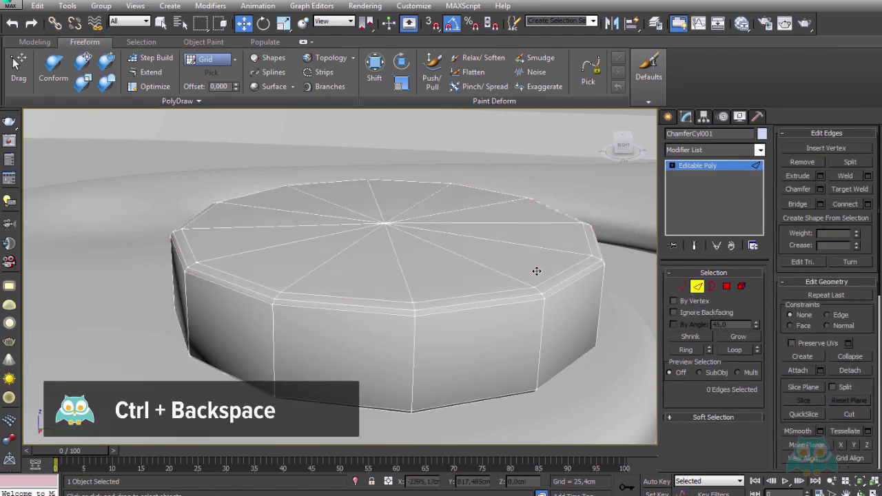
left_click(698, 286)
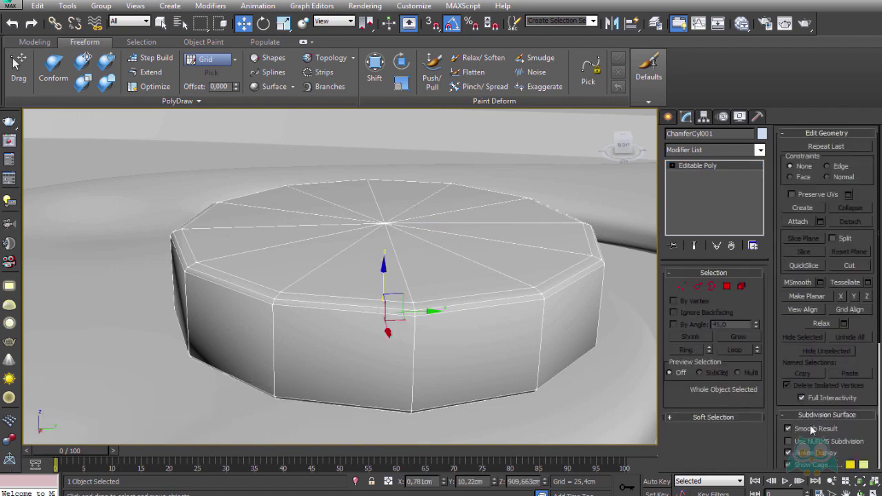
left_click(812, 442)
left_click(812, 442)
- Remove the remaining top rim edge loop and re-enable NURMS smoothing
left_click(701, 288)
double_click(554, 289)
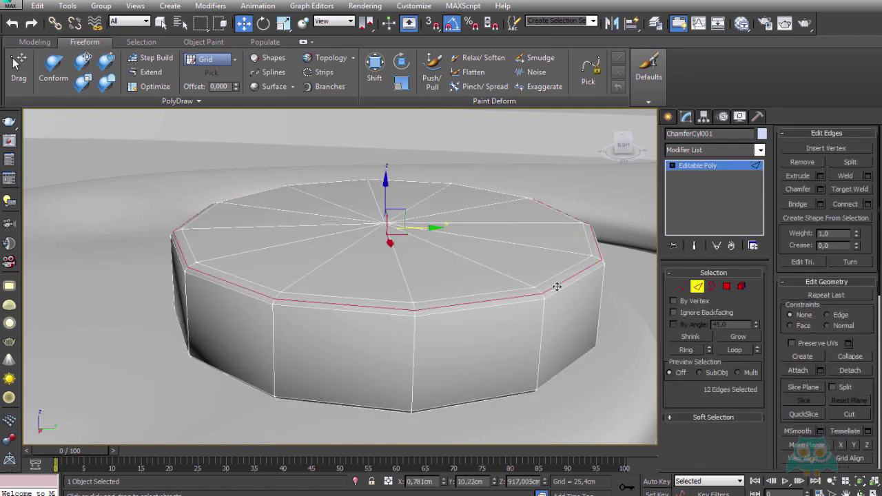
key("ctrl+BackSpace")
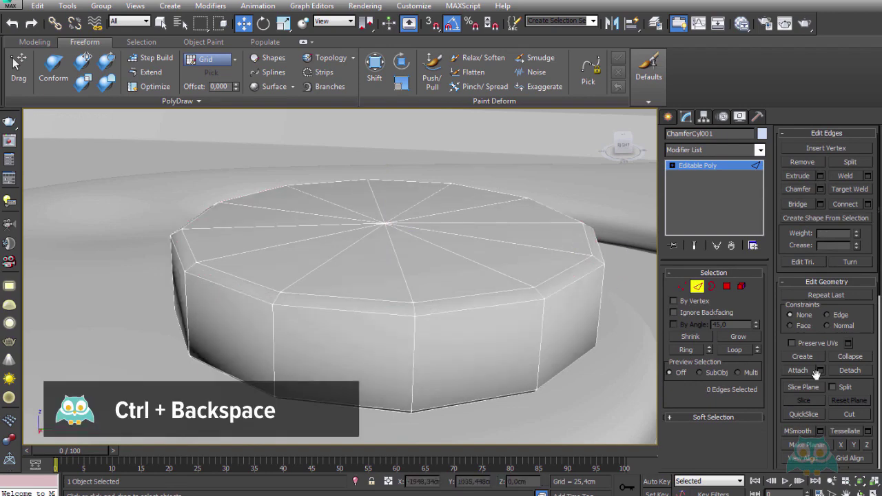
scroll(818, 380, "down", 5)
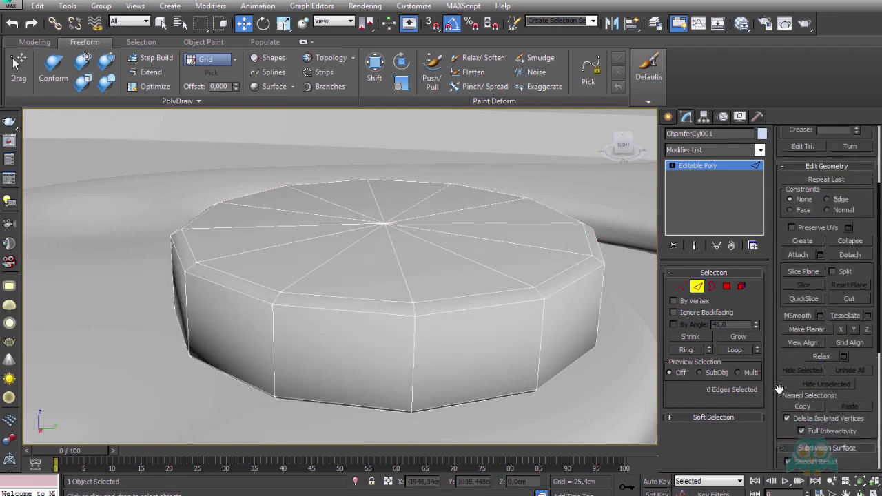
left_click(697, 287)
scroll(816, 417, "down", 2)
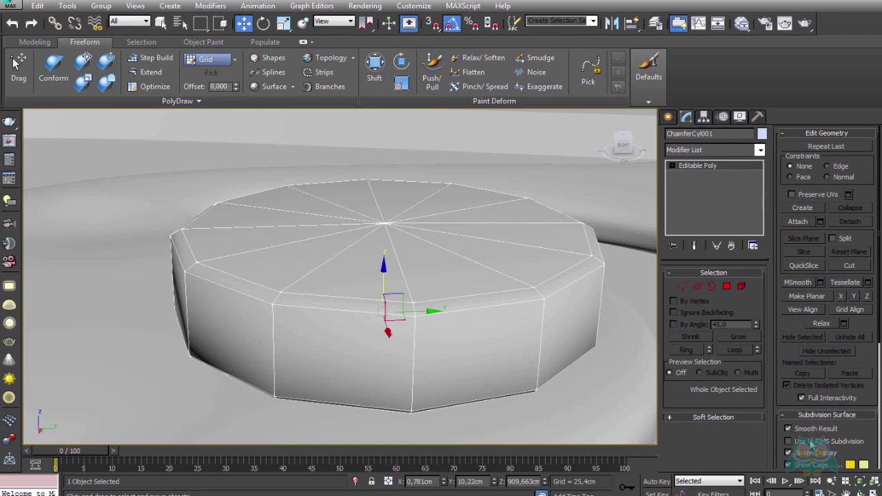
left_click(812, 443)
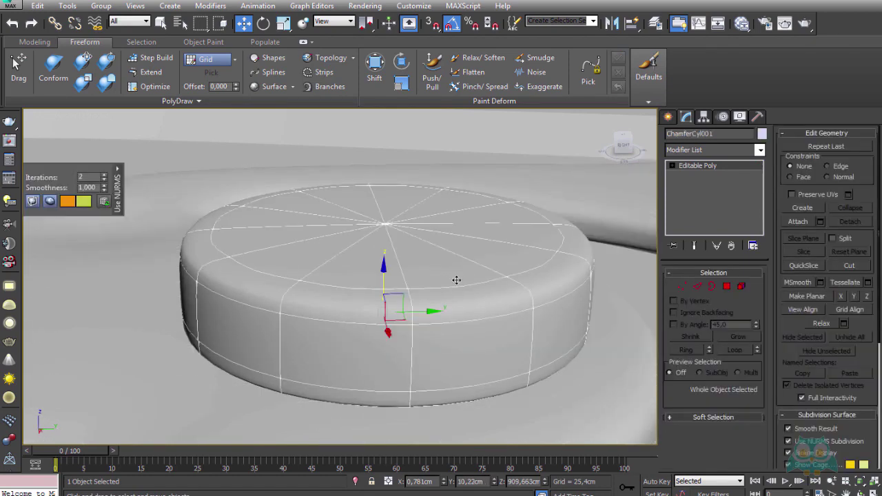
- Squash the disc to about 47% height and lower it onto the floor
left_click(283, 23)
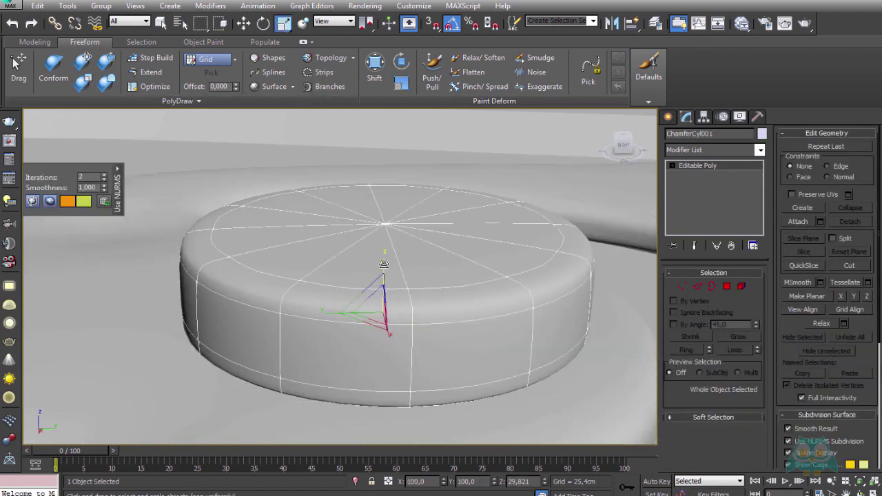
left_click_drag(384, 266, 380, 307)
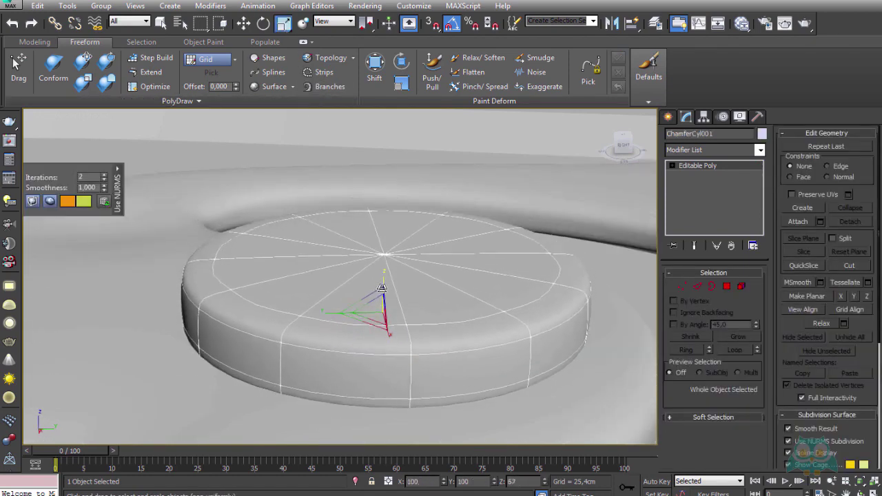
left_click(244, 22)
left_click_drag(382, 274, 388, 294)
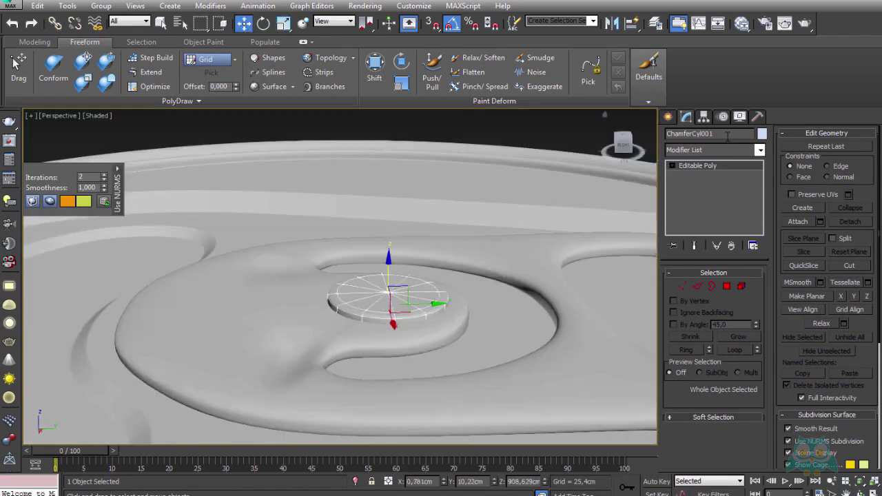
left_click(727, 137)
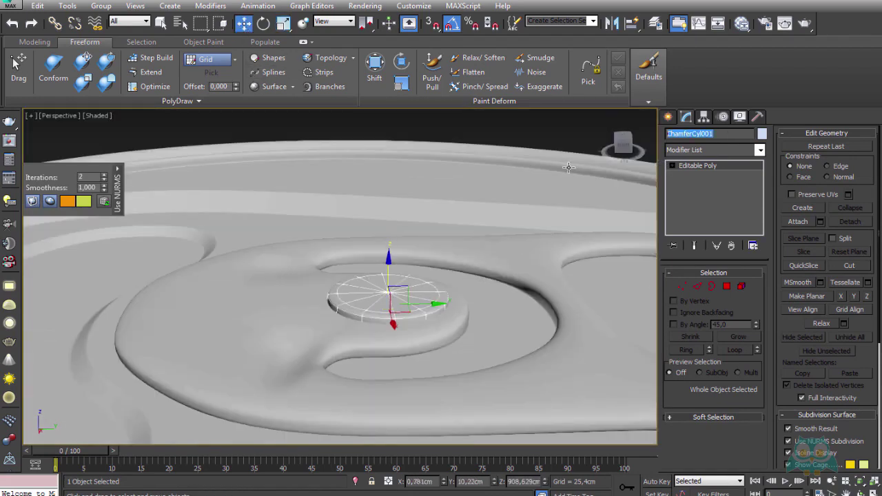
type("k")
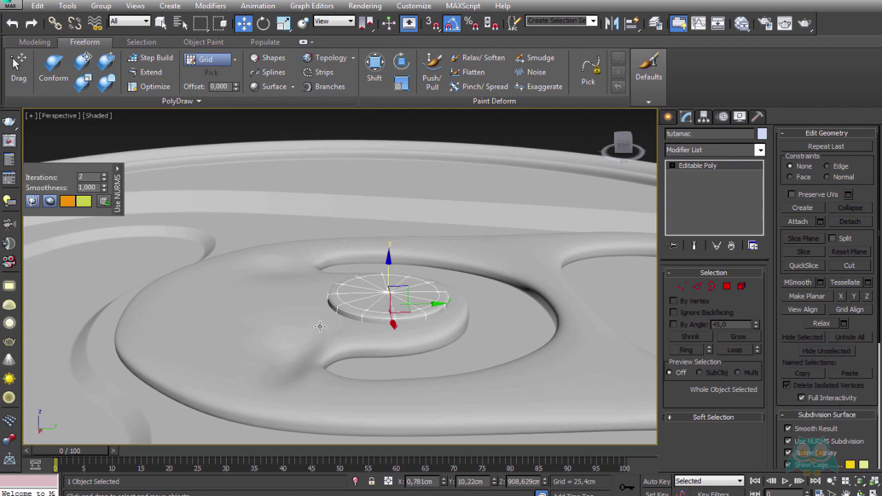
left_click(552, 335)
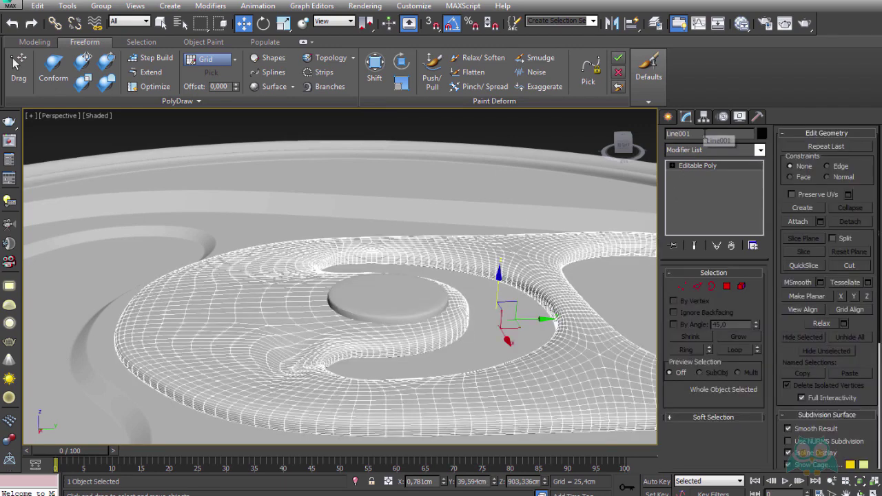
left_click(702, 134)
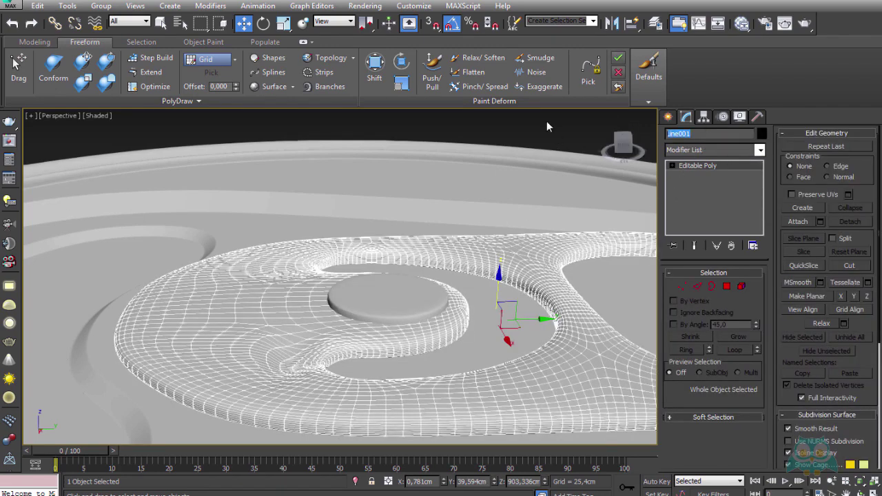
type("kulp")
middle_click_drag(394, 224, 395, 189)
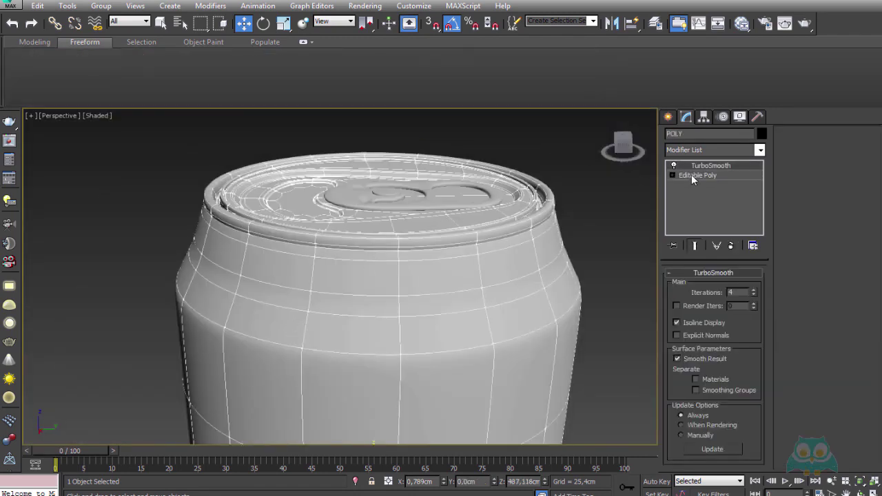
left_click(691, 135)
type("kutu")
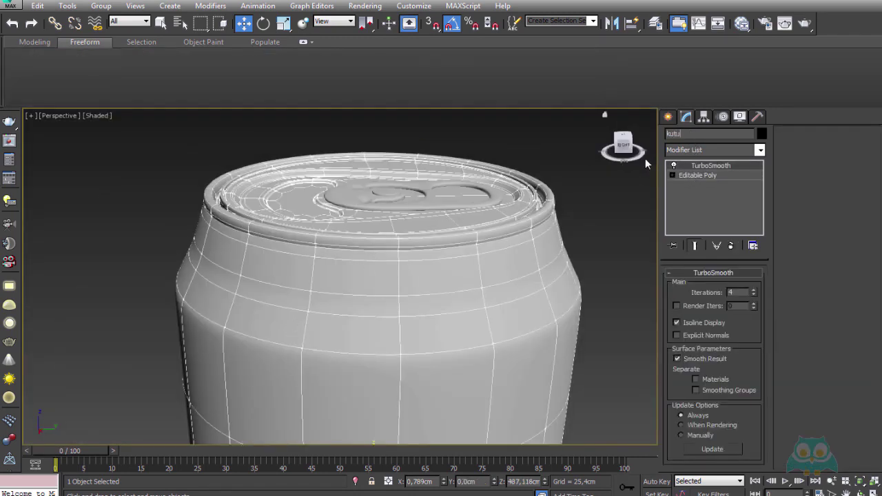
left_click(133, 255)
scroll(133, 255, "down", 5)
mouse_move(222, 266)
middle_mouse_down("alt")
mouse_move(295, 272)
mouse_move(377, 256)
mouse_move(302, 282)
mouse_move(295, 320)
mouse_move(271, 243)
mouse_move(232, 246)
mouse_move(276, 292)
mouse_move(295, 293)
middle_mouse_up("alt")
scroll(377, 255, "up", 3)
scroll(271, 244, "up", 4)
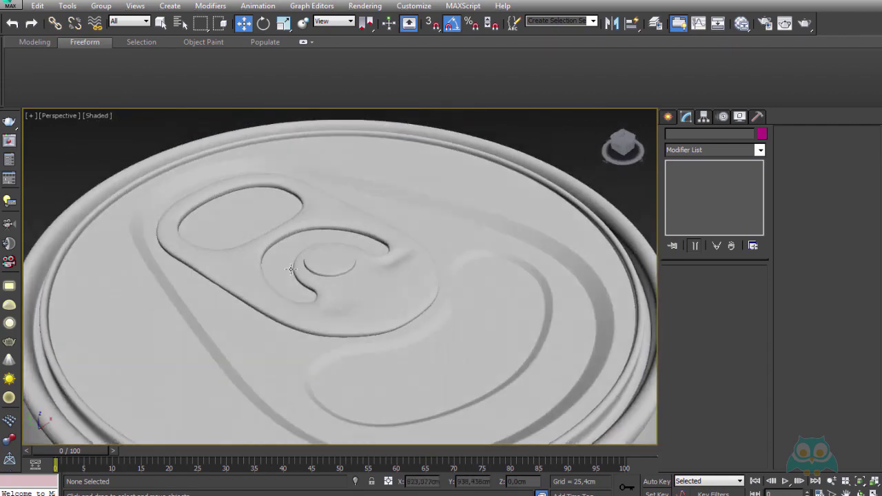
scroll(333, 255, "down", 5)
mouse_move(333, 255)
middle_mouse_down("alt")
mouse_move(324, 234)
mouse_move(391, 213)
middle_mouse_up("alt")
scroll(324, 235, "down", 3)
scroll(391, 212, "up", 2)
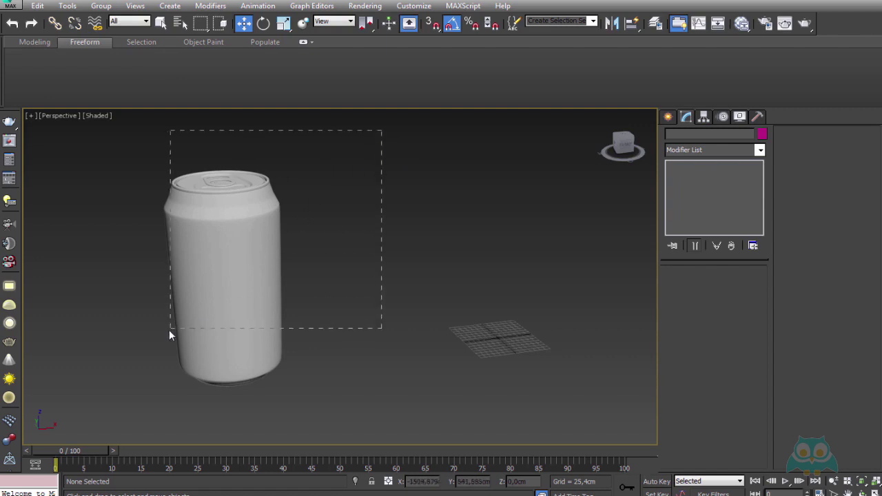
- Shift-drag a copy of the can to the right and name it 'deforme'
left_click_drag(169, 331, 171, 329)
left_click_drag(260, 215, 545, 181, "shift")
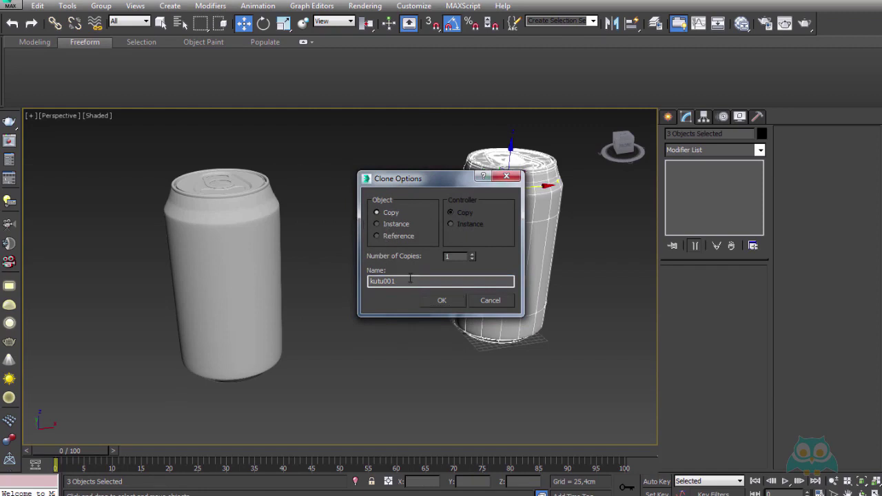
left_click_drag(412, 281, 327, 290)
type("de")
type("forme")
left_click(451, 306)
- Delete the TurboSmooth modifier from the deforme copy
left_click(595, 282)
scroll(528, 264, "up", 3)
left_click(484, 266)
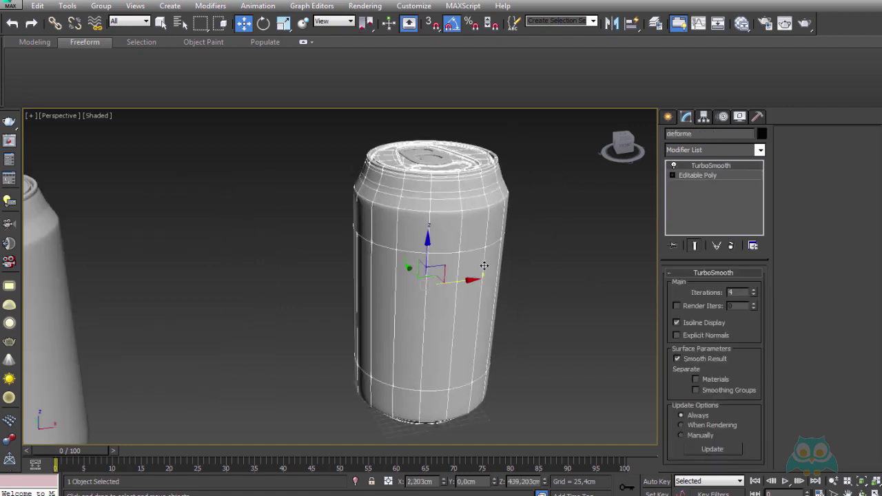
middle_click_drag(484, 265, 459, 181, "alt")
mouse_move(425, 126)
middle_mouse_down("alt")
mouse_move(583, 182)
mouse_move(528, 201)
middle_mouse_up("alt")
scroll(522, 173, "up", 5)
scroll(497, 199, "down", 2)
scroll(429, 202, "down", 2)
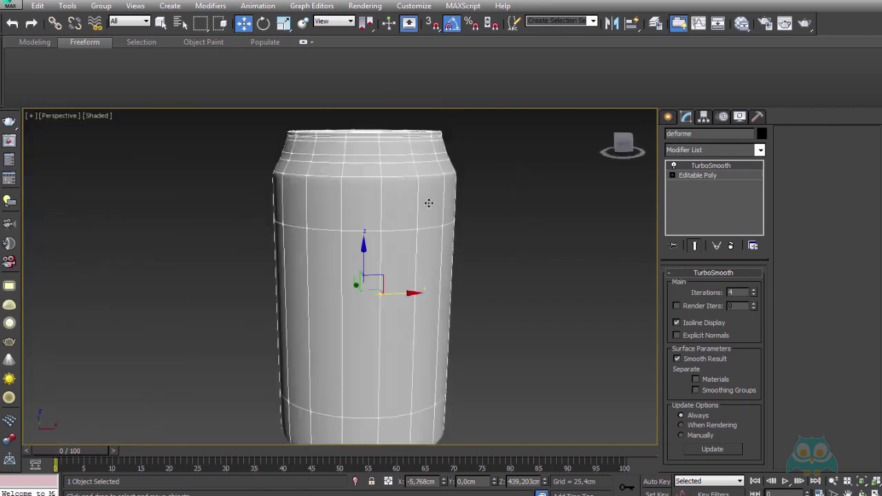
scroll(429, 202, "down", 2)
middle_click_drag(451, 193, 449, 206, "alt")
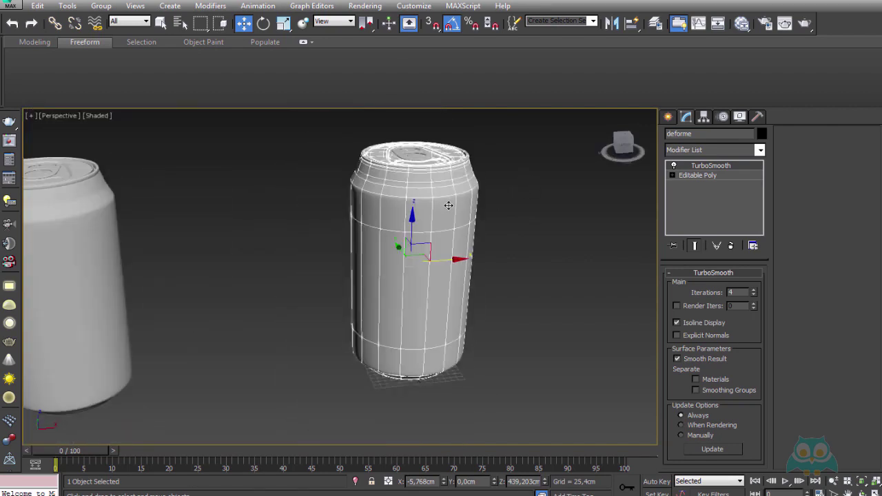
left_click(731, 246)
mouse_move(502, 230)
middle_mouse_down("alt")
mouse_move(526, 235)
mouse_move(513, 228)
mouse_move(512, 252)
middle_mouse_up("alt")
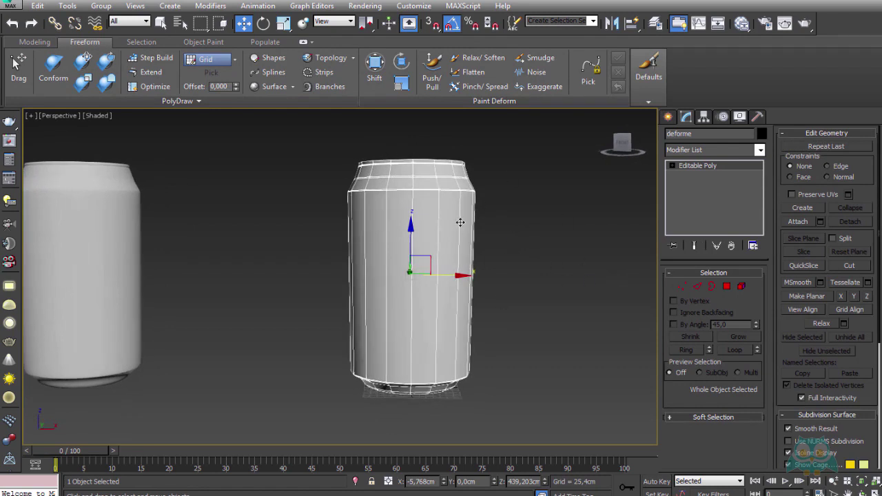
- Select a ring of vertical edges around the deforme can's body
mouse_move(460, 222)
middle_mouse_down("alt")
mouse_move(457, 213)
mouse_move(471, 224)
middle_mouse_up("alt")
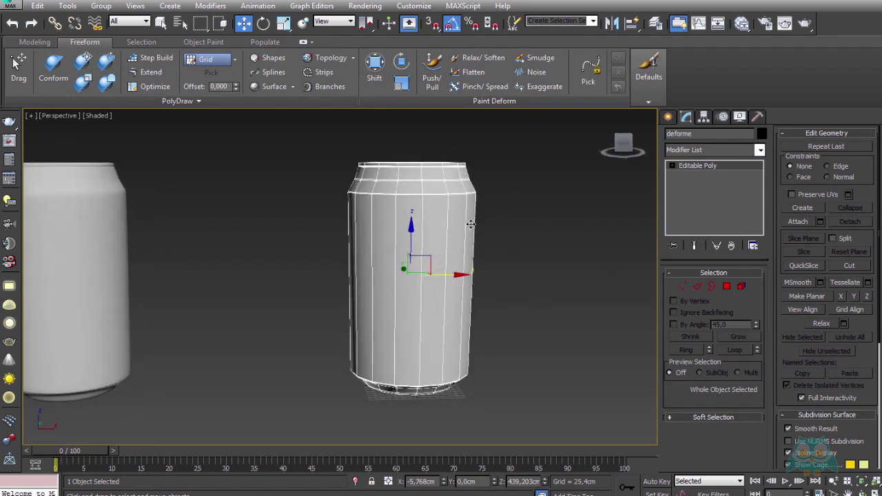
left_click(698, 287)
left_click_drag(612, 298, 613, 298)
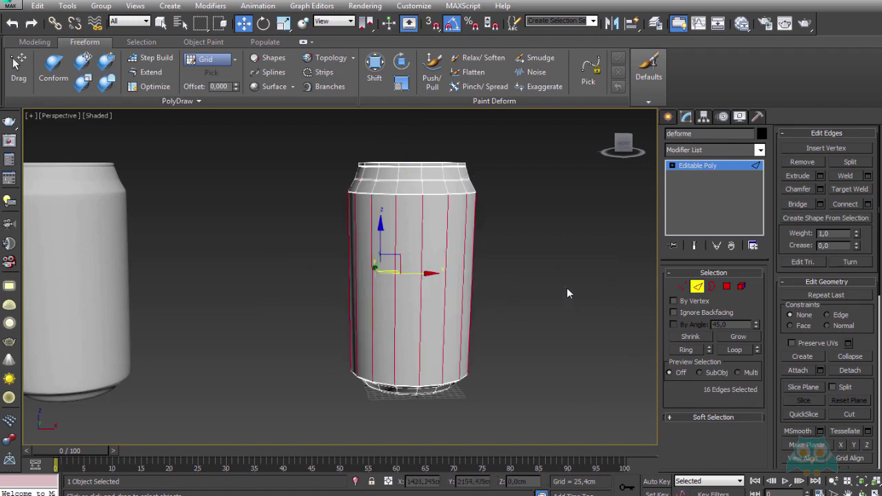
mouse_move(567, 287)
middle_mouse_down("alt")
mouse_move(533, 250)
mouse_move(274, 237)
middle_mouse_up("alt")
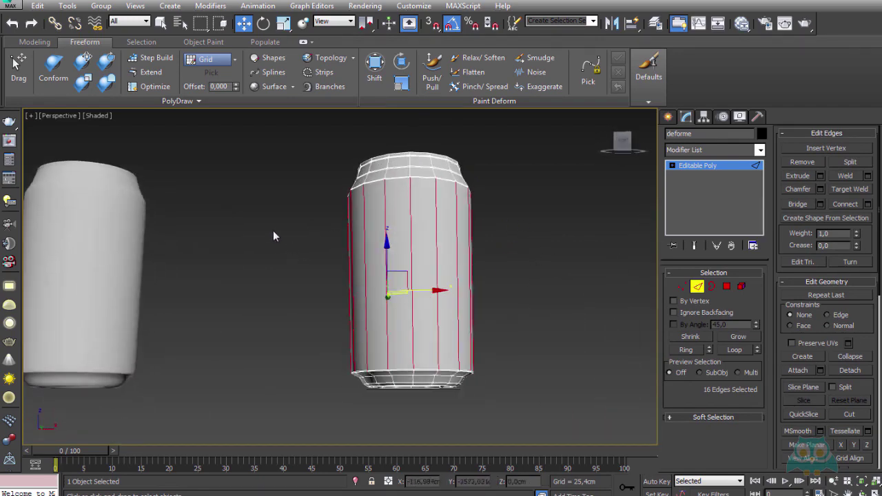
middle_click_drag(605, 293, 514, 290, "alt")
left_click(410, 254)
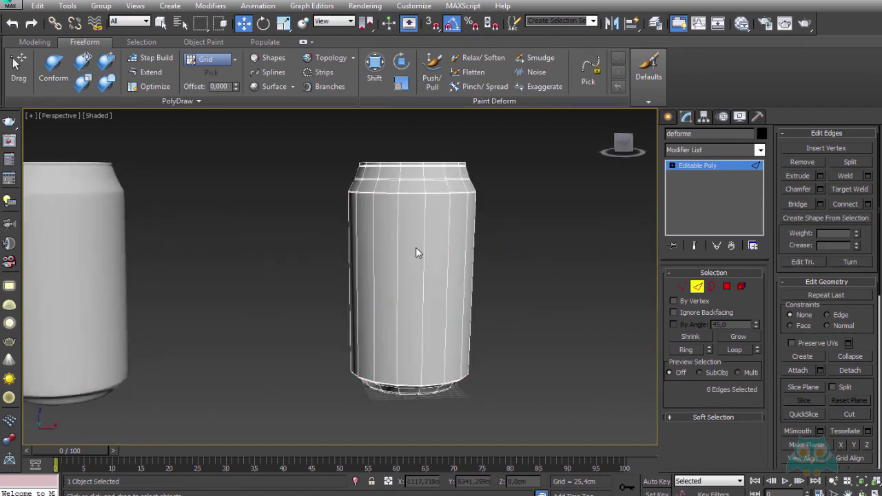
left_click(419, 248)
left_click(424, 313)
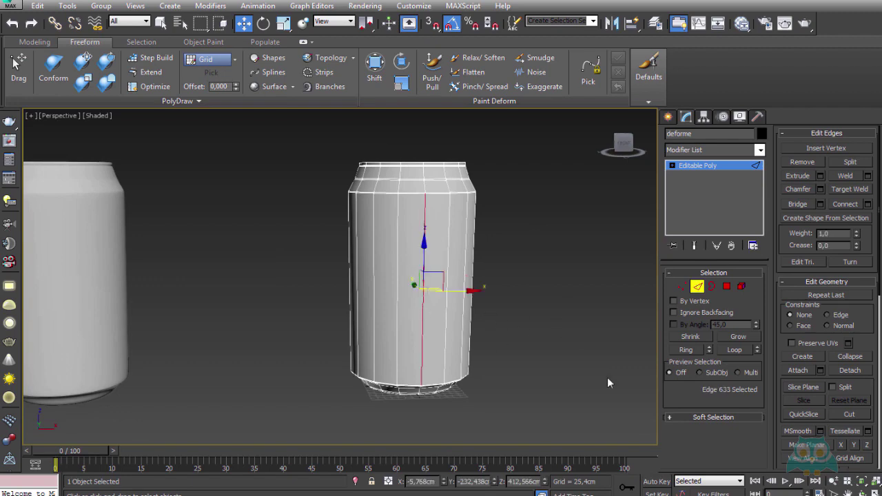
left_click(689, 353)
- Connect the edge ring with 34 segments to add horizontal loops
middle_click_drag(503, 296, 489, 291, "alt")
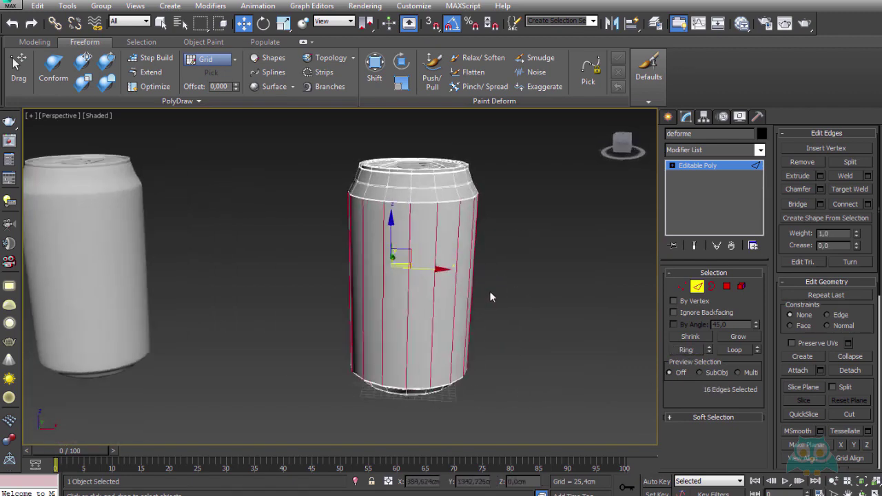
left_click(868, 205)
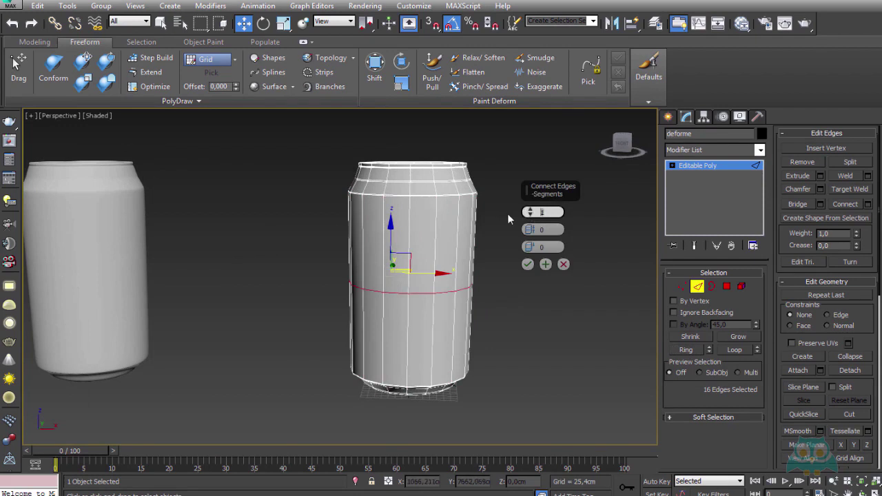
type("4")
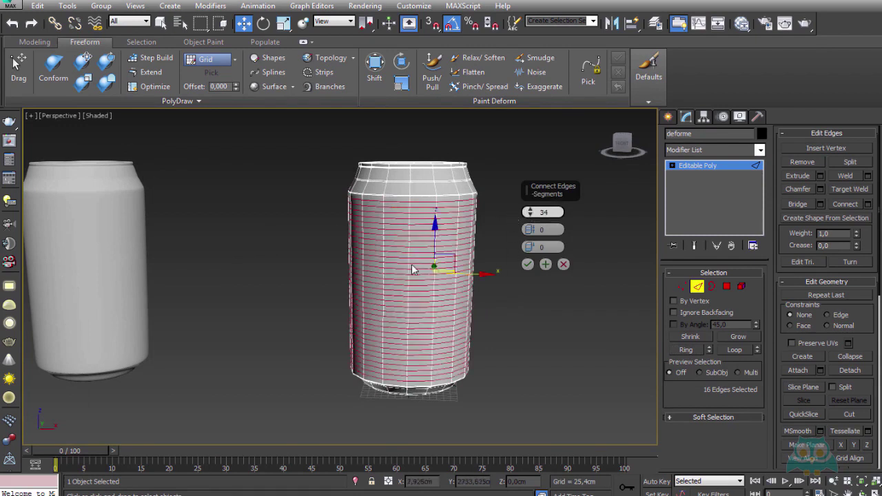
left_click(528, 265)
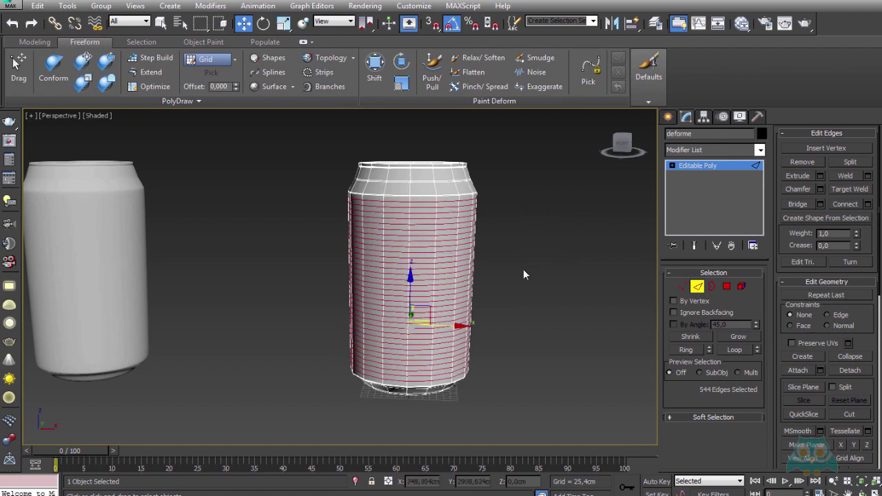
left_click(523, 269)
left_click(698, 286)
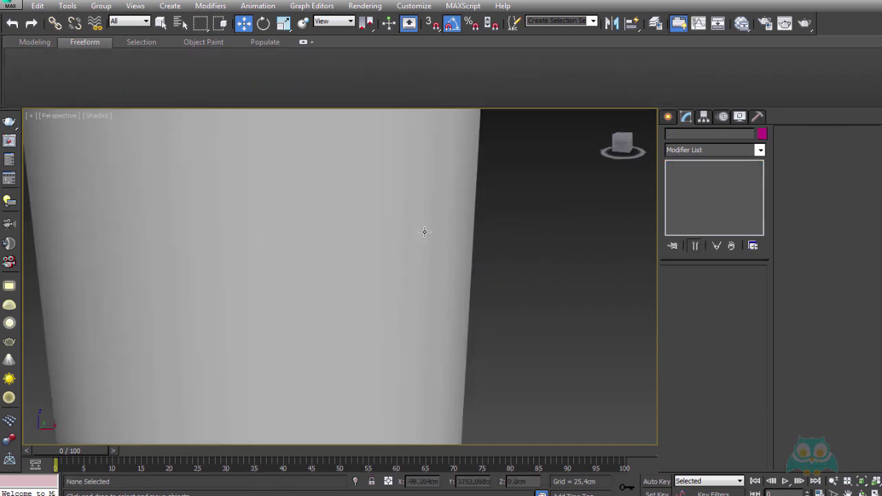
left_click(424, 233)
scroll(431, 248, "down", 3)
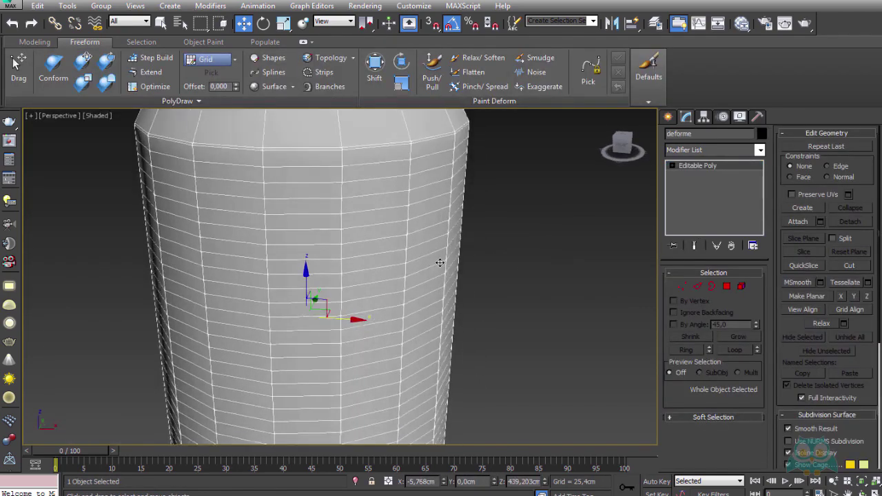
scroll(423, 257, "down", 2)
scroll(429, 257, "down", 2)
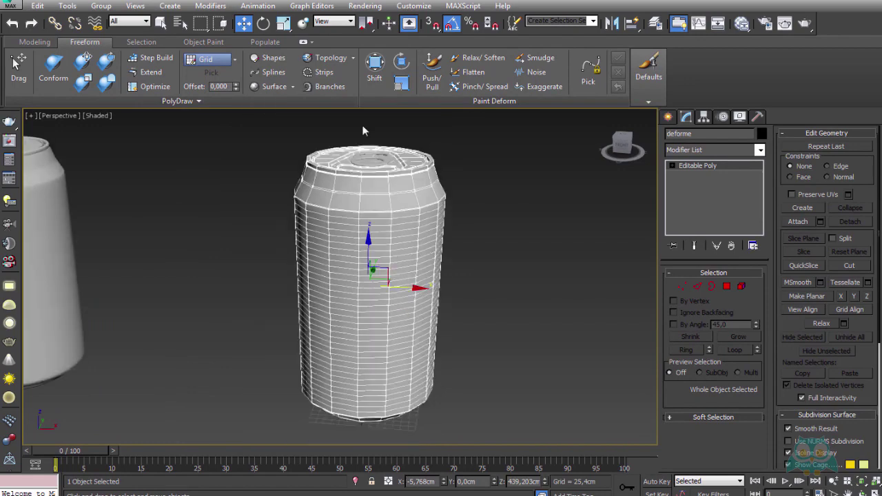
- Brush Shift paint deform across the deforme can to dent and twist its sides
left_click(372, 66)
middle_click_drag(401, 239, 340, 243)
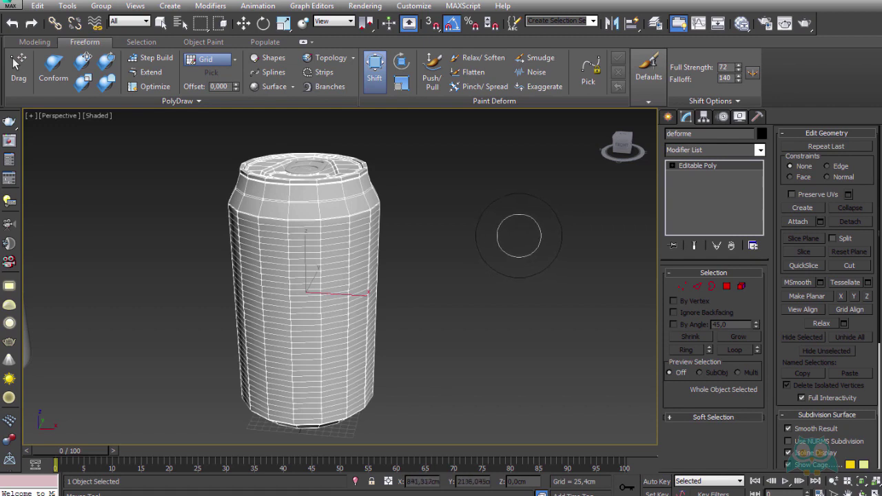
key("ctrl+z")
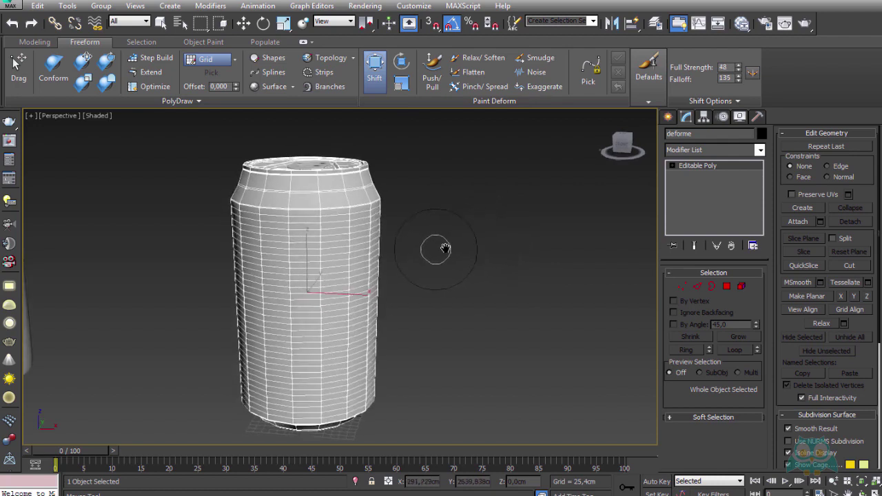
middle_click_drag(449, 250, 490, 248)
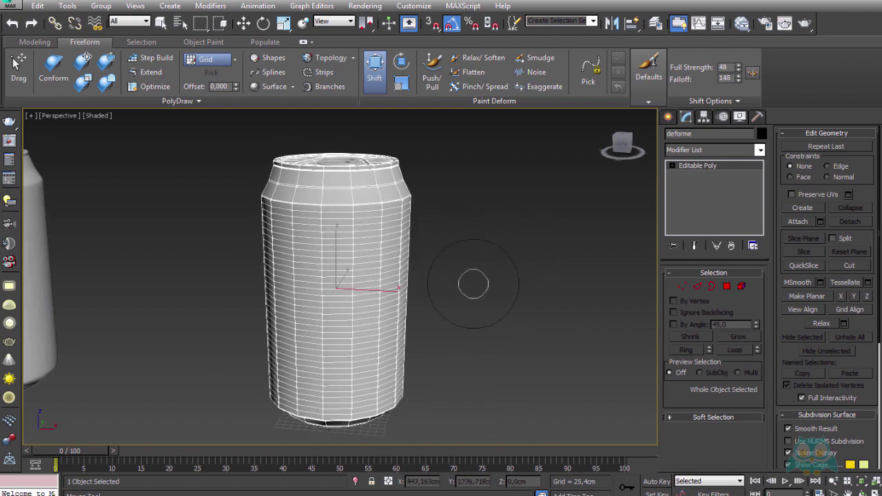
mouse_move(453, 308)
middle_mouse_down("alt")
mouse_move(433, 310)
mouse_move(474, 303)
middle_mouse_up("alt")
left_click_drag(418, 279, 404, 272)
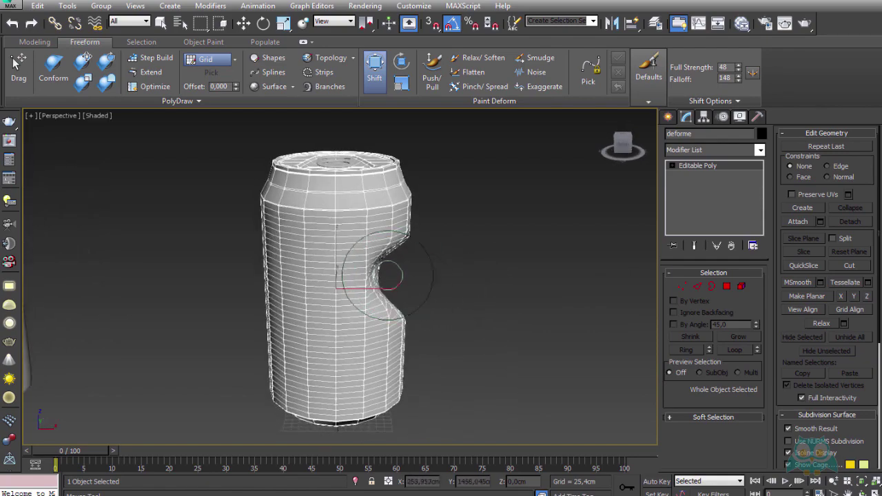
mouse_move(393, 275)
middle_mouse_down("alt")
mouse_move(354, 266)
mouse_move(358, 290)
mouse_move(286, 335)
mouse_move(388, 351)
mouse_move(298, 324)
middle_mouse_up("alt")
mouse_move(349, 358)
middle_mouse_down("alt")
mouse_move(372, 314)
mouse_move(407, 371)
mouse_move(327, 311)
middle_mouse_up("alt")
mouse_move(269, 257)
middle_mouse_down("alt")
mouse_move(276, 295)
mouse_move(499, 284)
middle_mouse_up("alt")
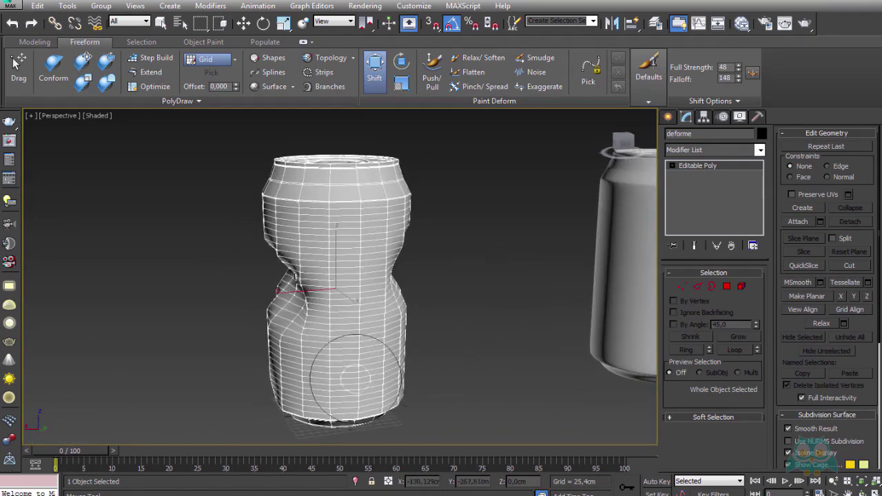
mouse_move(348, 357)
middle_mouse_down("alt")
mouse_move(396, 359)
mouse_move(315, 315)
mouse_move(256, 365)
mouse_move(276, 266)
mouse_move(373, 249)
mouse_move(479, 246)
mouse_move(531, 200)
mouse_move(351, 275)
middle_mouse_up("alt")
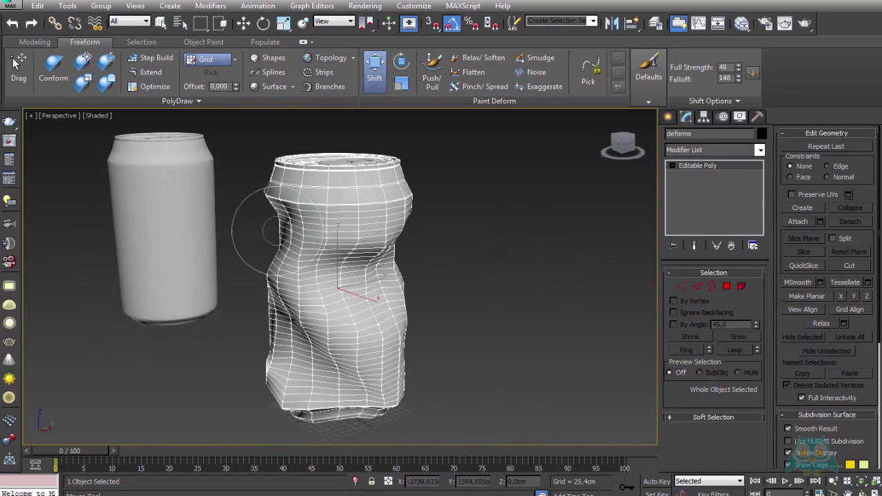
- Adjust the Shift brush strength, then shift the can's upper body and dent its right edge inward
mouse_move(273, 238)
middle_mouse_down("alt")
mouse_move(423, 203)
mouse_move(317, 238)
mouse_move(325, 236)
middle_mouse_up("alt")
scroll(326, 236, "up", 3)
mouse_move(299, 315)
middle_mouse_down("alt")
mouse_move(364, 315)
mouse_move(364, 296)
mouse_move(373, 330)
mouse_move(394, 335)
mouse_move(380, 315)
mouse_move(408, 273)
mouse_move(359, 299)
mouse_move(374, 232)
mouse_move(400, 260)
middle_mouse_up("alt")
left_click_drag(532, 252, 521, 264, "shift")
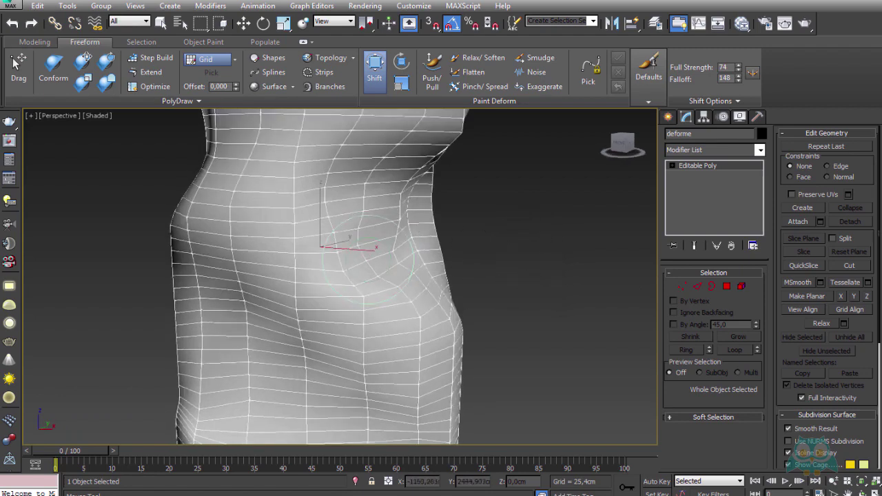
mouse_move(386, 303)
middle_mouse_down("alt")
mouse_move(364, 306)
mouse_move(398, 312)
mouse_move(350, 329)
middle_mouse_up("alt")
mouse_move(302, 363)
middle_mouse_down("alt")
mouse_move(311, 315)
mouse_move(276, 335)
mouse_move(256, 315)
mouse_move(322, 292)
mouse_move(327, 317)
mouse_move(286, 226)
middle_mouse_up("alt")
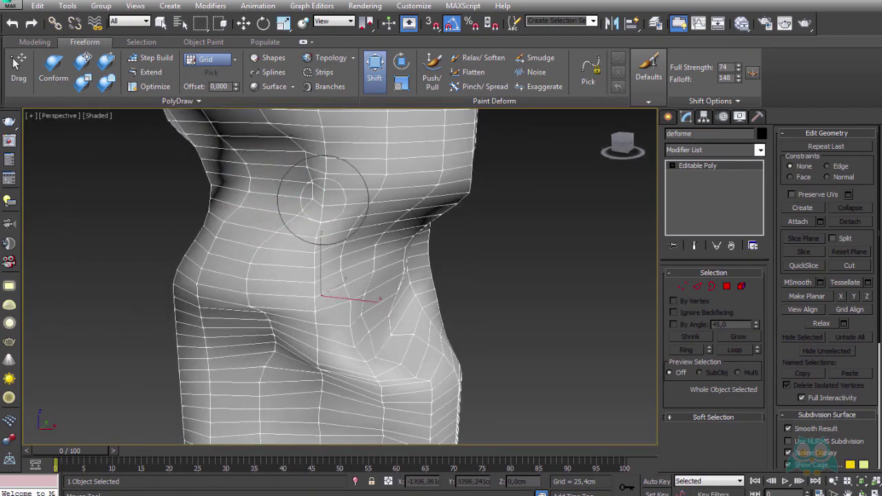
mouse_move(310, 198)
middle_mouse_down("alt")
mouse_move(338, 168)
mouse_move(325, 276)
mouse_move(371, 191)
middle_mouse_up("alt")
left_click_drag(371, 191, 358, 197)
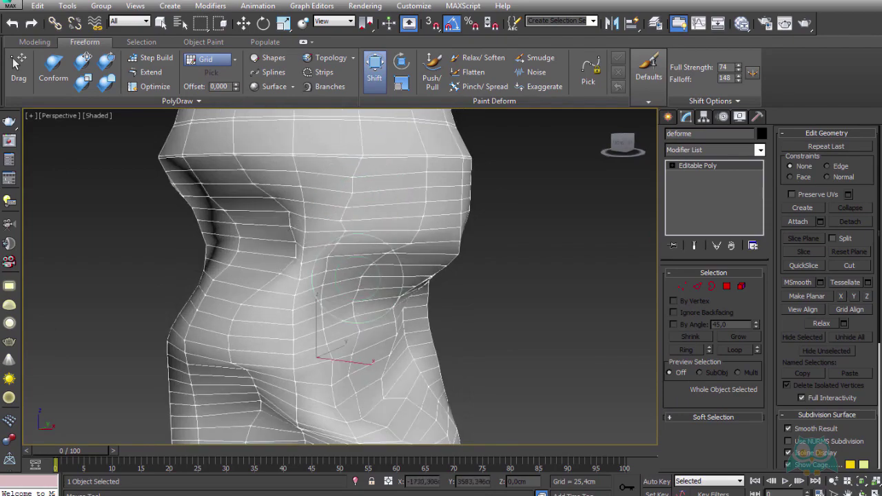
mouse_move(353, 295)
middle_mouse_down("alt")
mouse_move(374, 266)
mouse_move(360, 220)
mouse_move(315, 262)
mouse_move(266, 262)
mouse_move(344, 275)
mouse_move(437, 203)
middle_mouse_up("alt")
left_click_drag(468, 187, 455, 194)
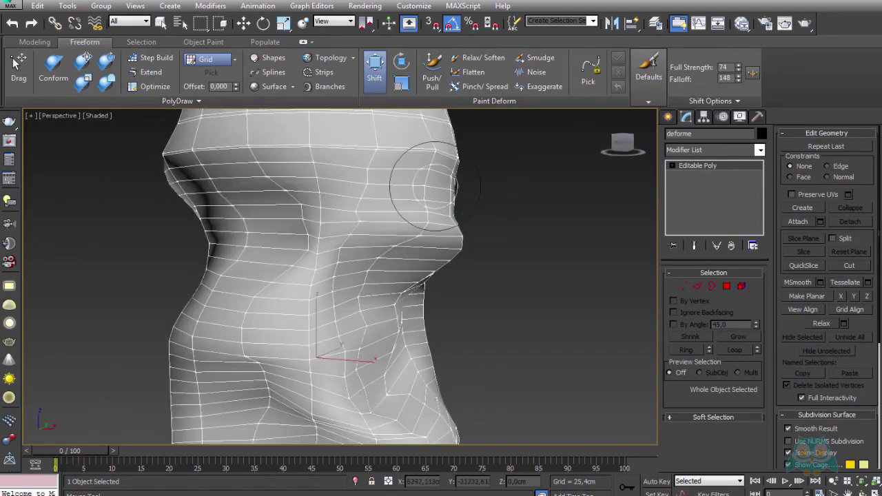
mouse_move(421, 189)
middle_mouse_down("alt")
mouse_move(416, 202)
mouse_move(459, 247)
mouse_move(419, 230)
mouse_move(431, 190)
middle_mouse_up("alt")
scroll(453, 260, "up", 2)
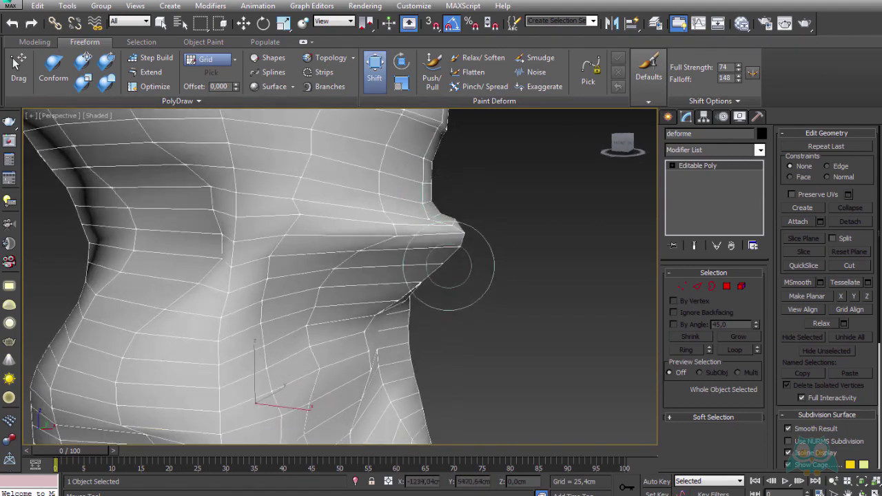
- Push creases into the side of the crumpled can
mouse_move(444, 262)
middle_mouse_down("alt")
mouse_move(375, 246)
mouse_move(375, 266)
mouse_move(429, 265)
mouse_move(408, 271)
middle_mouse_up("alt")
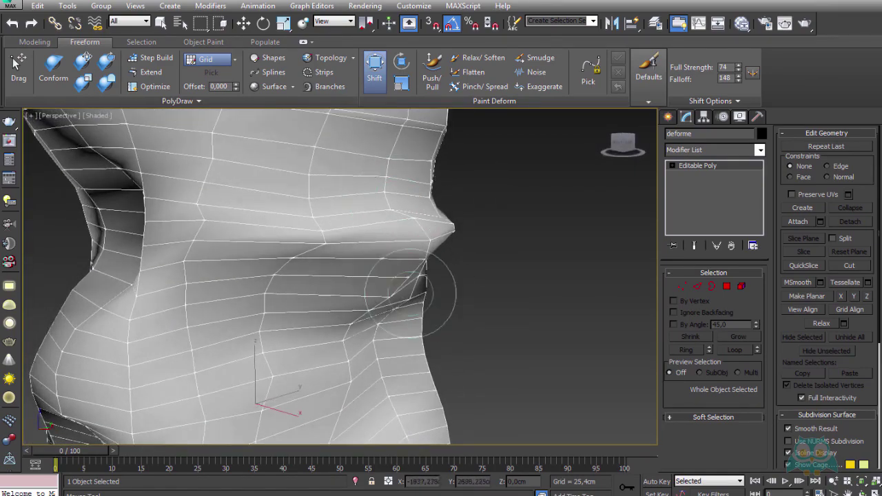
scroll(420, 293, "down", 3)
mouse_move(429, 292)
middle_mouse_down("alt")
mouse_move(394, 266)
mouse_move(404, 315)
mouse_move(351, 289)
mouse_move(393, 271)
mouse_move(384, 315)
mouse_move(478, 256)
mouse_move(362, 251)
mouse_move(351, 193)
mouse_move(374, 226)
middle_mouse_up("alt")
scroll(351, 315, "up", 3)
scroll(428, 296, "up", 2)
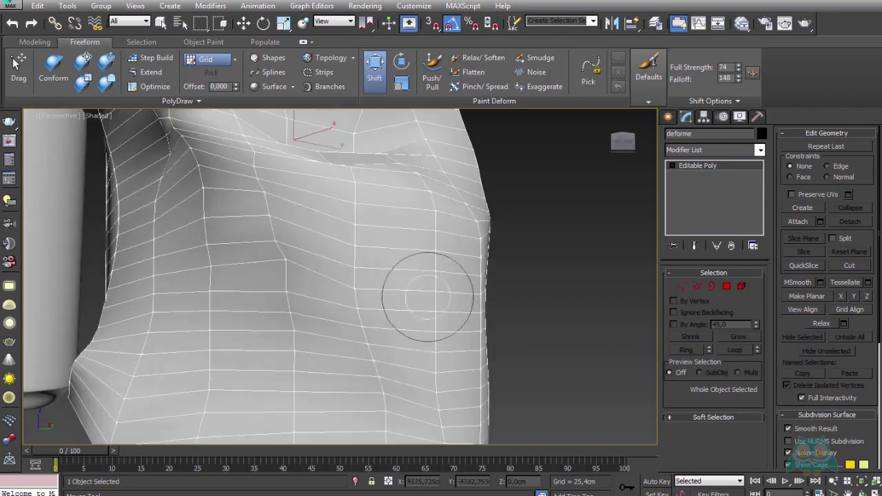
scroll(427, 296, "down", 2)
mouse_move(423, 315)
middle_mouse_down("alt")
mouse_move(383, 369)
mouse_move(374, 339)
mouse_move(346, 373)
middle_mouse_up("alt")
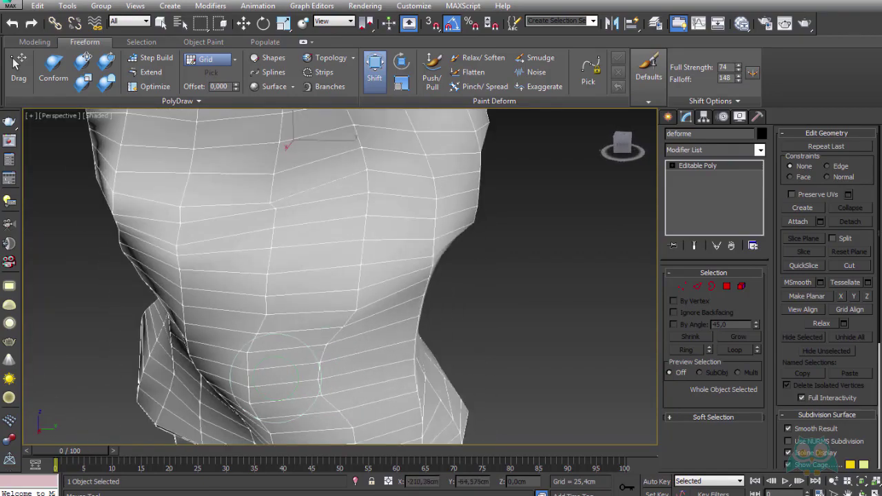
middle_click_drag(276, 375, 341, 346, "alt")
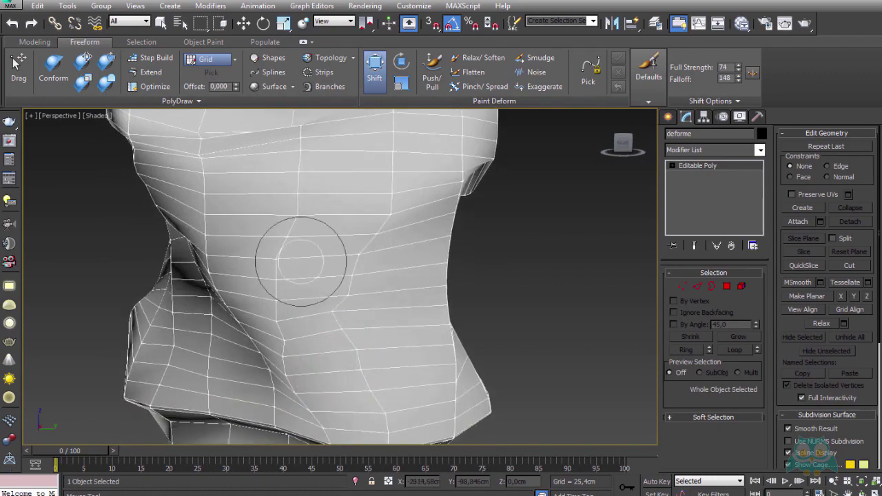
mouse_move(286, 266)
middle_mouse_down("alt")
mouse_move(365, 275)
mouse_move(227, 325)
middle_mouse_up("alt")
left_click_drag(227, 324, 203, 307)
- Dent the can's middle, deepen the side bulge, and exit the Shift brush
mouse_move(256, 315)
middle_mouse_down("alt")
mouse_move(275, 271)
mouse_move(296, 315)
mouse_move(366, 353)
middle_mouse_up("alt")
scroll(366, 353, "down", 5)
mouse_move(311, 260)
middle_mouse_down("alt")
mouse_move(316, 253)
mouse_move(266, 315)
mouse_move(342, 239)
mouse_move(345, 256)
middle_mouse_up("alt")
scroll(374, 315, "up", 5)
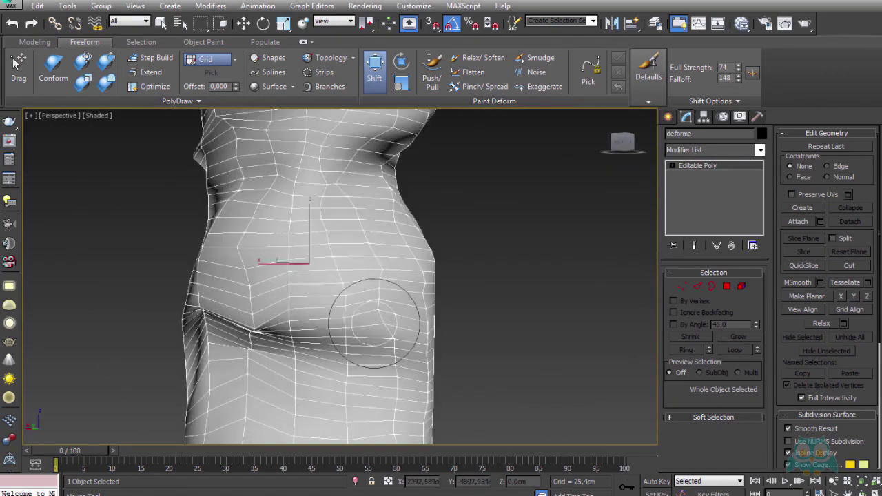
mouse_move(375, 315)
middle_mouse_down("alt")
mouse_move(364, 324)
mouse_move(439, 298)
middle_mouse_up("alt")
left_click_drag(439, 298, 443, 270)
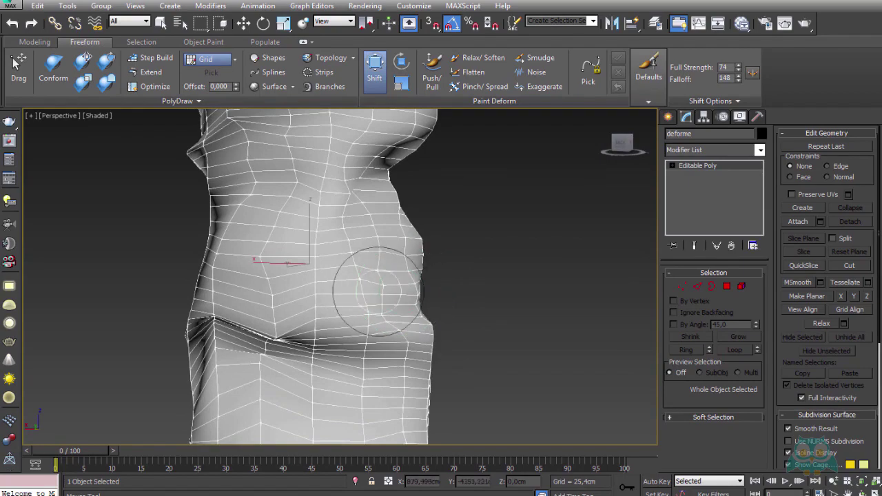
left_click_drag(375, 280, 347, 309)
mouse_move(347, 308)
middle_mouse_down("alt")
mouse_move(286, 315)
mouse_move(246, 283)
middle_mouse_up("alt")
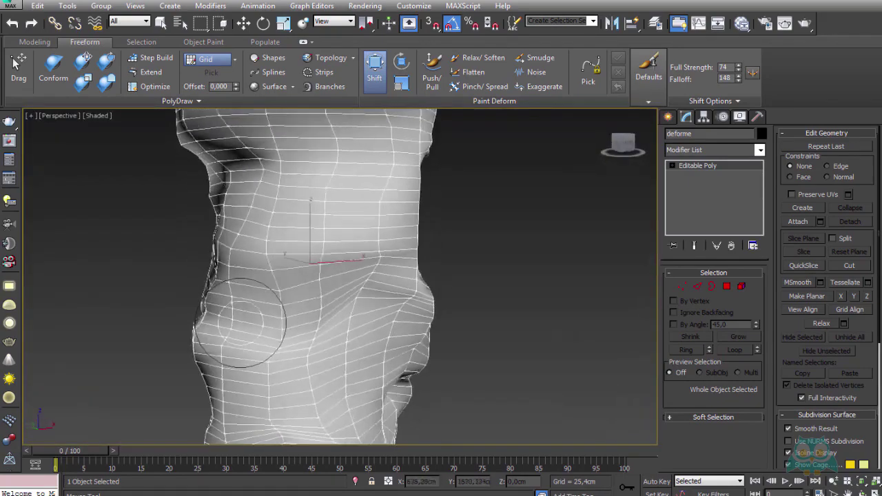
left_click_drag(209, 235, 213, 238)
scroll(213, 238, "down", 2)
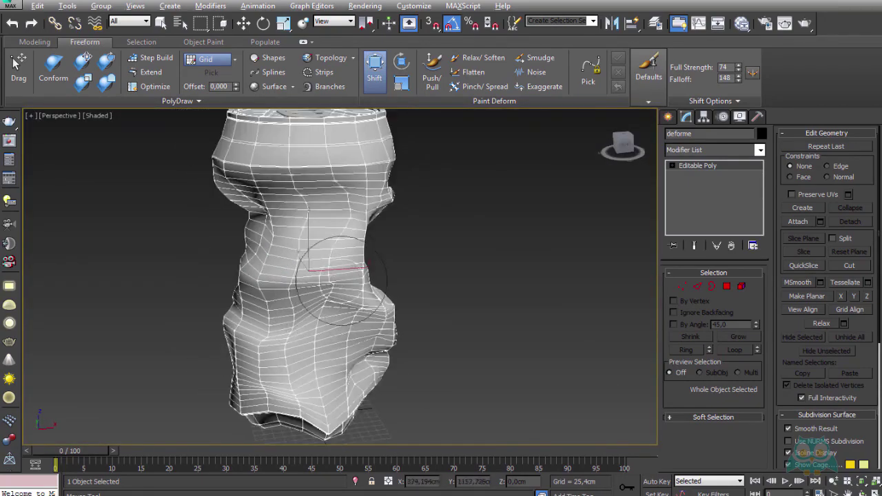
mouse_move(213, 238)
middle_mouse_down("alt")
mouse_move(218, 253)
mouse_move(276, 246)
mouse_move(237, 266)
mouse_move(521, 262)
mouse_move(295, 276)
mouse_move(232, 221)
middle_mouse_up("alt")
right_click(382, 255)
- Add a TurboSmooth modifier to the crumpled can and raise its iterations
left_click(421, 228)
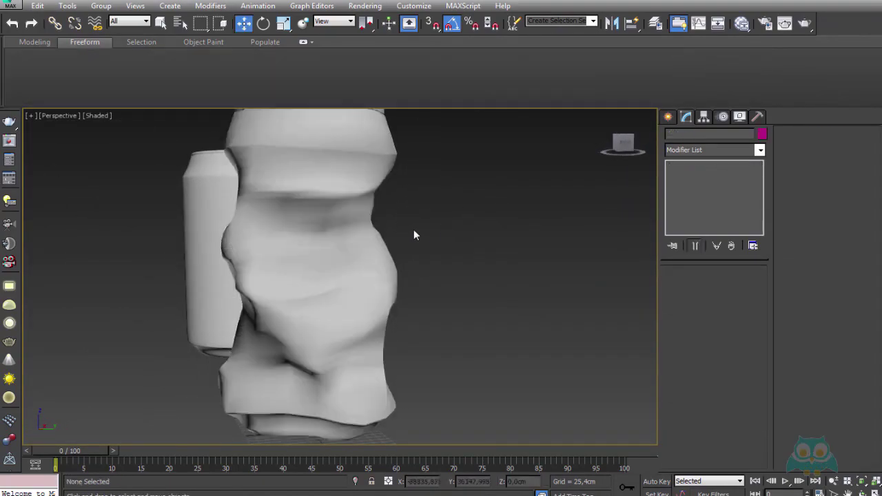
middle_click_drag(414, 228, 425, 266, "alt")
left_click(323, 187)
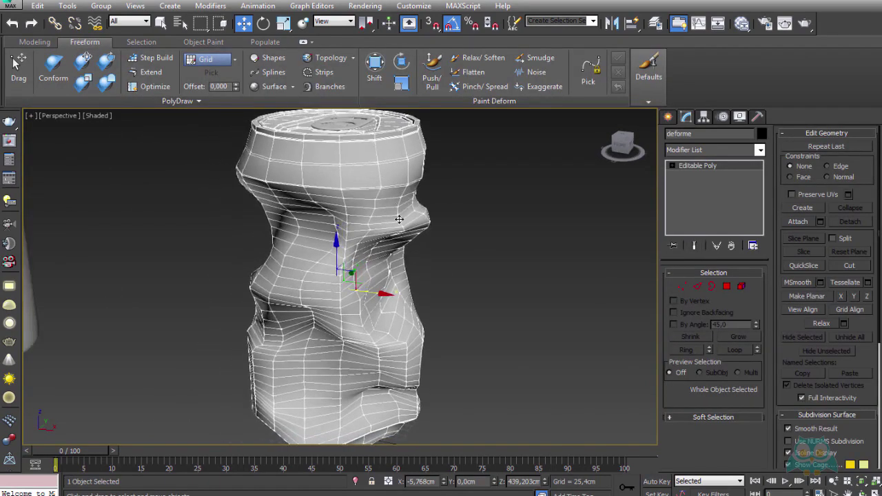
mouse_move(324, 187)
middle_mouse_down("alt")
mouse_move(433, 145)
mouse_move(482, 141)
middle_mouse_up("alt")
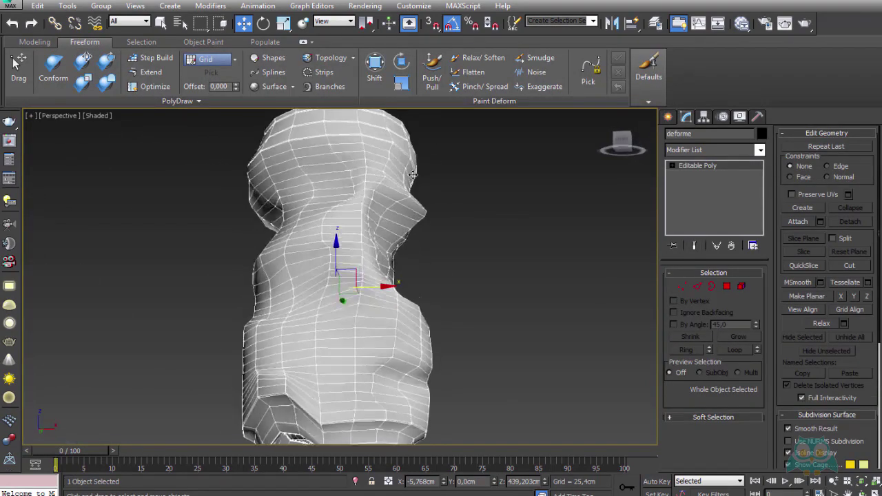
left_click(713, 149)
type("tu")
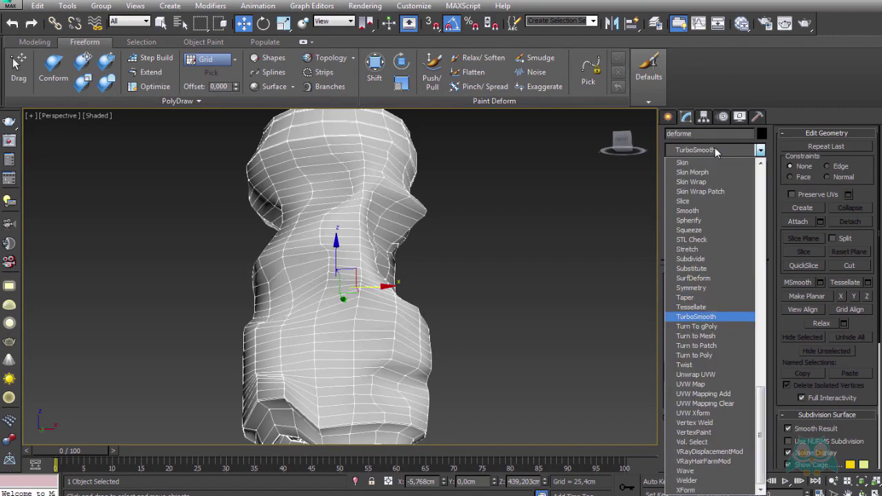
left_click(698, 317)
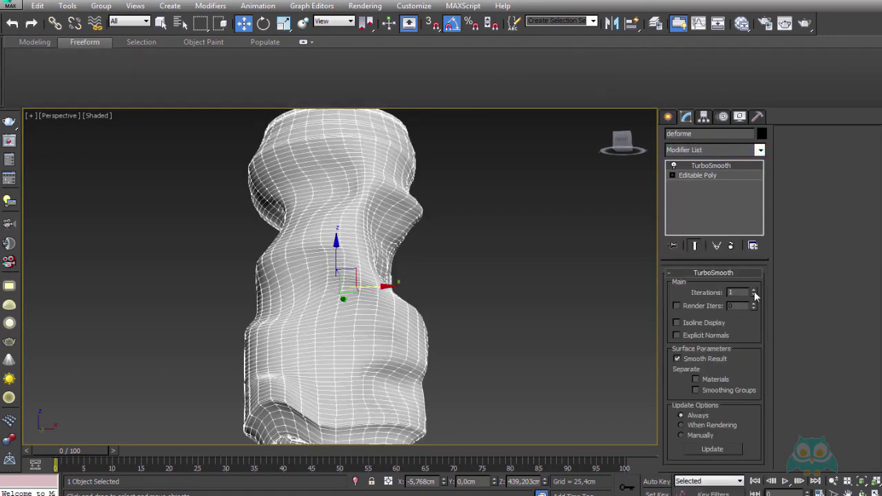
left_click(754, 291)
left_click(466, 286)
- Inspect the smoothed fold, then group the crushed can's parts as 'deforme1'
scroll(384, 311, "up", 2)
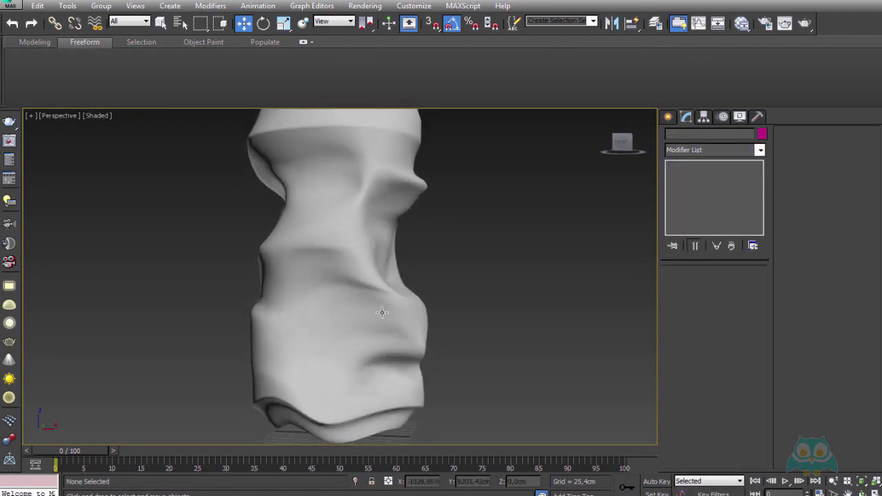
mouse_move(384, 311)
middle_mouse_down()
mouse_move(348, 269)
mouse_move(453, 222)
mouse_move(508, 234)
mouse_move(579, 232)
mouse_move(594, 205)
mouse_move(614, 227)
mouse_move(315, 260)
middle_mouse_up()
scroll(347, 297, "up", 3)
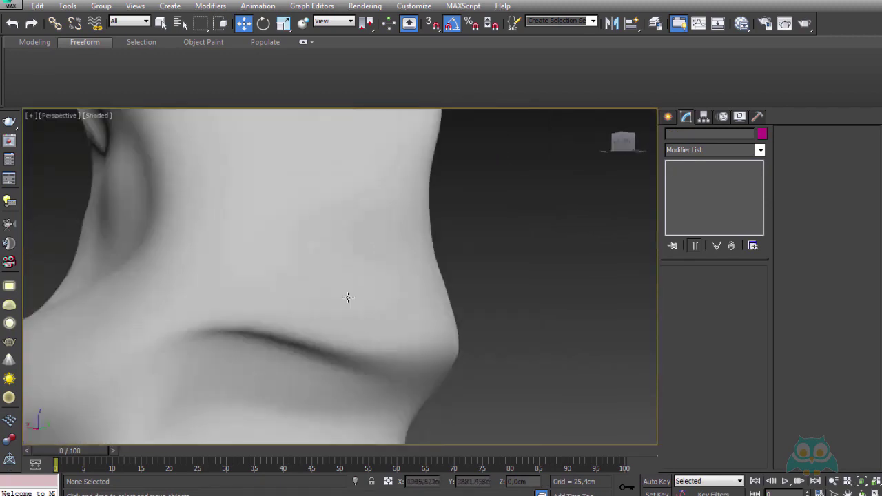
mouse_move(347, 297)
middle_mouse_down("alt")
mouse_move(202, 187)
mouse_move(216, 230)
mouse_move(276, 289)
mouse_move(310, 222)
mouse_move(211, 176)
mouse_move(301, 214)
mouse_move(237, 236)
mouse_move(338, 252)
mouse_move(333, 189)
middle_mouse_up("alt")
scroll(349, 220, "down", 6)
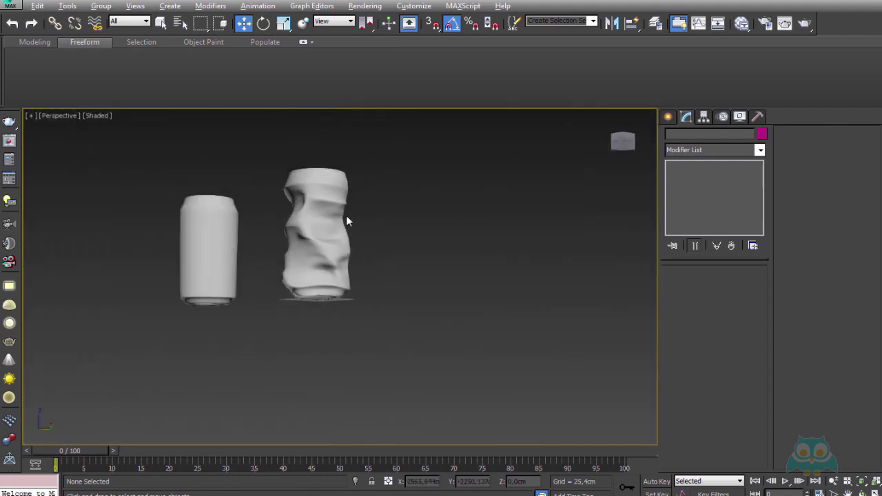
mouse_move(349, 221)
middle_mouse_down("alt")
mouse_move(300, 200)
mouse_move(404, 216)
middle_mouse_up("alt")
scroll(404, 217, "down", 5)
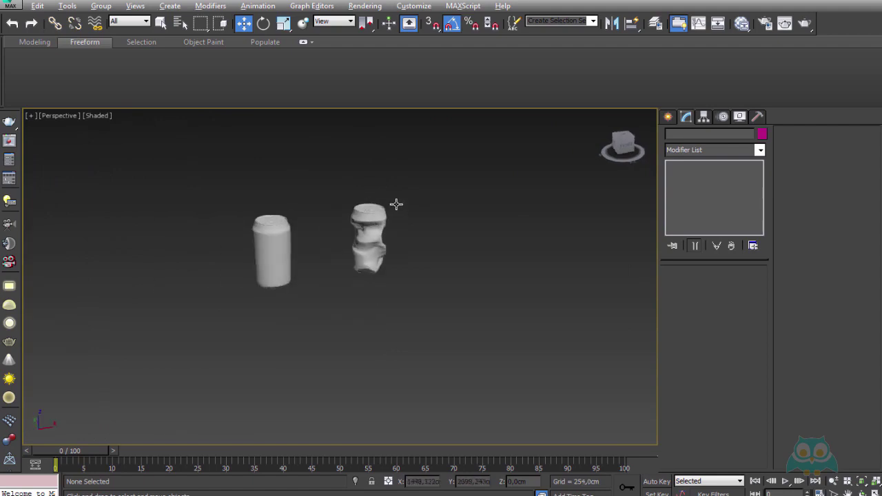
left_click(350, 279)
scroll(351, 282, "up", 3)
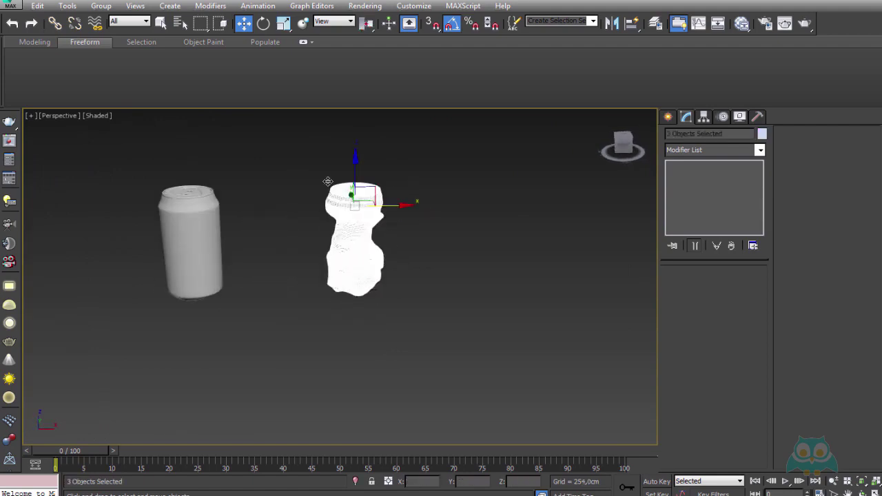
left_click(108, 8)
left_click(116, 20)
type("deforme1")
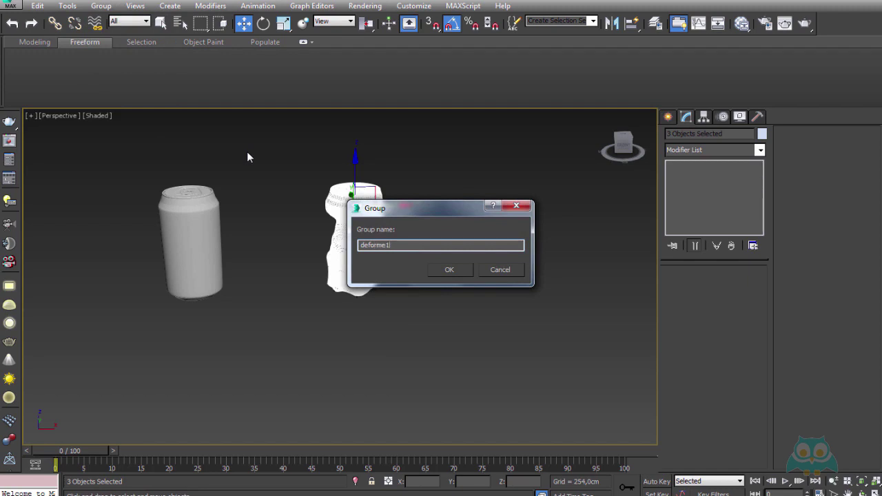
left_click(449, 269)
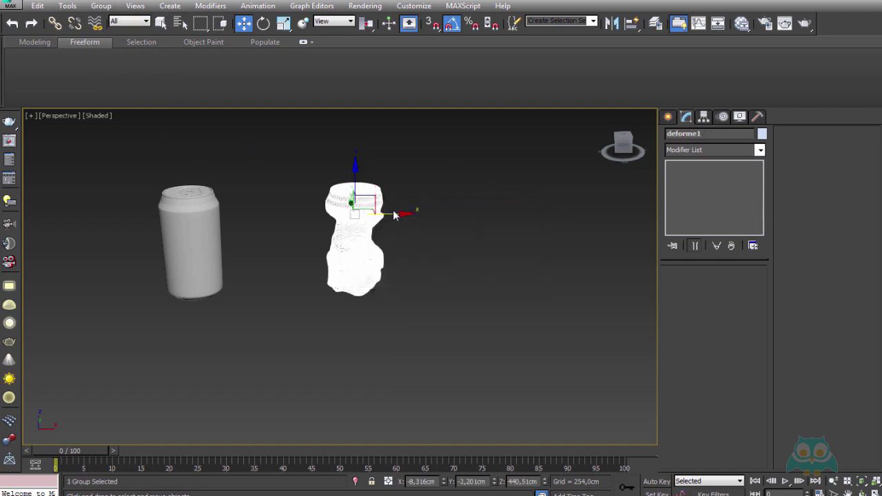
- Move the deforme1 group left and select all parts of the plain can
left_click_drag(387, 211, 356, 278)
left_click(356, 278)
mouse_move(357, 278)
middle_mouse_down("alt")
mouse_move(336, 279)
mouse_move(345, 138)
middle_mouse_up("alt")
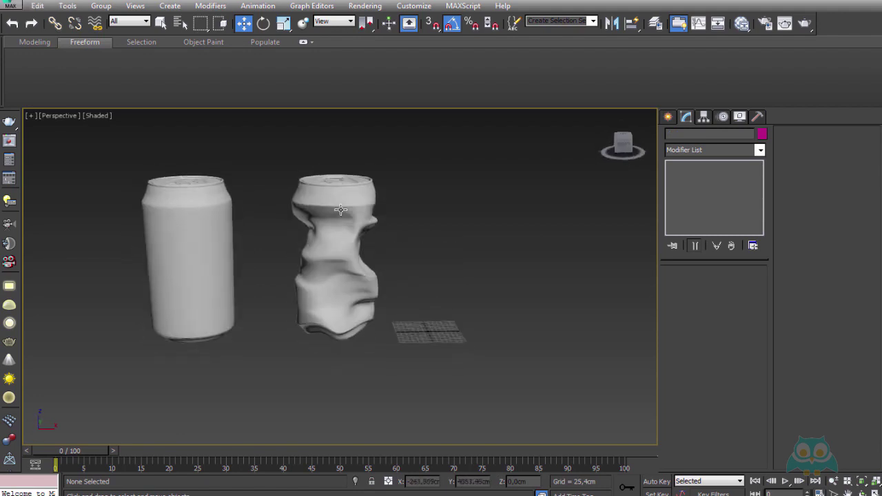
left_click(188, 226)
left_click_drag(245, 377, 263, 403)
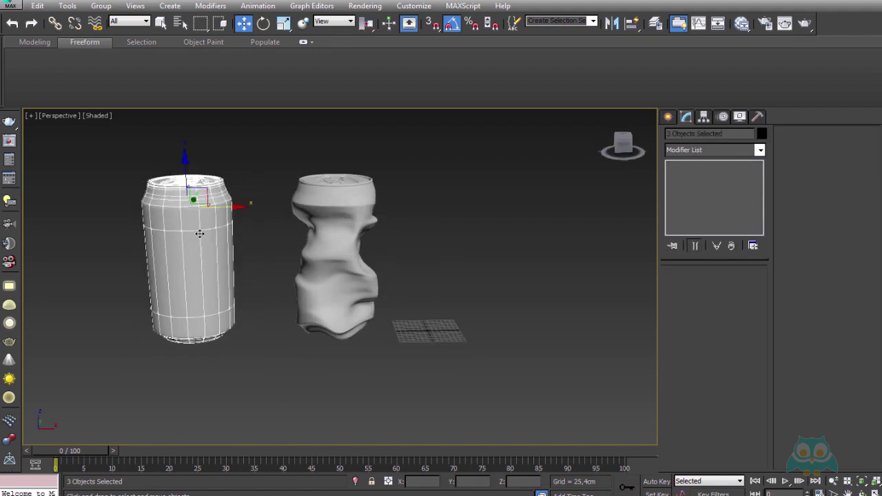
- Copy the plain can to the right of the crumpled can
left_click_drag(199, 234, 550, 233, "shift")
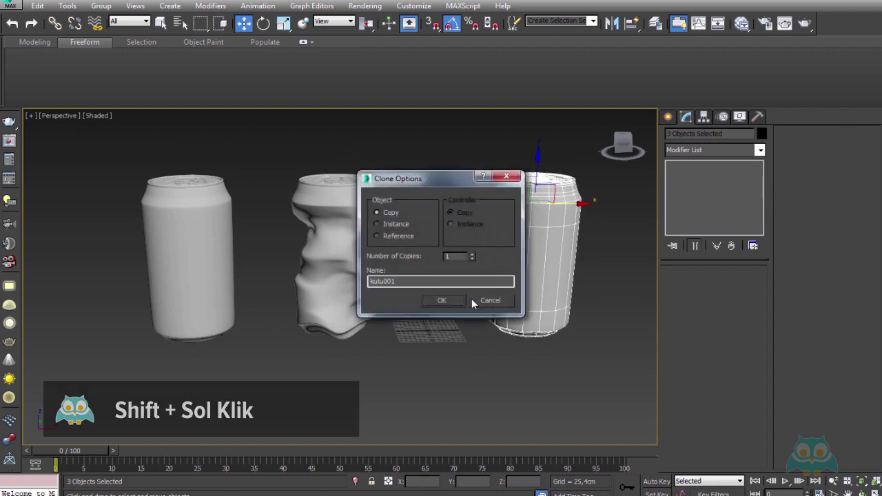
left_click(441, 301)
middle_click_drag(514, 256, 418, 256)
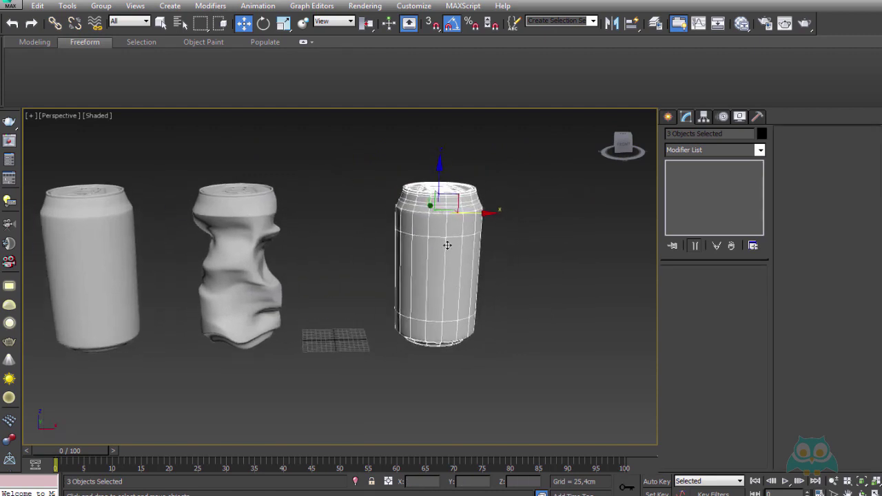
left_click(441, 275)
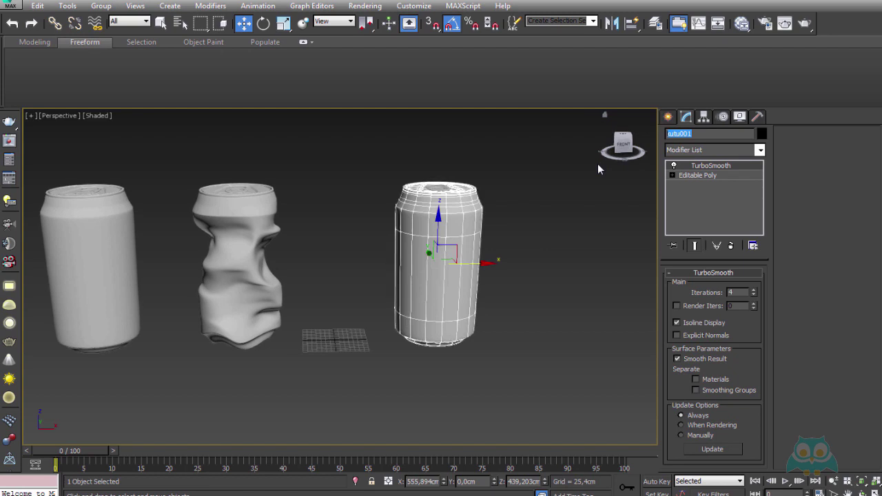
- Rename the copied can 'bask' and go to its base editable mesh
type("bask")
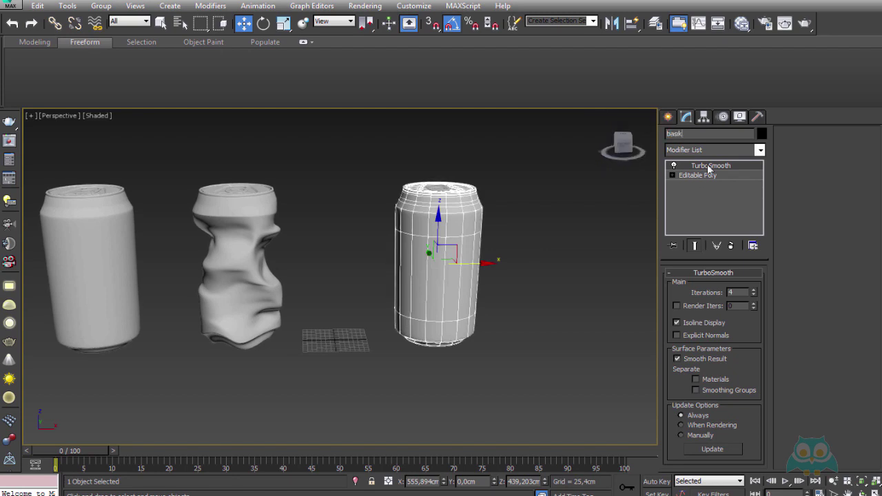
mouse_move(621, 240)
middle_mouse_down("alt")
mouse_move(536, 210)
mouse_move(528, 244)
middle_mouse_up("alt")
left_click(528, 245)
scroll(467, 253, "up", 3)
left_click(466, 252)
mouse_move(466, 252)
middle_mouse_down("alt")
mouse_move(463, 178)
mouse_move(366, 208)
mouse_move(524, 254)
mouse_move(473, 256)
mouse_move(473, 276)
mouse_move(479, 189)
middle_mouse_up("alt")
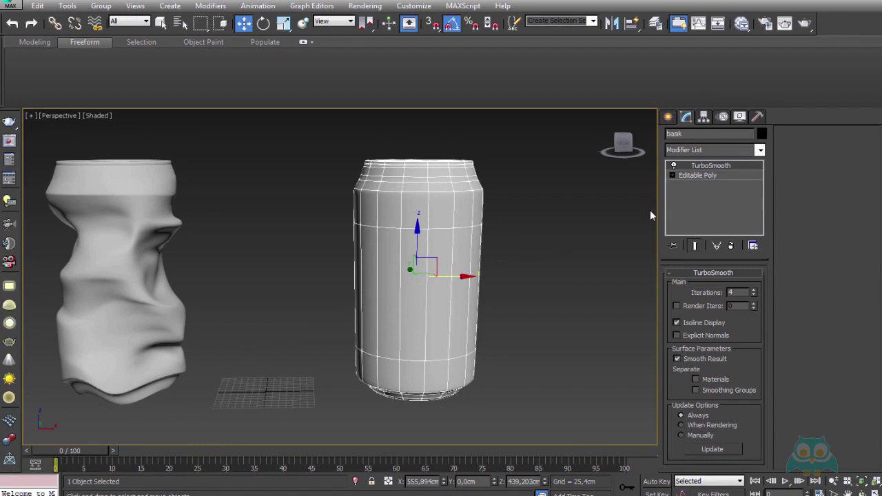
left_click(704, 175)
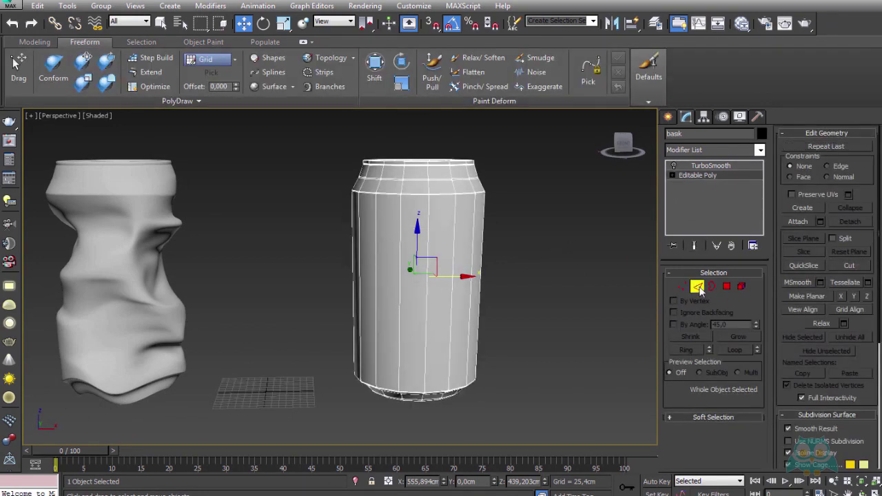
- Connect the can's vertical edge ring with 10 new horizontal edge loops
left_click(698, 286)
left_click_drag(617, 321, 617, 322)
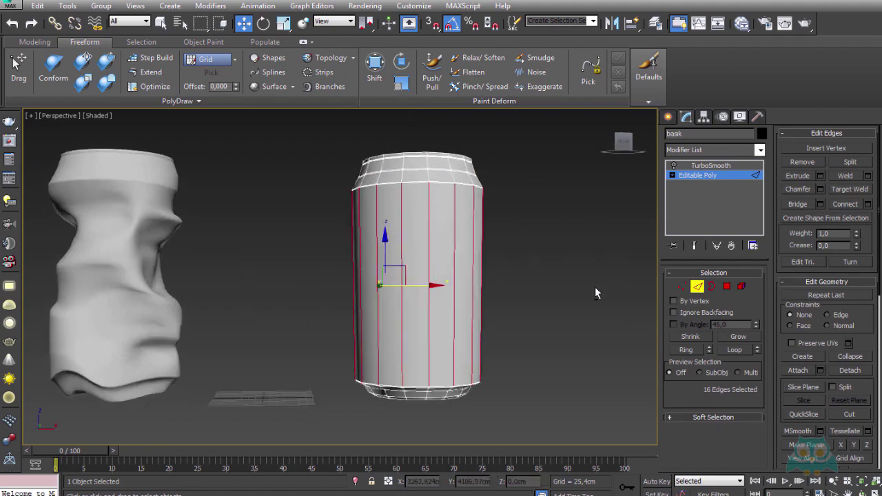
middle_click_drag(595, 287, 577, 309, "alt")
left_click(868, 205)
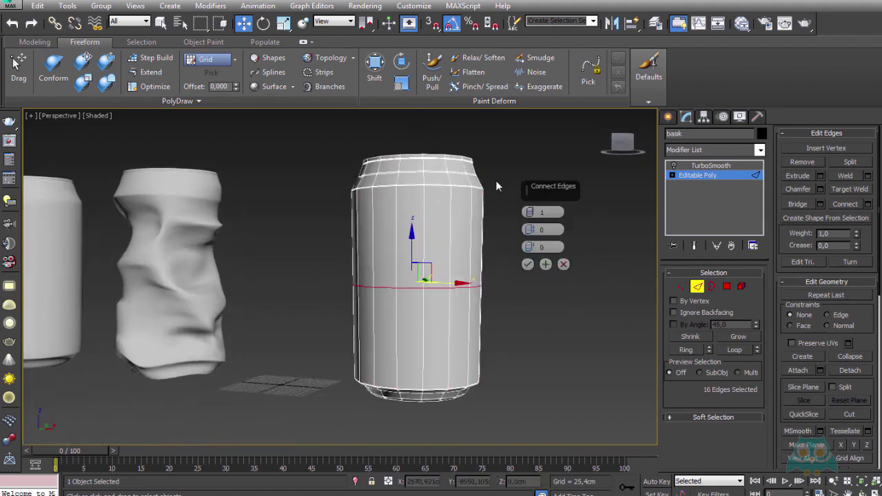
left_click_drag(532, 212, 531, 213)
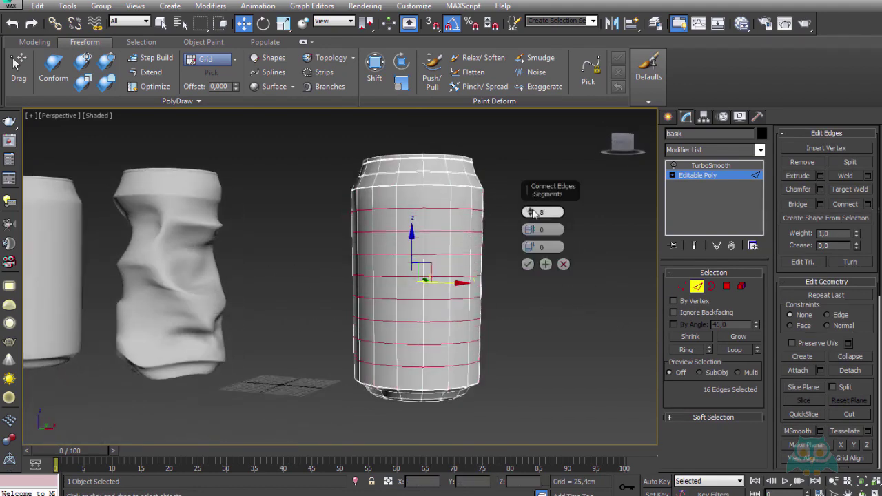
left_click(528, 264)
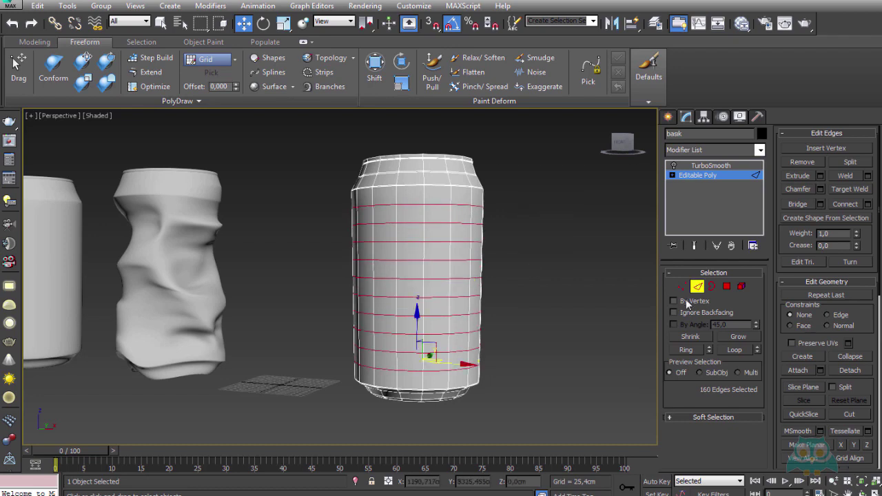
- In TurboSmooth, turn off Isoline Display to show the full subdivided mesh
left_click(698, 286)
left_click(710, 166)
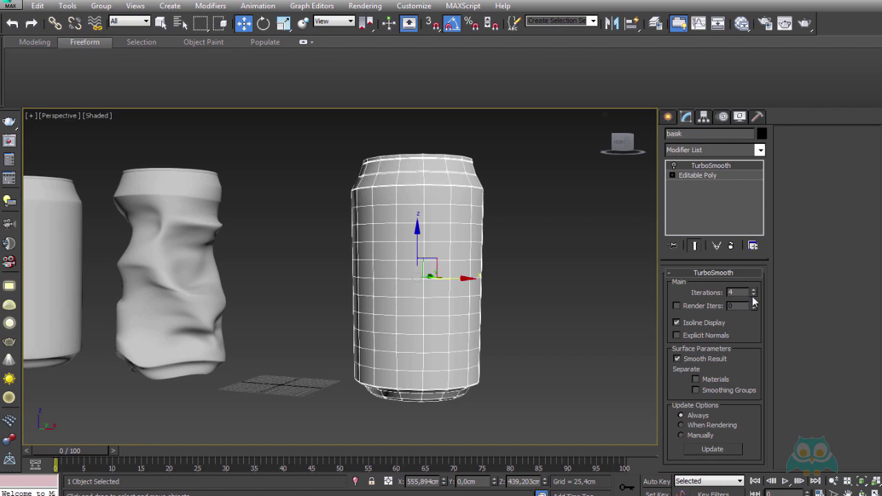
left_click(674, 167)
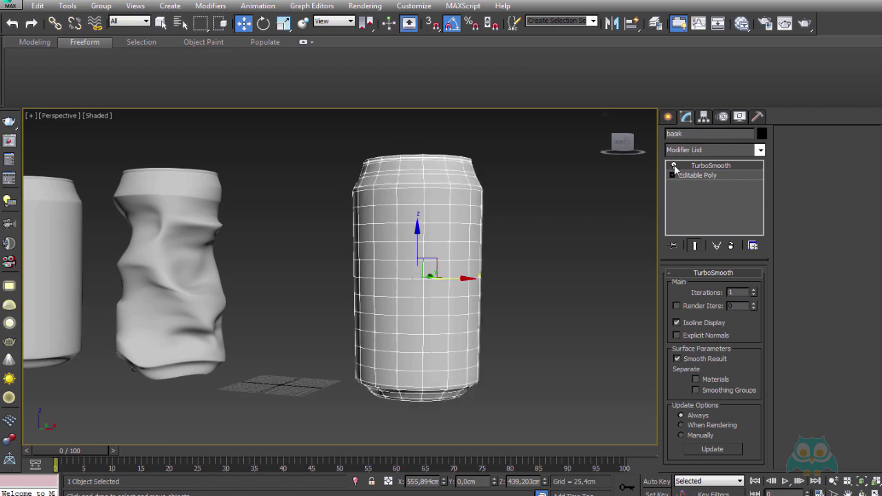
middle_click_drag(536, 256, 732, 332, "alt")
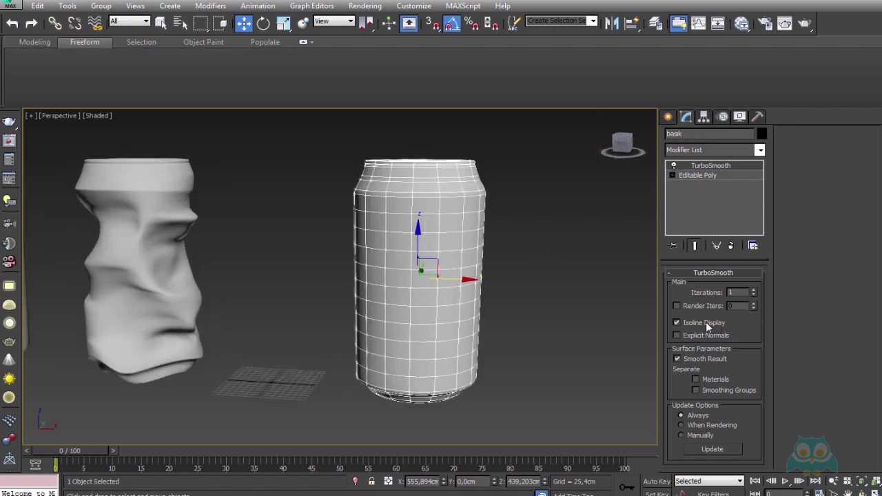
left_click(706, 324)
left_click(546, 285)
left_click(471, 256)
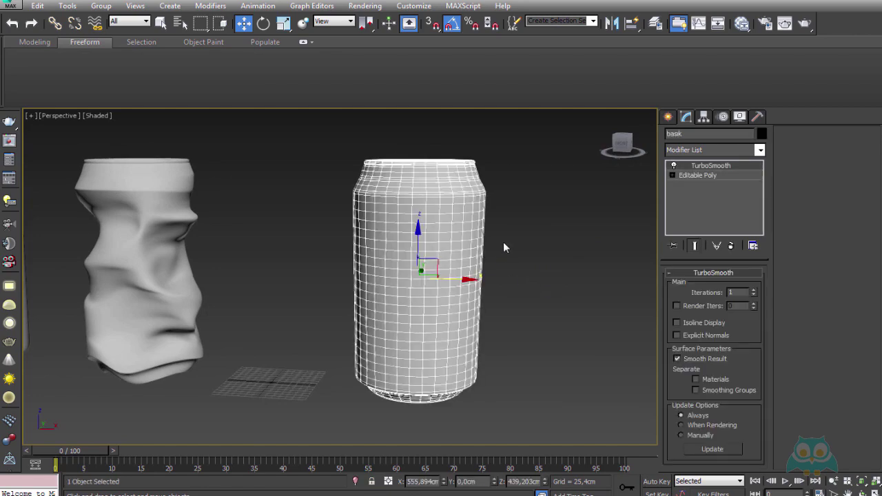
mouse_move(488, 264)
middle_mouse_down("alt")
mouse_move(510, 236)
mouse_move(454, 249)
middle_mouse_up("alt")
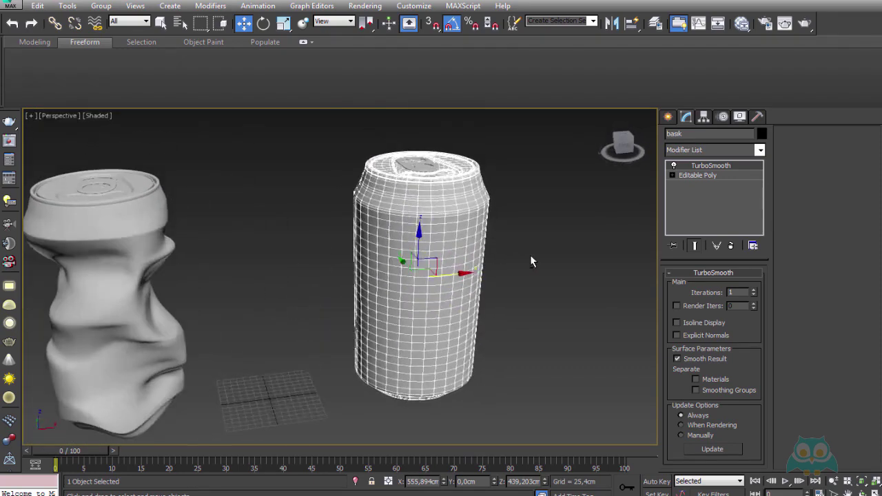
- Convert the bask can to an Editable Poly and attach the pull-tab to it
right_click(432, 206)
mouse_move(494, 324)
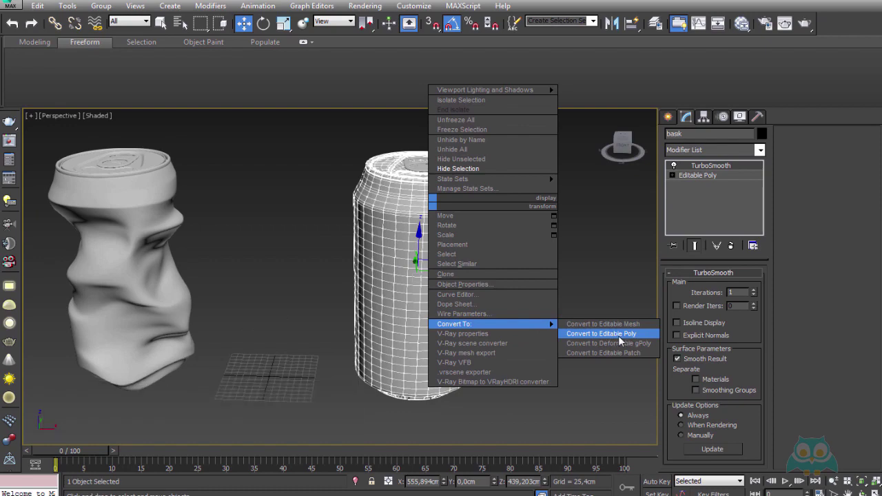
left_click(623, 335)
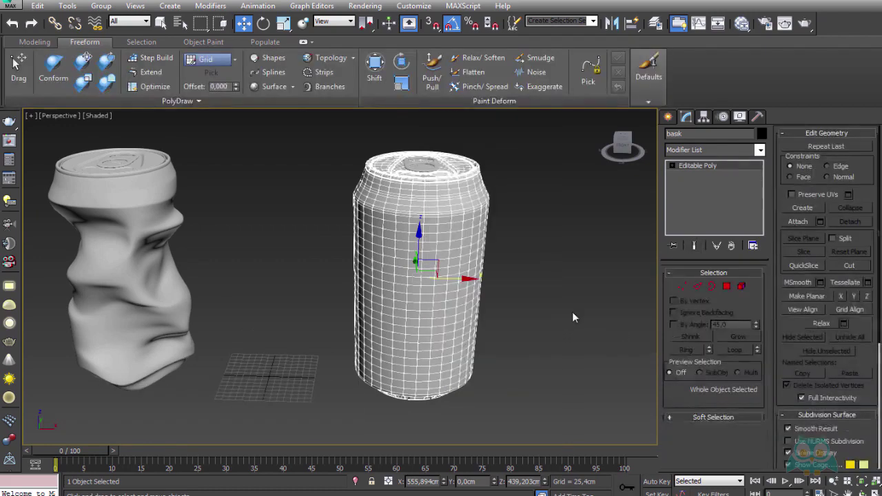
left_click(573, 312)
mouse_move(482, 256)
middle_mouse_down()
mouse_move(459, 216)
mouse_move(421, 225)
middle_mouse_up()
scroll(421, 225, "up", 3)
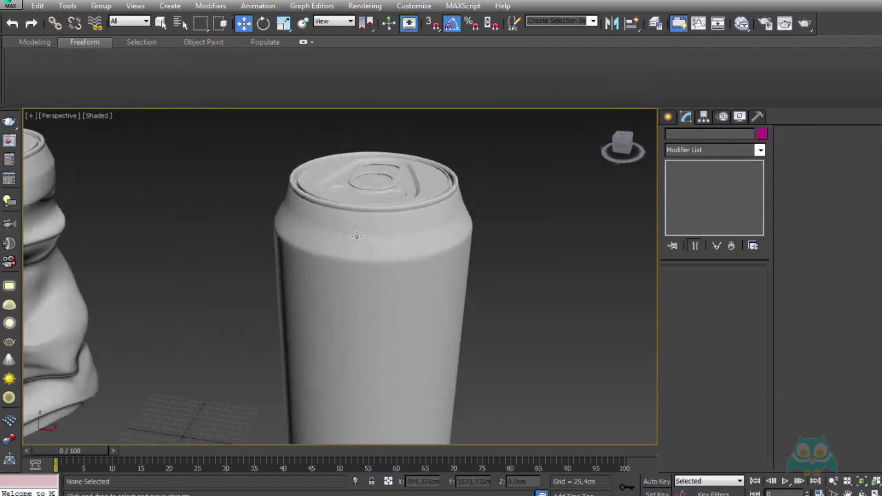
left_click(360, 216)
scroll(366, 214, "up", 2)
scroll(391, 208, "up", 3)
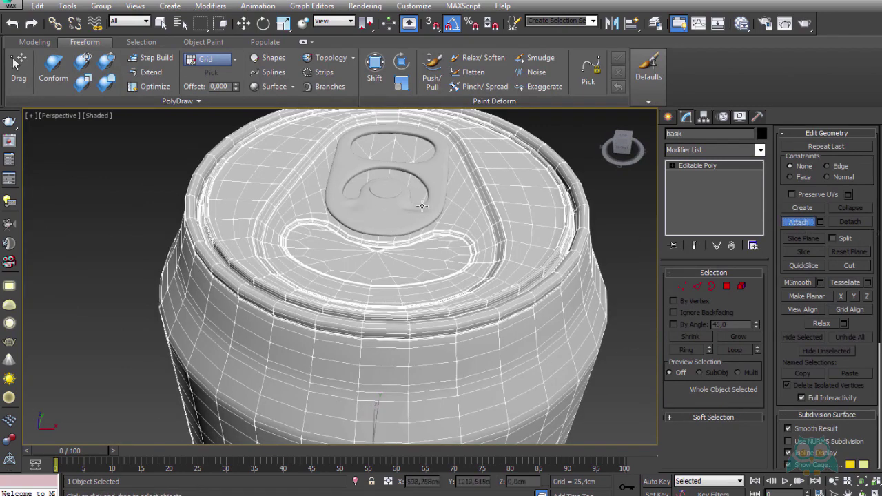
left_click(385, 187)
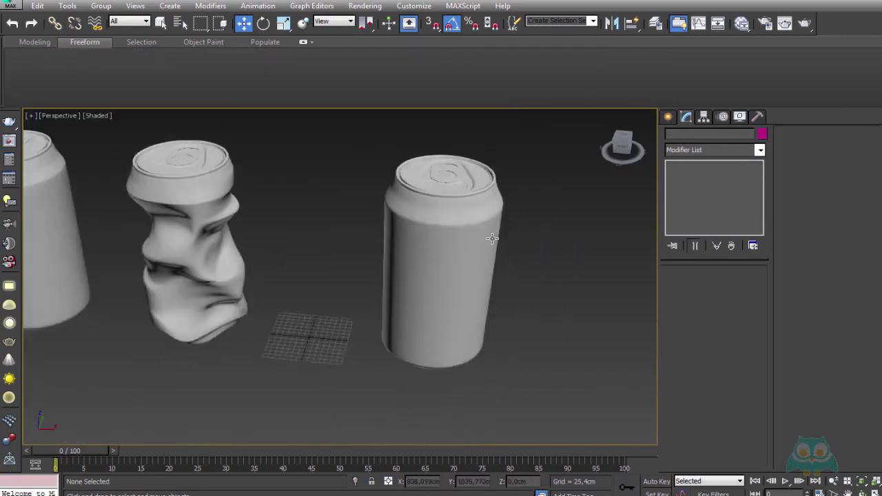
- In the front view, select the bask can and pick the Shift sculpting brush
key("f")
scroll(290, 269, "down", 3)
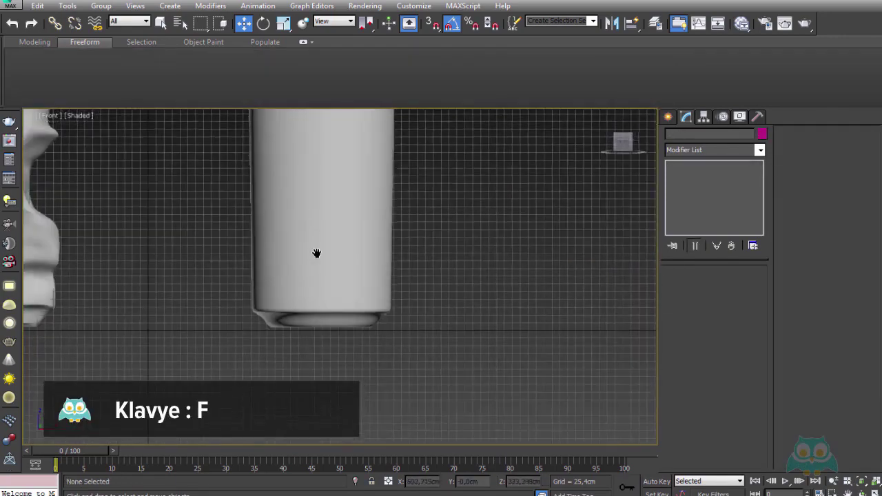
scroll(315, 253, "down", 3)
middle_click_drag(335, 287, 363, 289)
left_click(413, 269)
middle_click_drag(413, 269, 419, 261)
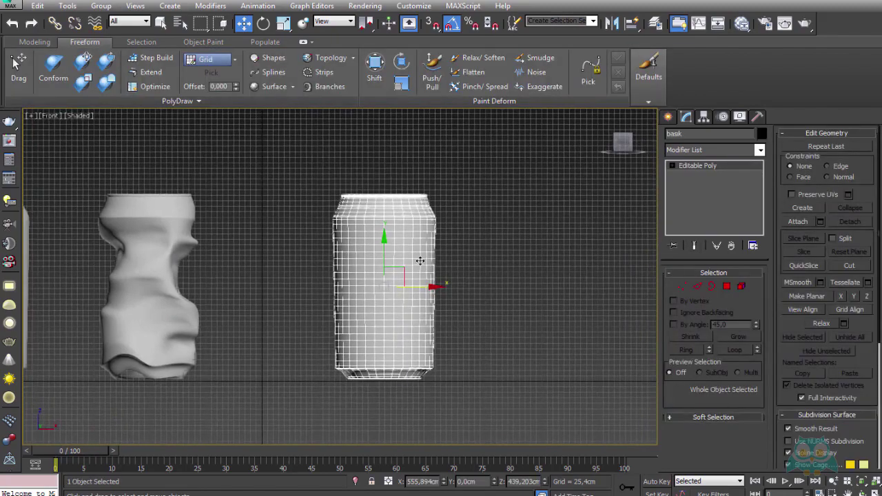
left_click(376, 75)
middle_click_drag(502, 255, 435, 262)
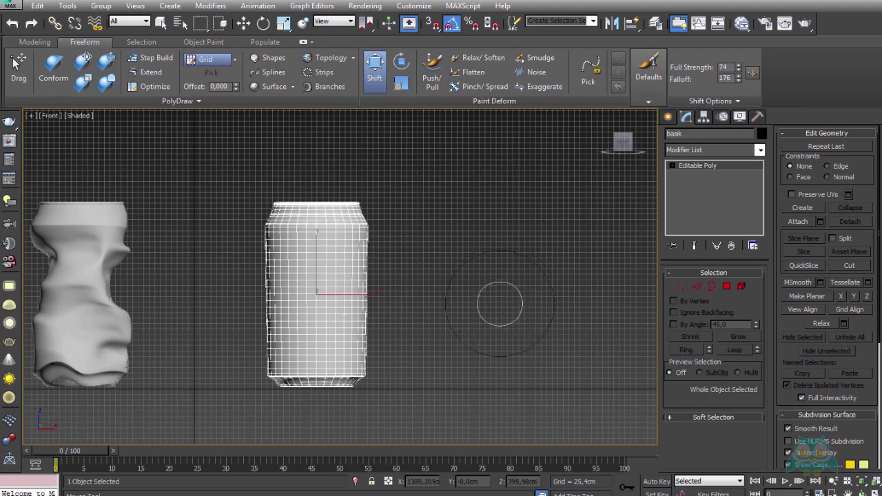
middle_click_drag(499, 304, 505, 296)
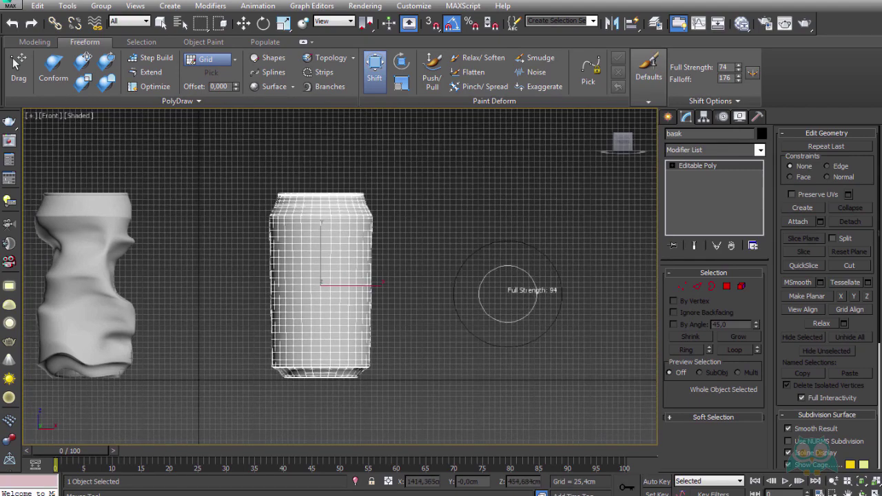
middle_click_drag(432, 348, 473, 342)
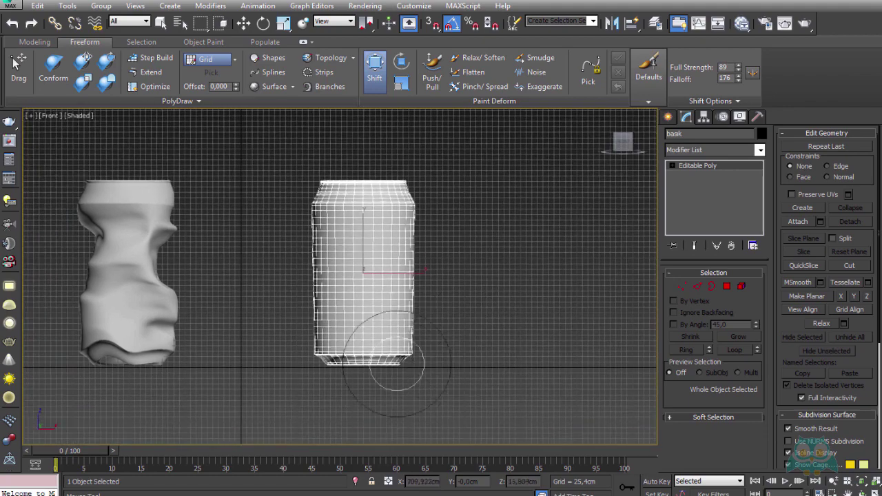
middle_click_drag(410, 369, 473, 338)
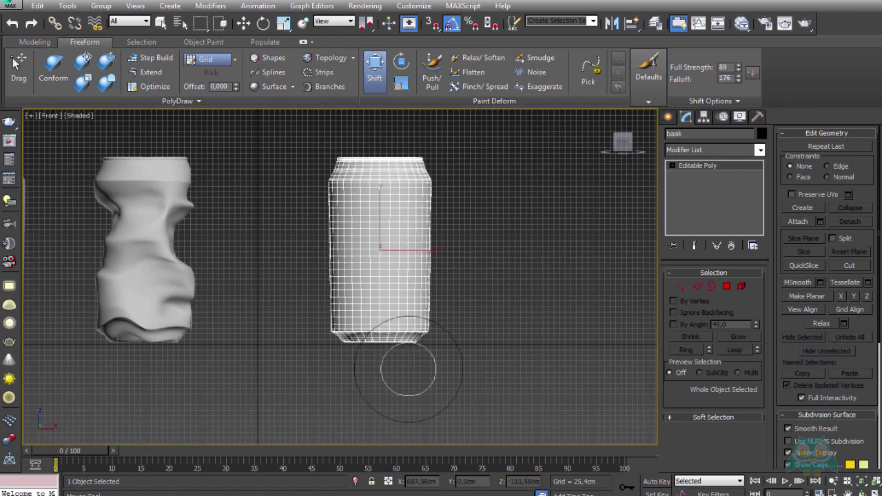
scroll(420, 364, "up", 2)
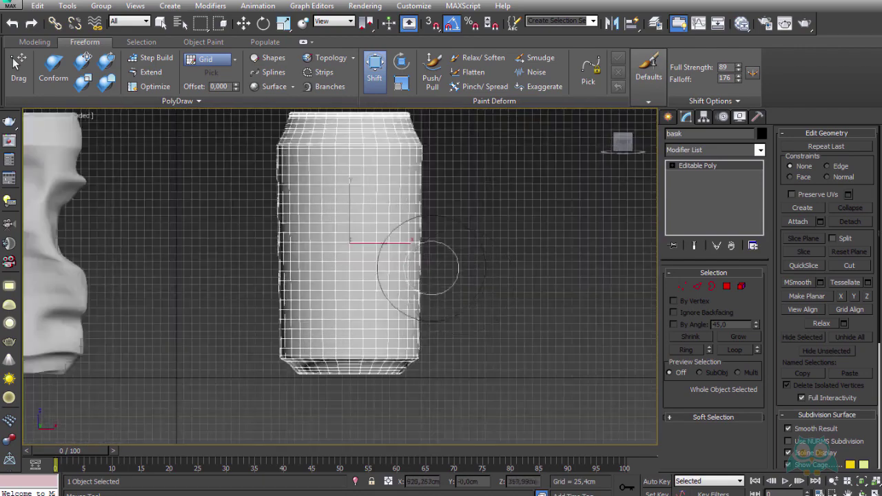
scroll(434, 269, "up", 3)
scroll(457, 273, "up", 3)
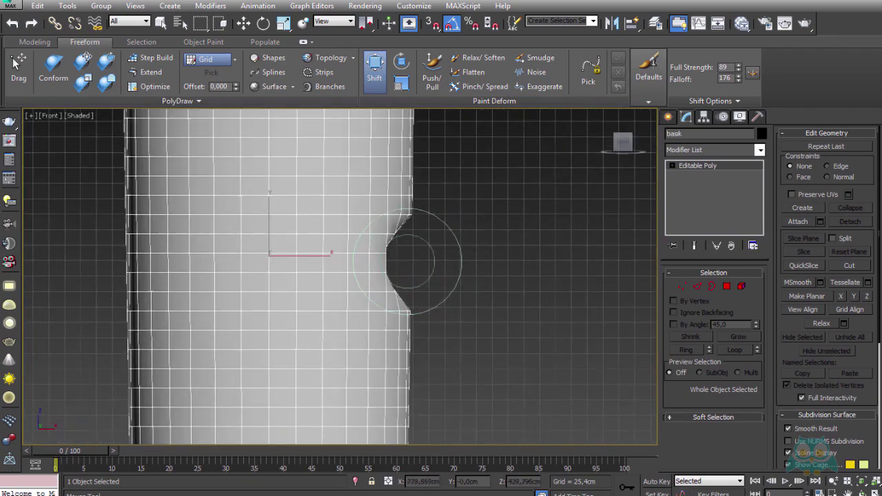
- Bulge the can's side, deepen the right dent, and crumple the bottom edge
mouse_move(407, 262)
left_mouse_down()
mouse_move(466, 265)
mouse_move(404, 256)
left_mouse_up()
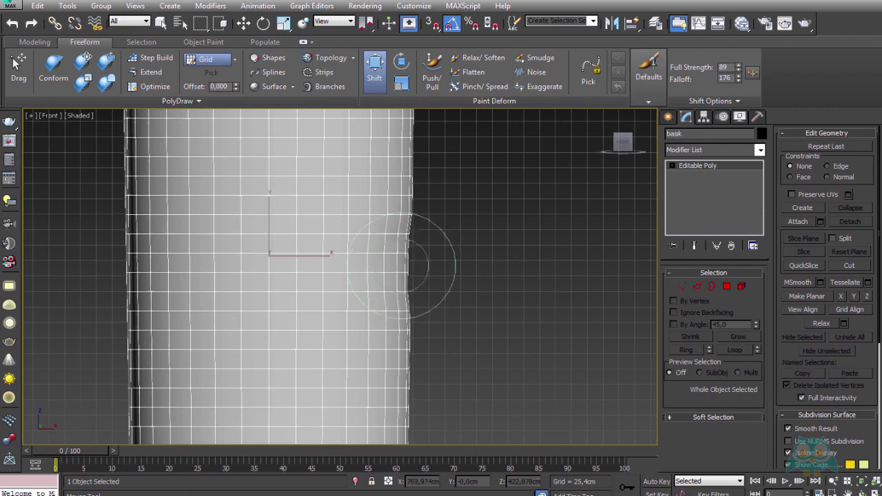
mouse_move(393, 267)
left_mouse_down()
mouse_move(372, 266)
mouse_move(423, 256)
left_mouse_up()
scroll(428, 276, "down", 3)
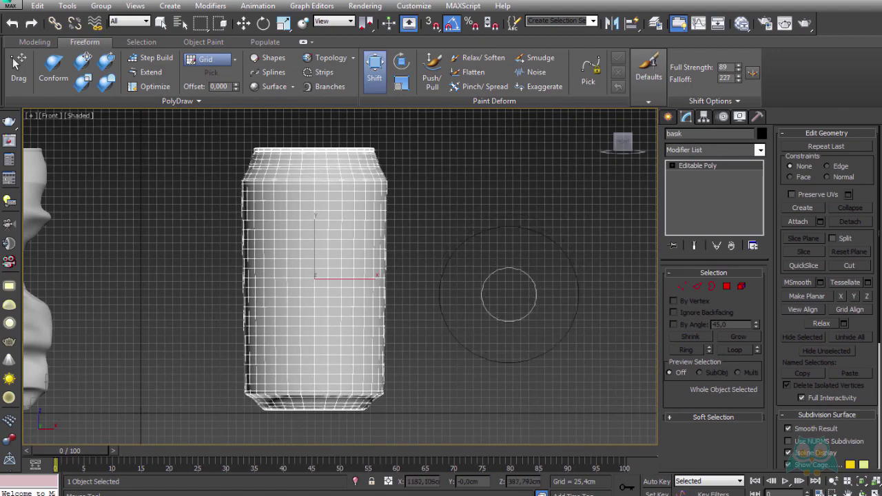
scroll(503, 304, "down", 2)
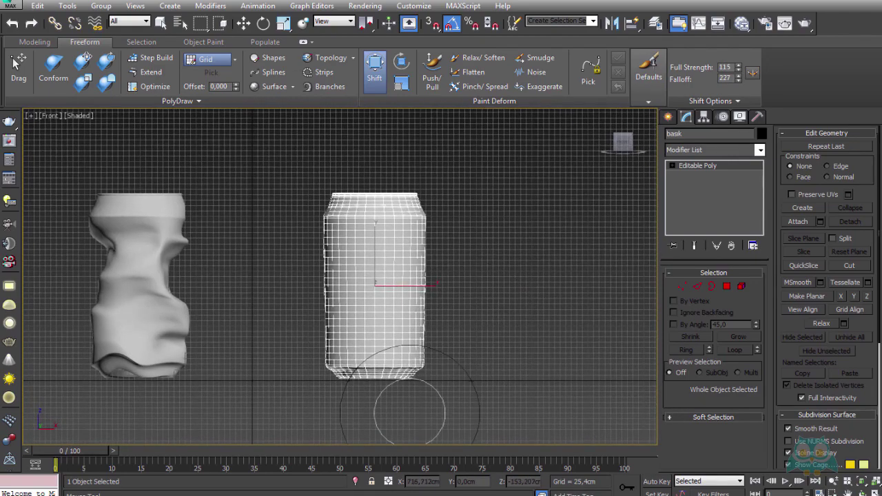
middle_click_drag(409, 412, 444, 387)
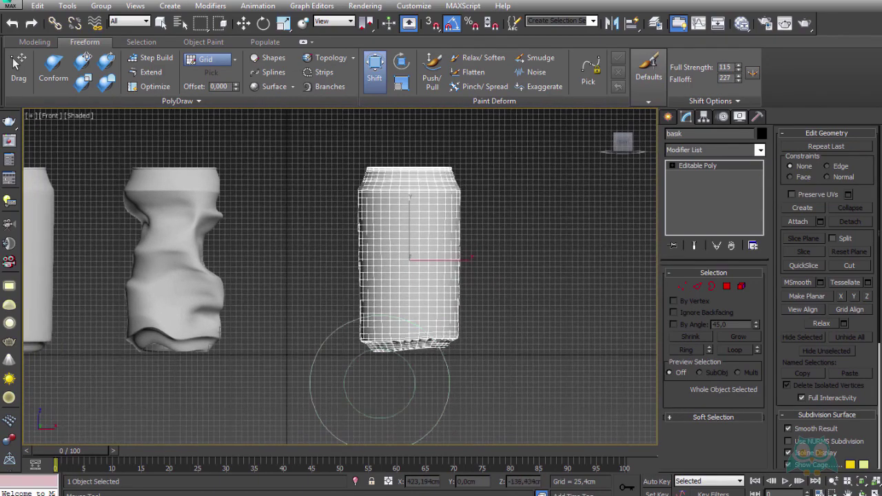
left_click_drag(379, 384, 374, 345)
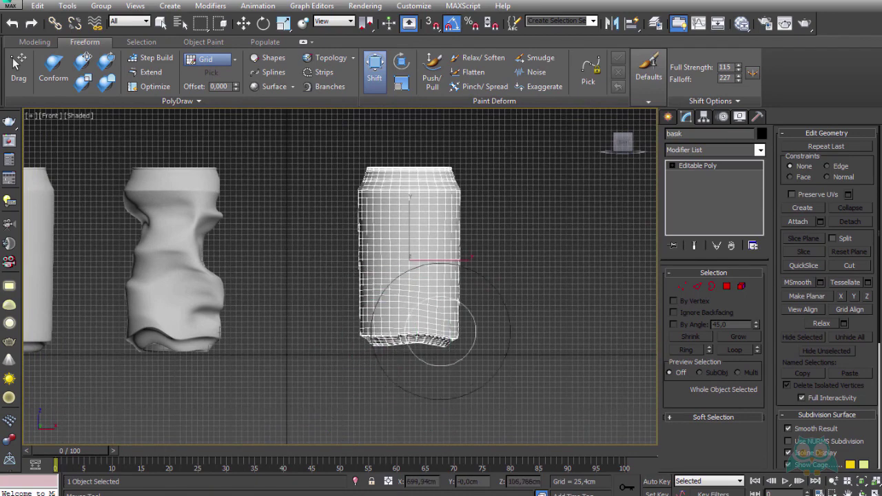
mouse_move(441, 330)
left_mouse_down()
mouse_move(431, 336)
mouse_move(444, 319)
left_mouse_up()
mouse_move(376, 334)
left_mouse_down()
mouse_move(394, 364)
mouse_move(386, 335)
left_mouse_up()
- Pull the can's top rim down and flatten it across both corners
left_click_drag(370, 174, 370, 181)
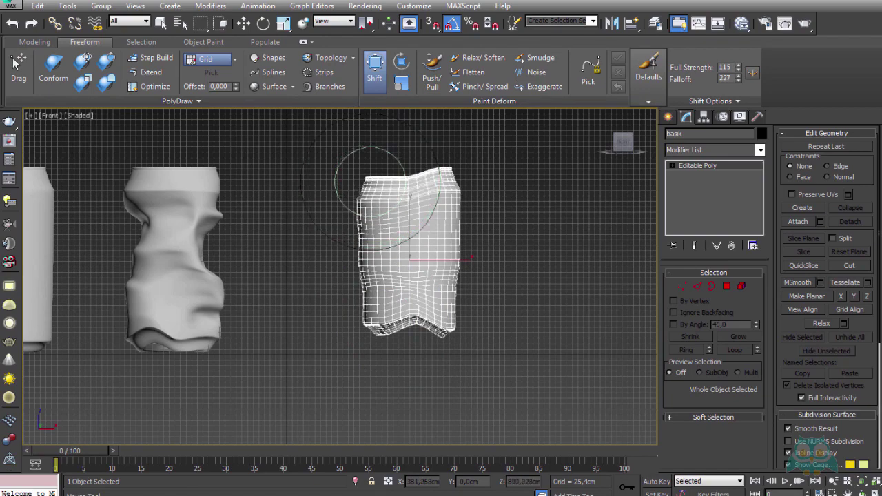
left_click_drag(439, 162, 439, 173)
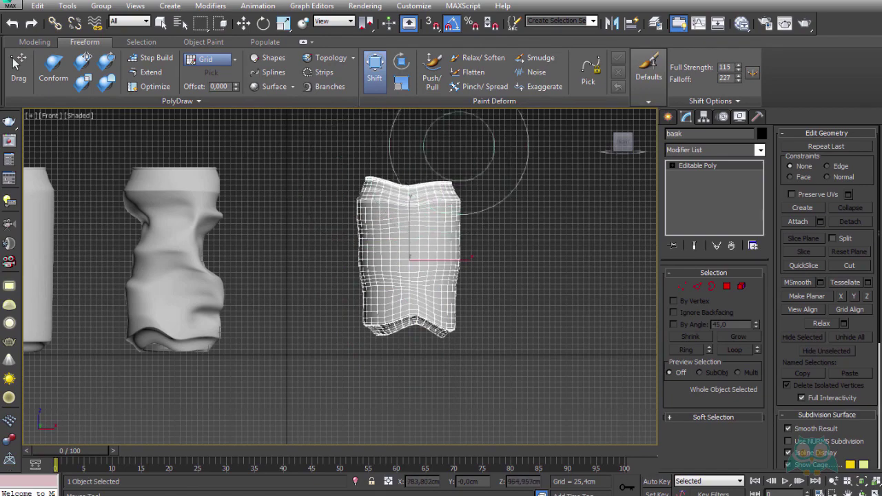
left_click_drag(429, 103, 377, 149)
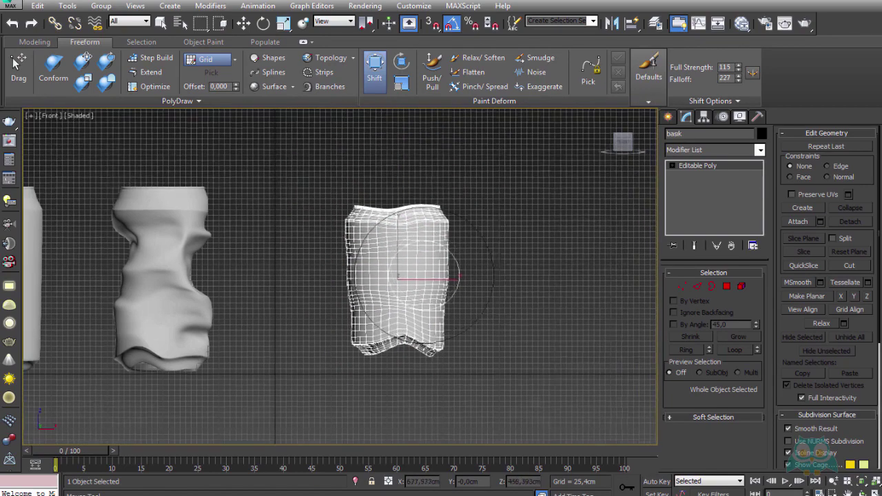
middle_click_drag(430, 296, 419, 315)
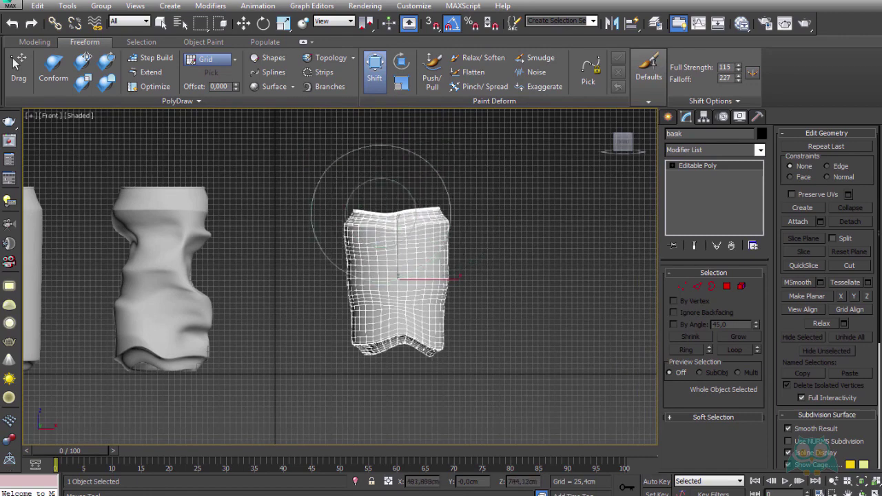
left_click_drag(419, 200, 420, 211)
left_click_drag(414, 180, 389, 199)
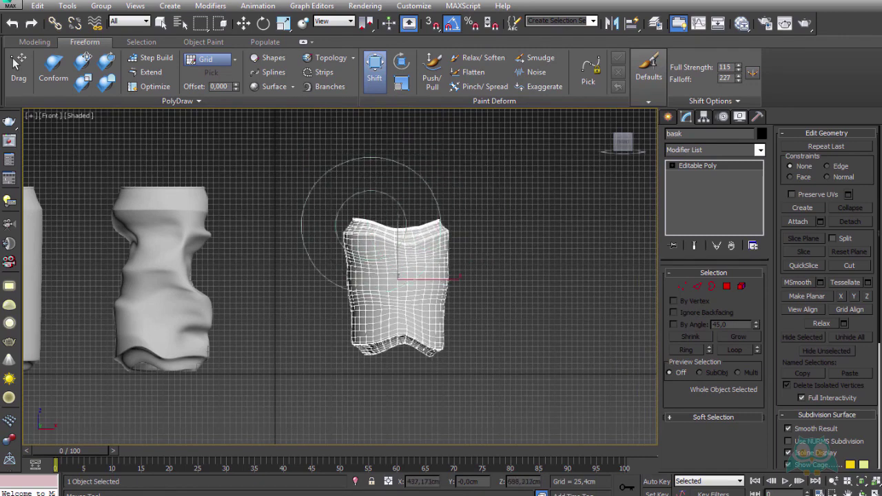
left_click_drag(465, 208, 363, 198)
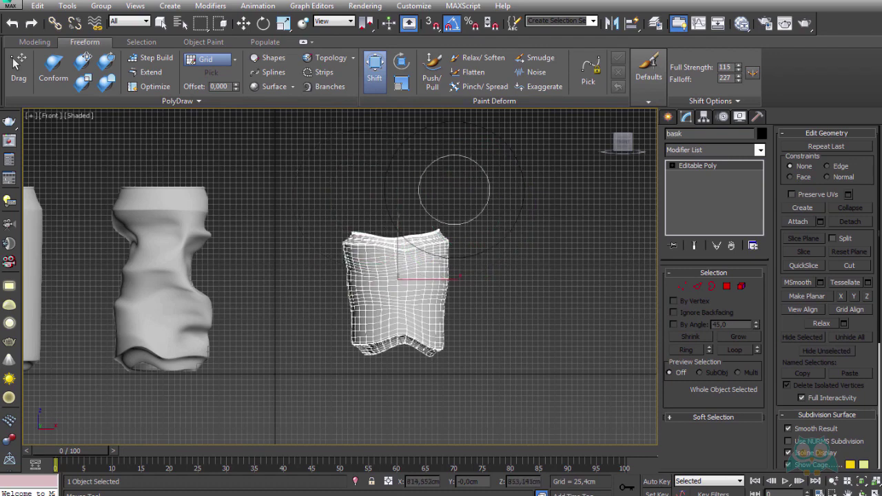
left_click_drag(455, 189, 452, 203)
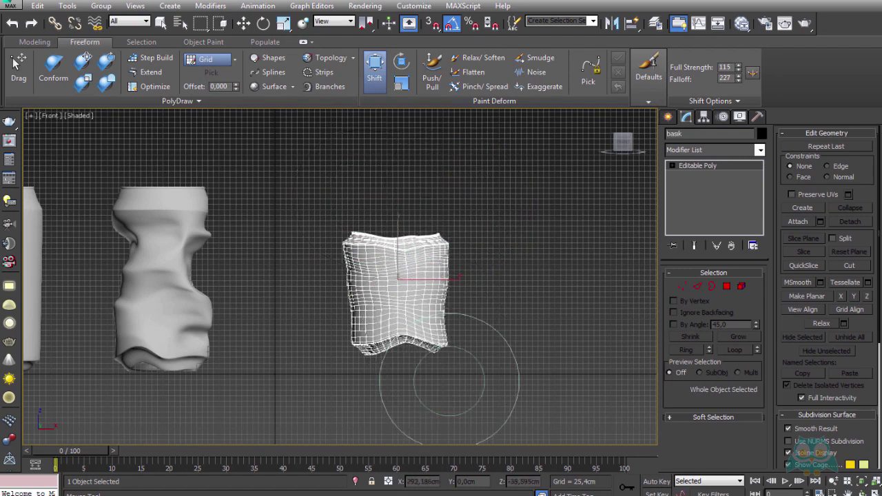
- Reshape the bottom edge upward and bow the middle of the top edge downward
left_click_drag(443, 378, 372, 386)
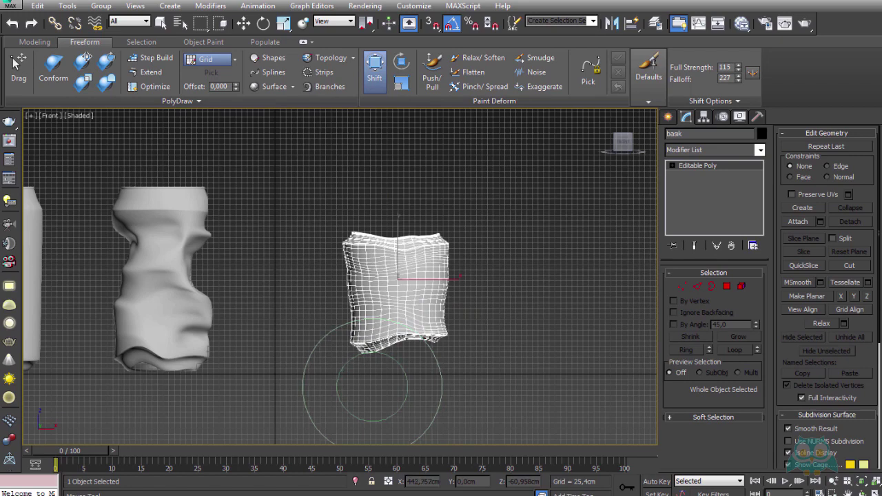
mouse_move(384, 354)
left_mouse_down()
mouse_move(381, 314)
mouse_move(465, 343)
left_mouse_up()
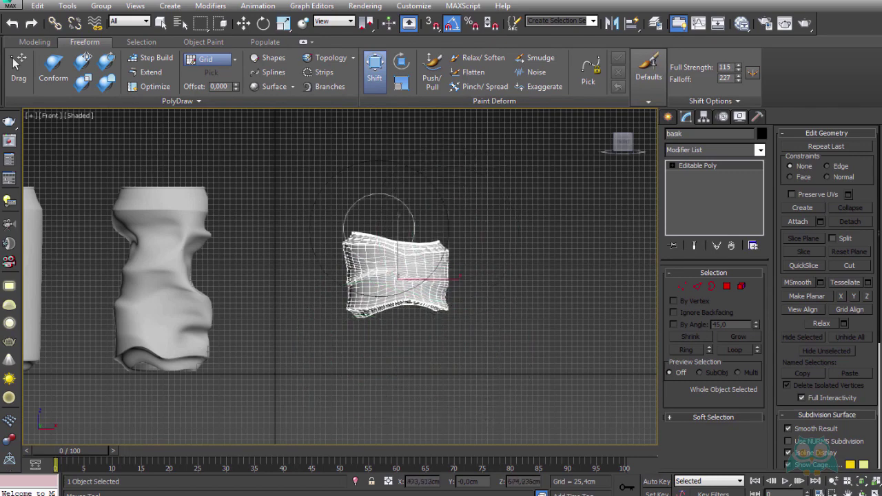
left_click_drag(369, 222, 370, 241)
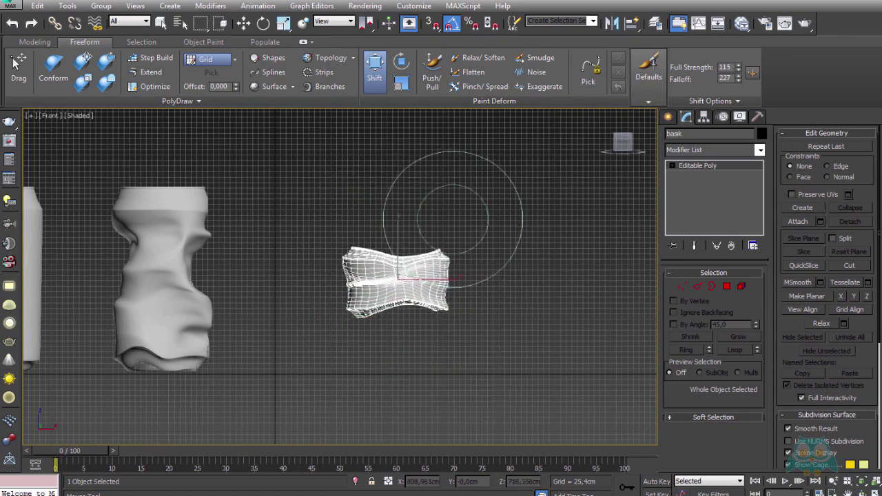
left_click_drag(449, 214, 447, 247)
left_click_drag(371, 245, 365, 227)
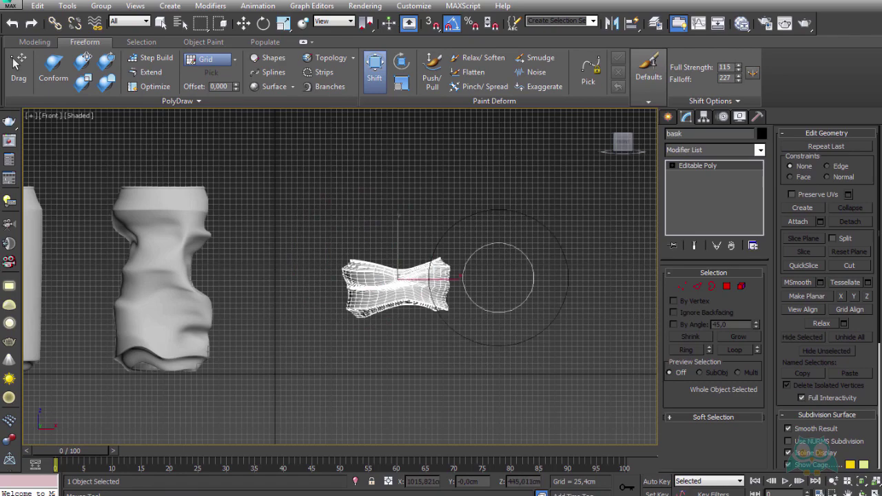
mouse_move(498, 281)
middle_mouse_down("alt")
mouse_move(511, 254)
mouse_move(430, 261)
mouse_move(394, 205)
mouse_move(404, 241)
mouse_move(390, 201)
mouse_move(455, 217)
mouse_move(354, 262)
mouse_move(264, 258)
mouse_move(348, 343)
mouse_move(427, 267)
mouse_move(408, 309)
mouse_move(410, 237)
mouse_move(427, 255)
middle_mouse_up("alt")
- In the front view, move the flattened can left and down beside the crushed can
right_click(511, 253)
scroll(430, 260, "up", 5)
scroll(348, 343, "down", 3)
scroll(428, 255, "down", 2)
scroll(420, 293, "down", 3)
middle_click_drag(420, 296, 443, 297)
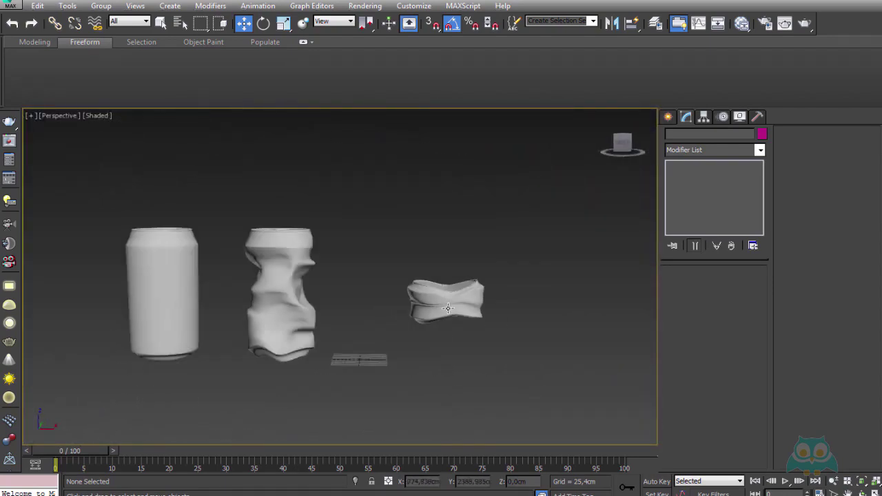
left_click(445, 293)
key("f")
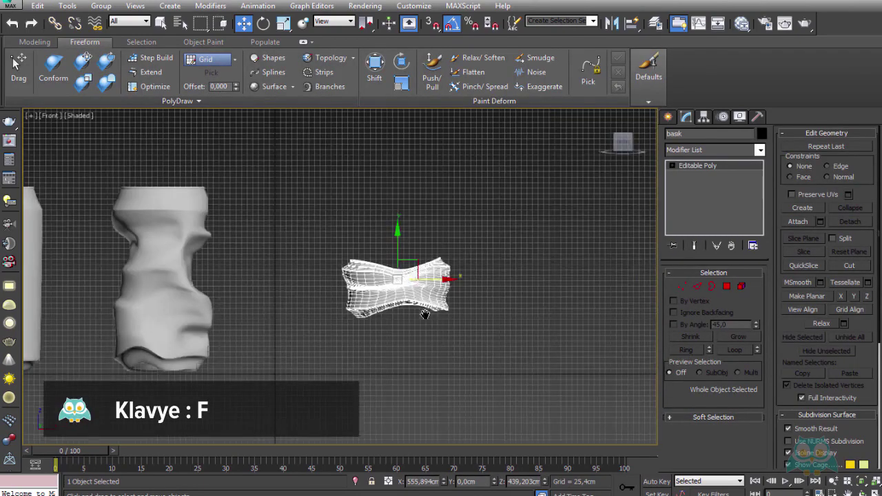
scroll(478, 322, "down", 2)
scroll(406, 339, "up", 2)
left_click_drag(506, 249, 382, 297)
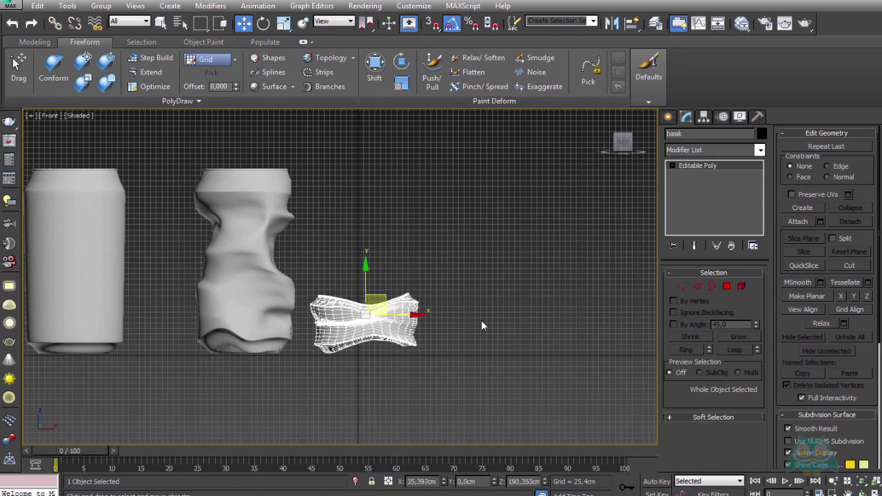
- Tilt the flattened can about -5° on Z, deselect it, and return to perspective
scroll(382, 338, "up", 4)
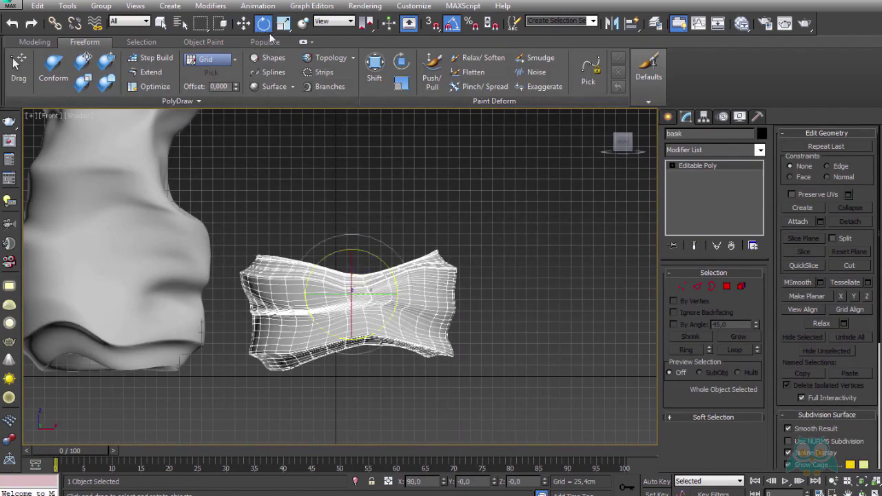
left_click_drag(377, 255, 351, 270)
left_click(245, 23)
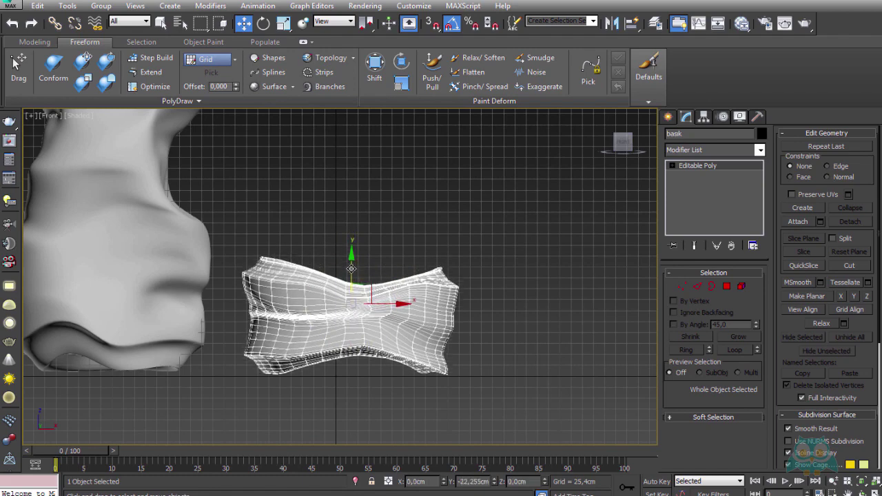
left_click(462, 286)
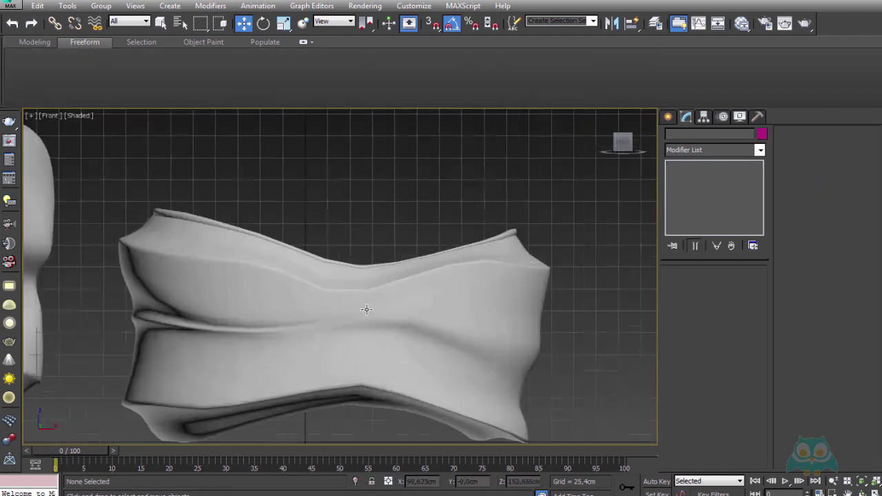
key("p")
scroll(442, 315, "down", 5)
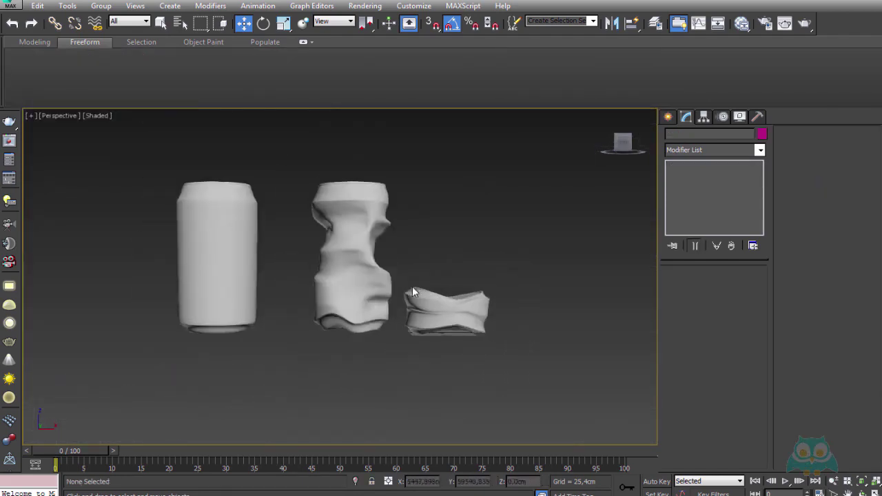
mouse_move(412, 286)
middle_mouse_down("alt")
mouse_move(325, 276)
mouse_move(233, 224)
mouse_move(324, 237)
mouse_move(317, 283)
middle_mouse_up("alt")
scroll(232, 224, "up", 2)
scroll(244, 232, "down", 4)
scroll(317, 283, "up", 2)
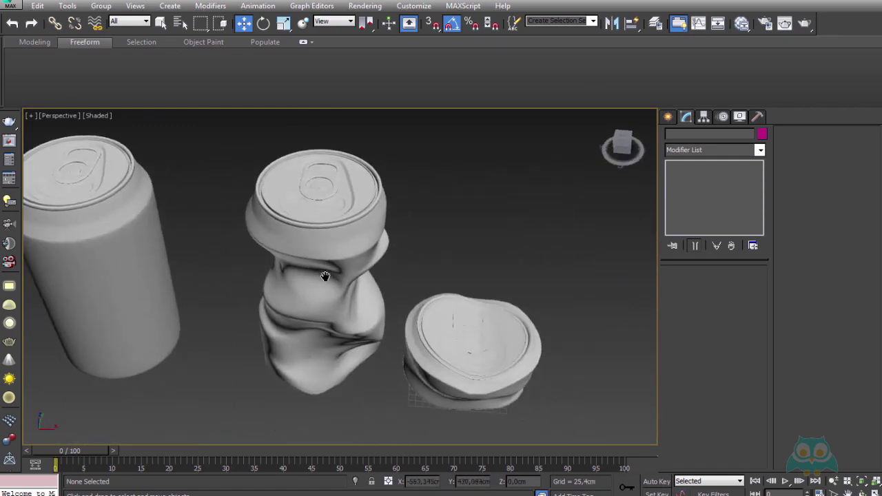
scroll(344, 238, "up", 2)
scroll(433, 304, "down", 5)
middle_click_drag(433, 303, 445, 341, "alt")
scroll(430, 321, "up", 3)
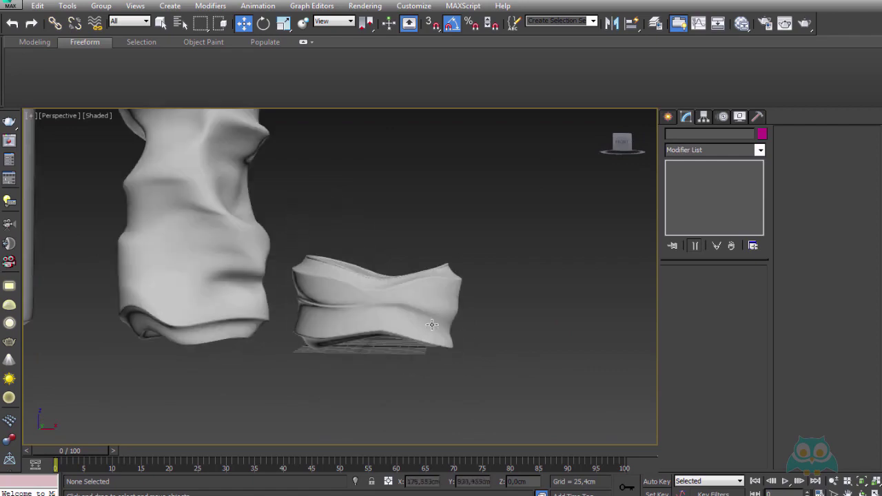
scroll(413, 331, "down", 1)
scroll(364, 341, "up", 2)
middle_click_drag(365, 341, 420, 292, "alt")
scroll(419, 292, "up", 2)
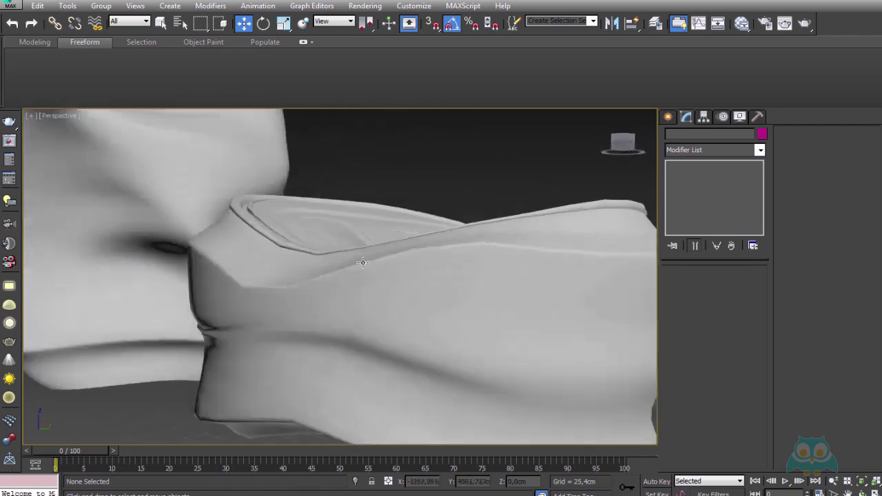
scroll(419, 244, "down", 3)
mouse_move(419, 244)
middle_mouse_down("alt")
mouse_move(456, 246)
mouse_move(473, 207)
mouse_move(496, 290)
mouse_move(362, 281)
mouse_move(465, 299)
middle_mouse_up("alt")
scroll(409, 258, "up", 3)
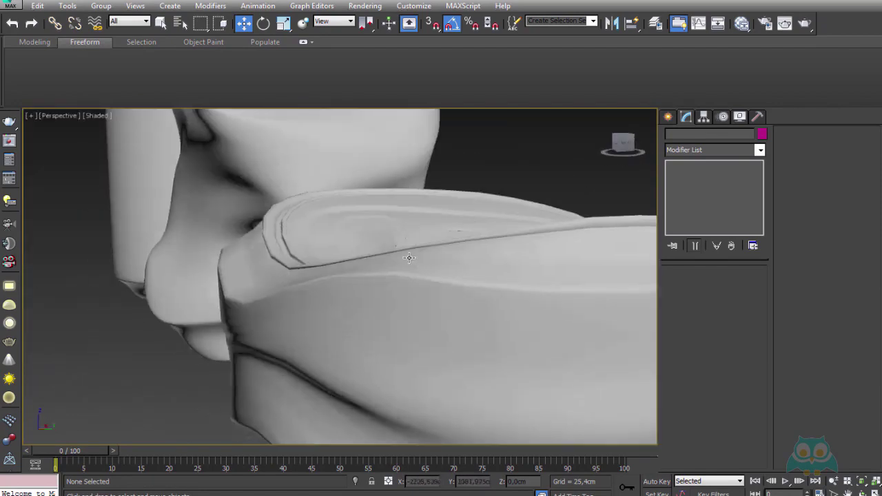
mouse_move(410, 258)
middle_mouse_down("alt")
mouse_move(483, 290)
mouse_move(471, 229)
mouse_move(573, 281)
mouse_move(425, 248)
mouse_move(443, 211)
mouse_move(415, 246)
mouse_move(423, 269)
middle_mouse_up("alt")
scroll(470, 230, "down", 5)
scroll(423, 268, "up", 3)
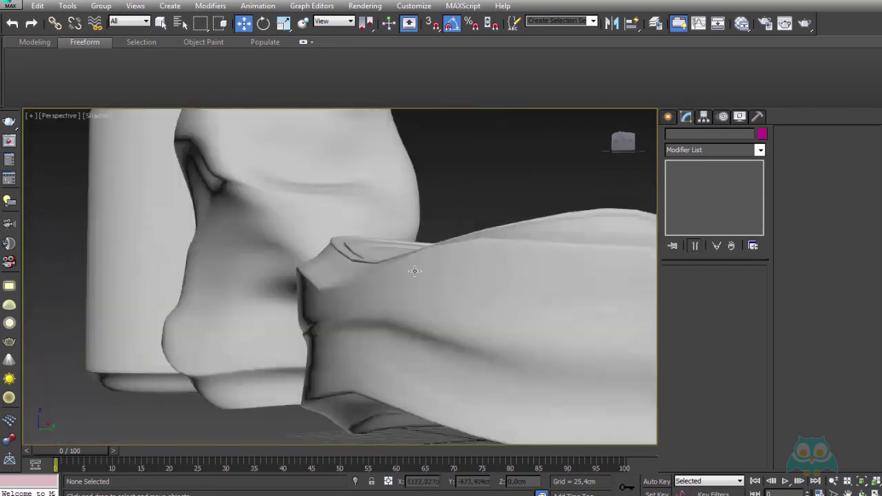
scroll(455, 227, "down", 3)
mouse_move(455, 227)
middle_mouse_down("alt")
mouse_move(419, 296)
mouse_move(346, 256)
mouse_move(278, 285)
mouse_move(215, 230)
mouse_move(435, 264)
mouse_move(404, 256)
mouse_move(423, 262)
mouse_move(399, 287)
mouse_move(450, 305)
mouse_move(376, 223)
mouse_move(289, 173)
mouse_move(327, 213)
mouse_move(374, 227)
mouse_move(324, 230)
mouse_move(455, 228)
mouse_move(364, 241)
middle_mouse_up("alt")
scroll(435, 264, "down", 2)
scroll(414, 289, "down", 3)
scroll(376, 223, "down", 2)
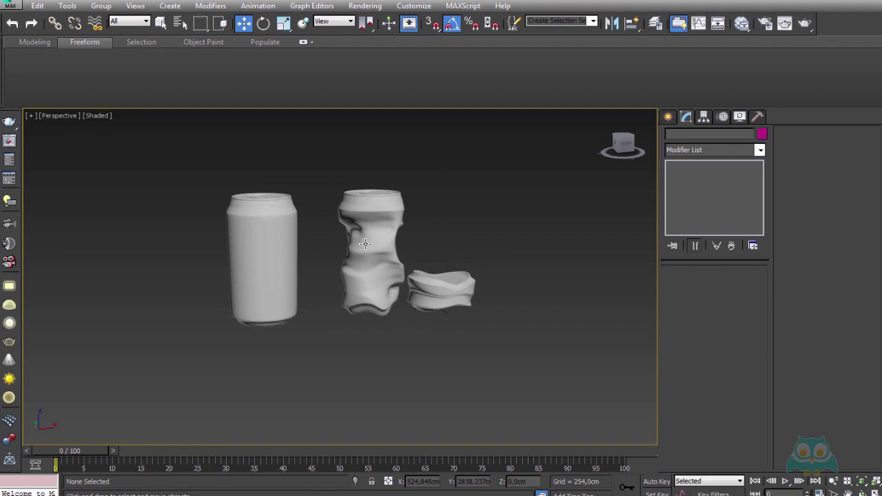
middle_click_drag(365, 243, 330, 289)
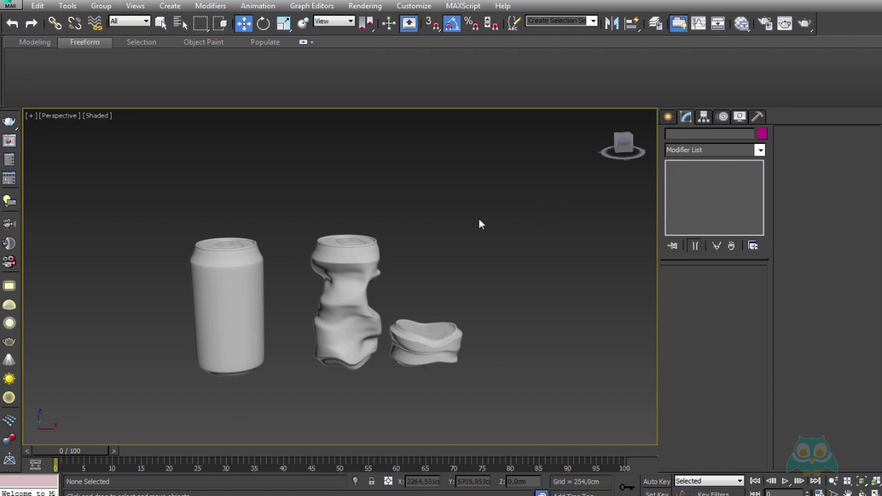
key("t")
scroll(364, 262, "down", 2)
scroll(364, 262, "down", 5)
- Pan and zoom the top view to centre the can tops
scroll(289, 270, "down", 2)
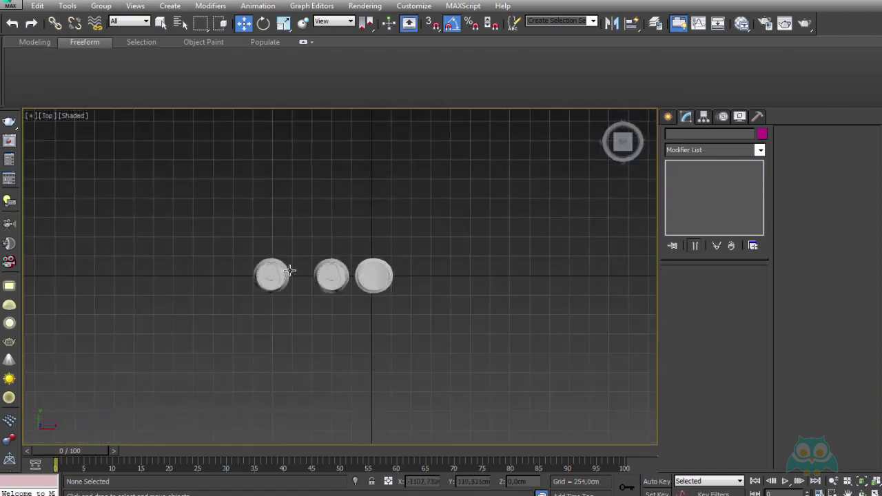
middle_click_drag(289, 270, 335, 275)
scroll(335, 275, "up", 5)
middle_click_drag(579, 276, 448, 276)
scroll(534, 276, "up", 1)
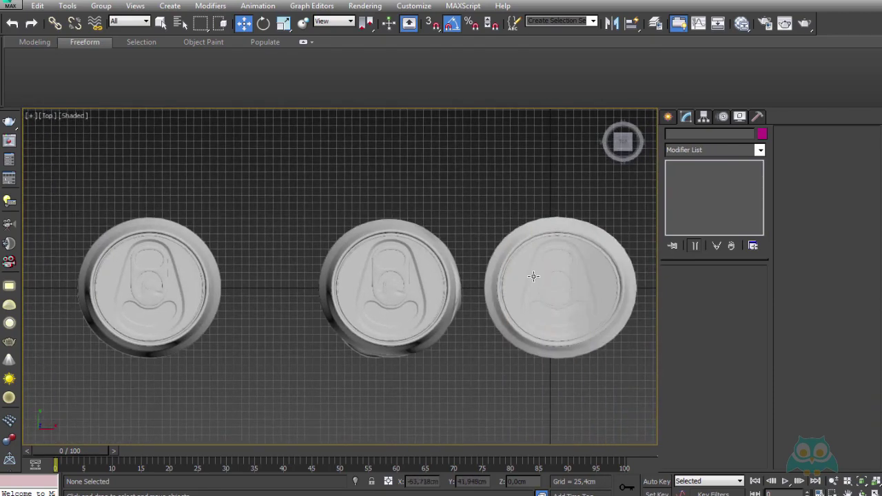
scroll(533, 277, "down", 2)
scroll(517, 283, "down", 4)
scroll(524, 234, "down", 4)
middle_click_drag(526, 235, 420, 241)
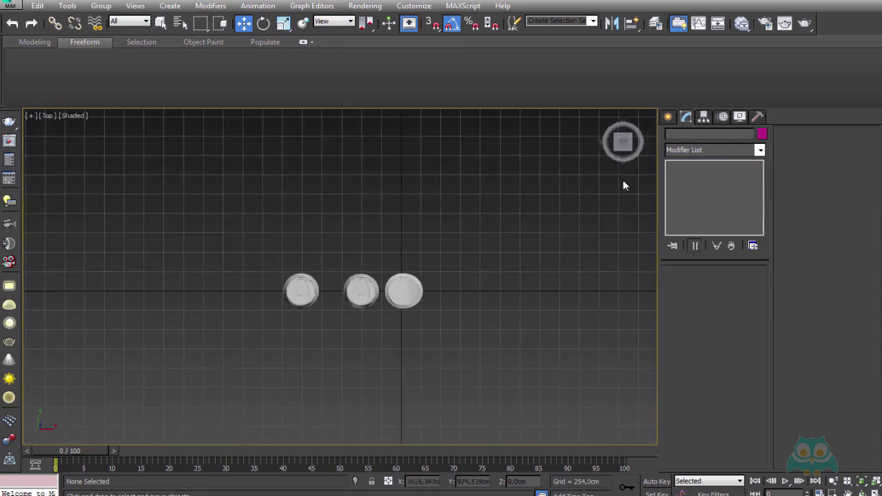
- Draw a large standard-primitive plane under the cans in the top view
left_click(669, 117)
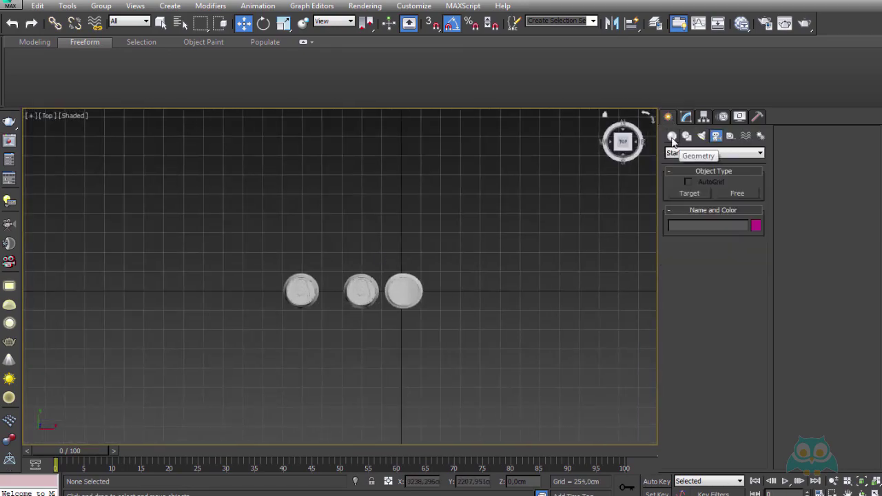
left_click(672, 136)
scroll(496, 256, "down", 2)
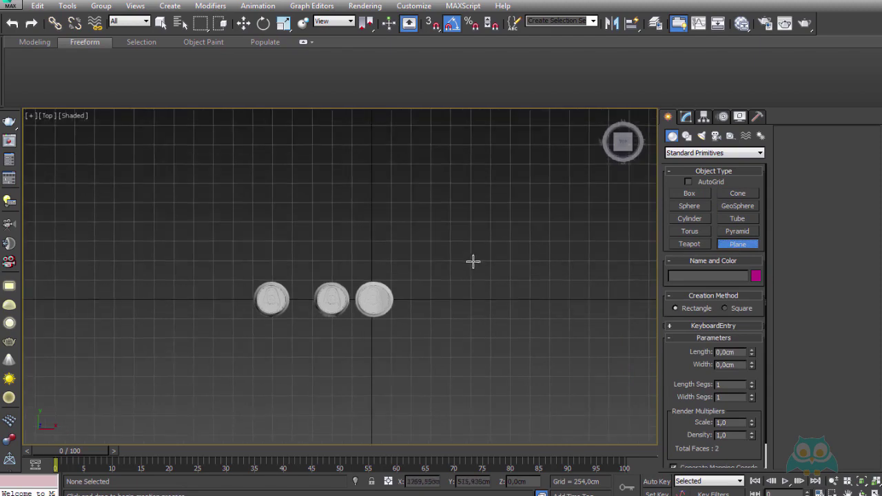
scroll(441, 290, "down", 2)
scroll(400, 293, "down", 2)
scroll(358, 276, "down", 2)
left_click_drag(255, 208, 516, 416)
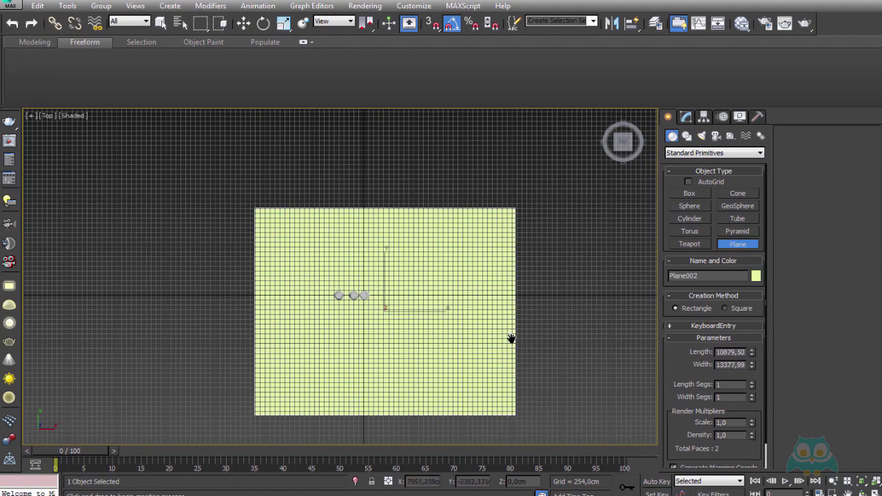
- In perspective, slide Plane002 back along Y behind the cans and show its Modify parameters
scroll(482, 317, "up", 3)
key("p")
scroll(476, 314, "down", 4)
mouse_move(491, 322)
middle_mouse_down("alt")
mouse_move(515, 280)
mouse_move(453, 310)
mouse_move(430, 199)
middle_mouse_up("alt")
key("w")
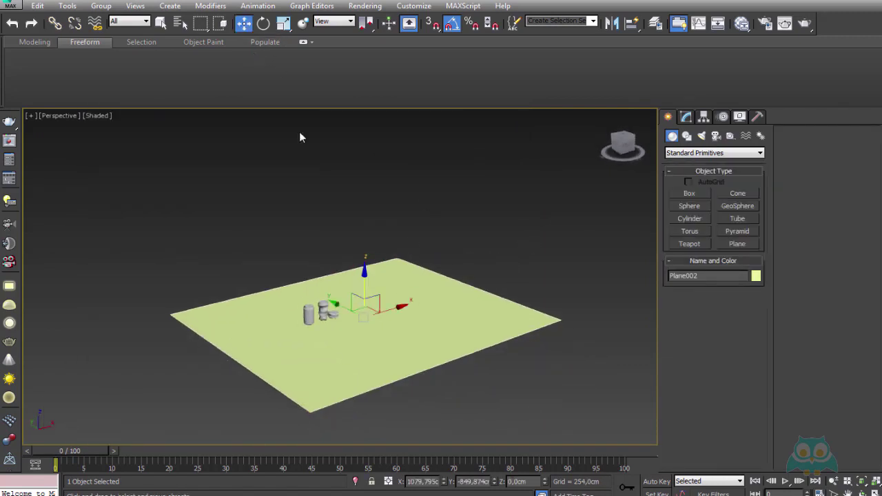
middle_click_drag(299, 137, 413, 296, "alt")
left_click_drag(328, 303, 262, 272)
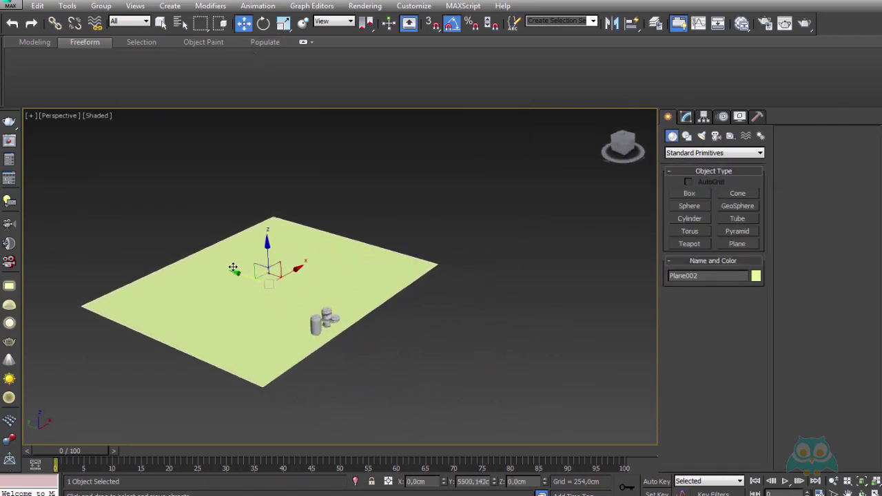
middle_click_drag(240, 274, 278, 284)
left_click_drag(278, 284, 304, 281)
scroll(304, 281, "down", 2)
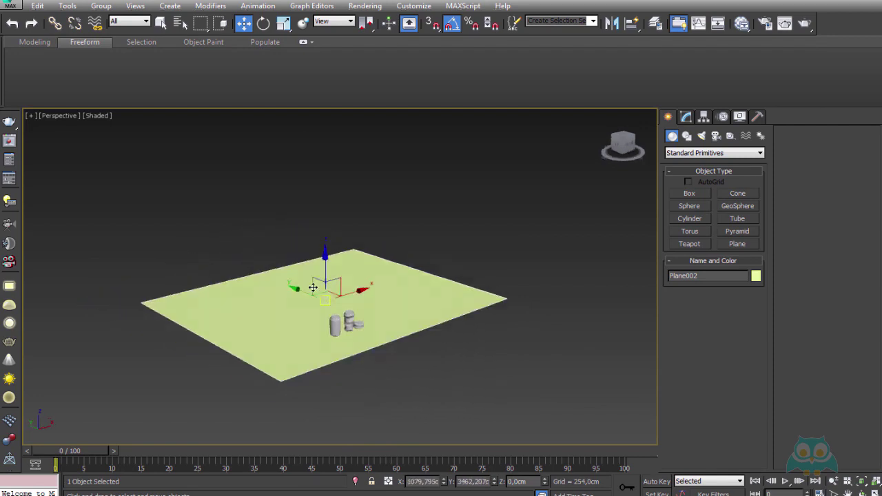
scroll(322, 291, "up", 2)
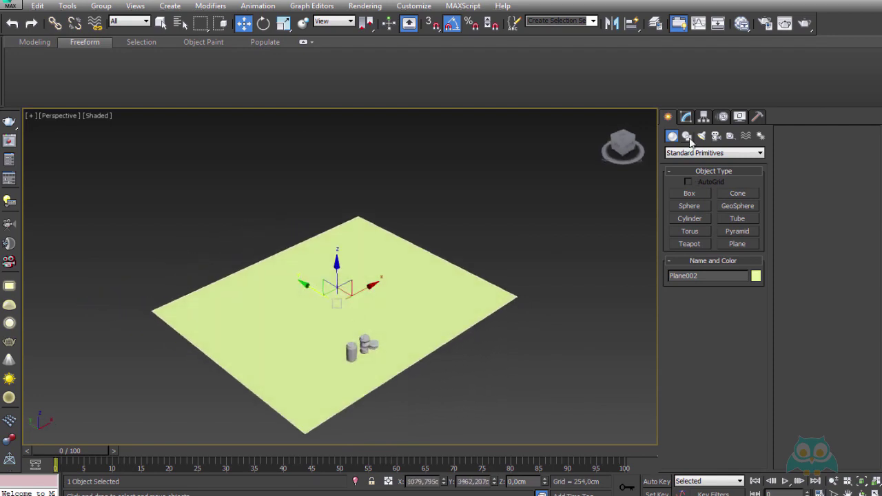
left_click(686, 117)
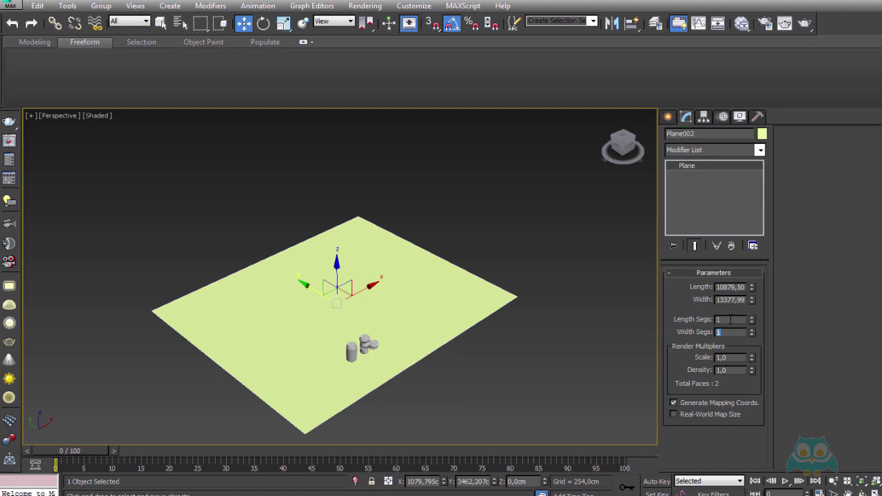
- Convert Plane002 to an Editable Poly and drag its back edge outward in Edge mode
right_click(375, 265)
mouse_move(434, 384)
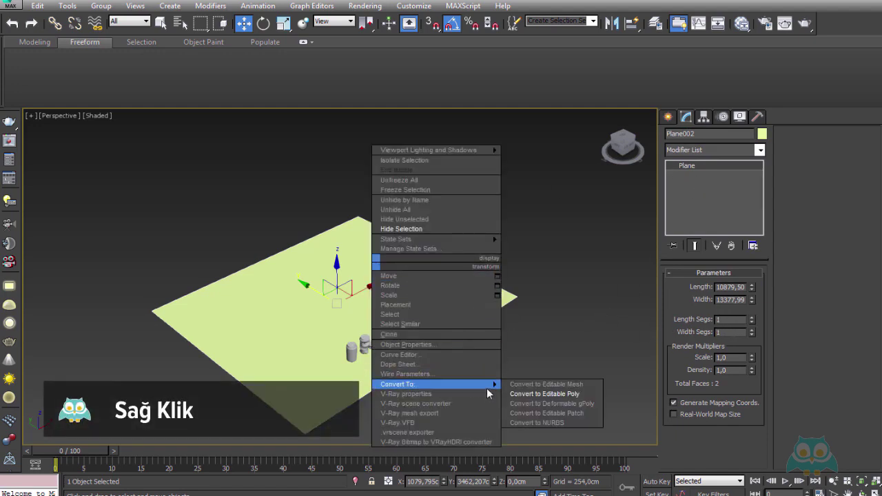
left_click(537, 395)
left_click(698, 286)
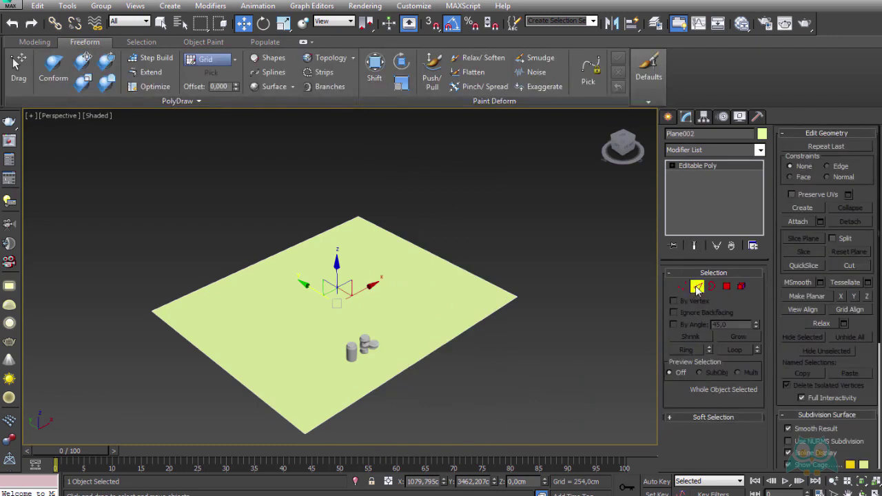
left_click(268, 257)
mouse_move(289, 262)
middle_mouse_down()
mouse_move(351, 300)
mouse_move(359, 319)
middle_mouse_up()
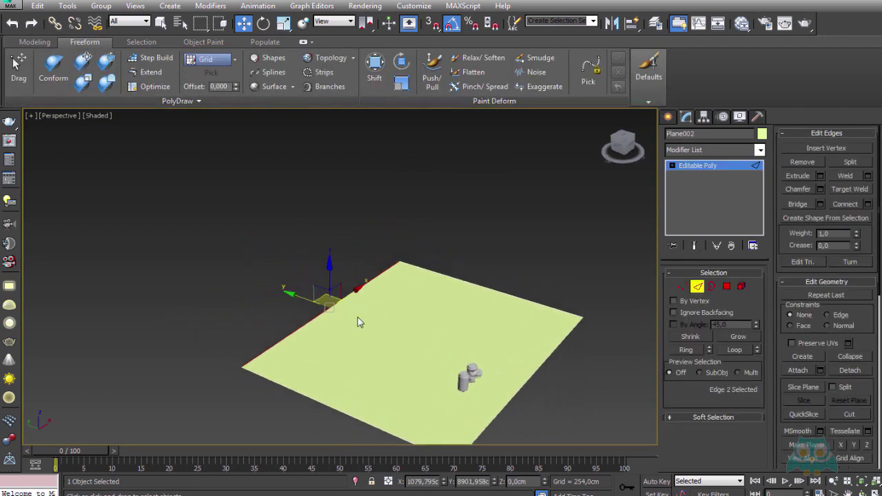
left_click(447, 278)
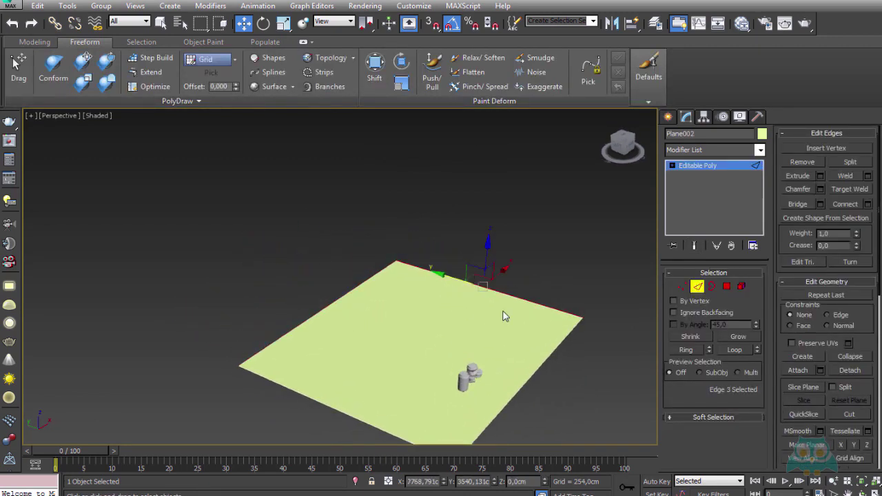
middle_click_drag(503, 315, 497, 308, "alt")
left_click_drag(533, 300, 578, 309)
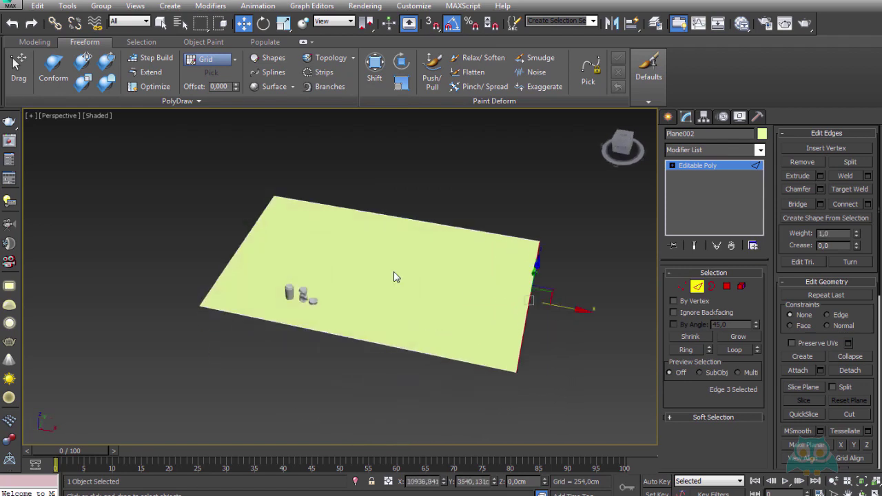
- Pull the left and right edges outward to widen the floor
left_click_drag(257, 251, 183, 243)
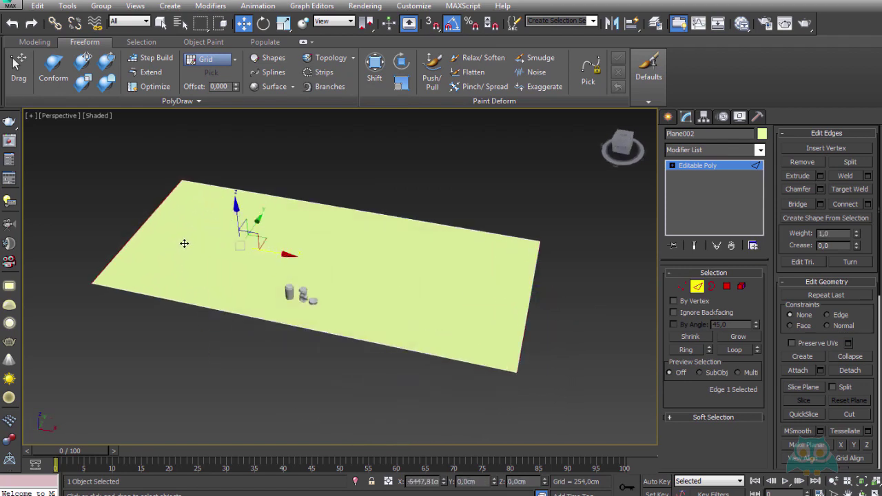
scroll(262, 289, "down", 2)
middle_click_drag(262, 288, 292, 248, "alt")
scroll(449, 227, "up", 2)
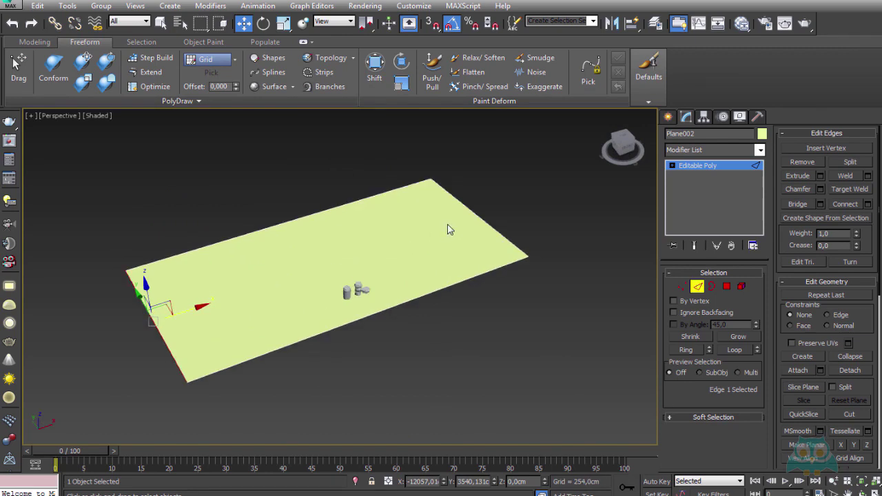
left_click(476, 215)
left_click_drag(513, 214, 473, 256)
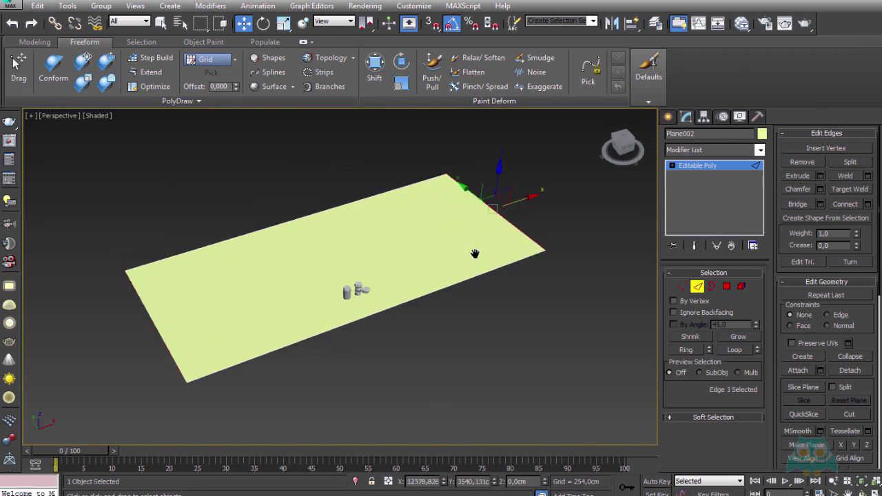
scroll(361, 239, "down", 2)
middle_click_drag(386, 262, 361, 239, "alt")
- Extrude the rear edge up into a tall back wall with a top ledge
left_click_drag(411, 302, 411, 301)
middle_click_drag(411, 302, 401, 329)
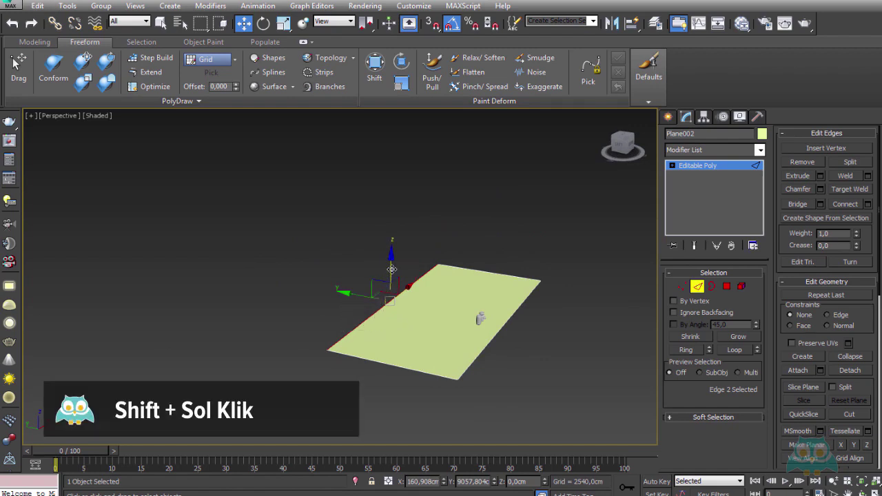
left_click_drag(391, 272, 407, 213, "shift")
middle_click_drag(408, 213, 391, 227)
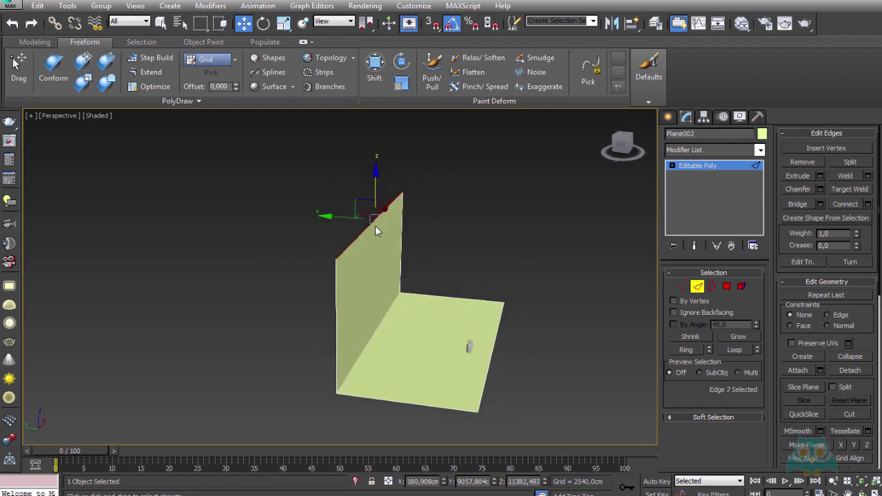
left_click_drag(365, 201, 470, 187, "shift")
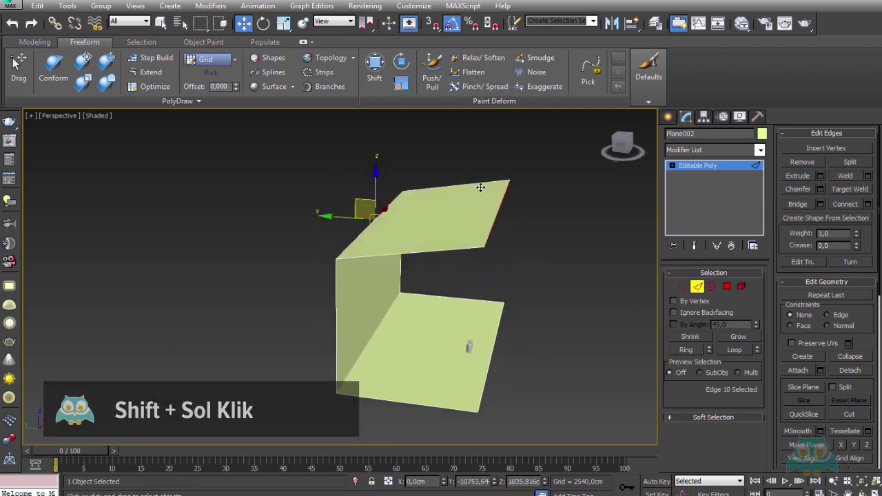
mouse_move(479, 203)
middle_mouse_down("alt")
mouse_move(488, 218)
mouse_move(478, 211)
middle_mouse_up("alt")
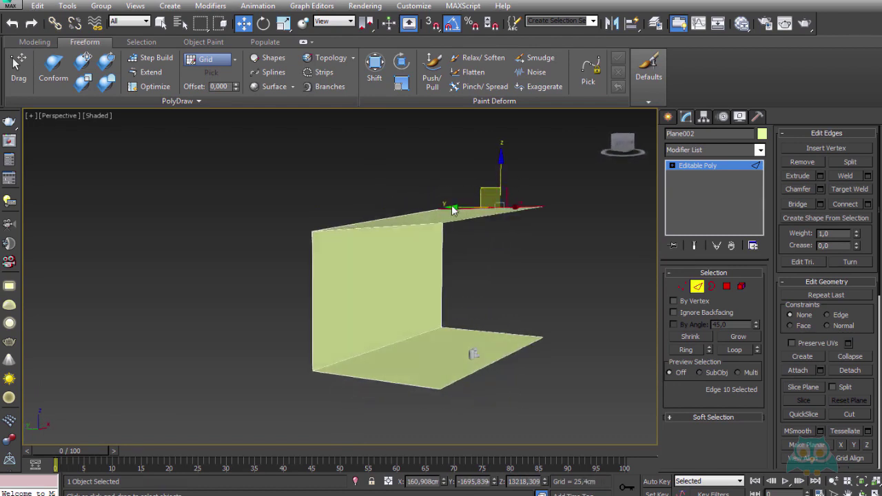
left_click_drag(479, 211, 477, 207, "shift")
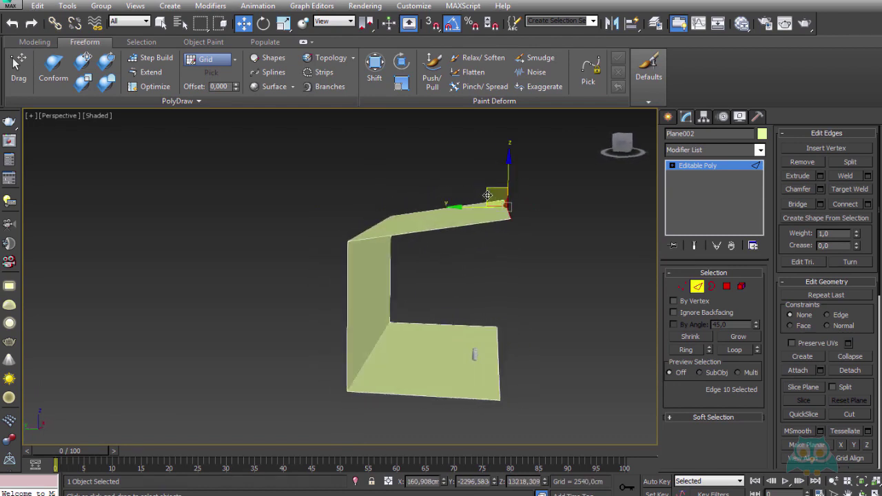
mouse_move(459, 247)
middle_mouse_down("alt")
mouse_move(419, 256)
mouse_move(473, 351)
mouse_move(451, 341)
middle_mouse_up("alt")
- Slide the front floor edge outward and select the wall–floor junction edge
left_click(448, 357)
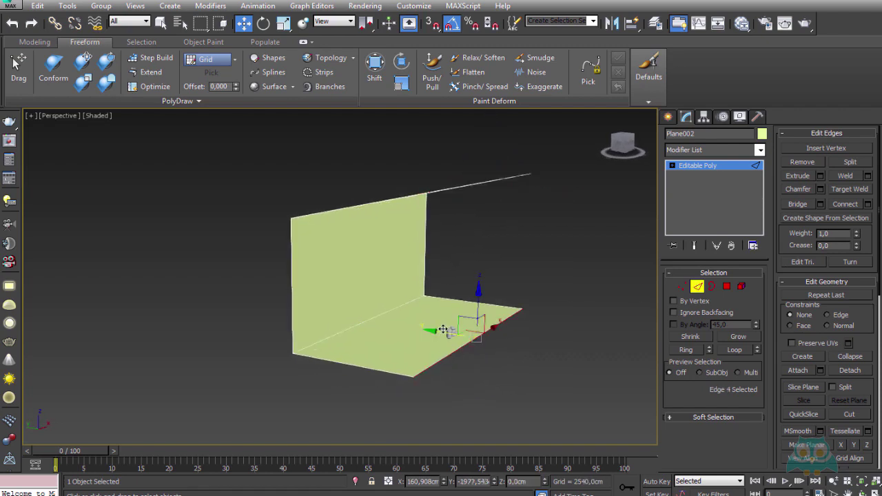
left_click_drag(448, 332, 492, 351, "shift")
mouse_move(491, 351)
middle_mouse_down("alt")
mouse_move(468, 335)
mouse_move(461, 356)
mouse_move(414, 310)
middle_mouse_up("alt")
scroll(384, 292, "up", 3)
left_click(384, 292)
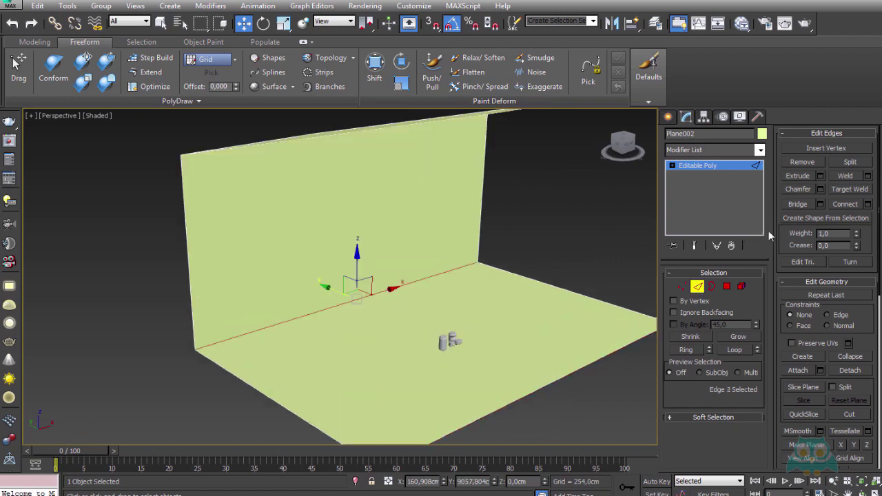
- Chamfer the wall–floor edge with a large amount into a curved cove, then exit Edge mode
left_click(820, 188)
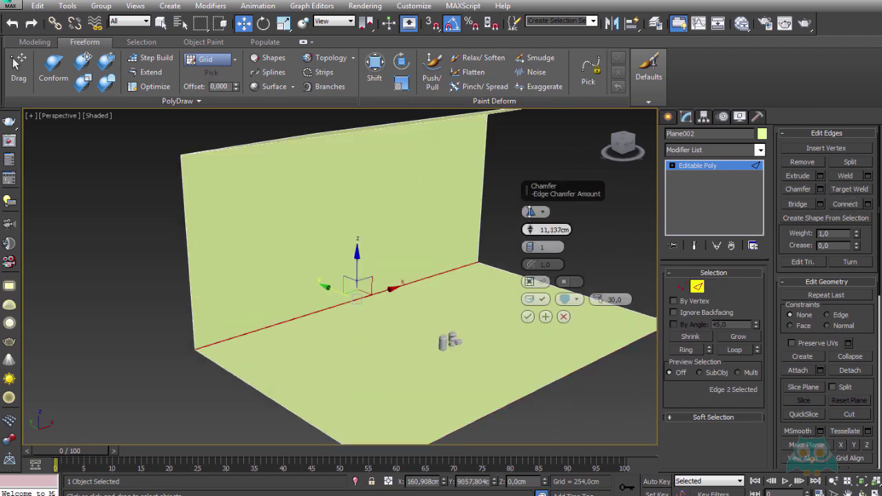
mouse_move(530, 230)
left_mouse_down()
mouse_move(535, 150)
mouse_move(468, 470)
mouse_move(528, 234)
left_mouse_up()
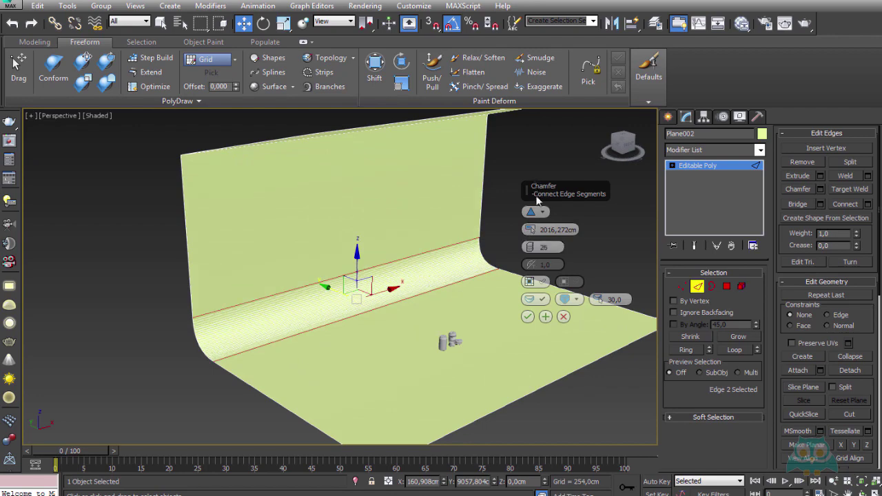
left_click(528, 316)
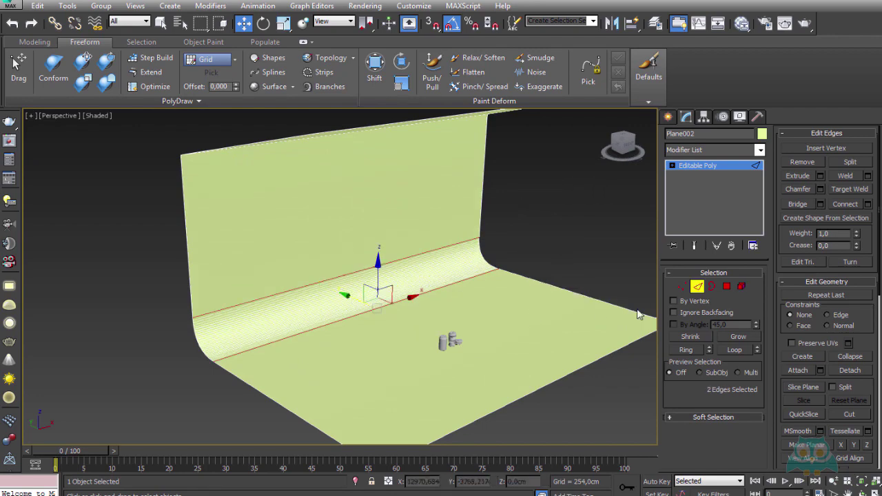
left_click(697, 286)
- Frame the backdrop with Z and zoom out to see the whole scene
mouse_move(559, 310)
middle_mouse_down("alt")
mouse_move(445, 278)
mouse_move(397, 314)
middle_mouse_up("alt")
scroll(445, 278, "up", 5)
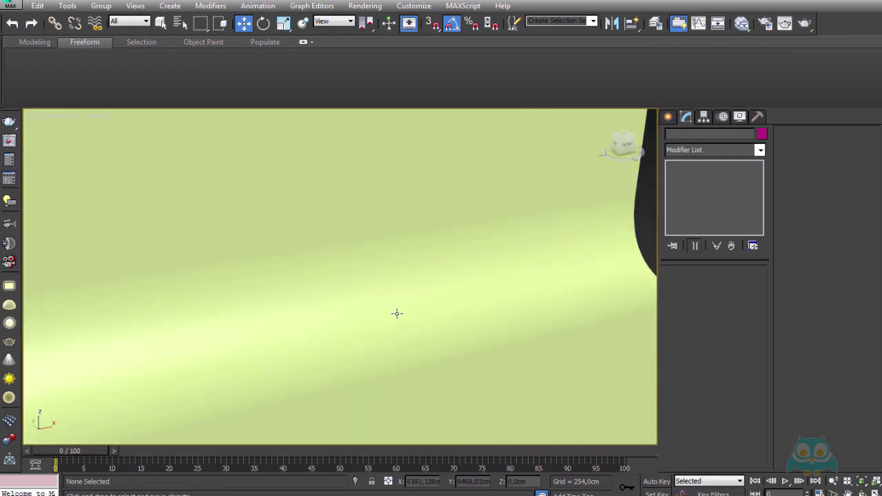
left_click(355, 317)
key("z")
key("ctrl+d")
scroll(334, 311, "down", 5)
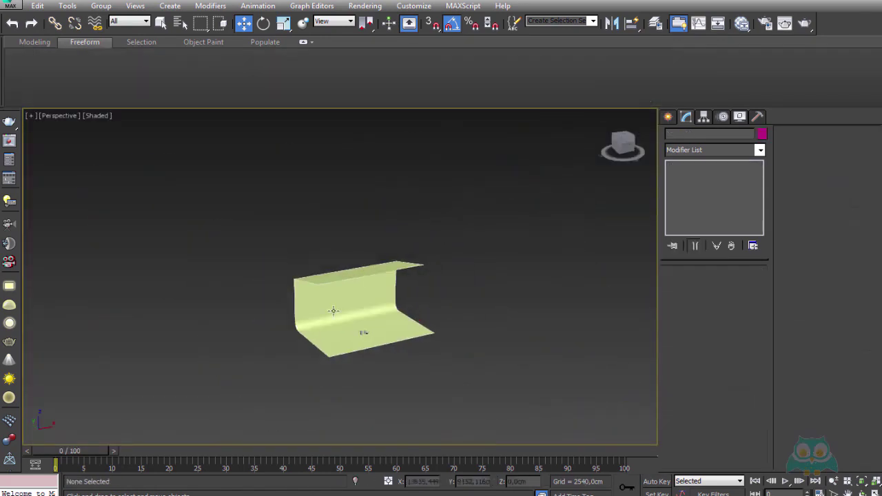
scroll(334, 311, "up", 5)
scroll(350, 315, "down", 1)
scroll(399, 340, "up", 1)
scroll(380, 290, "down", 2)
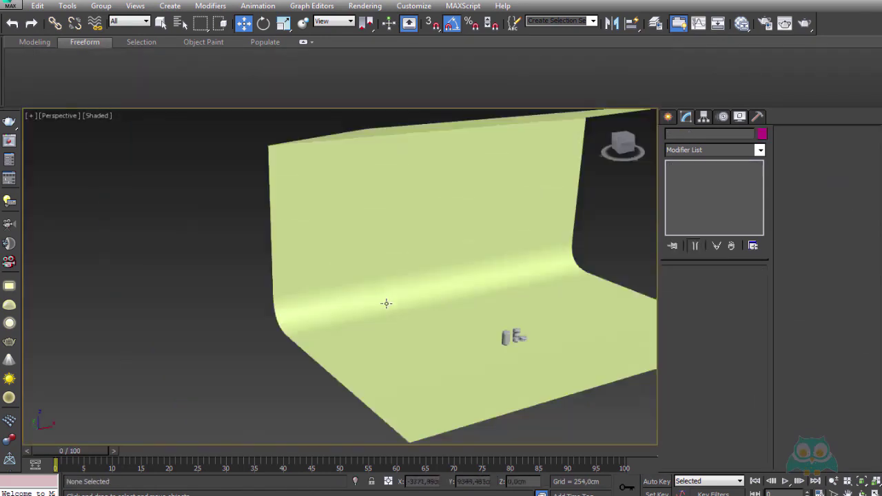
scroll(386, 304, "down", 5)
scroll(376, 289, "up", 3)
- Select the backdrop, start renaming it, and bring up the material editor
left_click(376, 319)
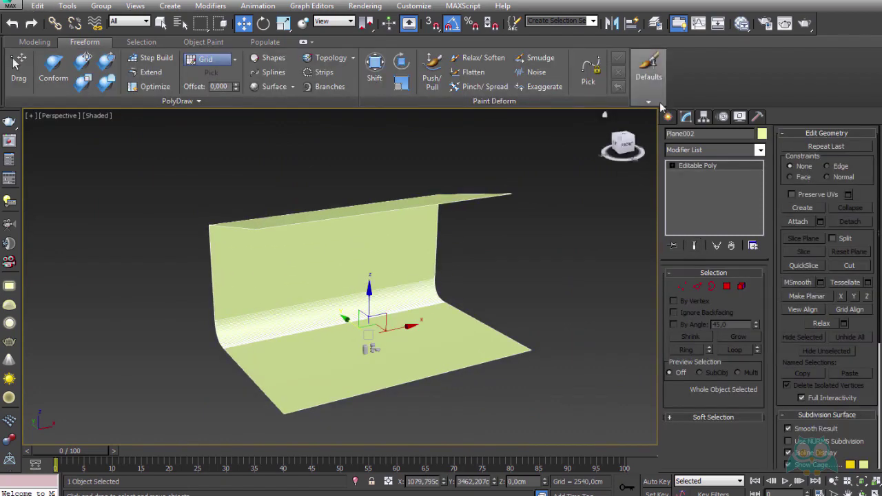
left_click(717, 134)
type("zemn")
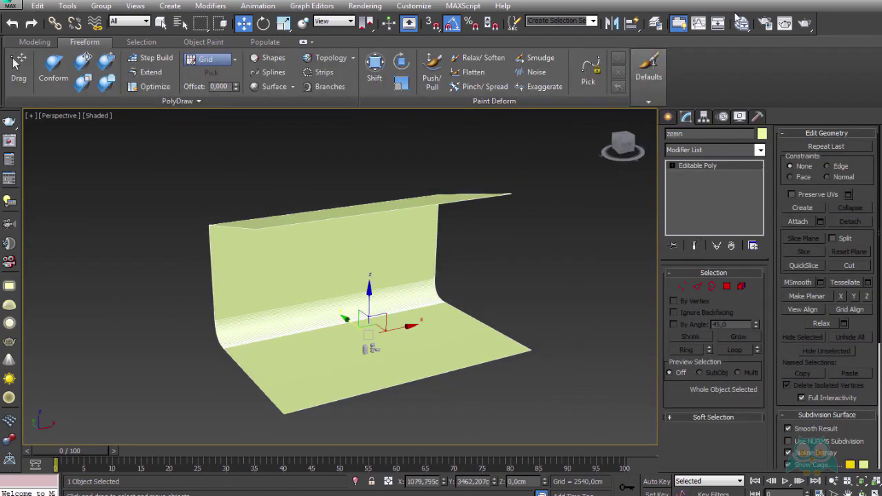
left_click(740, 20)
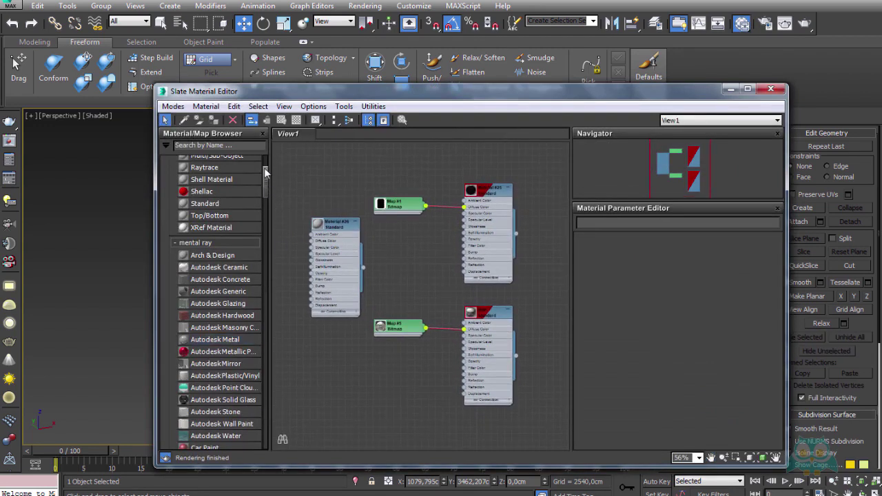
- Create Standard material #27, assign it to the backdrop, close the editor and deselect
middle_click_drag(335, 235, 397, 218)
scroll(266, 177, "up", 3)
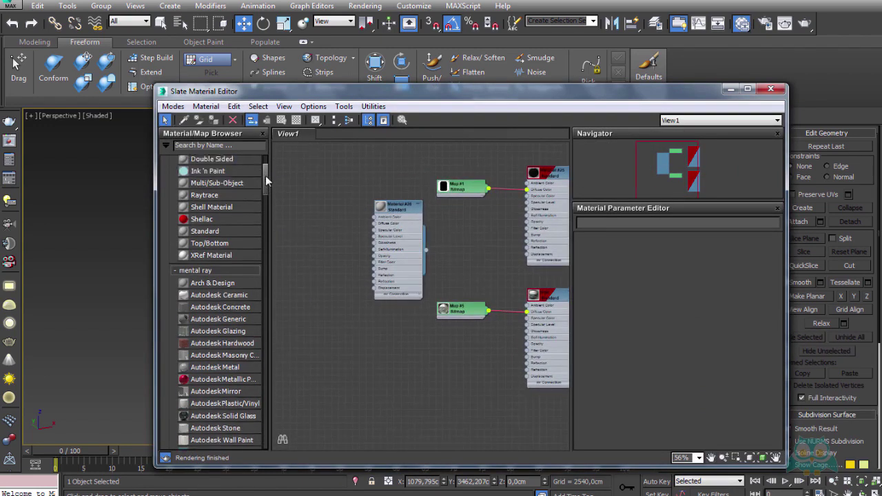
scroll(265, 180, "up", 3)
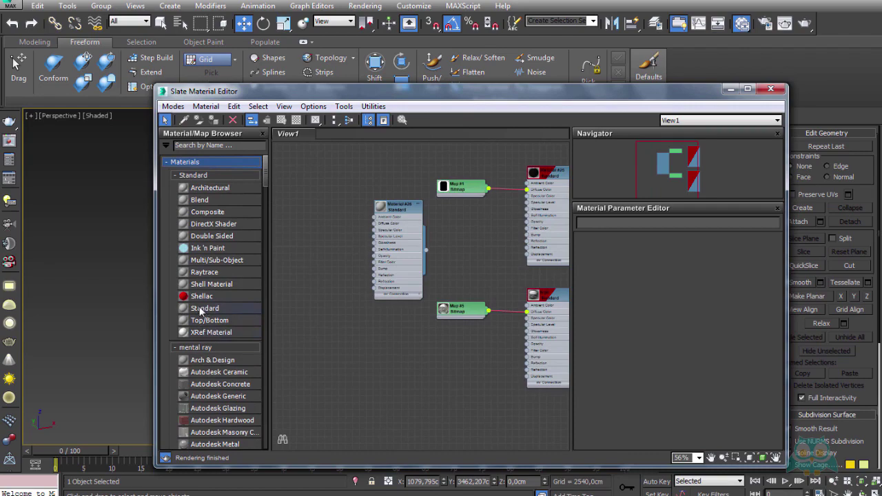
left_click_drag(200, 311, 343, 317)
double_click(348, 336)
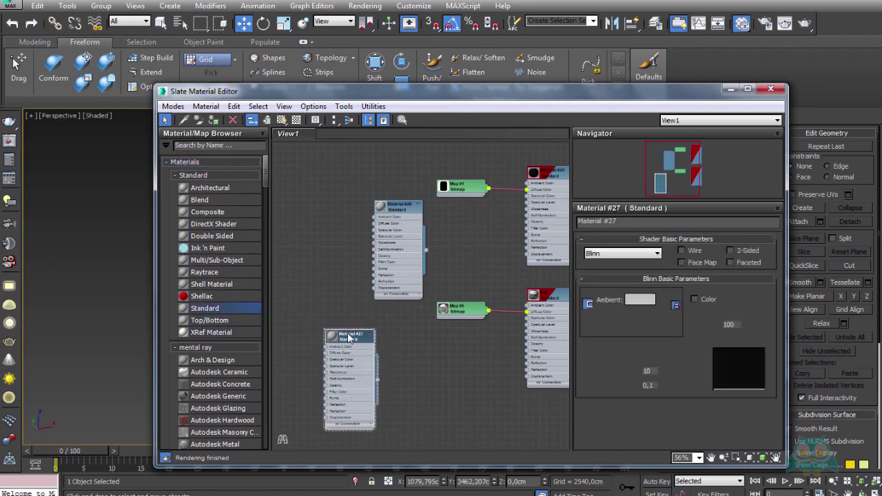
mouse_move(436, 91)
left_mouse_down()
mouse_move(428, 294)
mouse_move(414, 144)
left_mouse_up()
left_click(207, 304)
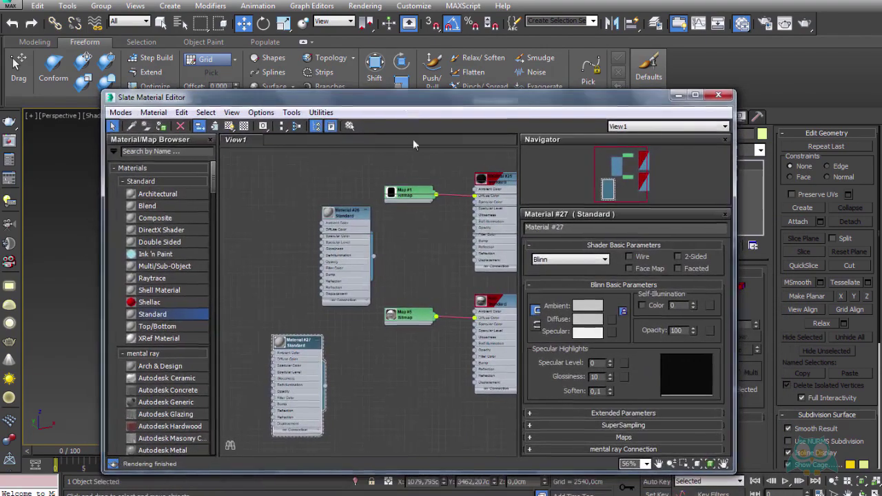
left_click(718, 95)
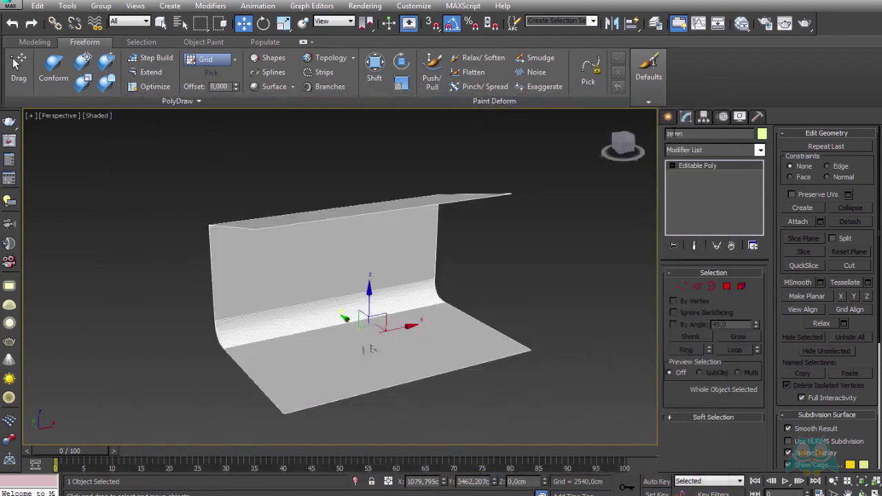
left_click(668, 116)
- Clear the selection and pick through the cans to select the upright can
left_click(539, 230)
scroll(351, 371, "up", 5)
scroll(382, 333, "up", 3)
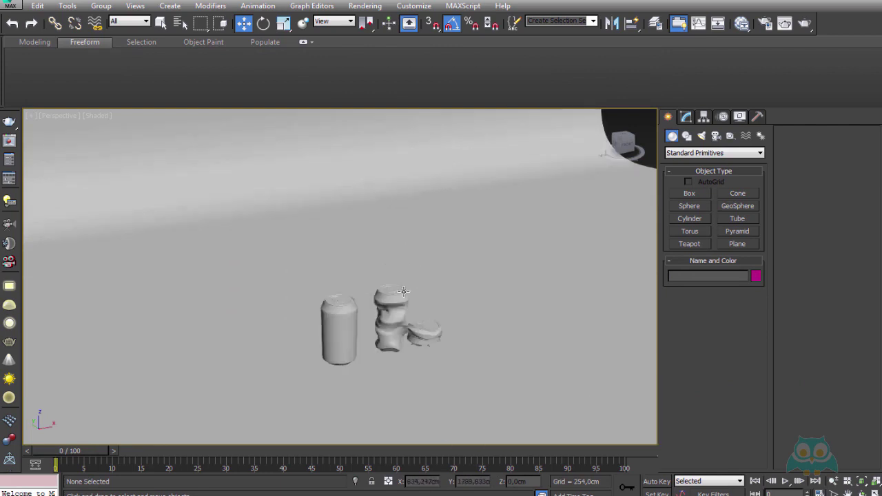
scroll(382, 305, "up", 5)
scroll(259, 290, "down", 5)
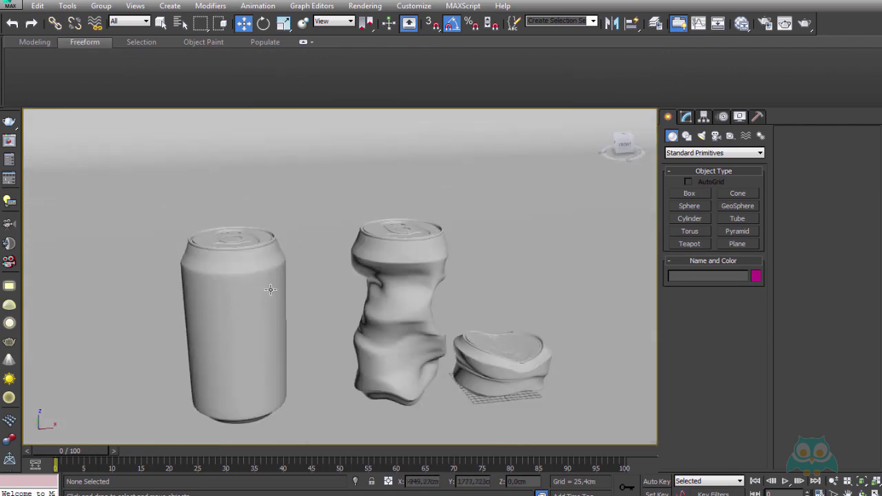
scroll(389, 280, "up", 1)
scroll(390, 280, "down", 1)
left_click(386, 274)
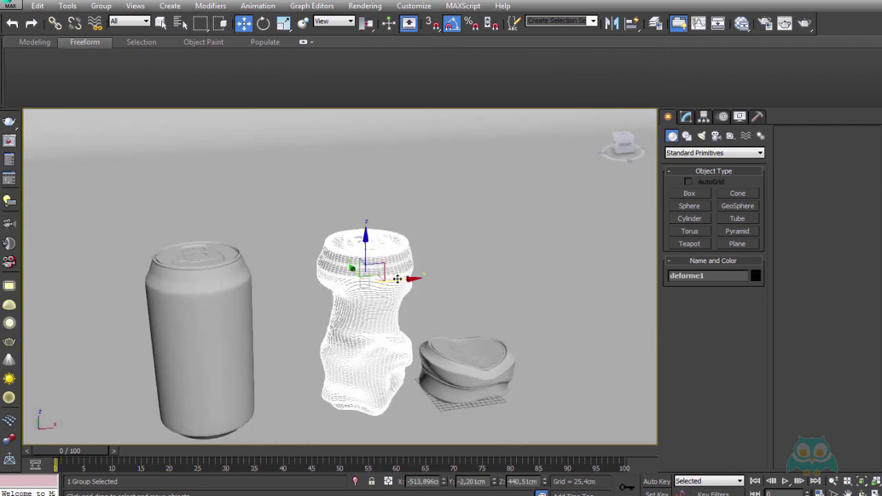
left_click(484, 349)
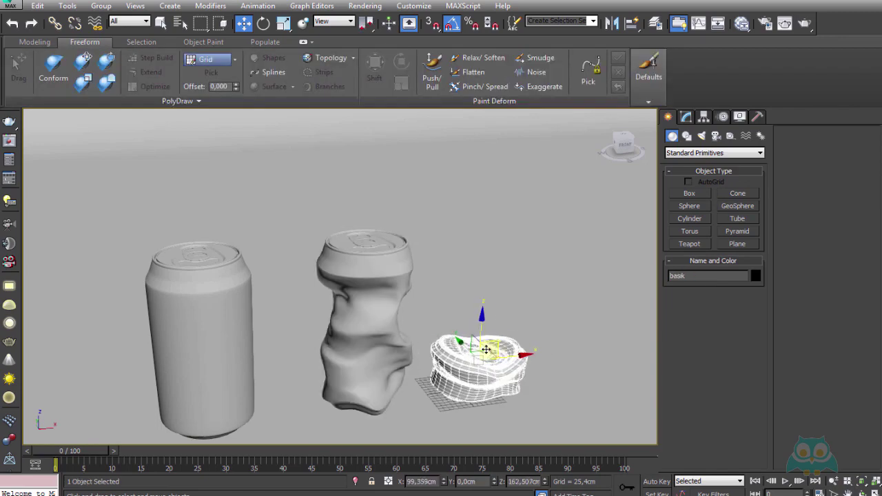
left_click(193, 293)
- Add the pull tab and can-top part, then group them with the can as 'norm'
scroll(215, 292, "up", 2)
scroll(215, 283, "up", 4)
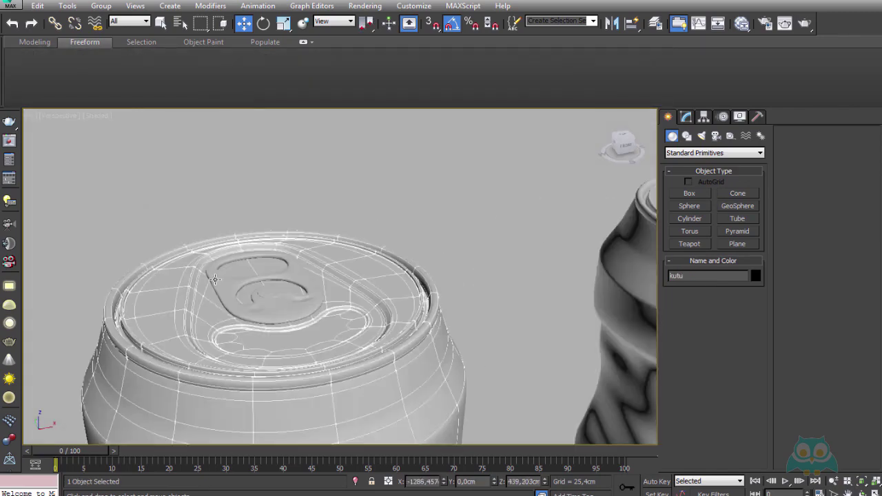
left_click(264, 307, "ctrl")
left_click(269, 293, "ctrl")
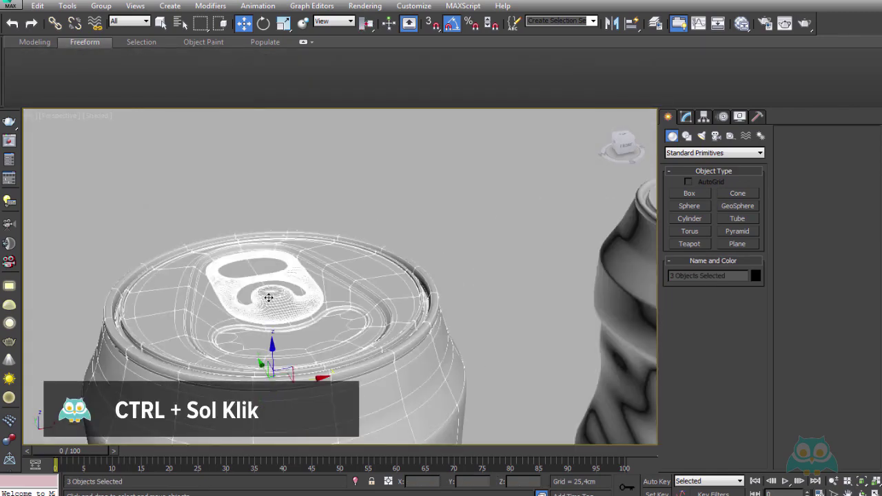
scroll(269, 289, "down", 2)
left_click(102, 5)
left_click(114, 16)
type("norm")
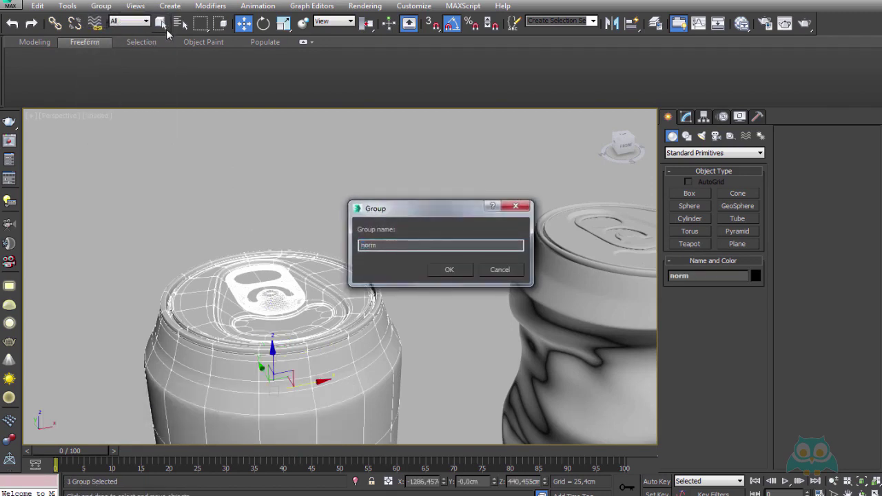
key("Return")
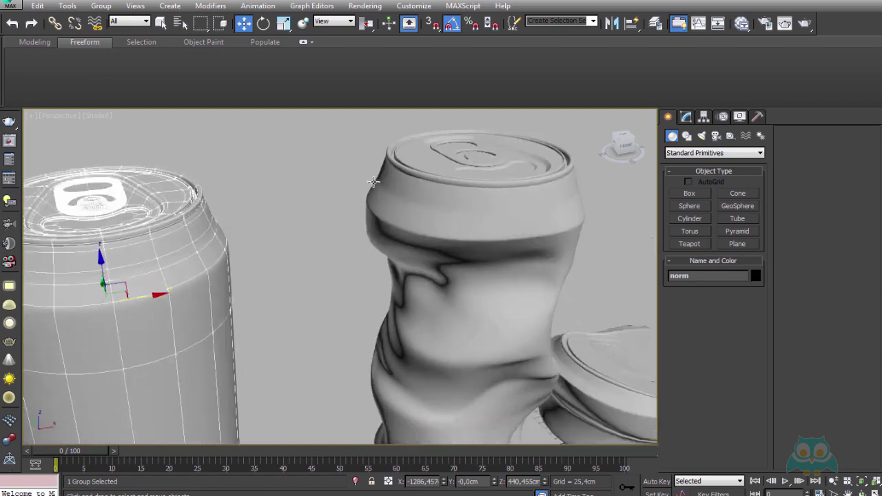
- Select the crushed and squashed cans together and orbit around them
scroll(413, 220, "down", 2)
left_click(414, 220)
left_click(547, 330, "ctrl")
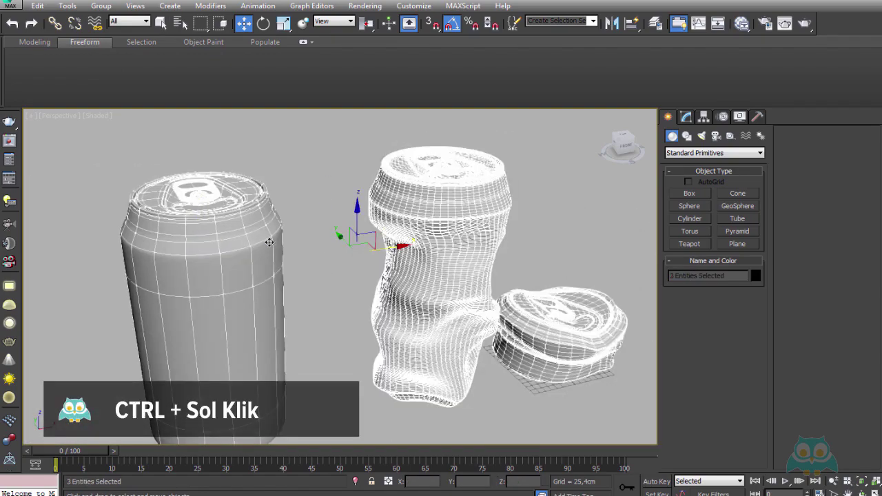
mouse_move(269, 242)
middle_mouse_down("alt")
mouse_move(260, 186)
mouse_move(269, 156)
mouse_move(244, 132)
mouse_move(273, 220)
mouse_move(278, 209)
middle_mouse_up("alt")
scroll(278, 209, "down", 3)
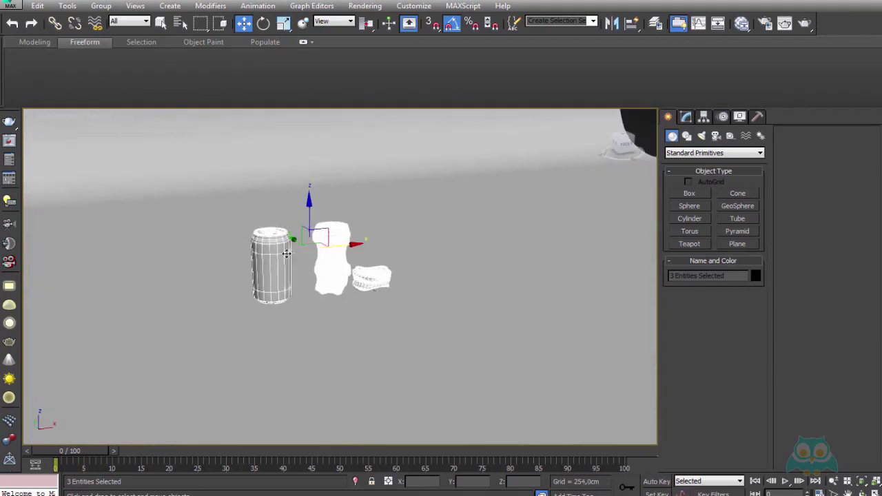
scroll(286, 254, "up", 2)
- Open the Slate Material Editor and the Render Setup window, moving it aside
left_click(741, 27)
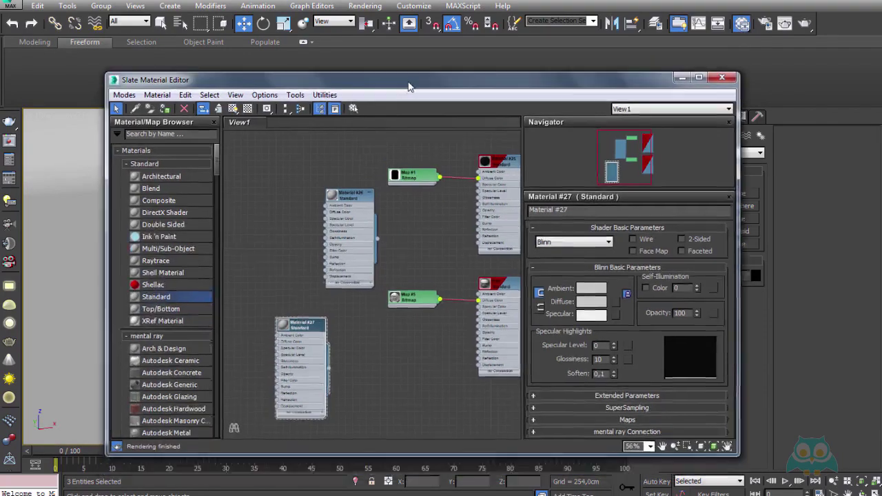
key("F10")
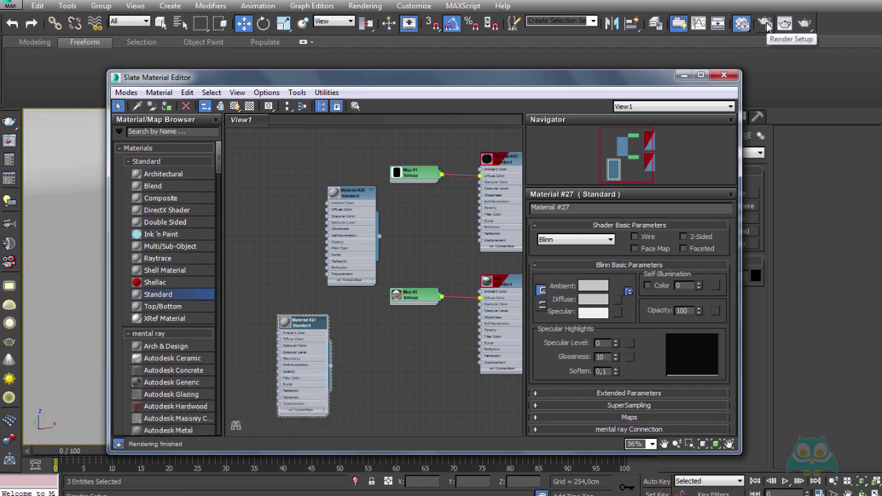
left_click(766, 24)
left_click_drag(657, 45, 490, 36)
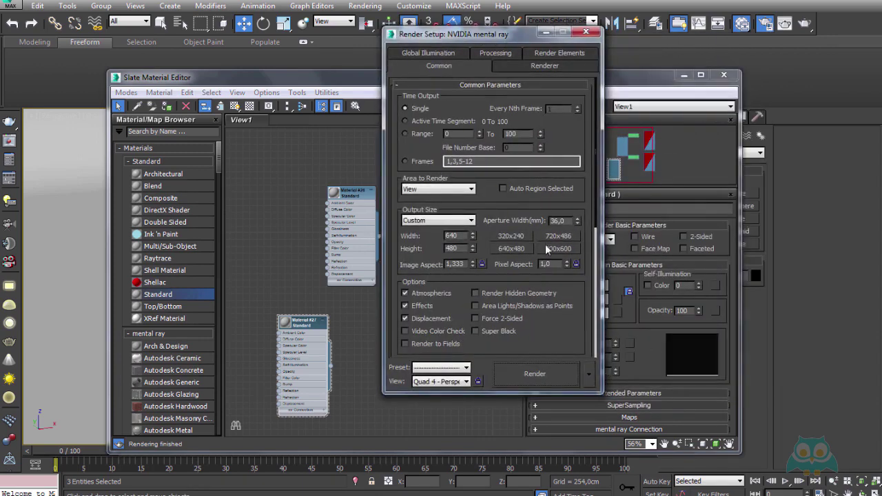
left_click_drag(539, 319, 535, 31)
- Assign NVIDIA mental ray as the production renderer (after trying Default Scanline) and close Render Setup
left_click(451, 349)
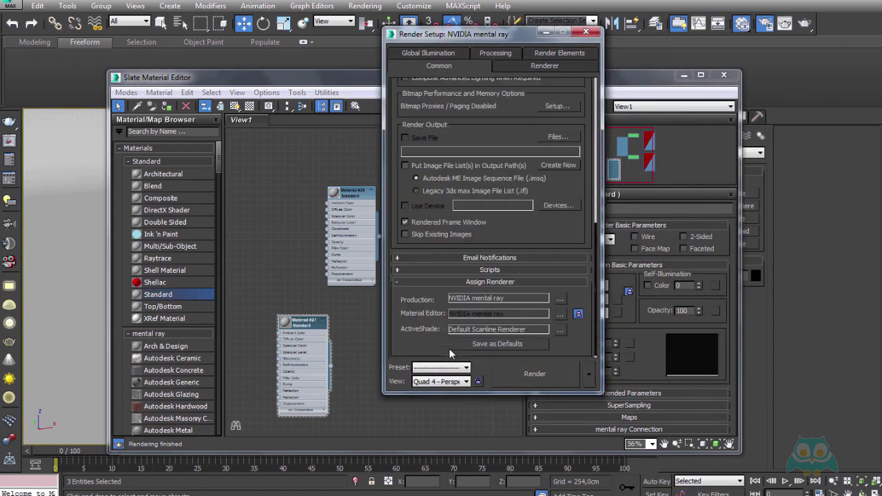
left_click(560, 298)
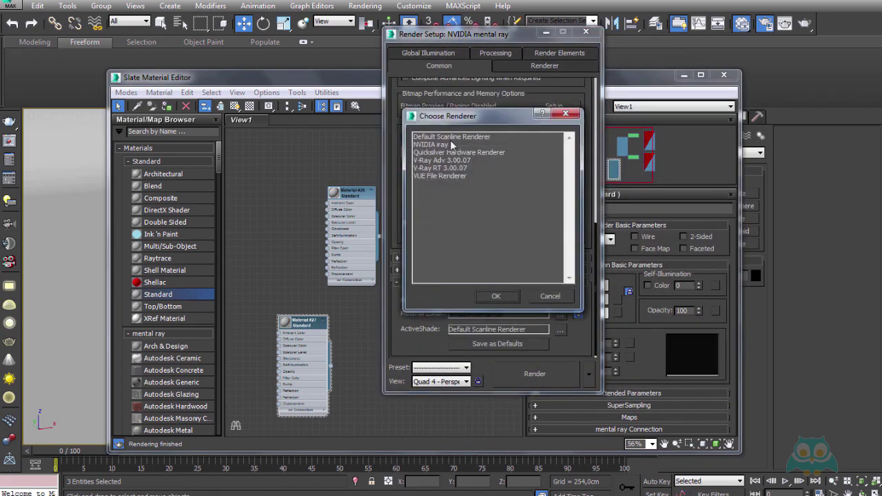
left_click(441, 137)
left_click(495, 296)
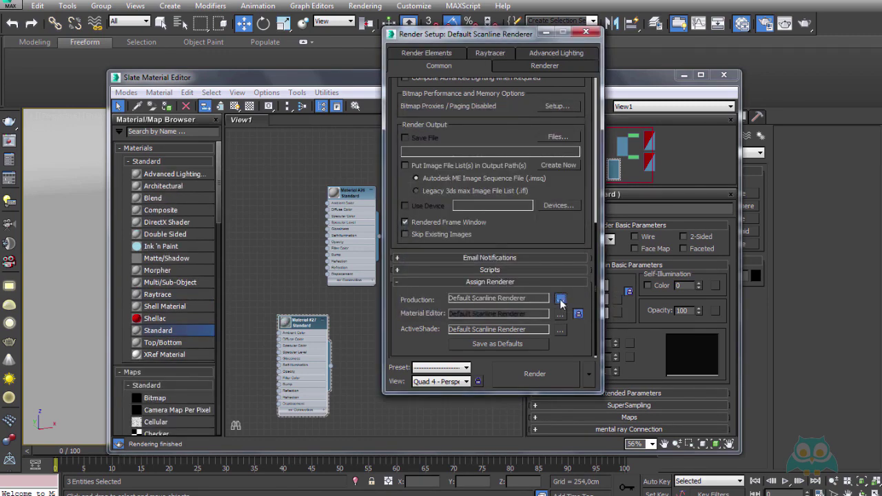
left_click(560, 299)
left_click(437, 146)
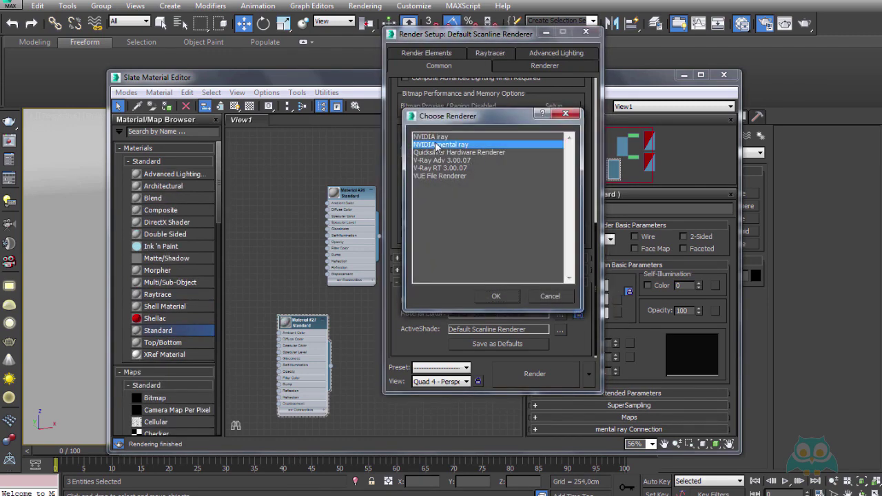
left_click(496, 296)
left_click(586, 32)
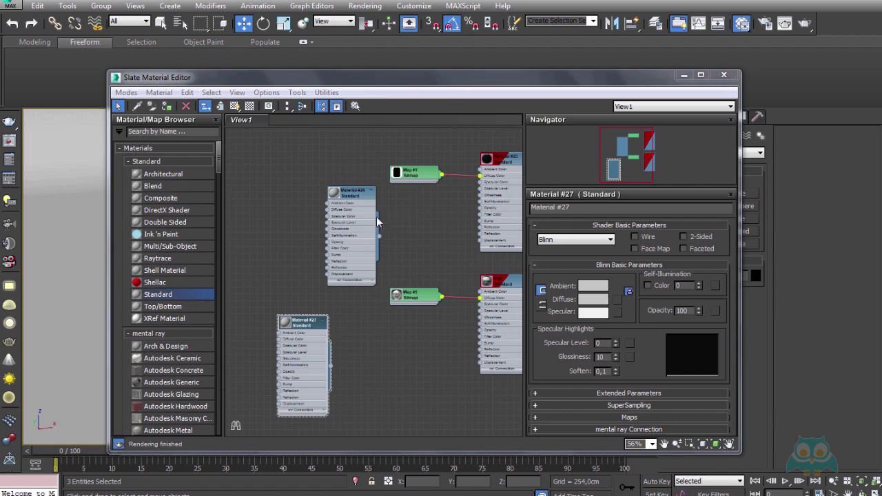
- Place a mental ray Arch & Design node (Material #28) in View1 and display its parameters
middle_click_drag(371, 262, 395, 229)
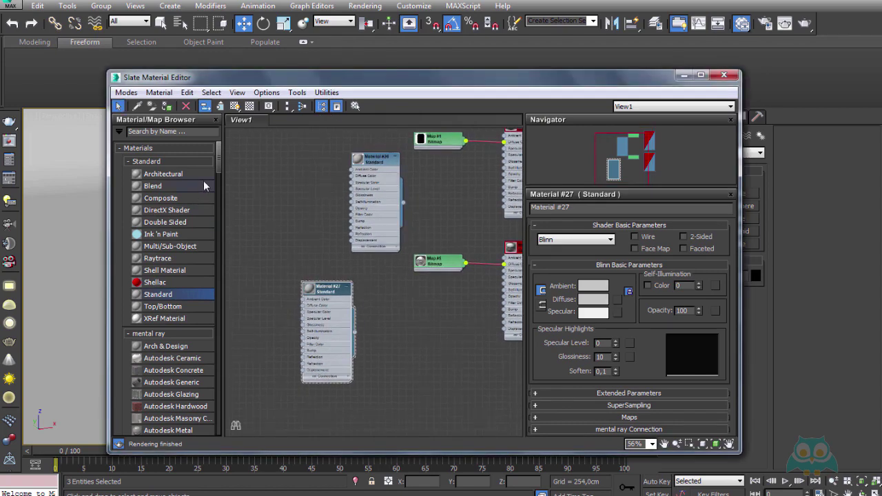
left_click_drag(218, 153, 216, 171)
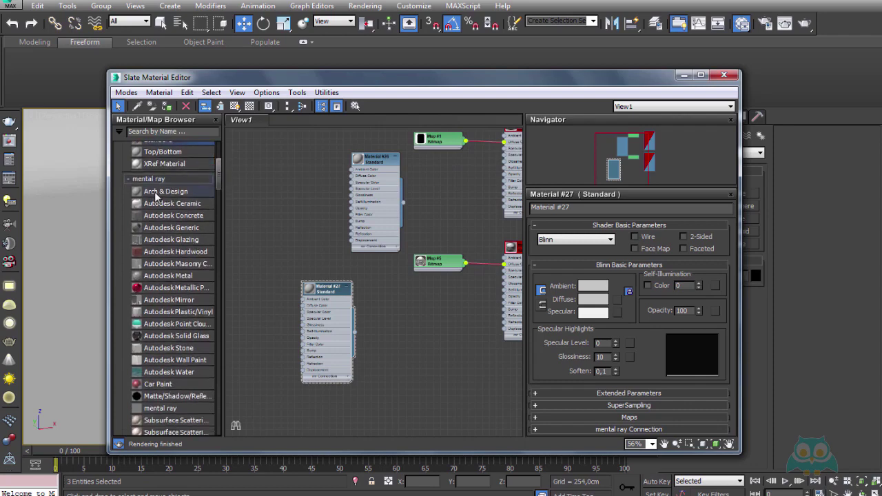
left_click_drag(172, 197, 278, 198)
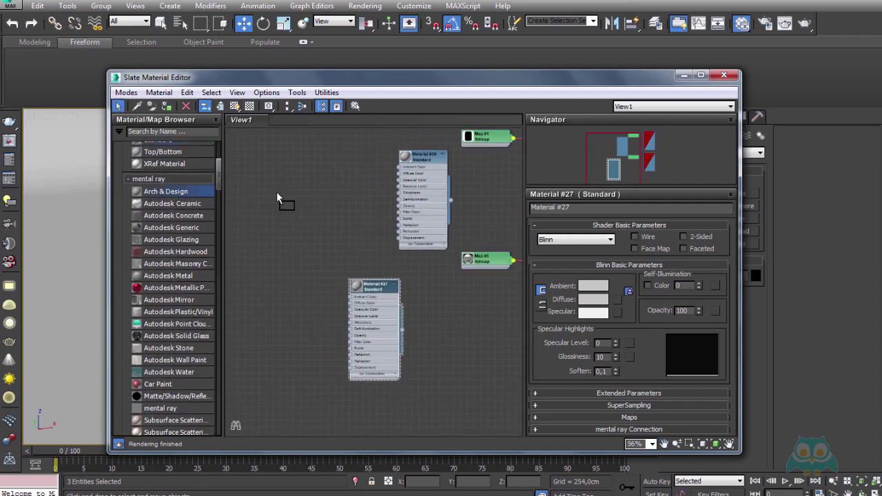
left_click_drag(286, 233, 286, 235)
middle_click_drag(303, 243, 362, 245)
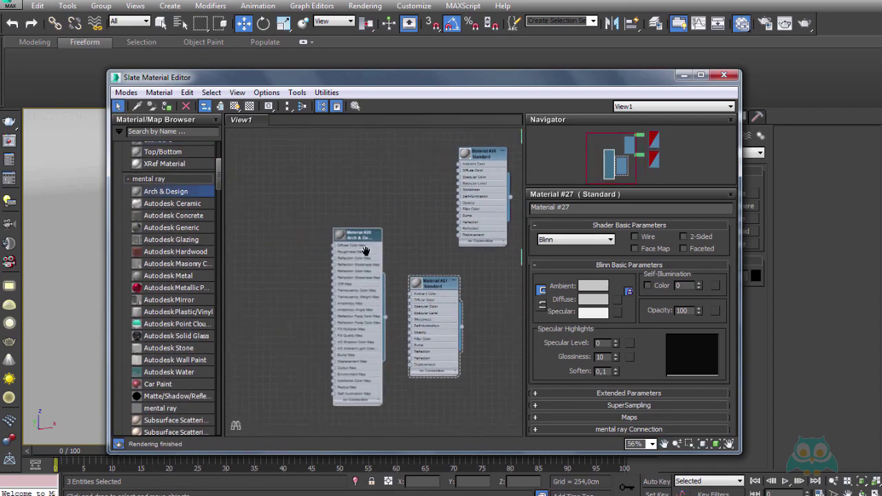
left_click_drag(359, 240, 330, 200)
double_click(329, 200)
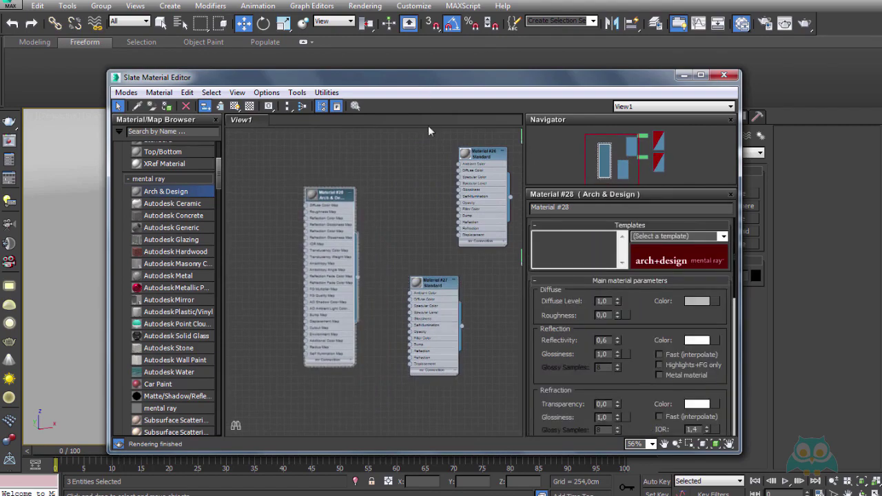
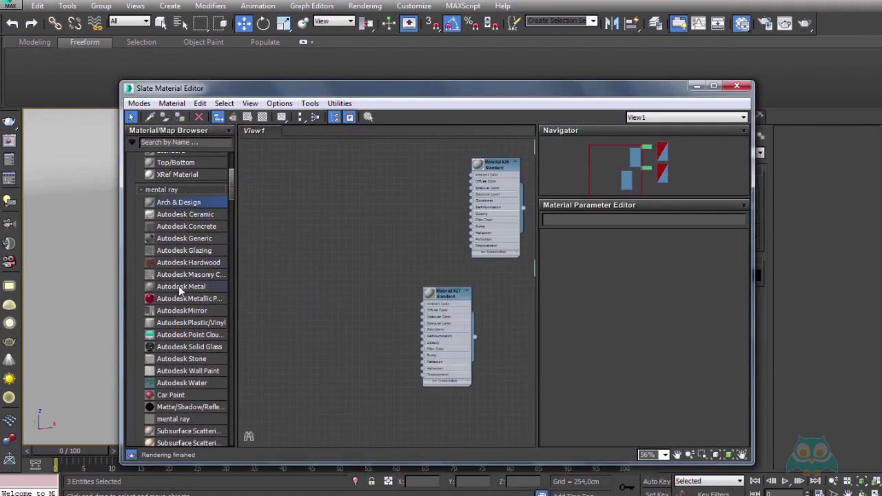
- Create an Autodesk Metal material named 'kutukola' and assign it to the selected cans
left_click_drag(163, 287, 312, 247)
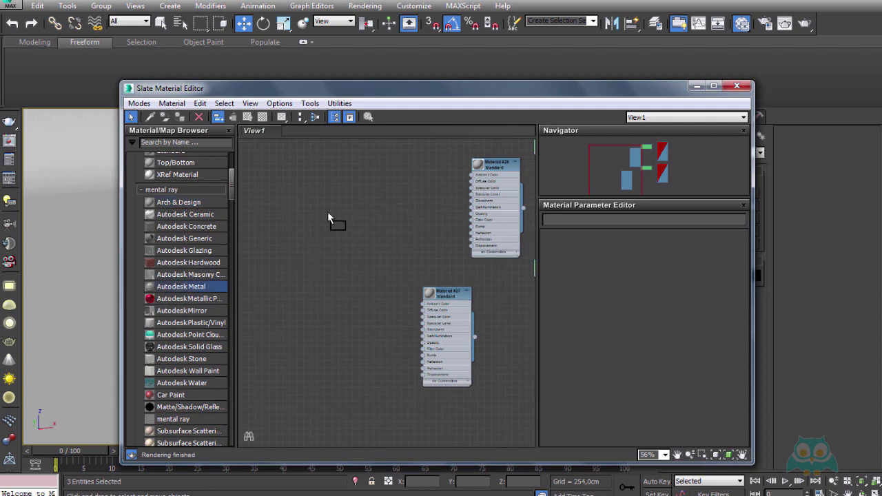
left_click_drag(328, 214, 330, 215)
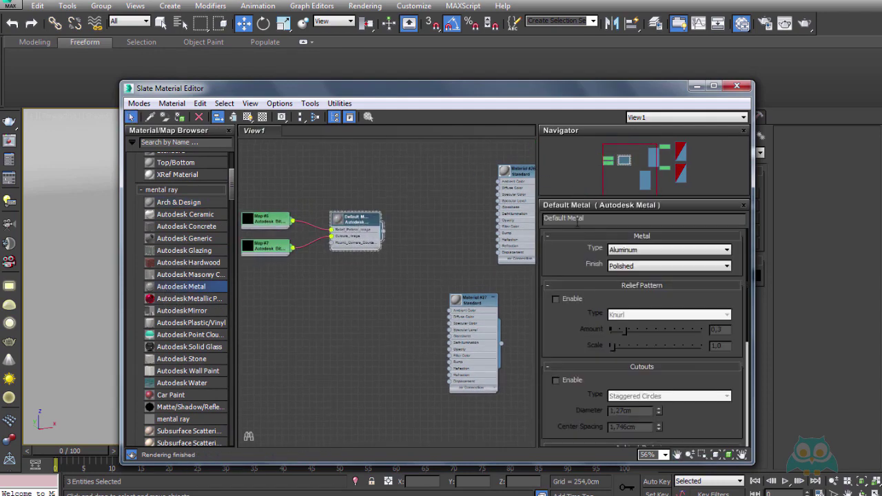
left_click(577, 220)
type("kutu")
type("kol")
type("a")
left_click_drag(403, 89, 383, 352)
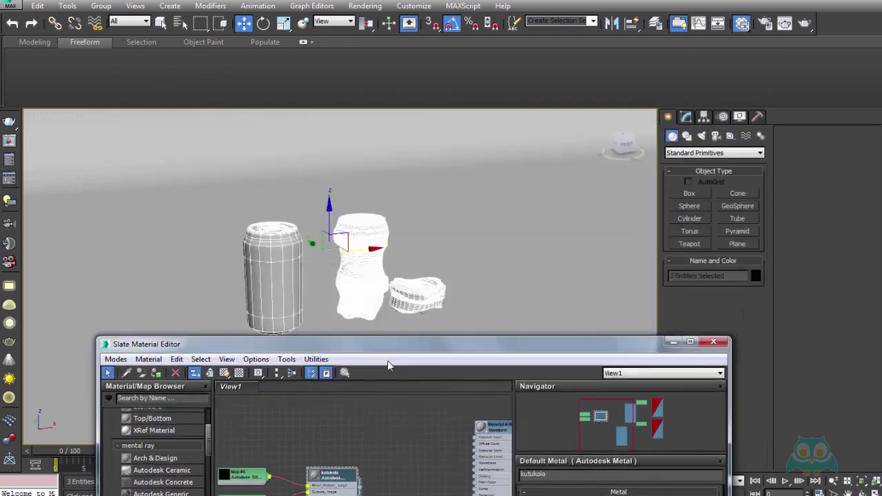
left_click_drag(276, 348, 289, 320)
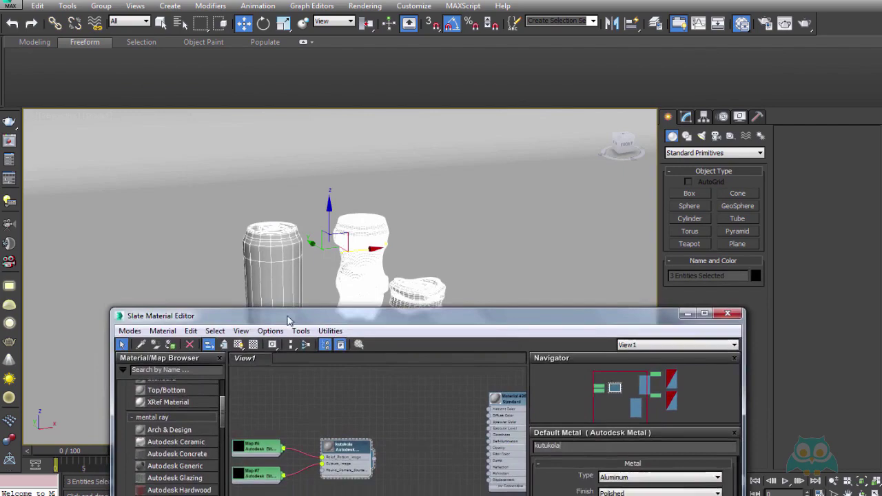
left_click(171, 345)
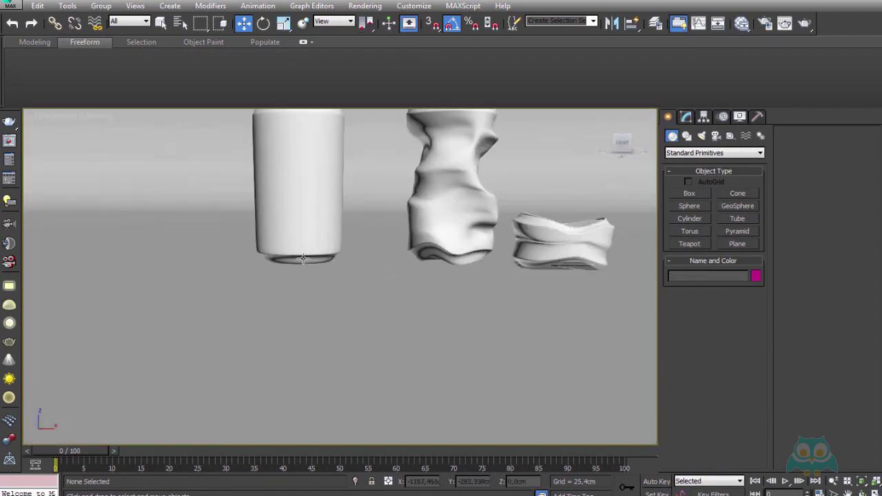
- Select the intact, crushed and flattened cans and lower them toward the floor
left_click(303, 259)
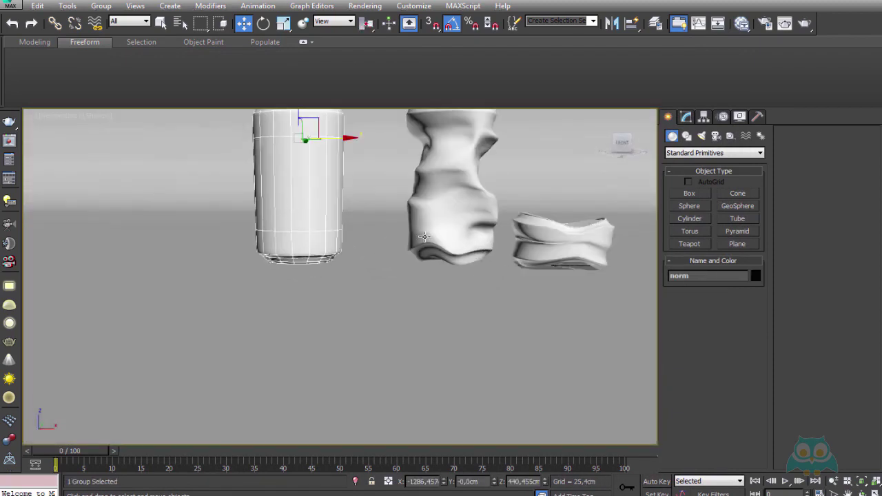
left_click(478, 217, "ctrl")
left_click(533, 232, "ctrl")
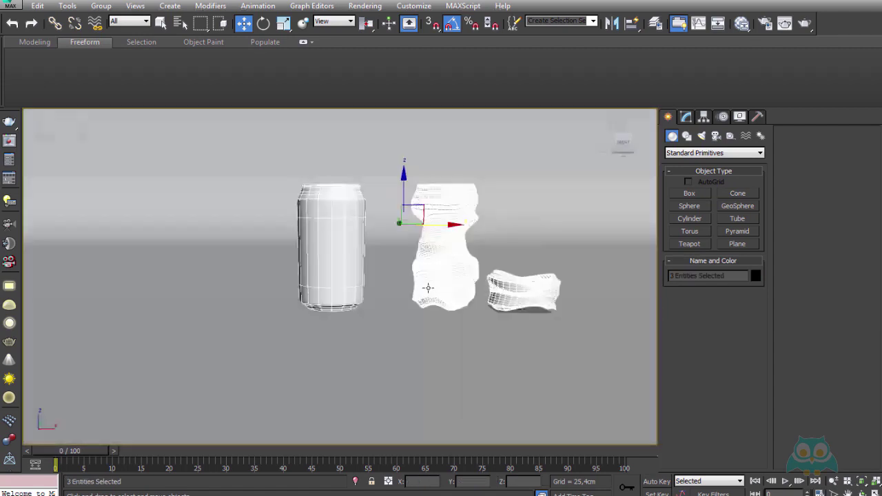
middle_click_drag(428, 288, 413, 209, "alt")
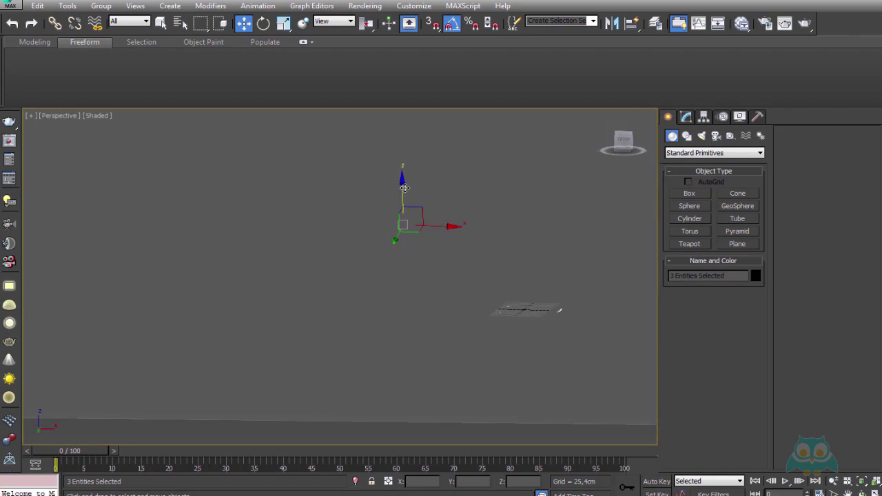
left_click_drag(404, 188, 403, 187)
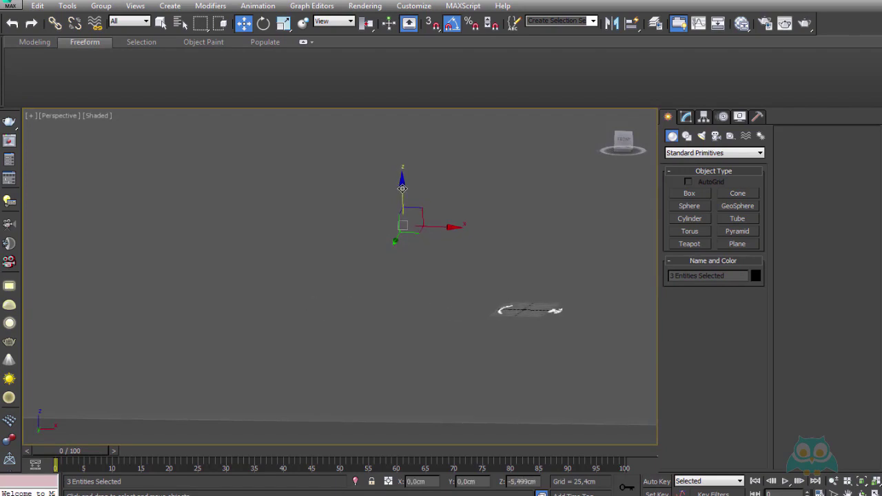
left_click_drag(402, 188, 403, 192)
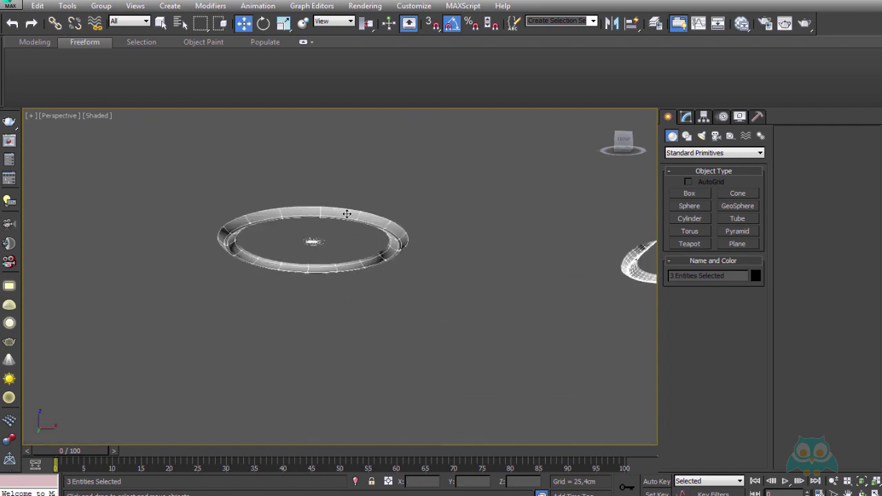
- Adjust the heights of the norm, deforme1 and bask cans, then Shift-drag norm left to clone it
left_click(347, 213)
left_click_drag(545, 486, 545, 481)
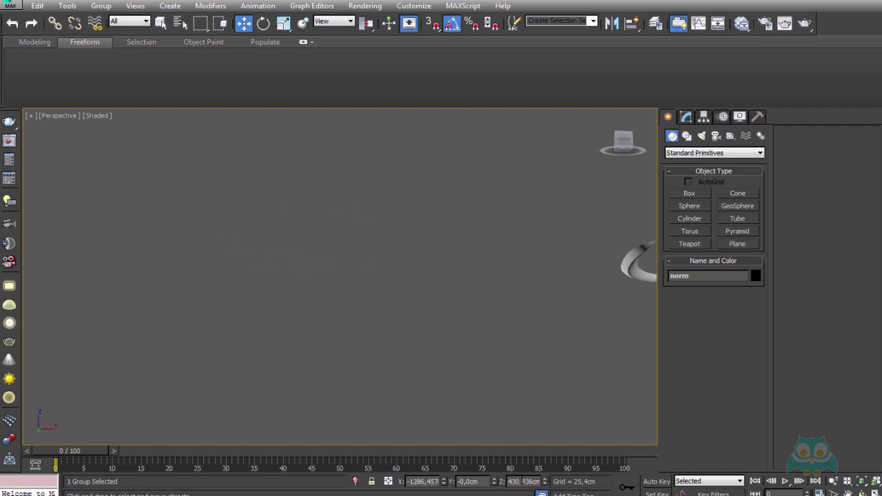
left_click_drag(542, 472, 544, 479)
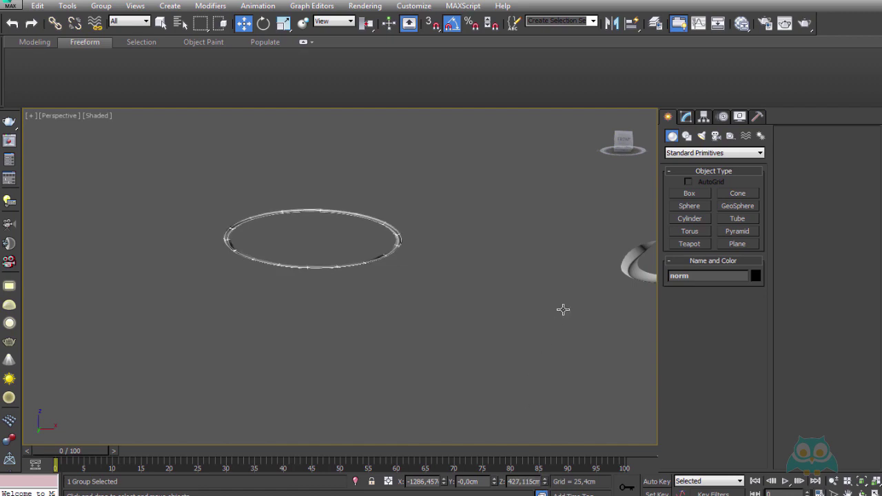
middle_click_drag(563, 310, 465, 292)
left_click(495, 287)
left_click_drag(548, 480, 543, 471)
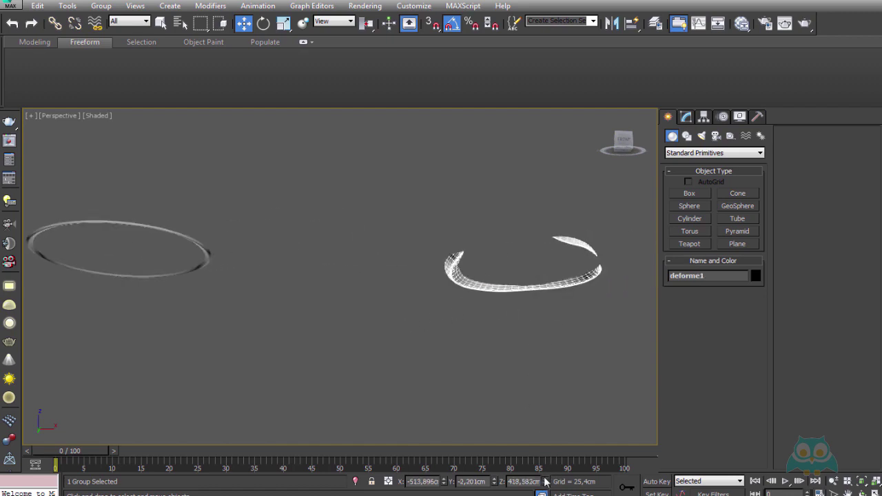
left_click(398, 260)
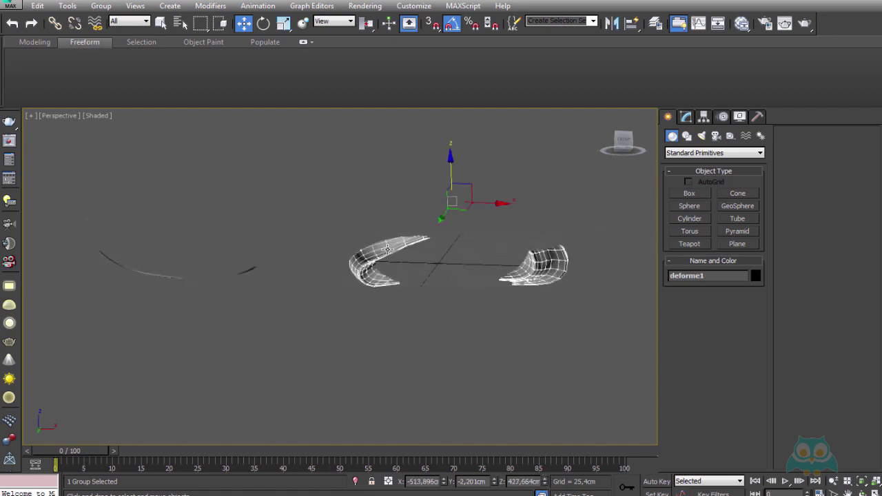
left_click_drag(544, 487, 542, 477)
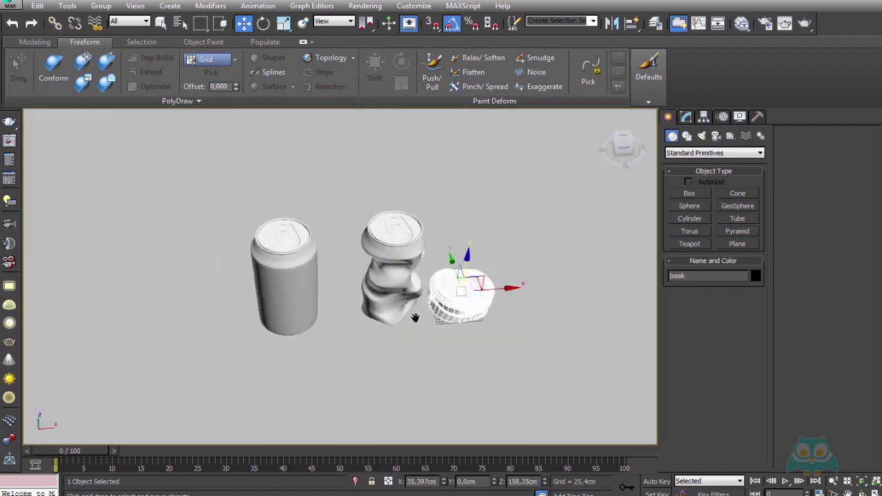
middle_click_drag(304, 256, 380, 259)
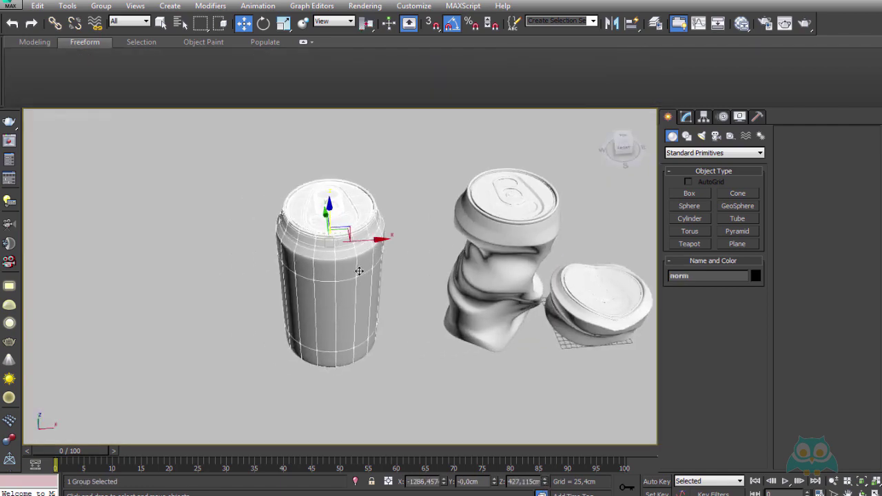
left_click_drag(366, 237, 190, 250, "shift")
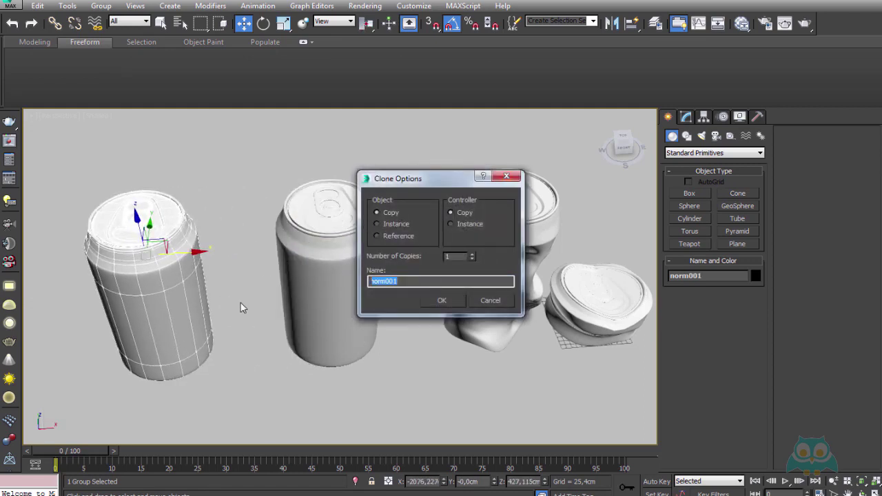
- Name the clone 'yatay' and tip it onto its side with angle snap on
type("yatay")
left_click(442, 305)
mouse_move(374, 244)
middle_mouse_down("alt")
mouse_move(404, 272)
mouse_move(437, 258)
mouse_move(323, 192)
mouse_move(368, 205)
middle_mouse_up("alt")
left_click(263, 24)
middle_click_drag(297, 179, 308, 211, "alt")
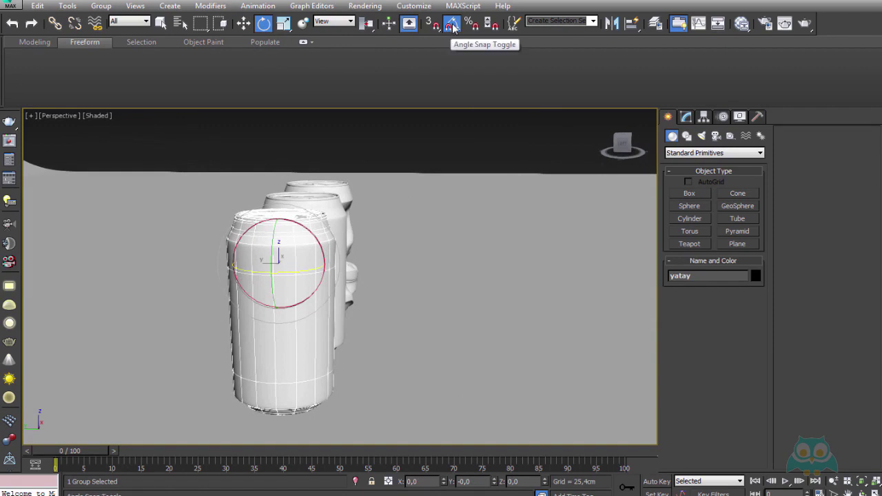
key("a")
mouse_move(404, 153)
middle_mouse_down("alt")
mouse_move(282, 252)
mouse_move(346, 233)
middle_mouse_up("alt")
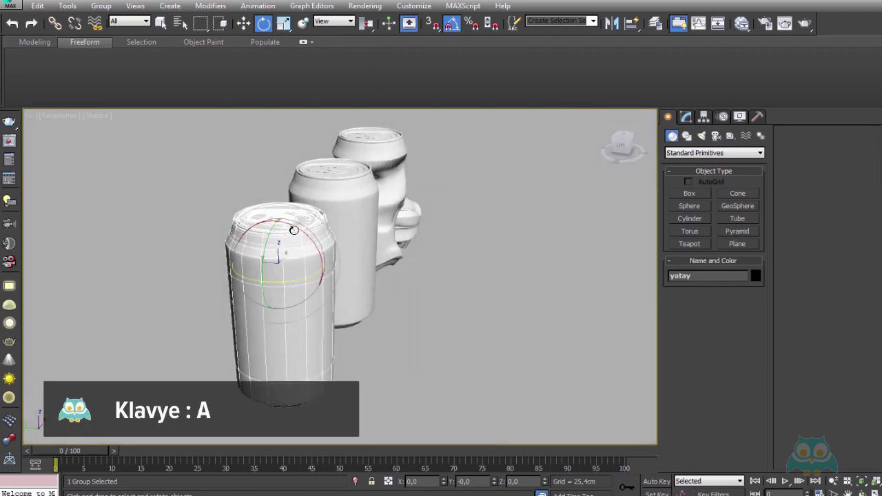
mouse_move(295, 229)
left_mouse_down()
mouse_move(327, 264)
mouse_move(349, 130)
left_mouse_up()
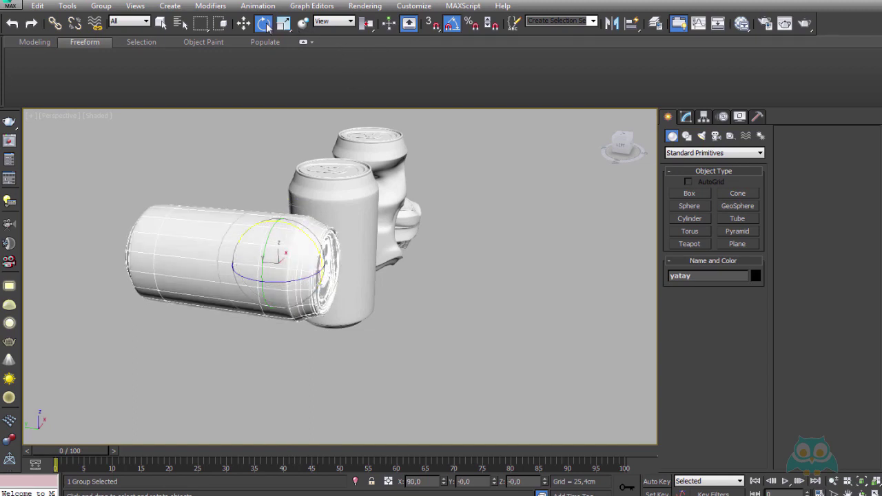
- Lower the lying can onto the floor and turn it 20 degrees sideways
left_click(244, 24)
middle_click_drag(296, 228, 344, 191, "alt")
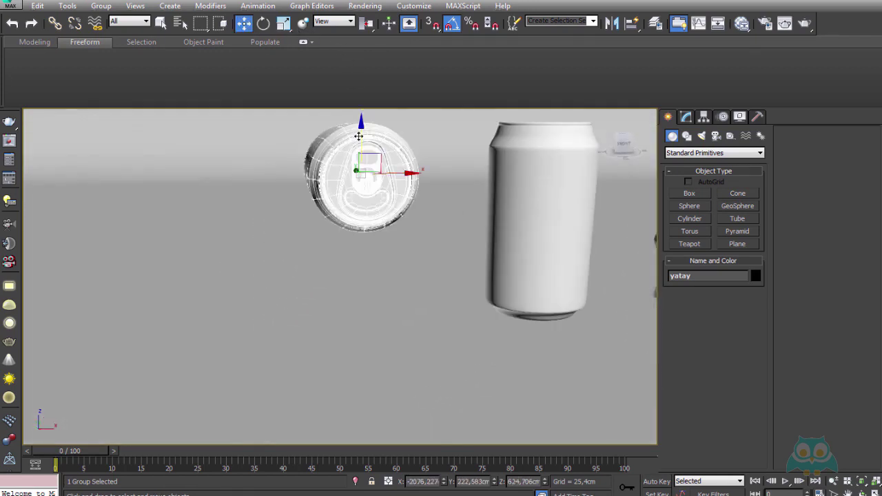
left_click_drag(358, 136, 380, 245)
left_click(263, 23)
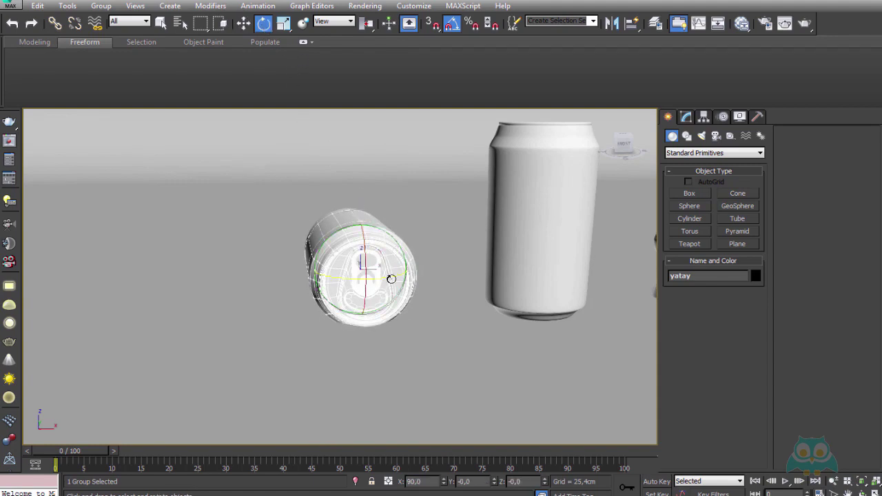
left_click_drag(391, 279, 418, 248)
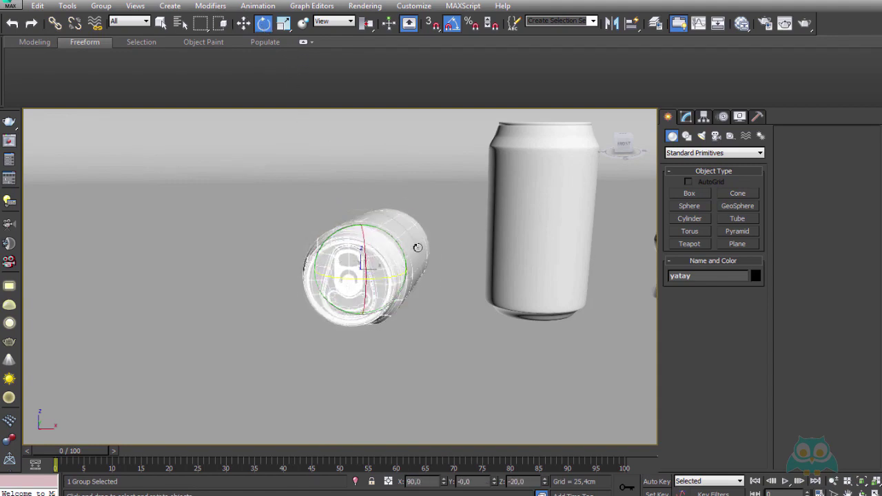
- Shift the flattened crushed cans to the right
middle_click_drag(418, 248, 345, 246)
scroll(384, 262, "down", 3)
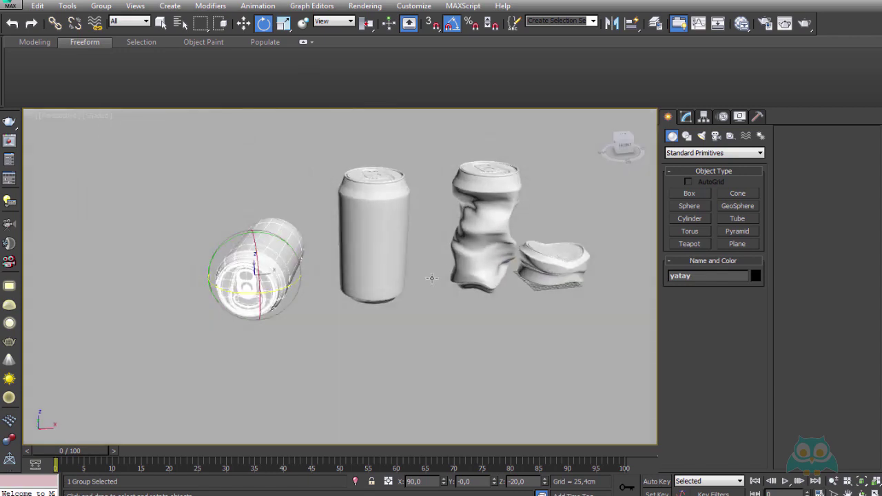
left_click(553, 259)
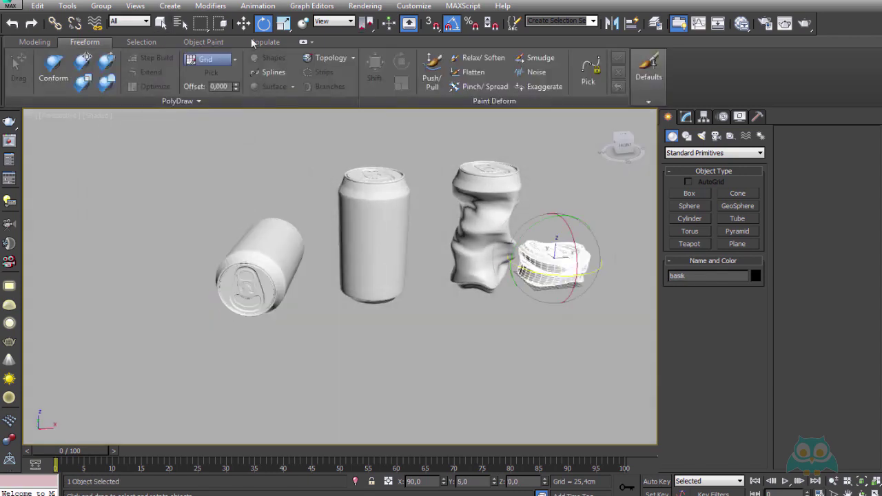
key("w")
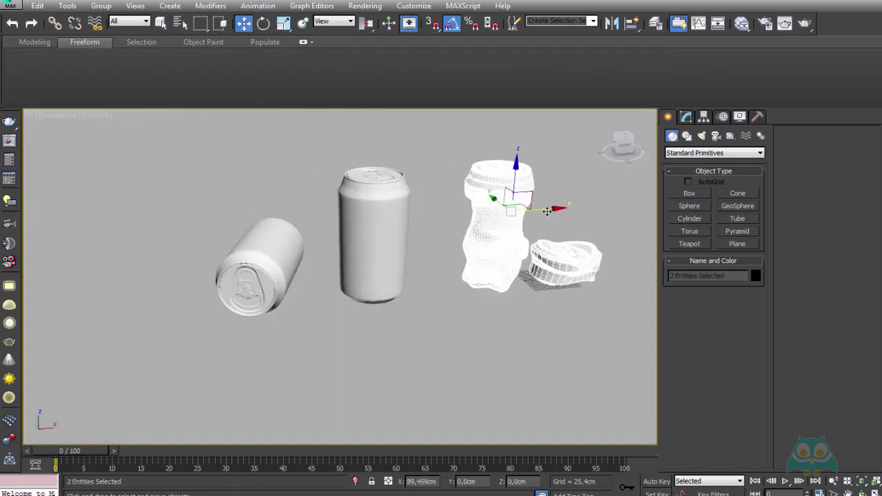
left_click_drag(497, 225, 528, 225)
- Copy the lying can beside the crushed can and move the copy down and forward
left_click(275, 250)
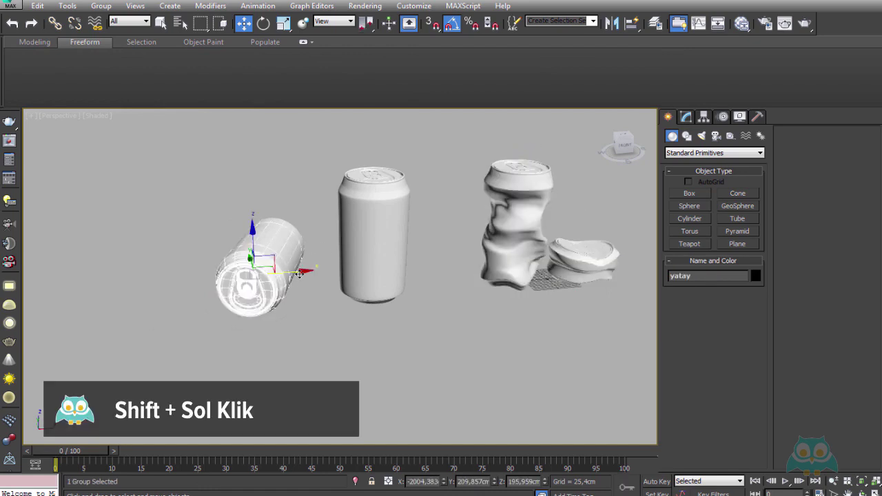
mouse_move(295, 270)
left_mouse_down("shift")
mouse_move(414, 266)
mouse_move(476, 275)
left_mouse_up("shift")
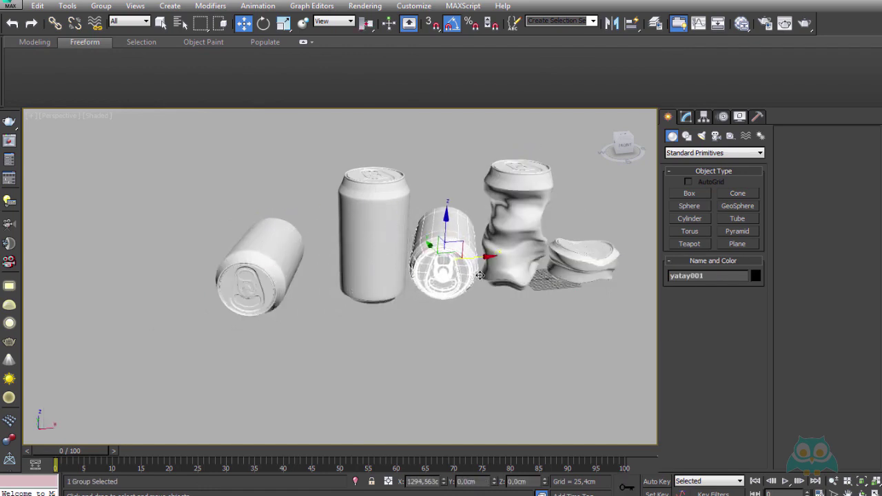
left_click(466, 299)
middle_click_drag(467, 299, 472, 294, "alt")
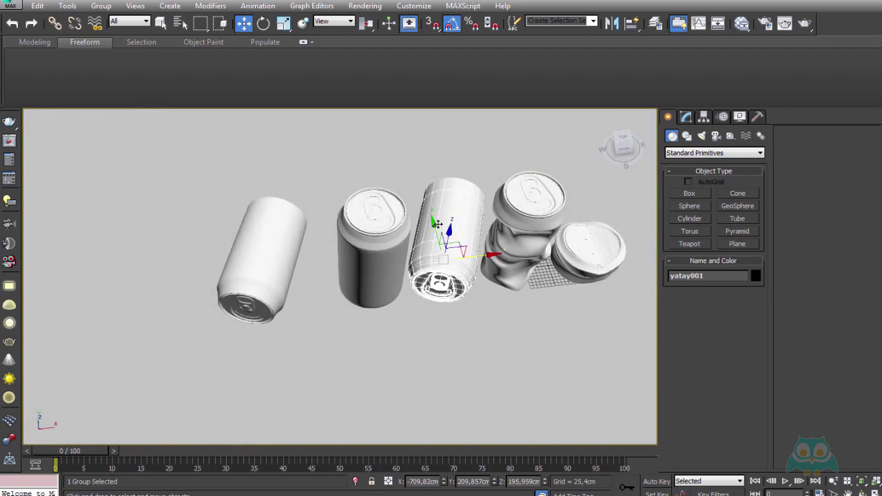
left_click_drag(473, 294, 471, 320)
middle_click_drag(472, 320, 561, 102, "alt")
- Mirror the copied can, rotate it toward the viewer and move it below the standing can
left_click(611, 22)
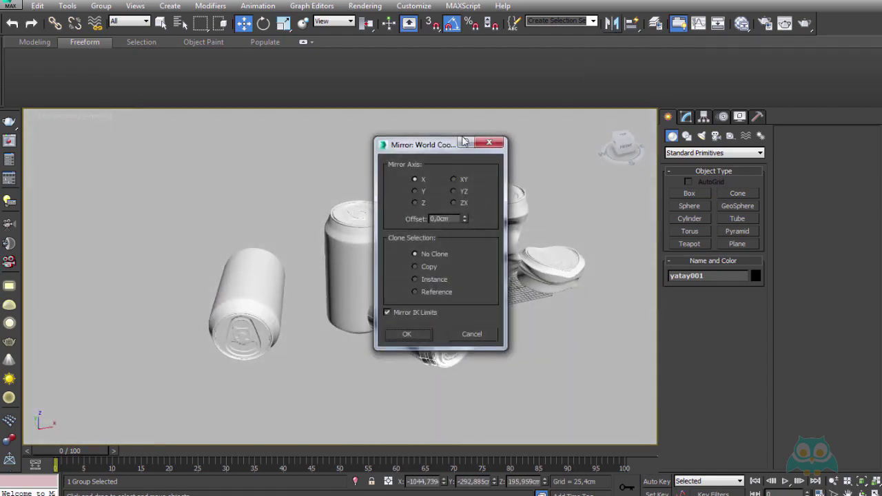
left_click_drag(441, 137, 258, 138)
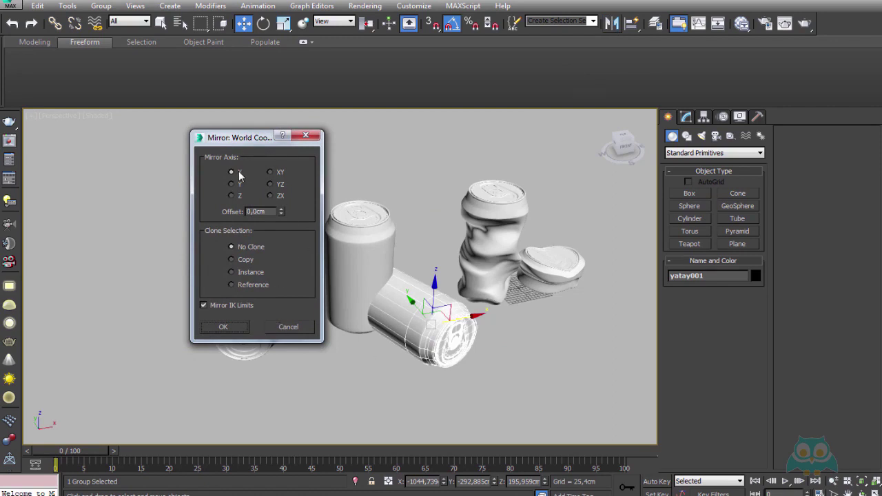
left_click(223, 327)
left_click(263, 23)
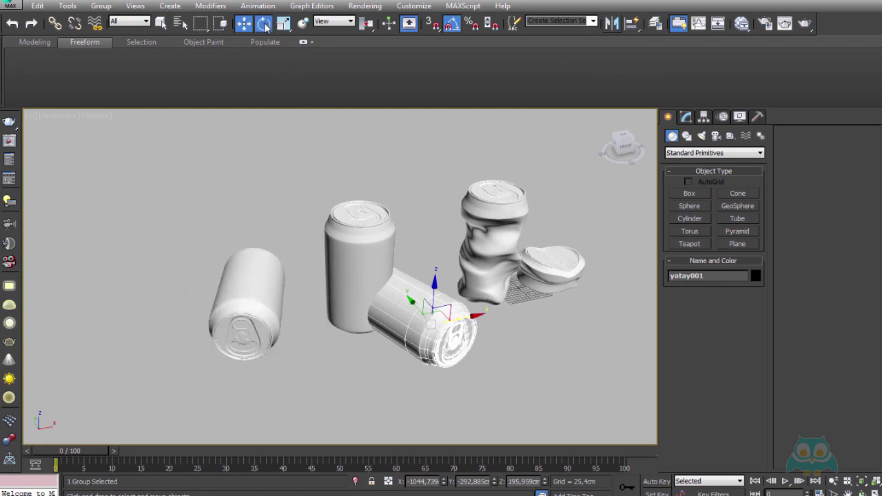
left_click_drag(418, 348, 403, 338)
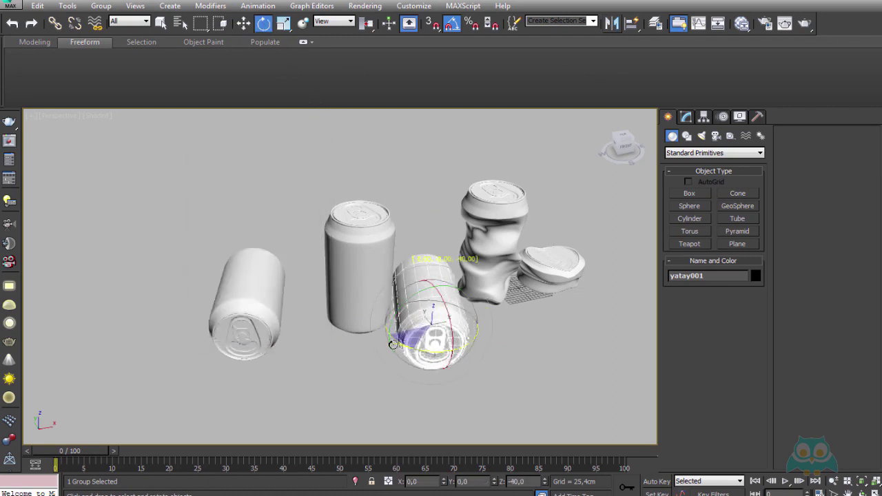
left_click(244, 23)
middle_click_drag(339, 193, 367, 172)
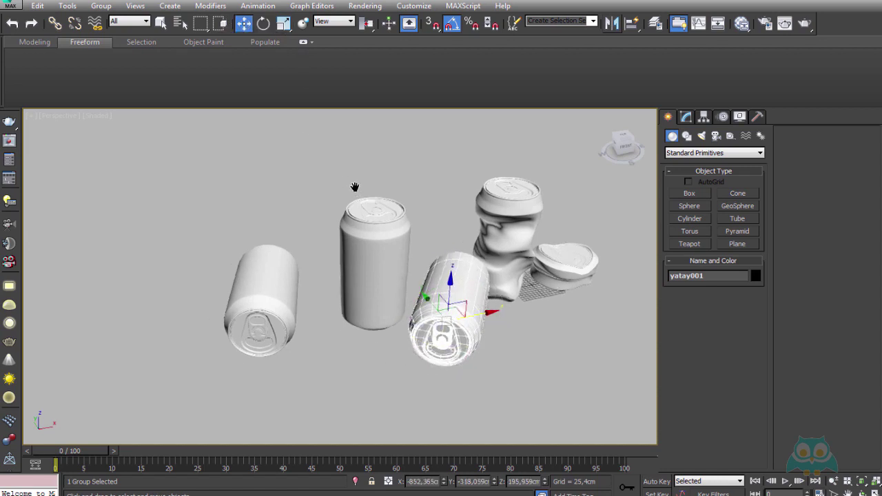
left_click_drag(498, 303, 393, 305)
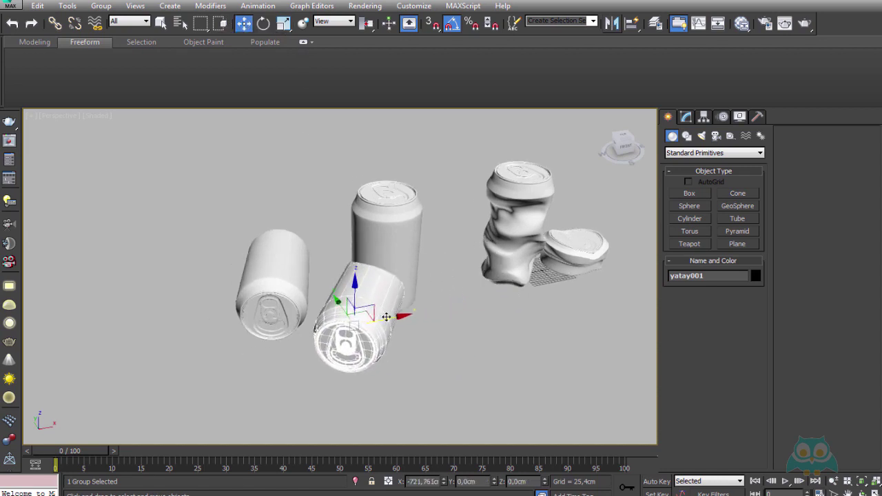
- Roll the copied can around its Y axis and slide it left along the ground at floor height
left_click(263, 23)
left_click_drag(350, 351, 344, 234)
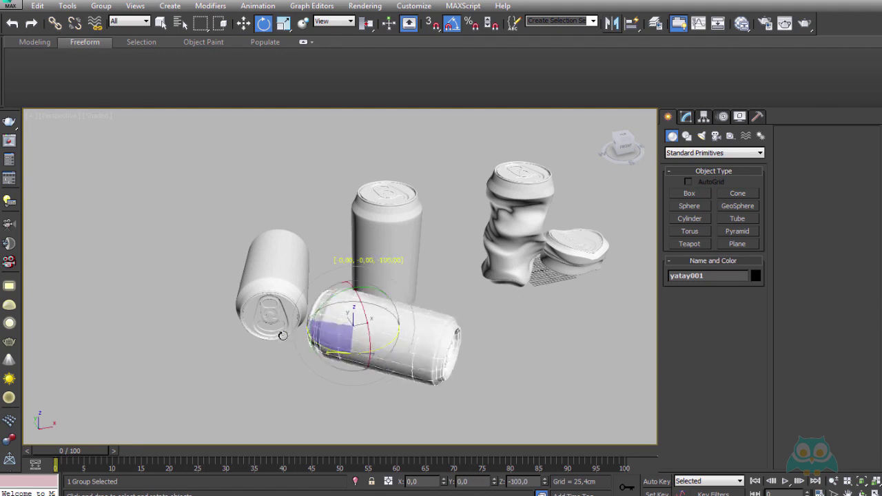
left_click(244, 23)
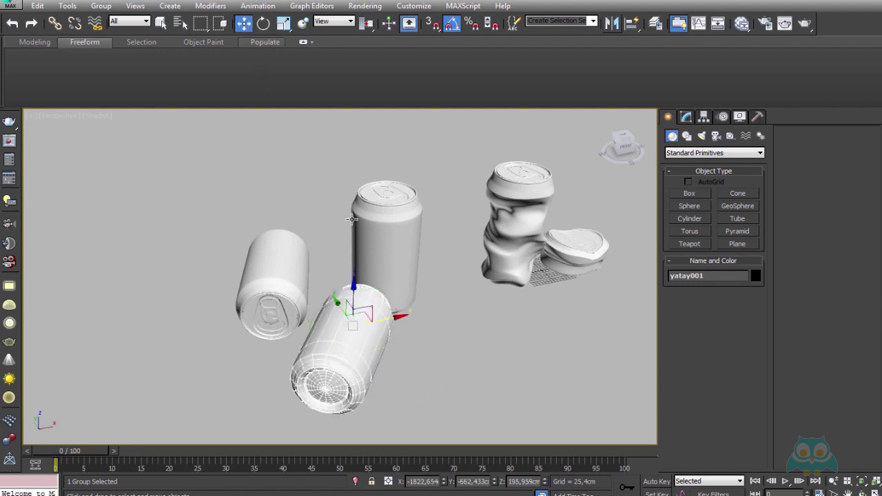
middle_click_drag(394, 317, 417, 289)
left_click_drag(416, 286, 314, 282)
mouse_move(314, 282)
middle_mouse_down("alt")
mouse_move(335, 318)
mouse_move(553, 329)
mouse_move(352, 290)
middle_mouse_up("alt")
left_click_drag(340, 286, 181, 353)
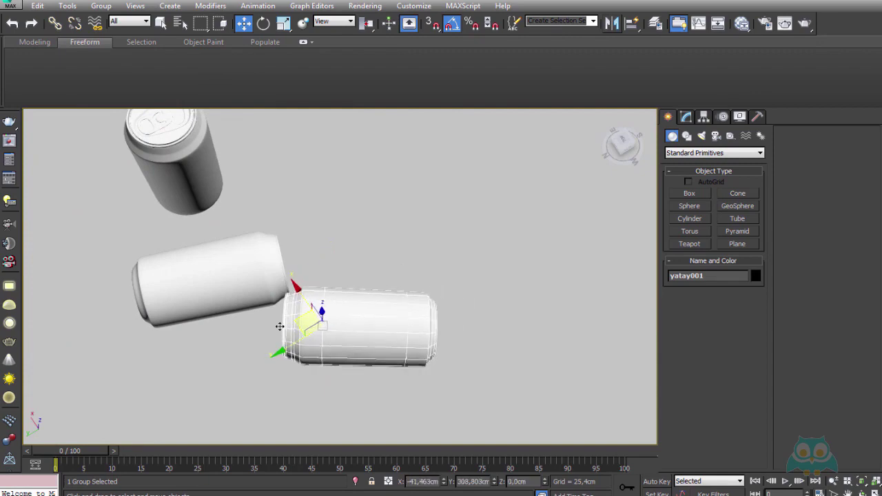
mouse_move(356, 349)
middle_mouse_down("alt")
mouse_move(260, 298)
mouse_move(326, 344)
mouse_move(266, 306)
mouse_move(266, 344)
middle_mouse_up("alt")
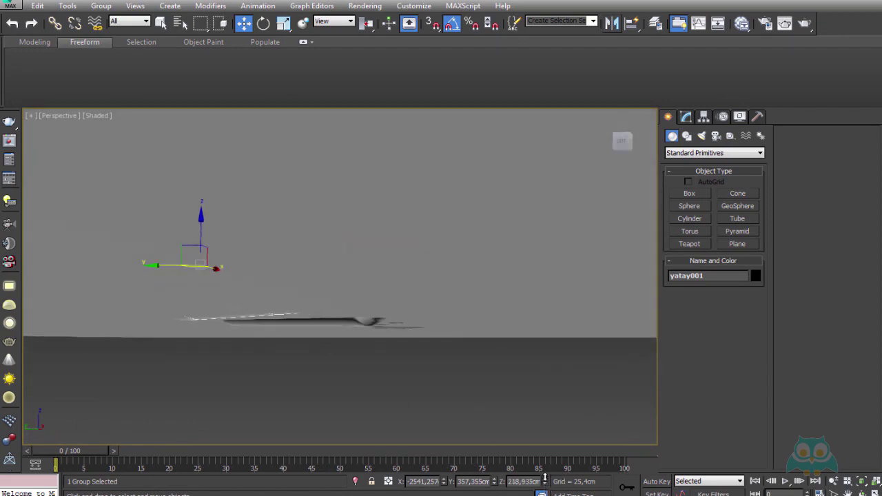
middle_click_drag(345, 324, 362, 340, "alt")
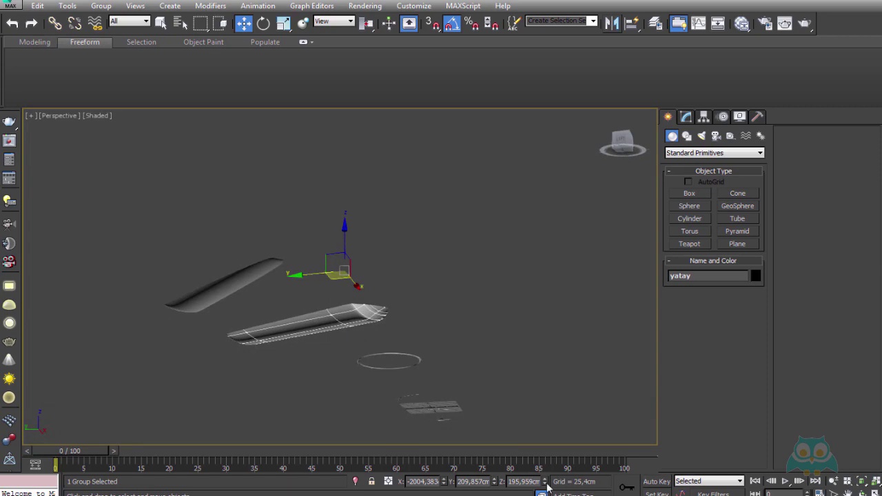
left_click_drag(545, 482, 546, 474)
- Move the standing can left, then shift it and both lying cans together up and right
mouse_move(352, 351)
middle_mouse_down("alt")
mouse_move(340, 329)
mouse_move(377, 310)
mouse_move(417, 238)
middle_mouse_up("alt")
left_click(421, 233)
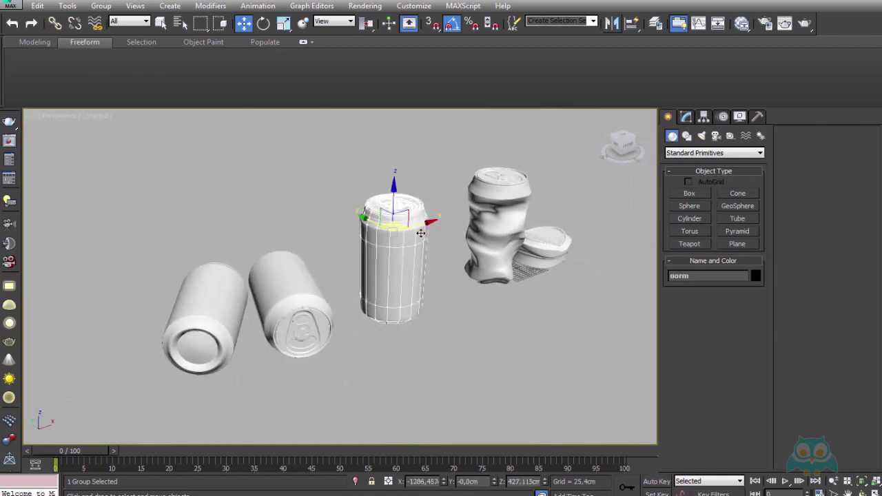
mouse_move(420, 233)
left_mouse_down()
mouse_move(408, 224)
mouse_move(413, 265)
left_mouse_up()
left_click(221, 301, "ctrl")
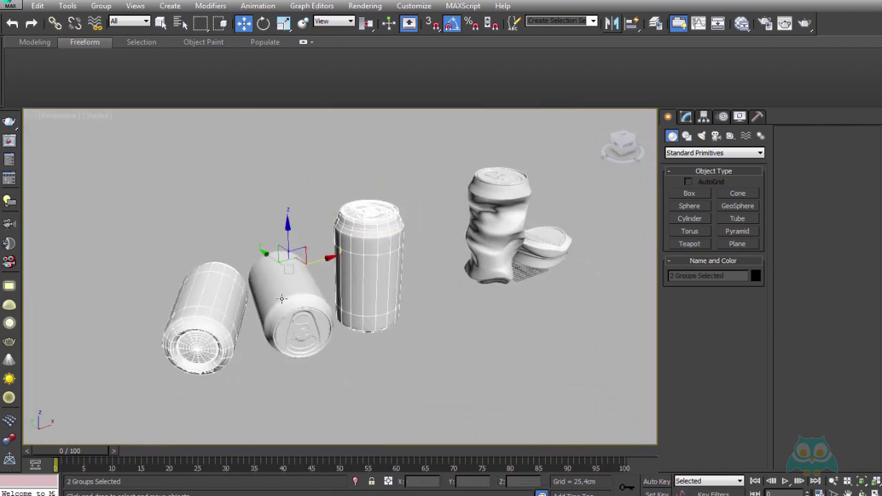
left_click(299, 300, "ctrl")
mouse_move(338, 273)
left_mouse_down()
mouse_move(379, 265)
mouse_move(391, 251)
left_mouse_up()
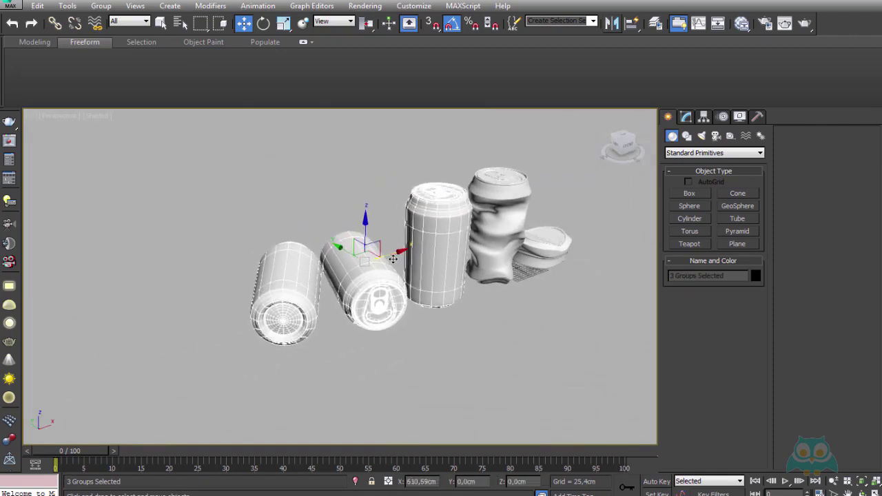
- Check the crushed can and floor around the finished row, then clear the selection
middle_click_drag(391, 251, 457, 285, "alt")
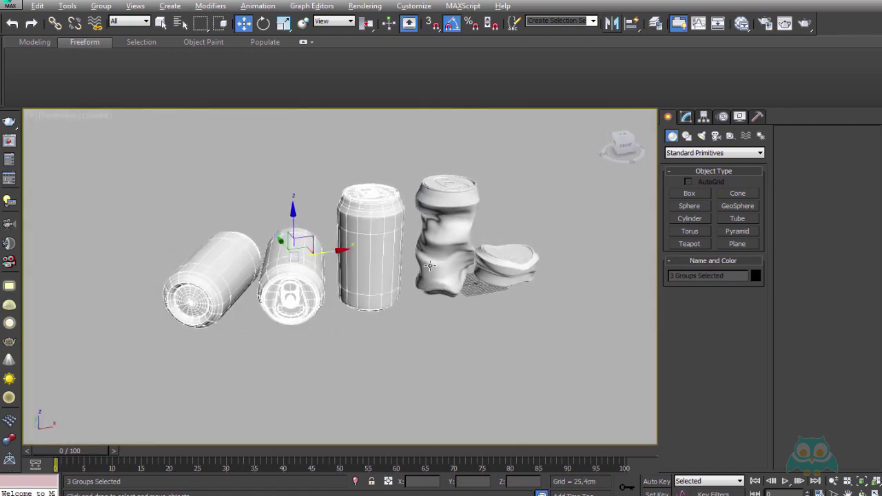
scroll(457, 286, "down", 5)
scroll(456, 287, "down", 2)
scroll(457, 287, "up", 5)
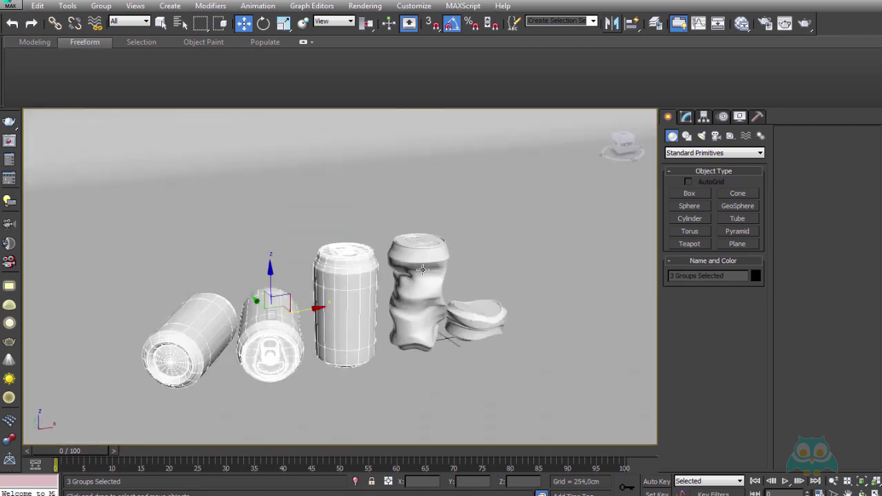
left_click(434, 282)
left_click(497, 260)
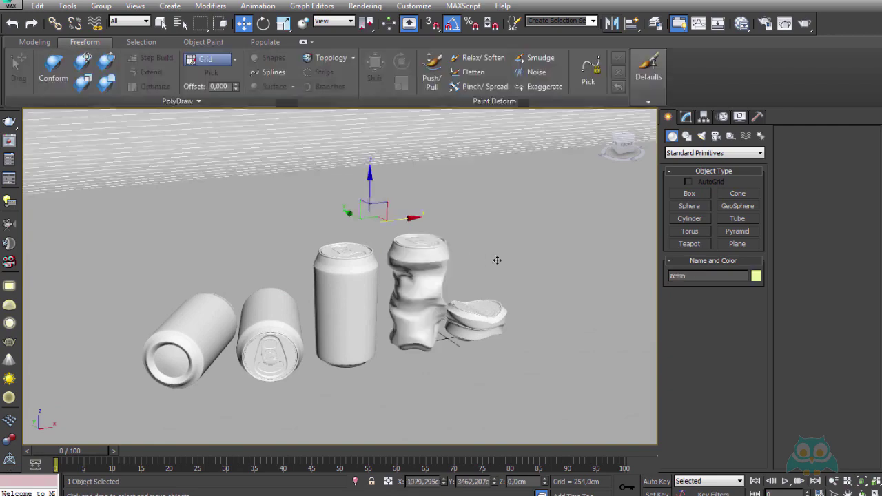
scroll(424, 259, "up", 1)
left_click(424, 259)
scroll(434, 276, "down", 3)
scroll(434, 276, "down", 4)
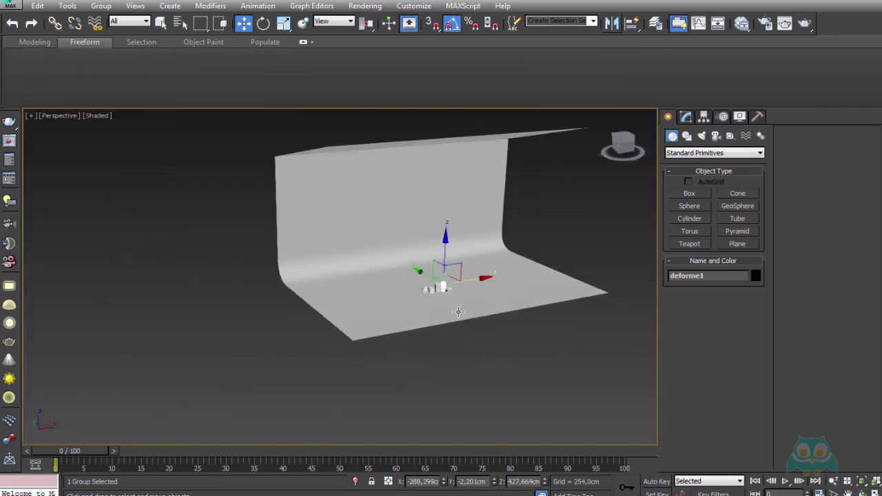
left_click(481, 381)
key("t")
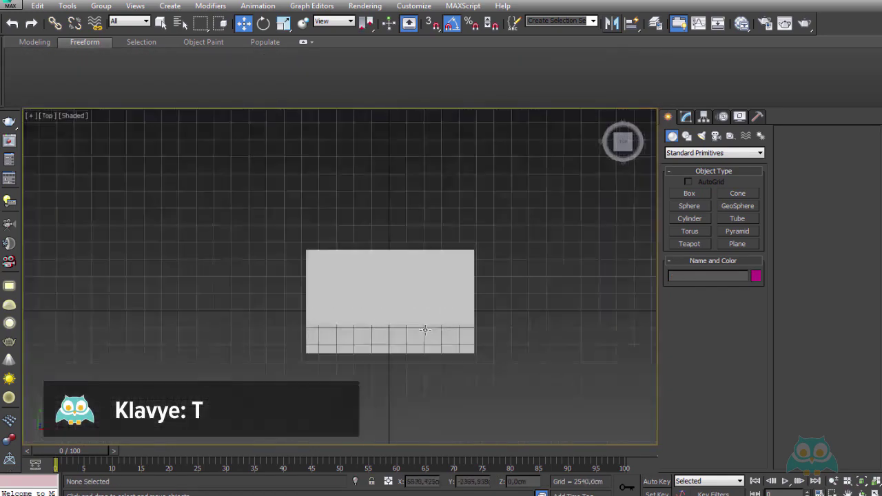
- In a wireframe Top view, place target camera Camera001 in front of the cans, aimed at them
left_click(73, 115)
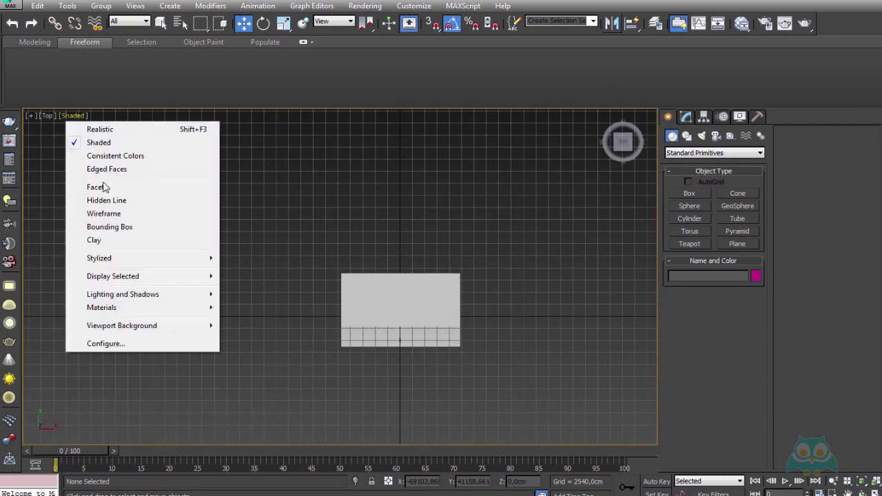
left_click(100, 215)
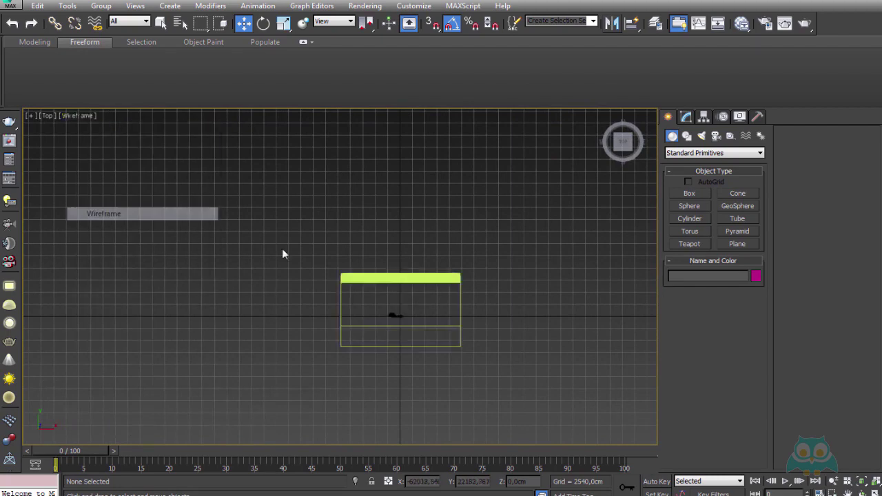
left_click(715, 136)
scroll(449, 328, "up", 4)
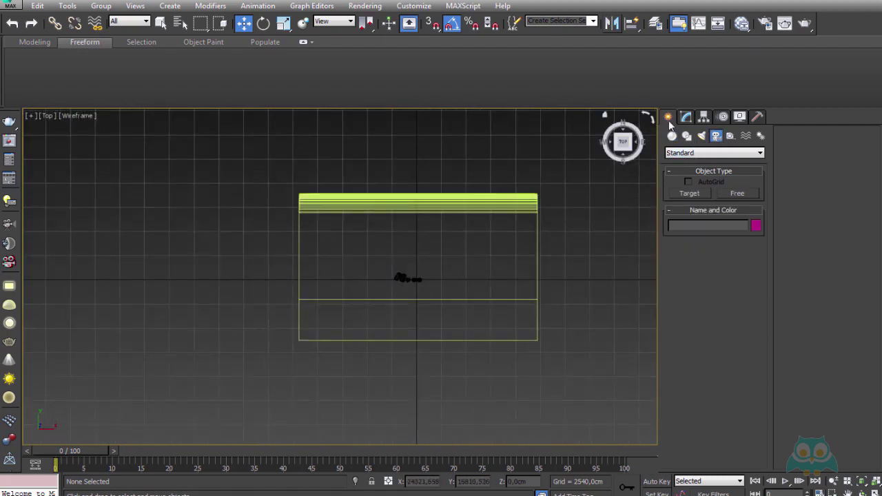
left_click(688, 195)
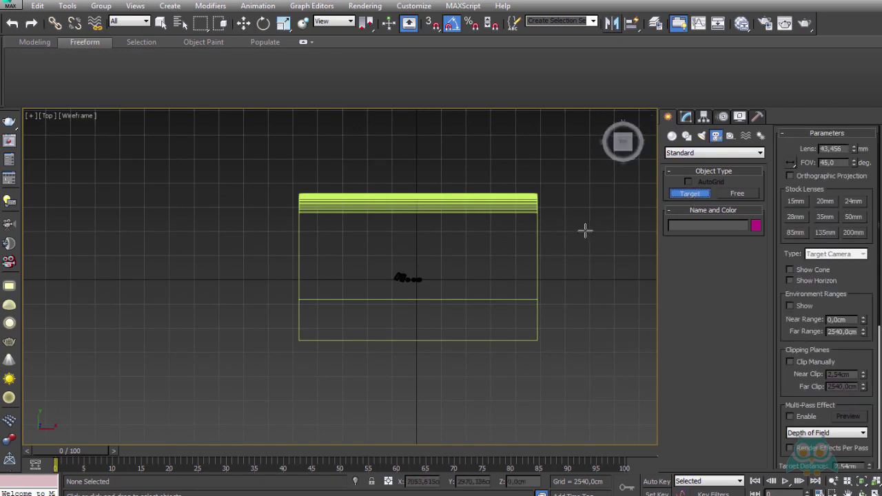
scroll(422, 304, "up", 2)
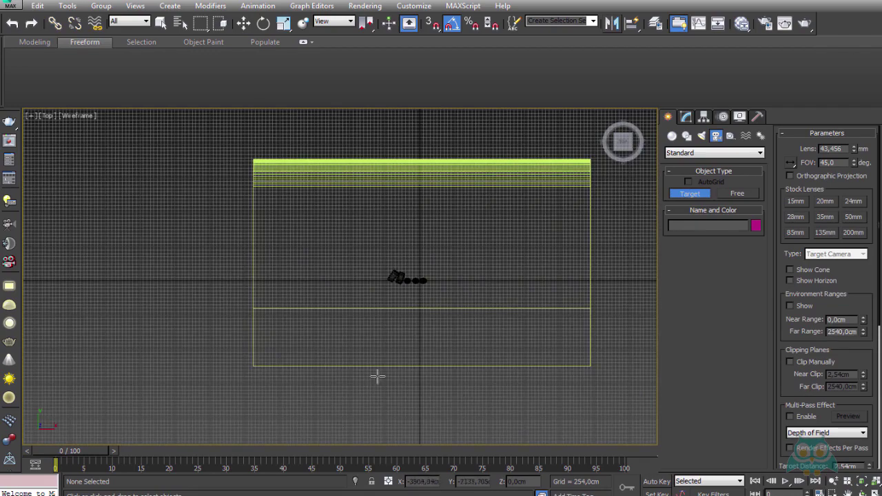
scroll(398, 281, "up", 2)
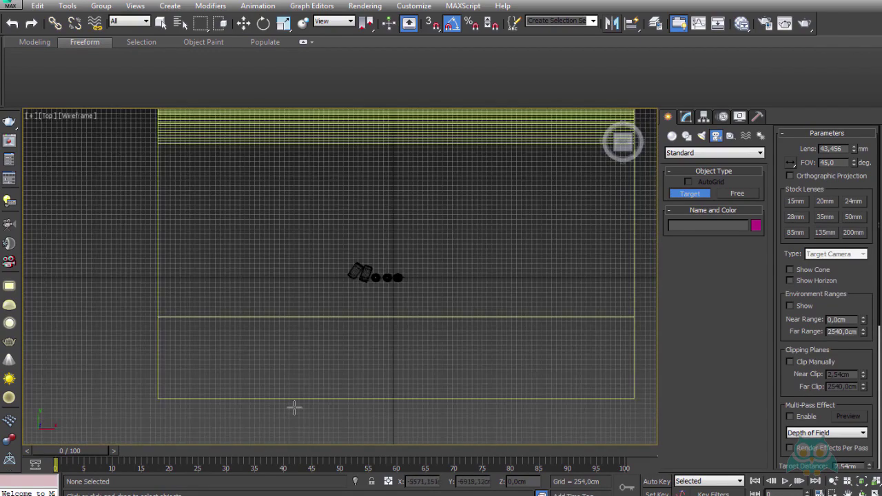
mouse_move(288, 409)
left_mouse_down()
mouse_move(348, 321)
mouse_move(350, 268)
mouse_move(361, 273)
left_mouse_up()
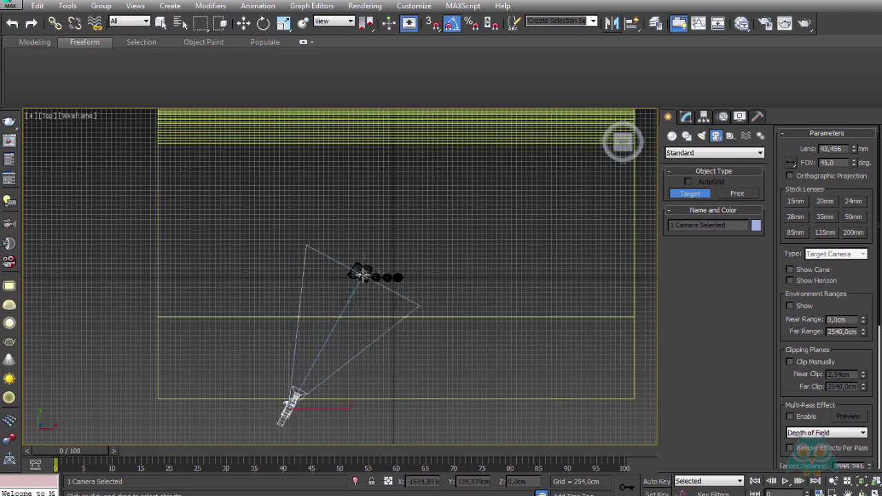
left_click_drag(361, 273, 377, 259)
key("w")
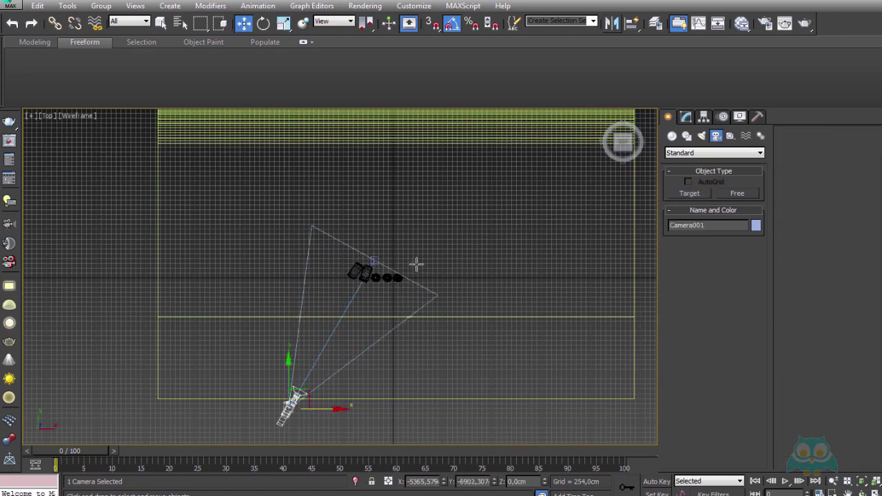
scroll(416, 264, "down", 5)
mouse_move(415, 264)
middle_mouse_down("alt")
mouse_move(470, 215)
mouse_move(421, 271)
middle_mouse_up("alt")
key("p")
scroll(421, 271, "up", 2)
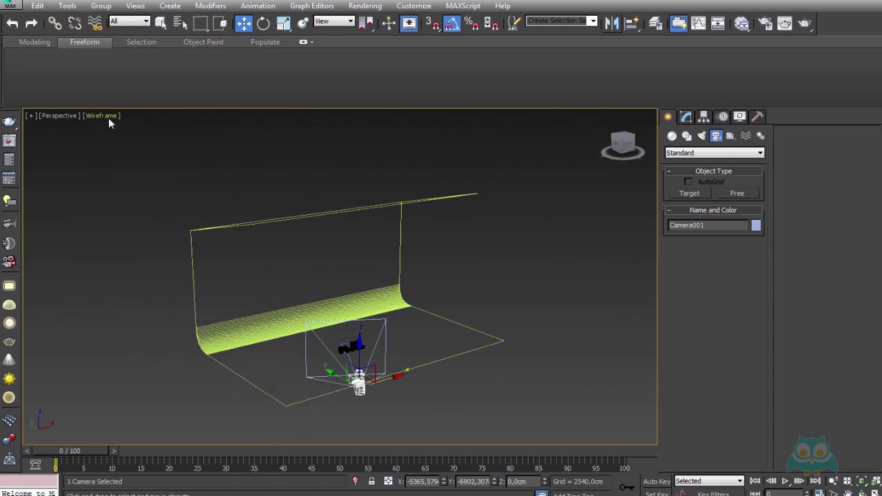
- Return to shaded display, look through Camera001, orbit and dolly it in, and show safe frames
left_click(105, 116)
left_click(146, 144)
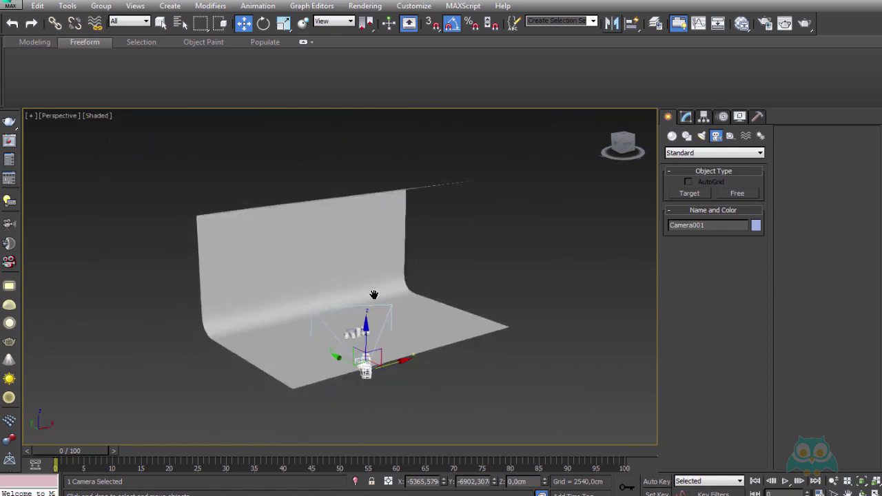
mouse_move(414, 275)
middle_mouse_down("alt")
mouse_move(469, 284)
mouse_move(374, 308)
middle_mouse_up("alt")
key("c")
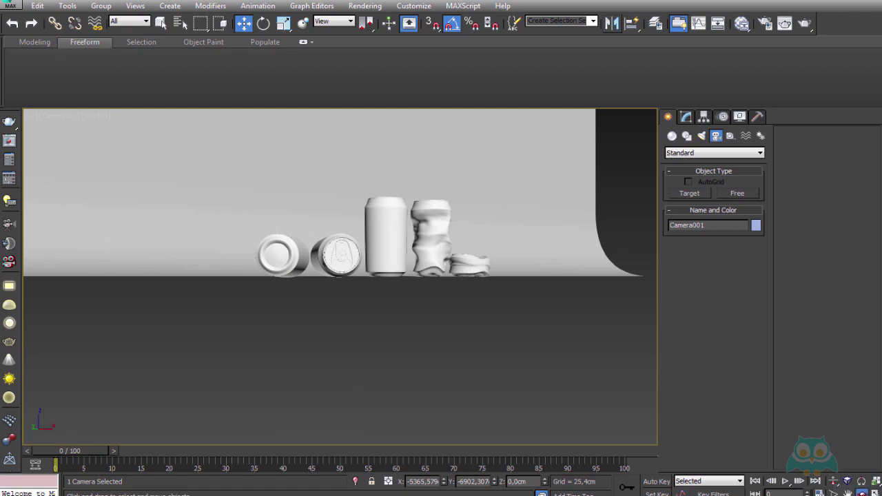
left_click_drag(389, 262, 388, 286)
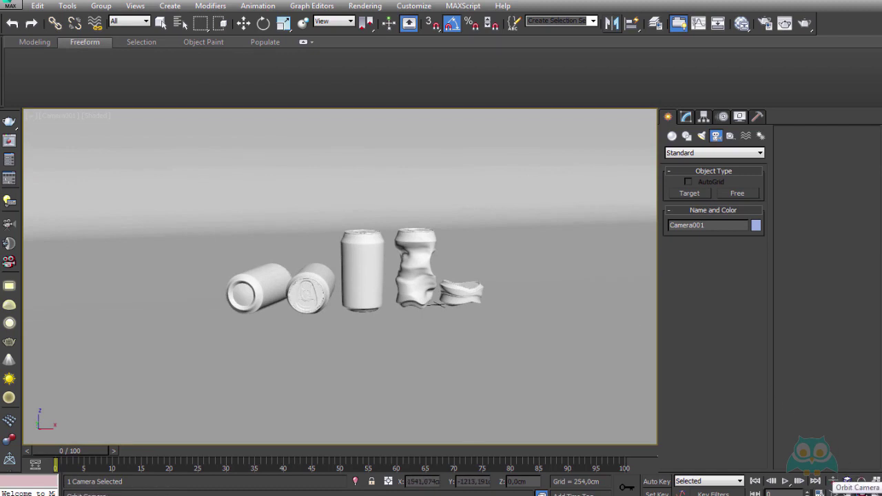
left_click(834, 481)
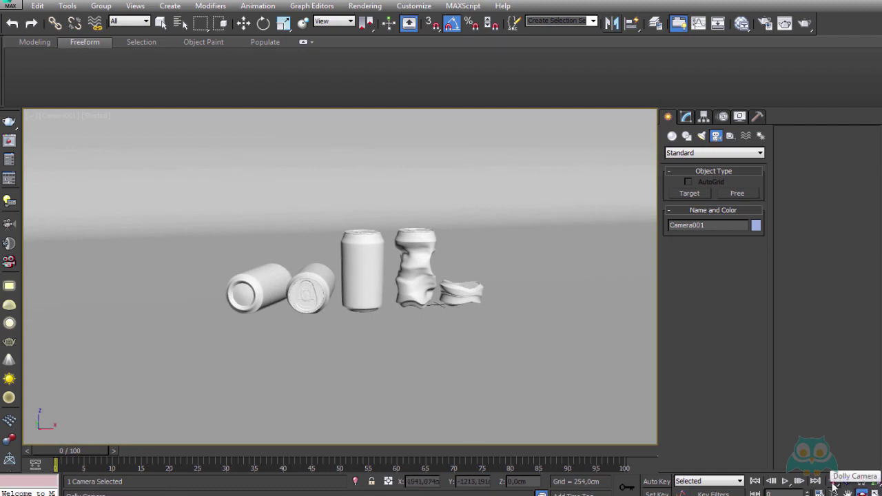
left_click_drag(323, 264, 318, 237)
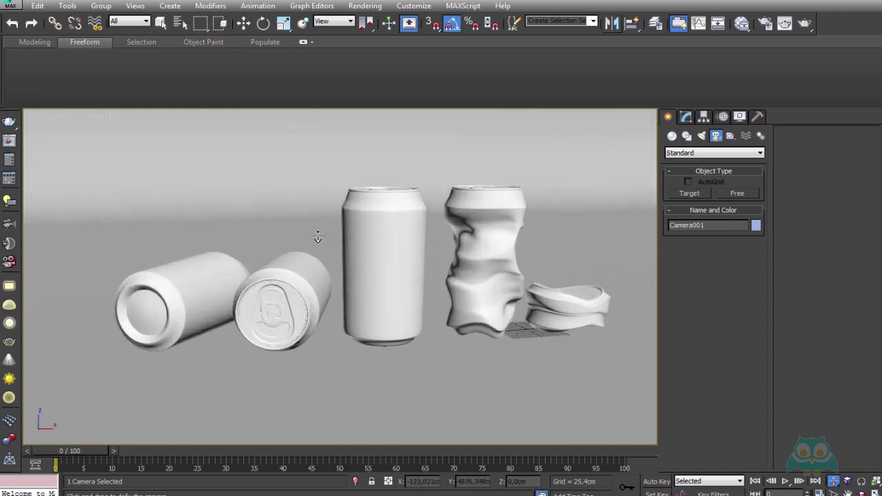
left_click_drag(761, 317, 814, 317)
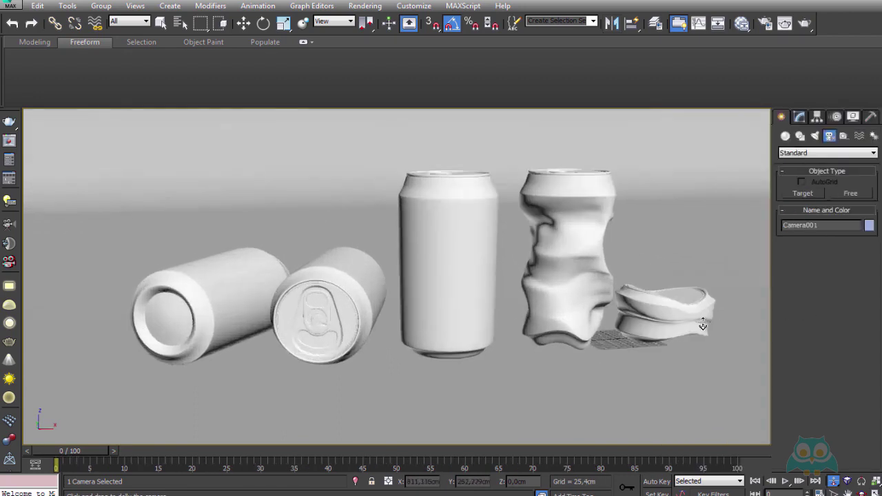
key("shift+f")
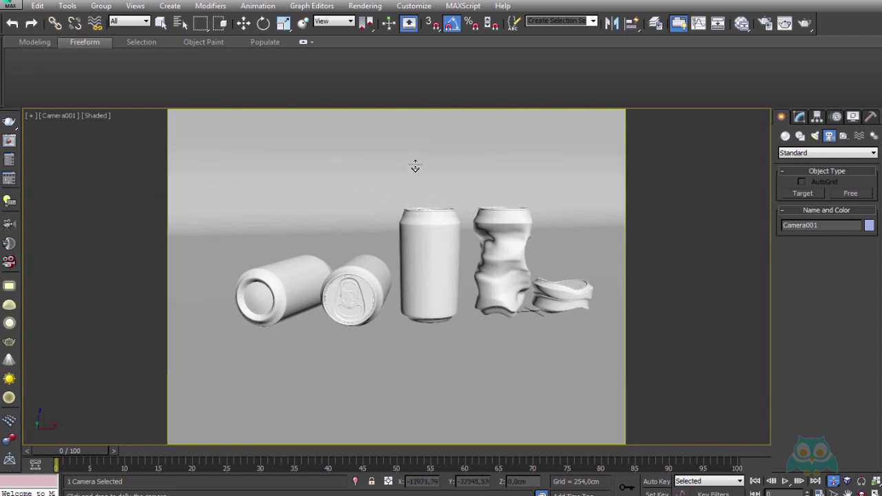
mouse_move(449, 205)
left_mouse_down()
mouse_move(486, 199)
mouse_move(469, 217)
mouse_move(393, 186)
left_mouse_up()
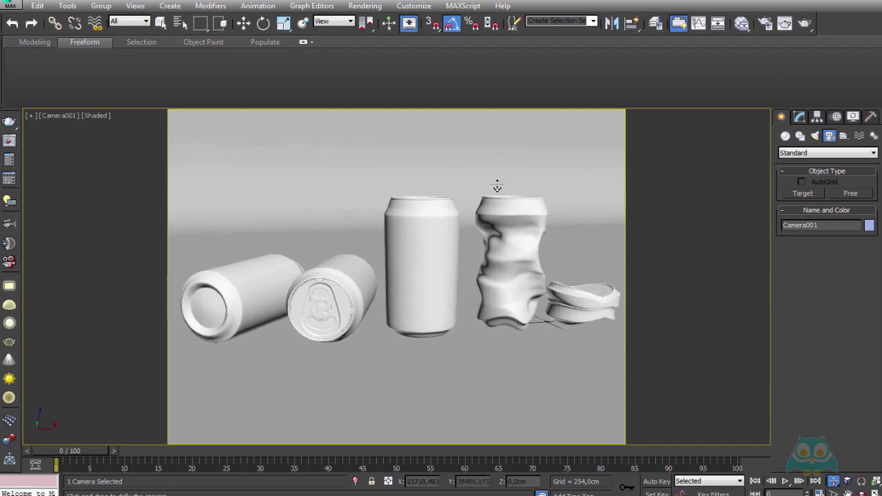
- In Render Setup, pick the HDTV (video) 1920×1080 output size preset
left_click(767, 24)
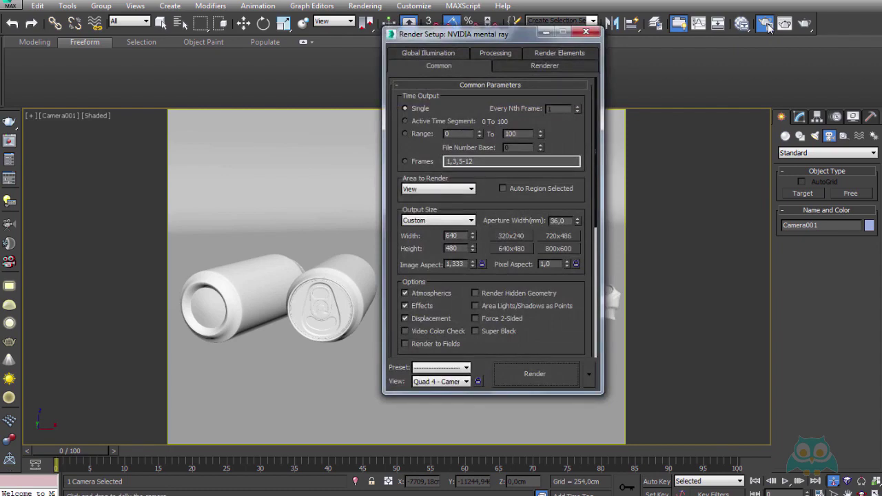
left_click_drag(563, 332, 510, 123)
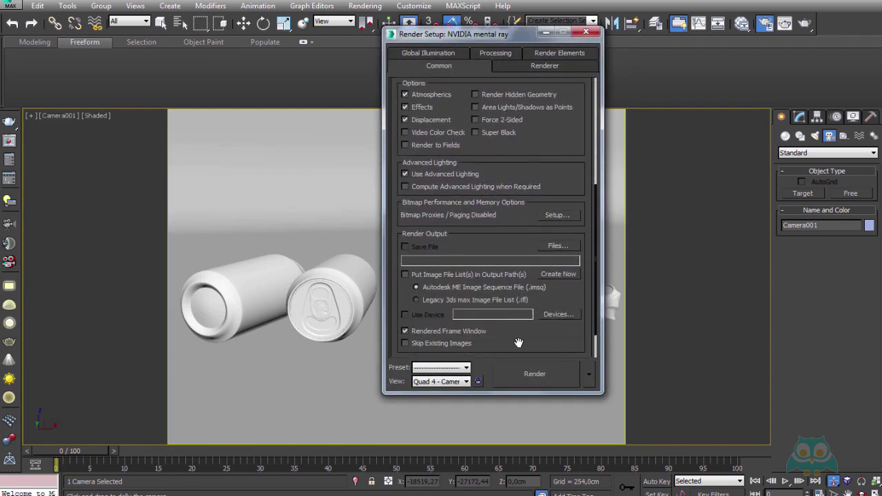
scroll(519, 343, "down", 1)
scroll(483, 276, "up", 5)
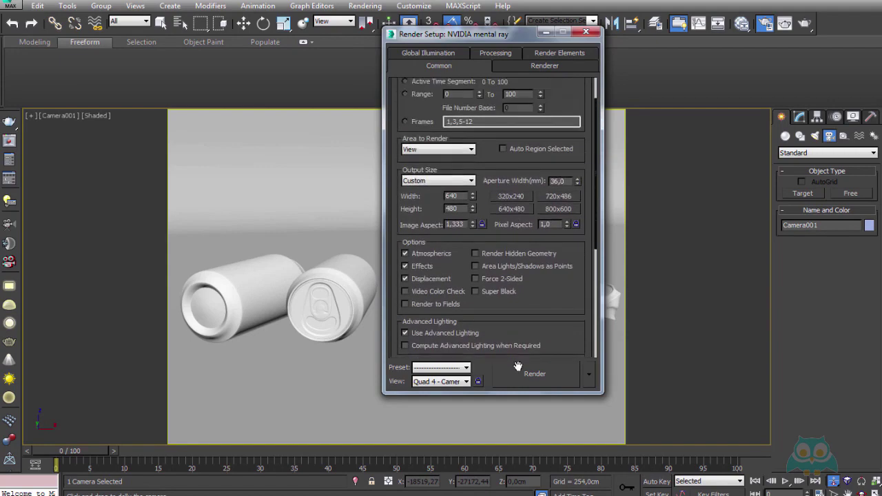
left_click(435, 181)
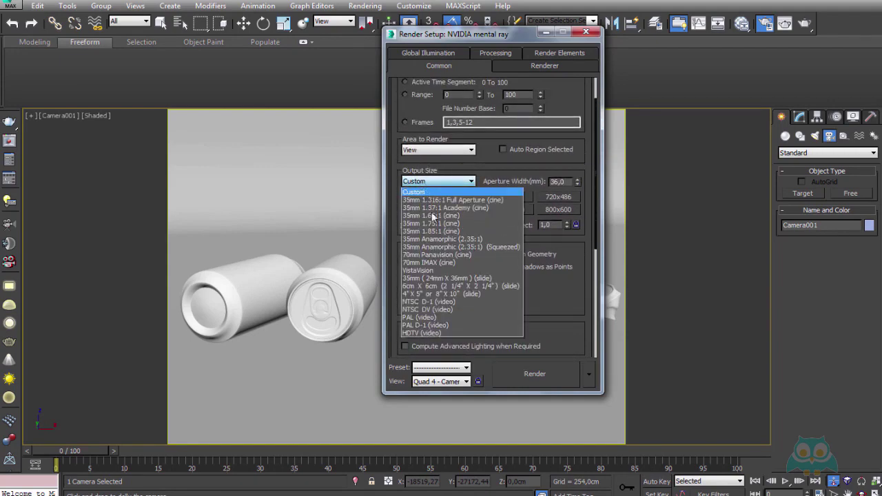
left_click(415, 333)
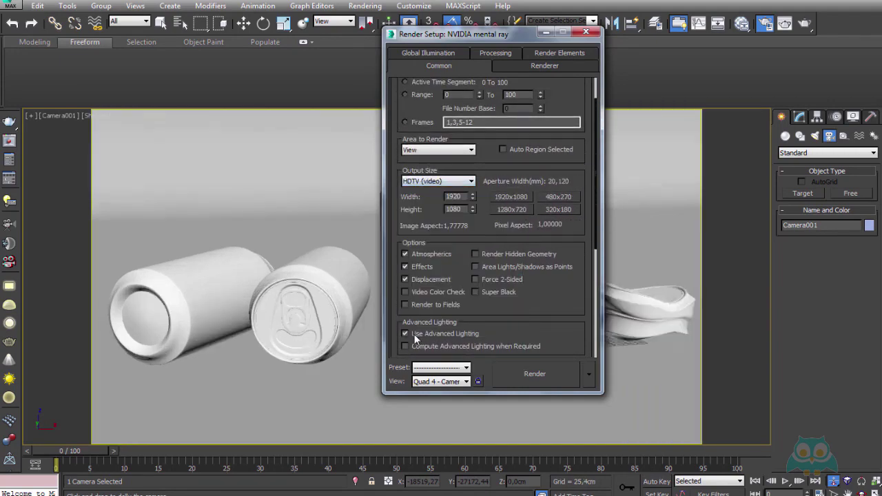
mouse_move(512, 41)
left_mouse_down()
mouse_move(242, 42)
mouse_move(566, 310)
mouse_move(607, 54)
mouse_move(543, 47)
left_mouse_up()
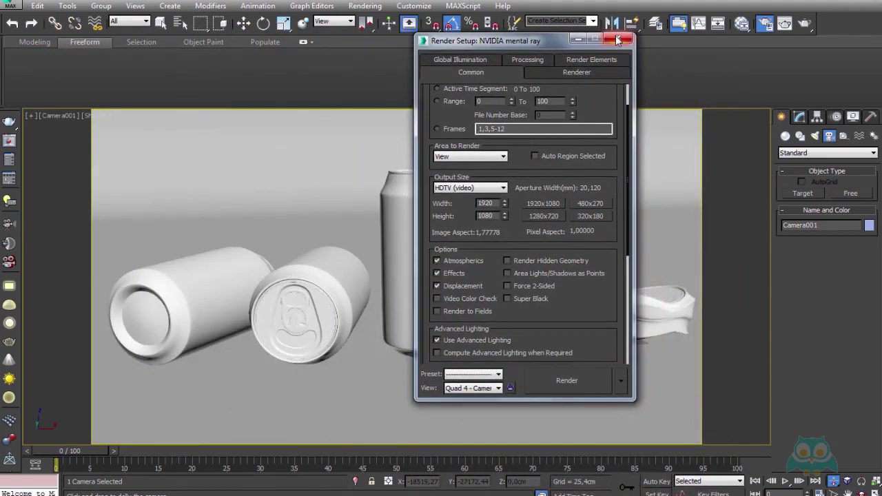
- Close Render Setup, nudge the camera pan, hide safe frames, and switch to the Front view
left_click(617, 41)
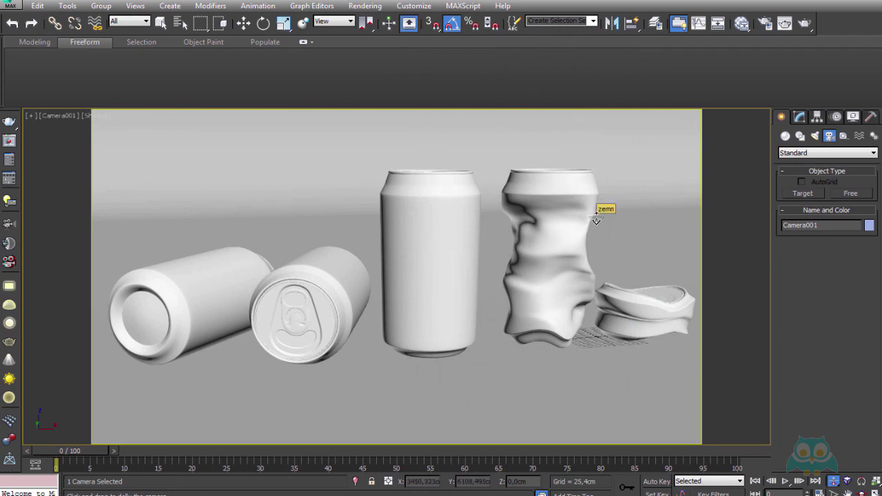
middle_click_drag(450, 294, 449, 290)
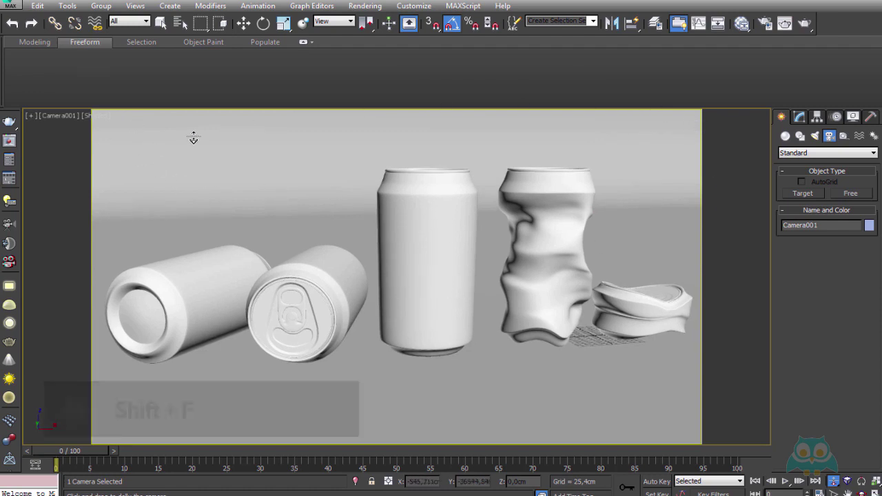
key("shift+f")
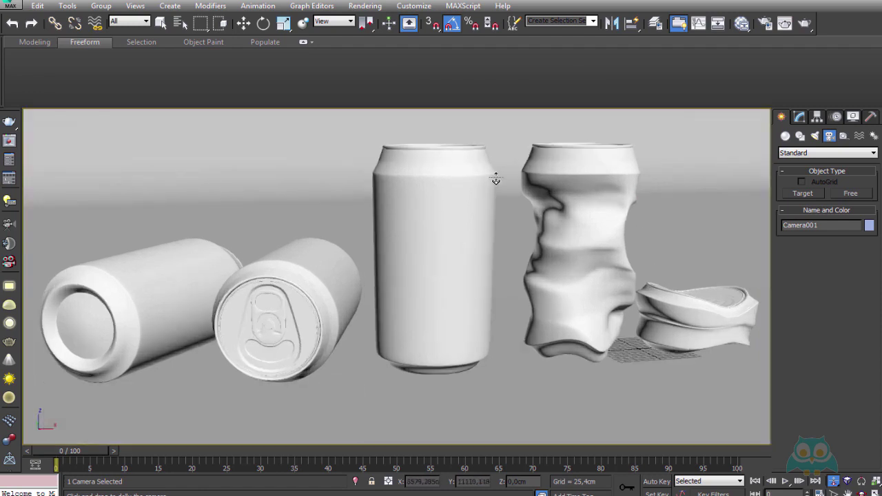
key("p")
left_click(243, 23)
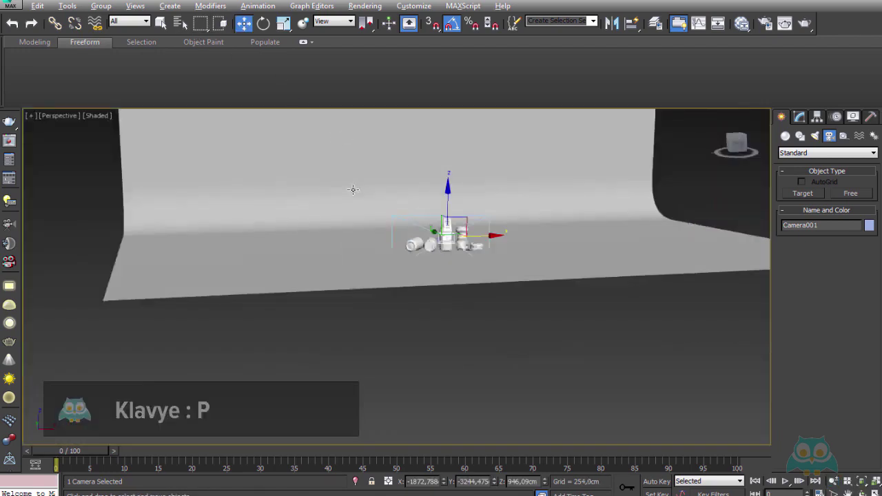
middle_click_drag(353, 191, 372, 256, "alt")
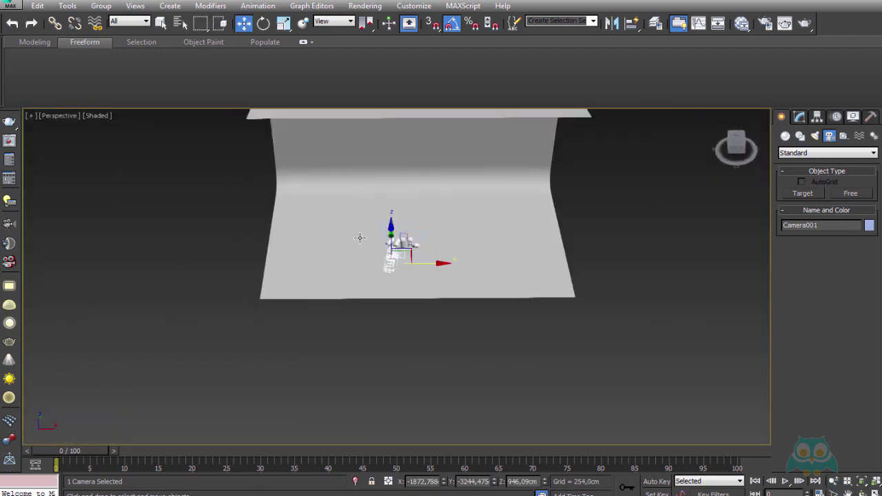
key("f")
scroll(369, 284, "down", 1)
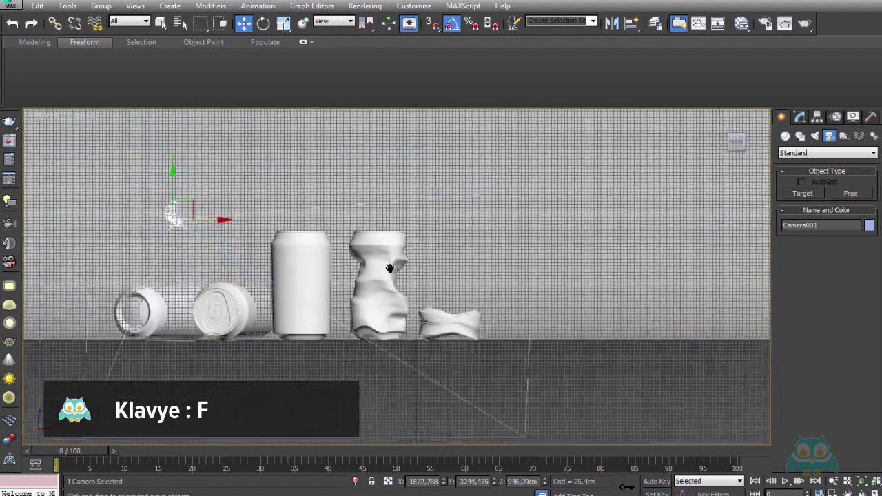
scroll(384, 309, "down", 4)
scroll(276, 271, "down", 3)
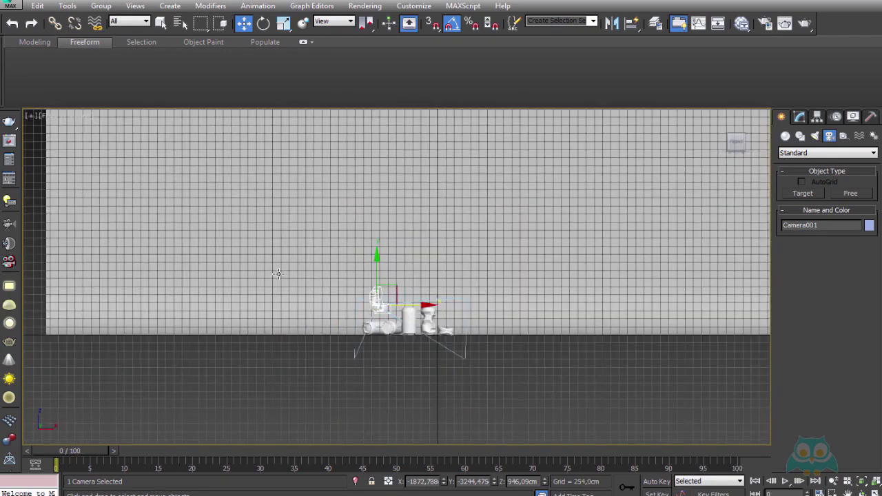
scroll(368, 331, "up", 2)
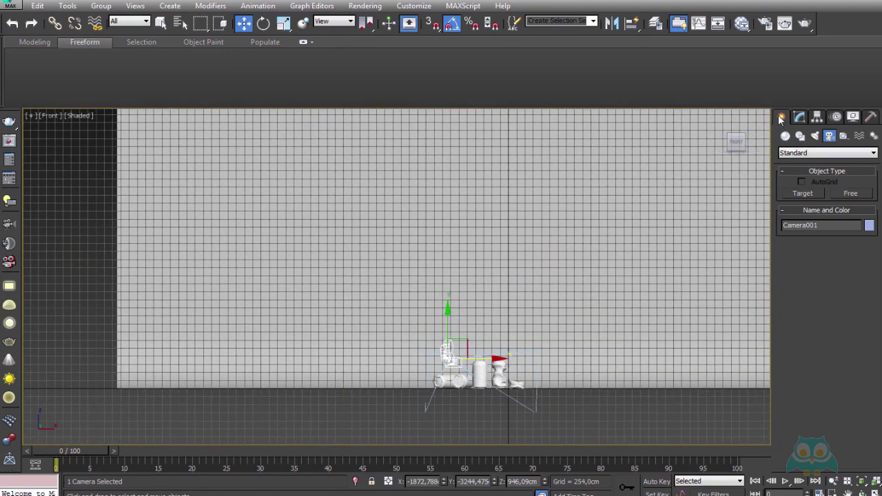
- Create a Standard mr Area Spot light dragged from the upper left down onto the cans
left_click(815, 136)
left_click(820, 154)
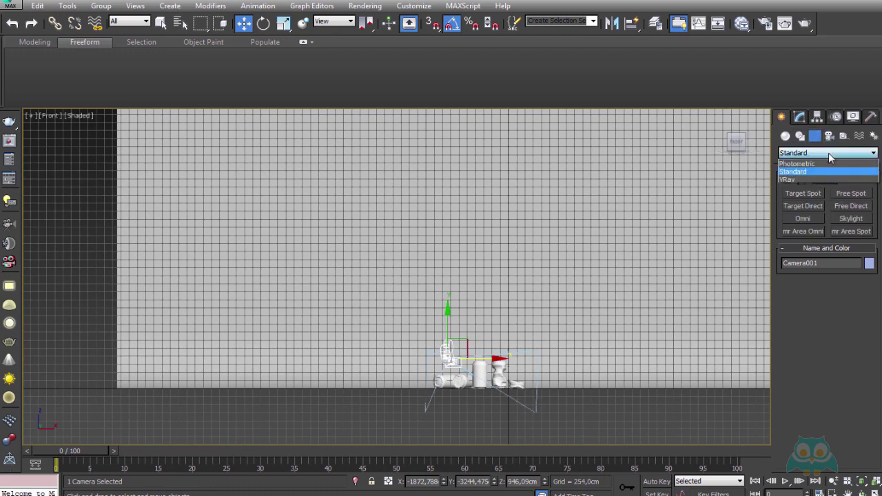
left_click(810, 173)
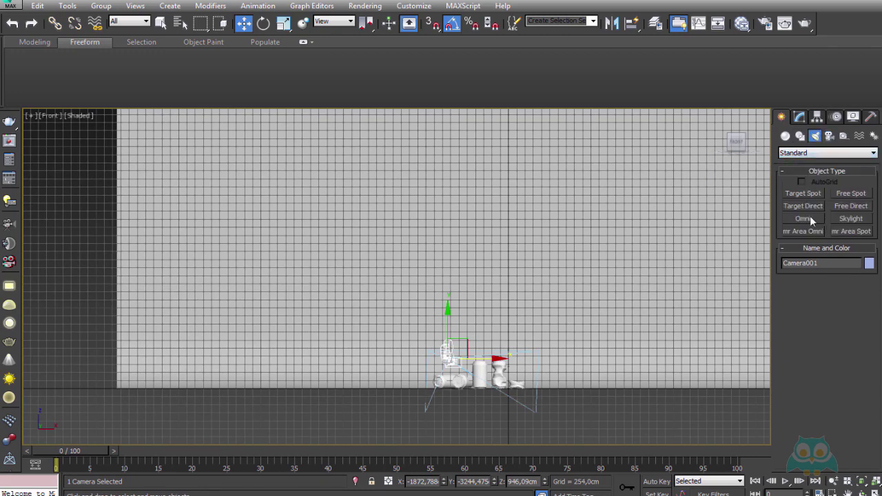
left_click(849, 231)
scroll(447, 259, "down", 3)
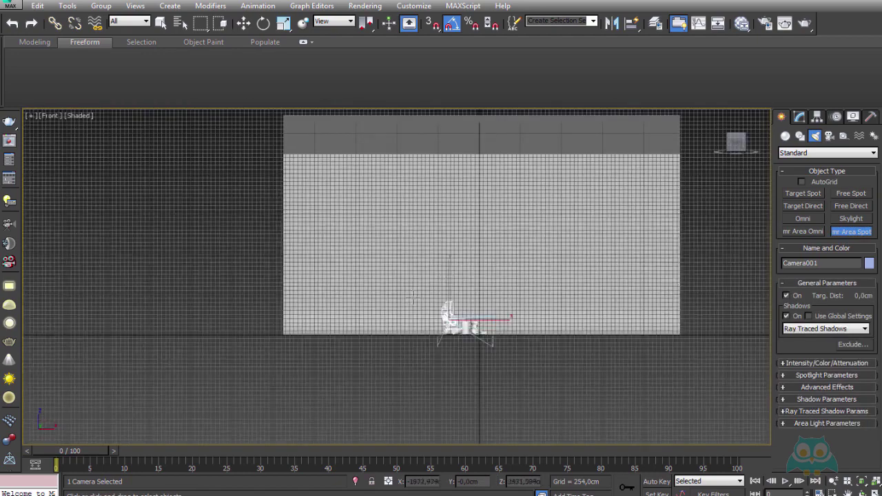
left_click_drag(211, 214, 521, 332)
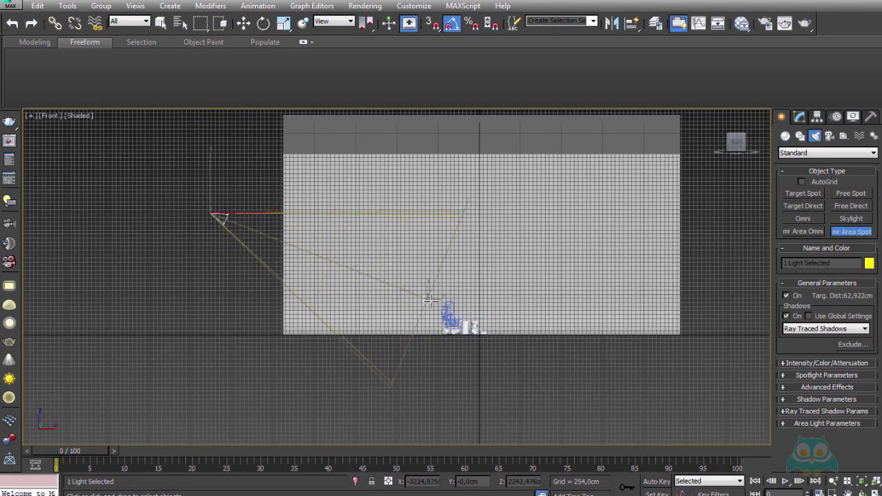
right_click(520, 331)
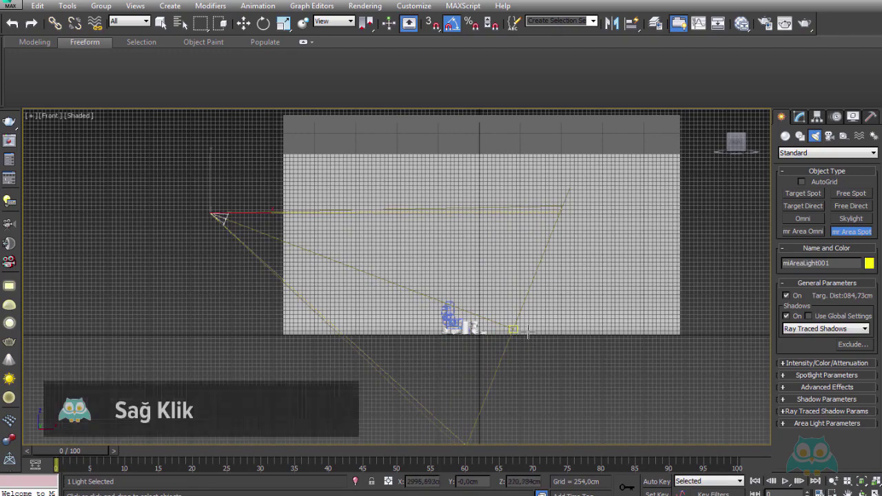
key("p")
scroll(529, 339, "down", 5)
middle_click_drag(530, 339, 414, 290, "alt")
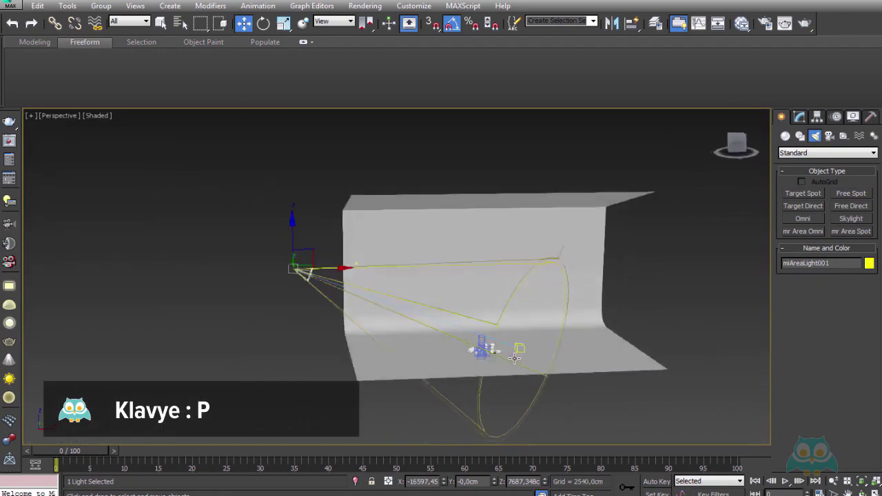
left_click(97, 123)
- Switch the viewport to Realistic shading and orbit to a top-down view of the cans
left_click(100, 116)
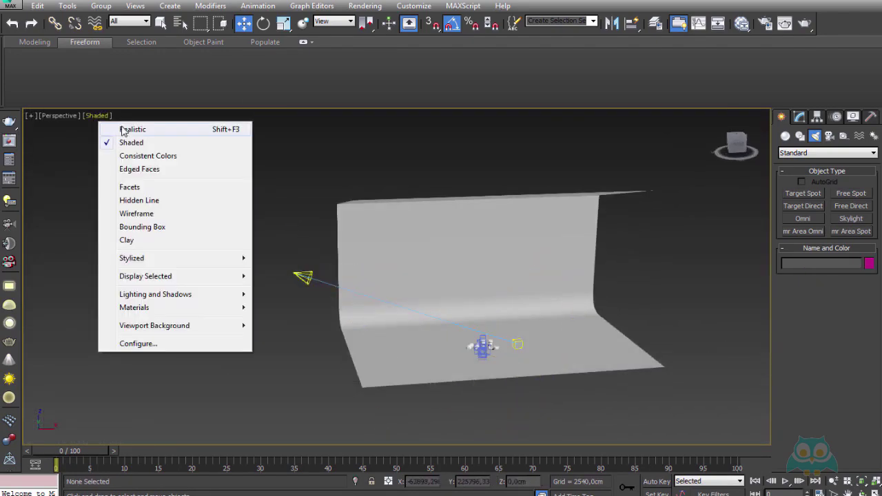
left_click(122, 126)
mouse_move(315, 315)
middle_mouse_down("alt")
mouse_move(403, 321)
mouse_move(491, 310)
middle_mouse_up("alt")
scroll(403, 322, "up", 2)
- Move the mr Area Spot light and its source so the cone aims across the cans
left_click(359, 322)
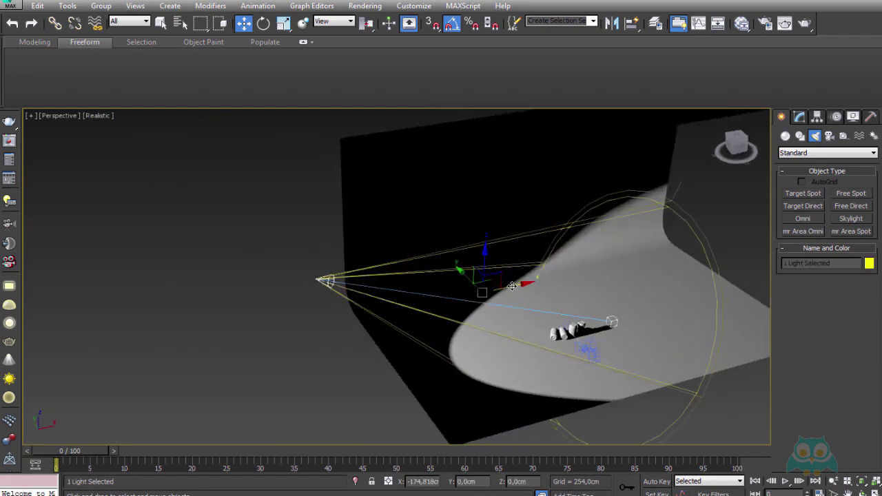
left_click_drag(515, 286, 495, 289)
left_click(265, 377)
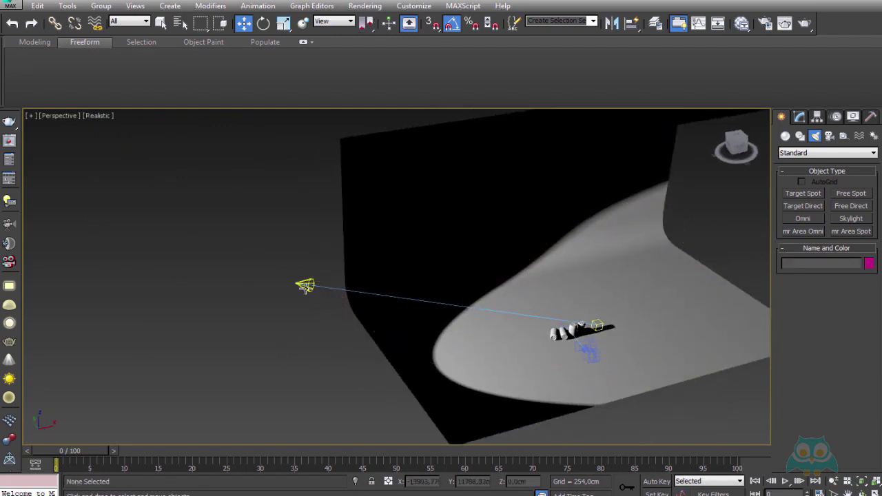
left_click(305, 284)
left_click_drag(284, 266, 356, 328)
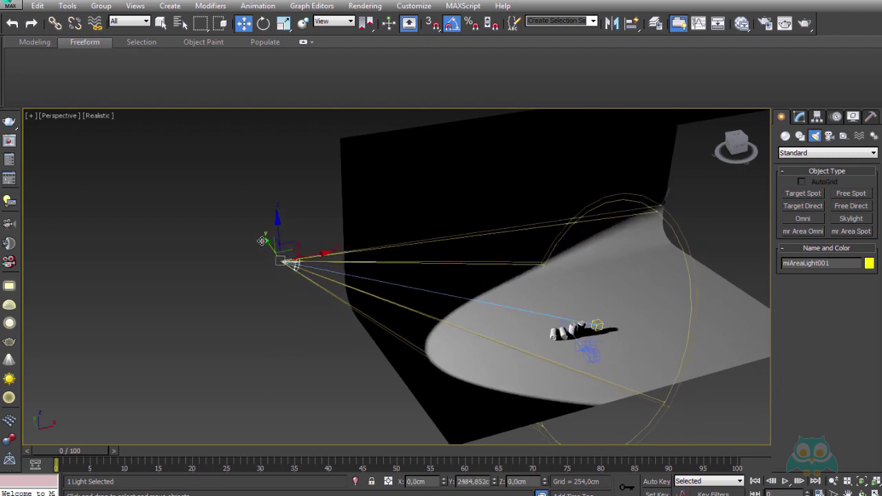
- Show the scene through Camera001 and select miAreaLight001 from the object list
scroll(423, 319, "up", 1)
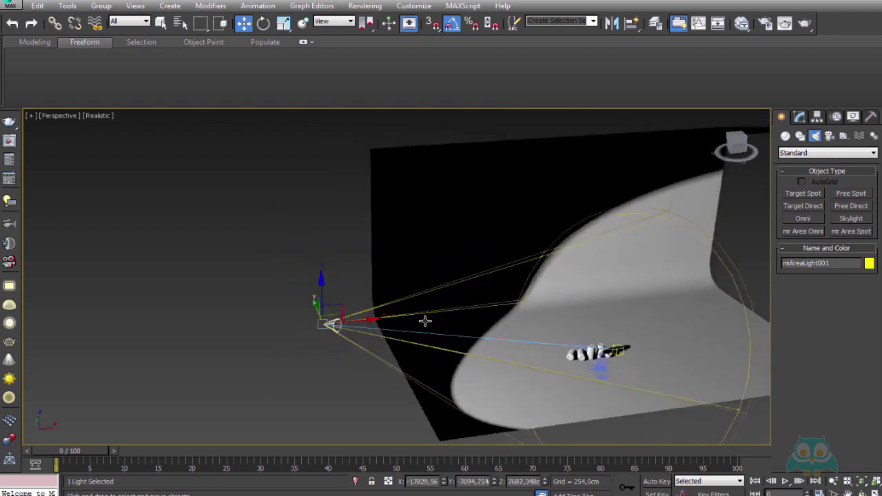
scroll(423, 319, "up", 2)
scroll(528, 345, "up", 4)
scroll(528, 345, "up", 2)
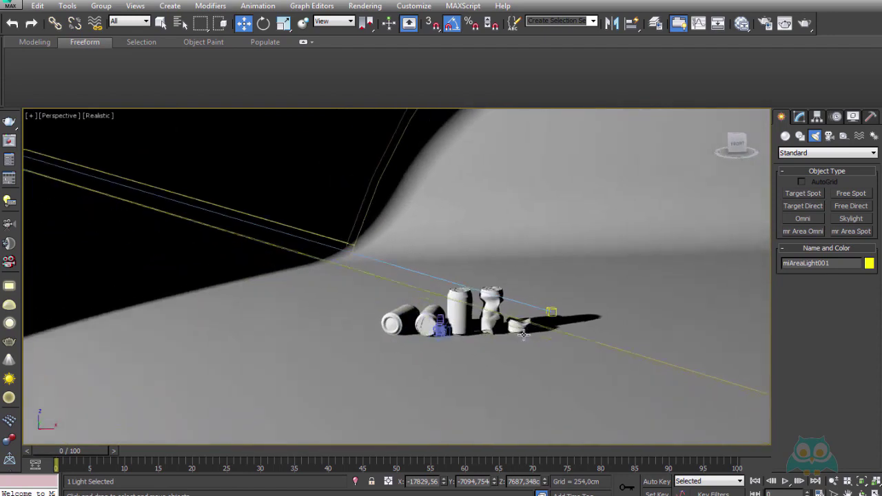
scroll(510, 335, "up", 4)
scroll(507, 332, "up", 3)
scroll(517, 330, "down", 8)
scroll(449, 274, "up", 5)
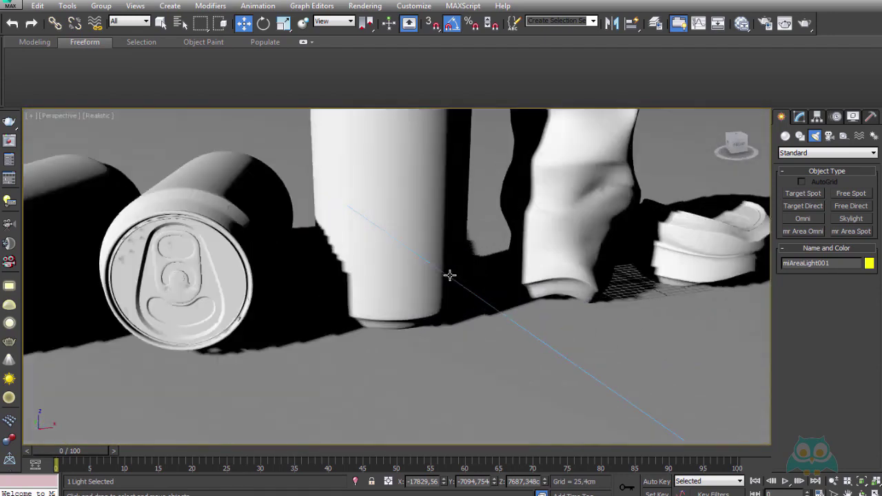
scroll(446, 277, "down", 5)
scroll(444, 283, "up", 1)
scroll(444, 283, "up", 1)
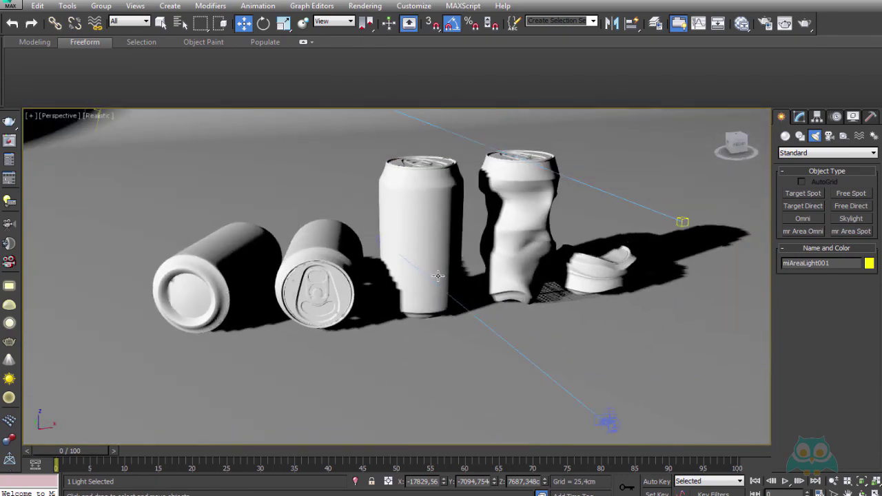
key("c")
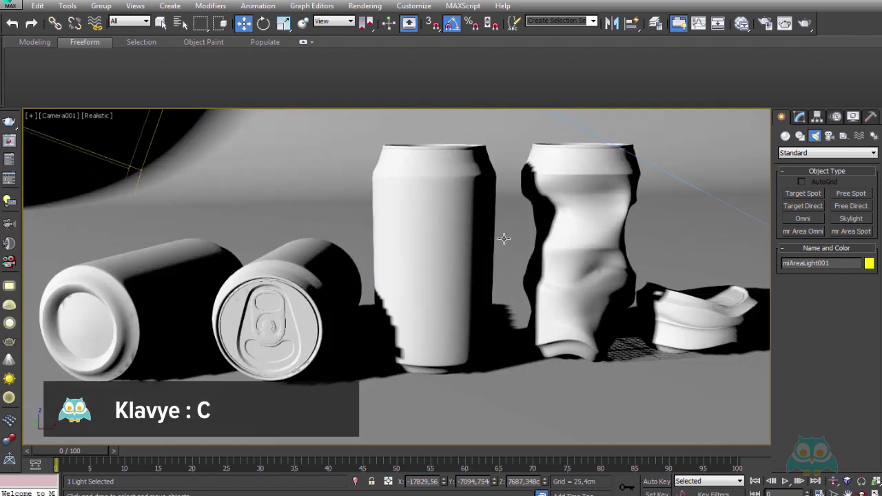
key("h")
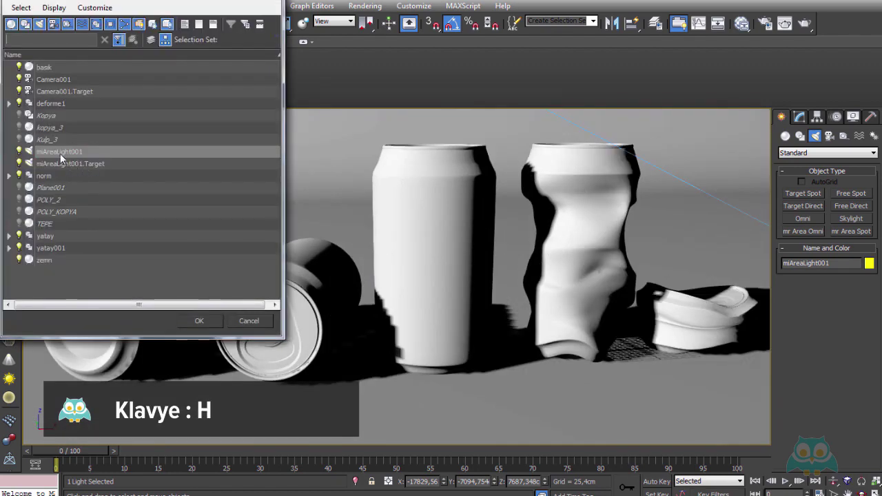
double_click(66, 158)
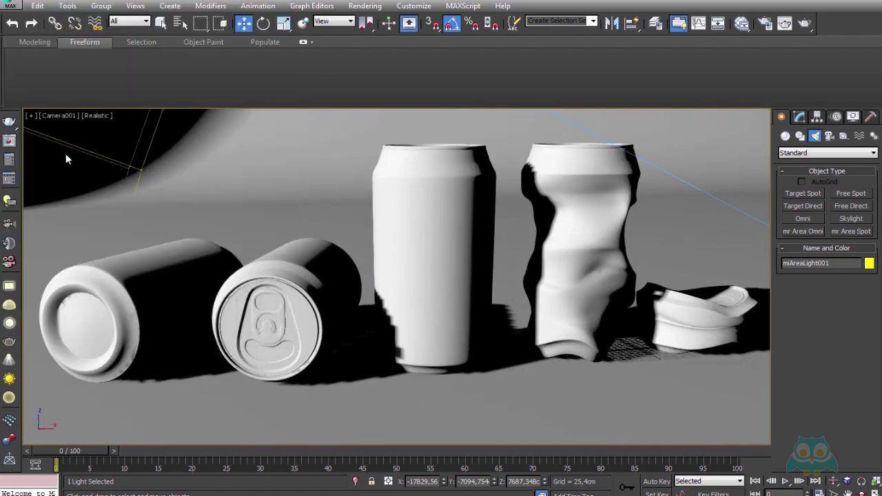
- Turn on miAreaLight001's shadows in the Modify panel and expand its Intensity/Color/Attenuation rollout
left_click(800, 117)
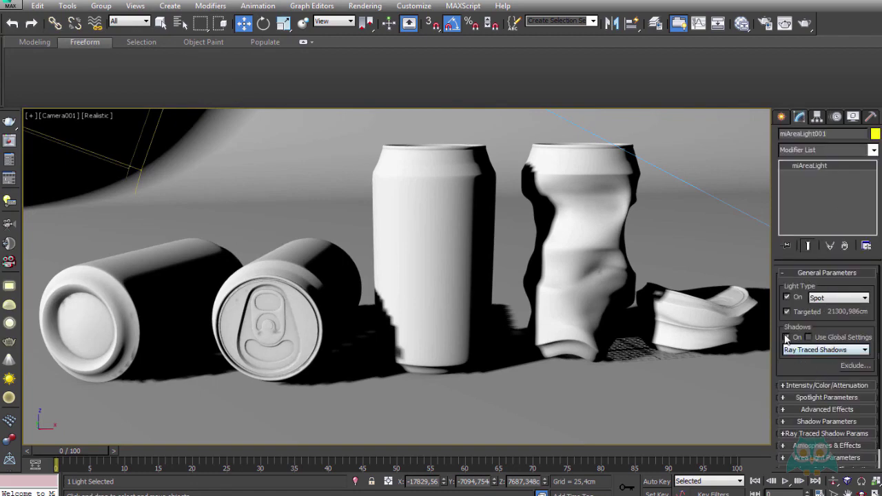
left_click(787, 337)
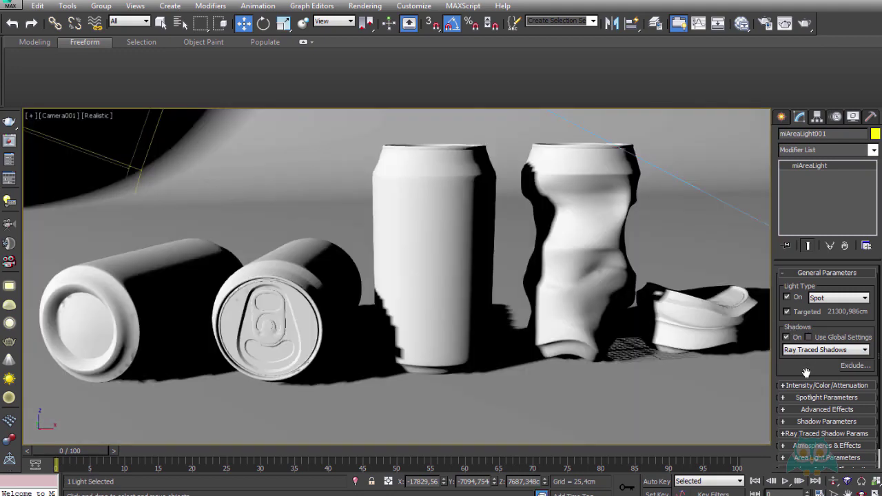
scroll(807, 288, "down", 1)
left_click(801, 365)
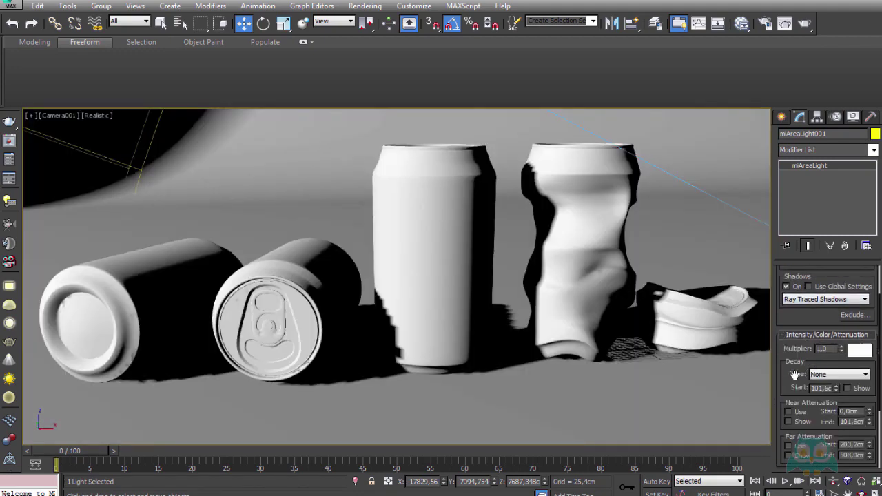
scroll(801, 365, "down", 3)
scroll(801, 365, "up", 5)
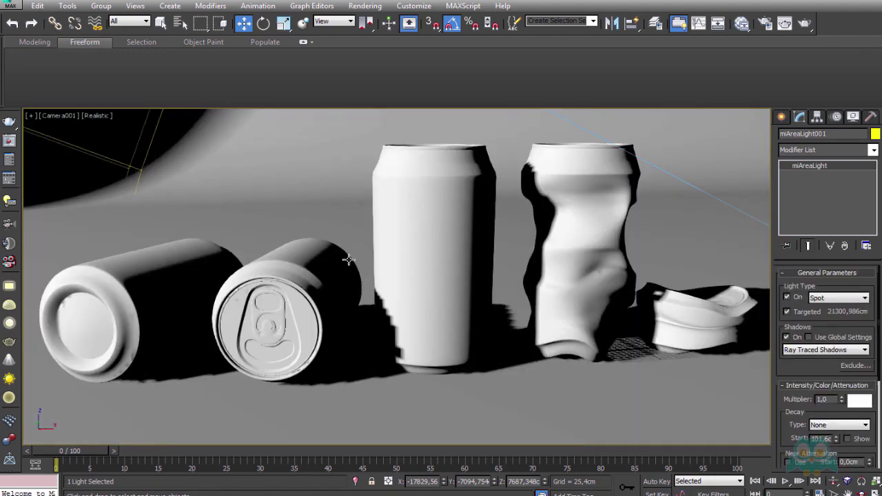
left_click(805, 25)
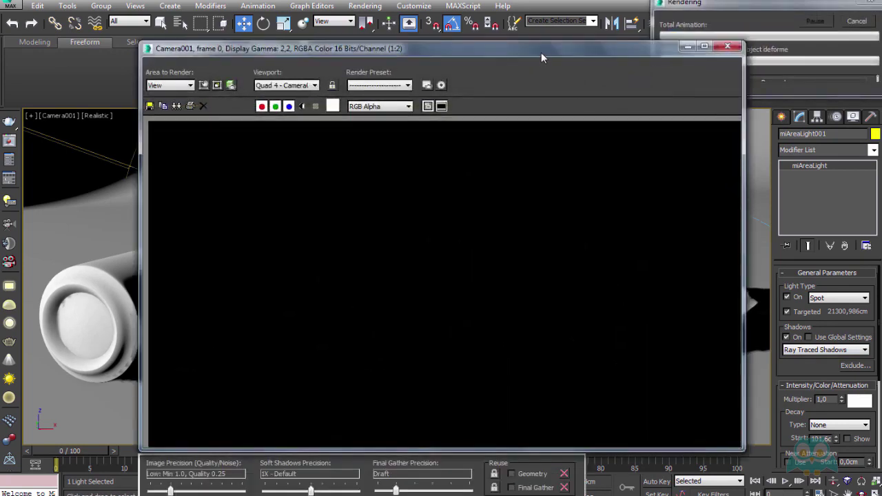
left_click_drag(541, 58, 444, 23)
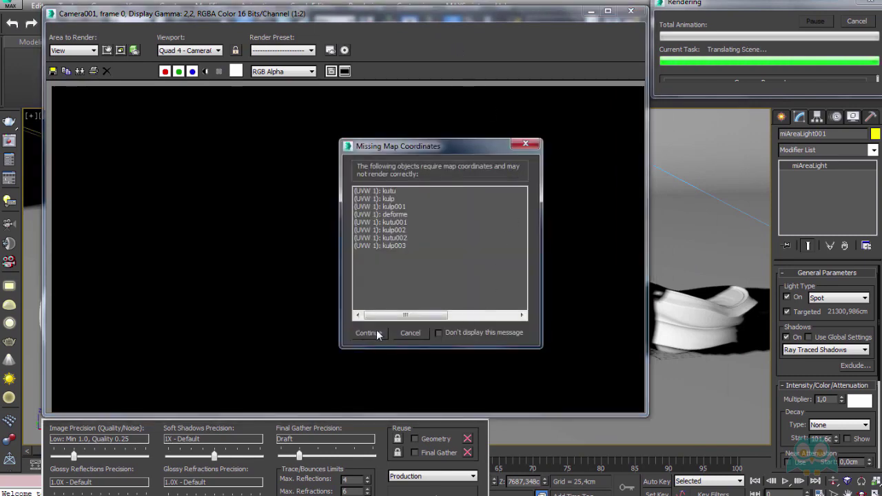
left_click(369, 333)
left_click_drag(414, 17, 406, 0)
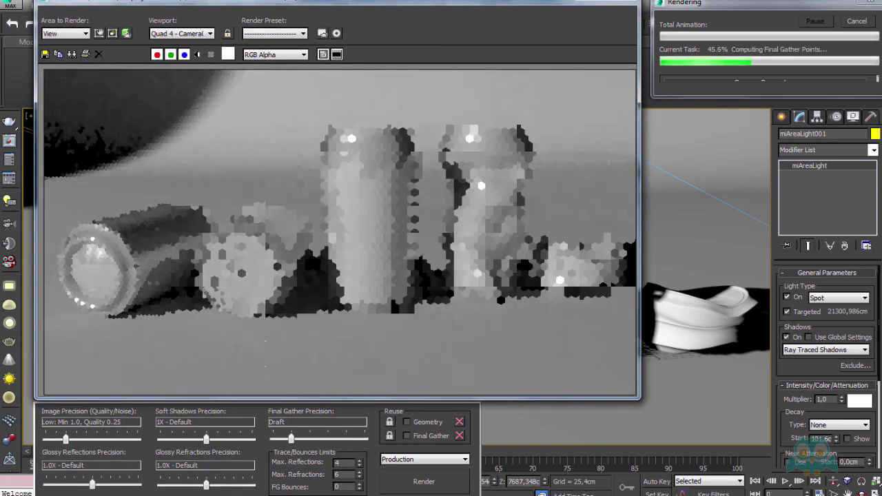
- Close the render windows, pan the camera view slightly left, and briefly toggle the safe frame
left_click(633, 4)
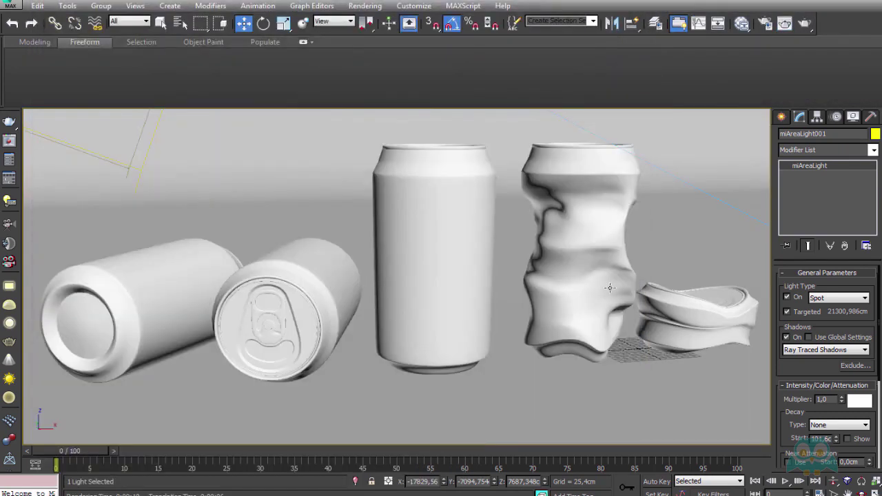
middle_click_drag(606, 279, 596, 280)
key("shift+f")
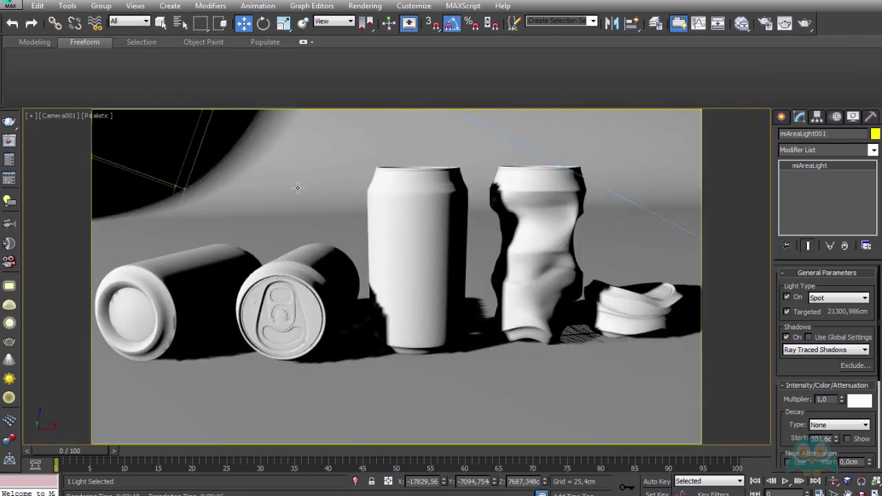
key("shift+f")
- In the perspective view, shift the spotlight sideways to move its lit area on the backdrop
key("p")
scroll(307, 172, "down", 5)
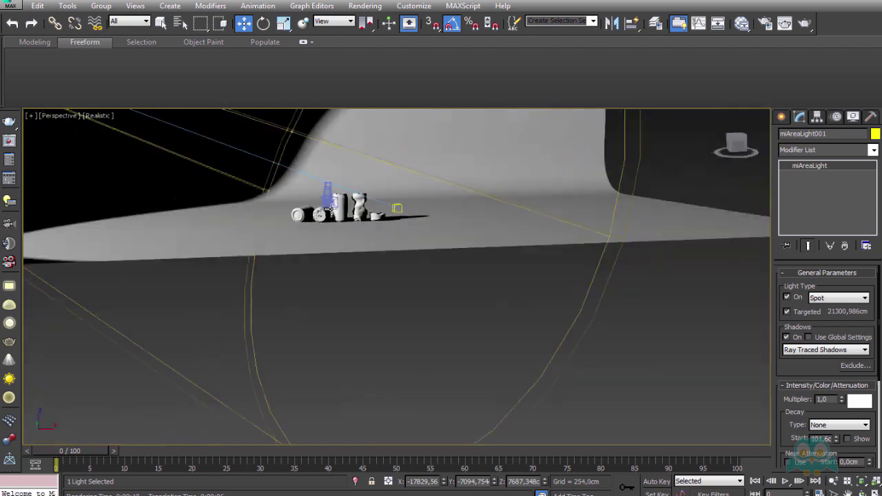
scroll(333, 209, "down", 5)
mouse_move(333, 208)
middle_mouse_down("alt")
mouse_move(191, 224)
mouse_move(232, 268)
middle_mouse_up("alt")
left_click(227, 232)
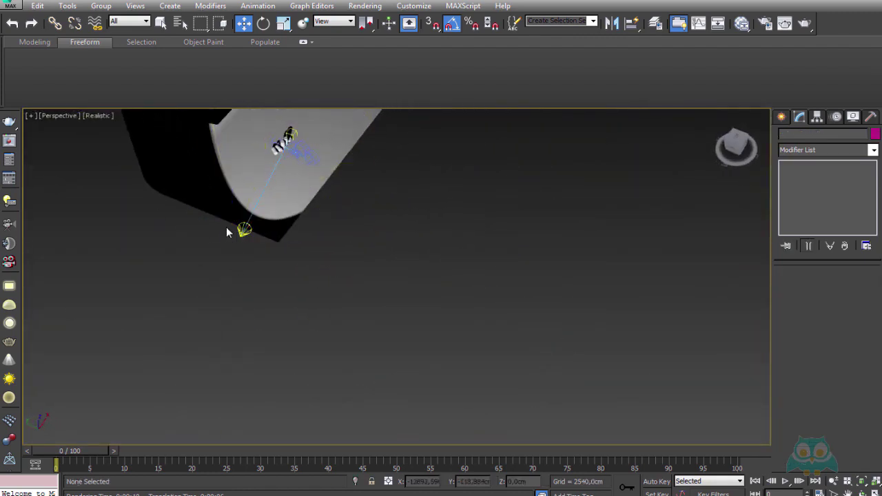
left_click(240, 232)
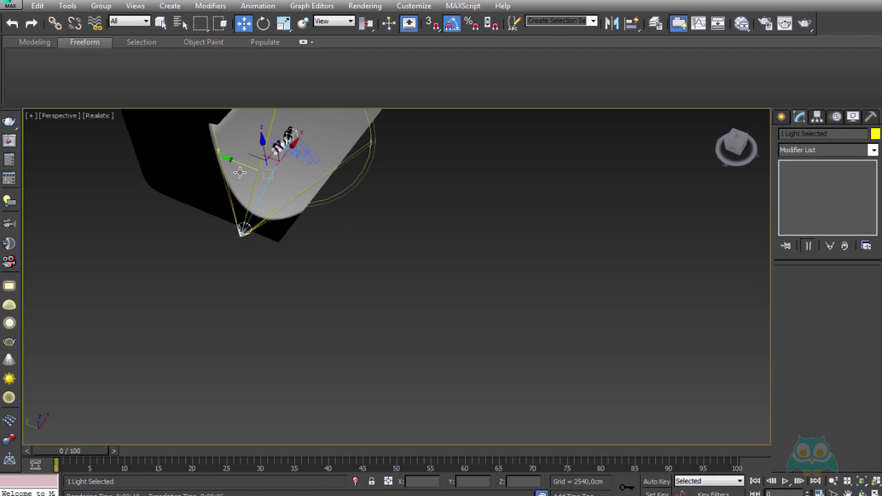
left_click(246, 230)
mouse_move(243, 230)
left_mouse_down()
mouse_move(257, 222)
mouse_move(272, 229)
left_mouse_up()
mouse_move(273, 229)
middle_mouse_down("alt")
mouse_move(283, 170)
mouse_move(322, 173)
middle_mouse_up("alt")
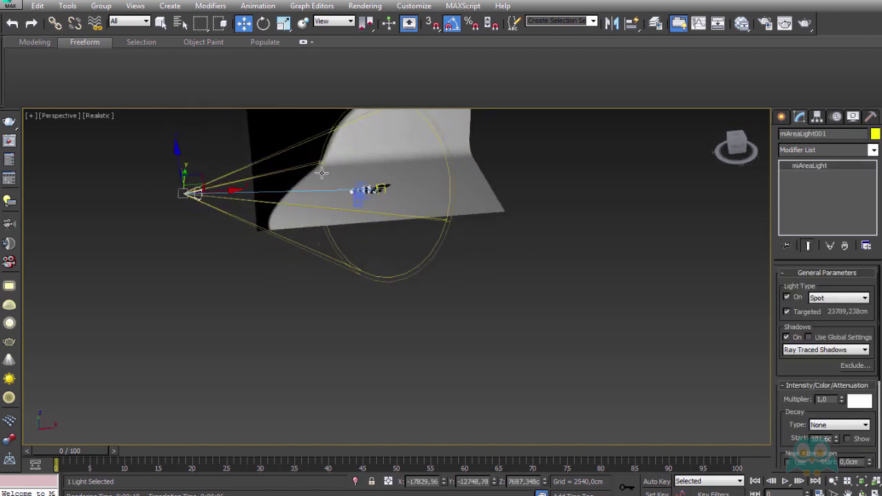
scroll(322, 172, "up", 5)
scroll(299, 209, "down", 5)
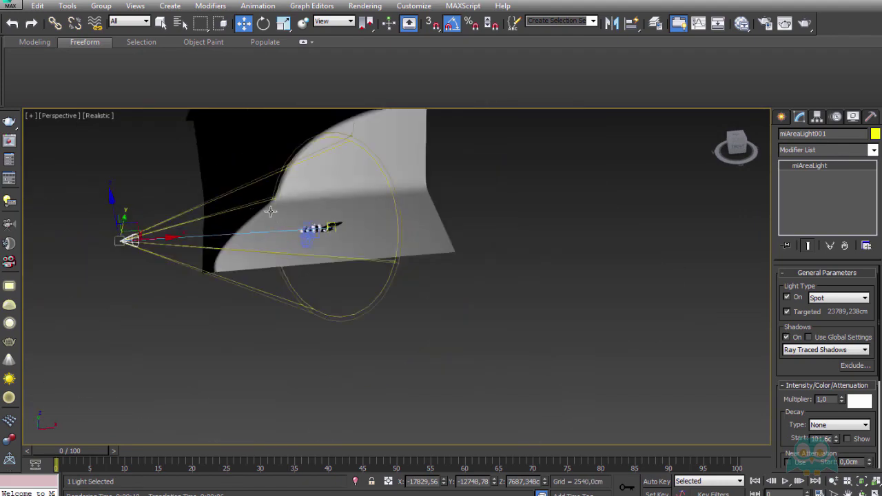
scroll(270, 211, "up", 3)
scroll(270, 210, "up", 3)
- Select only the spotlight miAreaLight001, leaving the backdrop unselected
left_click(350, 324, "ctrl")
scroll(350, 324, "down", 1)
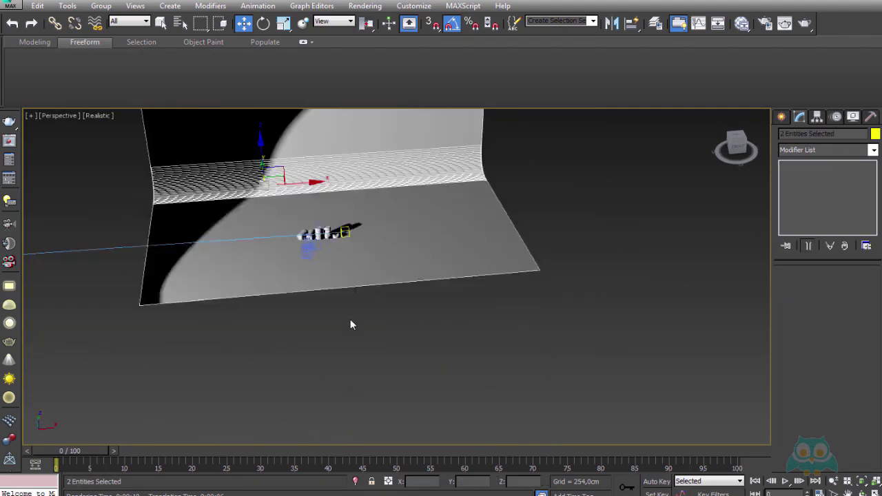
left_click(350, 322)
scroll(350, 322, "down", 3)
left_click(207, 295)
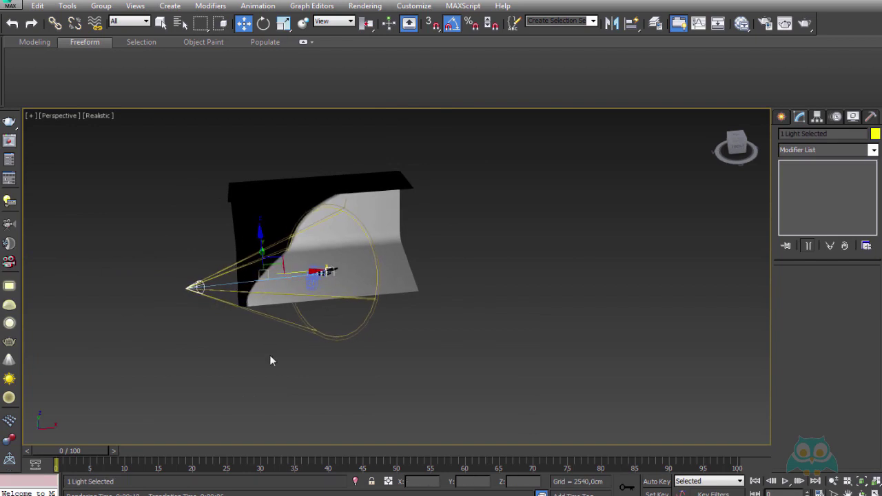
left_click(352, 323)
scroll(352, 324, "up", 2)
left_click(104, 271)
scroll(331, 255, "up", 2)
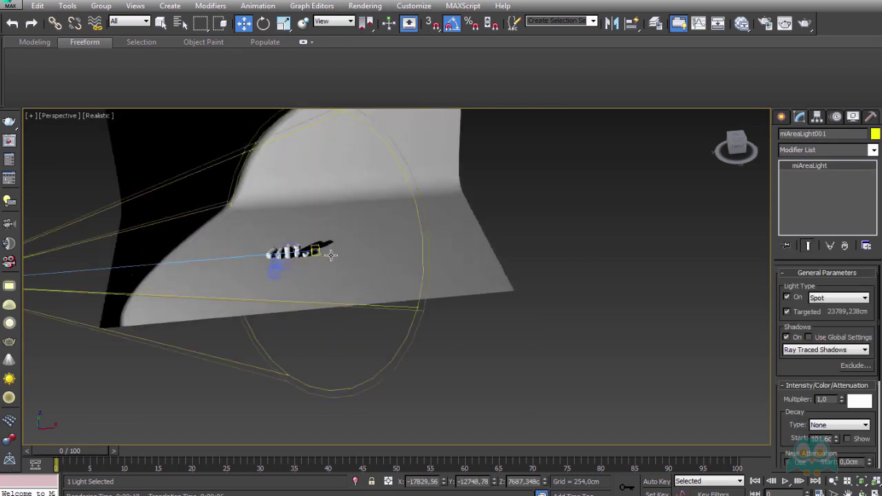
- Widen the spot cone to a 49.3 hotspot and 51.7 falloff, then view Camera001 with safe frame
left_click_drag(826, 372, 818, 196)
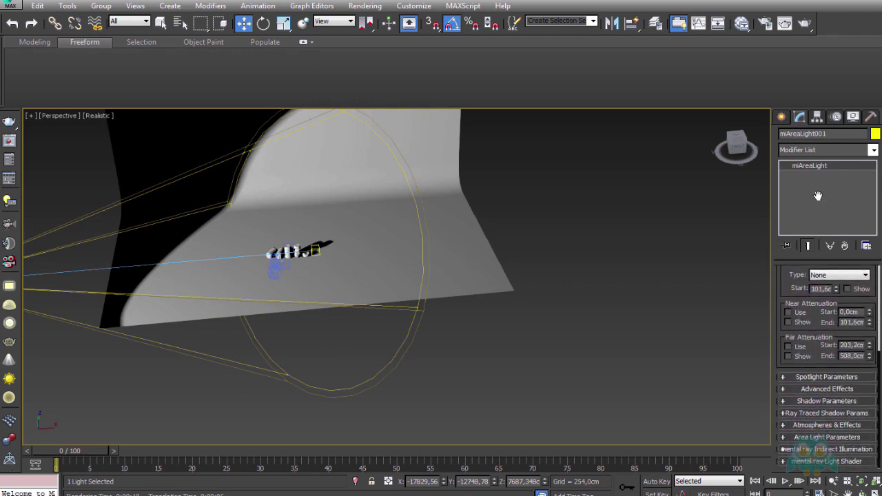
left_click(818, 378)
scroll(827, 345, "down", 2)
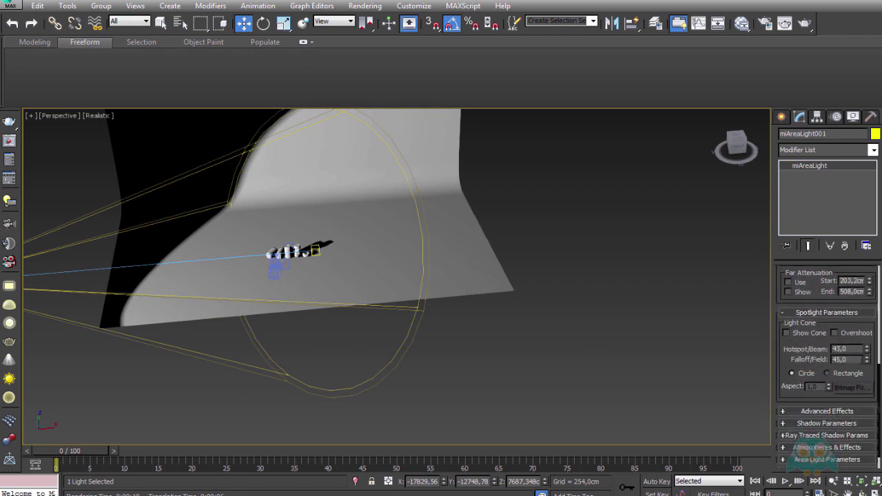
left_click_drag(867, 353, 871, 322)
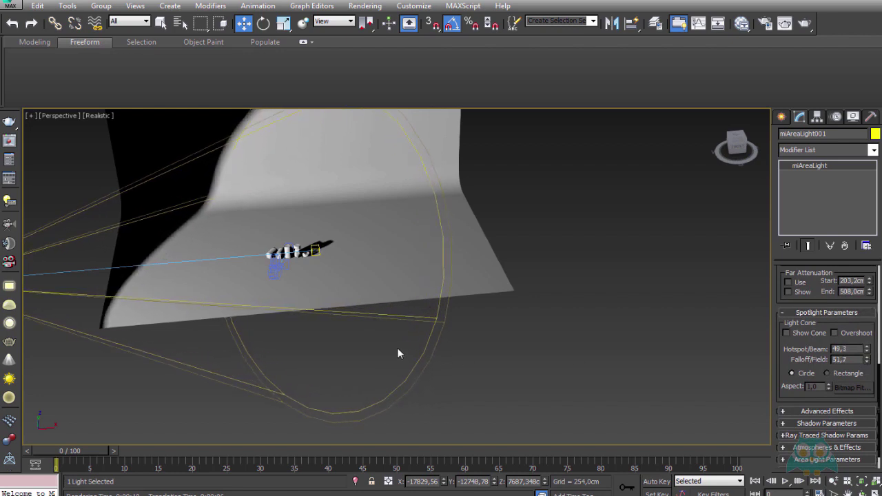
key("c")
key("shift+f")
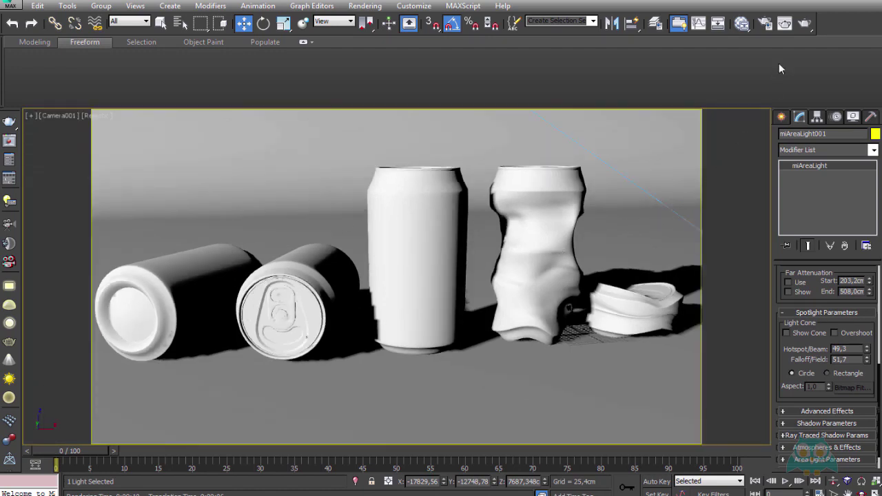
- Render Camera001 with mental ray, continuing past the missing map coordinates warning
left_click(804, 23)
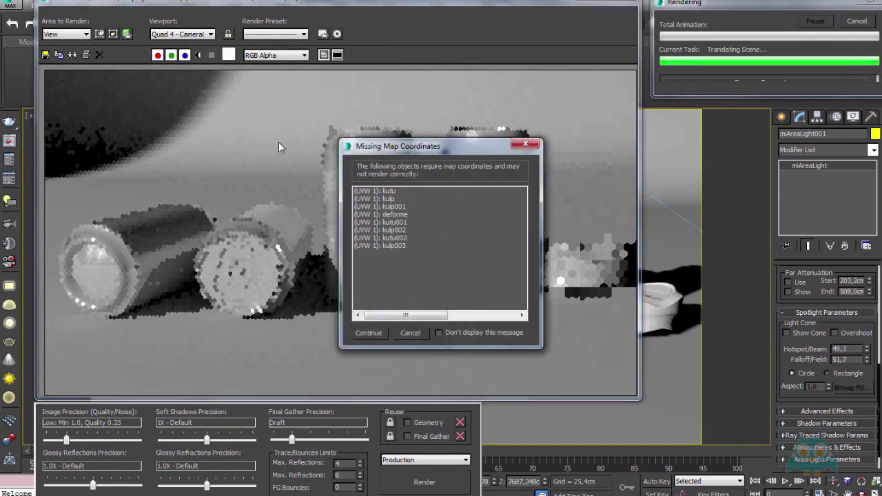
left_click(384, 258)
left_click(368, 332)
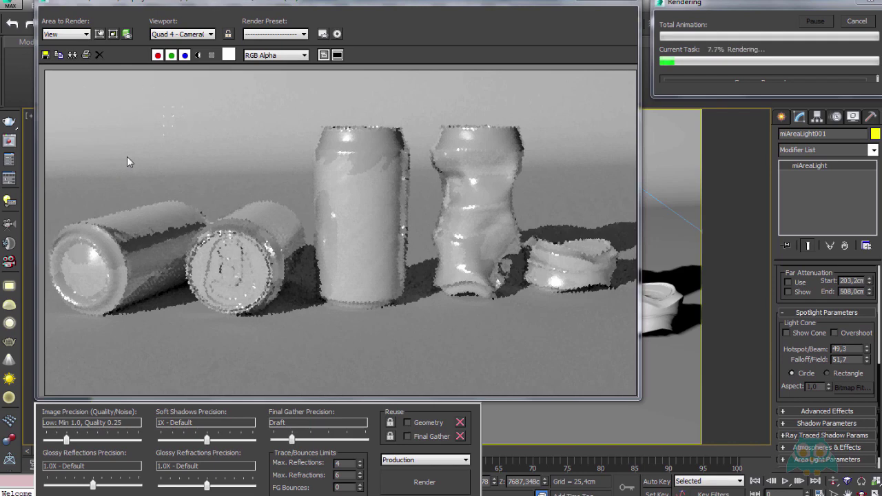
- Stop the render; set soft shadows 0.5X, final gather Low, glossy reflections 0.75X, refractions off, 2 bounces; re-render
left_click(857, 21)
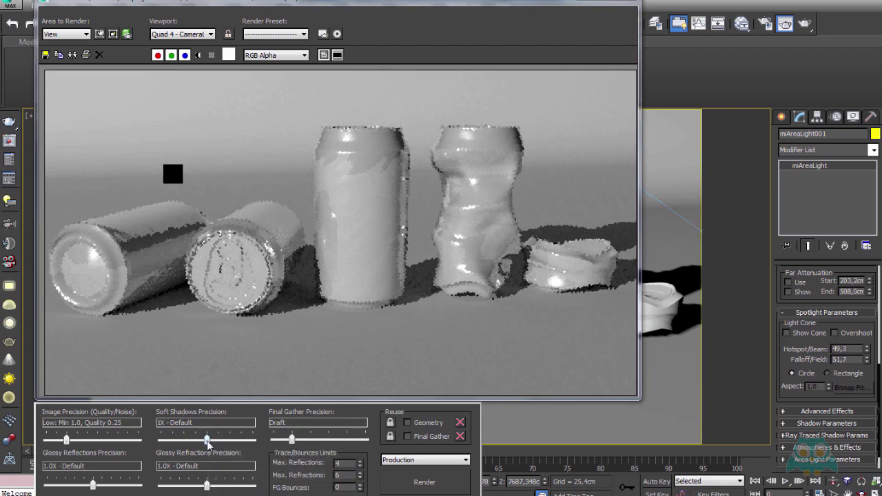
left_click_drag(207, 440, 198, 444)
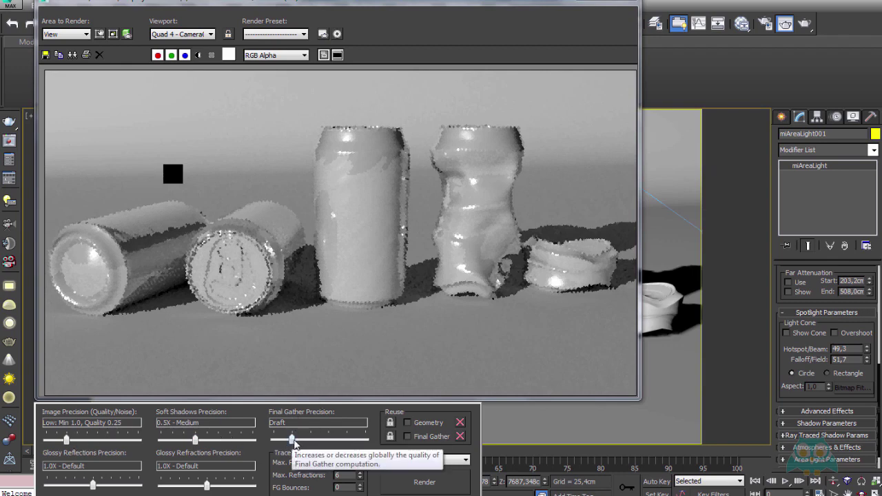
left_click_drag(293, 440, 310, 444)
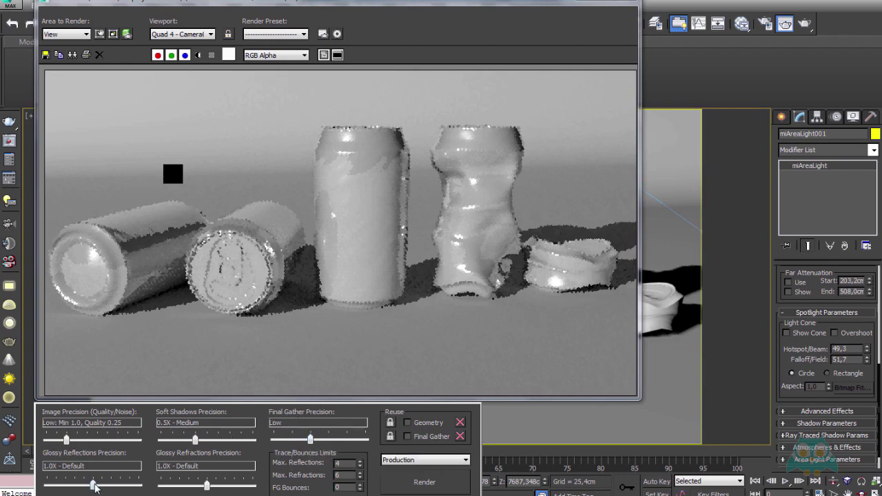
left_click_drag(94, 485, 87, 486)
left_click_drag(206, 486, 182, 488)
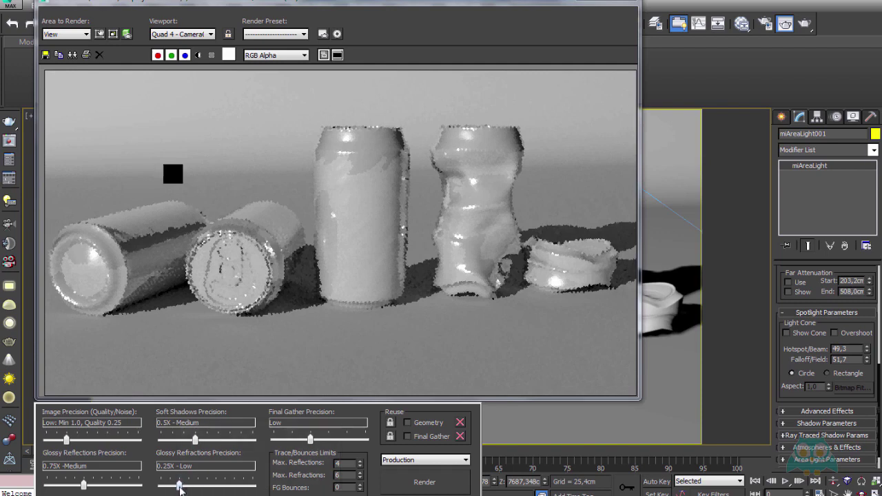
left_click_drag(180, 488, 171, 491)
left_click_drag(170, 488, 138, 489)
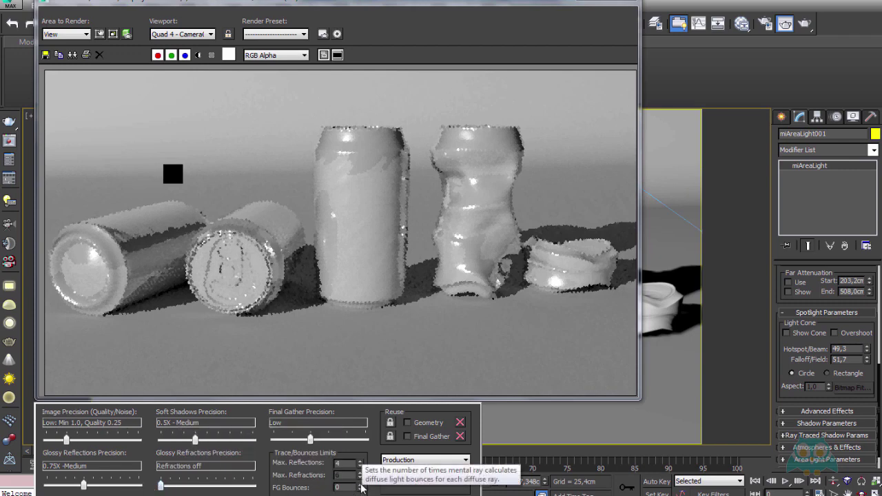
left_click(360, 485)
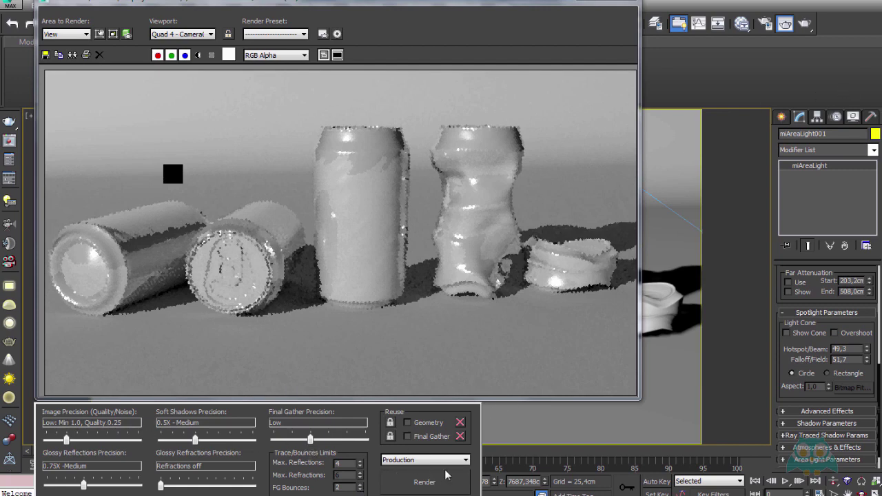
left_click(427, 482)
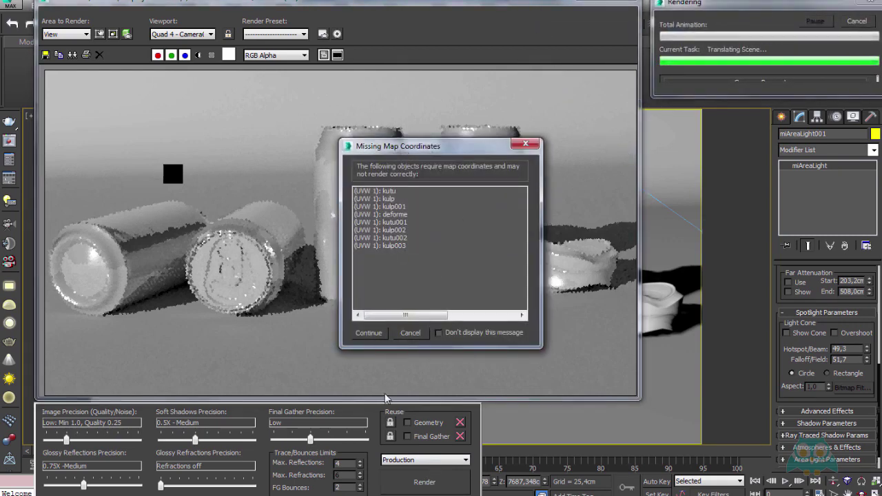
- Continue past the missing map coordinates warning and expand the progress window while the render finishes
left_click(369, 333)
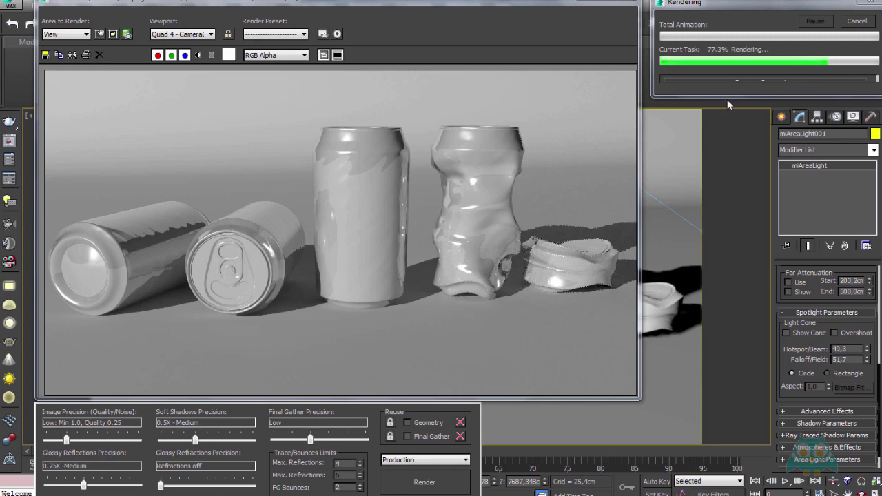
left_click_drag(728, 98, 725, 163)
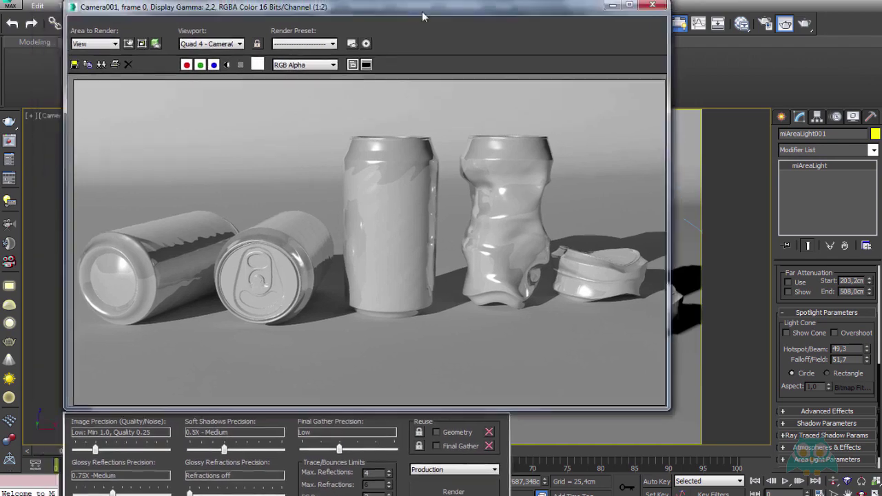
left_click_drag(375, 7, 466, 9)
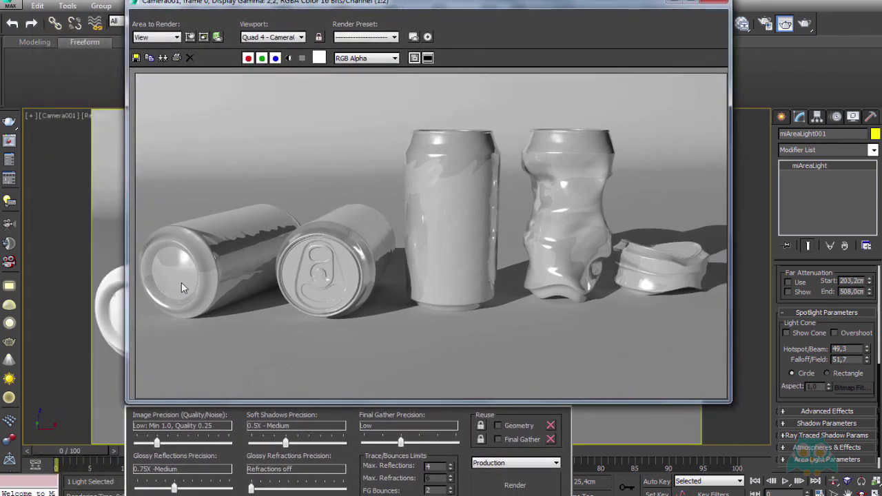
scroll(174, 282, "up", 2)
scroll(226, 238, "up", 1)
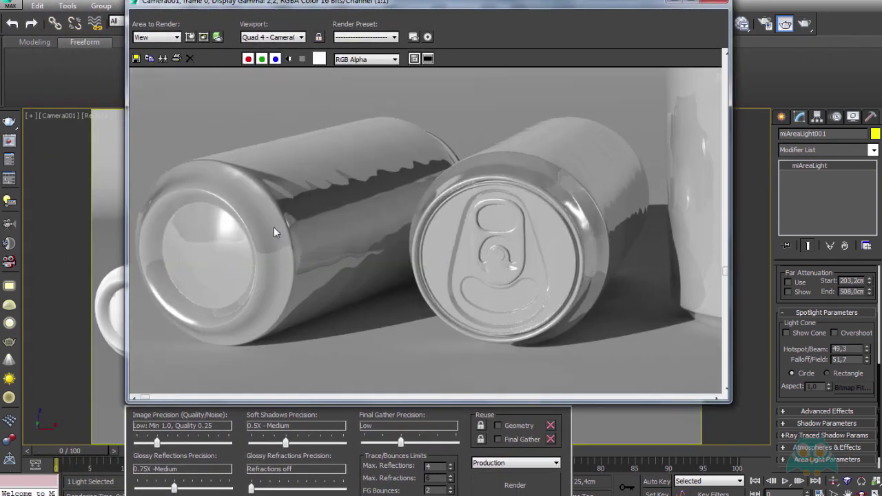
scroll(177, 194, "up", 1)
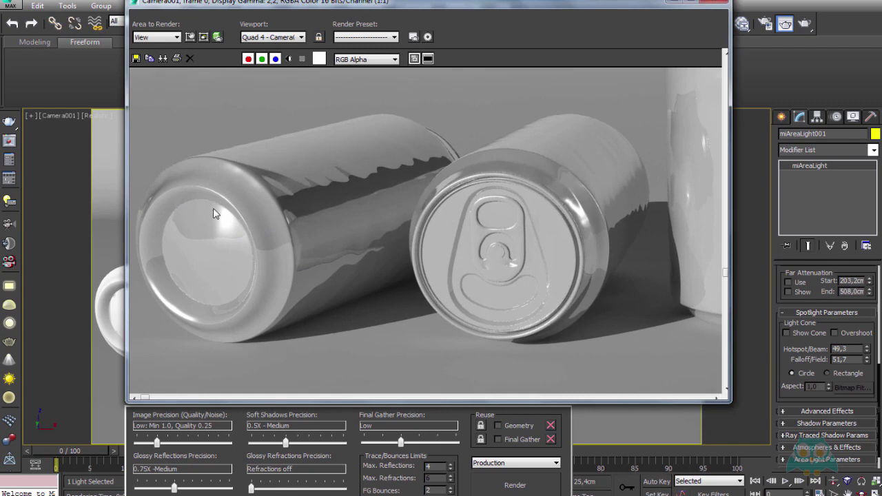
scroll(214, 221, "up", 1)
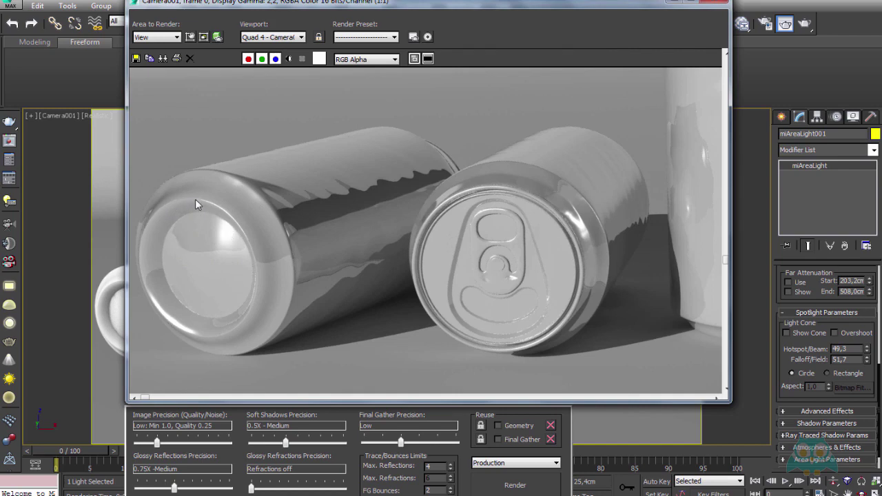
middle_click_drag(300, 231, 282, 219)
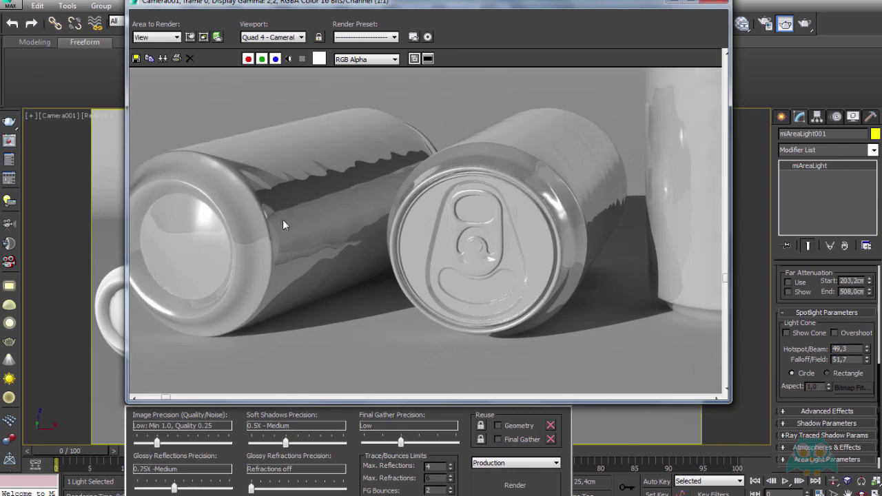
middle_click_drag(386, 224, 321, 206)
scroll(475, 249, "up", 1)
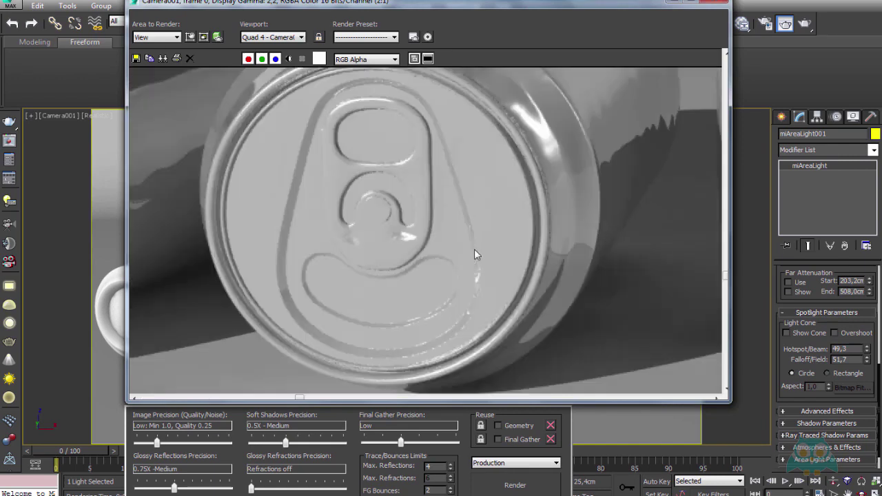
scroll(464, 247, "down", 1)
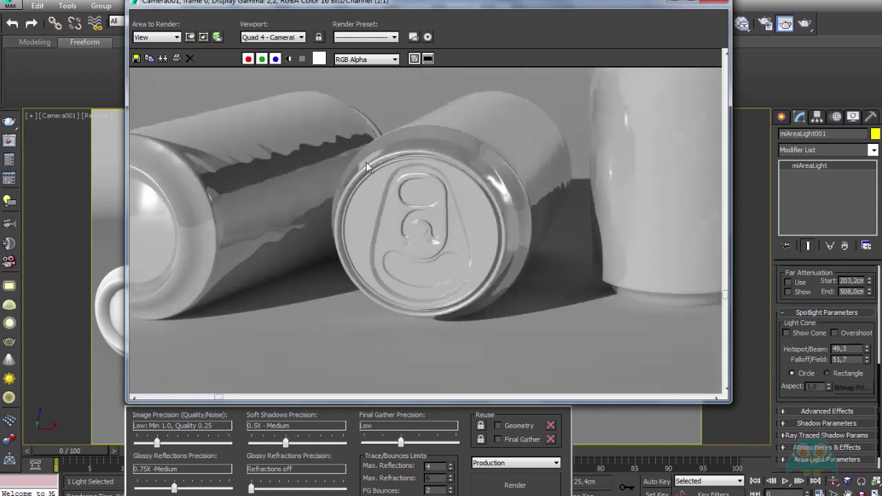
scroll(439, 153, "up", 1)
middle_click_drag(451, 169, 444, 149)
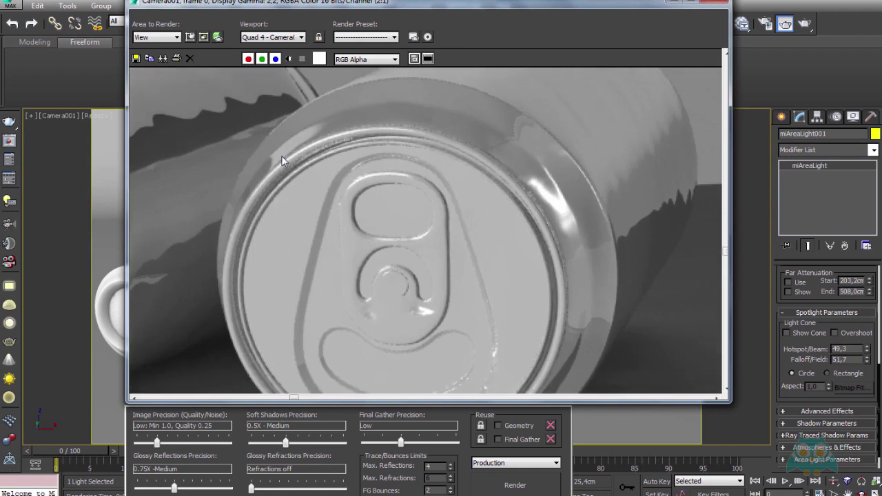
middle_click_drag(496, 215, 474, 191)
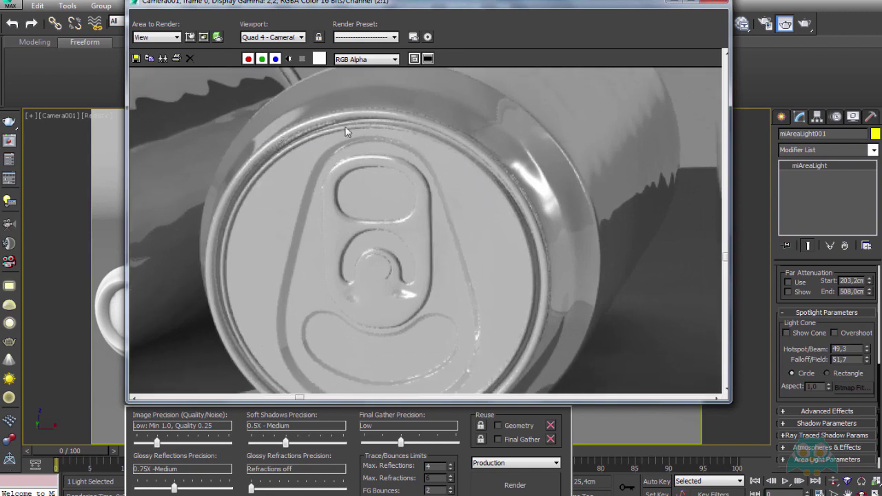
mouse_move(353, 177)
middle_mouse_down()
mouse_move(379, 167)
mouse_move(311, 256)
middle_mouse_up()
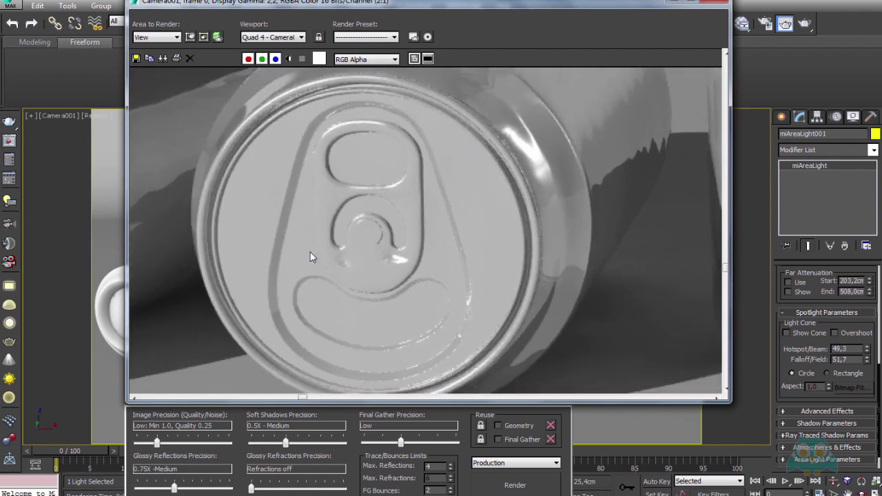
middle_click_drag(389, 301, 381, 253)
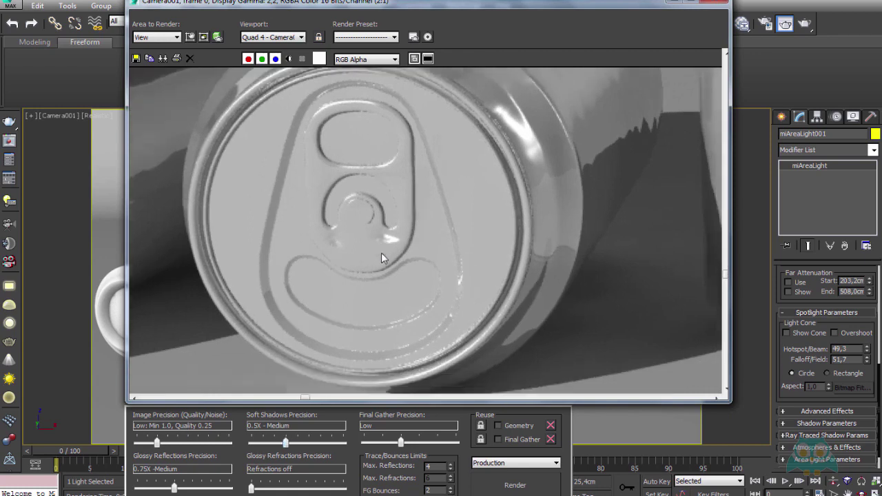
middle_click_drag(413, 200, 417, 218)
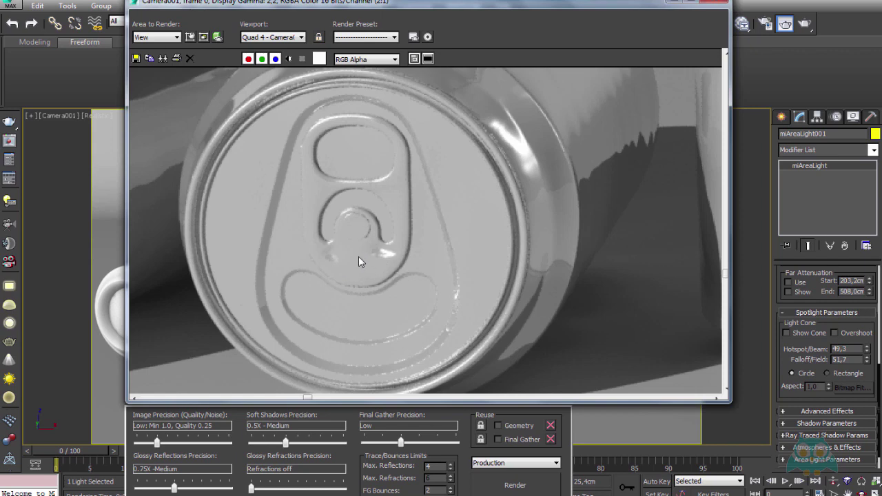
scroll(359, 257, "down", 1)
scroll(353, 259, "down", 1)
mouse_move(367, 288)
middle_mouse_down()
mouse_move(471, 191)
mouse_move(426, 244)
middle_mouse_up()
scroll(439, 233, "down", 1)
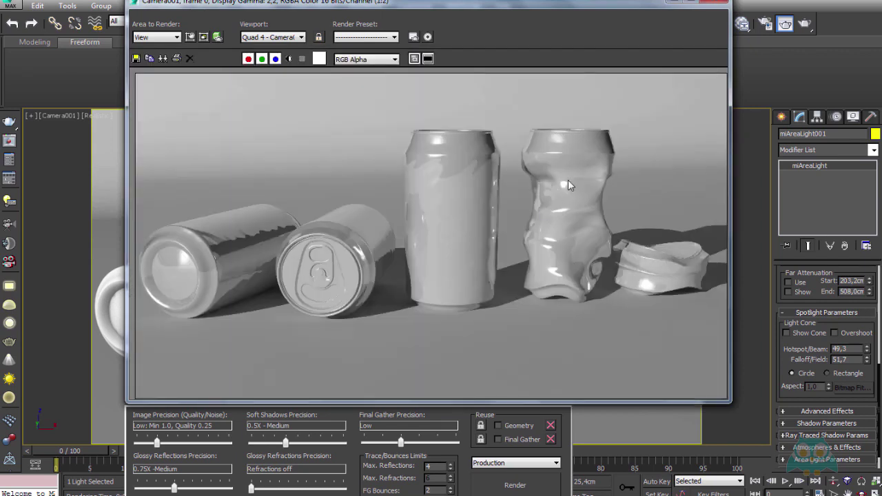